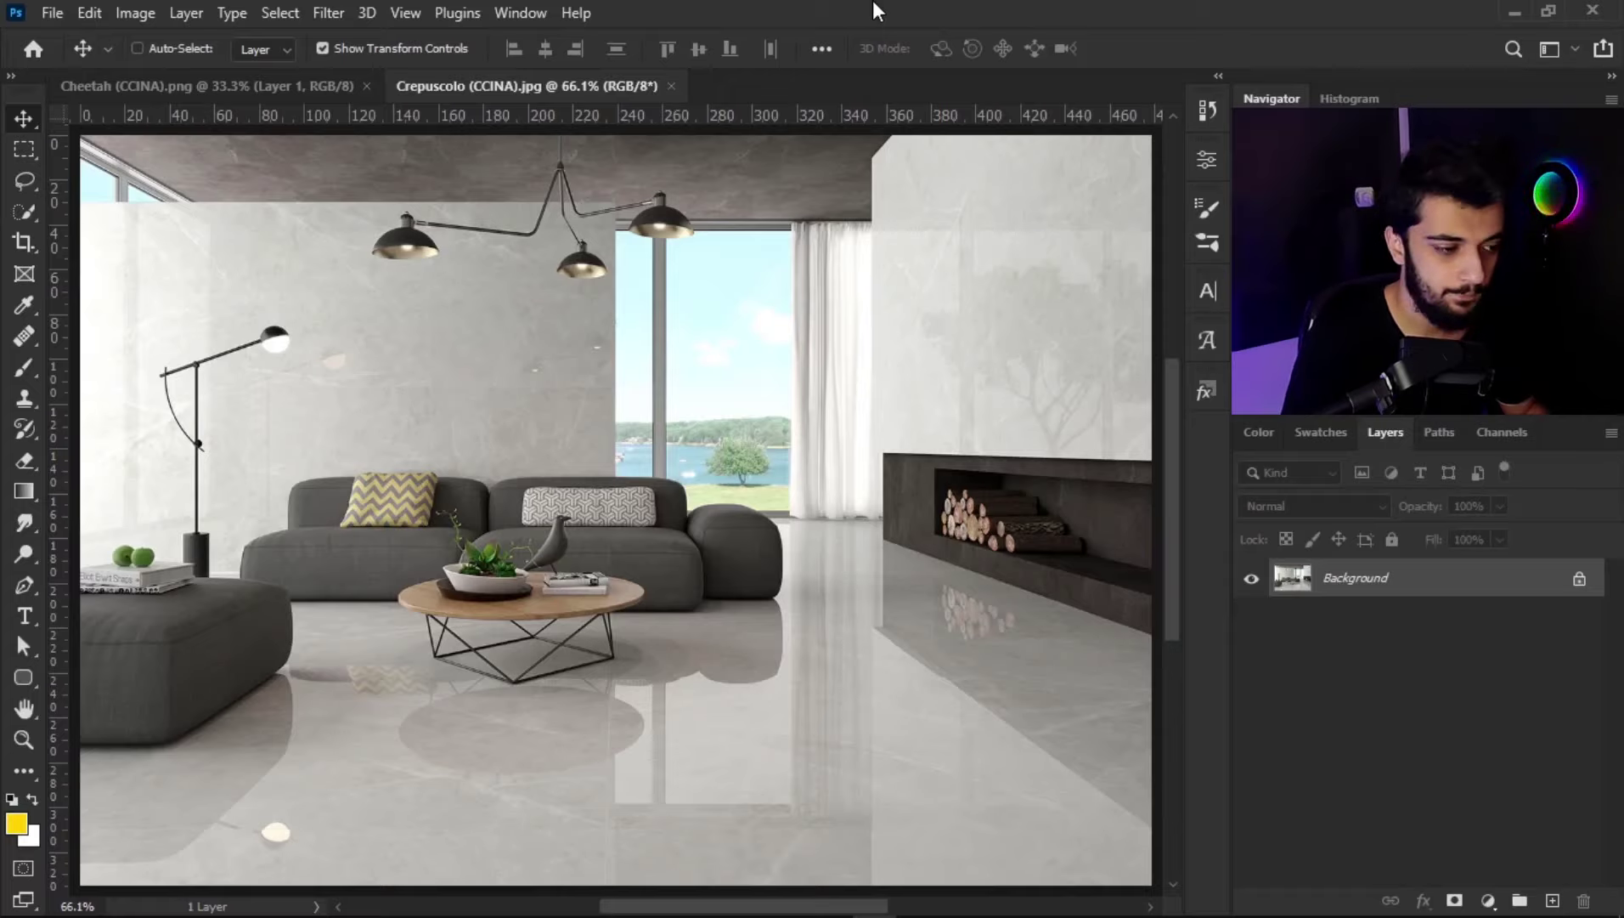
# Step: Fit the whole living-room photo on screen, then switch to the Cheetah (CCINA).png document
pyautogui.scroll(-2, 544, 544)
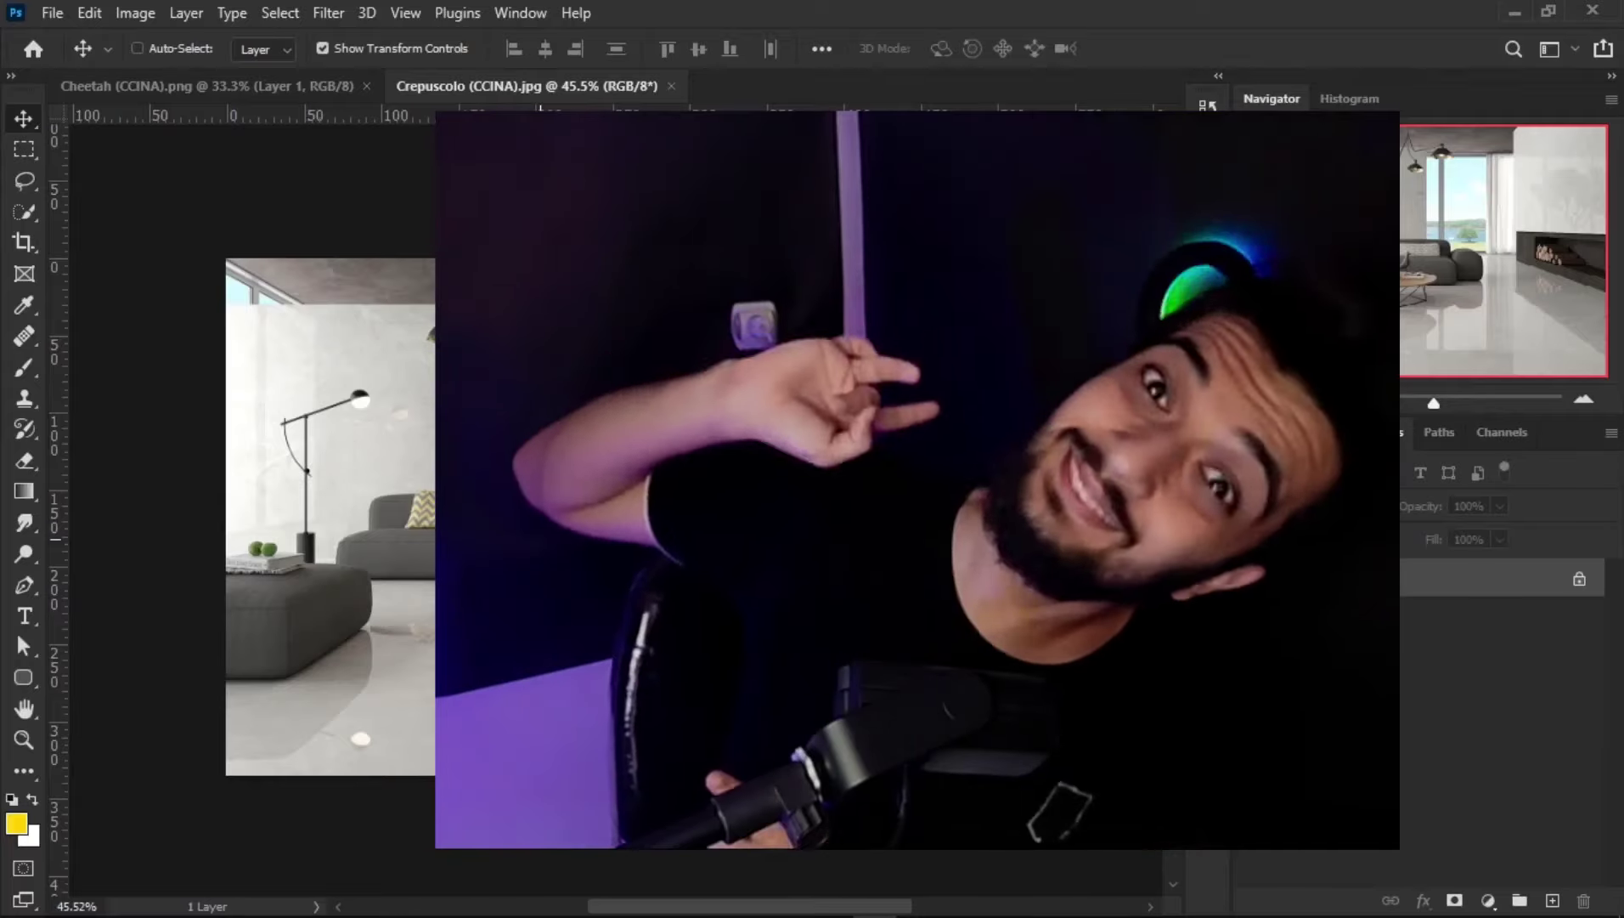
pyautogui.scroll(1, 324, 541)
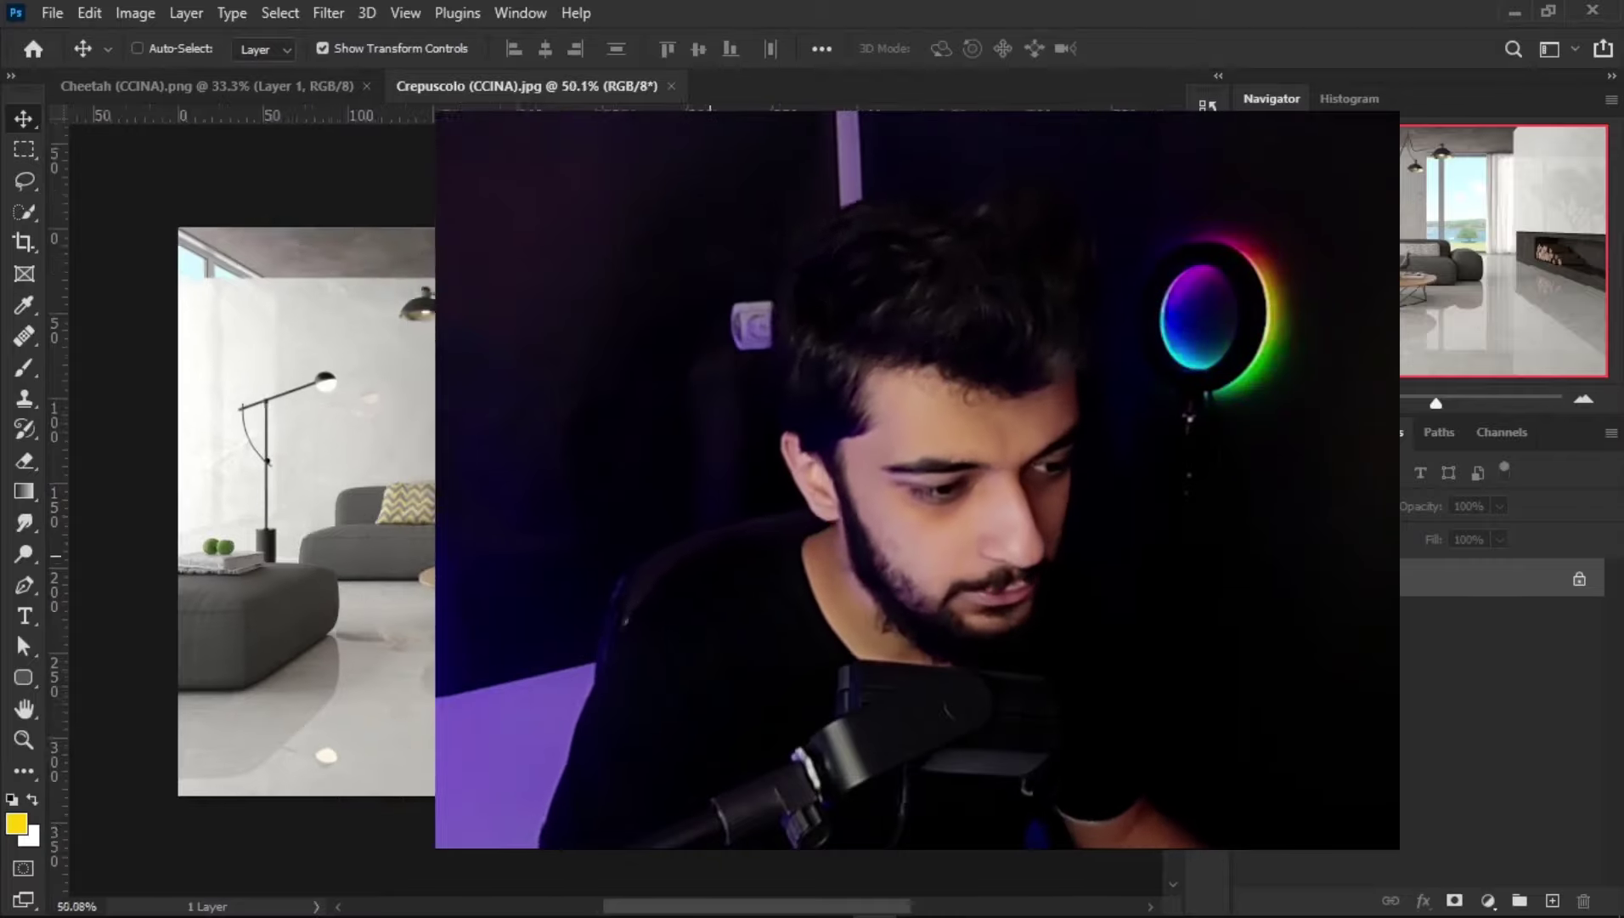
pyautogui.scroll(2, 323, 541)
pyautogui.scroll(2, 323, 541)
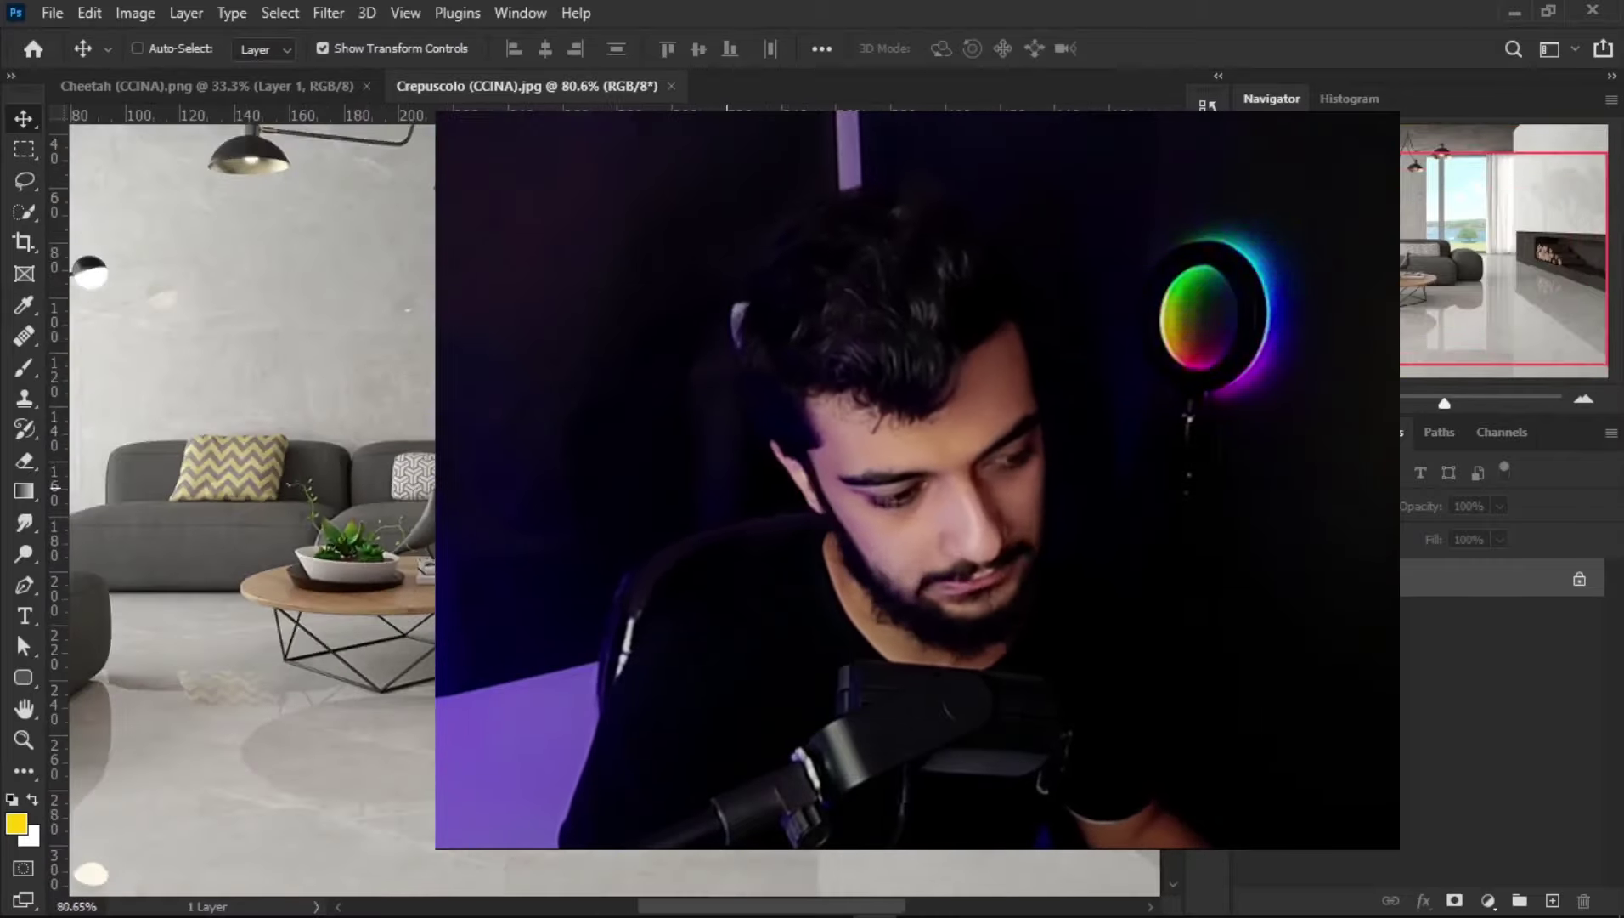
pyautogui.scroll(-2, 777, 509)
pyautogui.scroll(-2, 778, 509)
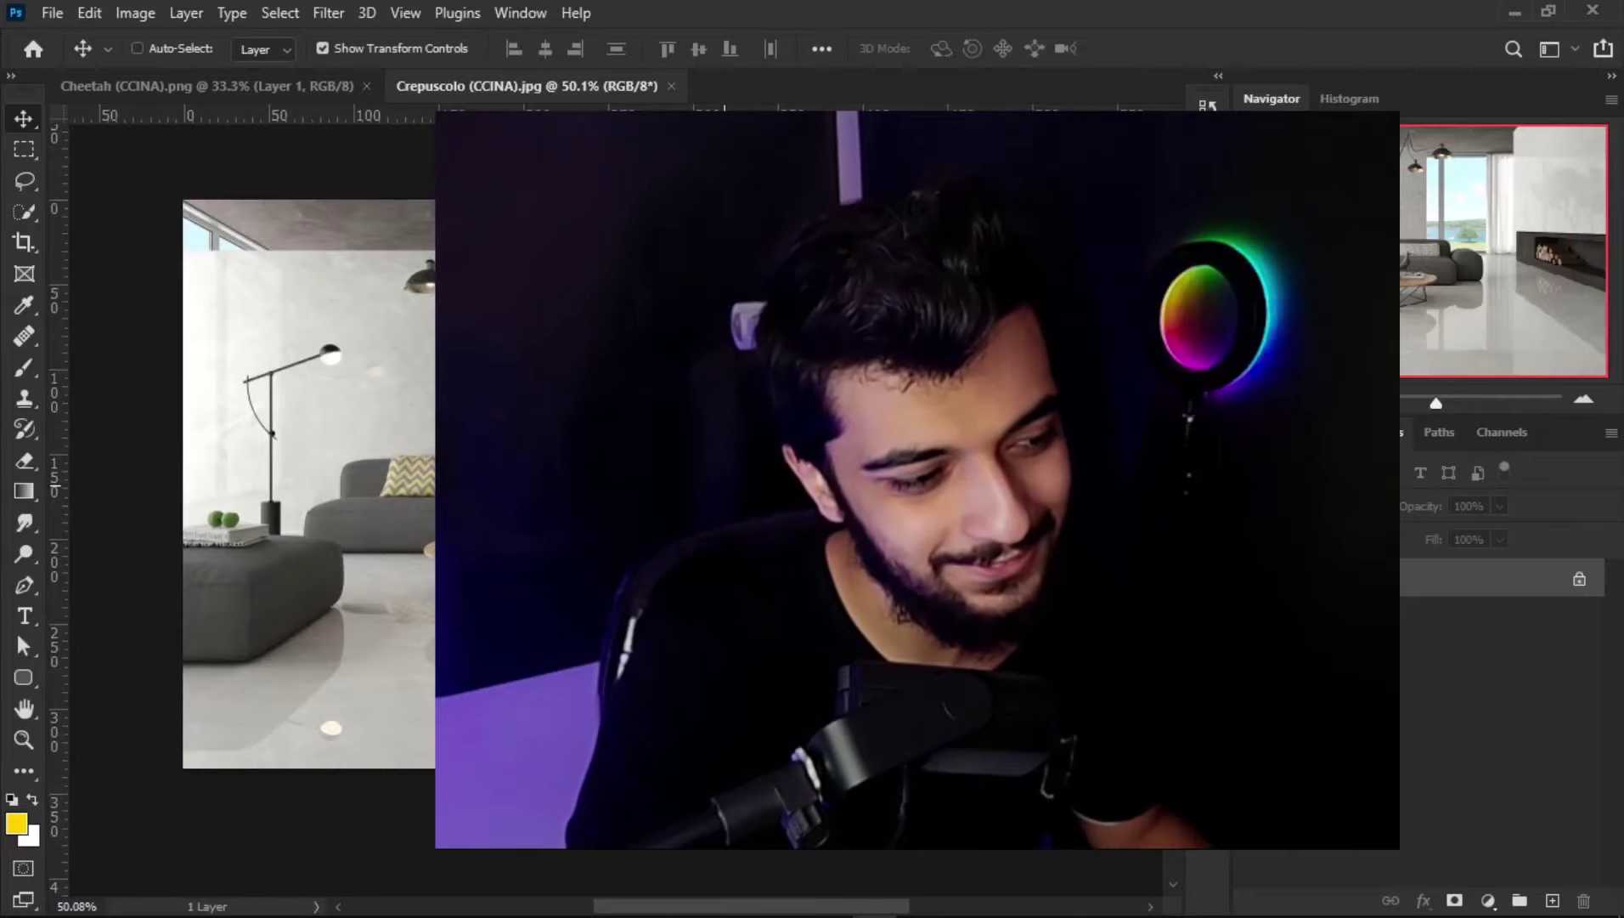
pyautogui.scroll(2, 711, 514)
pyautogui.scroll(-1, 710, 515)
pyautogui.scroll(-1, 710, 515)
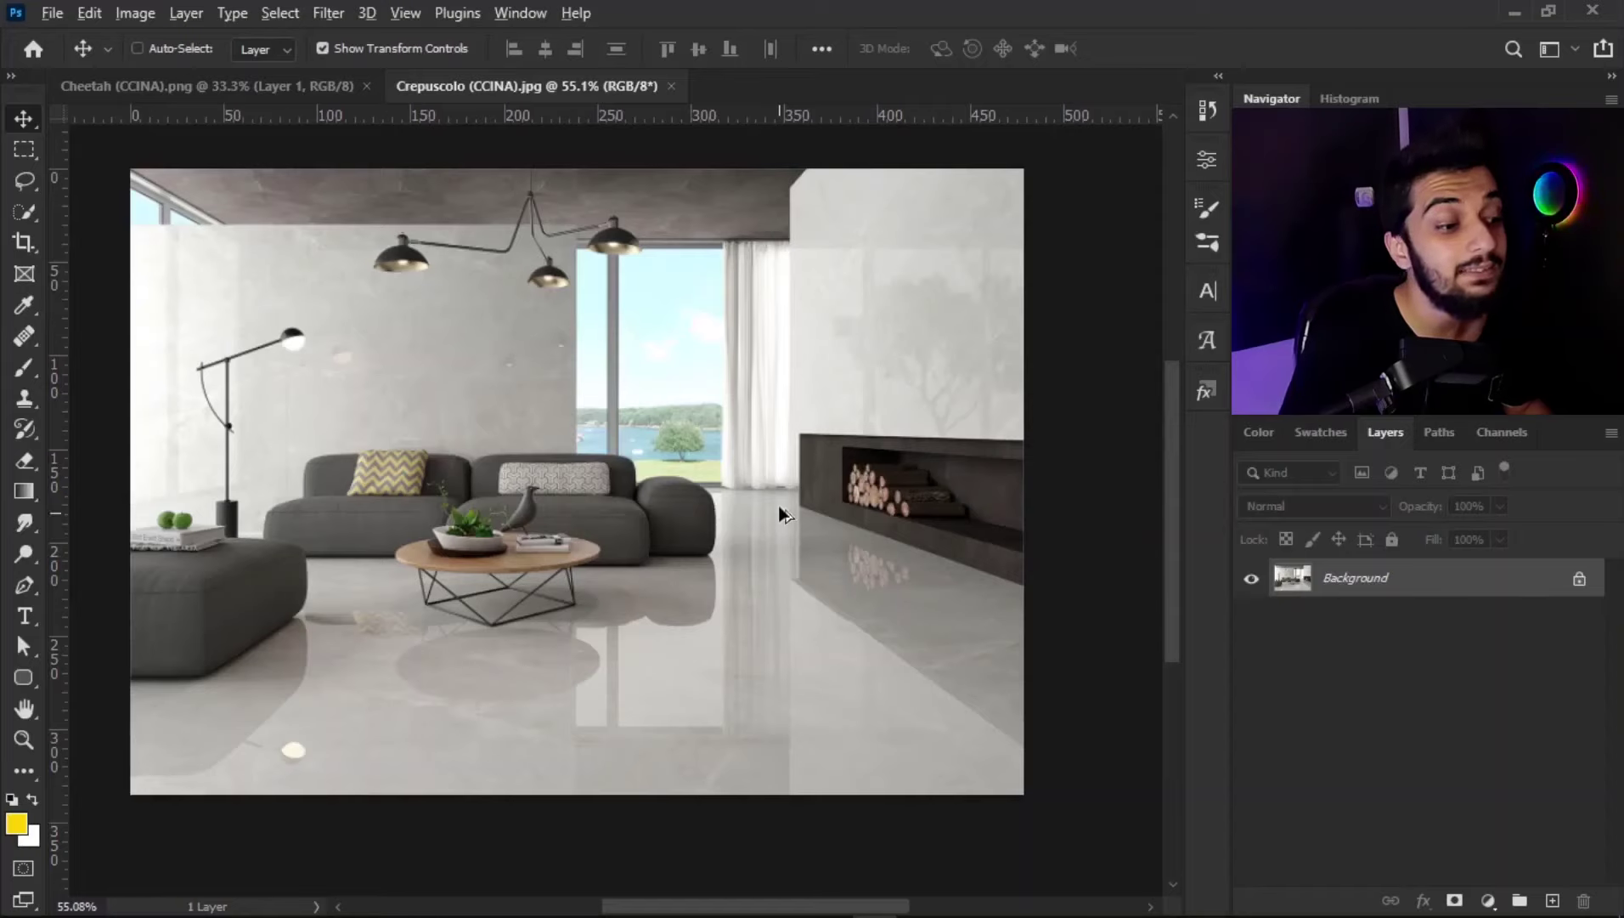
pyautogui.scroll(2, 769, 522)
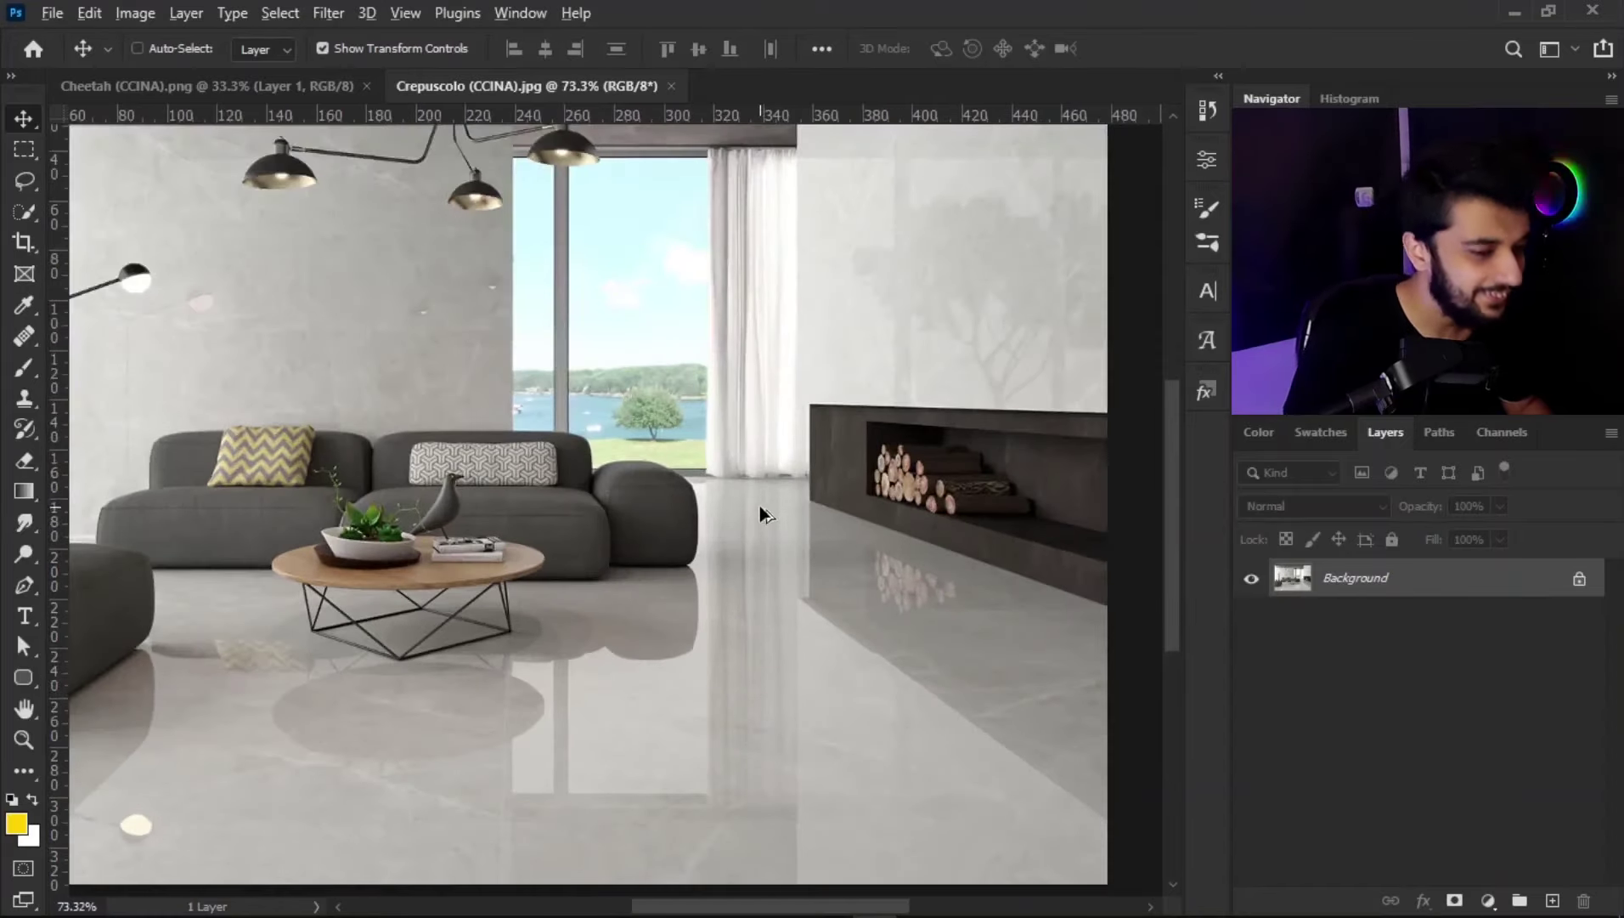
pyautogui.scroll(1, 759, 459)
pyautogui.scroll(-1, 762, 458)
pyautogui.scroll(-1, 758, 450)
pyautogui.scroll(-1, 760, 440)
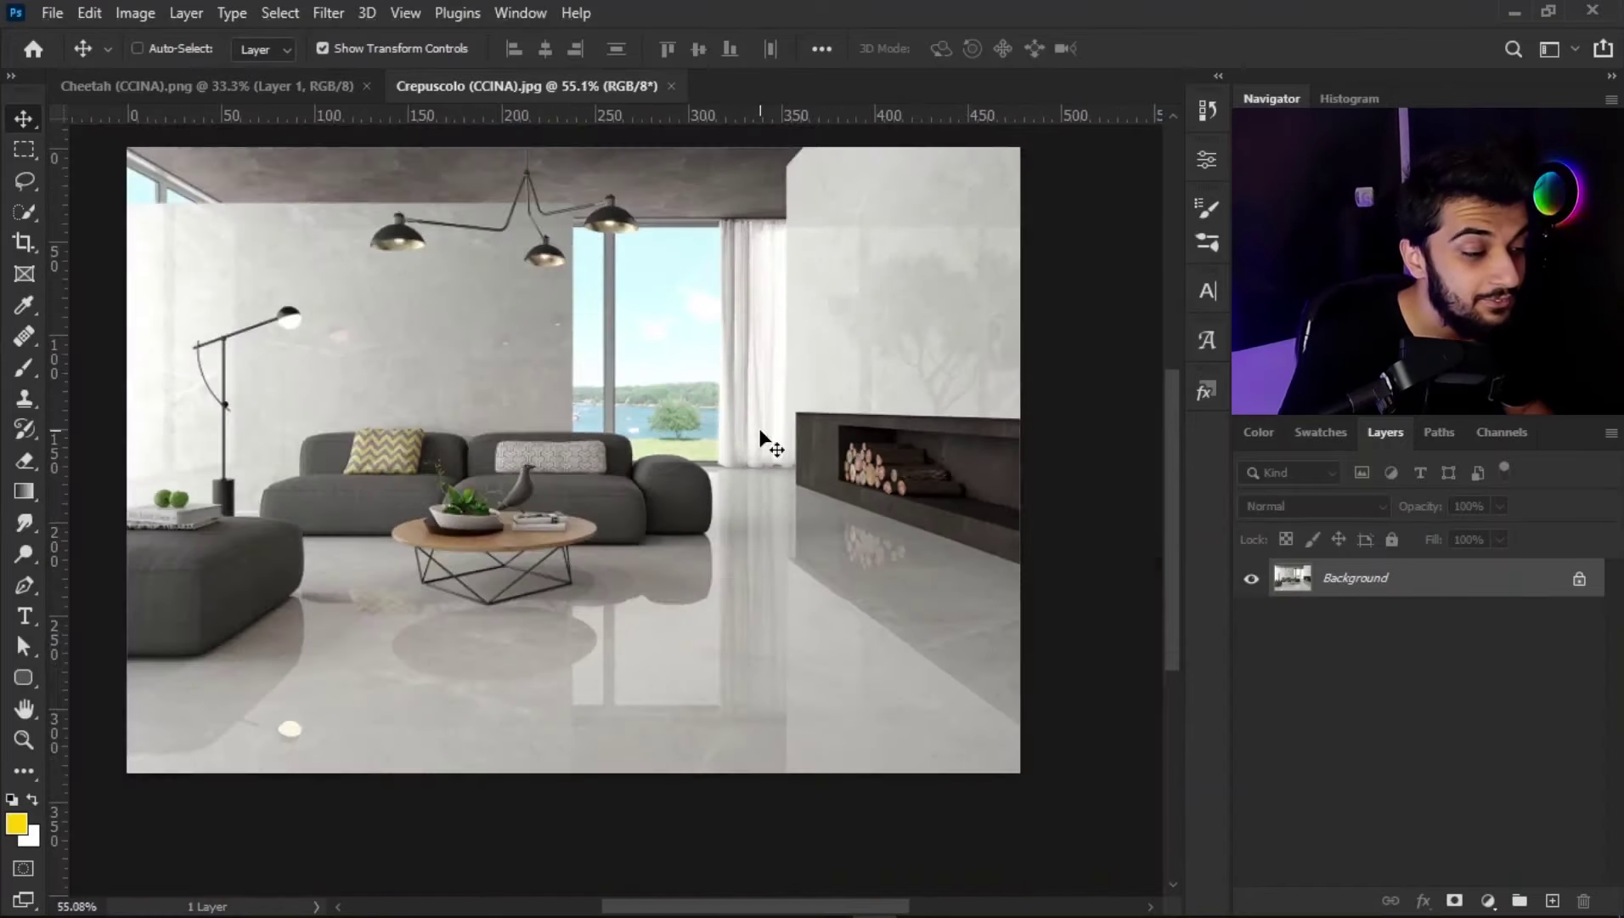
pyautogui.scroll(1, 739, 416)
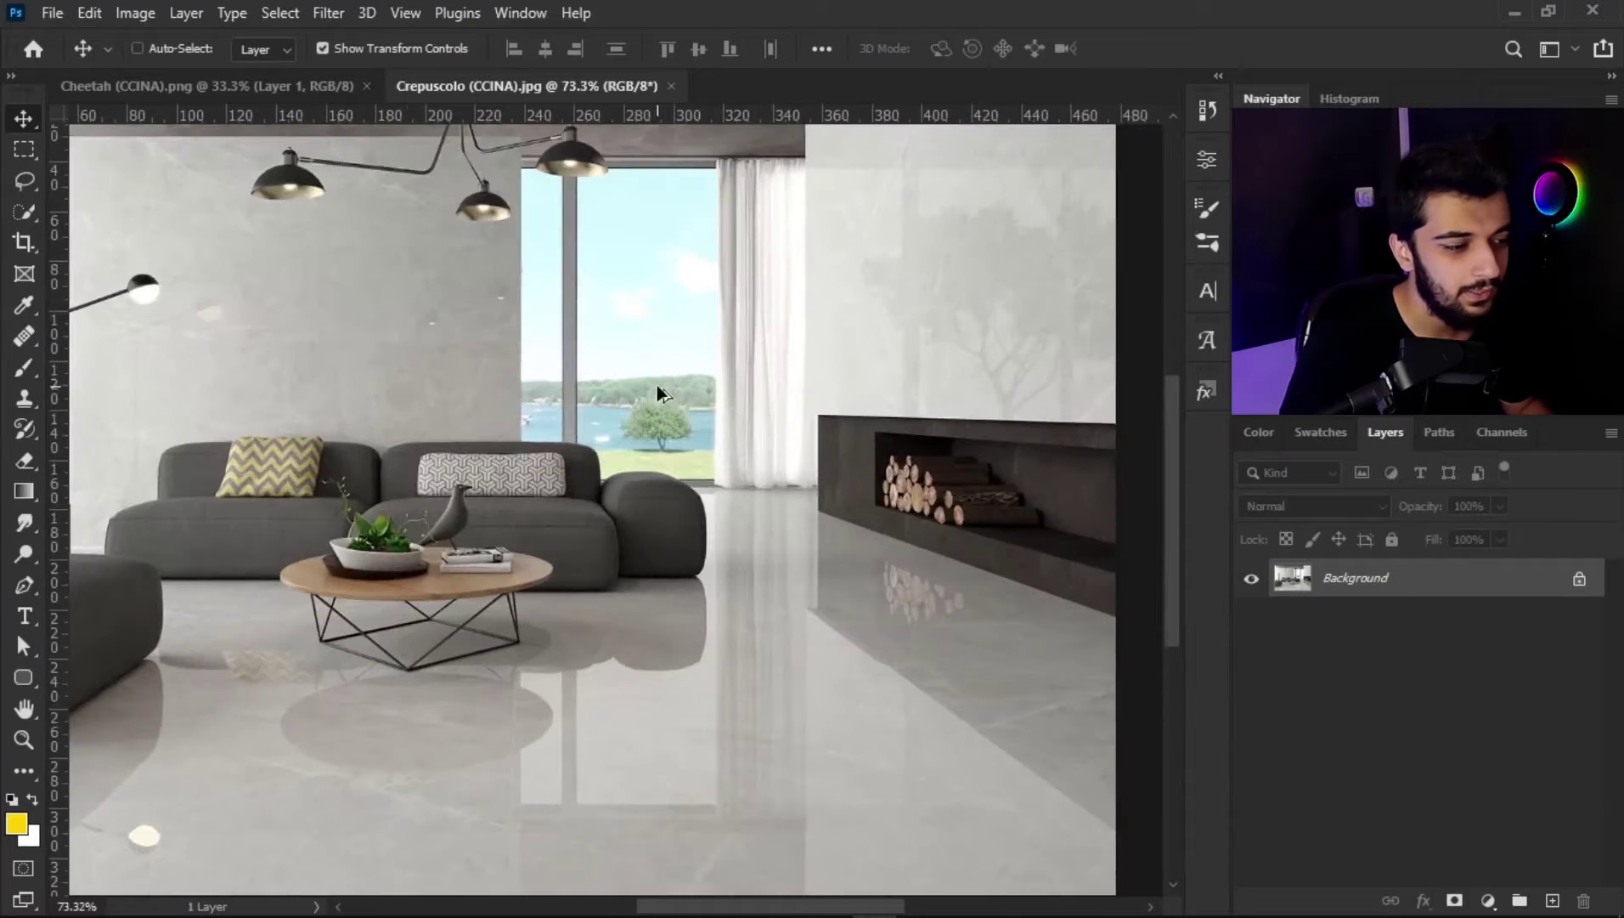
pyautogui.scroll(1, 736, 406)
pyautogui.scroll(2, 732, 391)
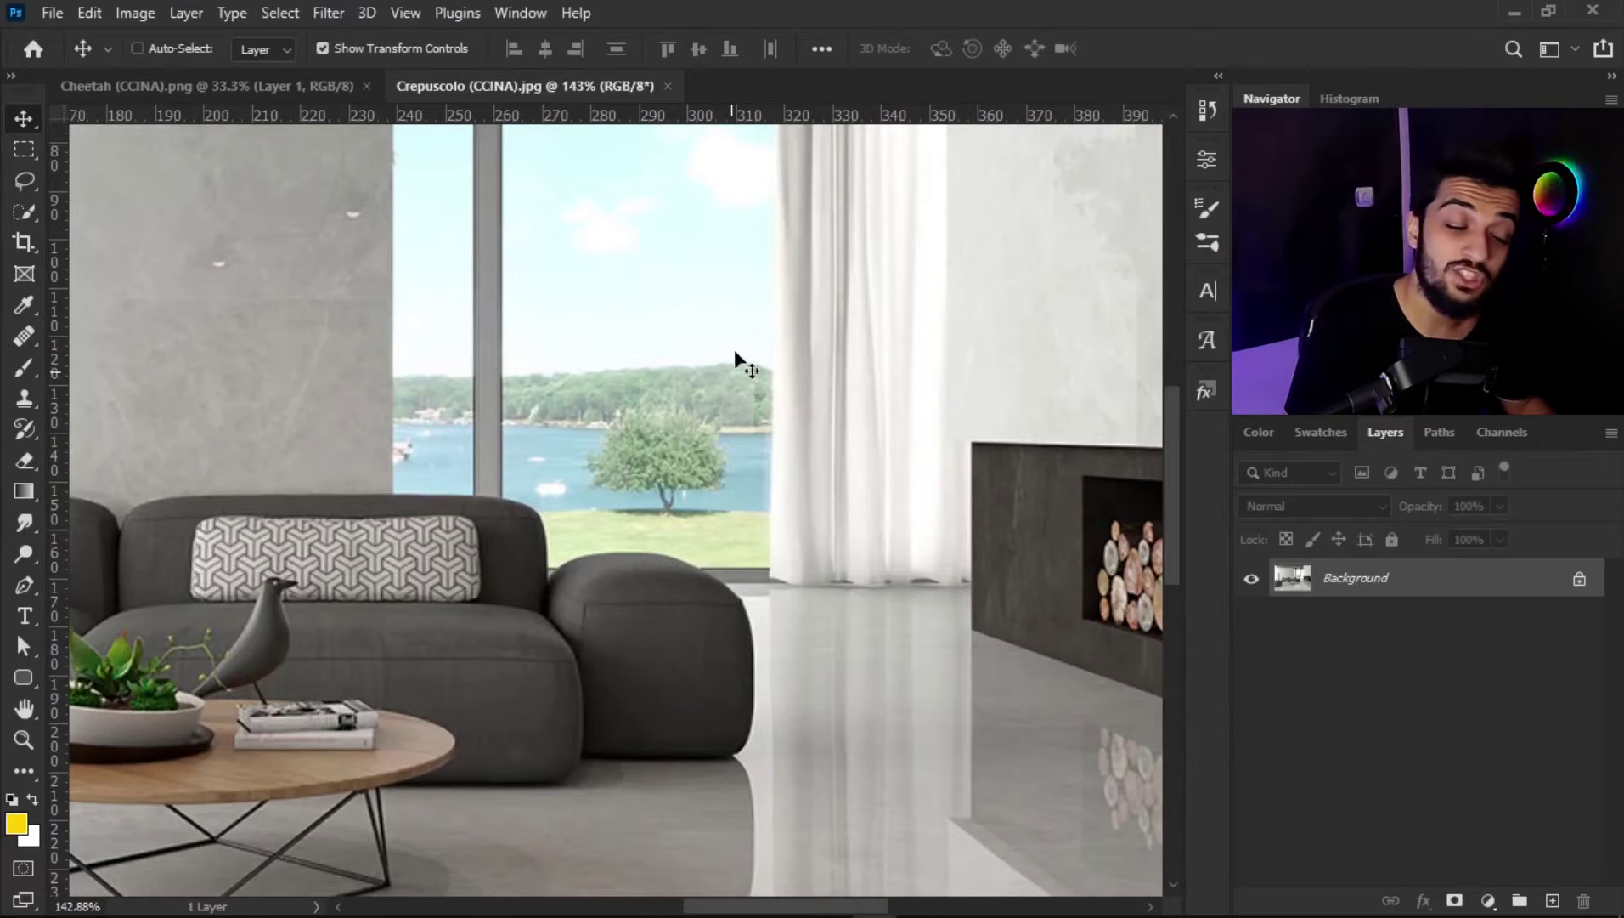
pyautogui.hotkey('ctrl', '0')
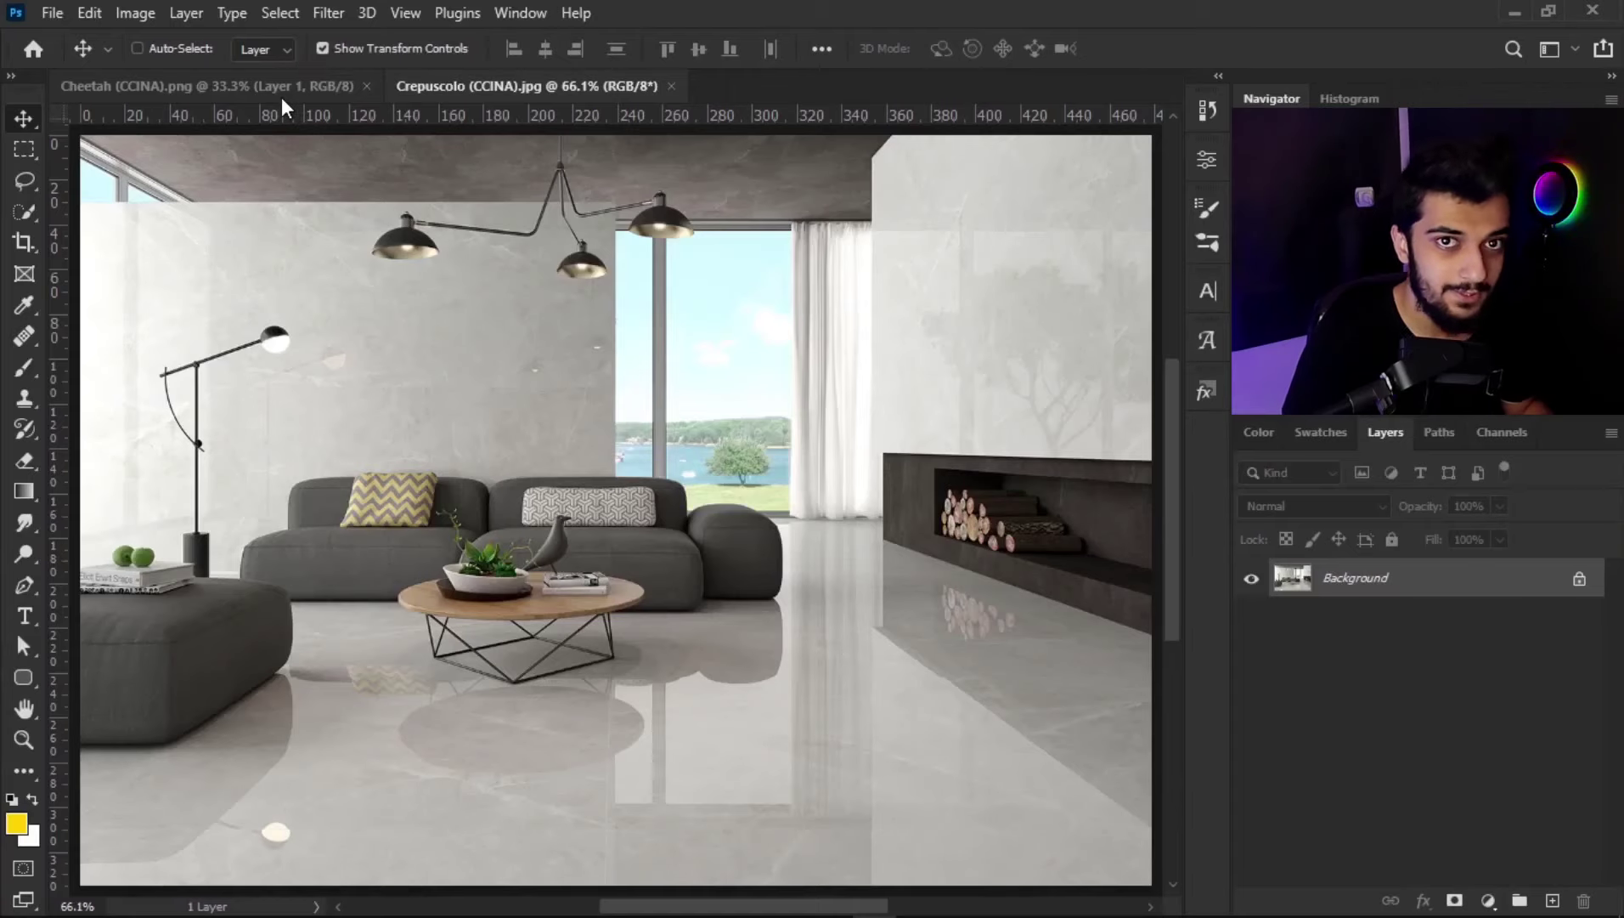
pyautogui.click(282, 88)
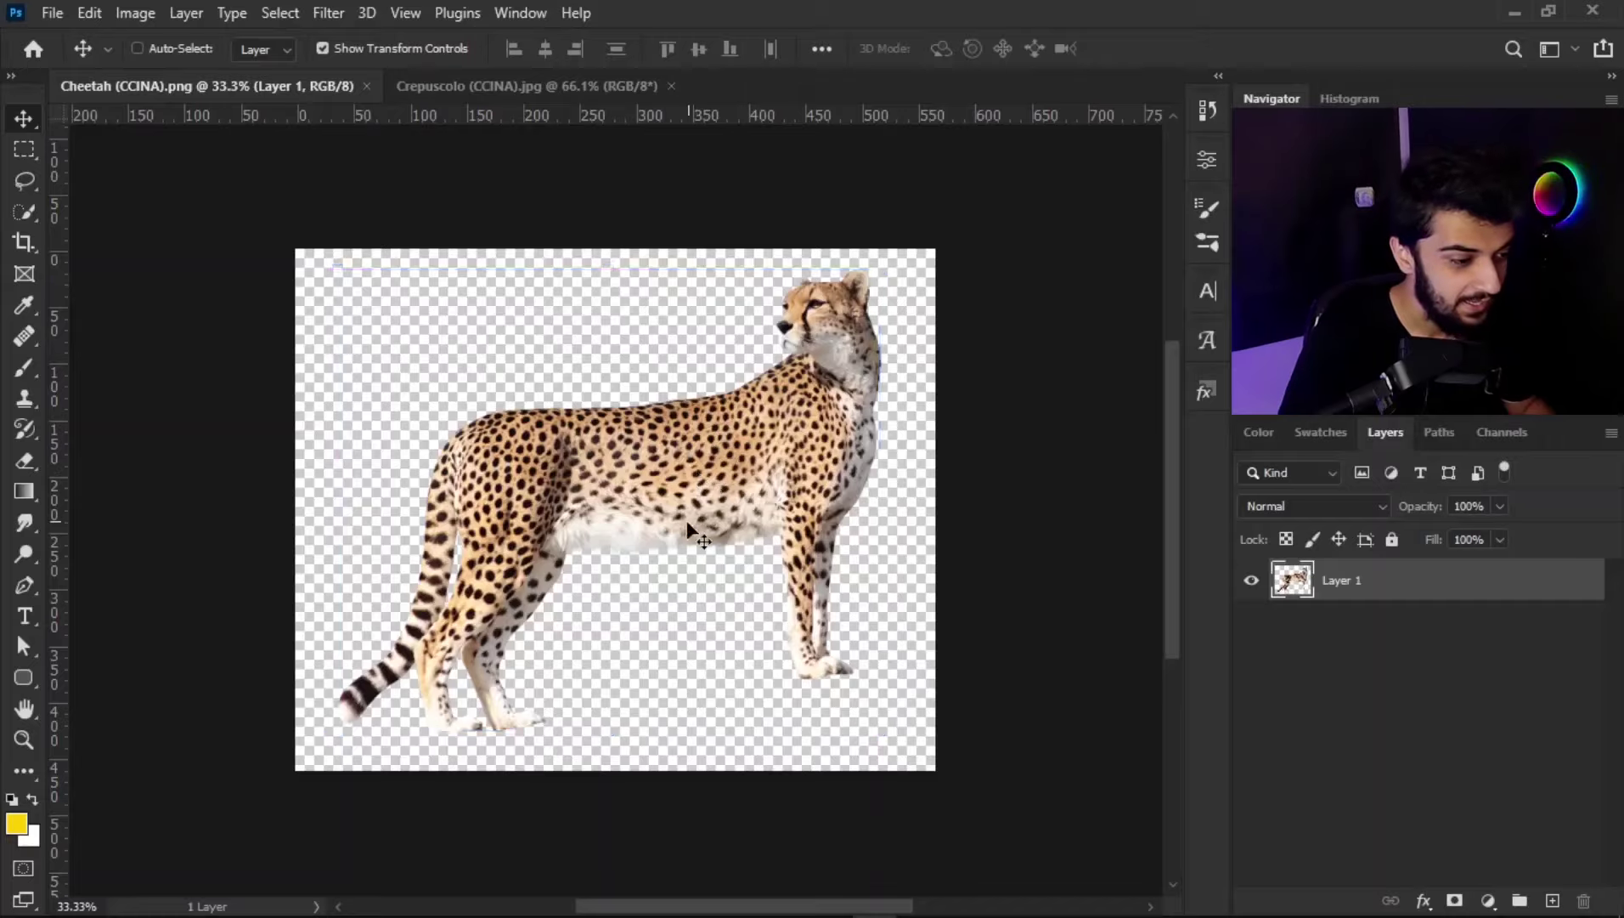
# Step: Drag the cheetah into the Crepuscolo room photo, accept the profile conversion, and scale it toward 35%
pyautogui.moveTo(697, 530); pyautogui.dragTo(503, 90)
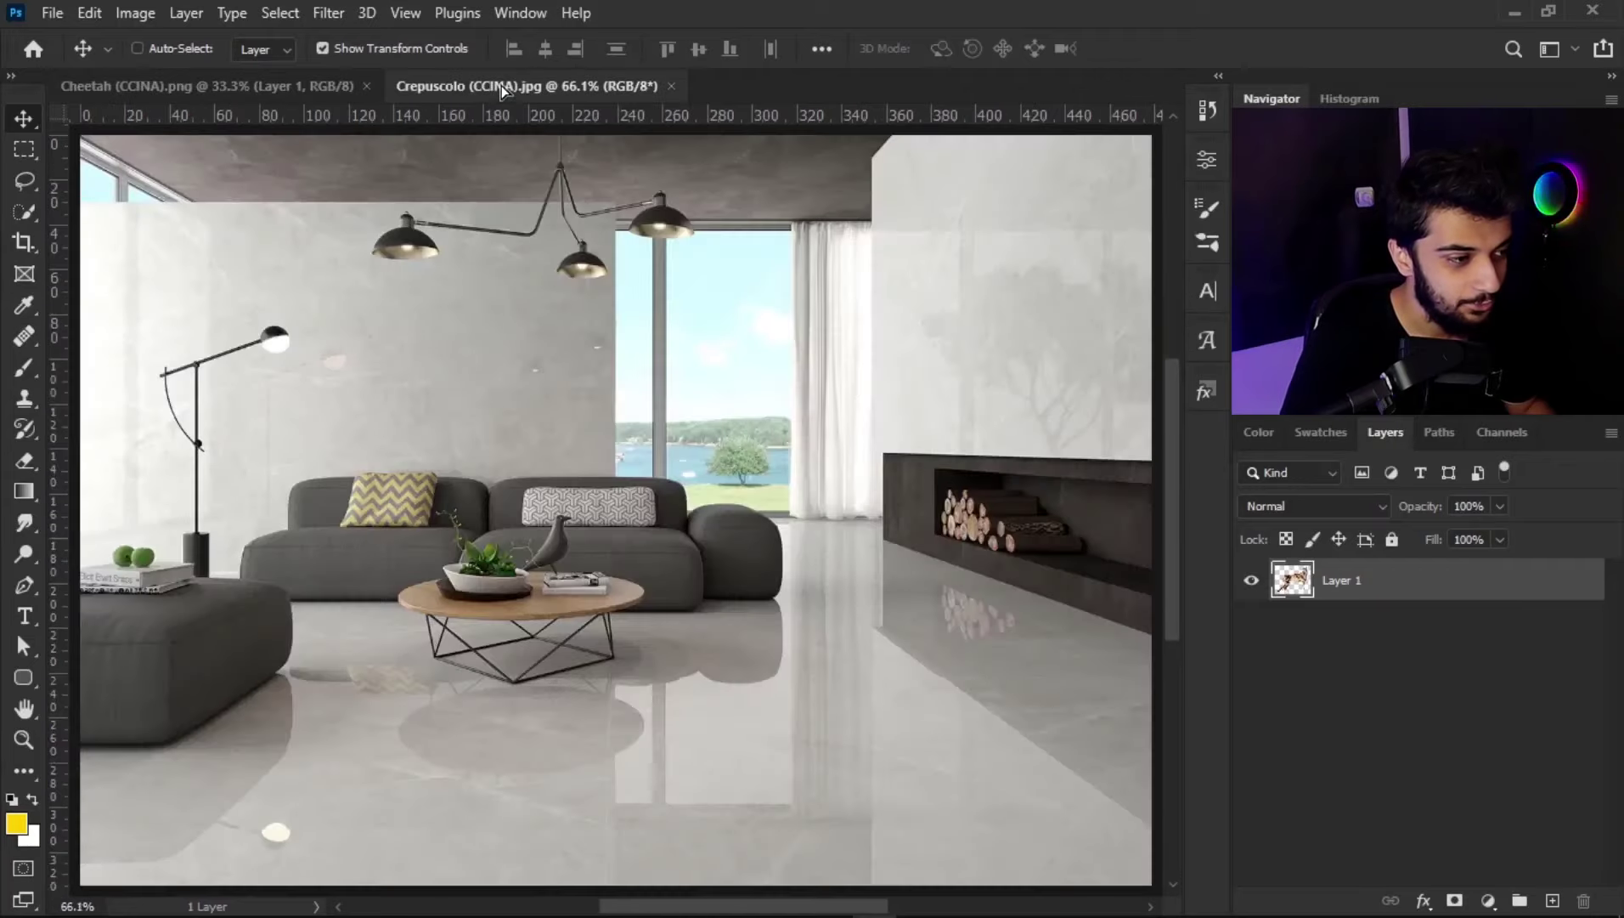
pyautogui.moveTo(650, 514); pyautogui.dragTo(663, 553)
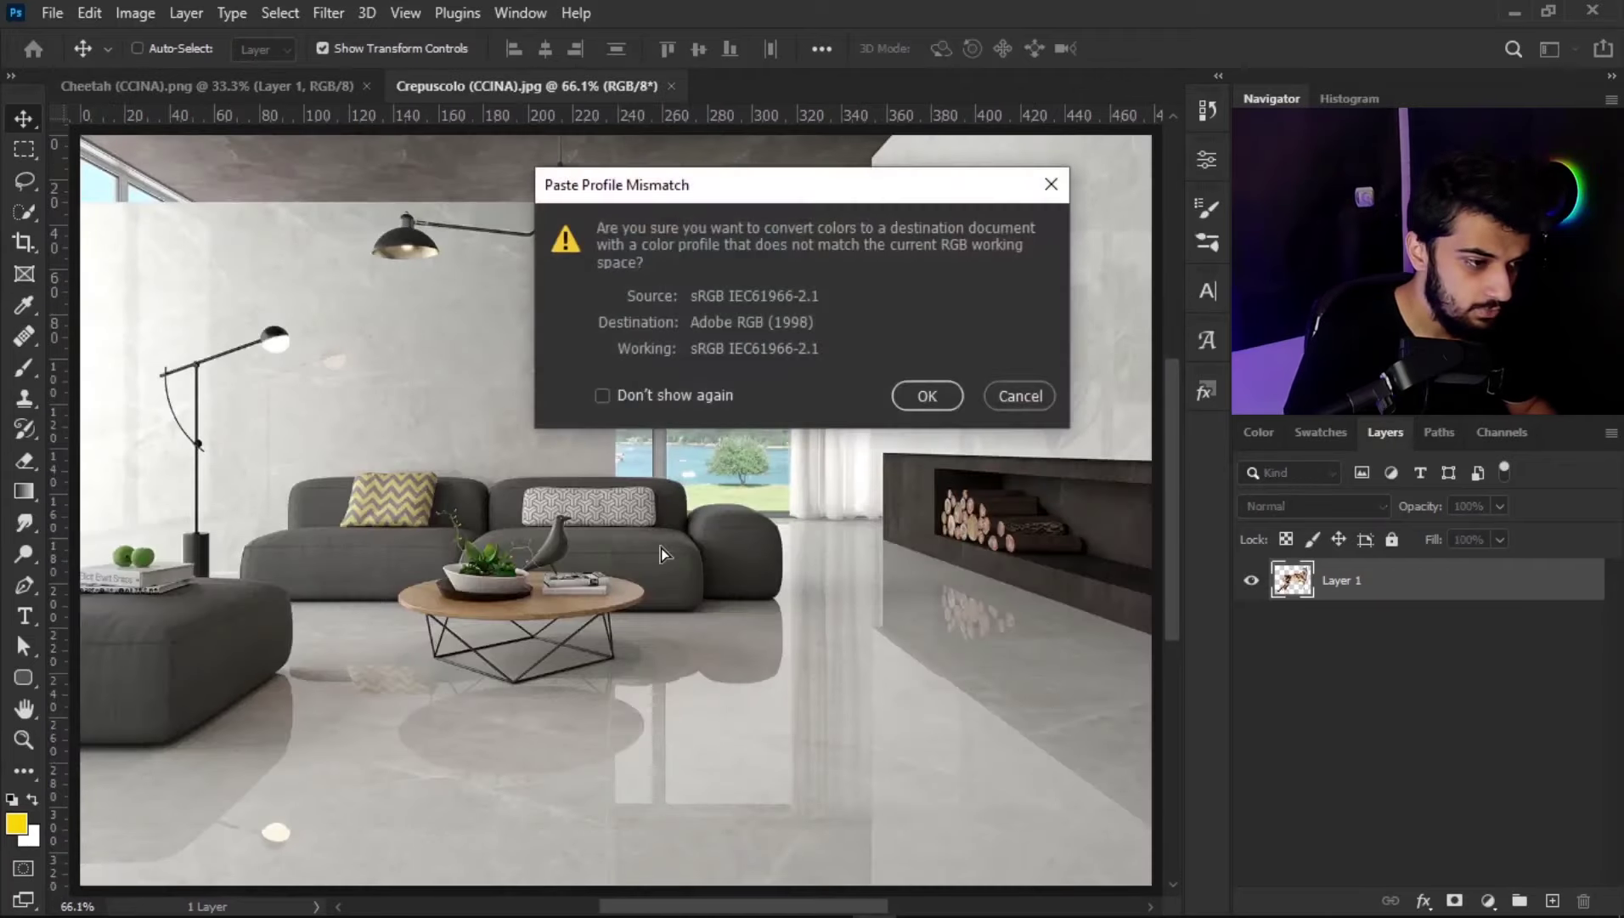
pyautogui.click(915, 394)
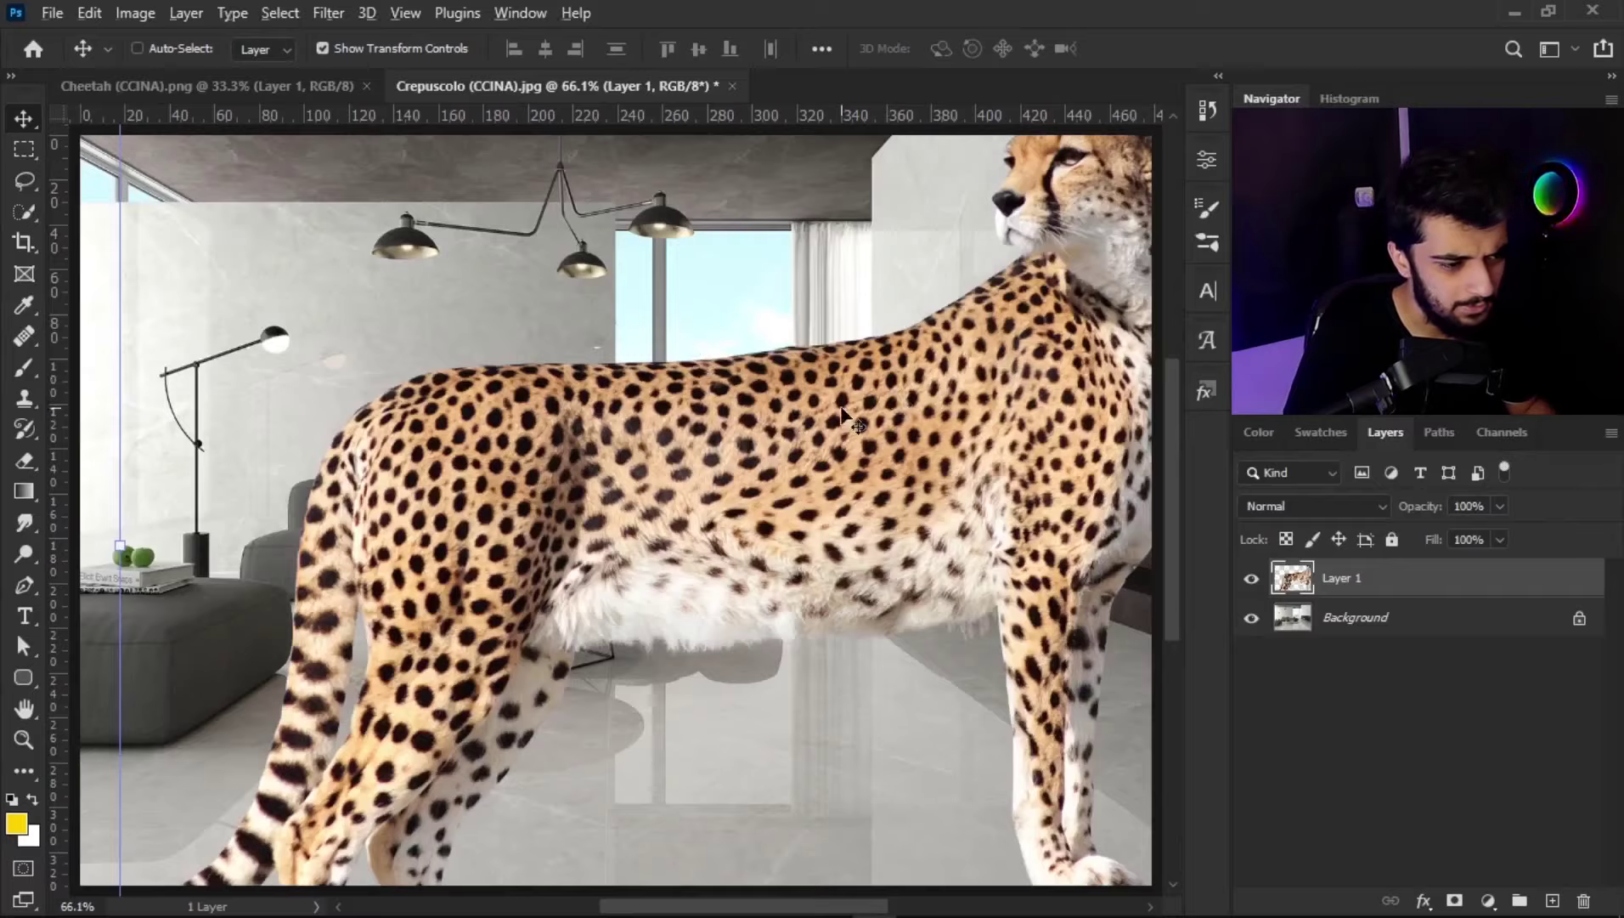
pyautogui.scroll(-3, 852, 424)
pyautogui.scroll(-2, 846, 416)
pyautogui.scroll(-1, 850, 416)
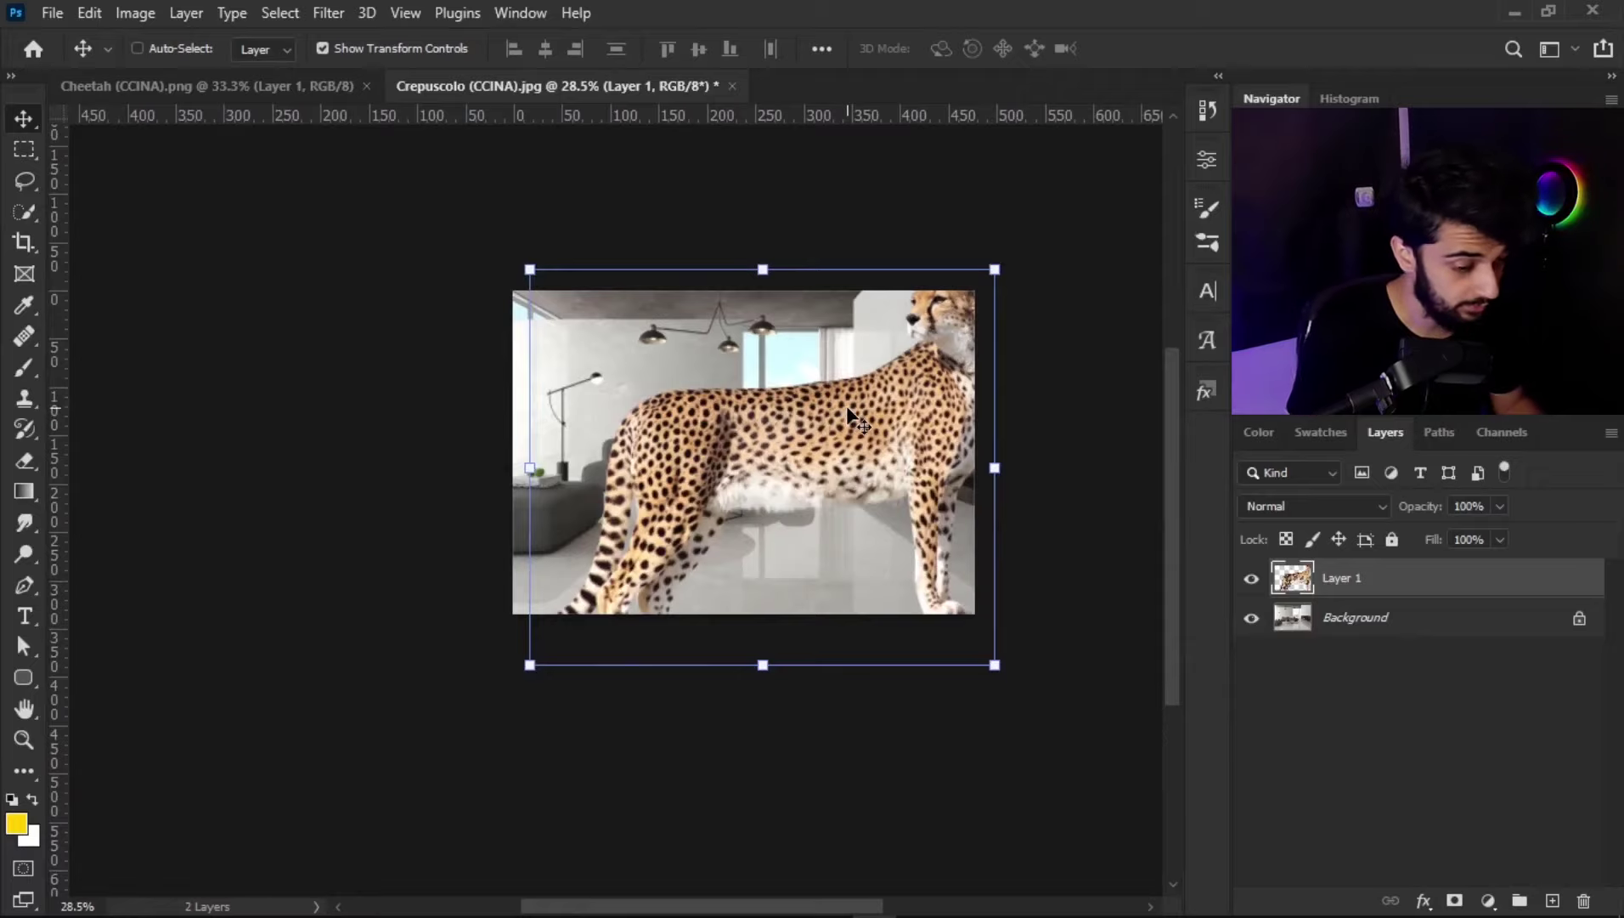
pyautogui.moveTo(866, 389); pyautogui.dragTo(849, 378)
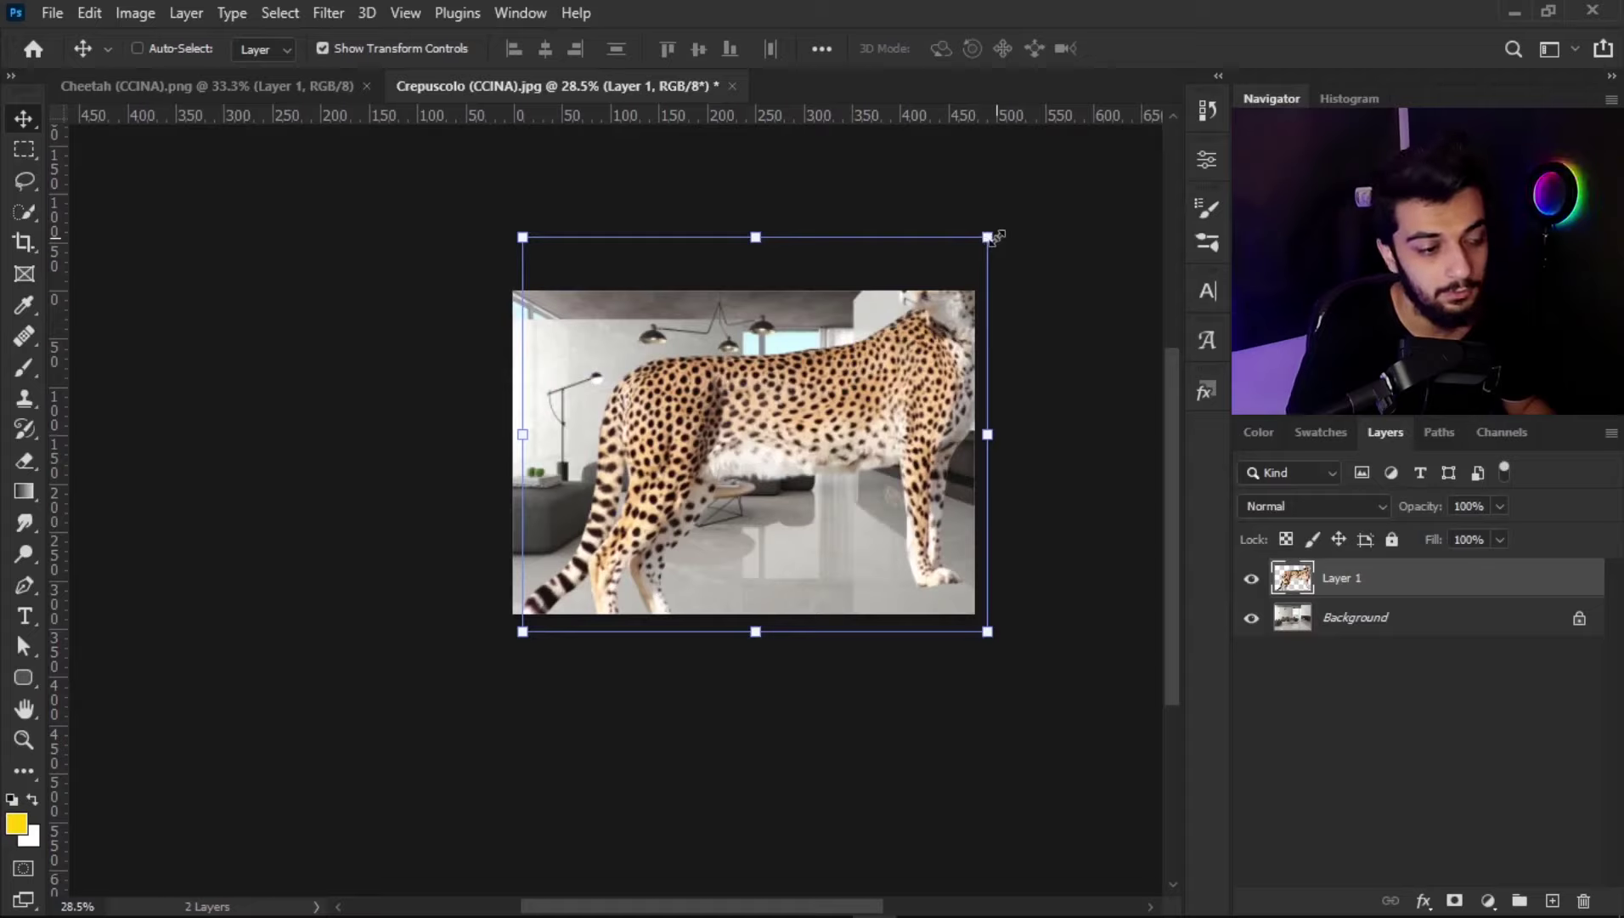
pyautogui.moveTo(999, 241)
pyautogui.mouseDown()
pyautogui.moveTo(984, 266)
pyautogui.moveTo(868, 328)
pyautogui.moveTo(802, 466)
pyautogui.moveTo(736, 550)
pyautogui.mouseUp()
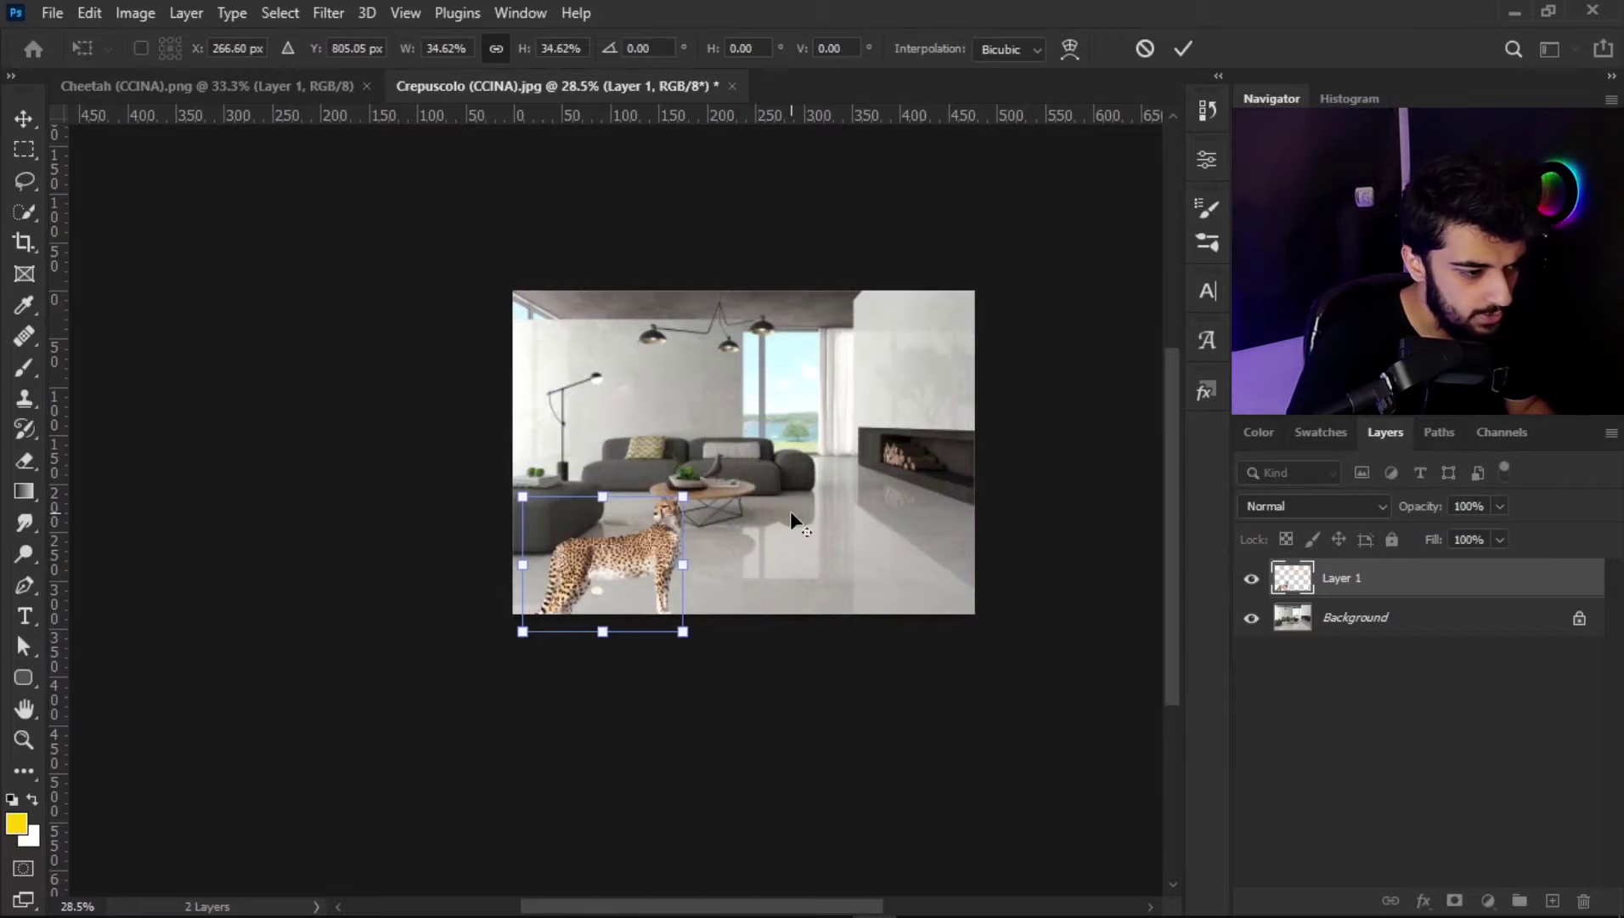
# Step: Place the cheetah on the floor beside the sofa, rotated about 3.4°, and commit the transform
pyautogui.scroll(2, 788, 514)
pyautogui.moveTo(515, 594); pyautogui.dragTo(822, 462)
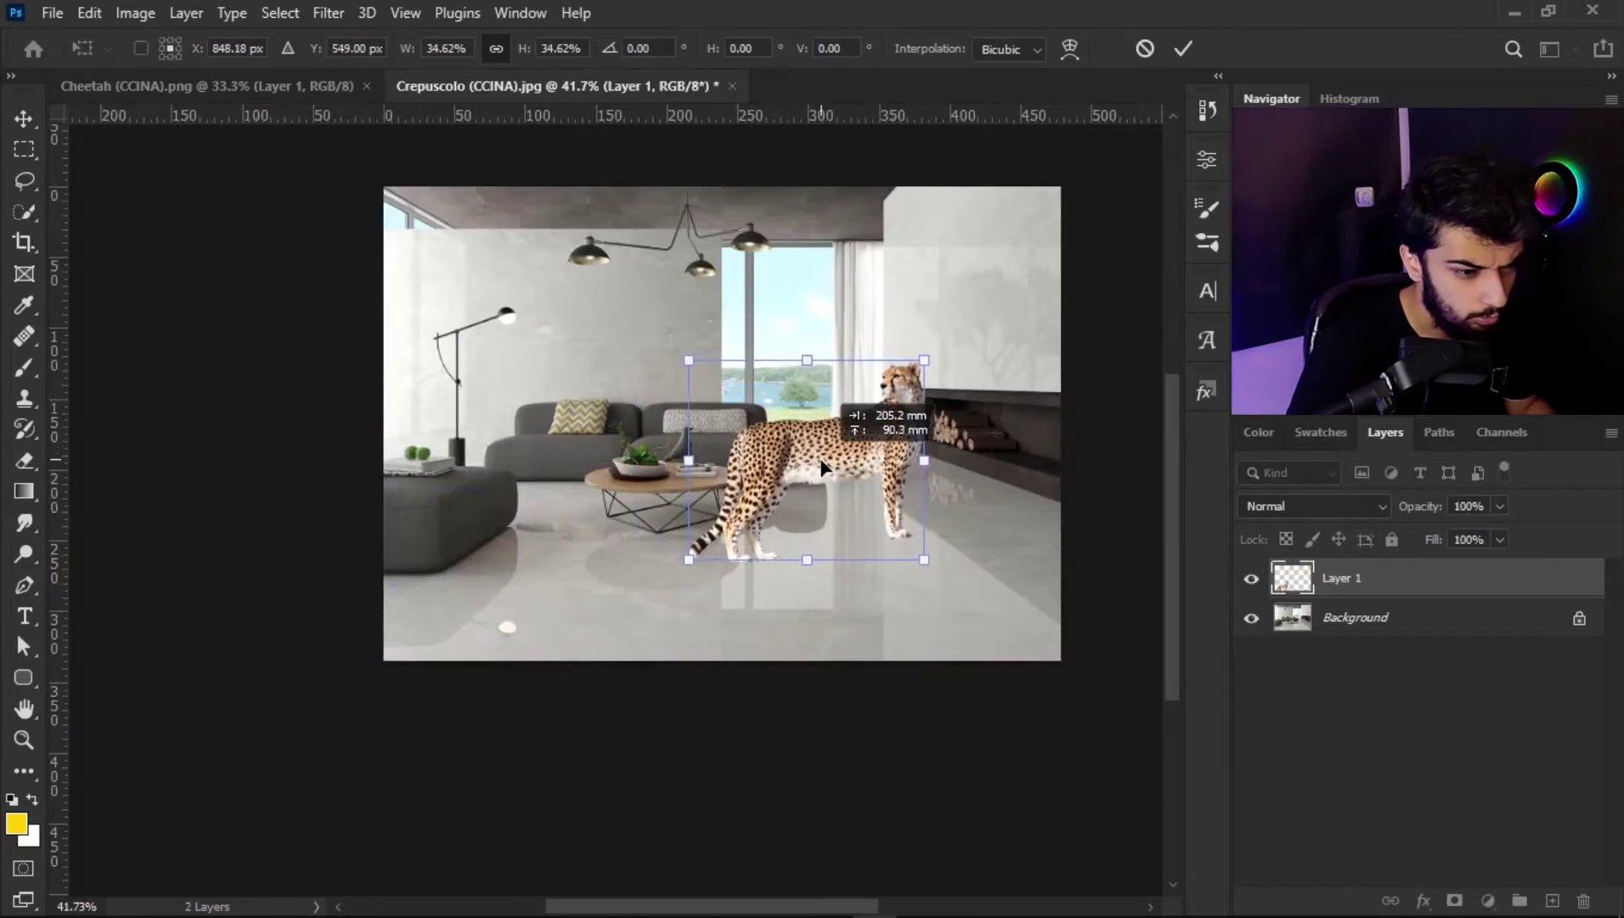
pyautogui.moveTo(820, 456); pyautogui.dragTo(808, 463)
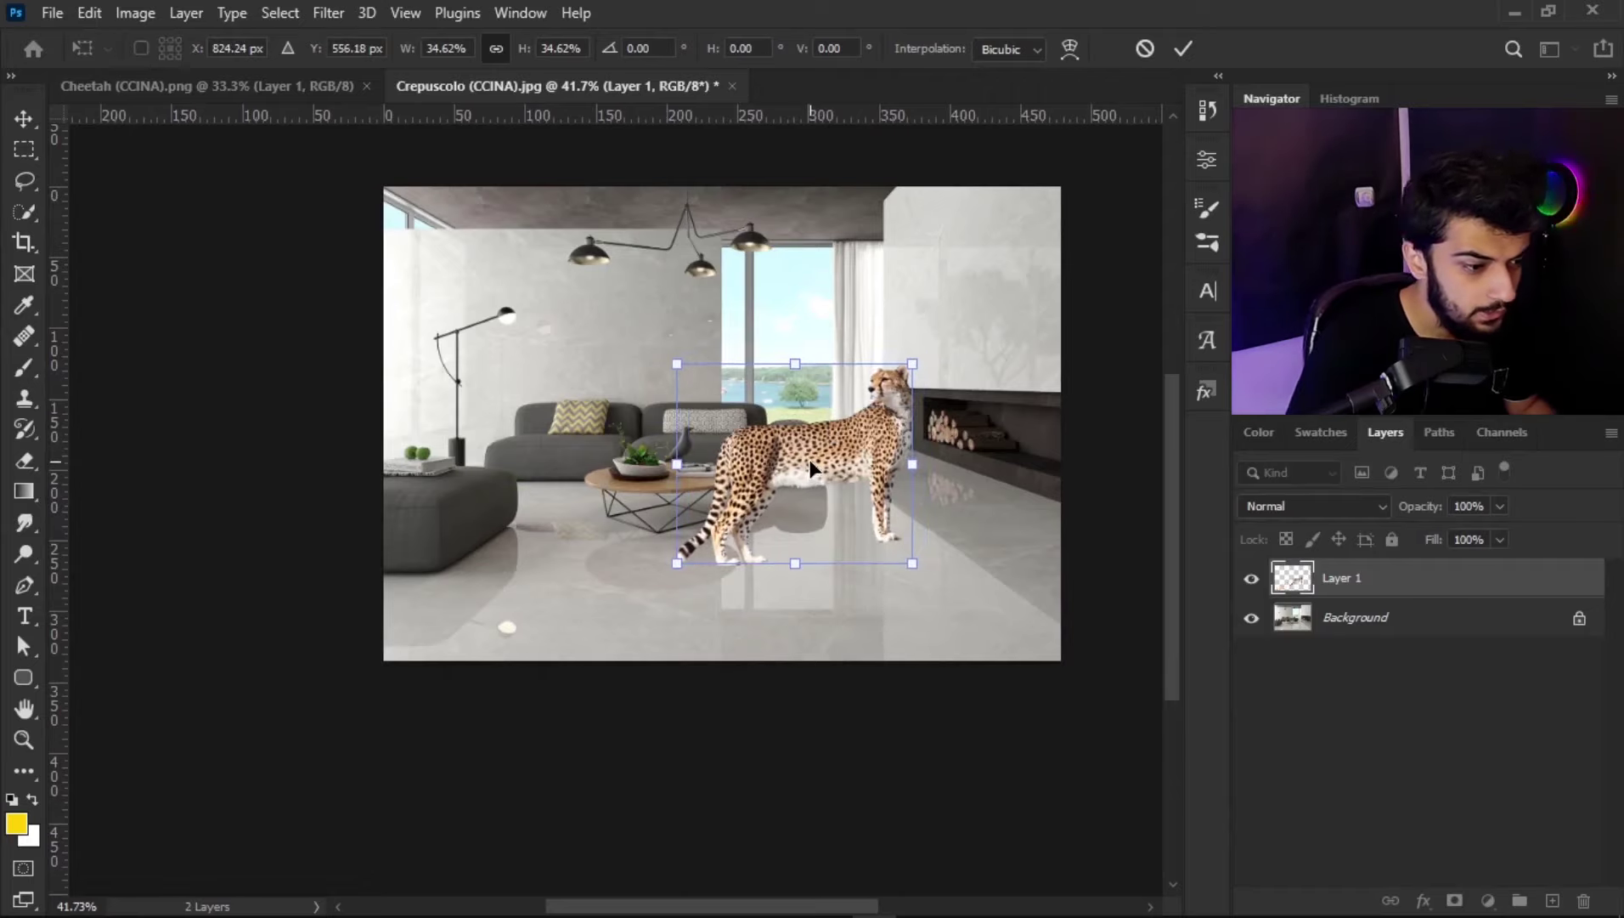
pyautogui.keyDown('alt'); pyautogui.scroll(3, 807, 453); pyautogui.keyUp('alt')
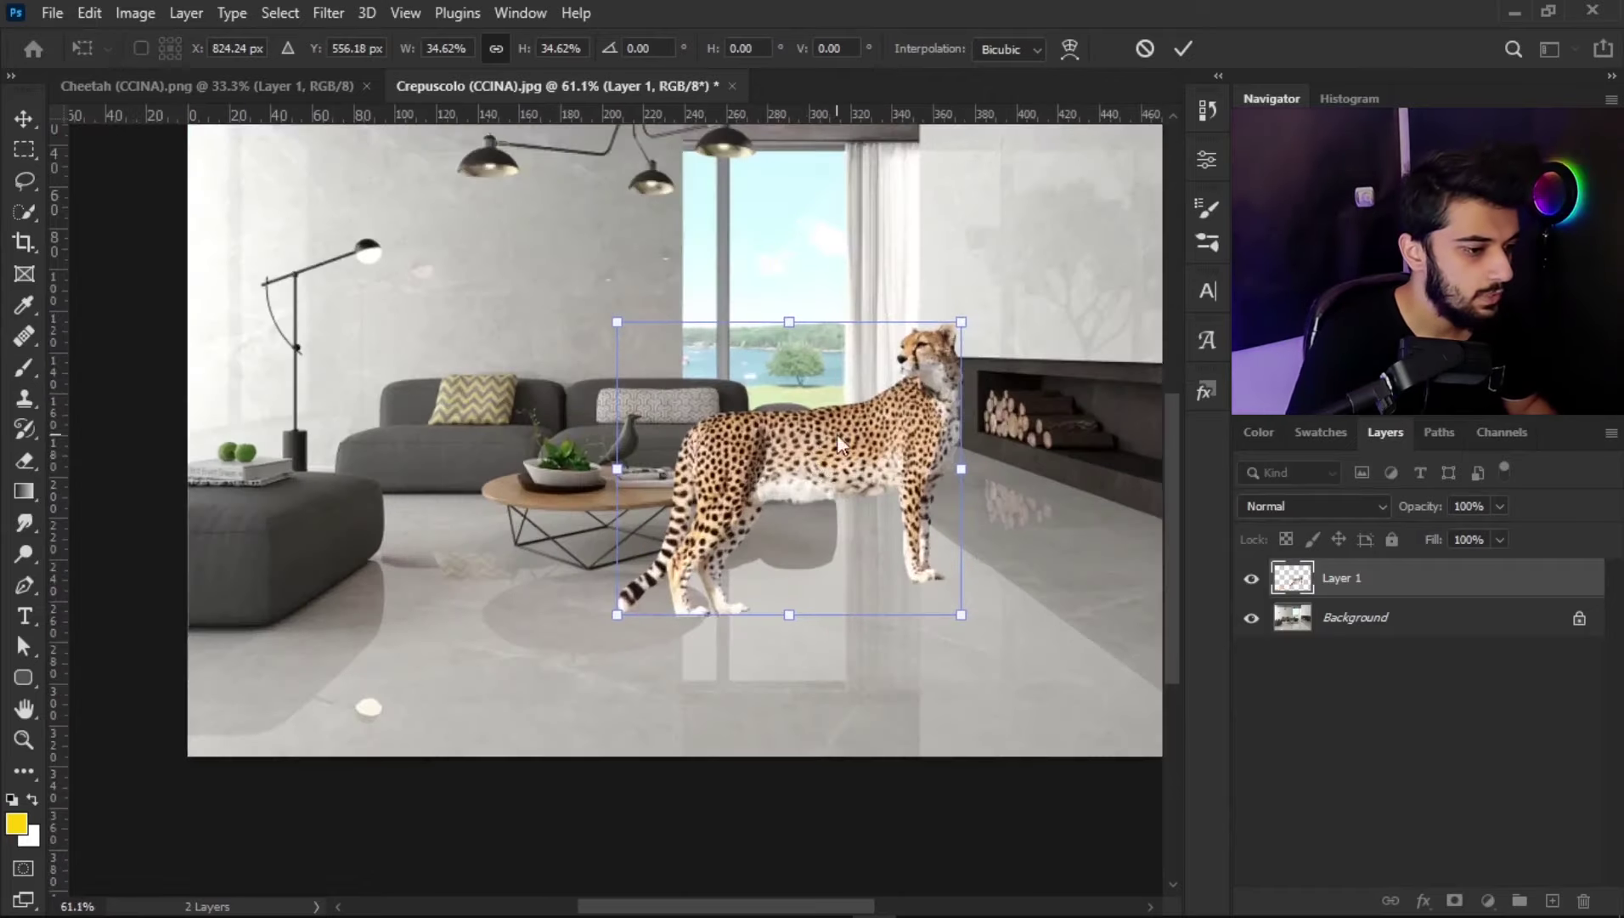
pyautogui.moveTo(994, 290); pyautogui.dragTo(996, 316)
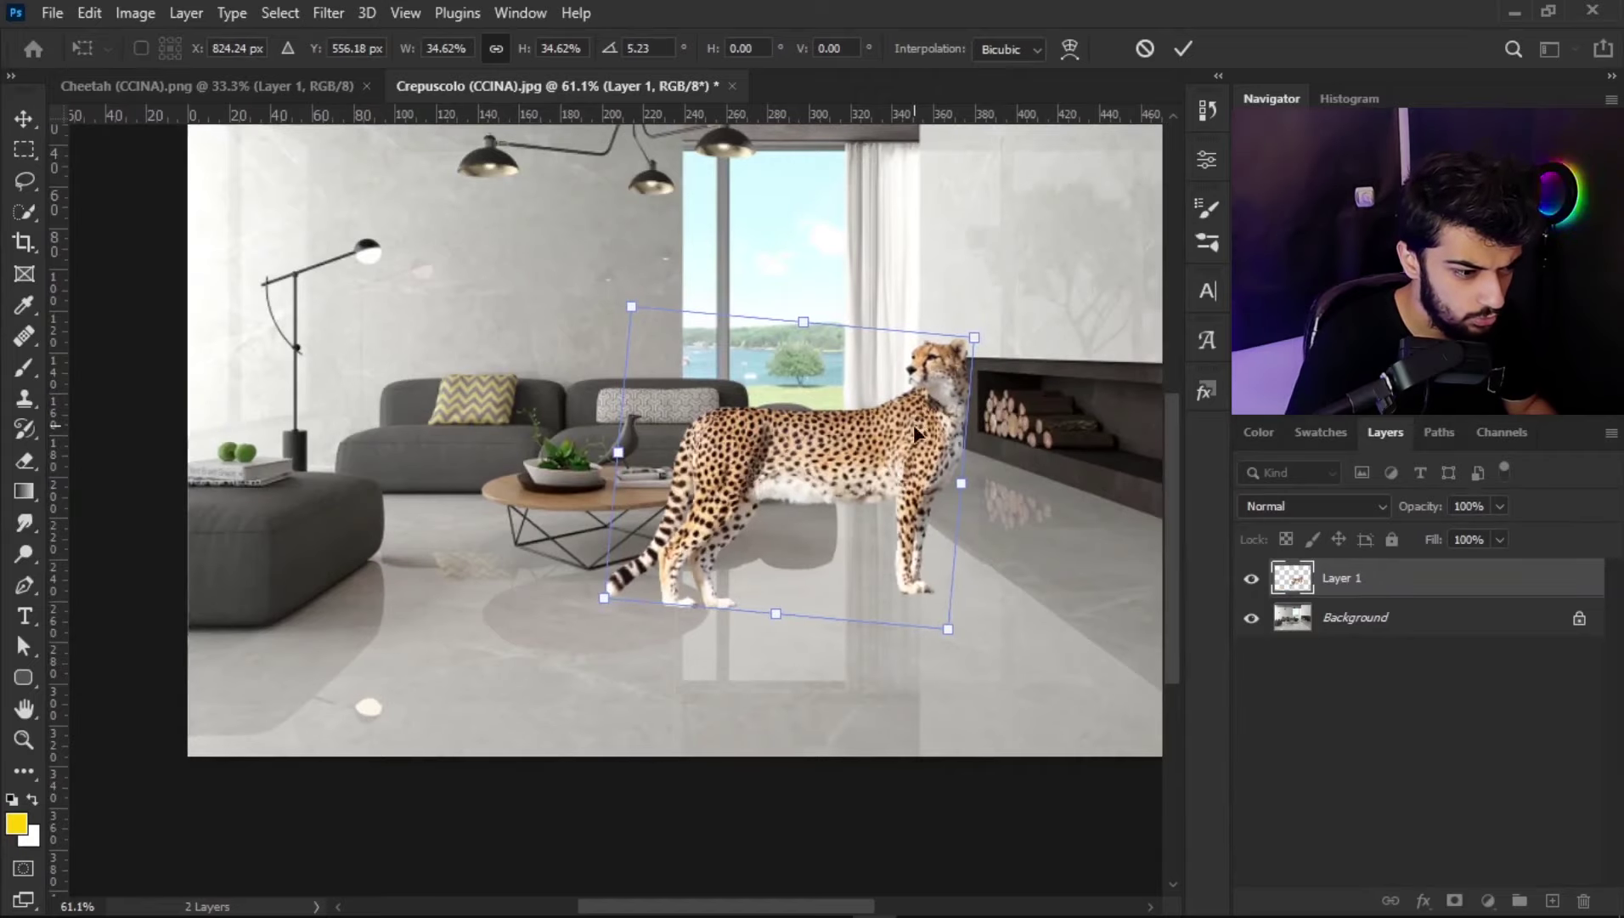
pyautogui.moveTo(915, 431); pyautogui.dragTo(967, 433)
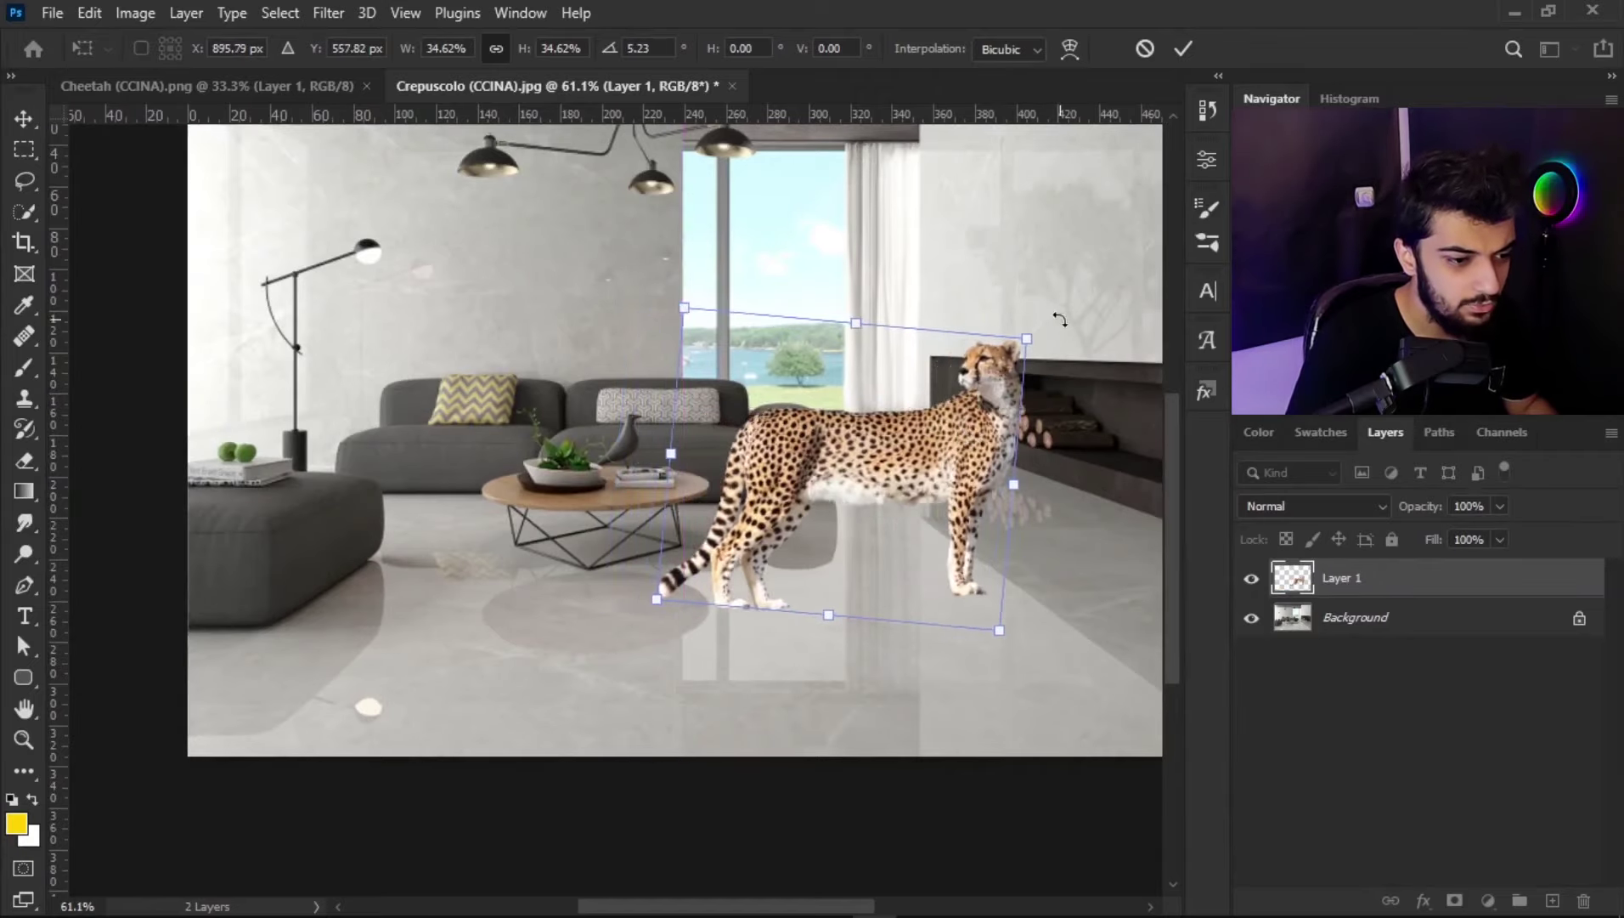
pyautogui.moveTo(1060, 319); pyautogui.dragTo(1055, 313)
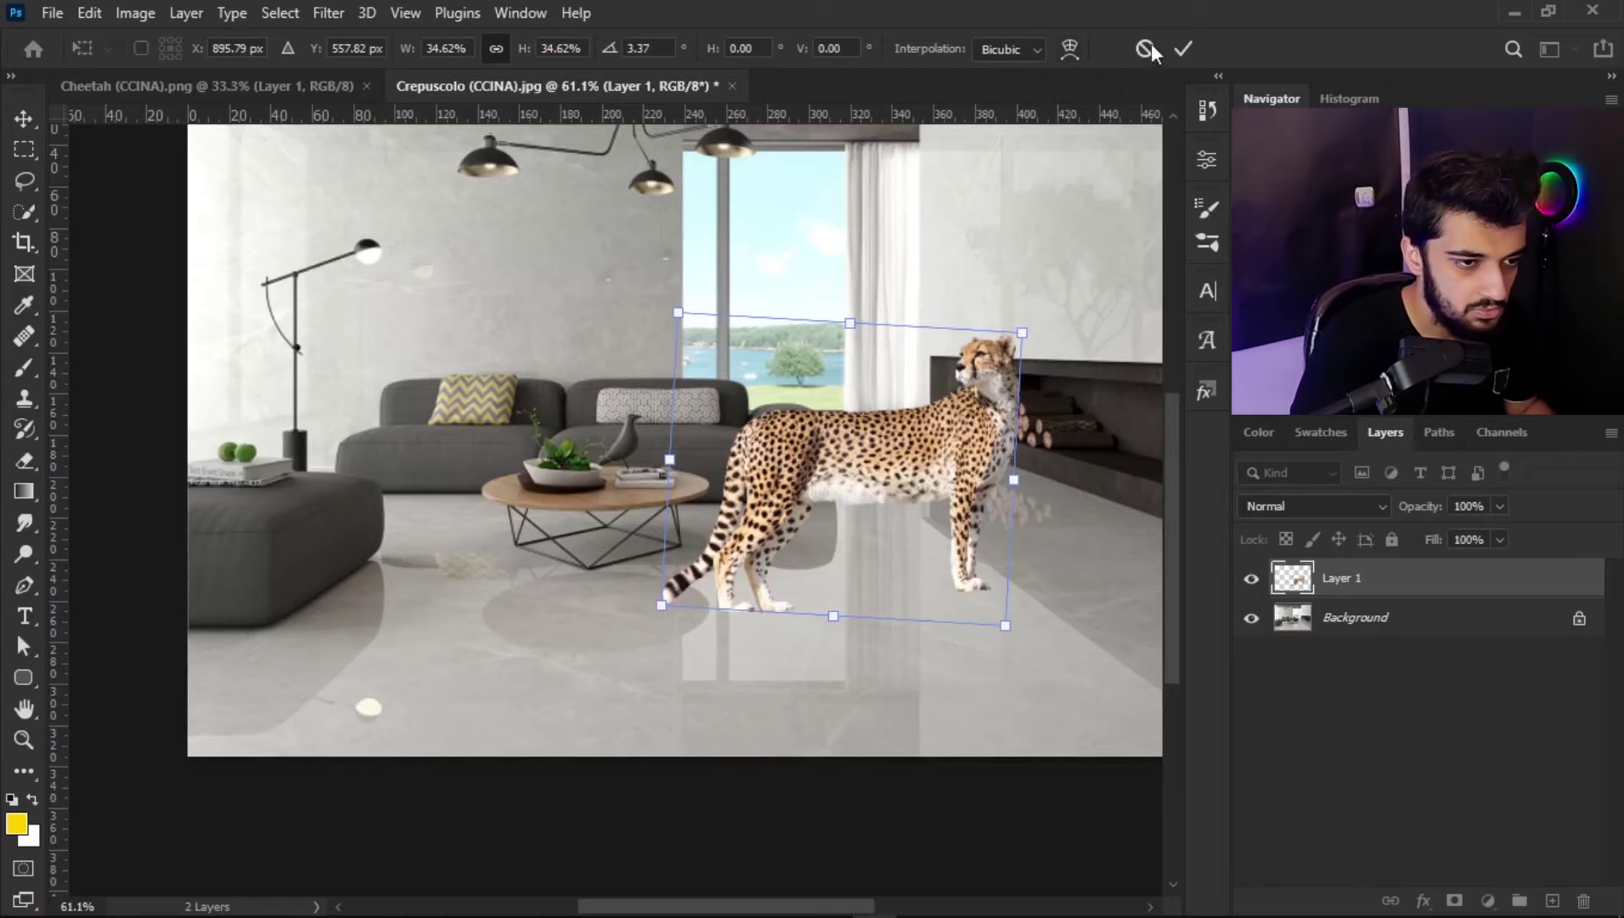
pyautogui.click(1180, 47)
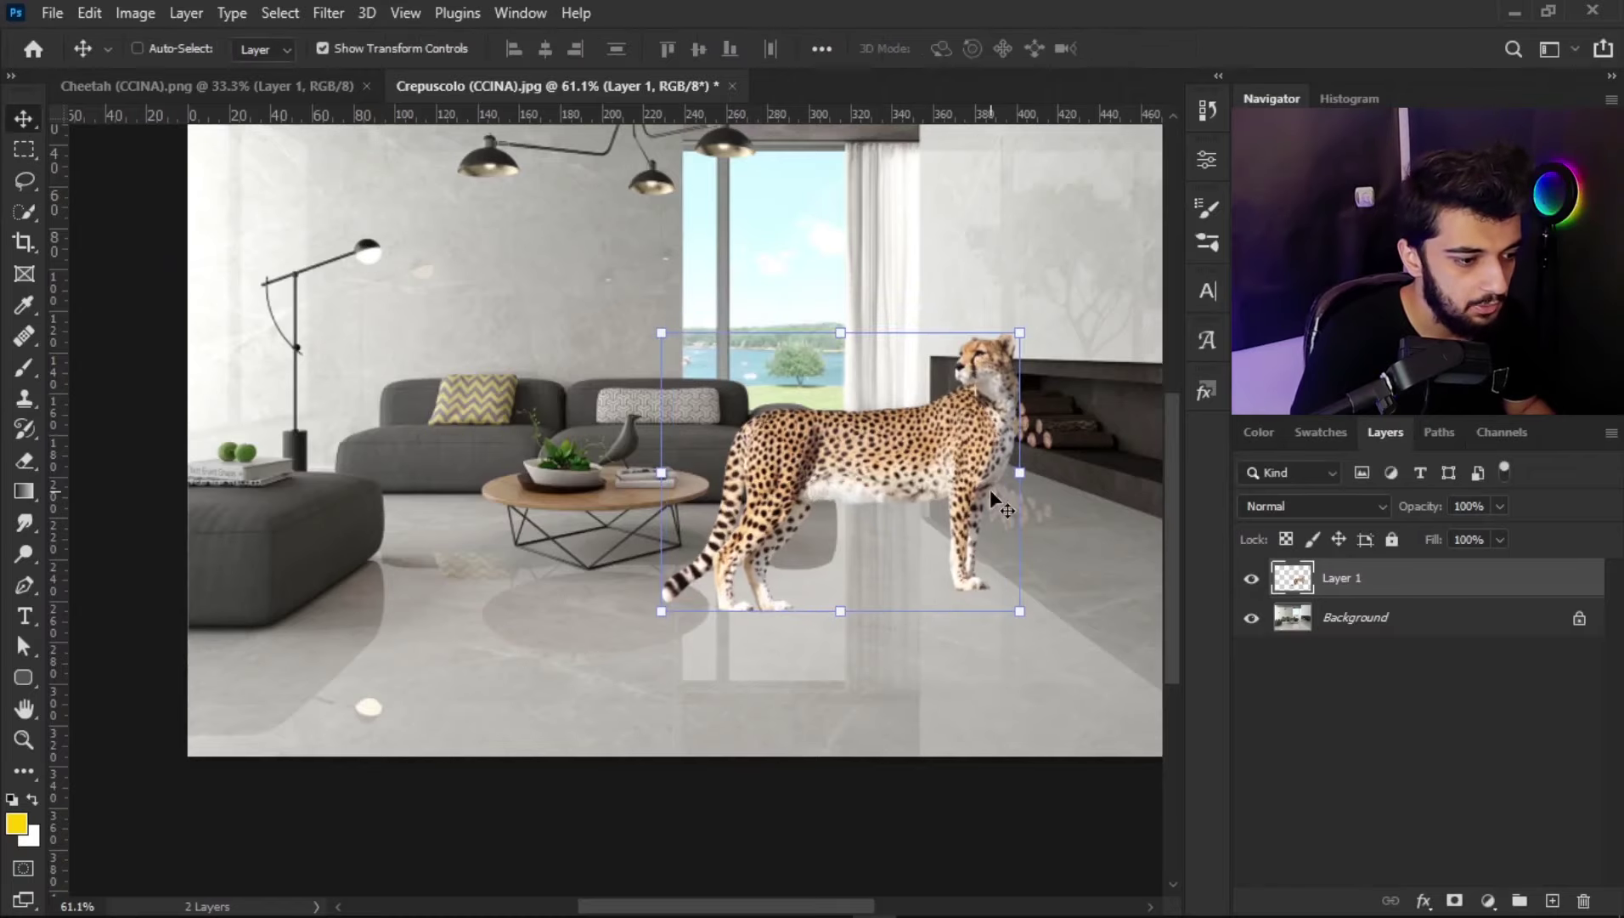
pyautogui.scroll(-2, 862, 501)
pyautogui.scroll(-1, 815, 508)
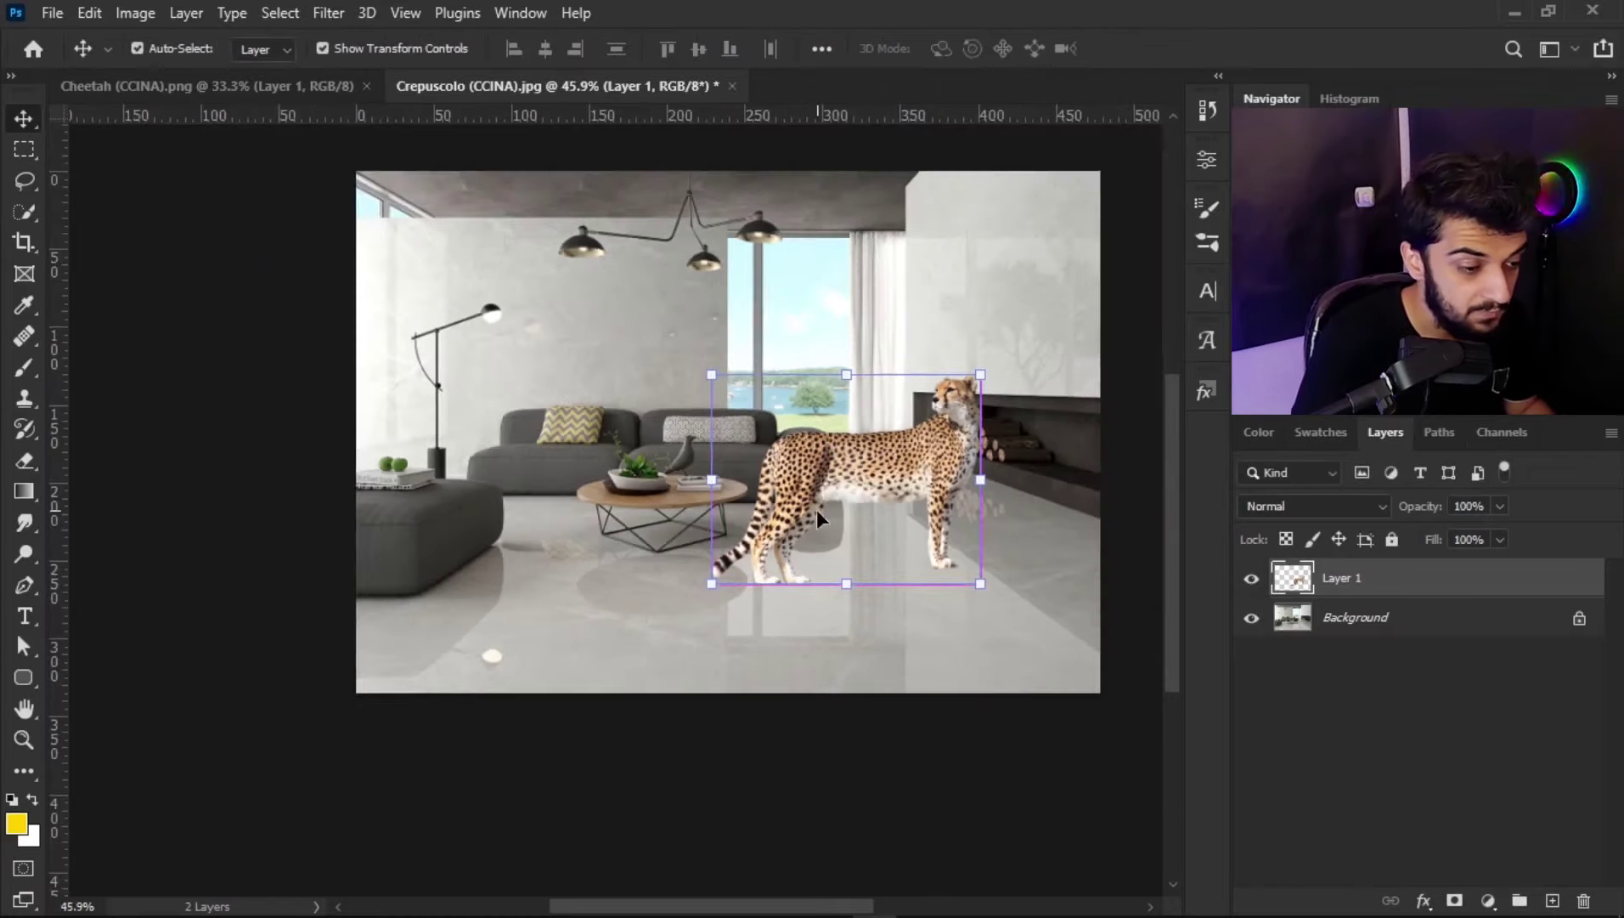
pyautogui.hscroll(2, 677, 712)
pyautogui.click(677, 711)
pyautogui.scroll(2, 858, 562)
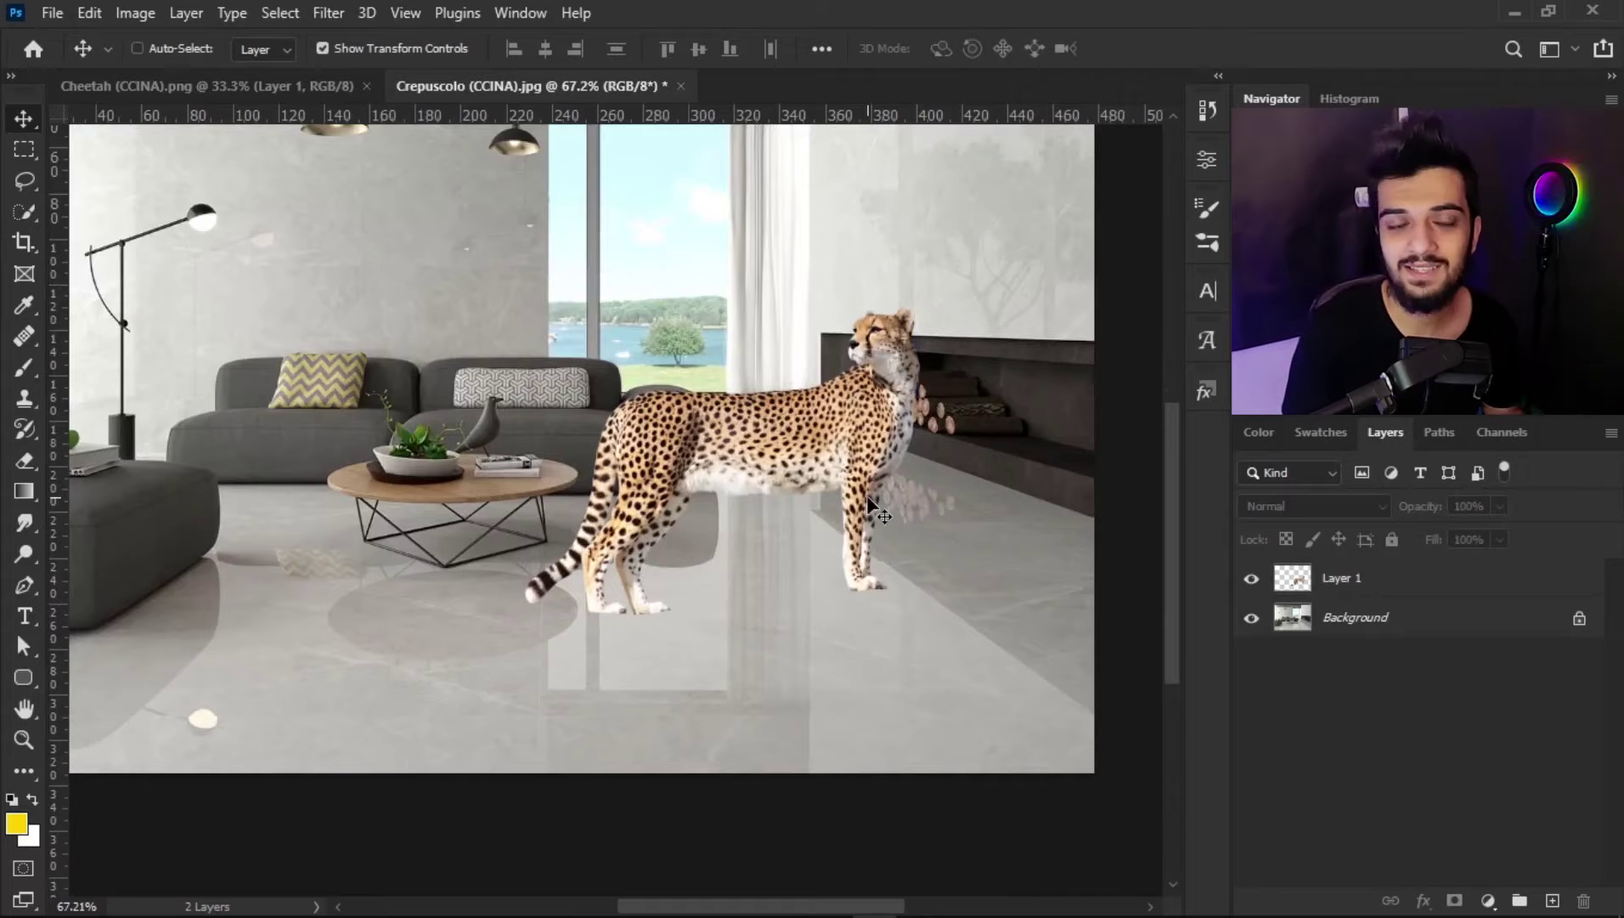
pyautogui.scroll(1, 808, 393)
pyautogui.scroll(-2, 809, 393)
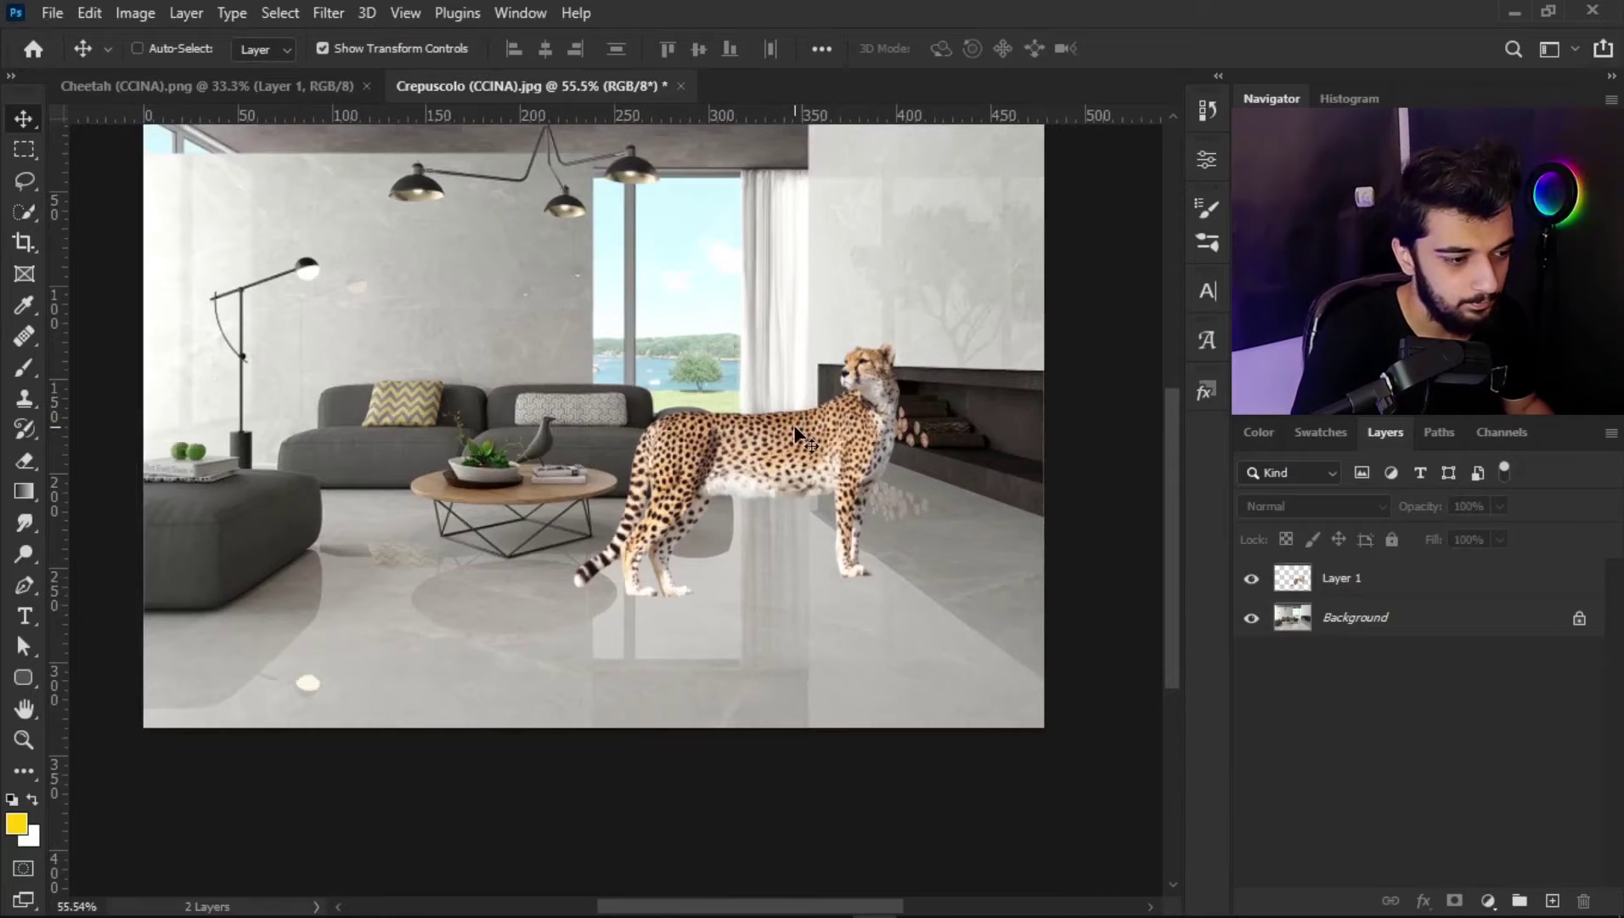
pyautogui.scroll(2, 508, 527)
pyautogui.scroll(2, 508, 527)
pyautogui.scroll(1, 508, 526)
pyautogui.scroll(-2, 508, 535)
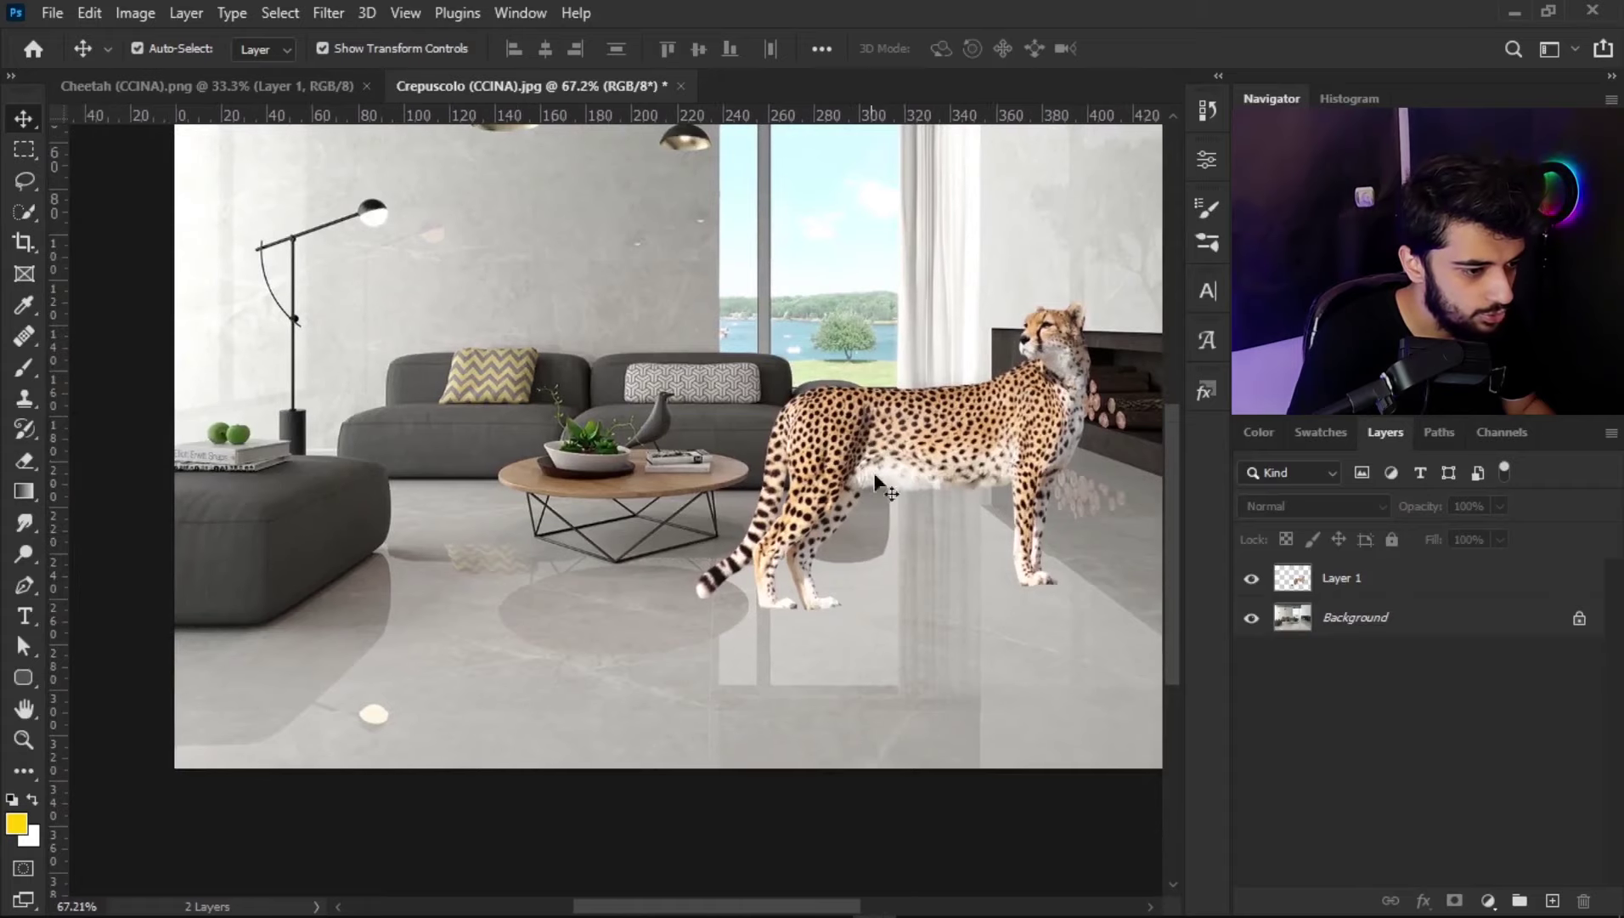
pyautogui.keyDown('ctrl'); pyautogui.click(909, 480); pyautogui.keyUp('ctrl')
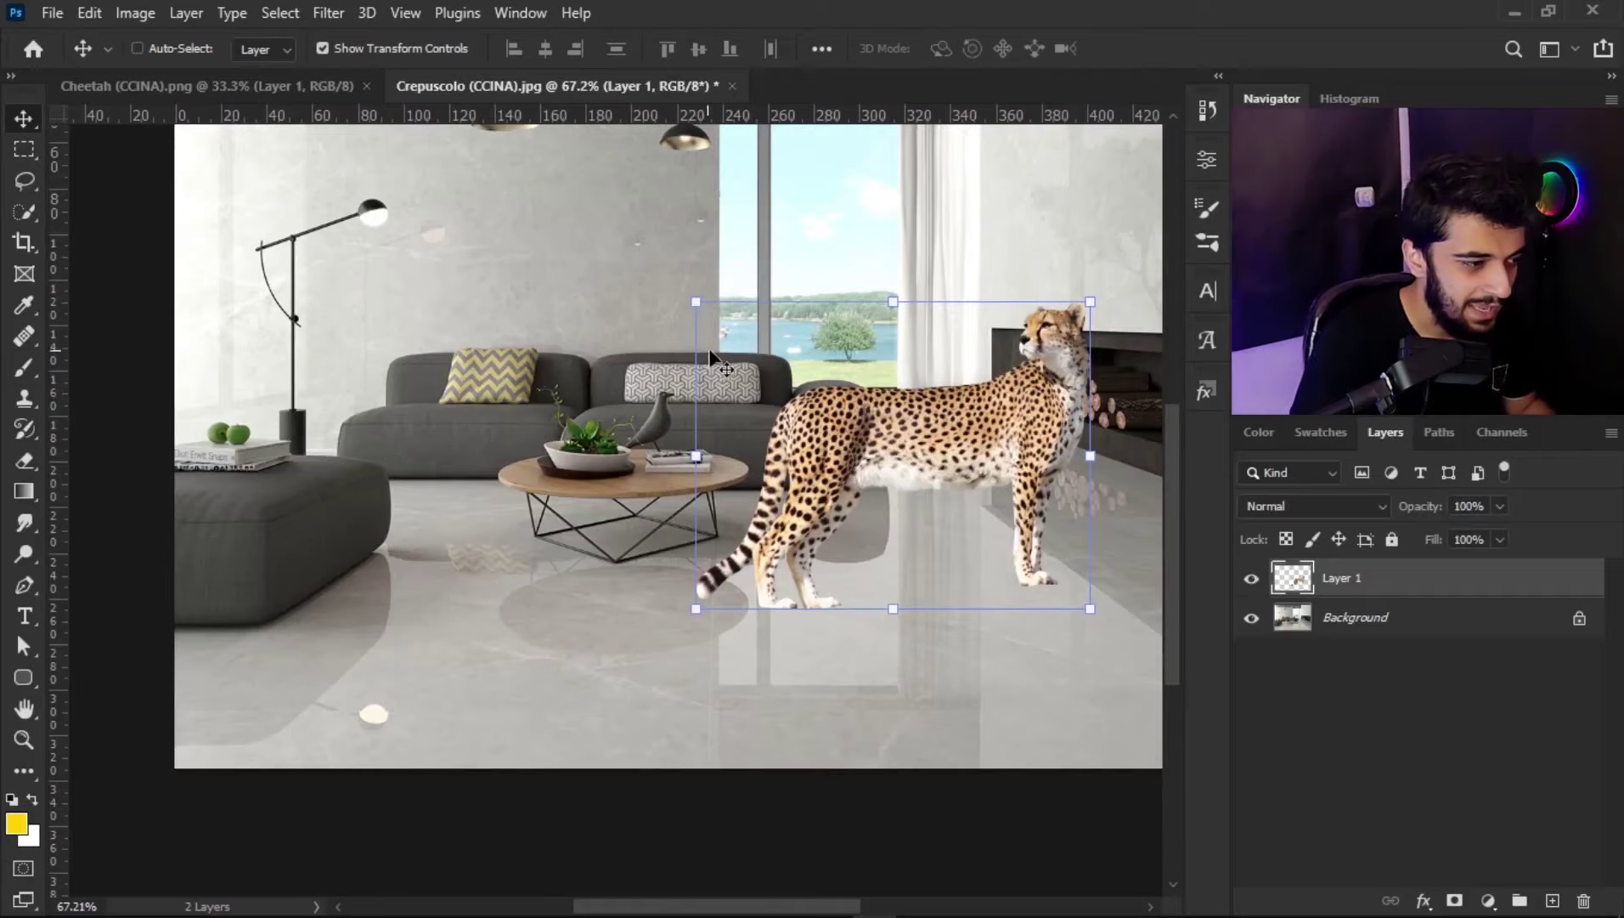
# Step: Scale the cheetah to about 75% and set it between the grey ottoman and coffee table
pyautogui.moveTo(863, 440); pyautogui.dragTo(407, 394)
pyautogui.hotkey('ctrl', 't')
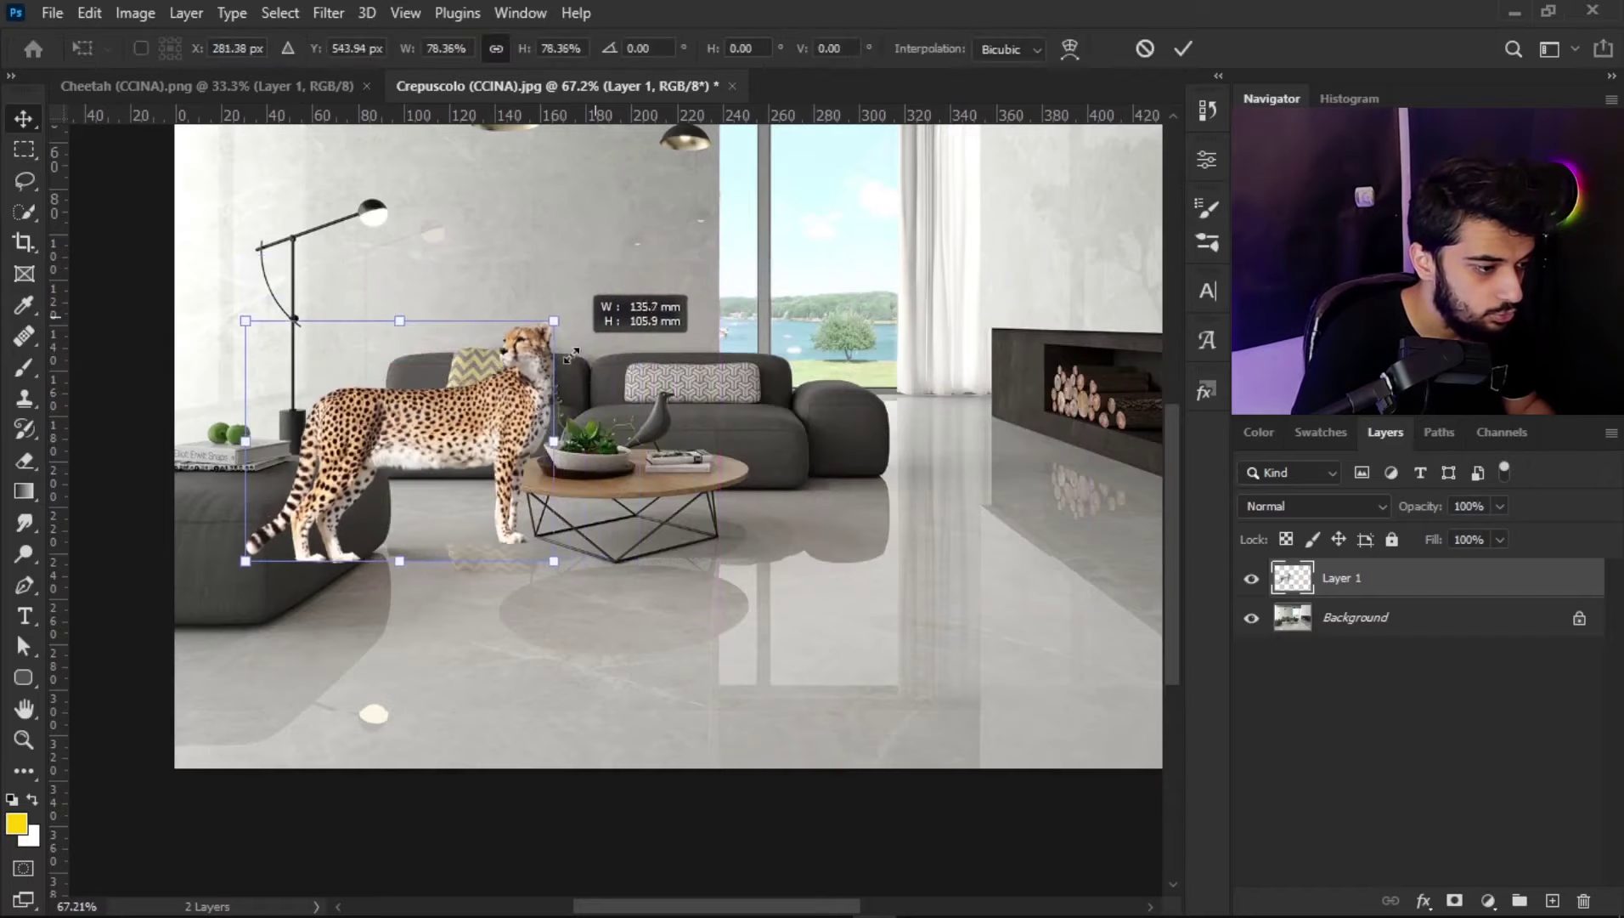
pyautogui.moveTo(624, 272); pyautogui.dragTo(525, 343)
pyautogui.moveTo(503, 417); pyautogui.dragTo(492, 427)
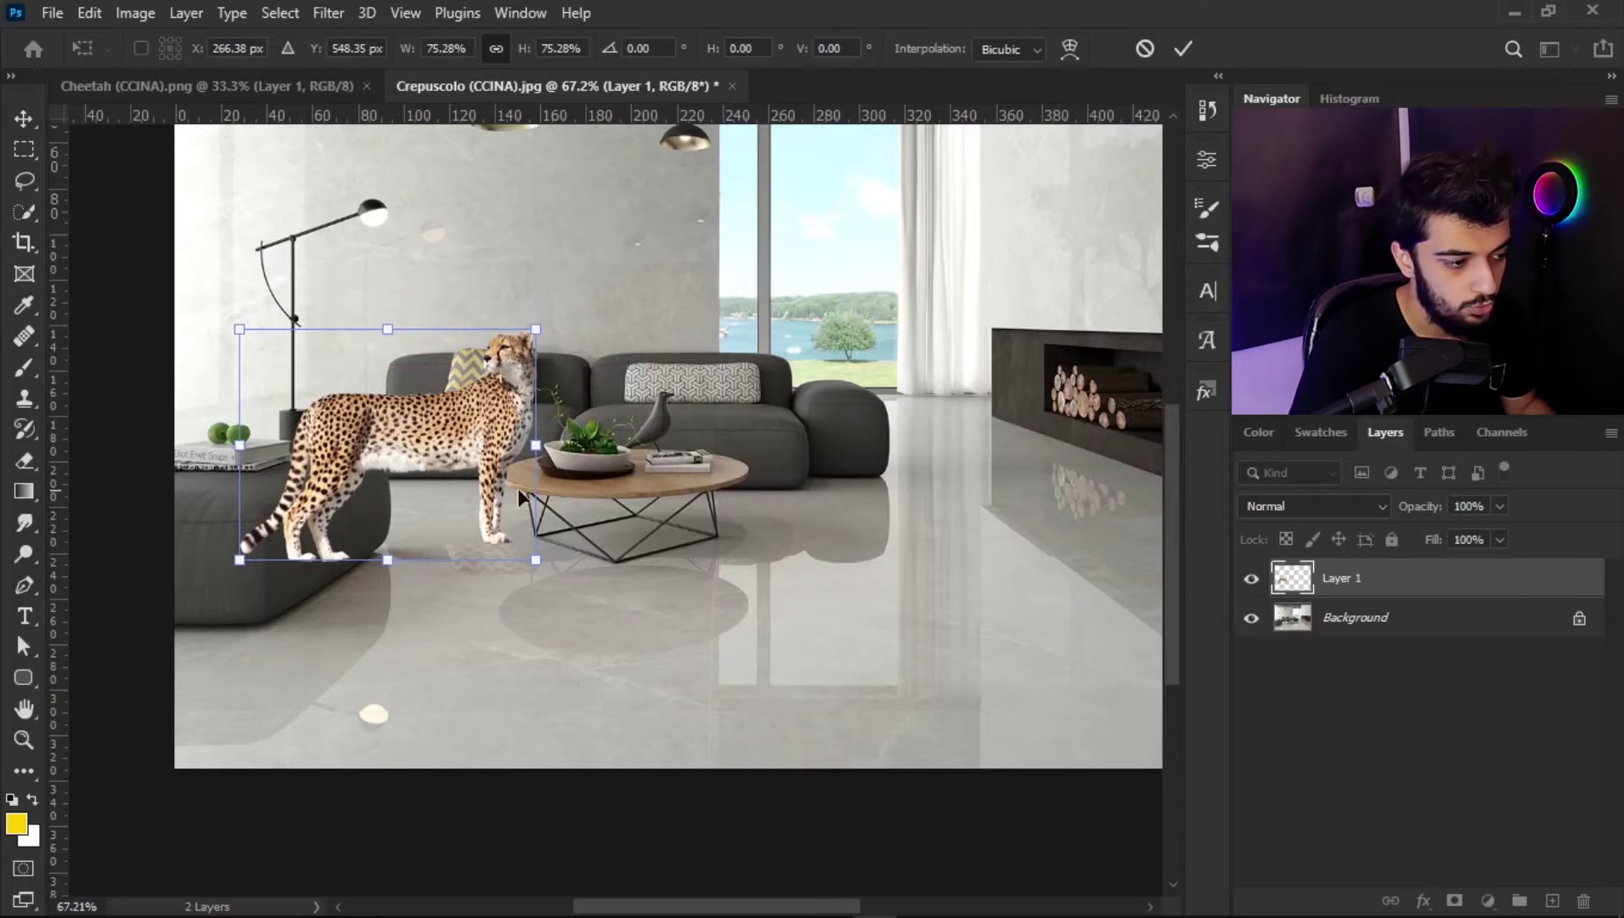
pyautogui.scroll(2, 289, 446)
pyautogui.scroll(1, 323, 475)
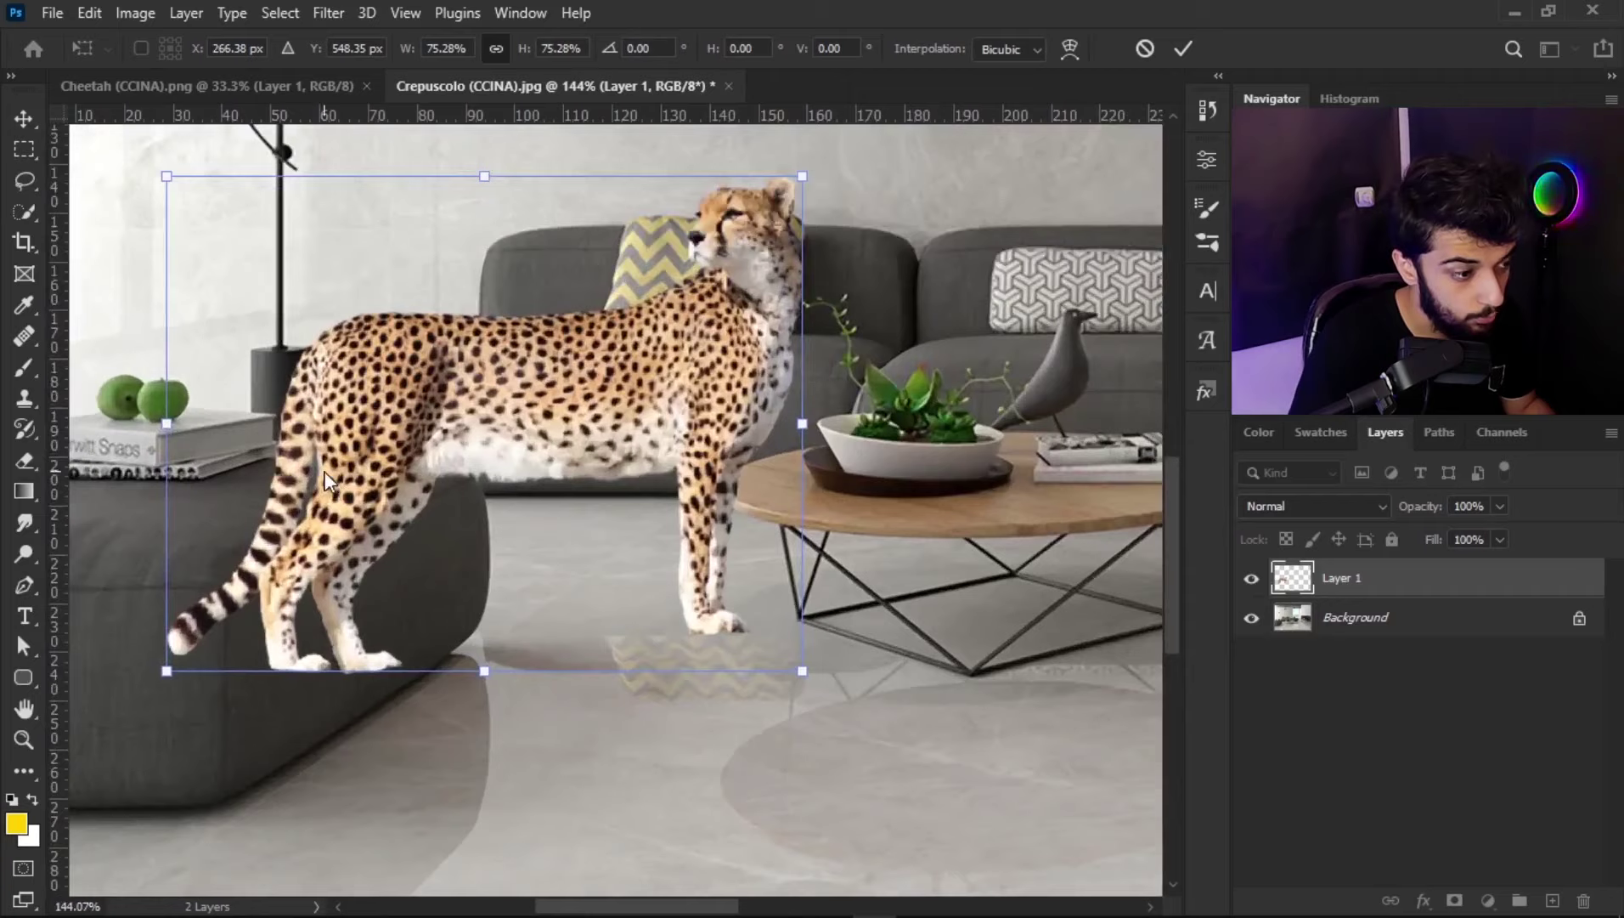
pyautogui.click(1180, 48)
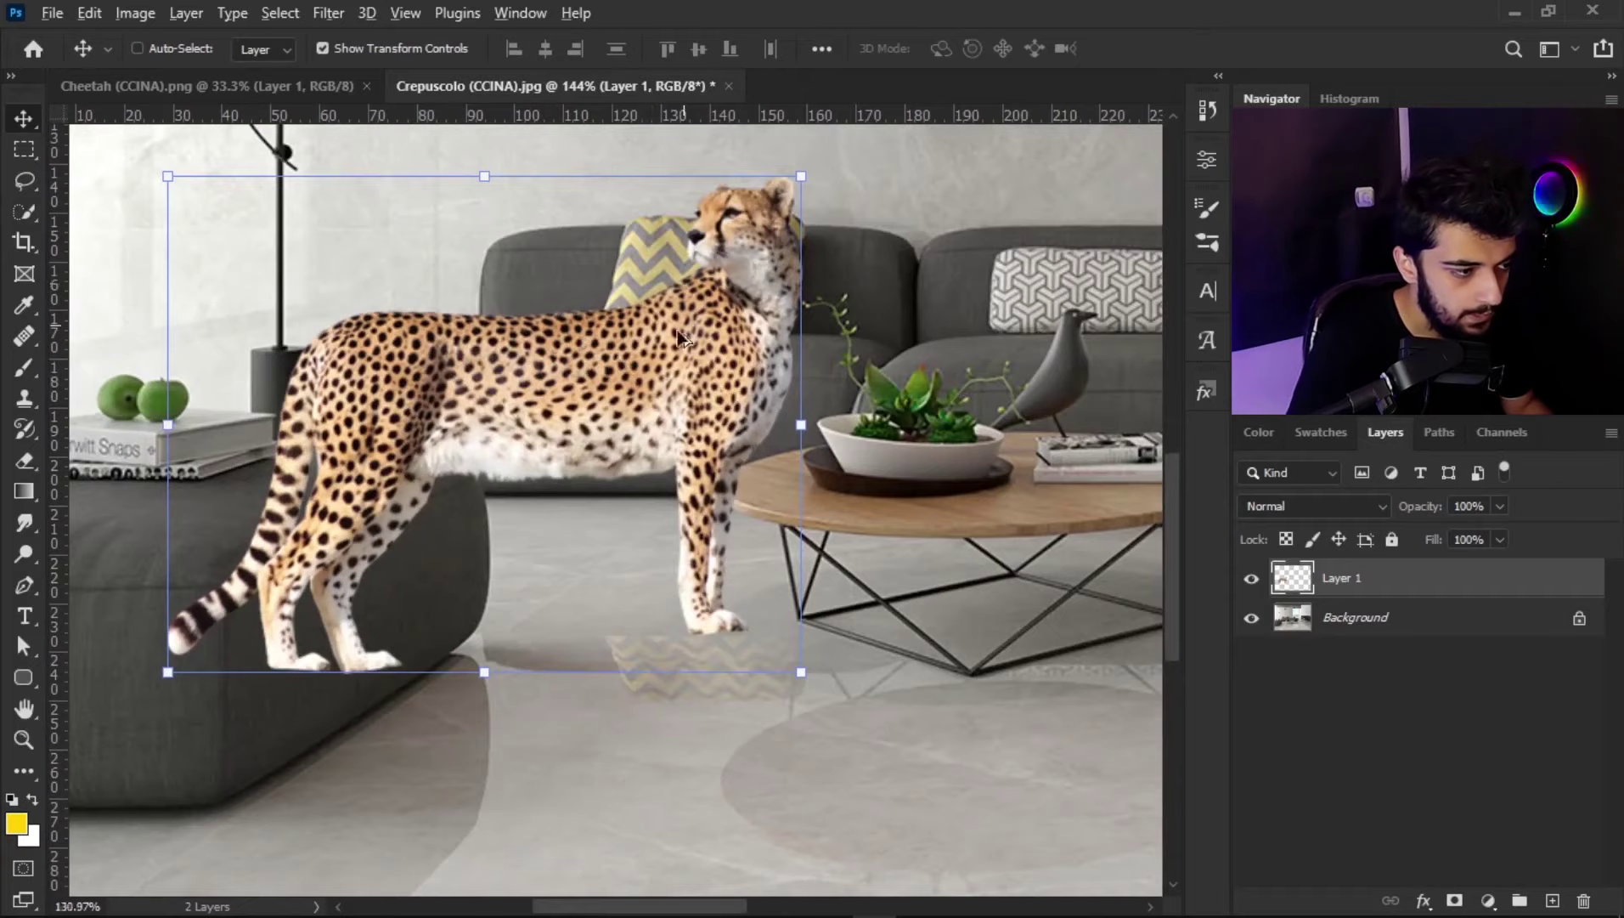
# Step: Zoom out to see more of the room and add a layer mask to the cheetah
pyautogui.moveTo(688, 322); pyautogui.dragTo(429, 447)
pyautogui.hscroll(-3, 1415, 765)
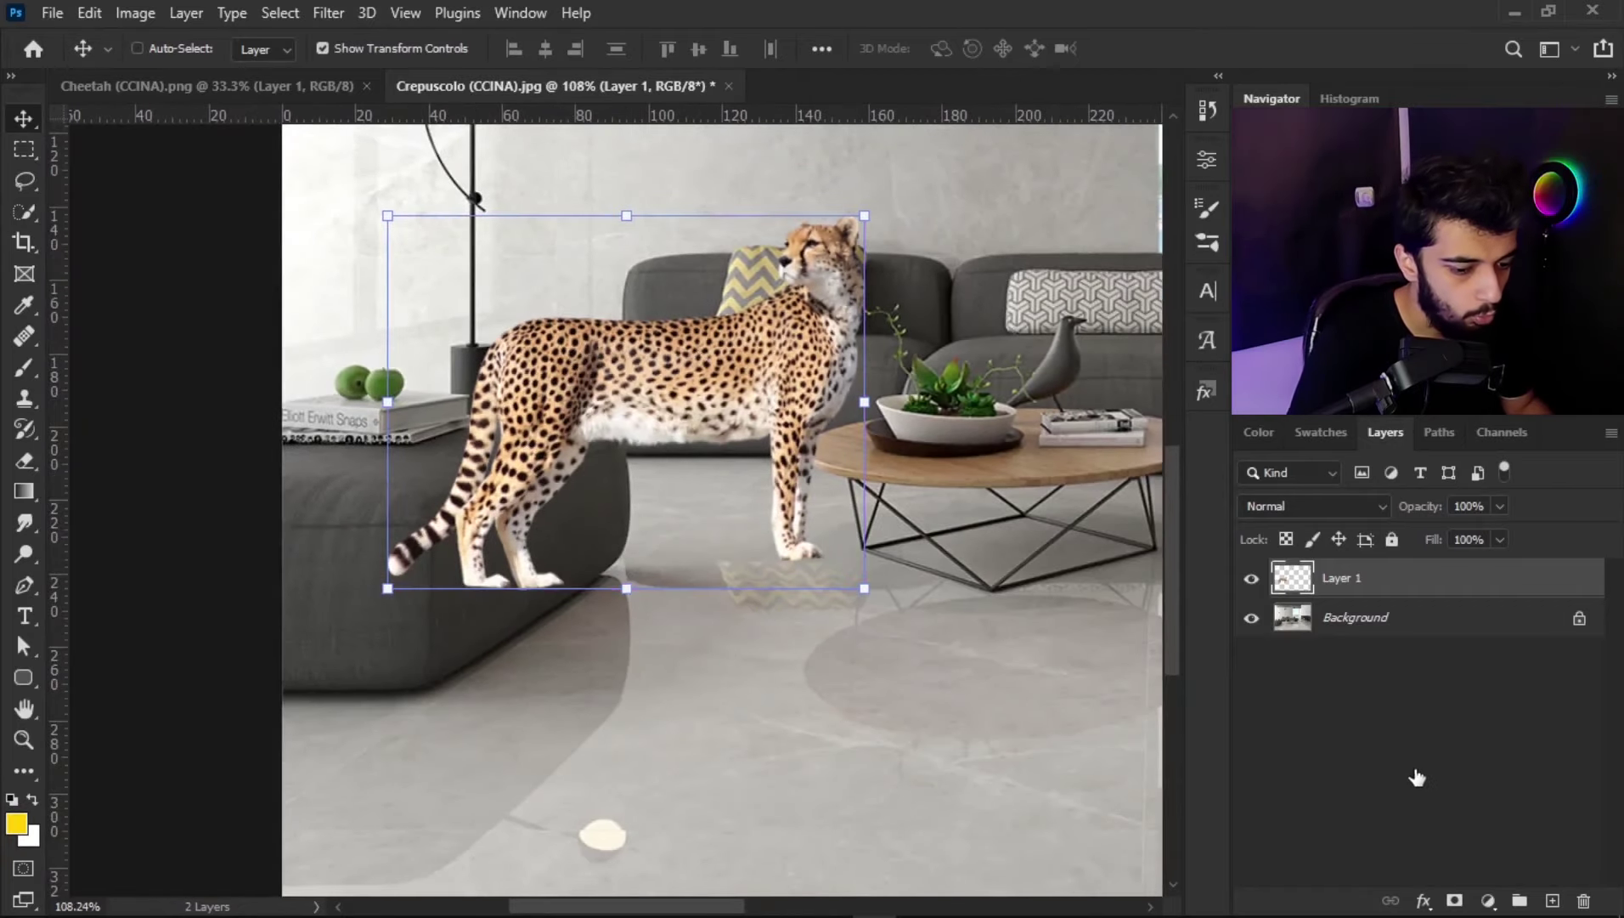
pyautogui.click(1452, 902)
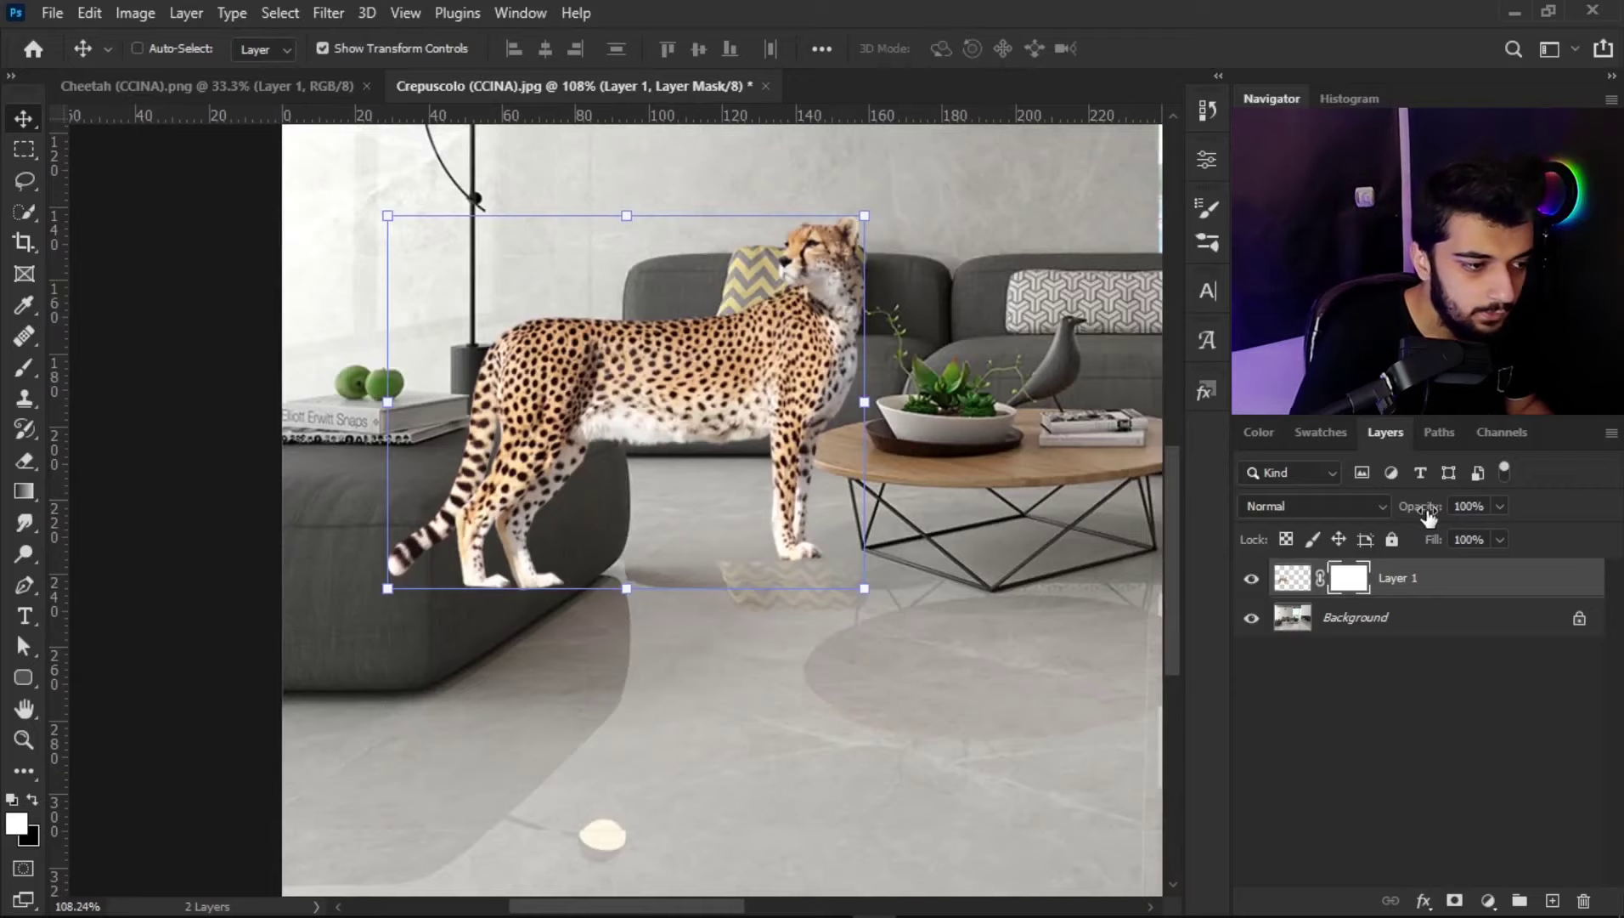
# Step: Lower the cheetah layer's opacity to 28% so the ottoman and table show through
pyautogui.moveTo(1430, 516); pyautogui.dragTo(1315, 516)
pyautogui.scroll(5, 633, 469)
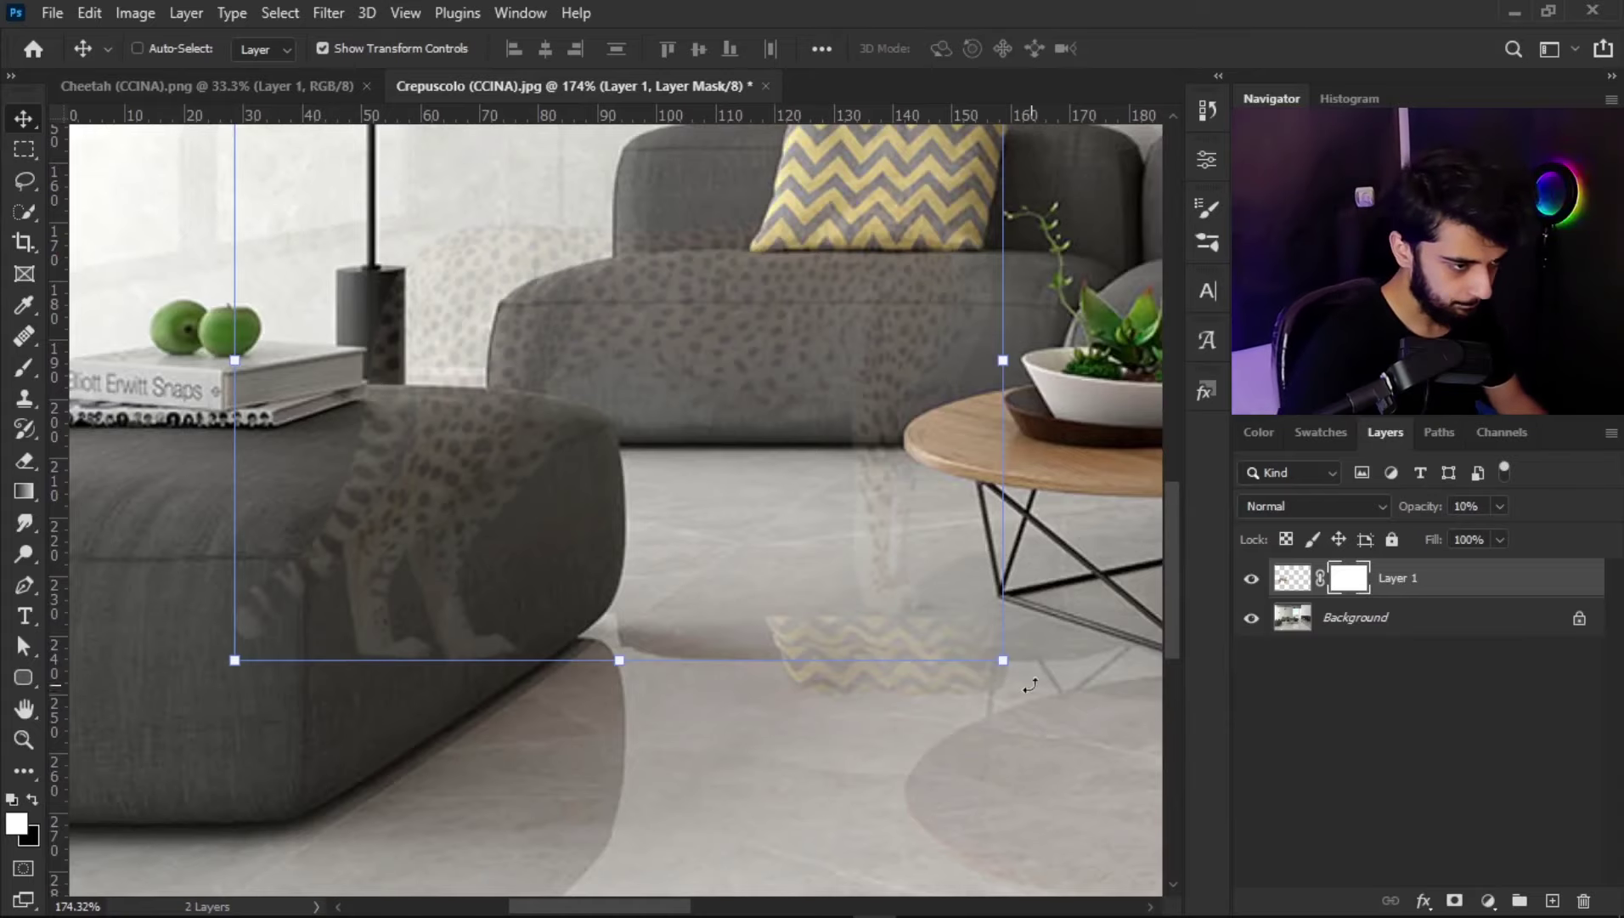
pyautogui.moveTo(1435, 507); pyautogui.dragTo(1453, 508)
pyautogui.click(1453, 507)
pyautogui.press('Return')
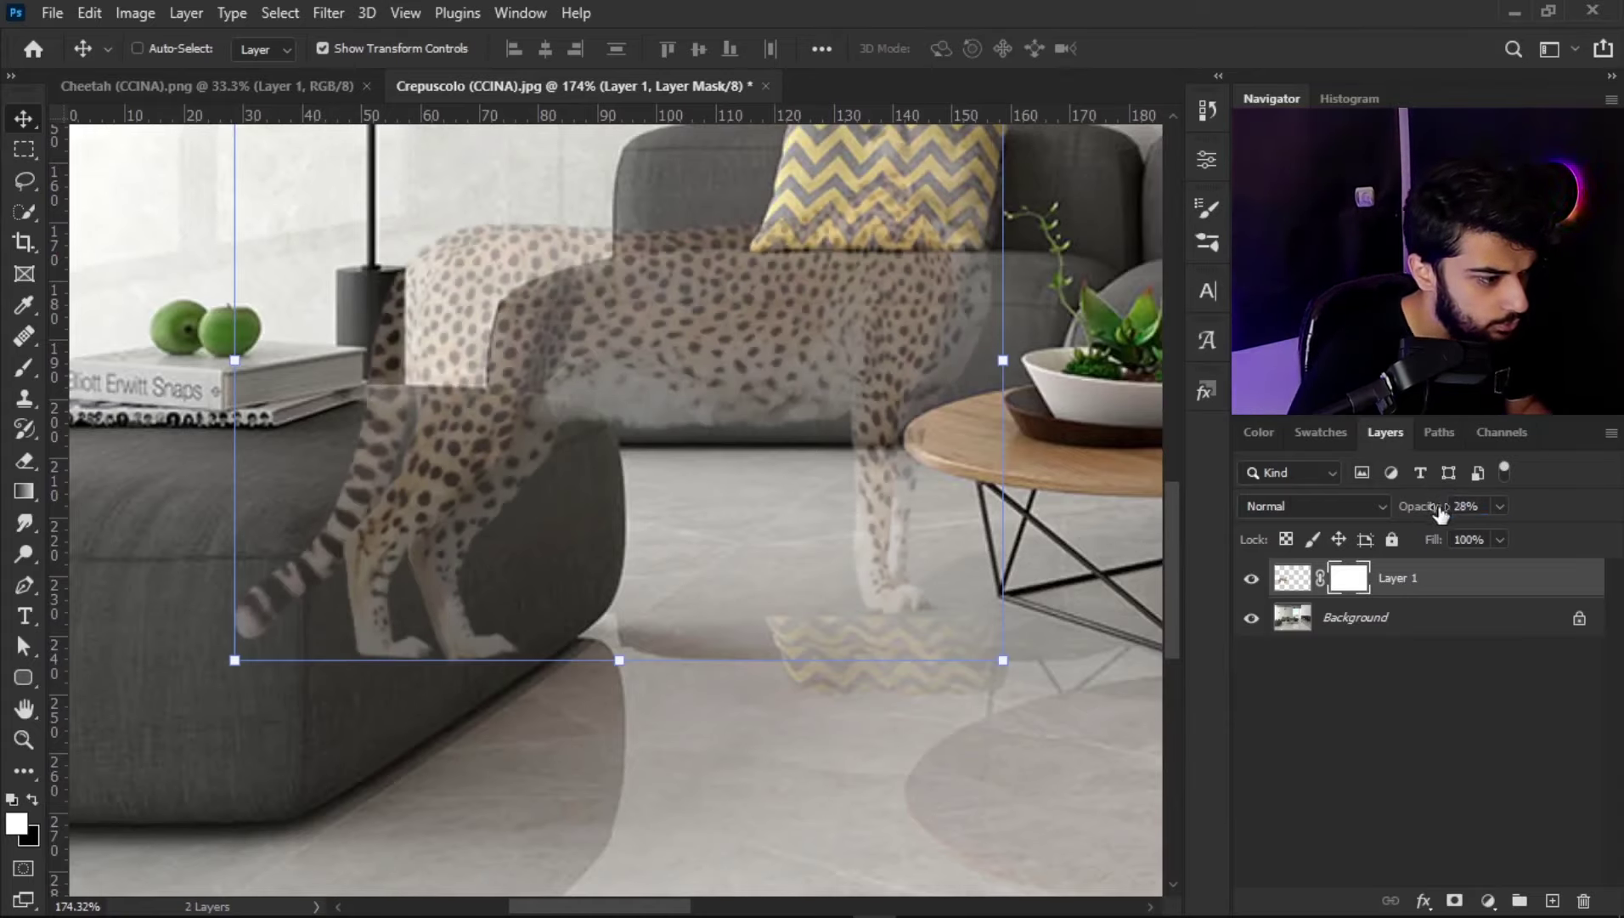
pyautogui.click(24, 363)
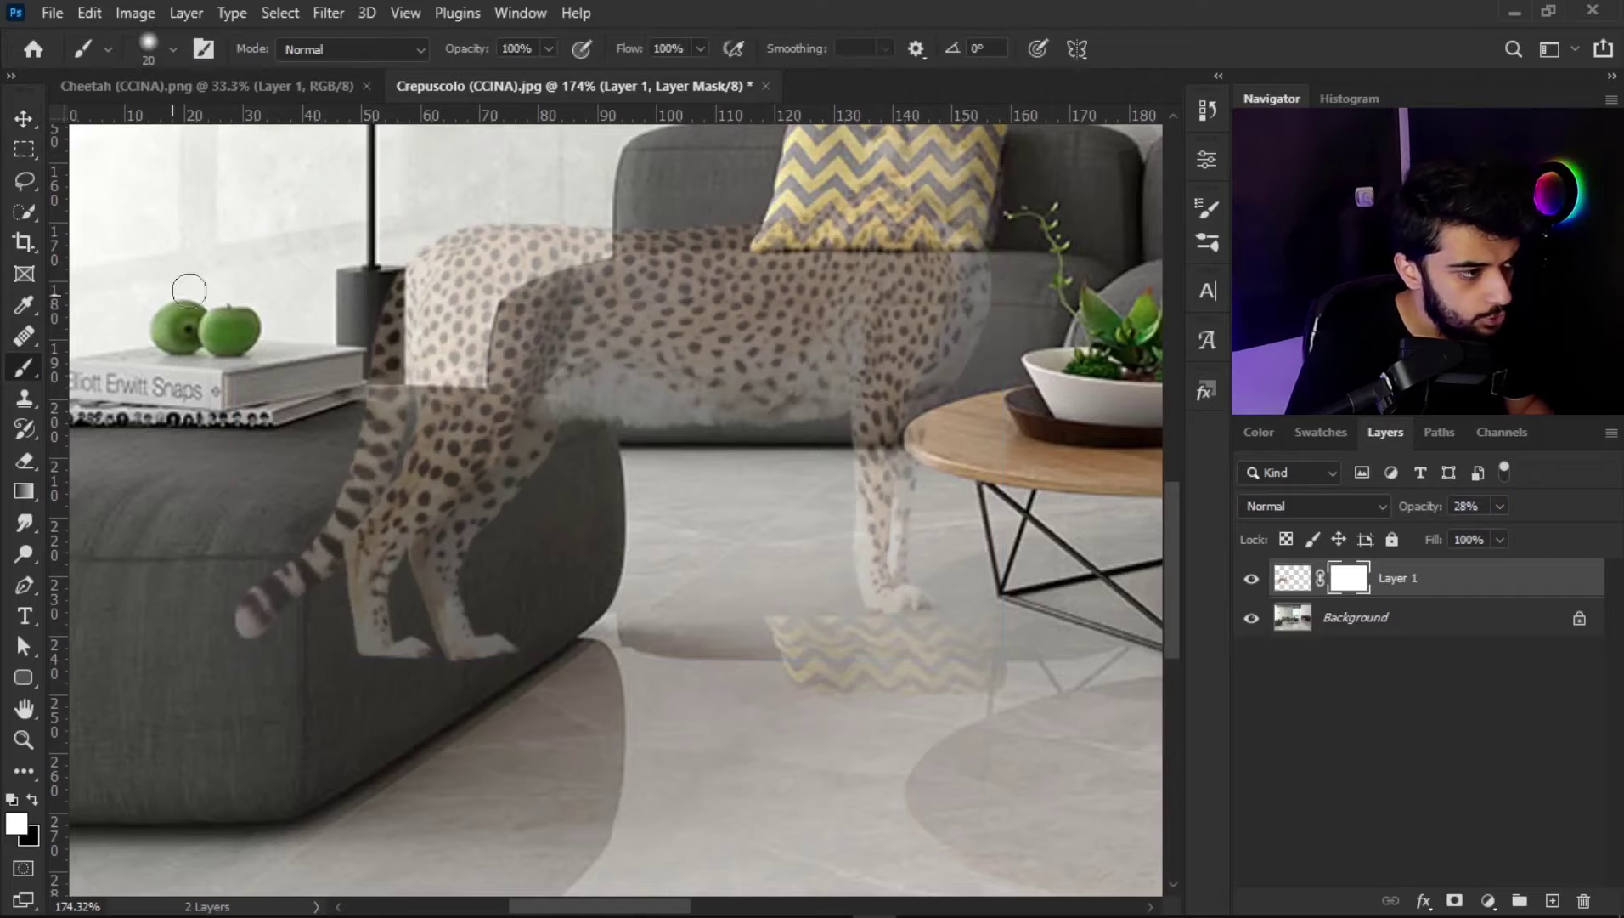
# Step: Paint black on the mask to hide the cheetah's paws and body behind the ottoman's top edge
pyautogui.click(32, 800)
pyautogui.moveTo(472, 652)
pyautogui.mouseDown()
pyautogui.moveTo(525, 627)
pyautogui.moveTo(479, 592)
pyautogui.moveTo(367, 634)
pyautogui.moveTo(255, 625)
pyautogui.moveTo(296, 578)
pyautogui.moveTo(500, 519)
pyautogui.moveTo(308, 519)
pyautogui.moveTo(288, 562)
pyautogui.mouseUp()
pyautogui.moveTo(545, 463); pyautogui.dragTo(484, 429)
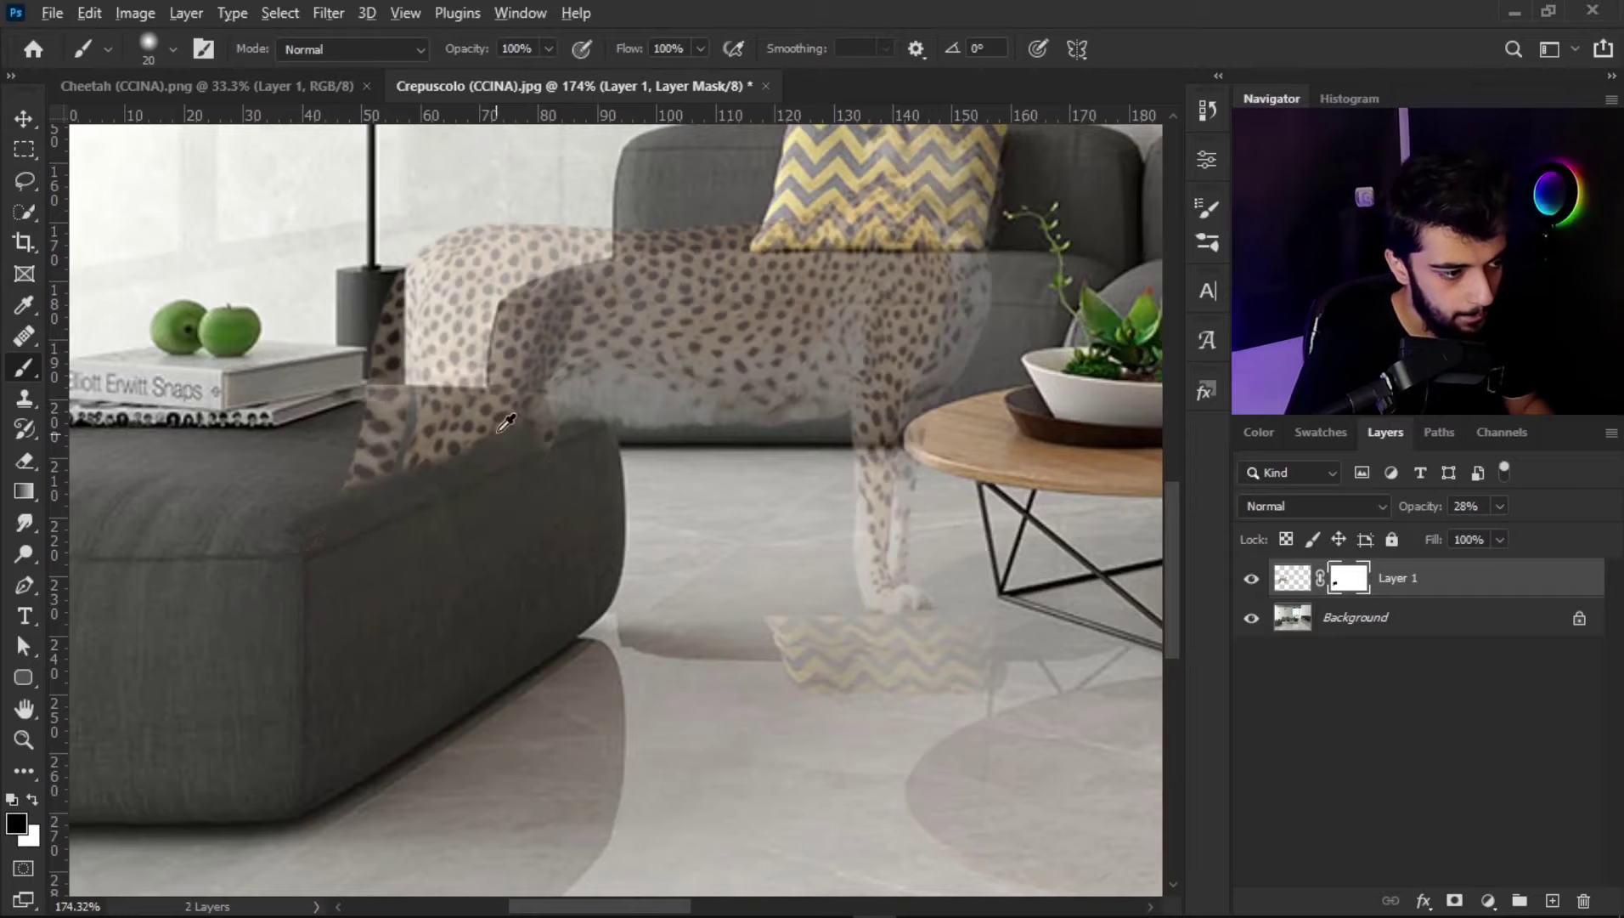
pyautogui.scroll(3, 488, 429)
pyautogui.scroll(2, 488, 429)
pyautogui.moveTo(212, 338); pyautogui.dragTo(344, 353)
pyautogui.press('x')
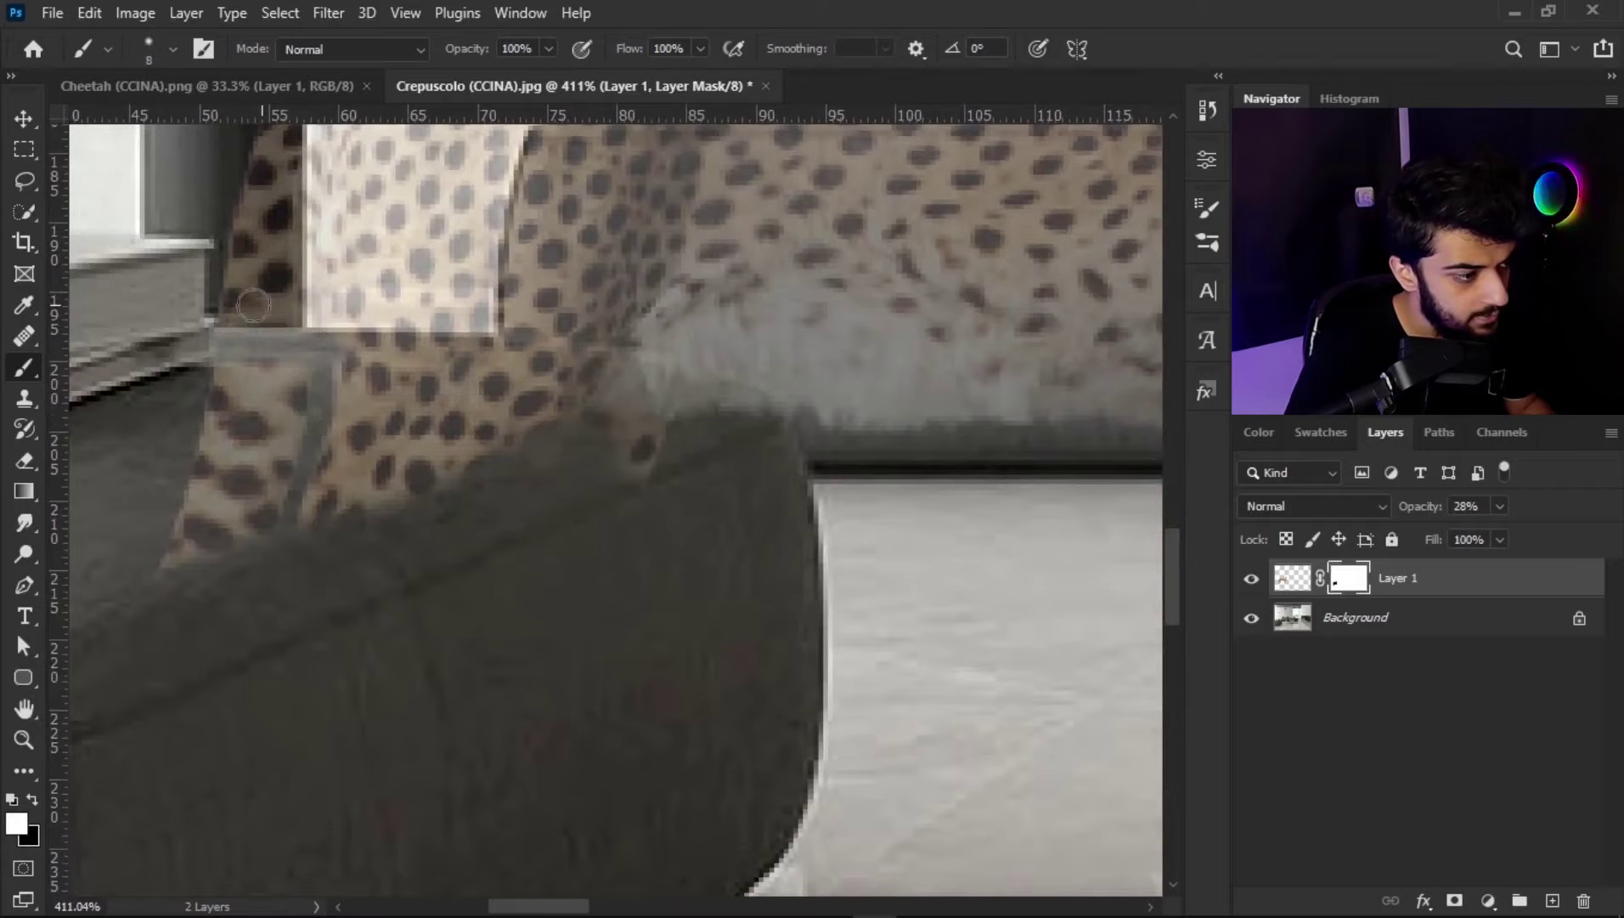
pyautogui.press('x')
pyautogui.moveTo(369, 350)
pyautogui.mouseDown()
pyautogui.moveTo(526, 357)
pyautogui.moveTo(762, 440)
pyautogui.moveTo(658, 384)
pyautogui.mouseUp()
pyautogui.moveTo(503, 361); pyautogui.dragTo(216, 374)
pyautogui.moveTo(288, 412); pyautogui.dragTo(246, 471)
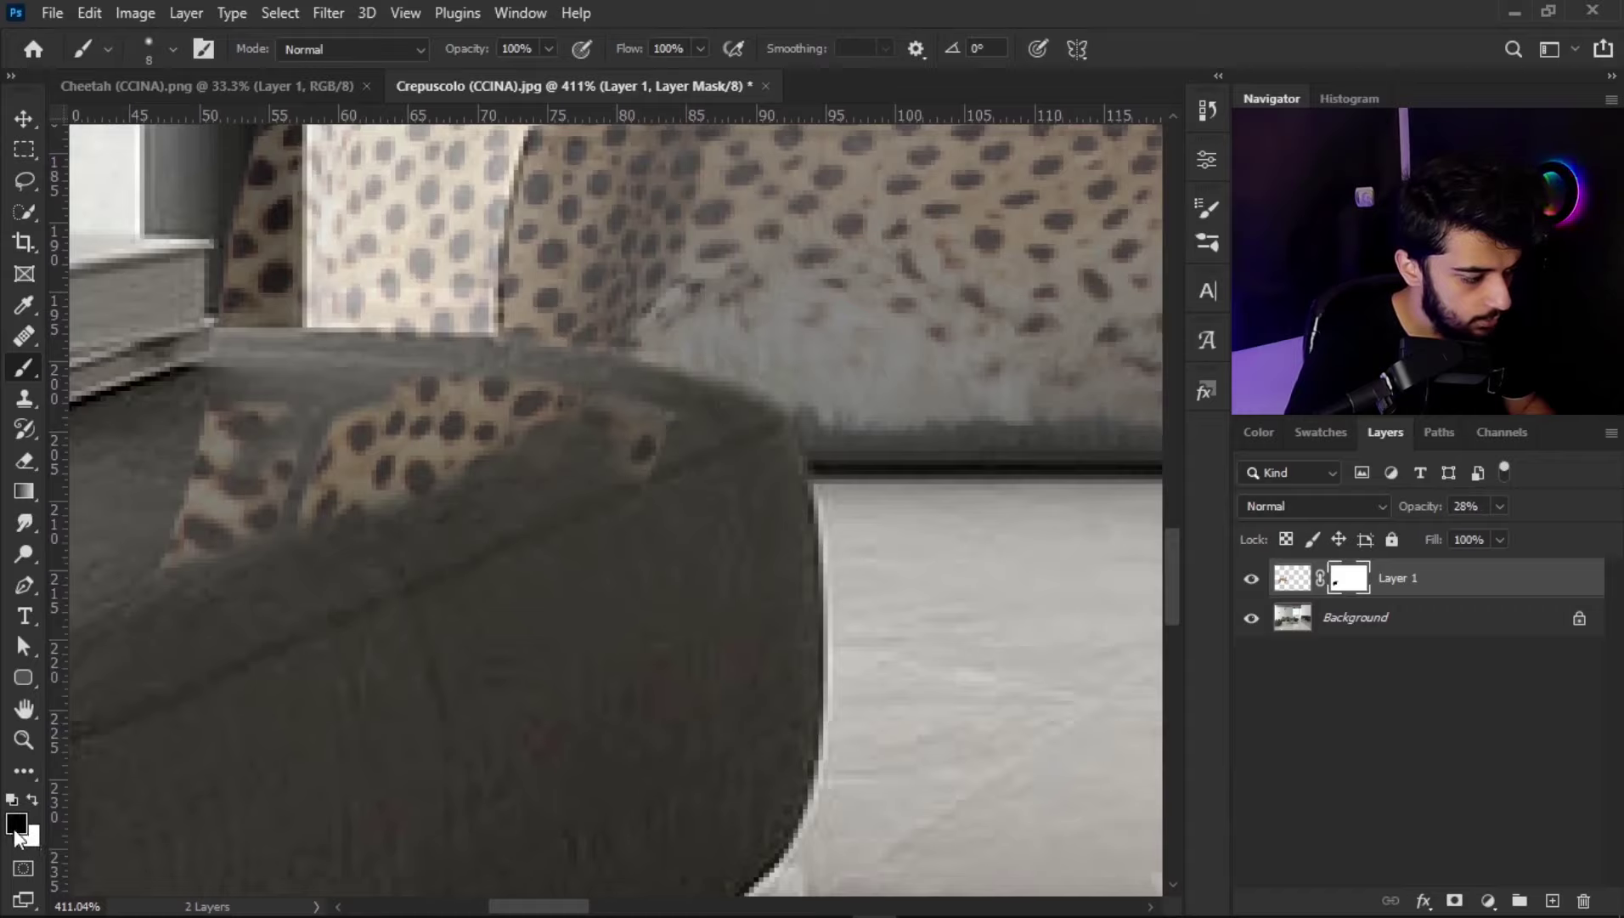
# Step: Touch up the mask with a resized brush to hide remaining cheetah spots over the ottoman
pyautogui.press('x')
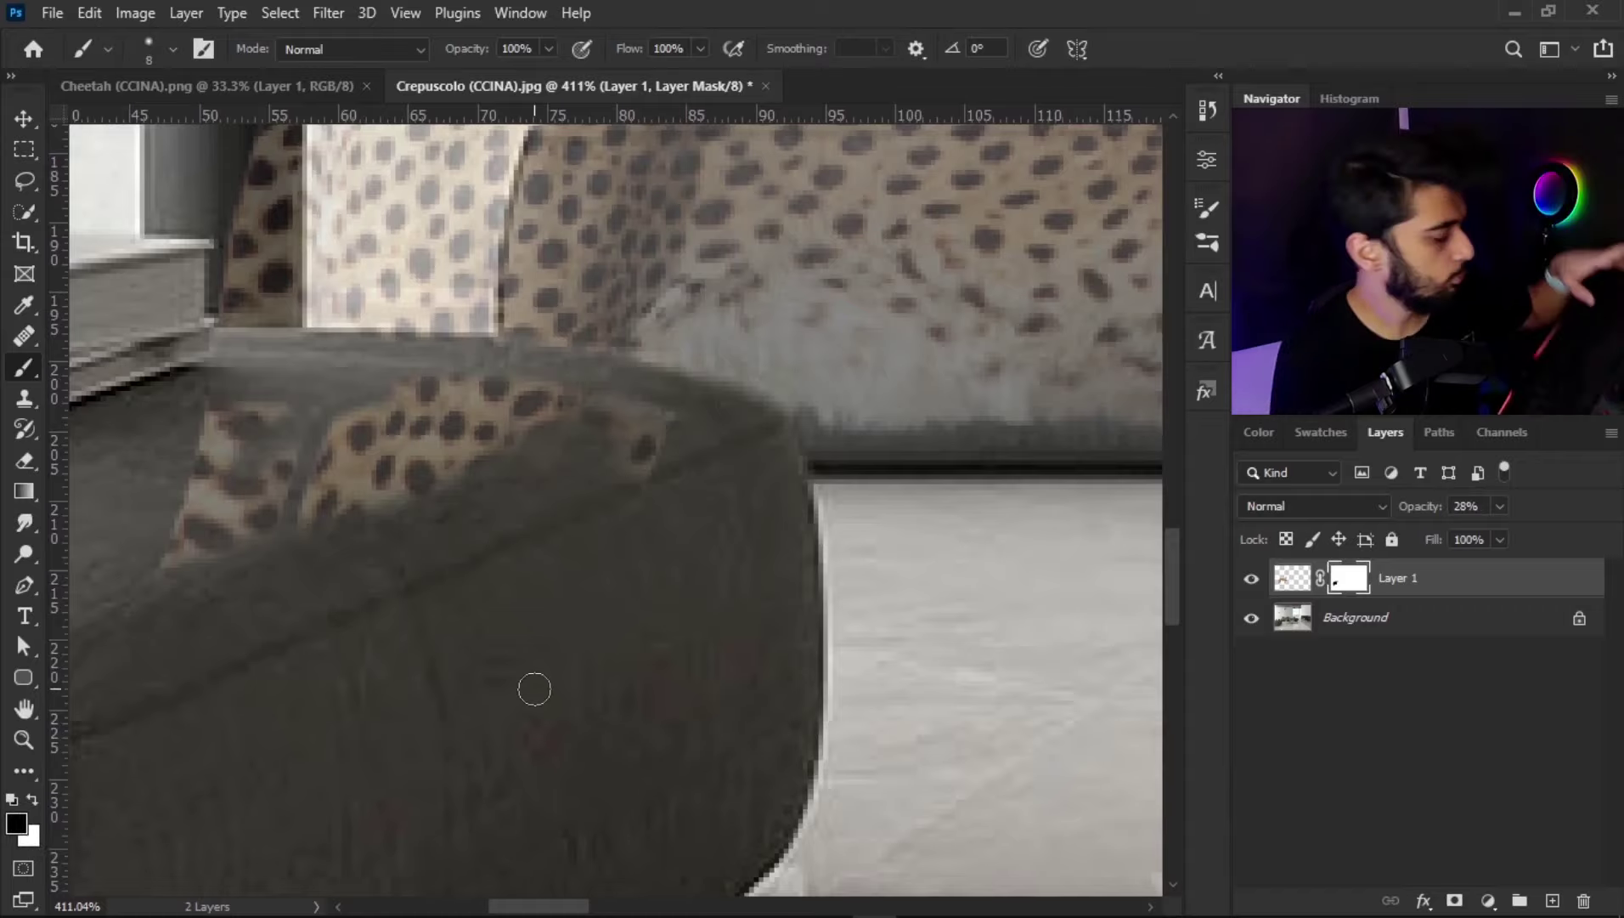
pyautogui.press('x')
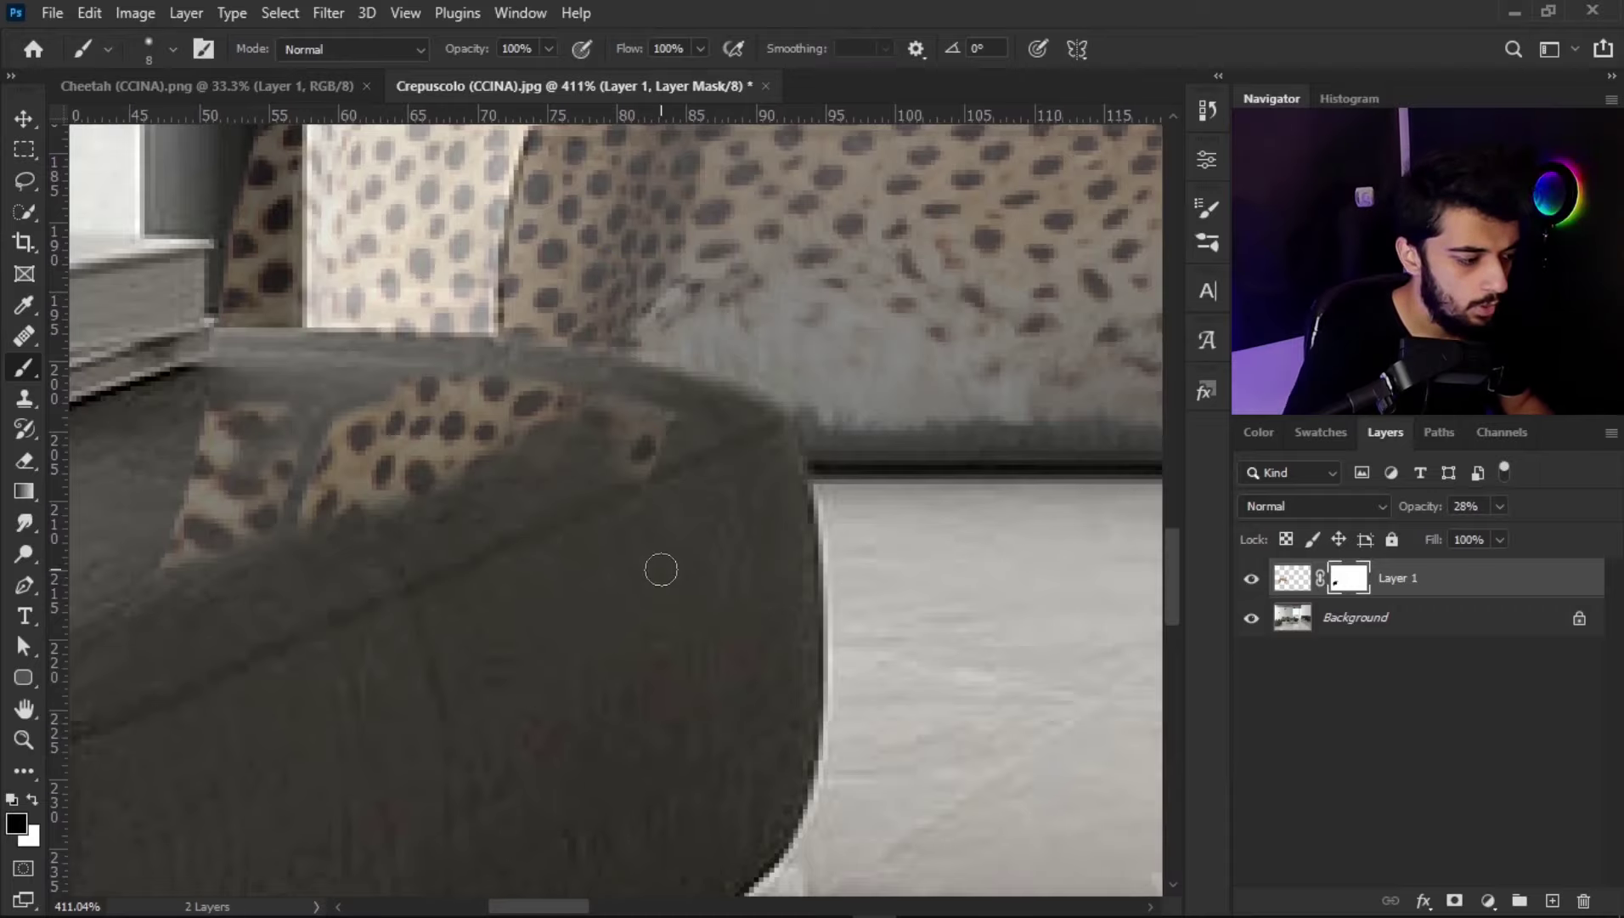
pyautogui.moveTo(638, 448); pyautogui.dragTo(689, 472)
pyautogui.press(']')
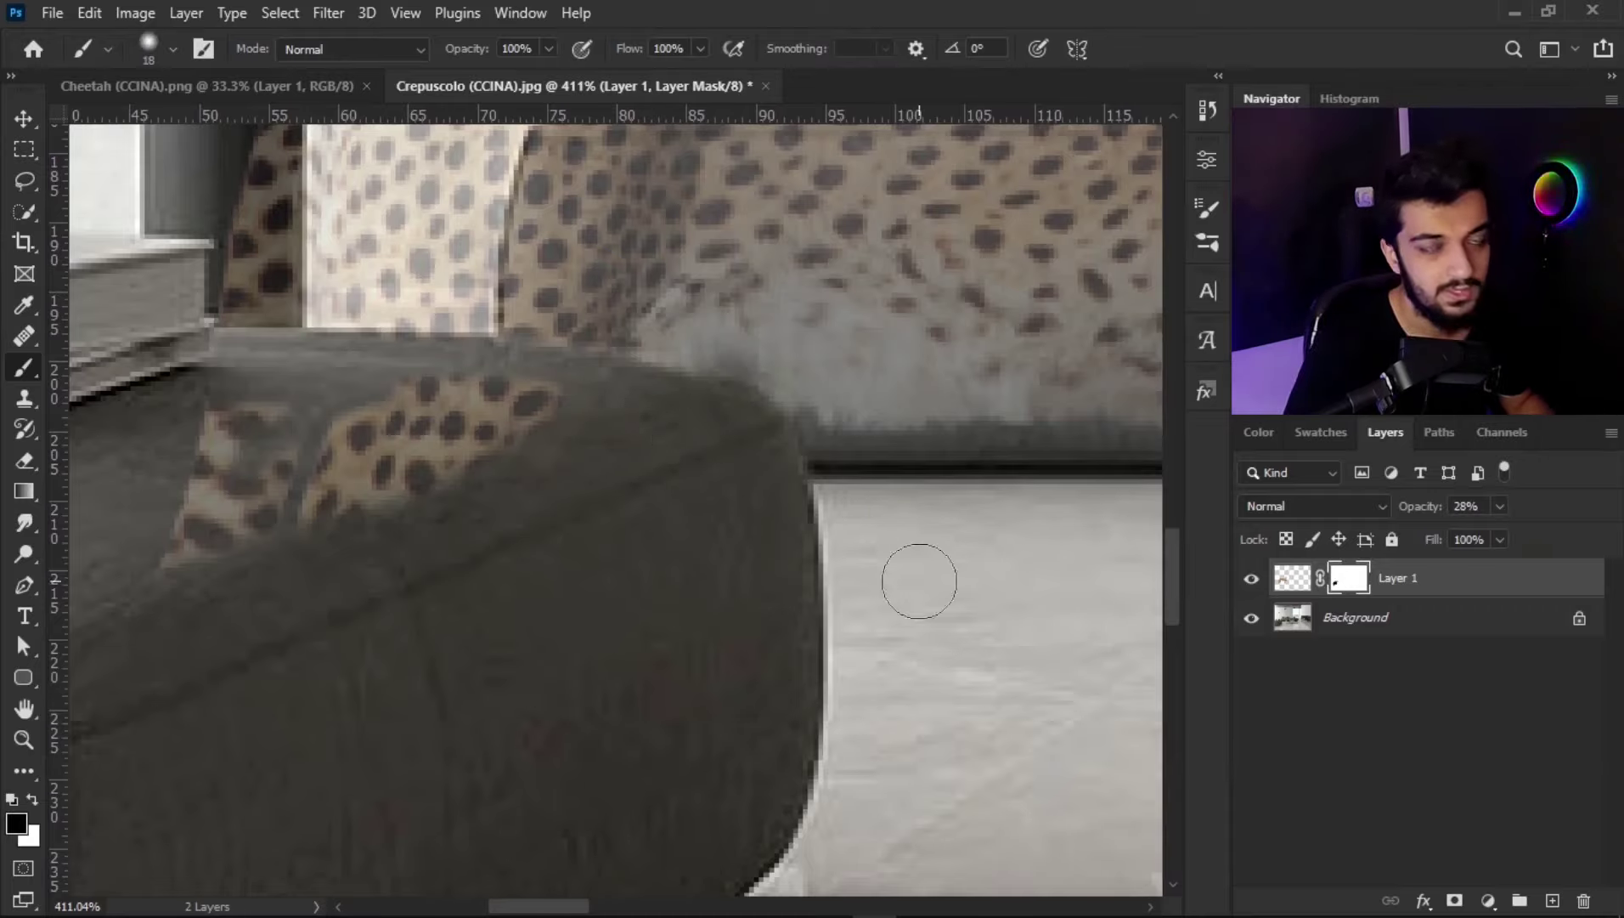
pyautogui.press('x')
pyautogui.keyDown('alt'); pyautogui.rightClick(791, 381); pyautogui.keyUp('alt')
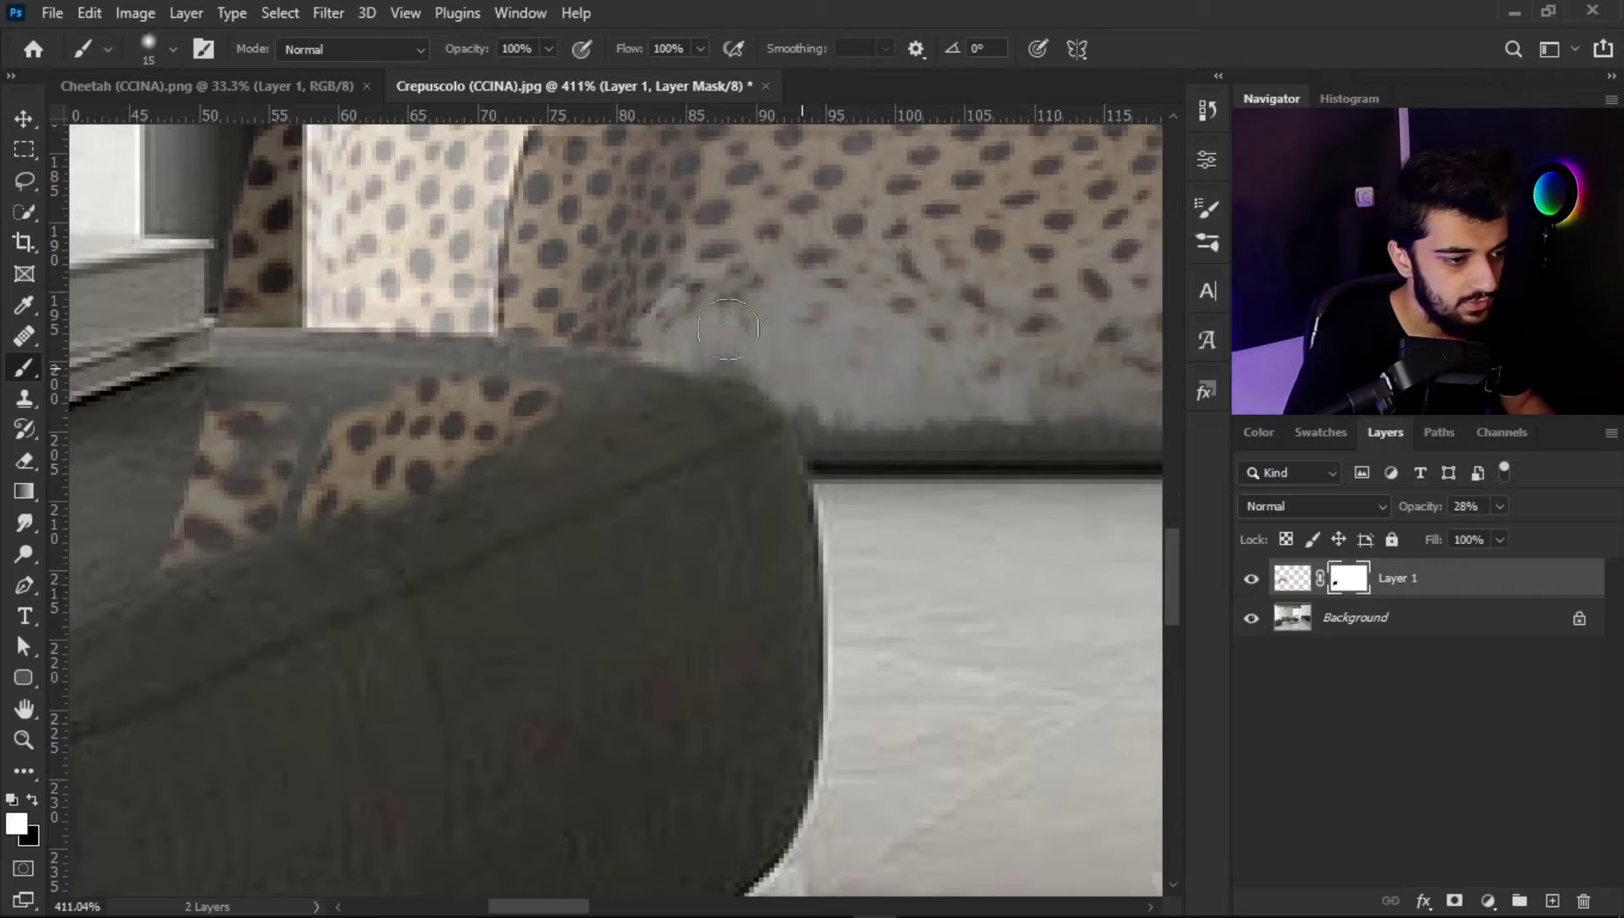
pyautogui.press('x')
pyautogui.moveTo(544, 399)
pyautogui.mouseDown()
pyautogui.moveTo(513, 395)
pyautogui.moveTo(406, 475)
pyautogui.moveTo(206, 399)
pyautogui.moveTo(234, 465)
pyautogui.moveTo(163, 529)
pyautogui.mouseUp()
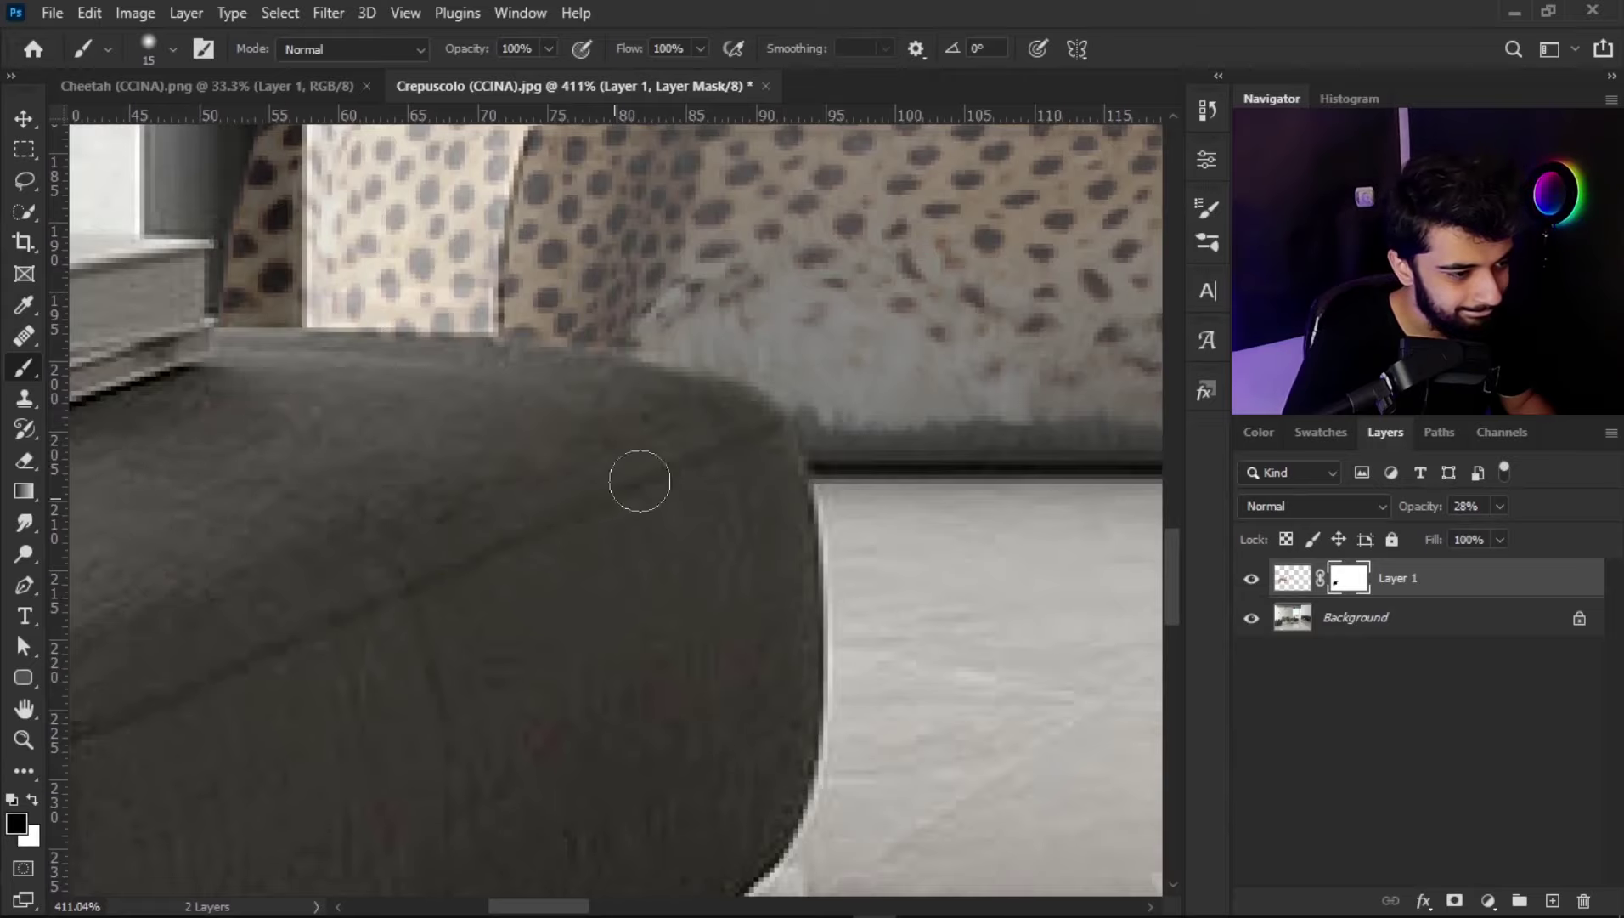
# Step: Set the cheetah layer's opacity back to 100%
pyautogui.click(1466, 505)
pyautogui.write('100')
pyautogui.press('Return')
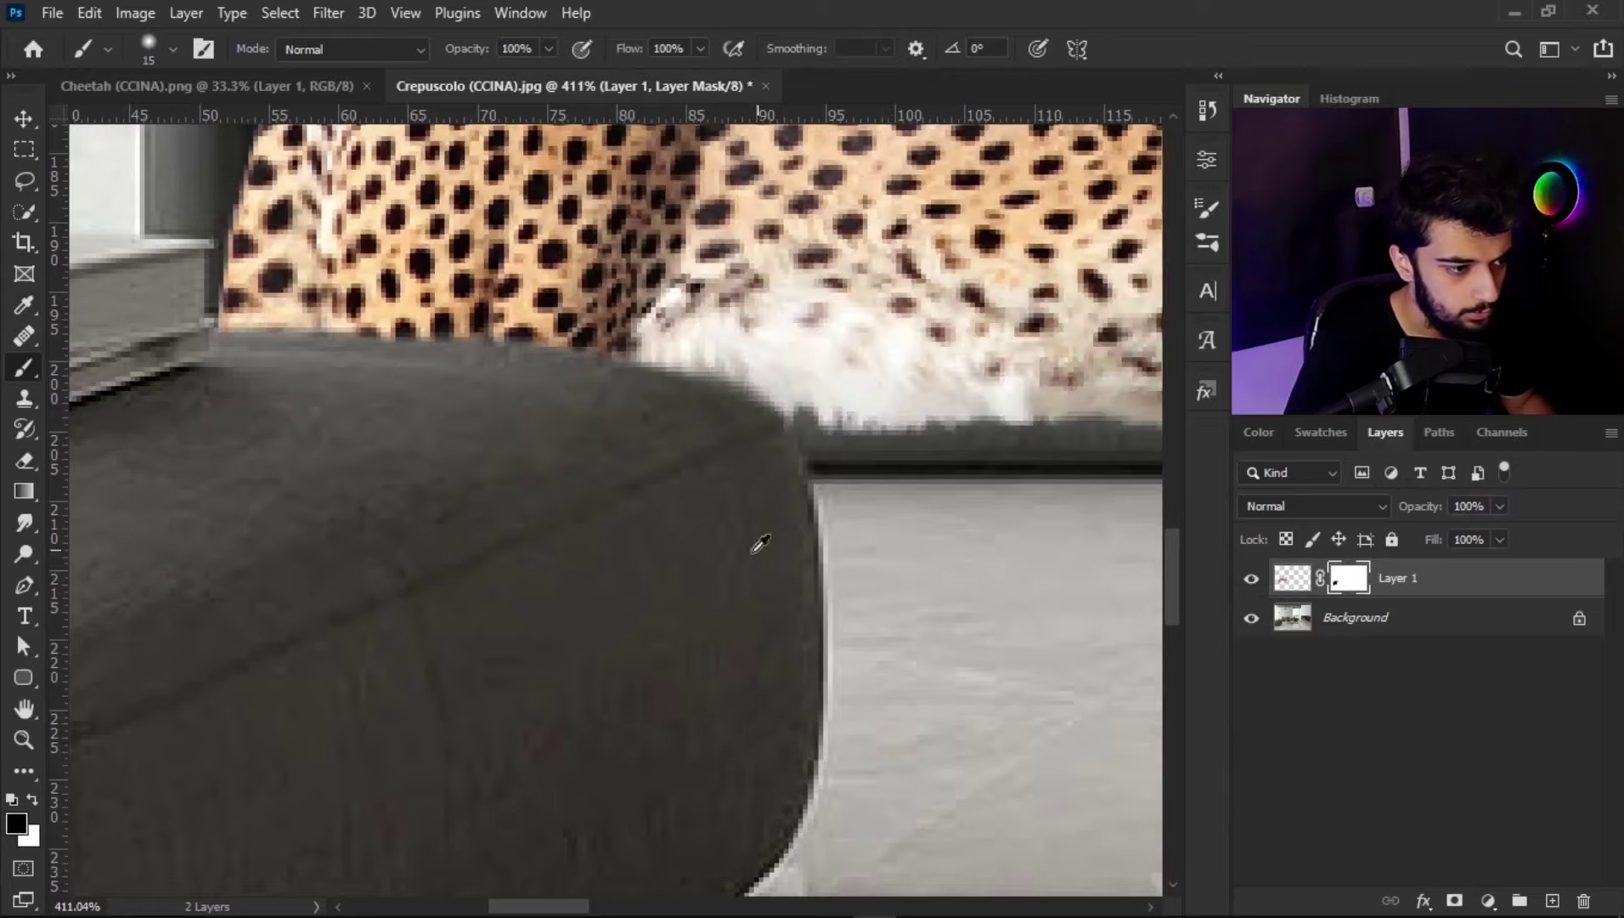
pyautogui.scroll(-5, 742, 550)
pyautogui.scroll(-3, 742, 550)
pyautogui.scroll(-3, 742, 550)
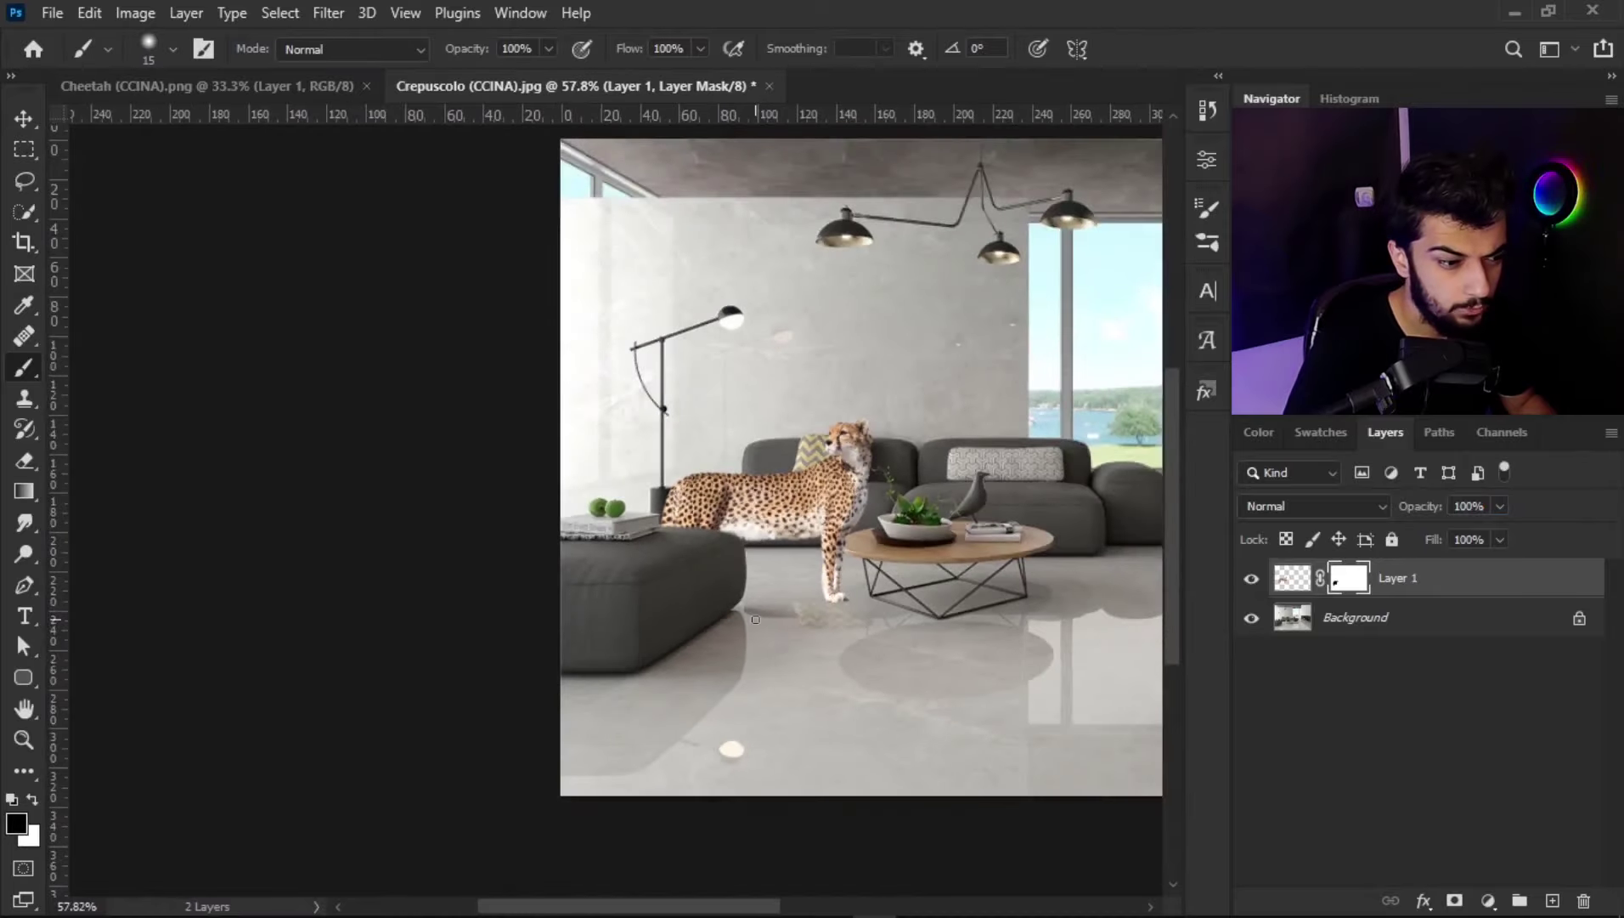
pyautogui.scroll(2, 778, 554)
pyautogui.scroll(1, 782, 544)
pyautogui.scroll(1, 747, 536)
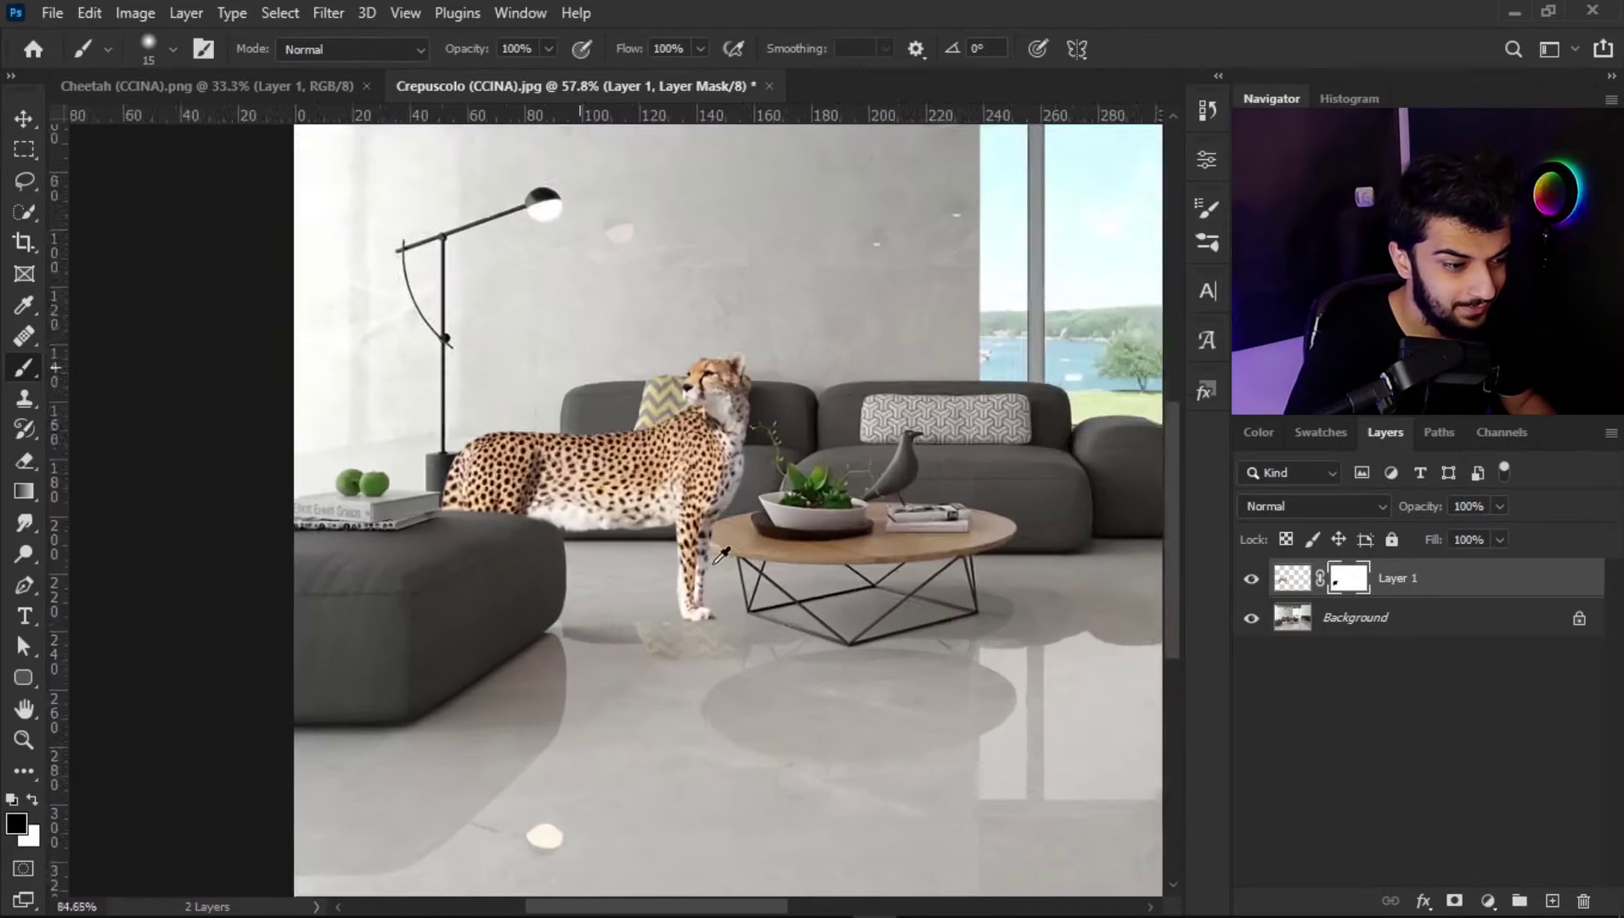
pyautogui.scroll(2, 721, 512)
pyautogui.scroll(2, 722, 512)
pyautogui.scroll(2, 718, 506)
pyautogui.scroll(2, 718, 509)
pyautogui.scroll(1, 723, 643)
pyautogui.scroll(-1, 723, 643)
# Step: Mask the cheetah's leg behind the coffee-table edge using a temporary fade, then restore full opacity
pyautogui.moveTo(1410, 508); pyautogui.dragTo(1357, 524)
pyautogui.scroll(3, 816, 531)
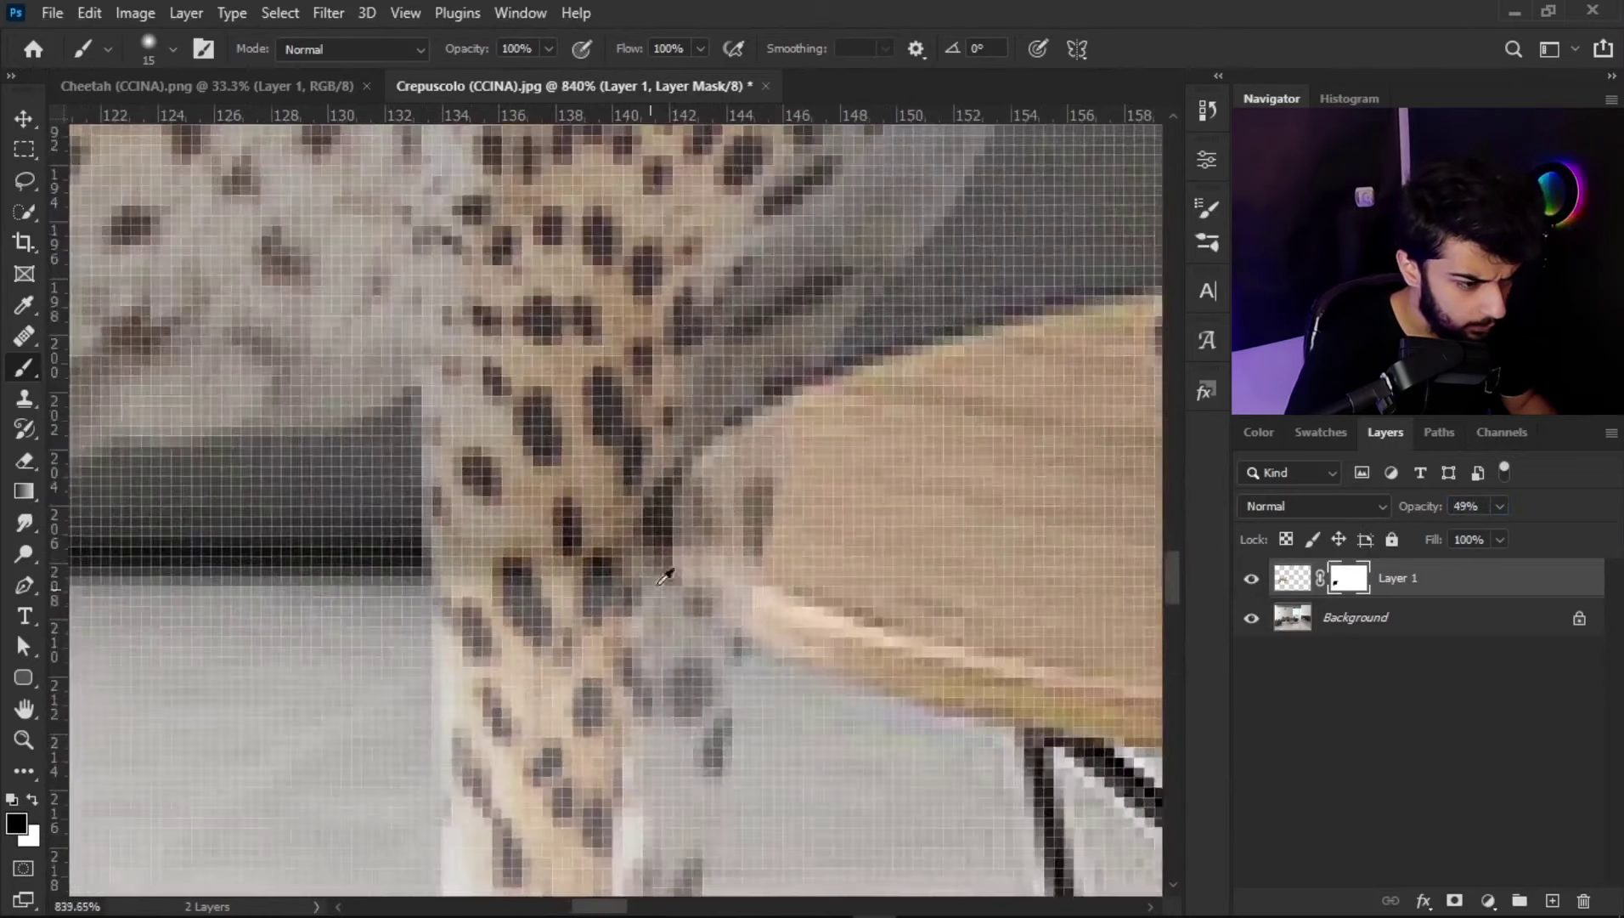
pyautogui.scroll(2, 820, 531)
pyautogui.moveTo(902, 336)
pyautogui.mouseDown()
pyautogui.moveTo(812, 654)
pyautogui.moveTo(852, 510)
pyautogui.mouseUp()
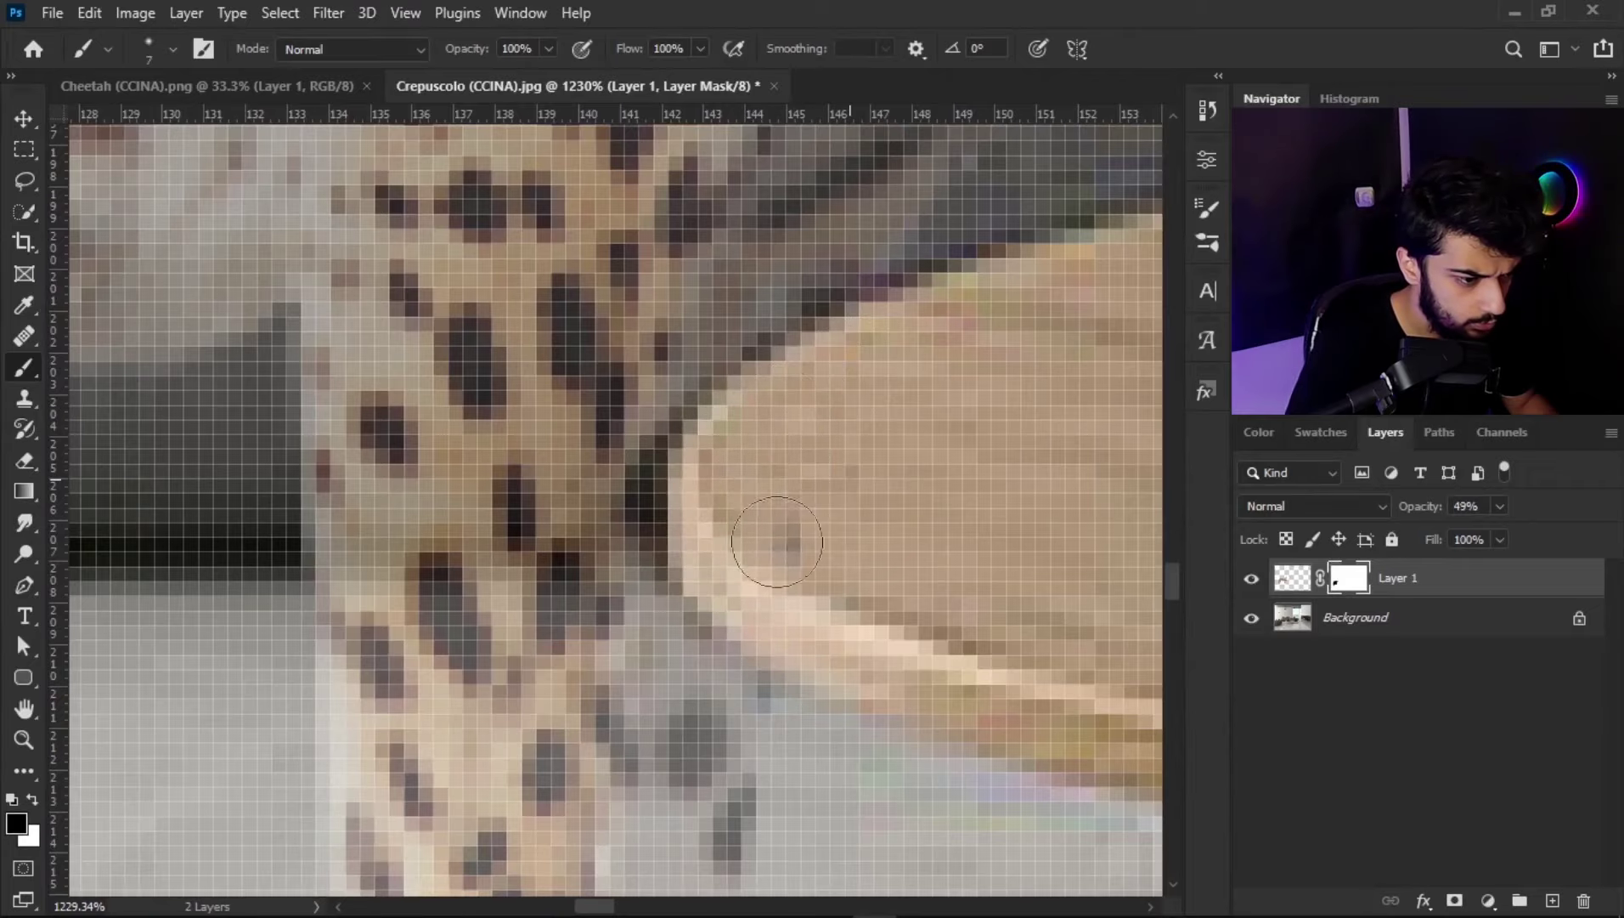
pyautogui.moveTo(1408, 507); pyautogui.dragTo(1614, 507)
pyautogui.scroll(-3, 909, 626)
pyautogui.scroll(-2, 909, 626)
pyautogui.scroll(-2, 910, 626)
pyautogui.scroll(-3, 909, 626)
pyautogui.scroll(-2, 909, 626)
pyautogui.hscroll(2, 875, 637)
pyautogui.hscroll(1, 847, 645)
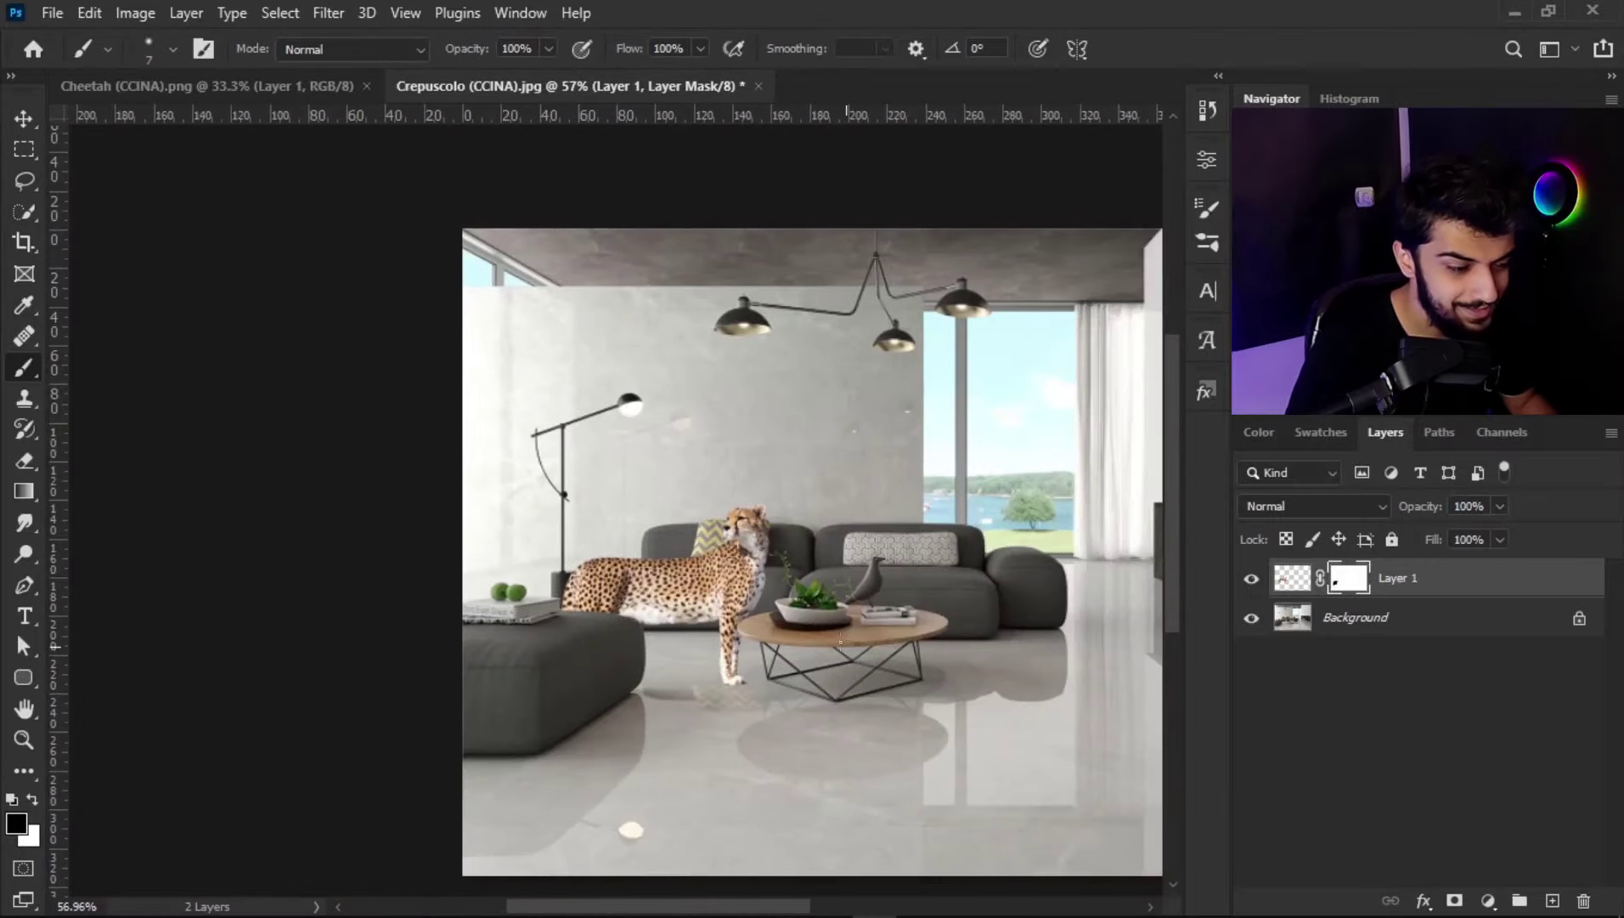
pyautogui.scroll(-1, 847, 646)
pyautogui.scroll(-2, 847, 646)
pyautogui.scroll(2, 751, 520)
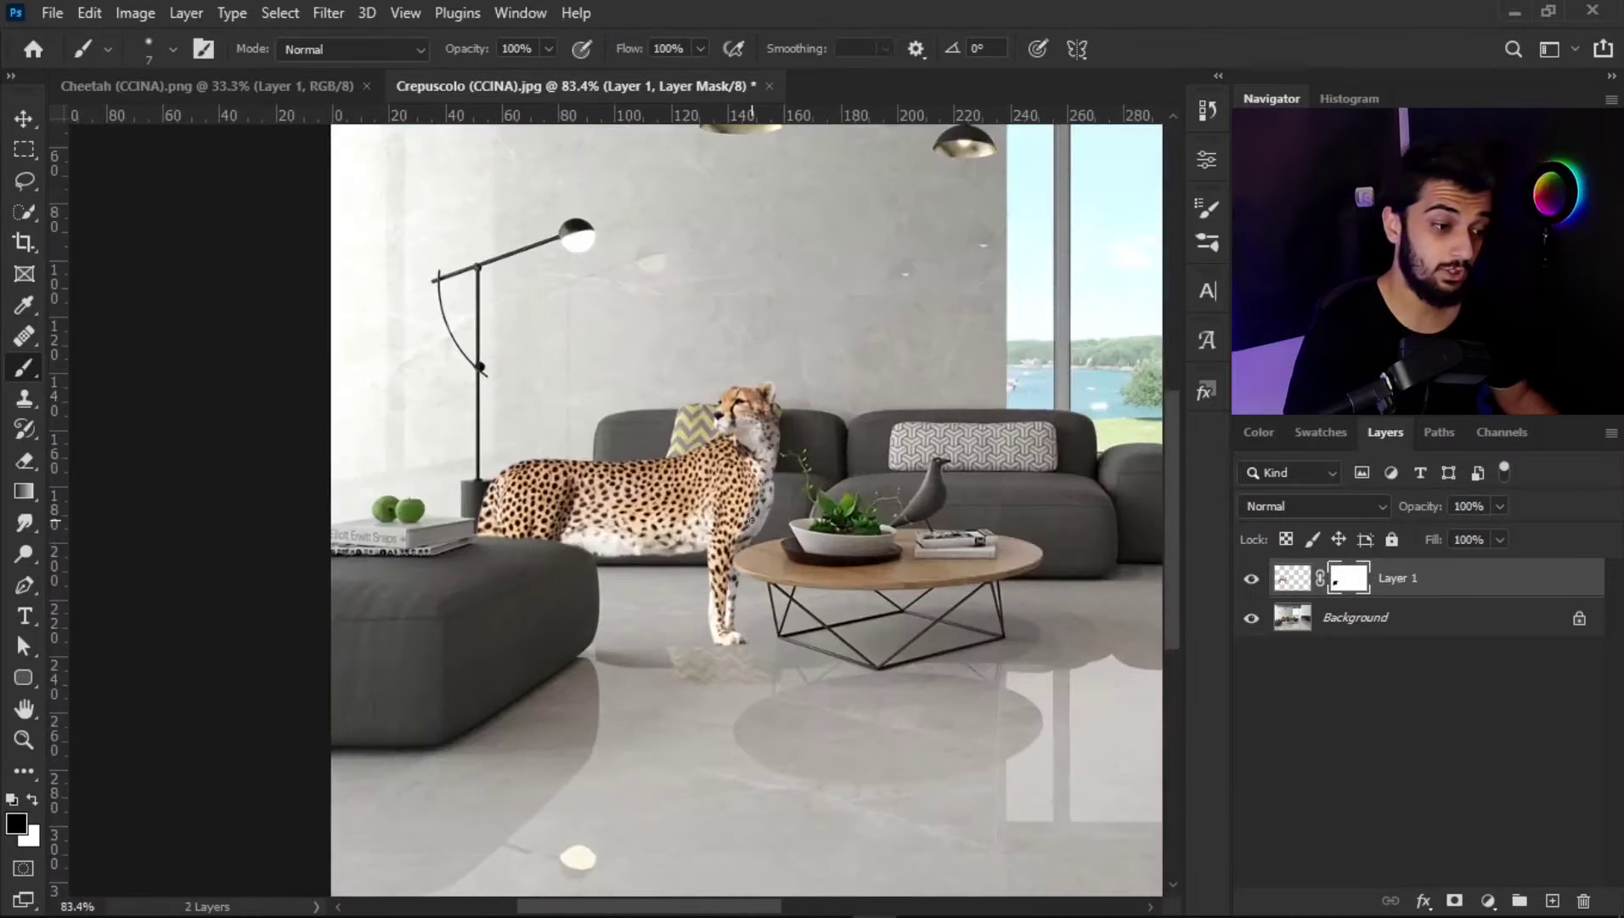
pyautogui.scroll(-3, 769, 501)
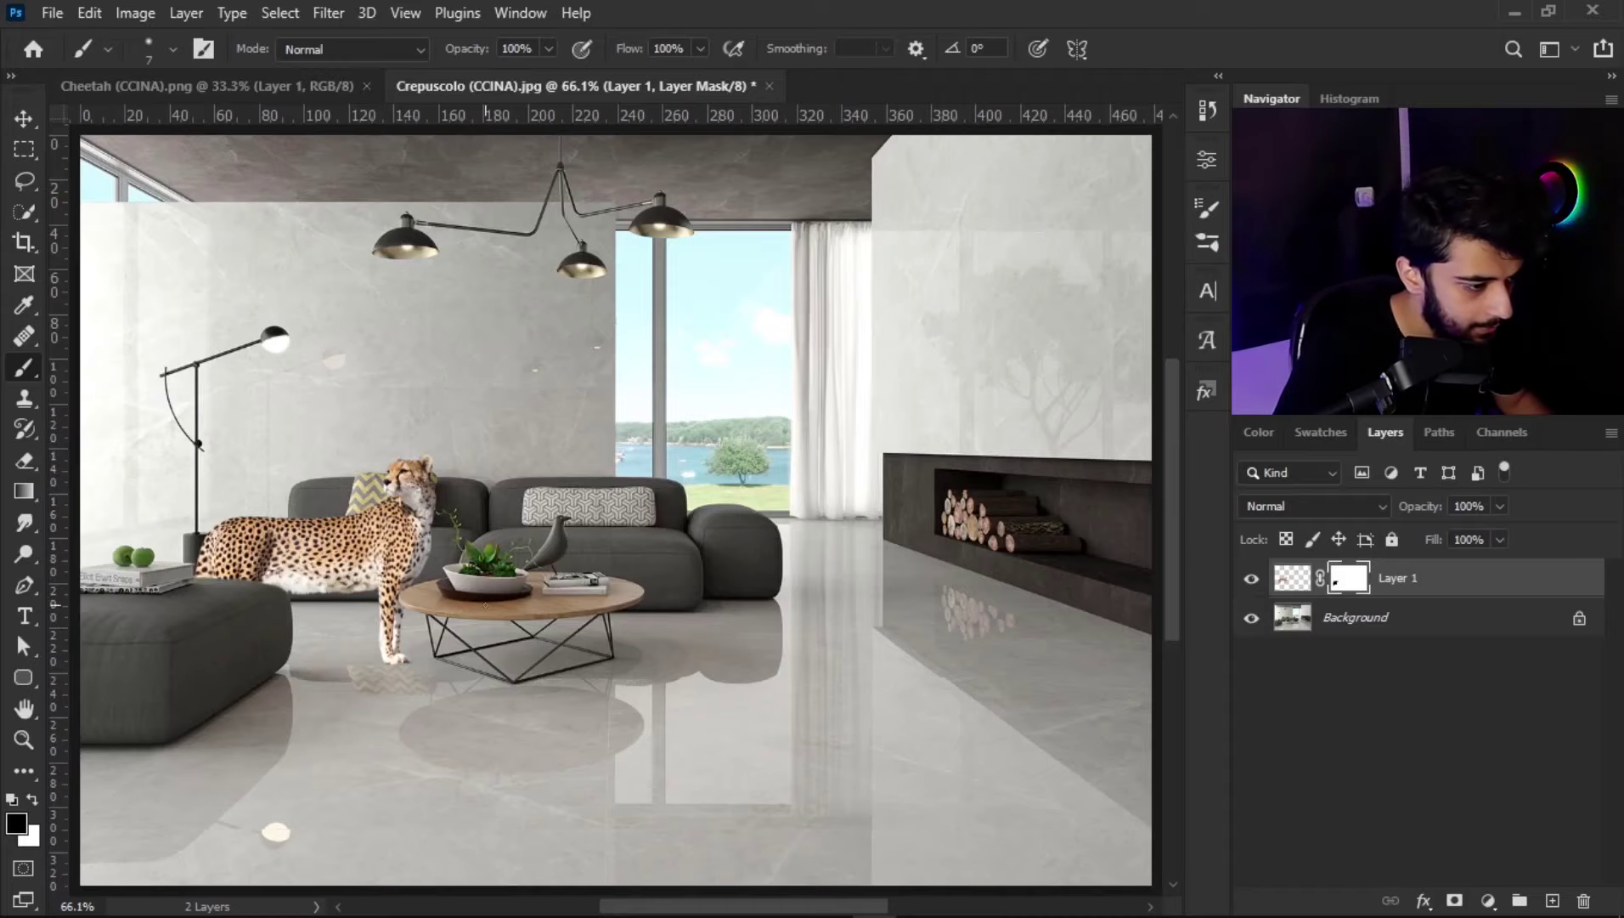
pyautogui.scroll(4, 486, 605)
pyautogui.scroll(2, 408, 611)
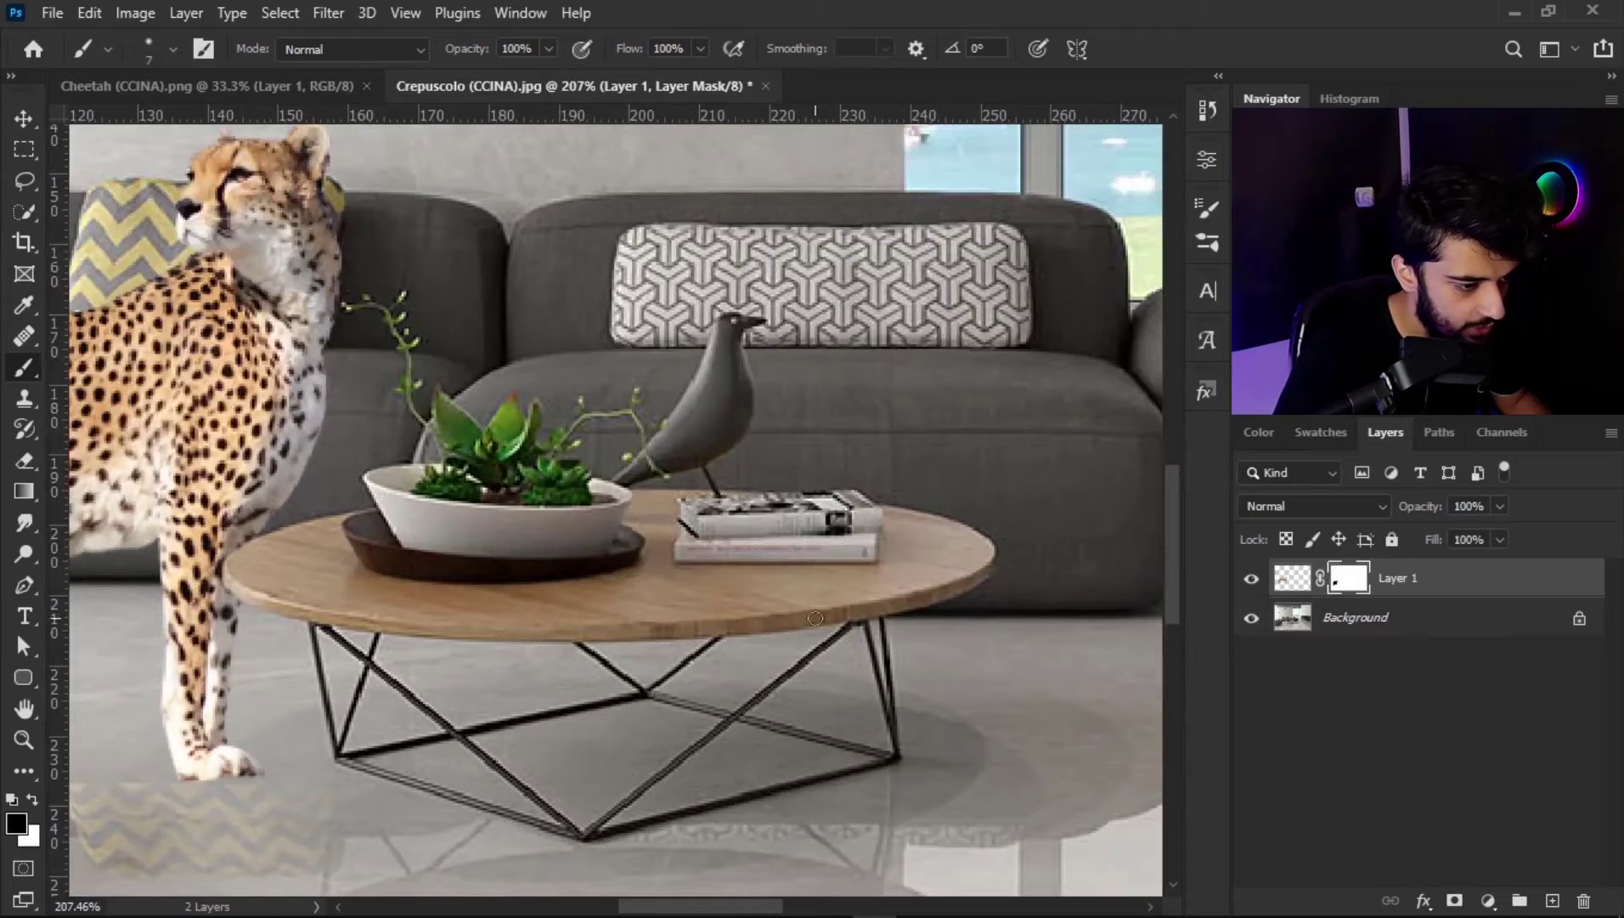
pyautogui.moveTo(611, 618); pyautogui.dragTo(1159, 643)
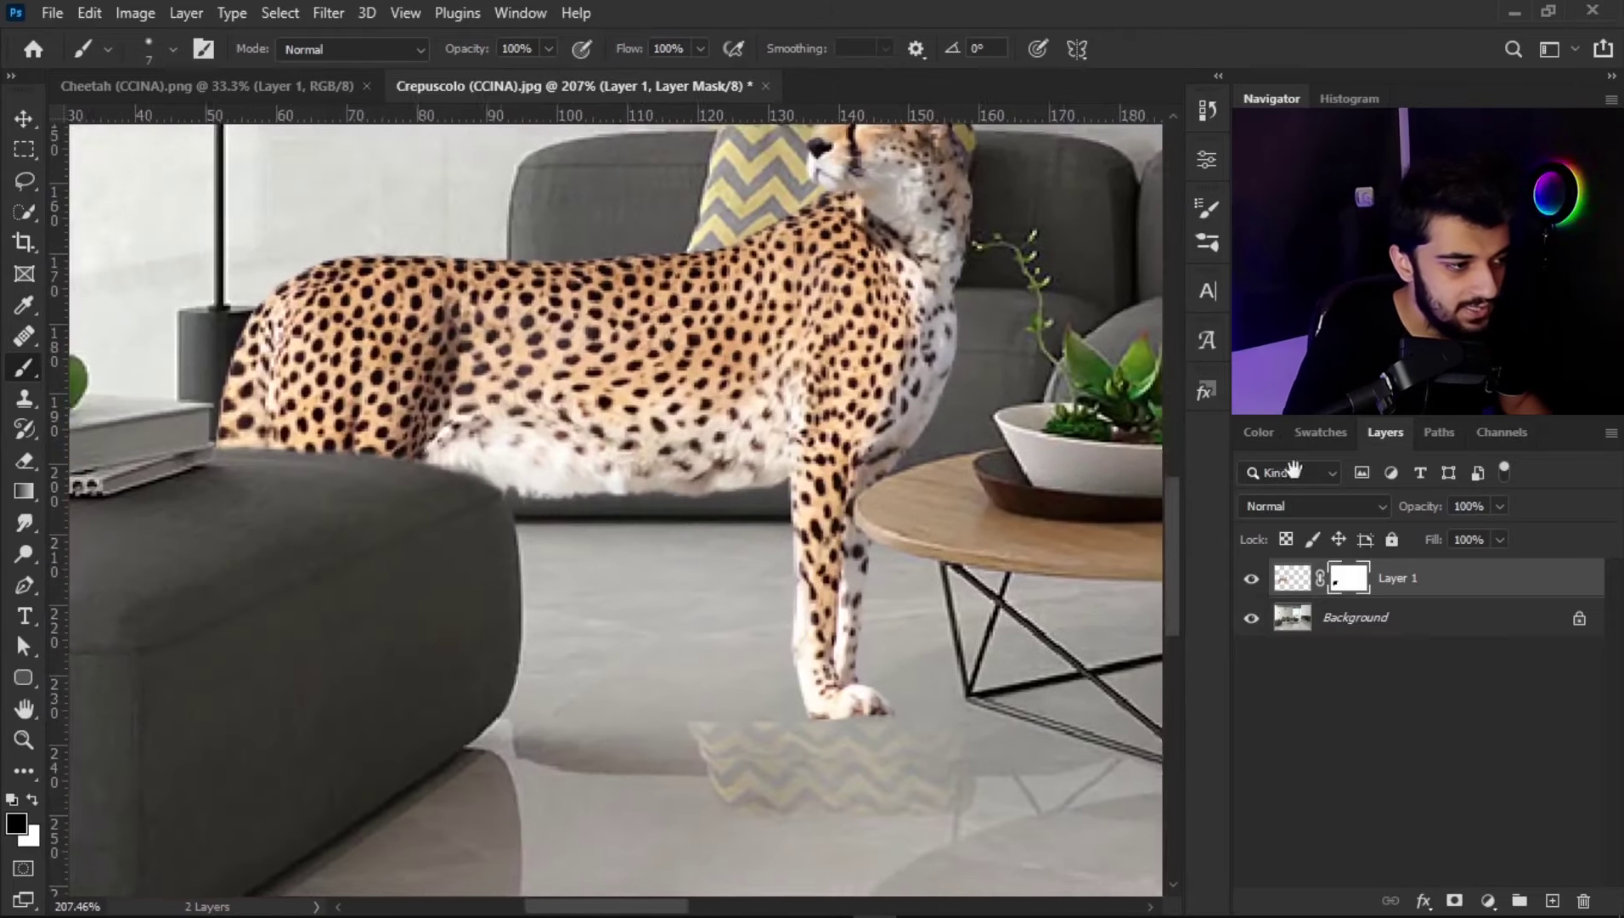
pyautogui.scroll(-5, 601, 405)
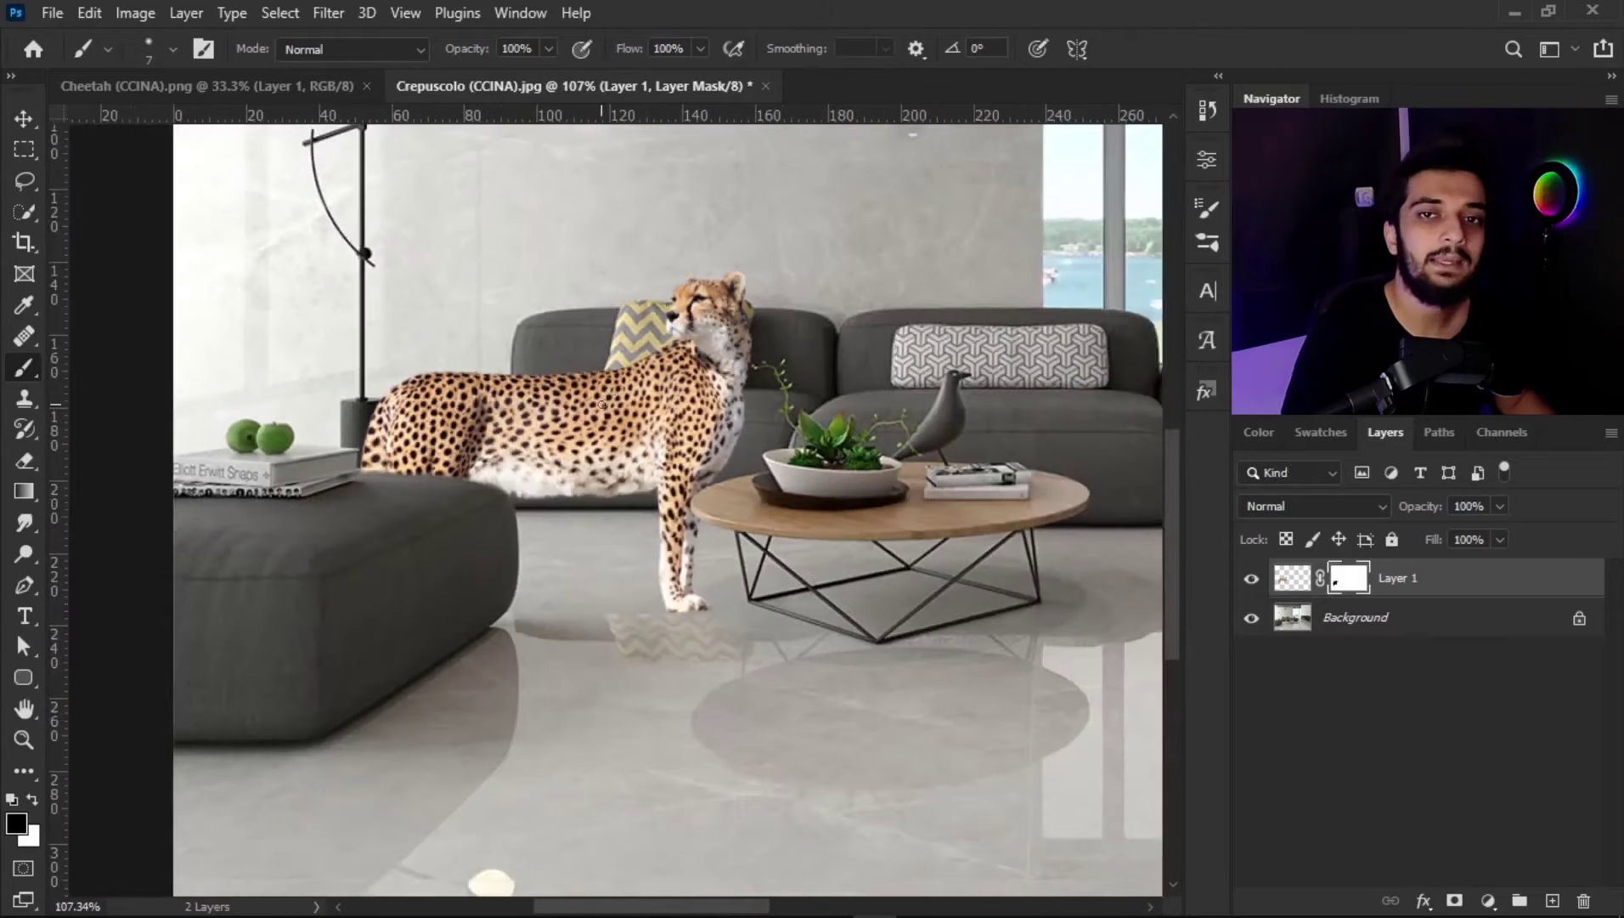
pyautogui.scroll(2, 601, 405)
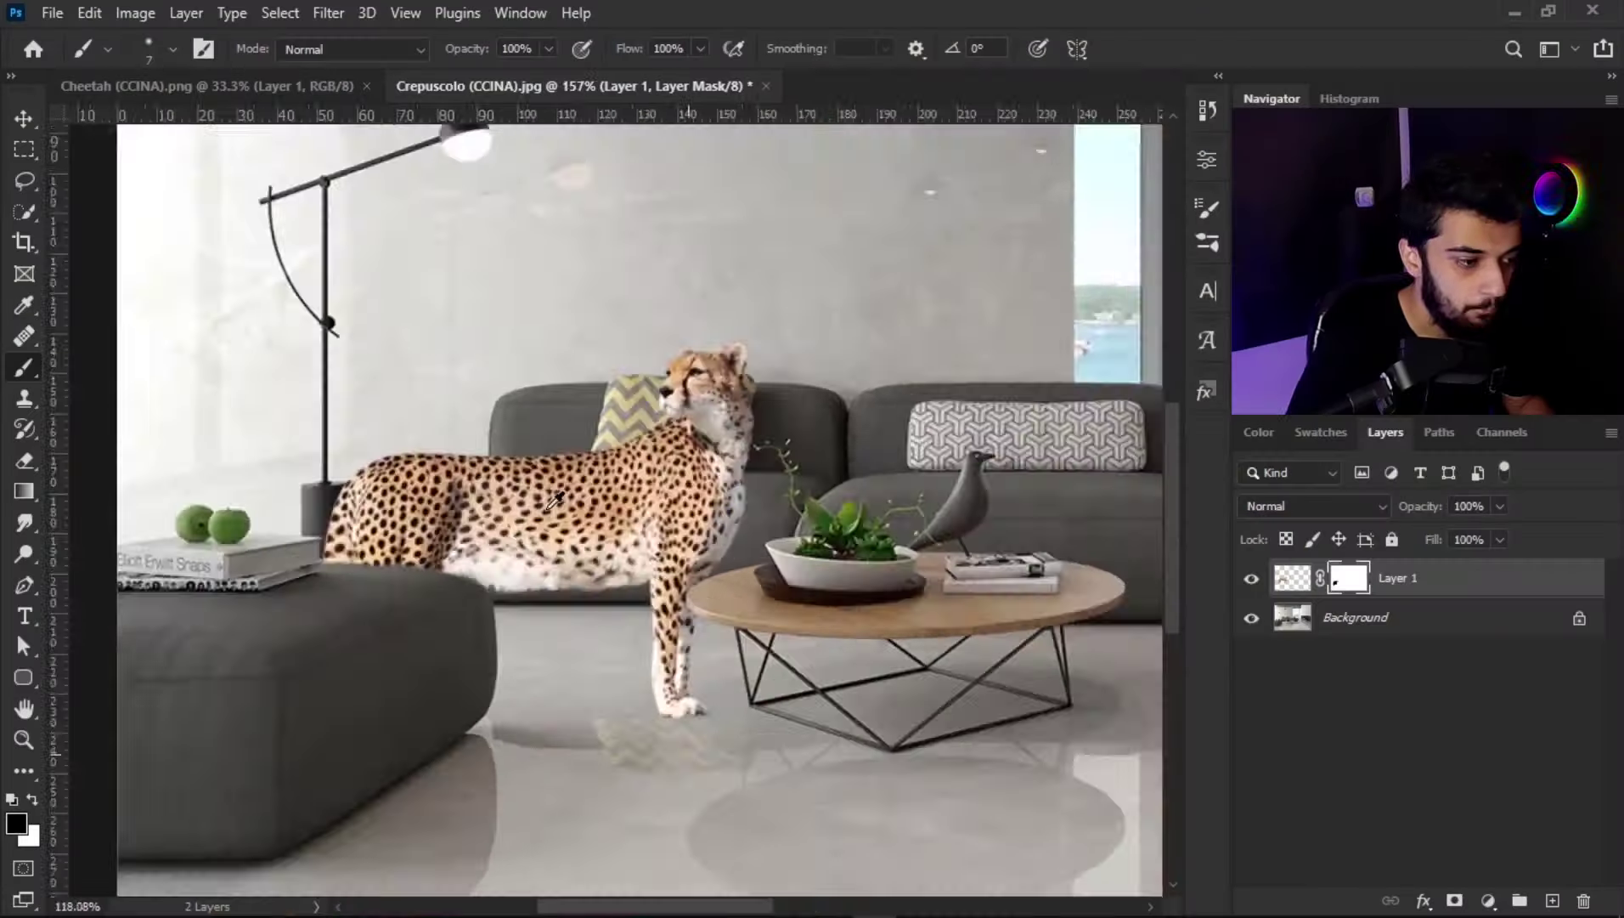
pyautogui.scroll(2, 586, 478)
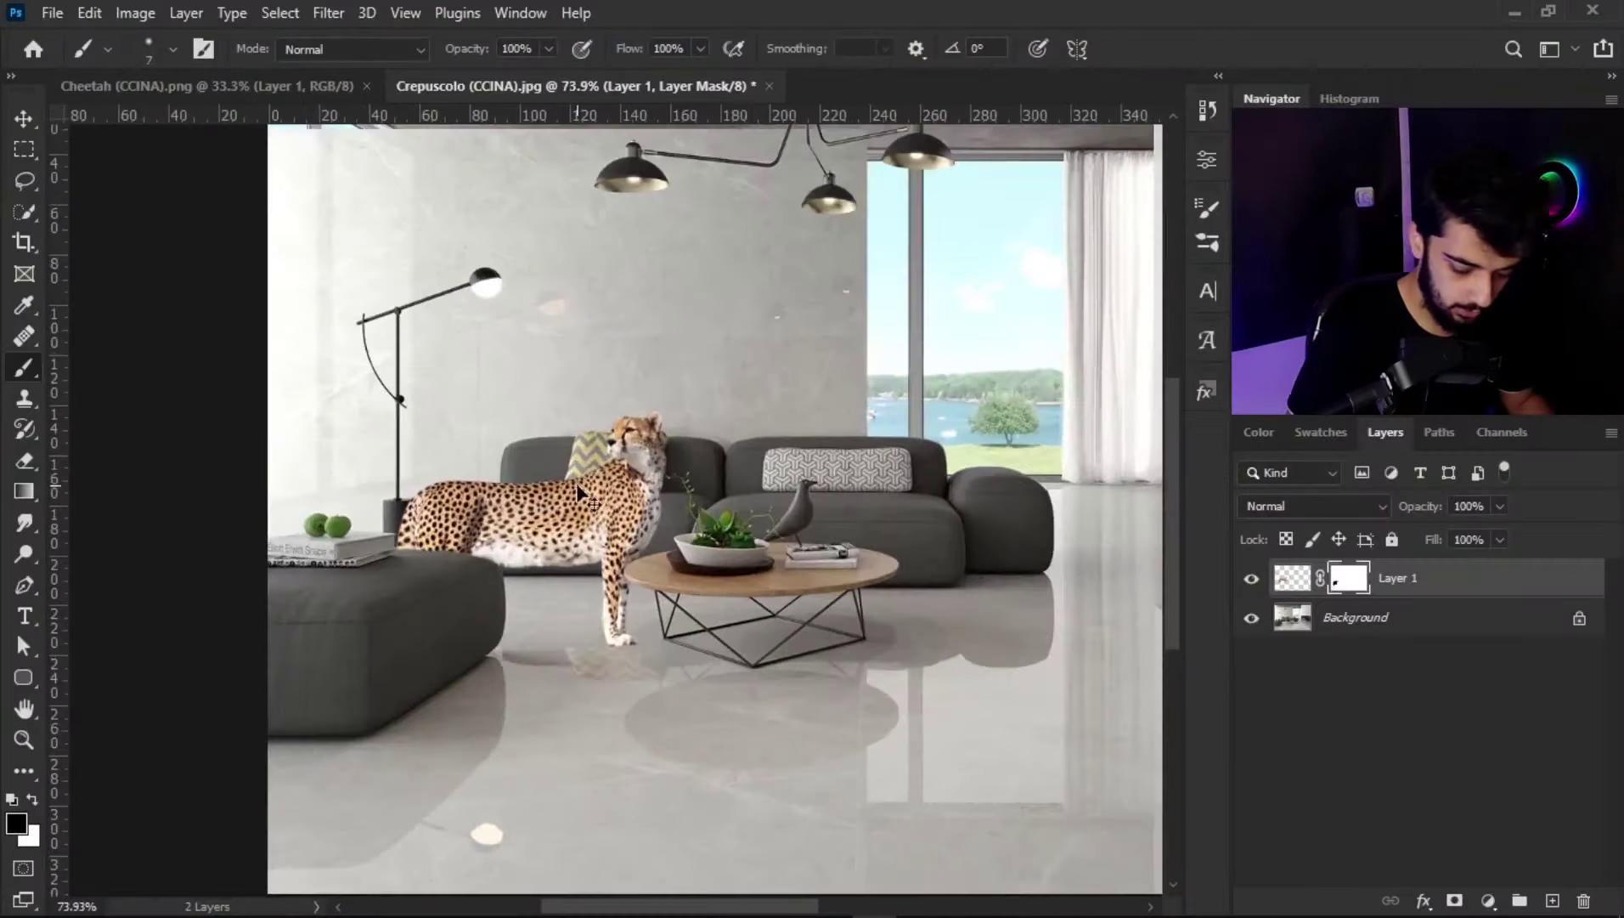
pyautogui.scroll(-2, 577, 491)
pyautogui.scroll(1, 578, 486)
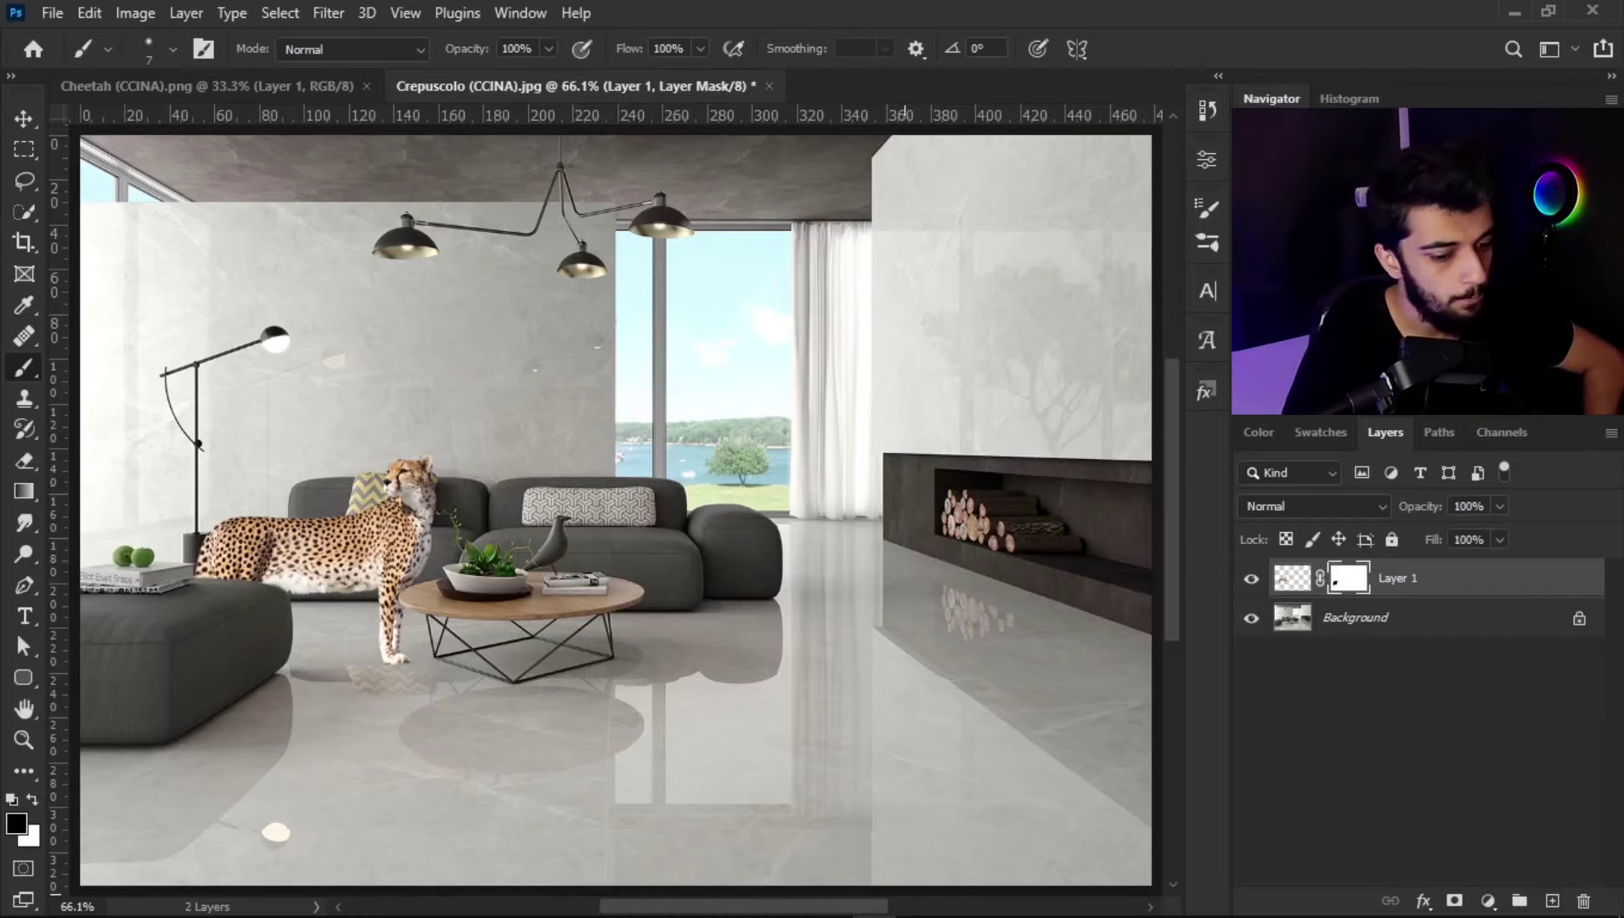
pyautogui.click(153, 14)
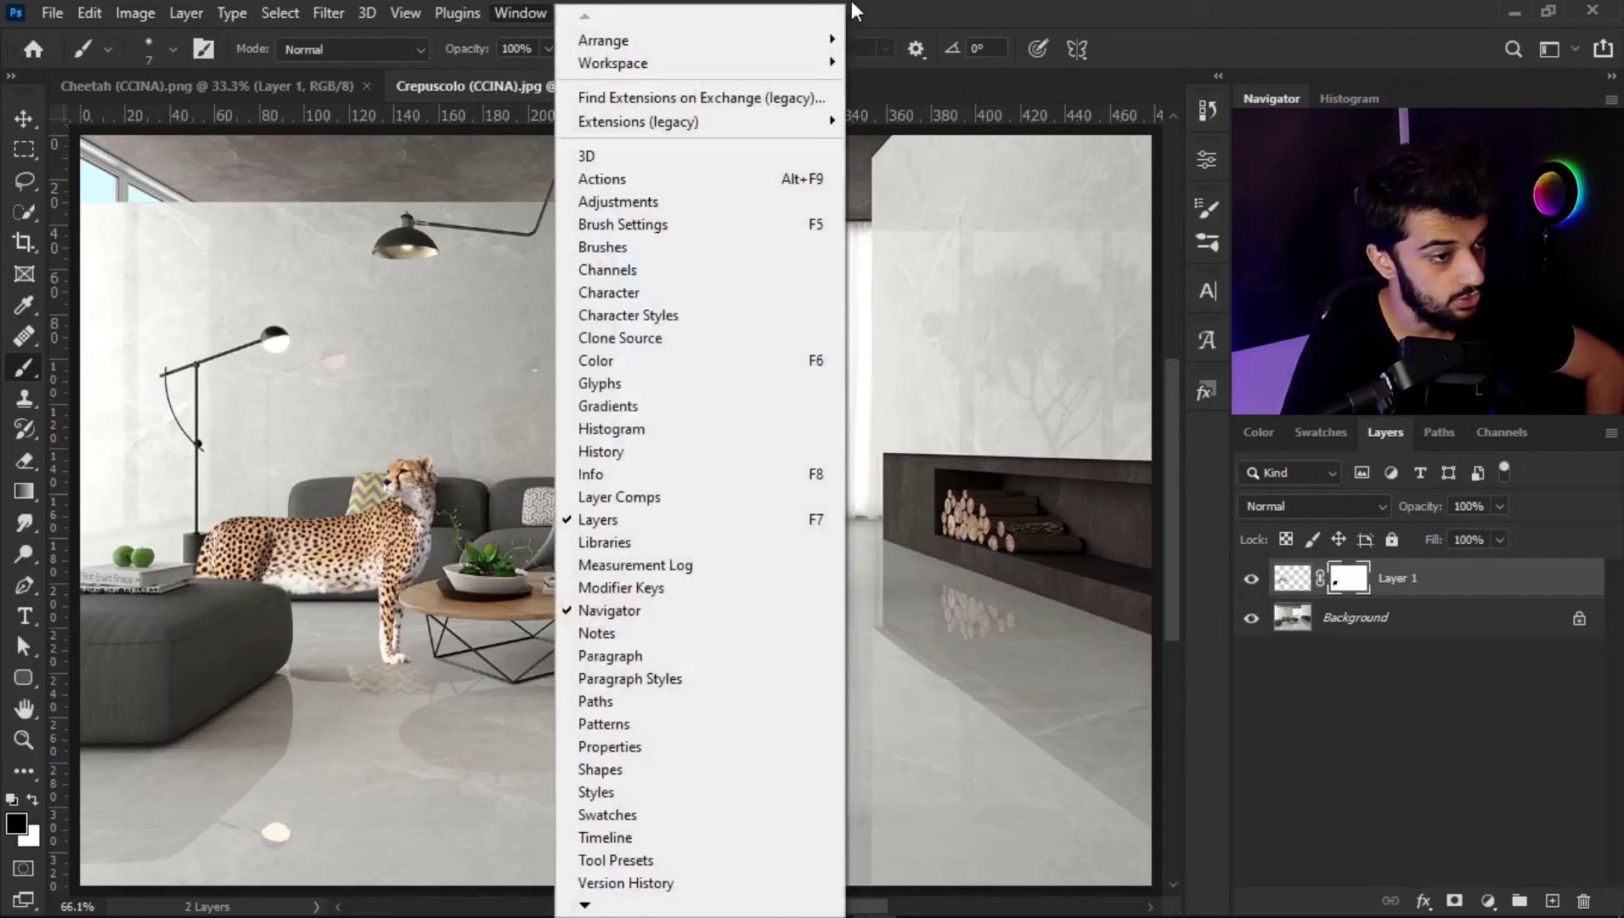
# Step: Create a Hue/Saturation adjustment layer above the cheetah with Saturation set to -56
pyautogui.click(949, 100)
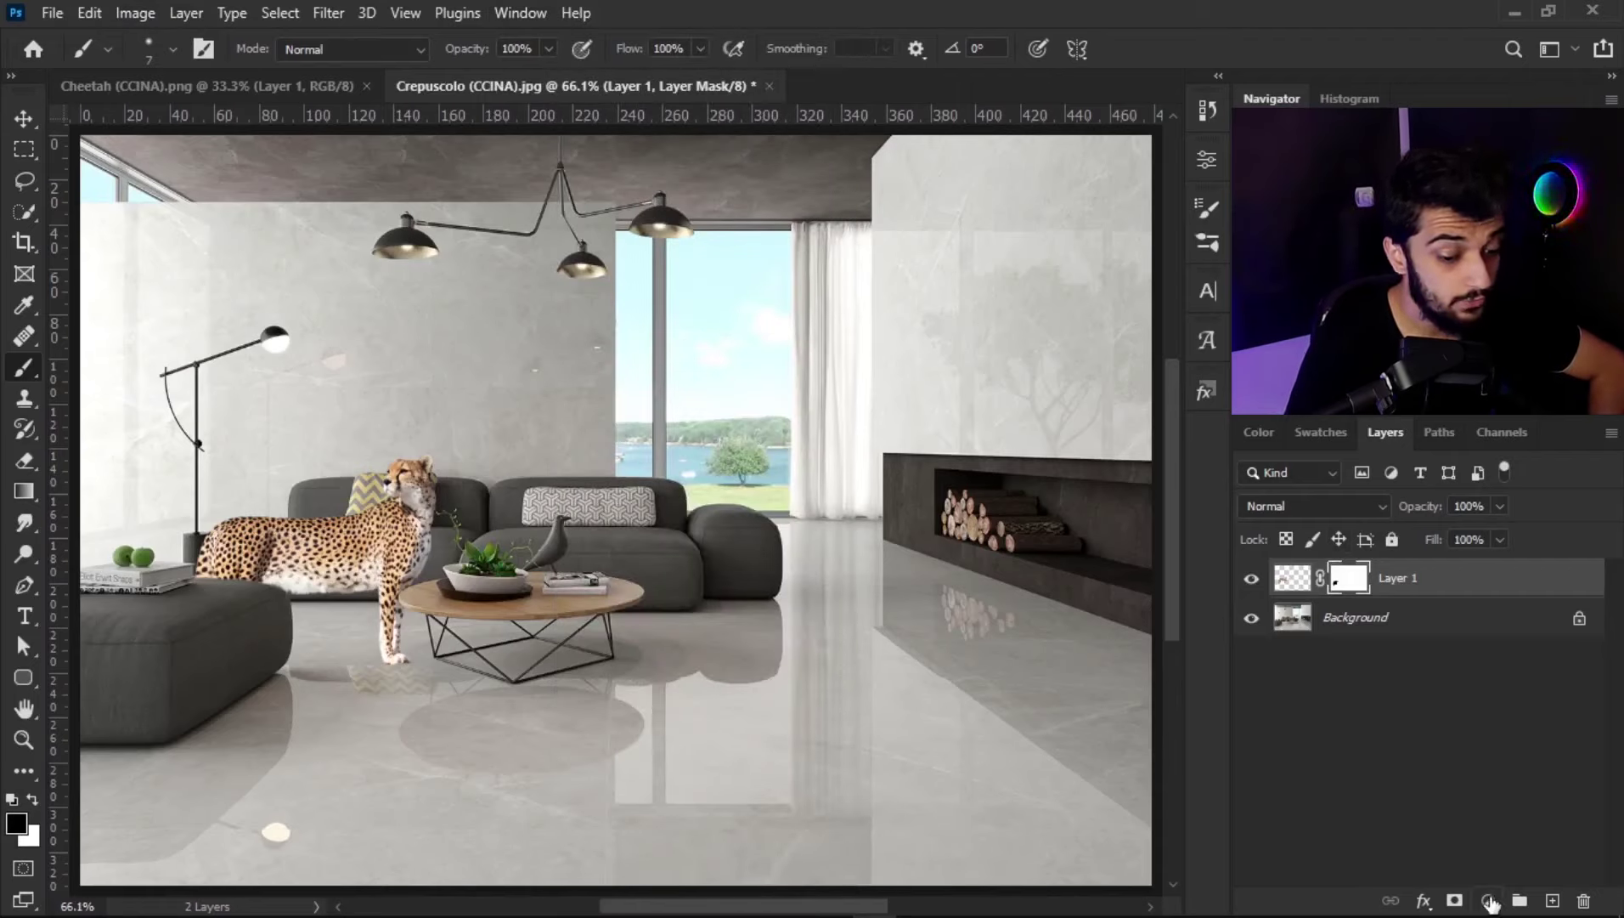
pyautogui.click(1488, 901)
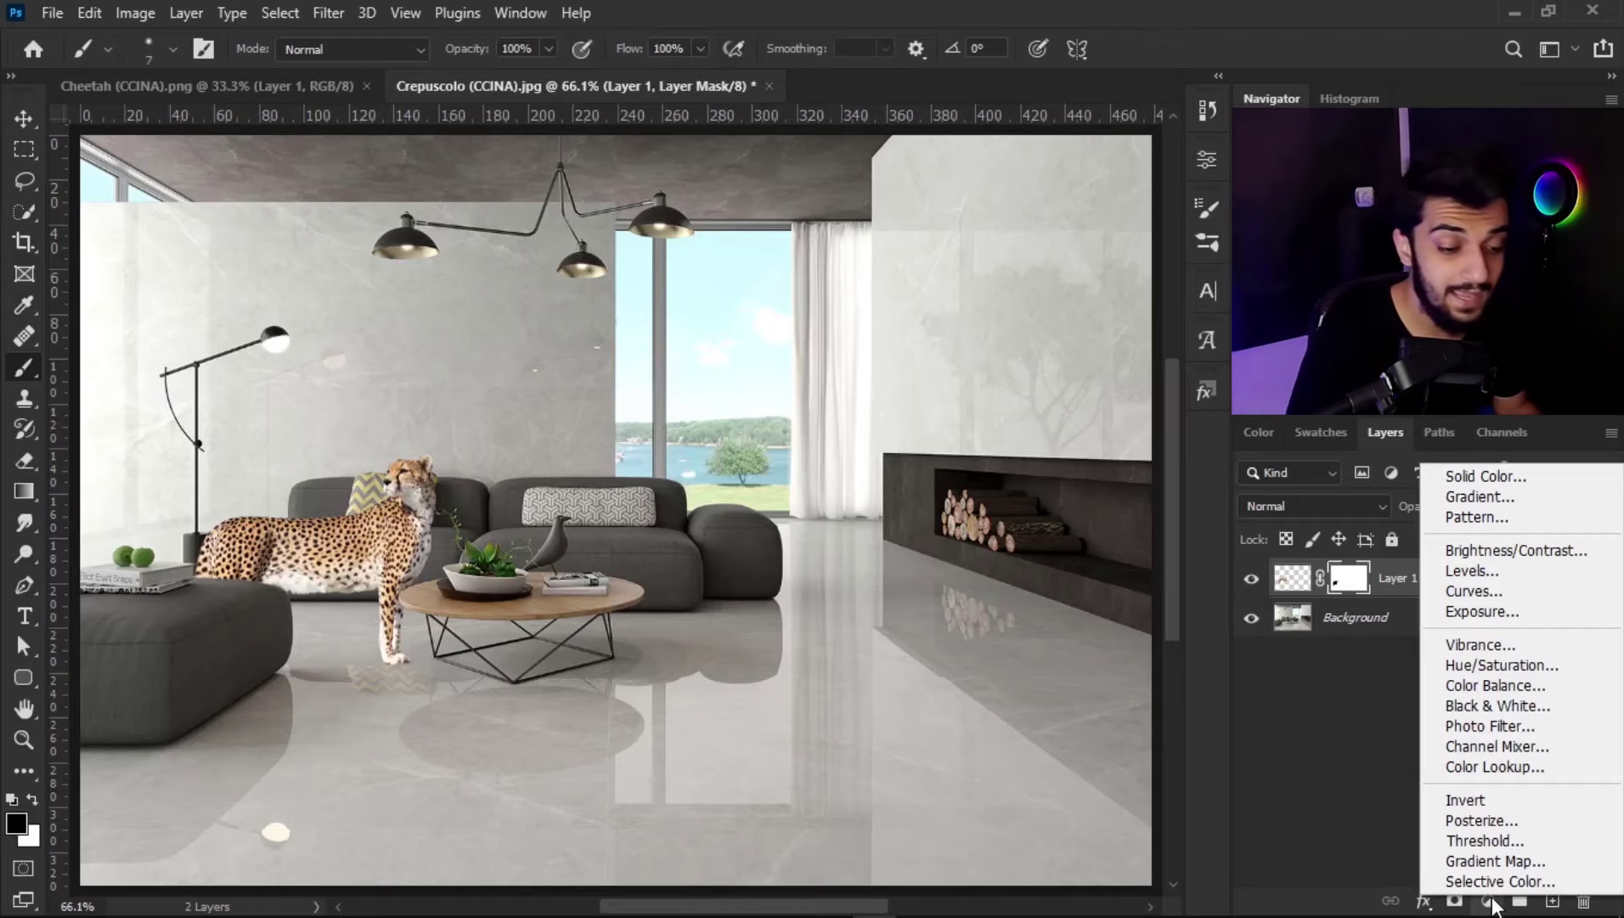
pyautogui.click(1558, 665)
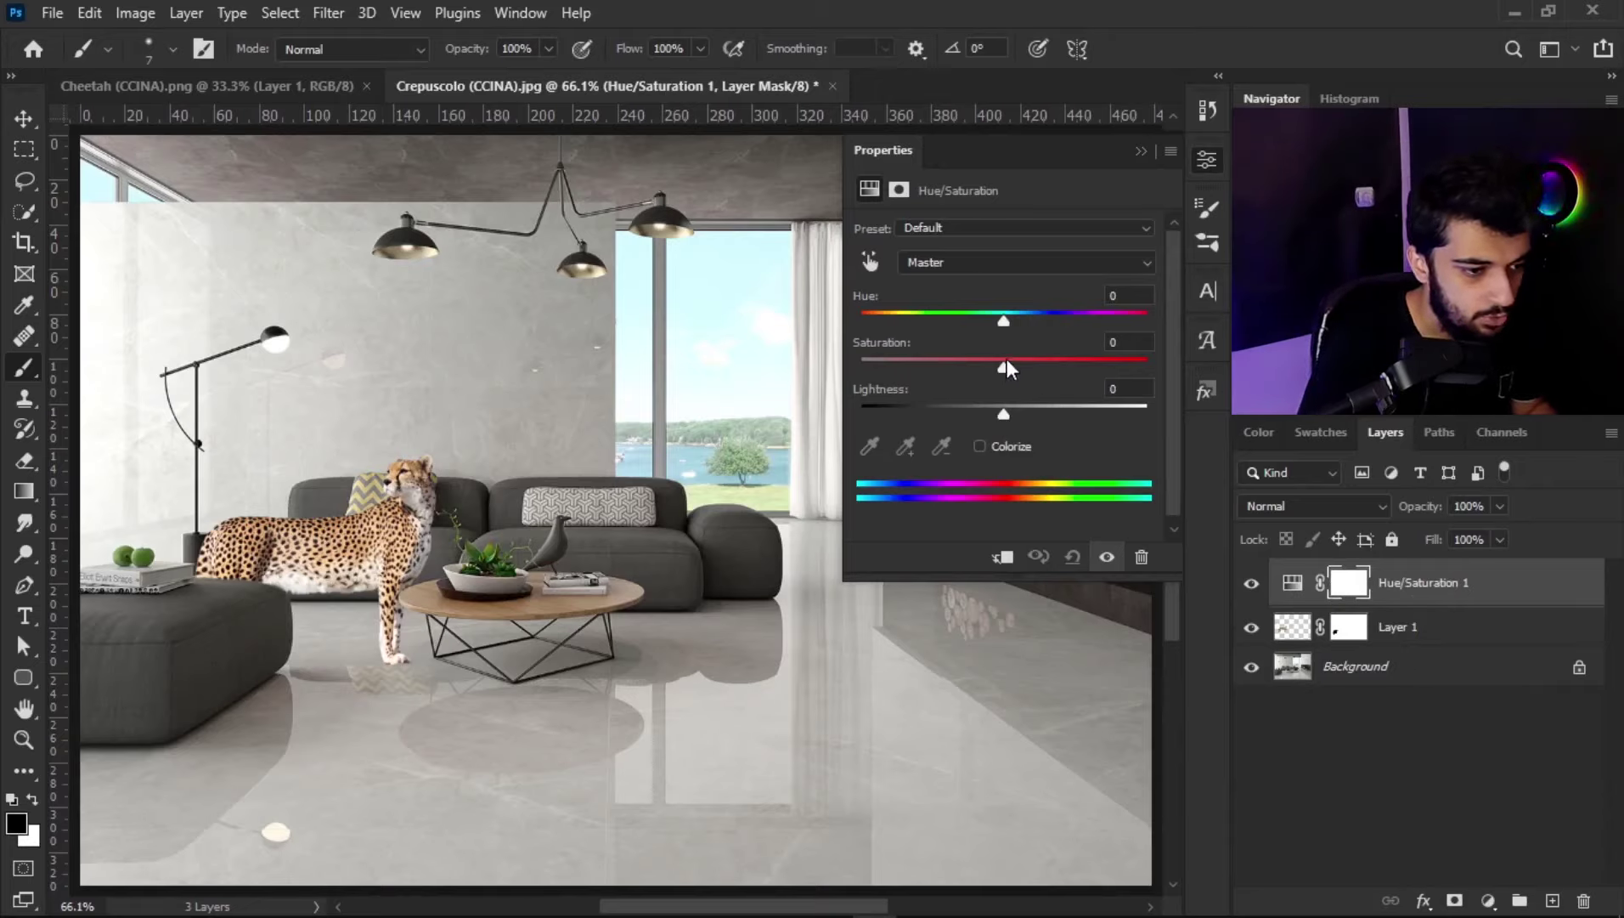
pyautogui.moveTo(1005, 365); pyautogui.dragTo(1001, 367)
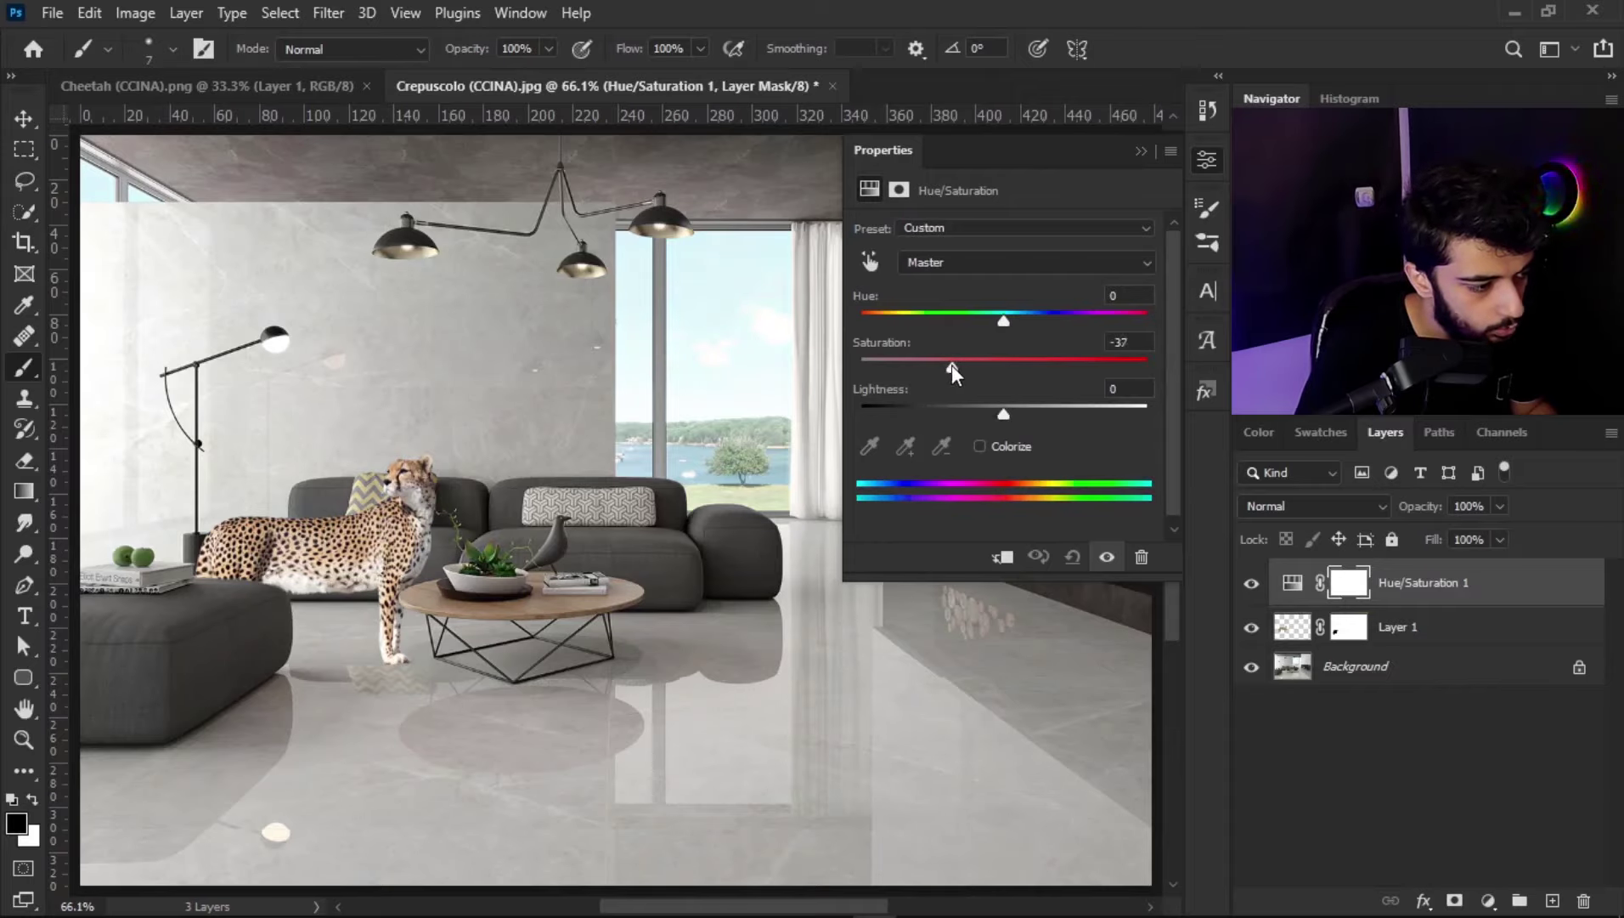
pyautogui.moveTo(949, 365); pyautogui.dragTo(925, 365)
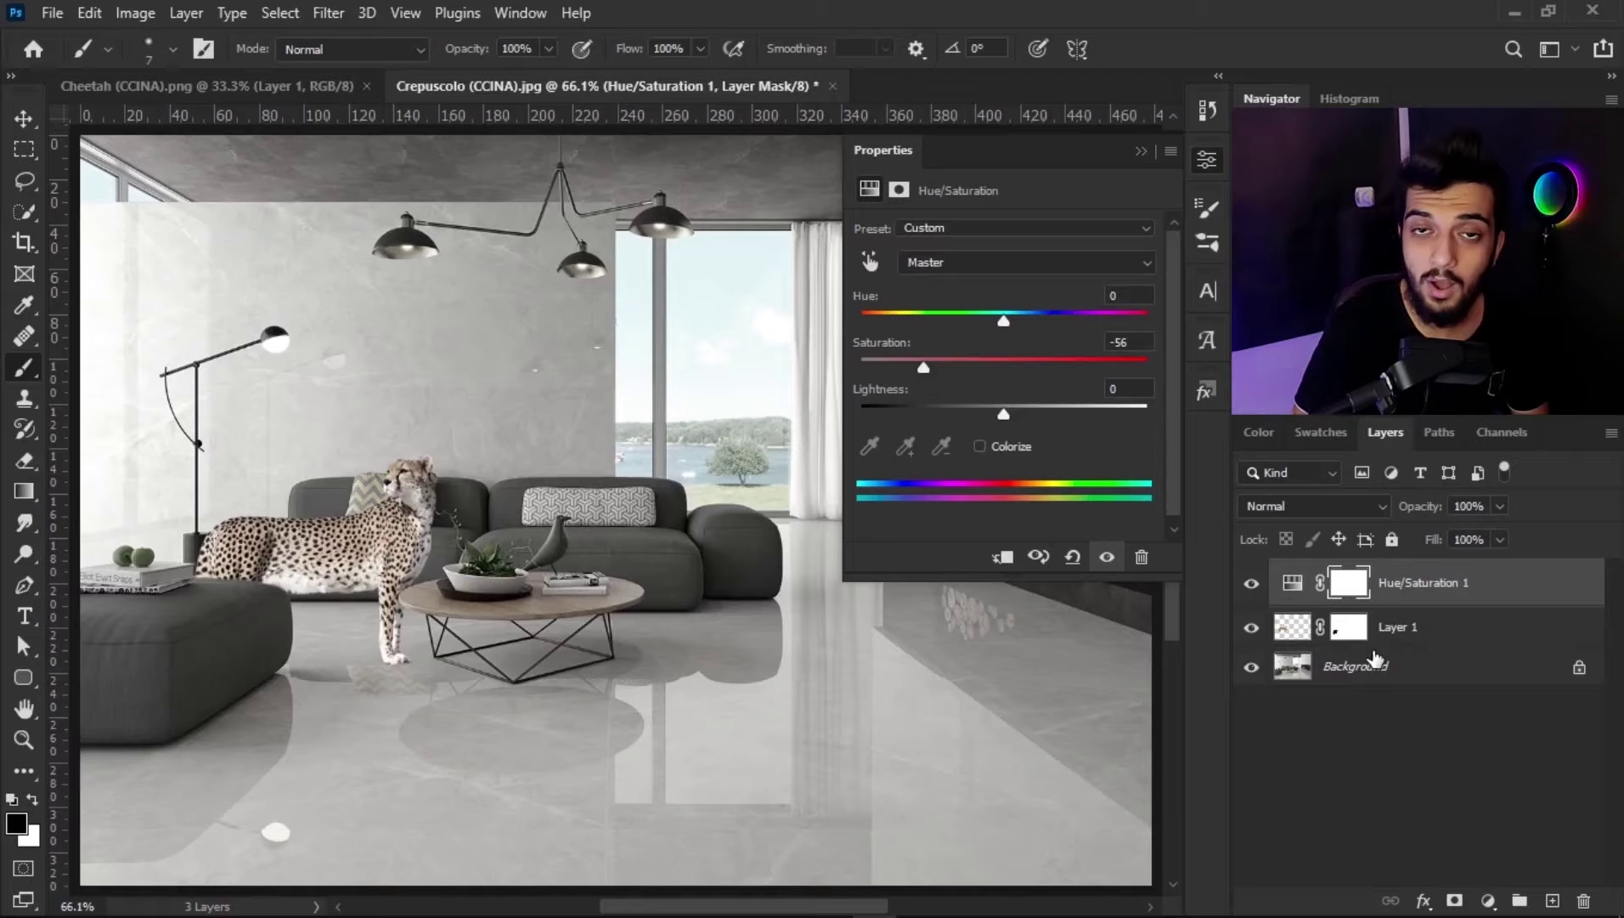
pyautogui.rightClick(1488, 599)
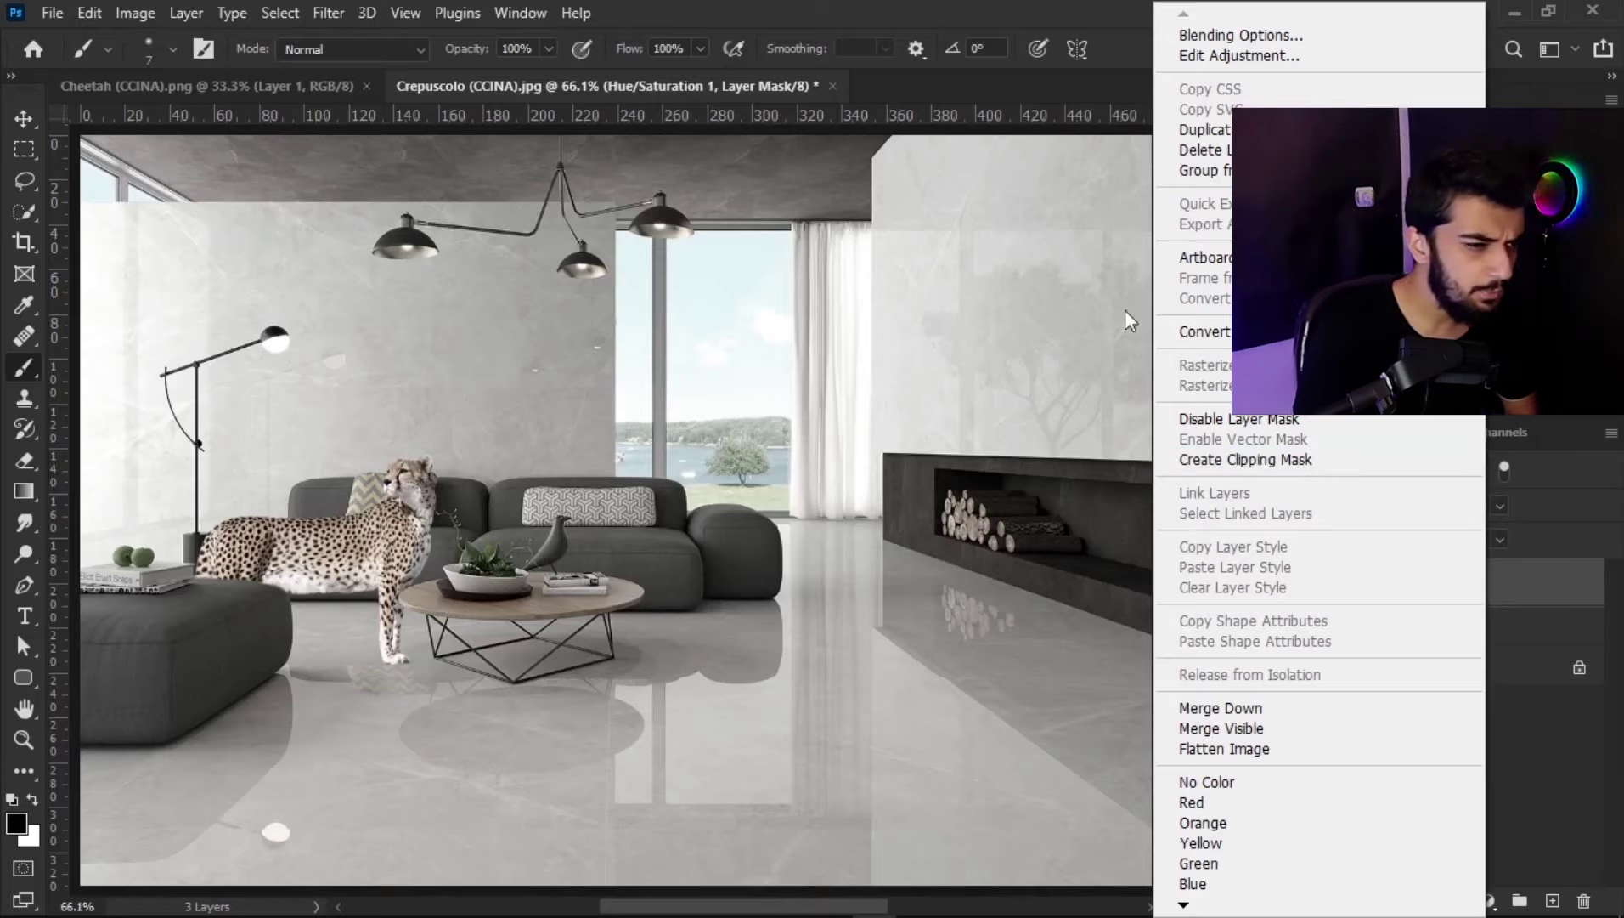
# Step: Clip the Hue/Saturation 1 layer to the cheetah's Layer 1 with Create Clipping Mask
pyautogui.click(995, 1)
pyautogui.hotkey('ctrl', '2')
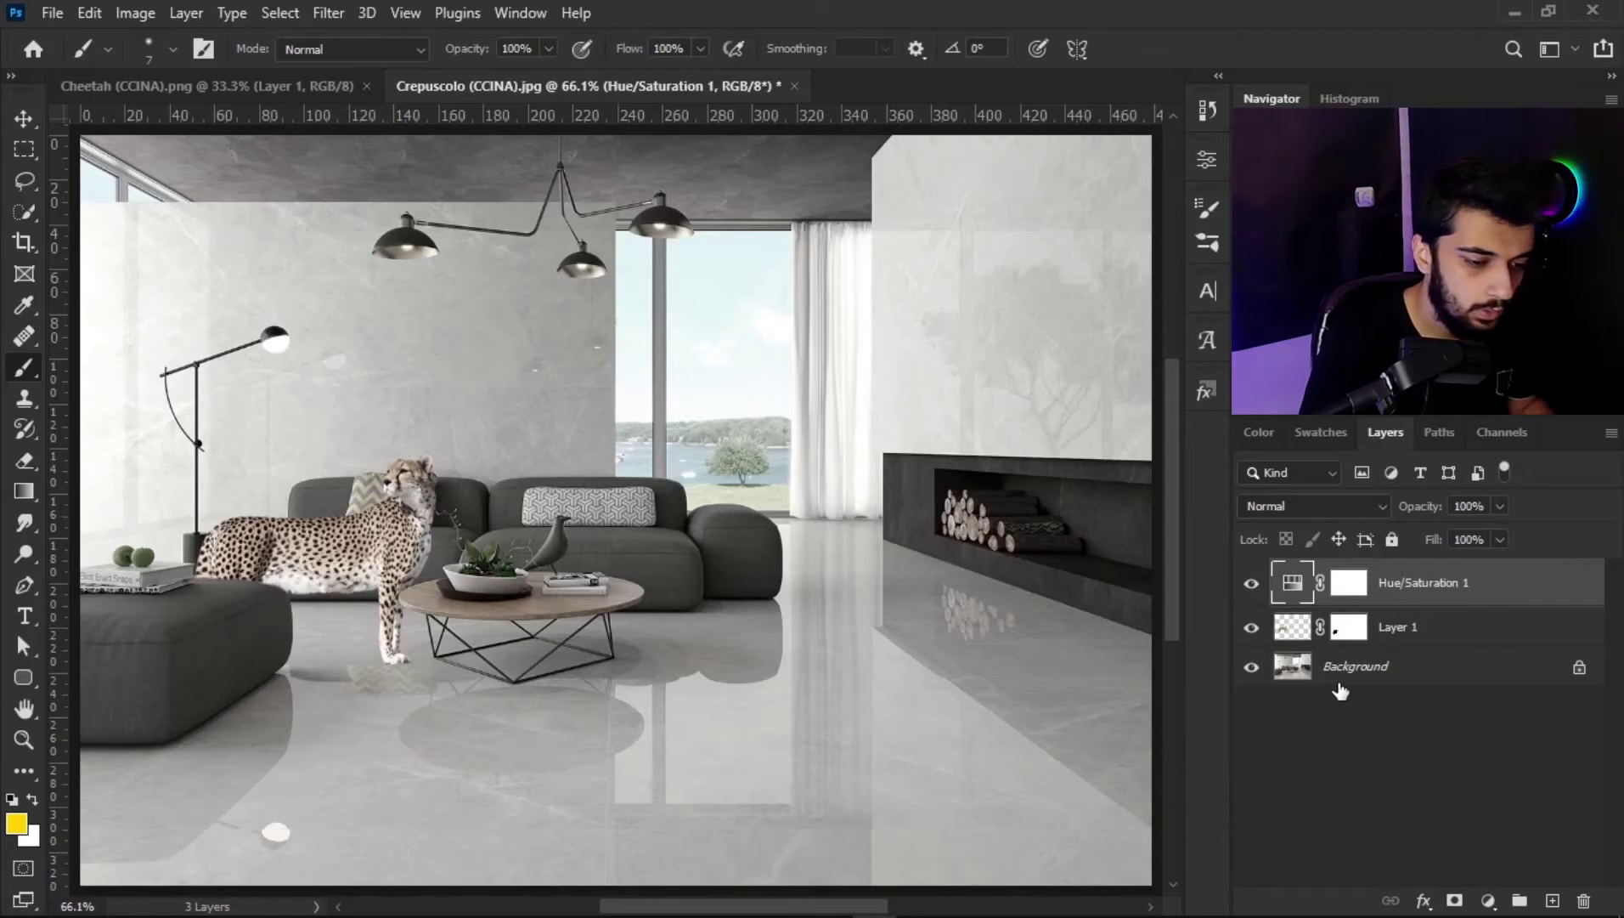
pyautogui.rightClick(1422, 583)
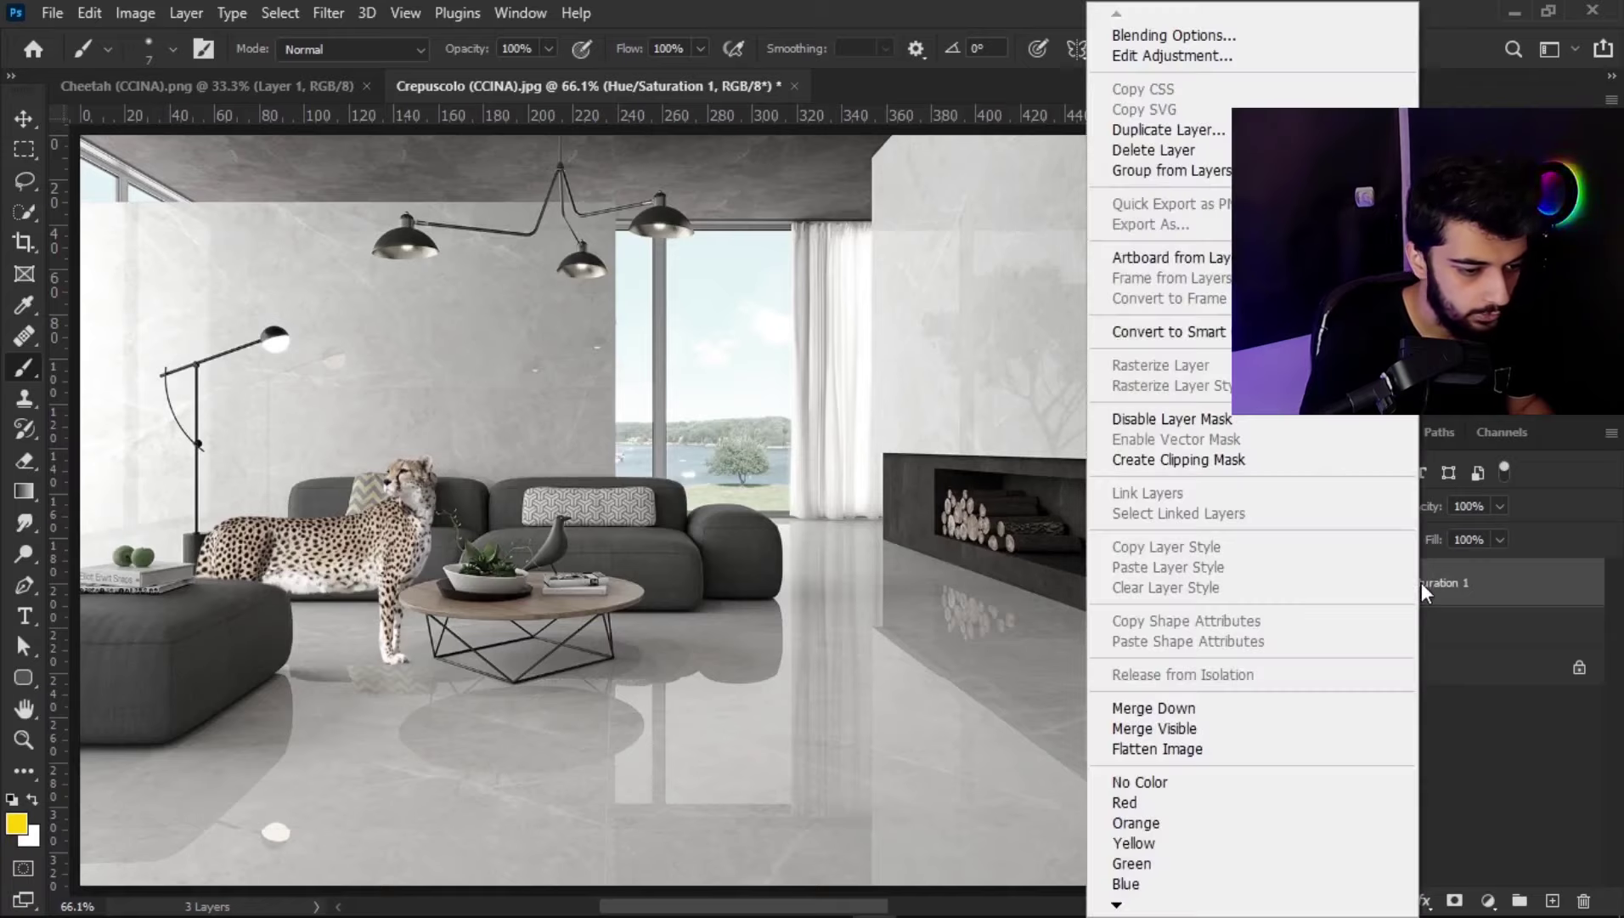
pyautogui.click(1256, 459)
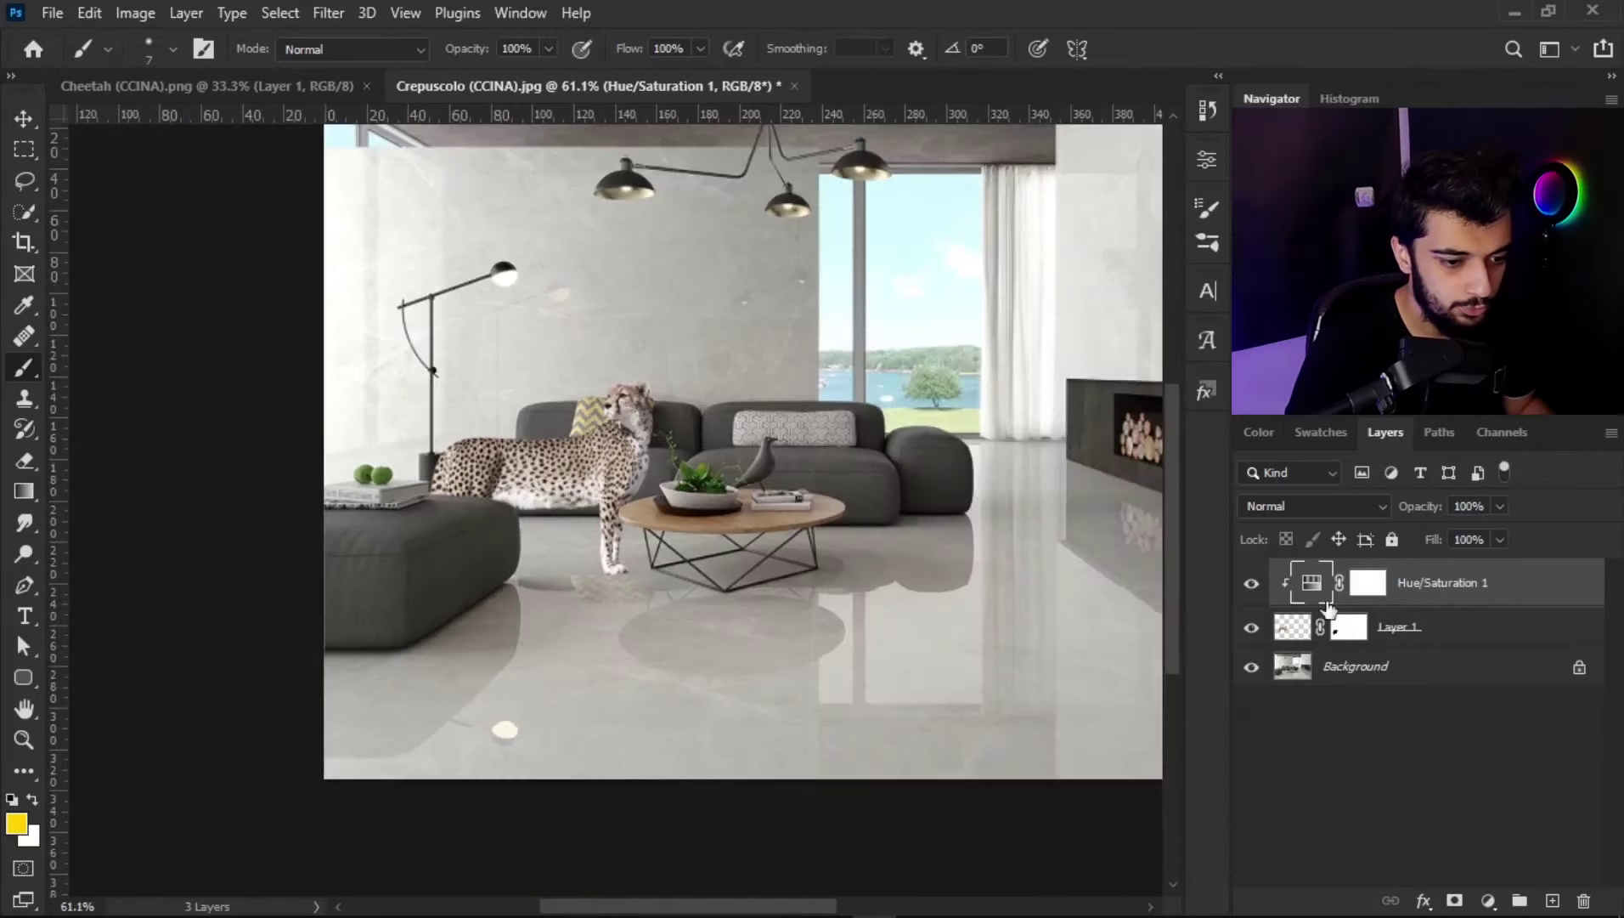
pyautogui.click(1451, 639)
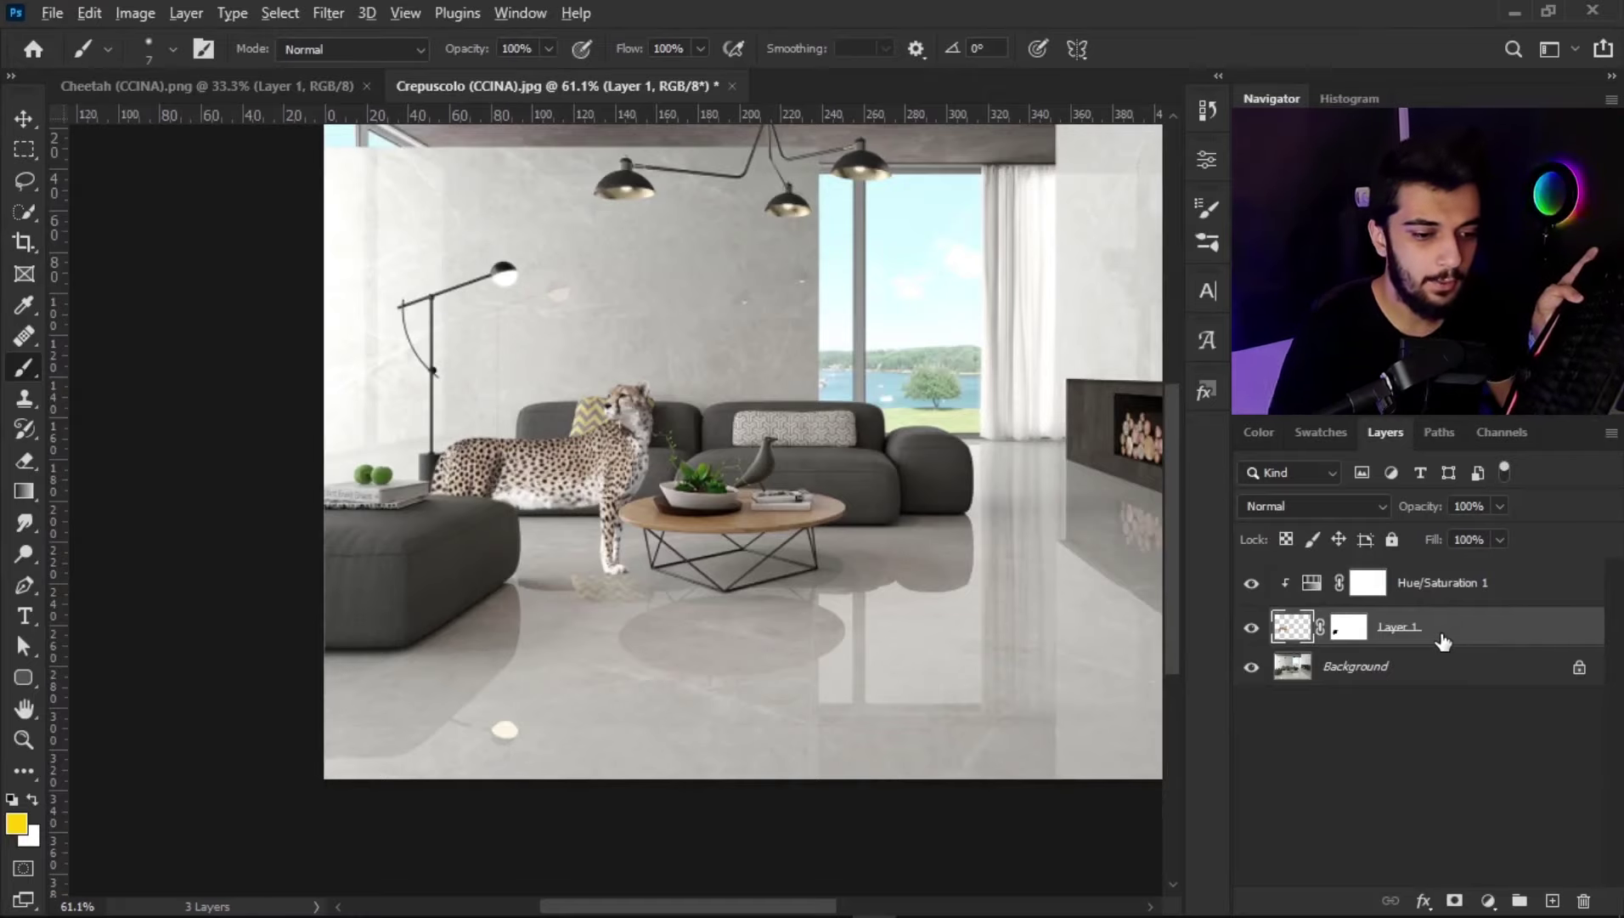
pyautogui.moveTo(1443, 641); pyautogui.dragTo(1435, 577)
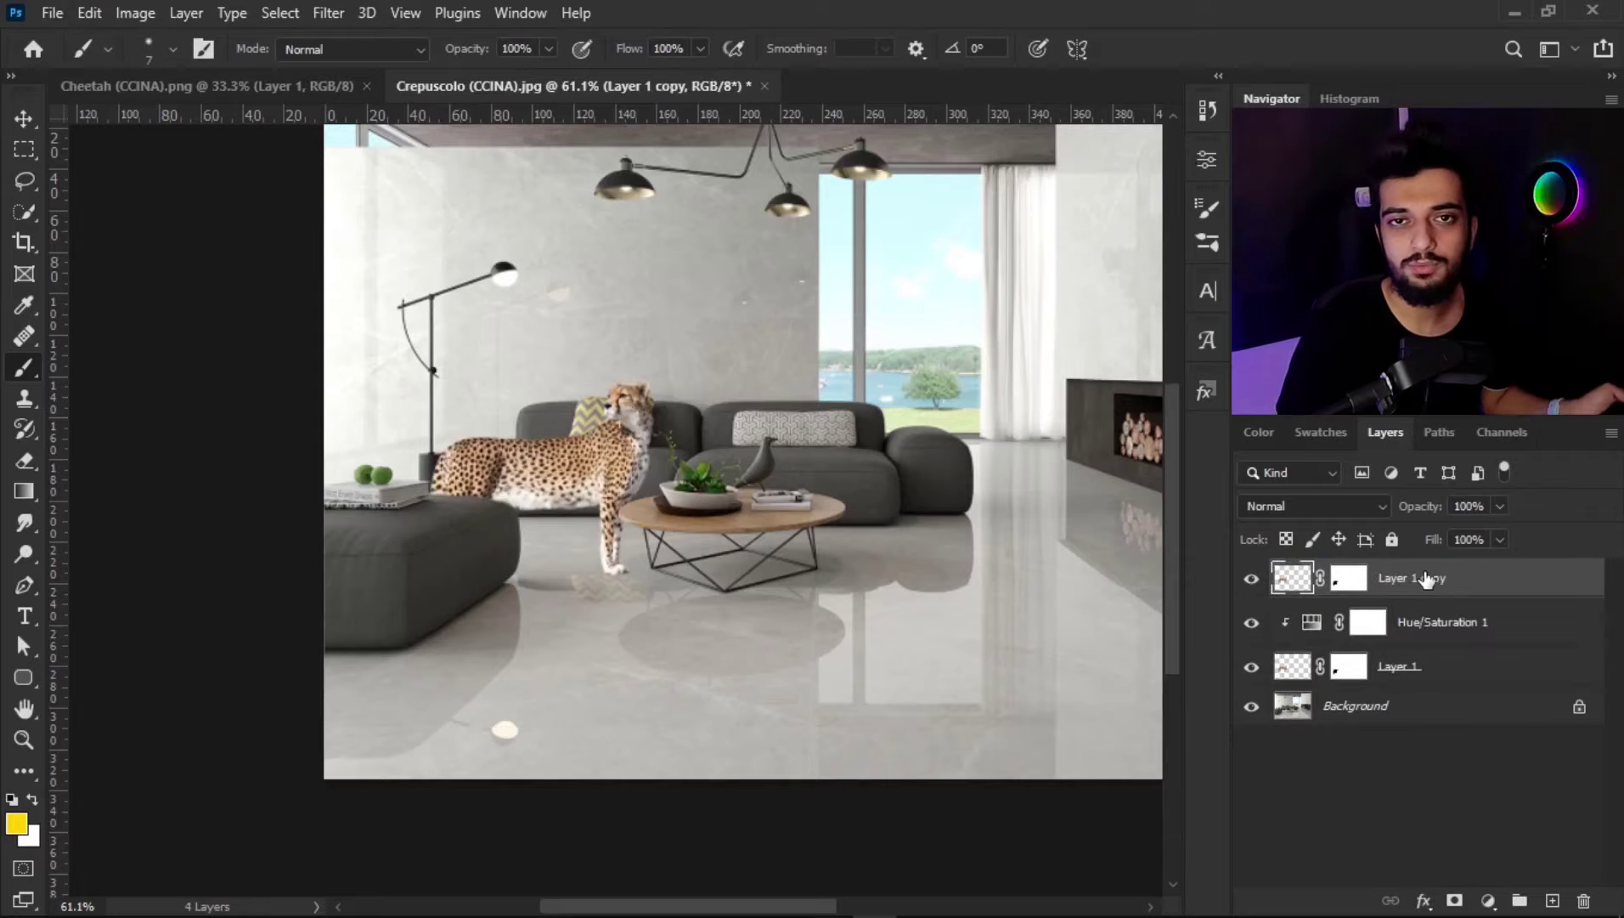
pyautogui.click(25, 117)
pyautogui.moveTo(548, 471)
pyautogui.mouseDown()
pyautogui.moveTo(883, 445)
pyautogui.moveTo(934, 361)
pyautogui.mouseUp()
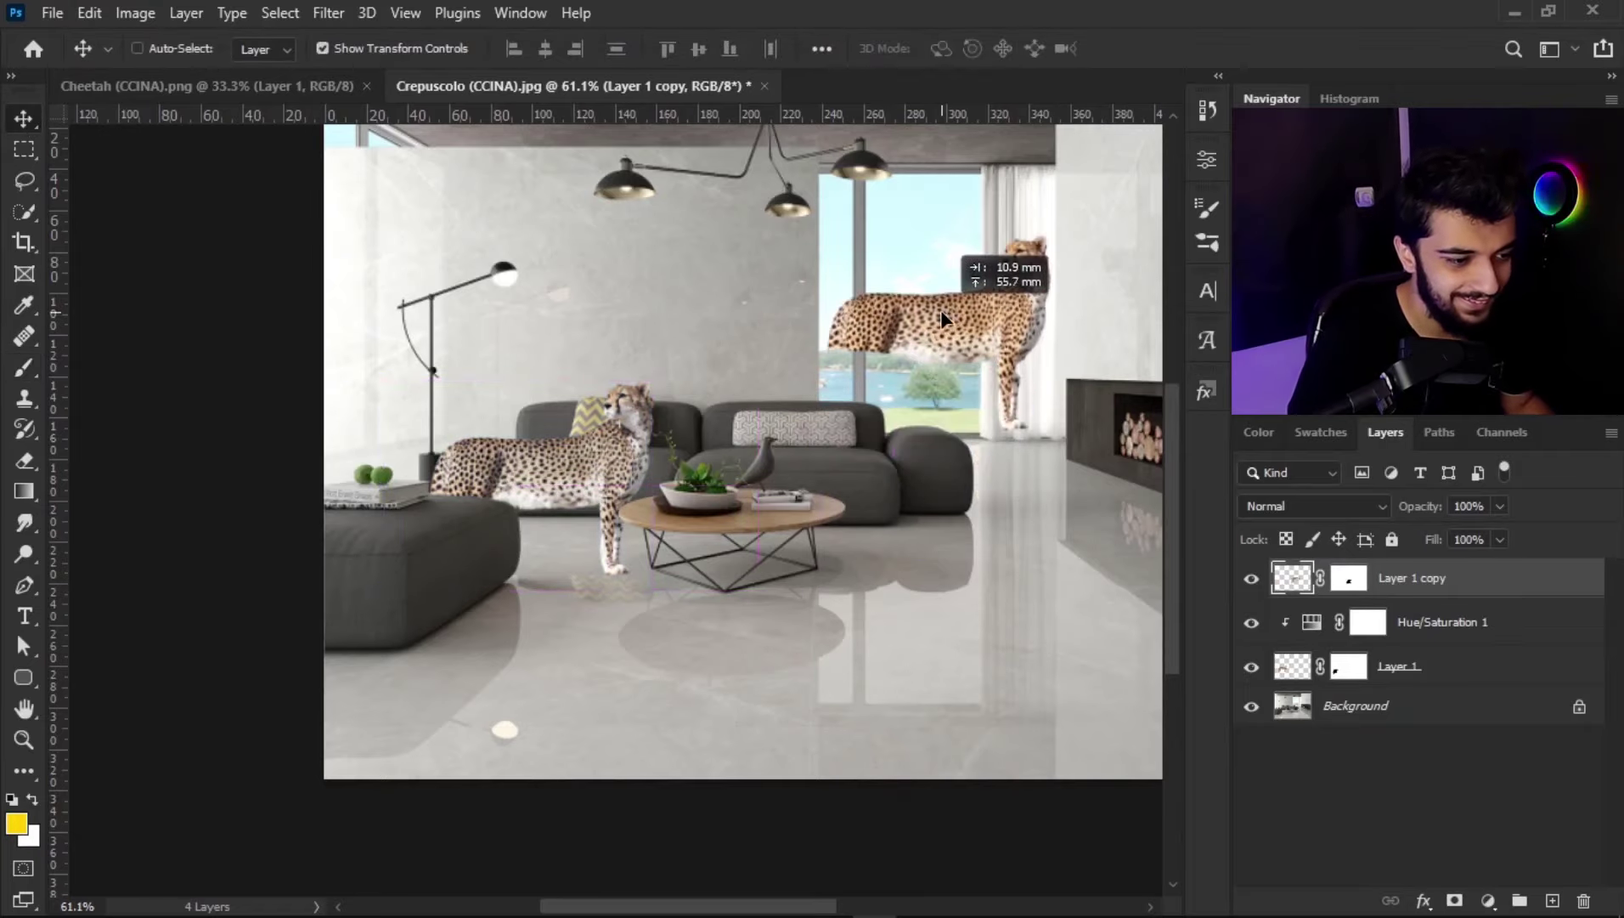
pyautogui.moveTo(935, 361); pyautogui.dragTo(892, 374)
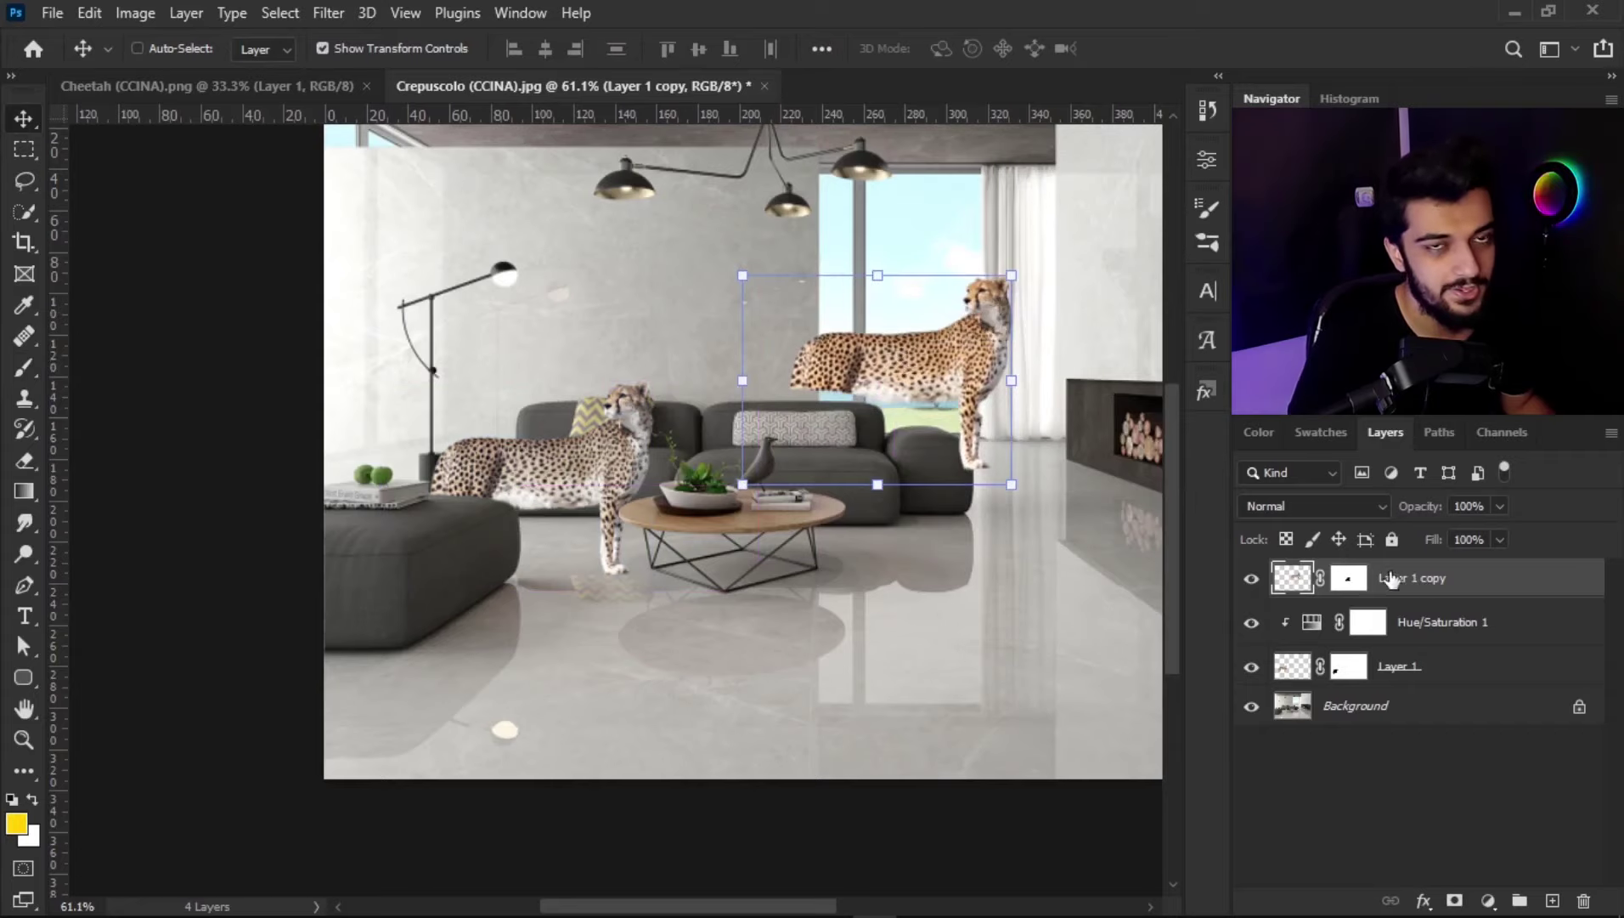
pyautogui.scroll(3, 849, 383)
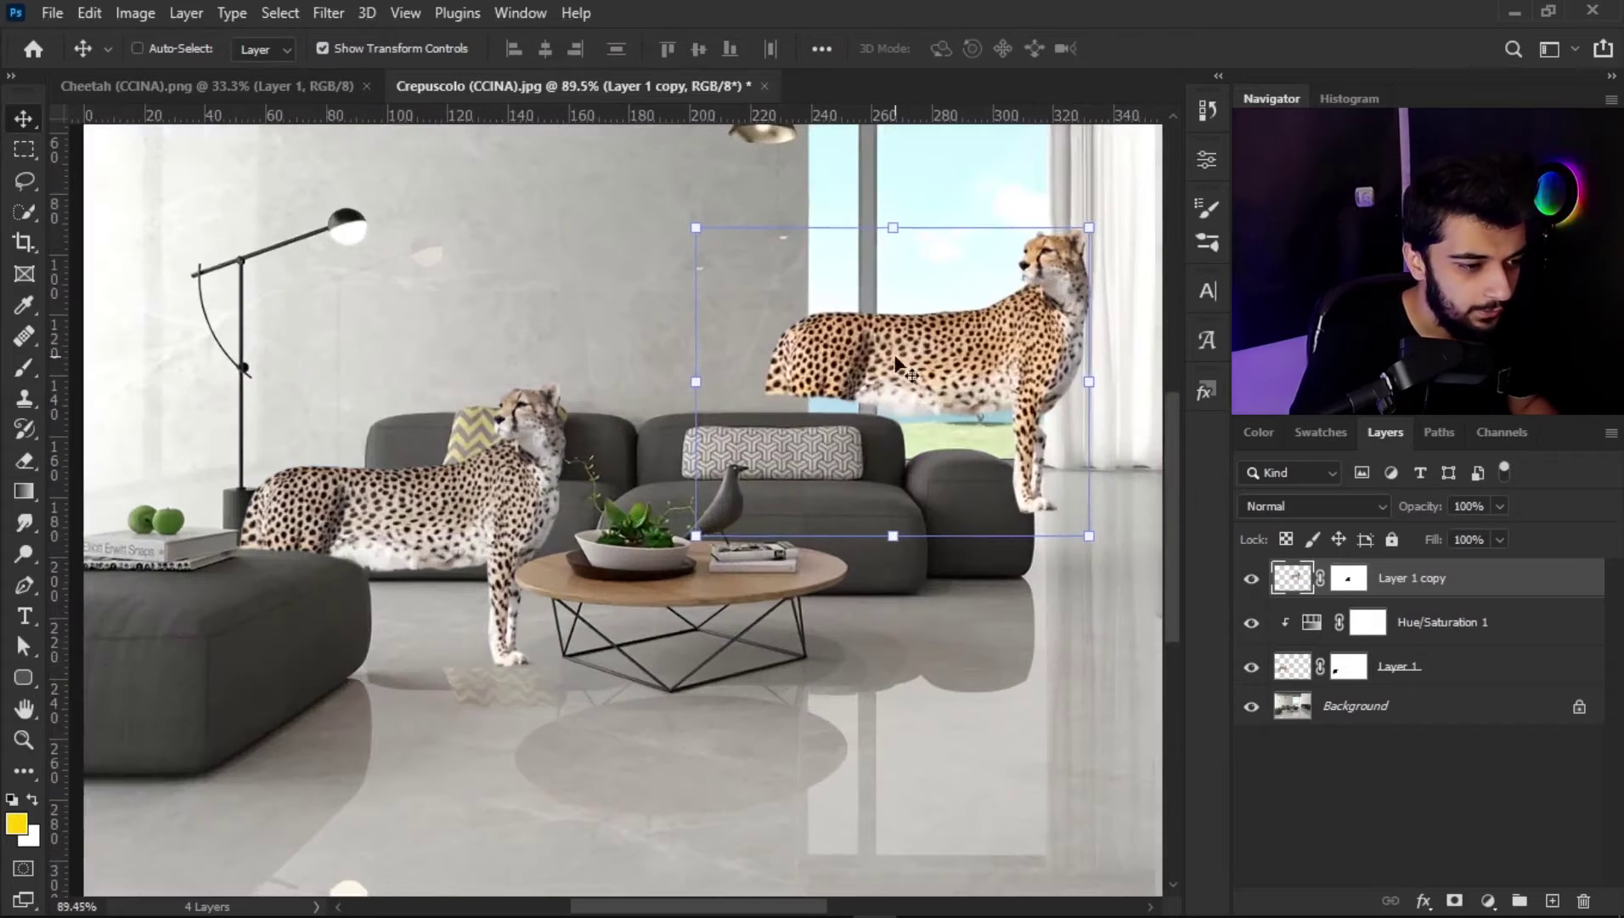
pyautogui.click(1470, 629)
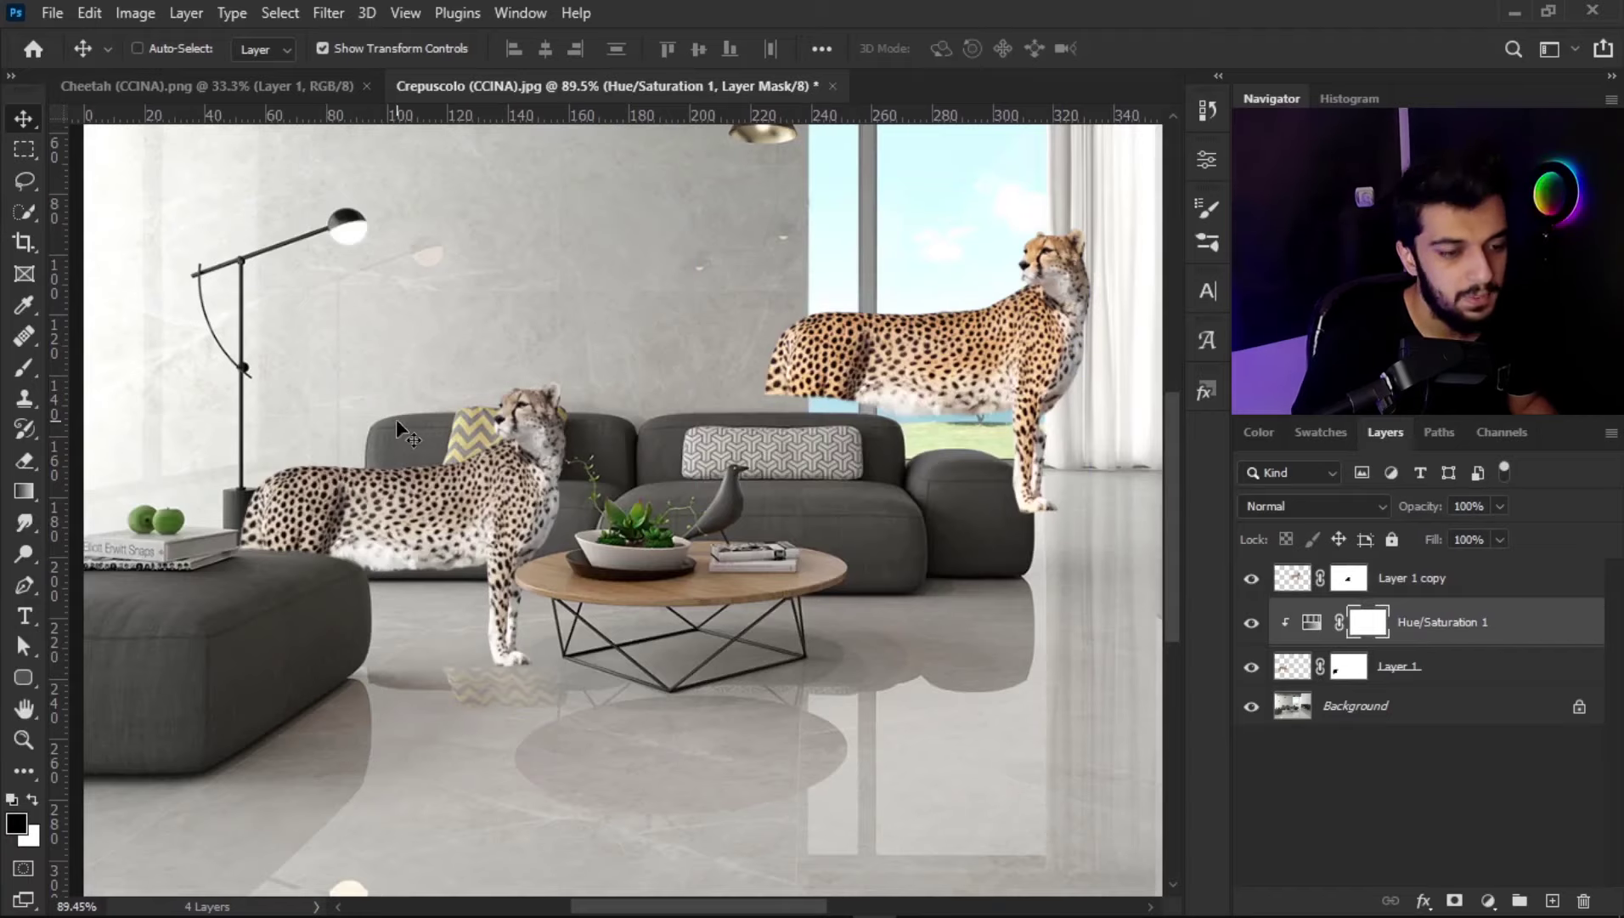
pyautogui.click(1443, 600)
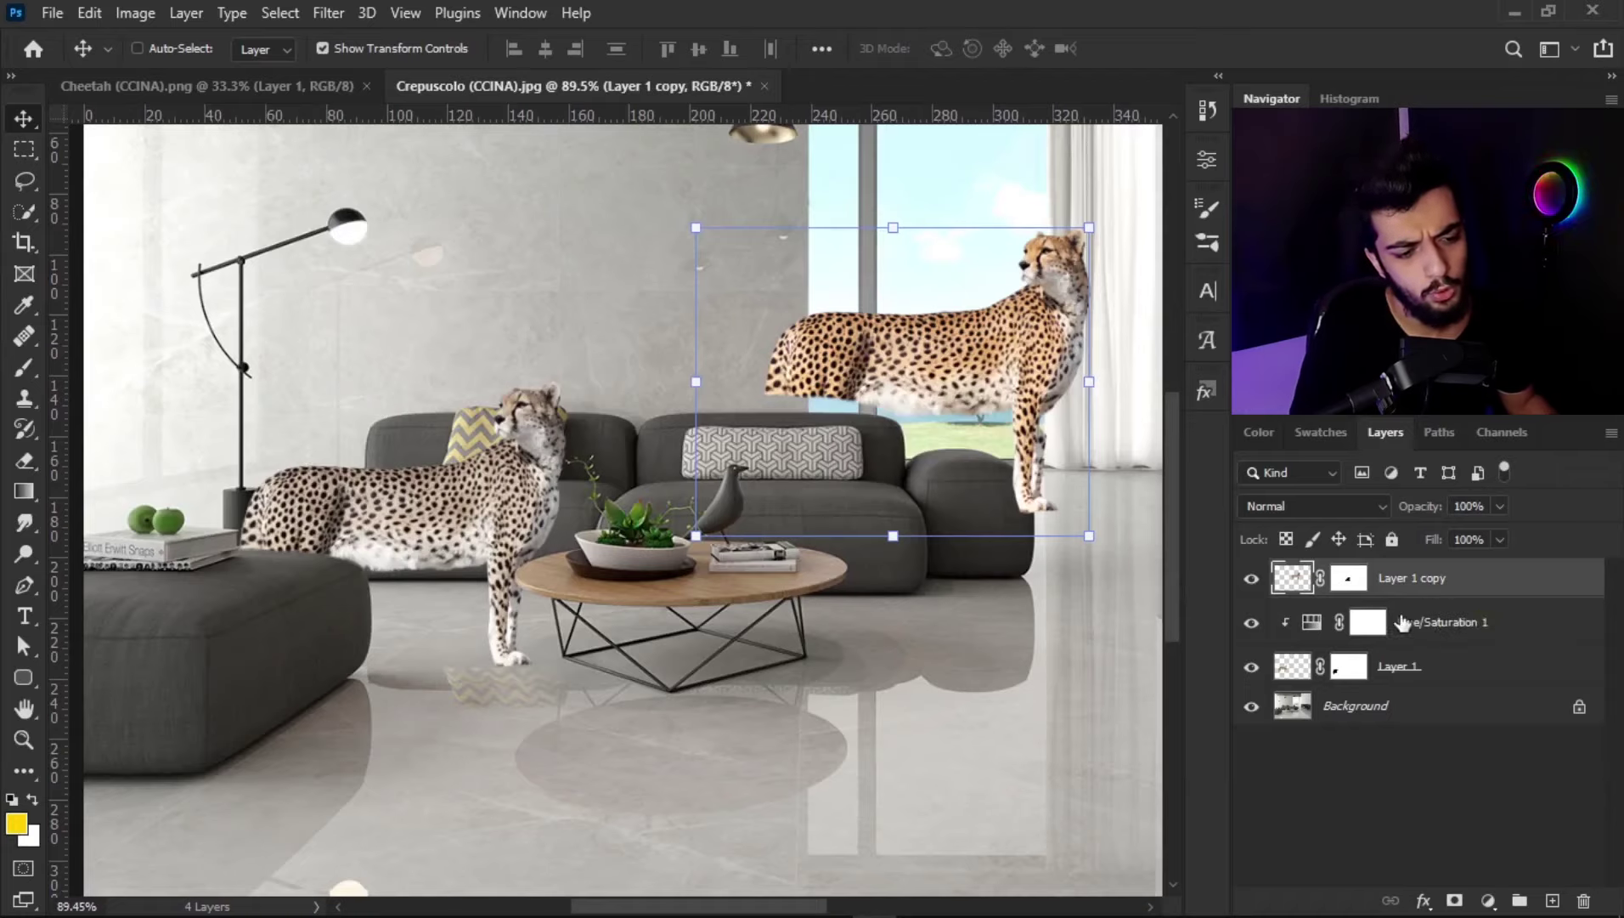
pyautogui.moveTo(1487, 578); pyautogui.dragTo(1487, 711)
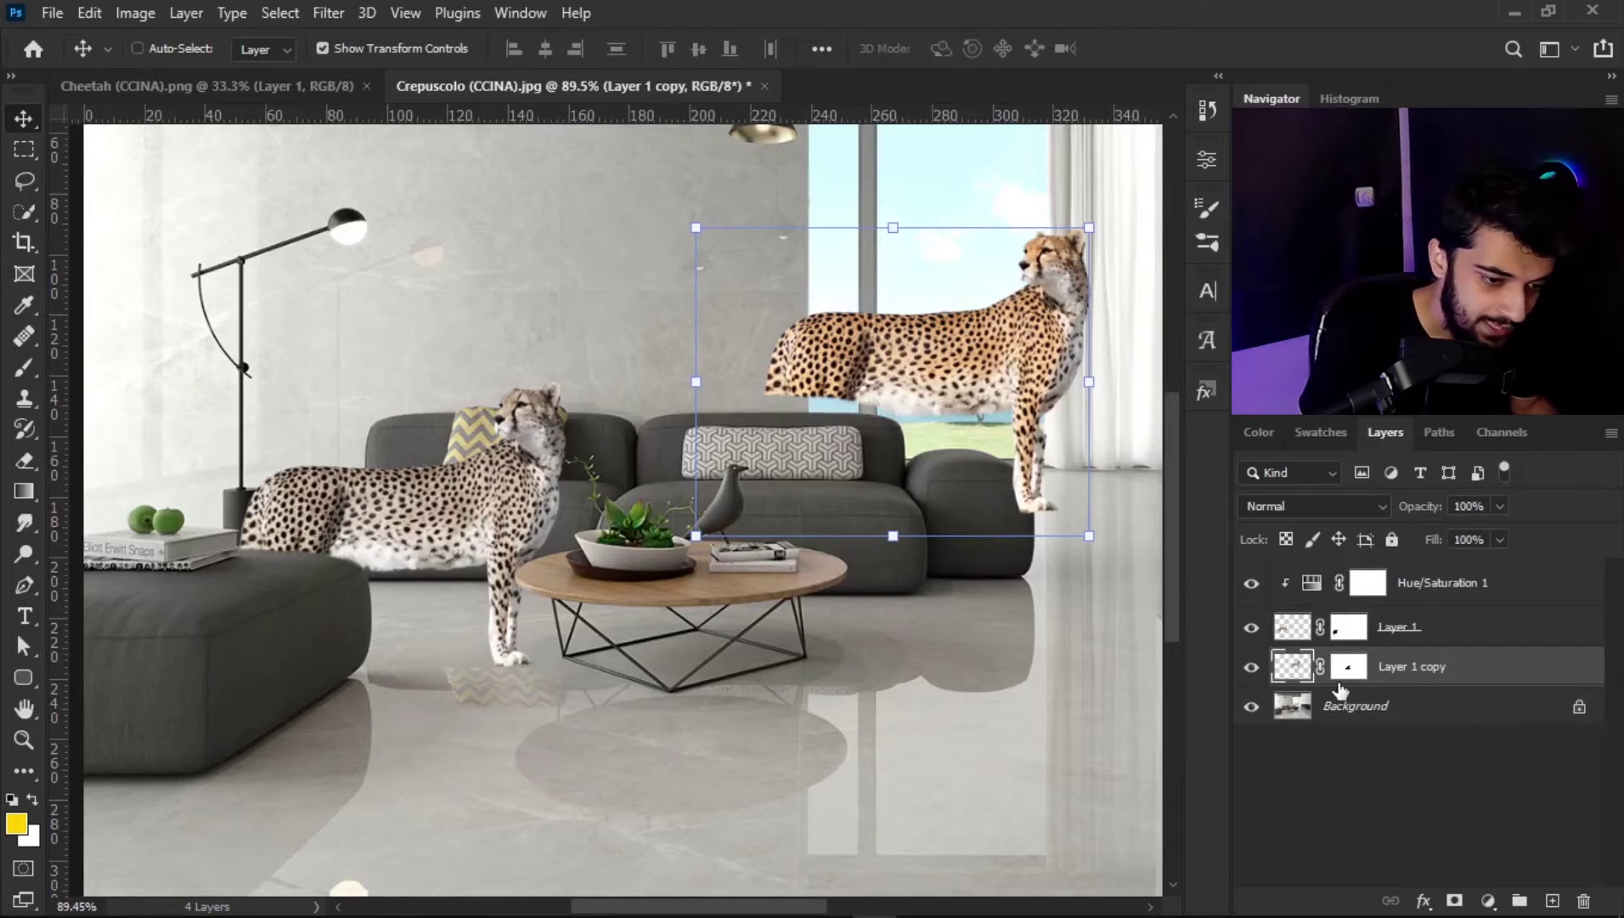
pyautogui.press('Delete')
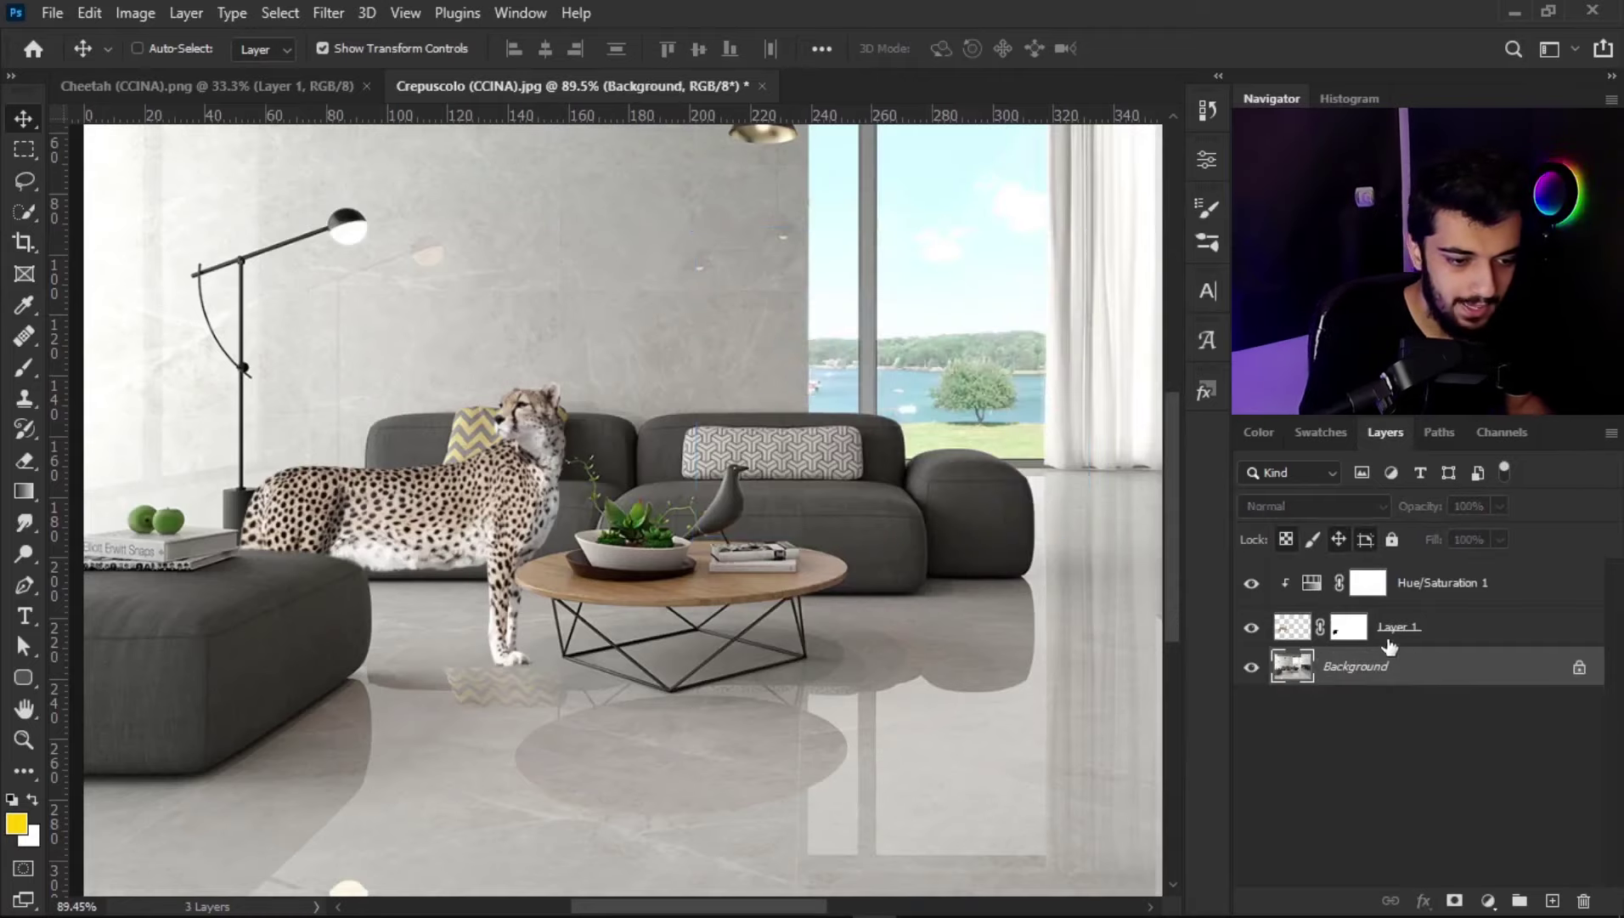
pyautogui.click(1292, 585)
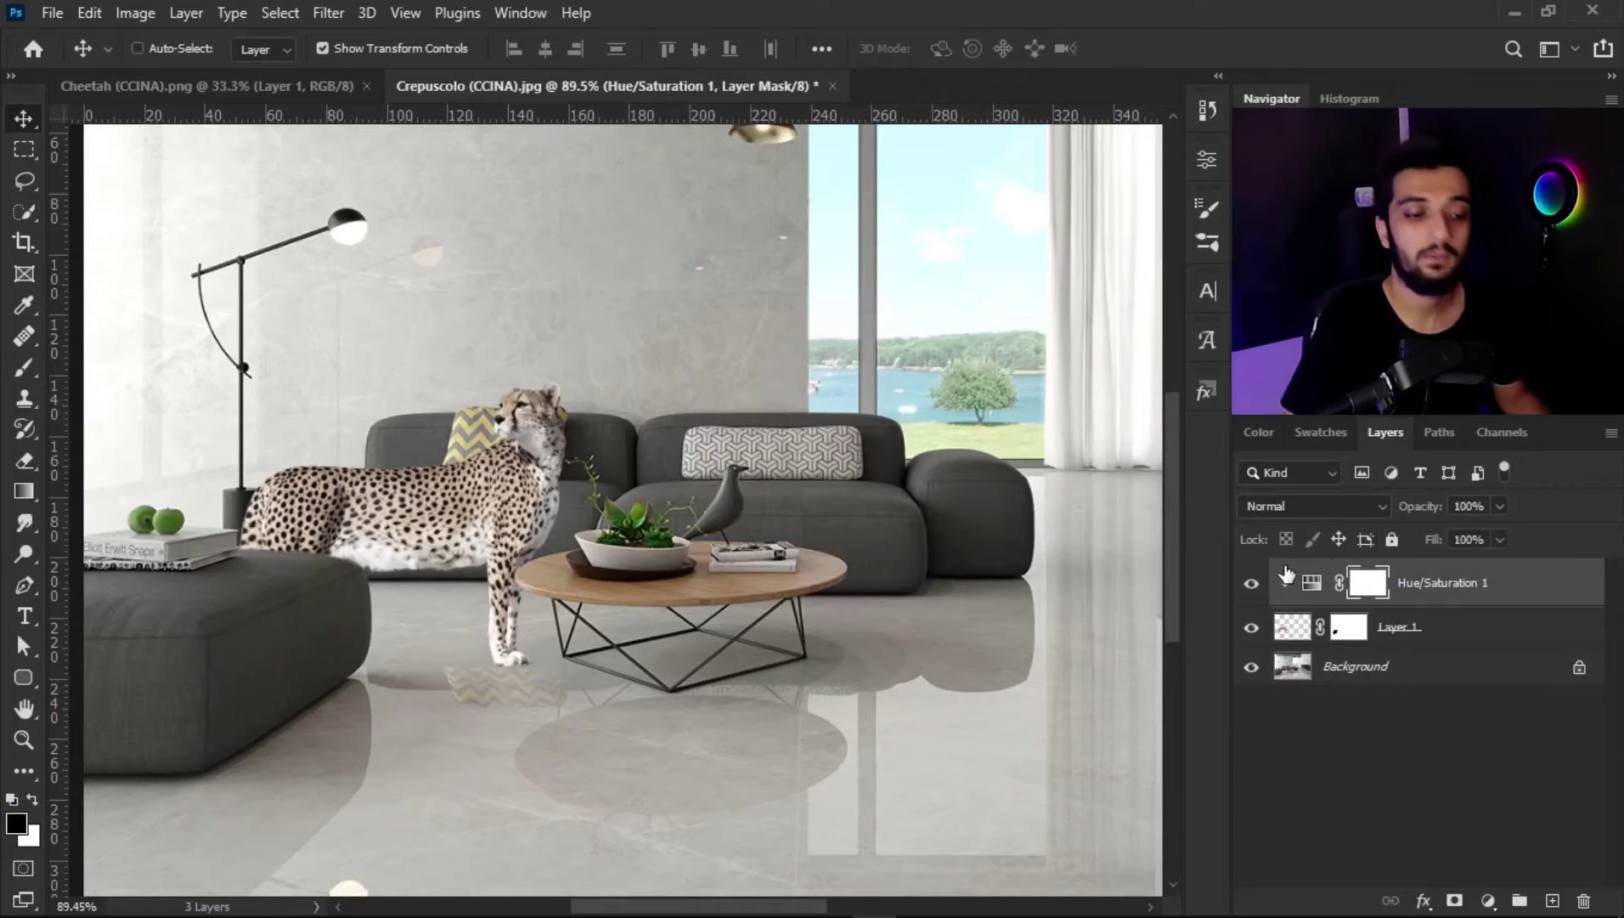
pyautogui.click(1417, 632)
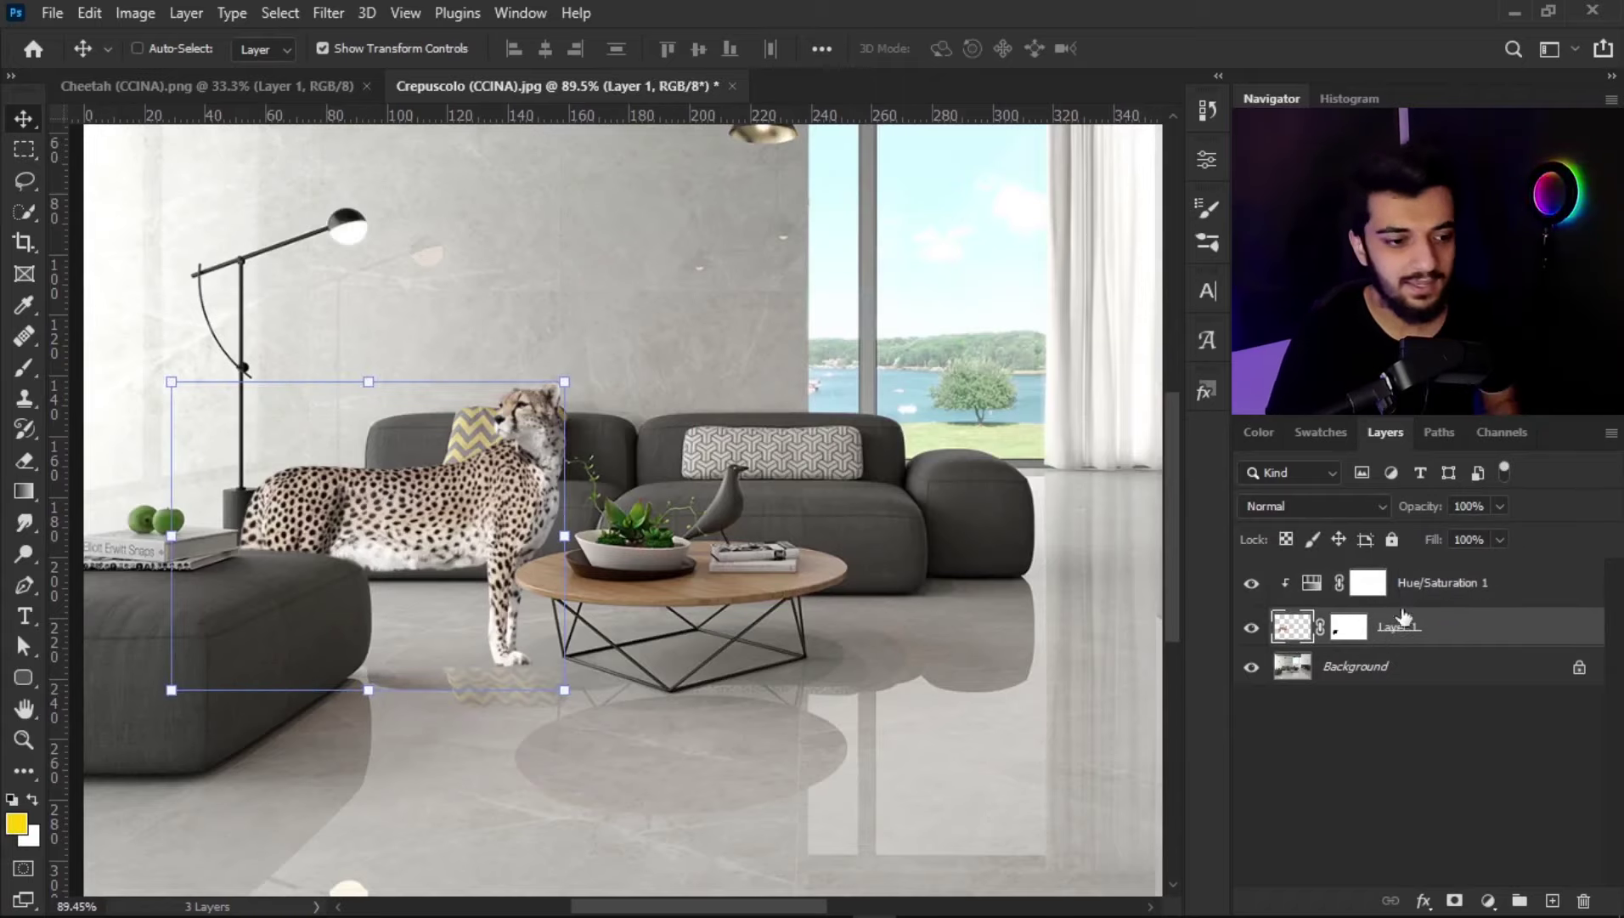
pyautogui.click(1416, 586)
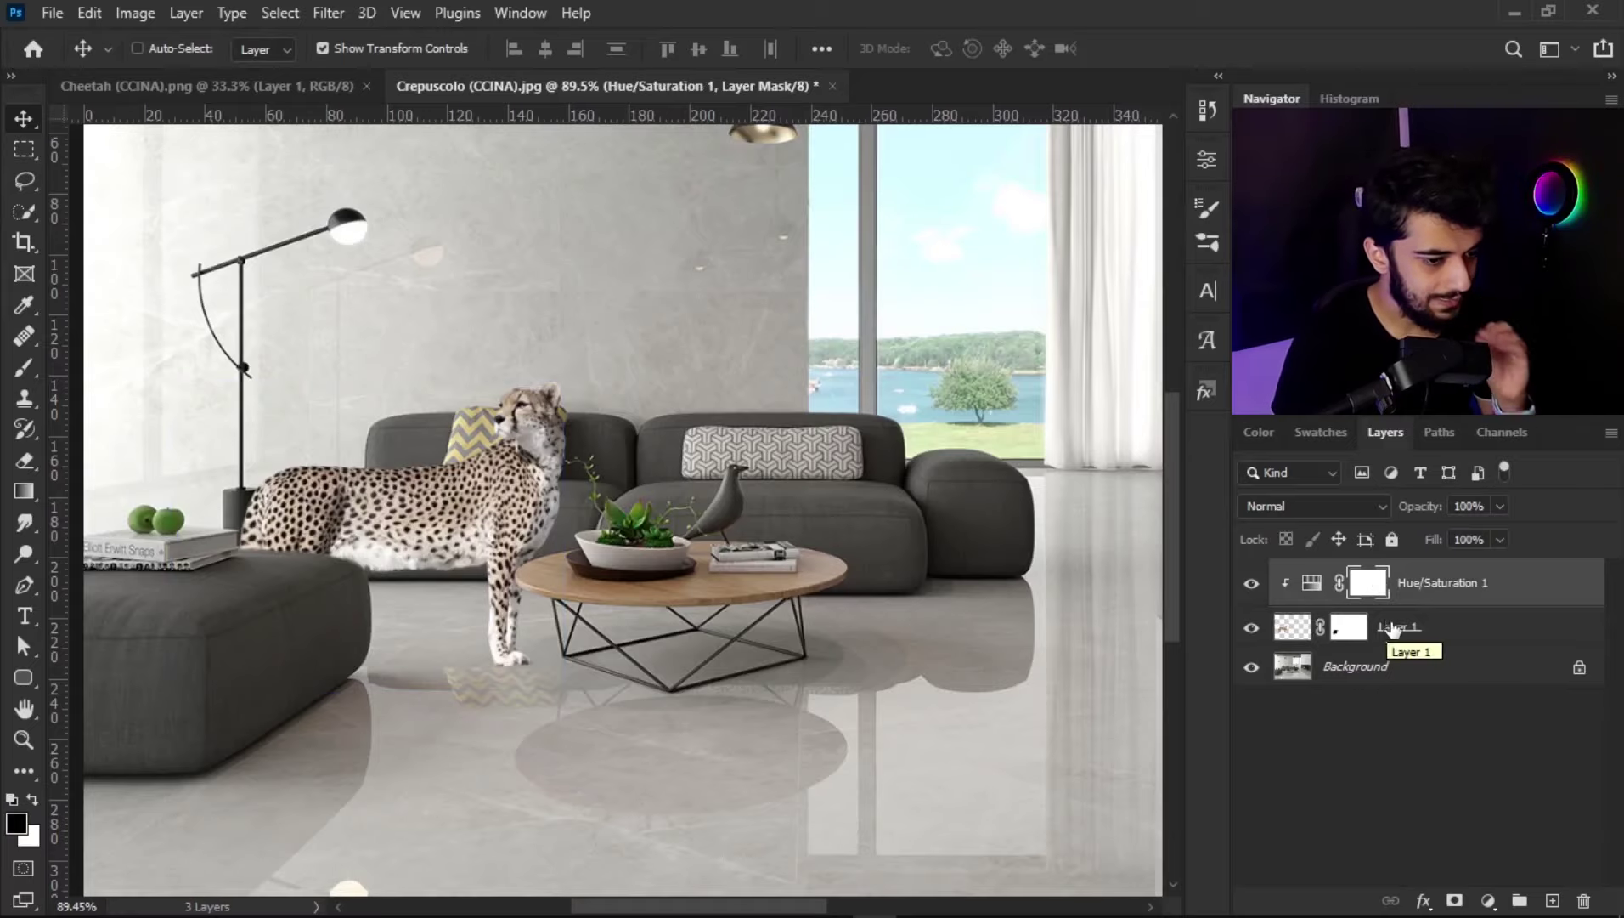
pyautogui.scroll(3, 422, 527)
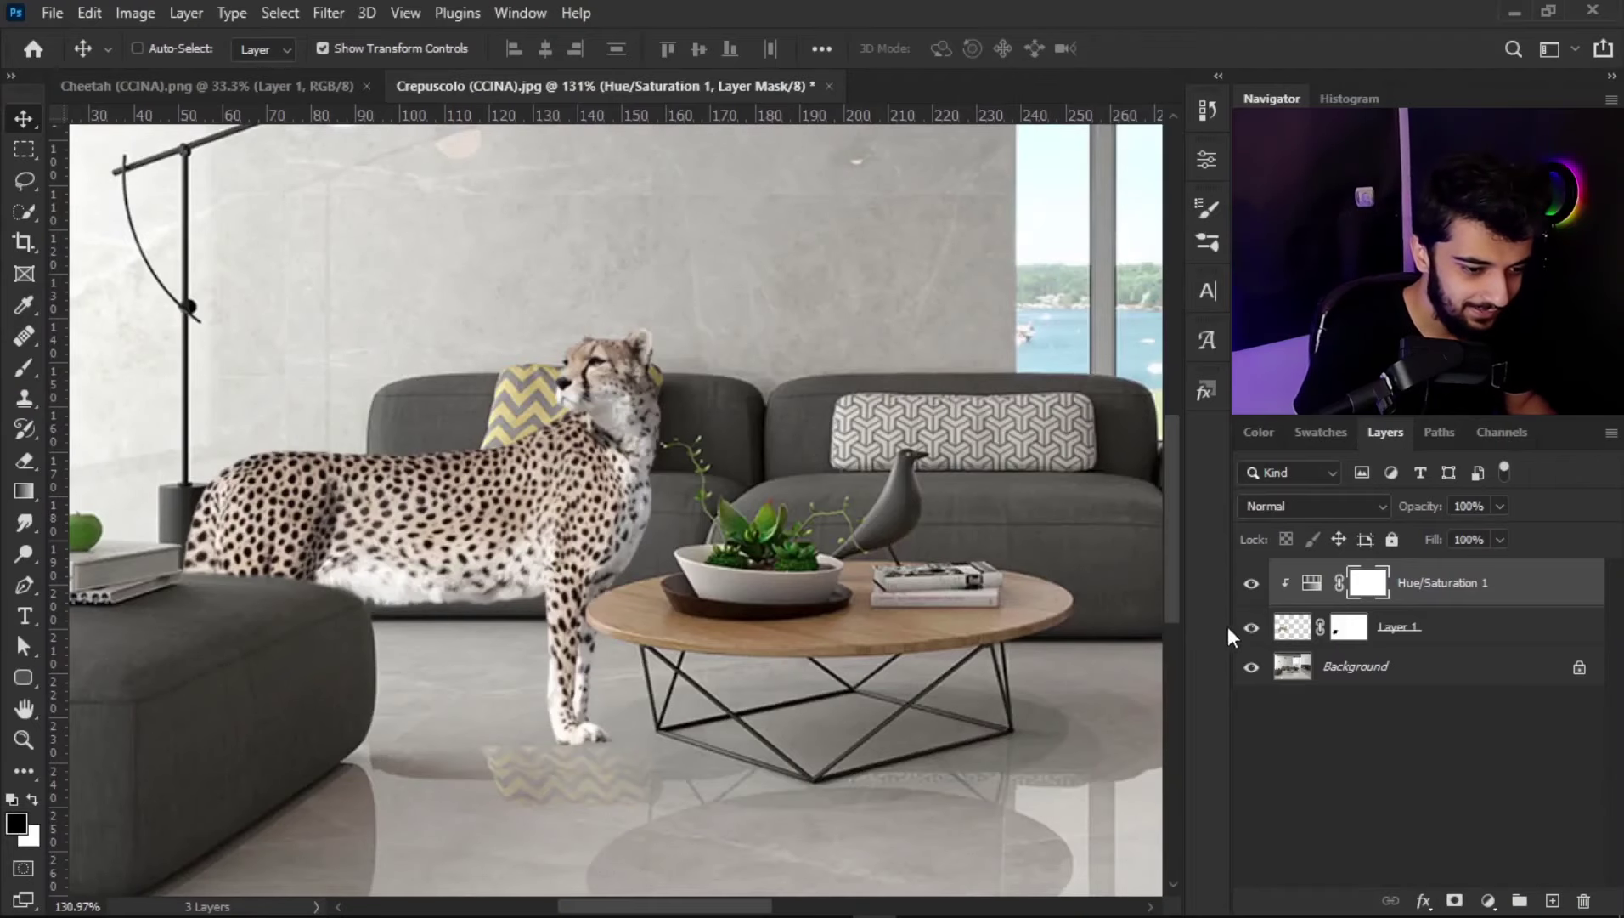
pyautogui.keyDown('ctrl'); pyautogui.click(1291, 632); pyautogui.keyUp('ctrl')
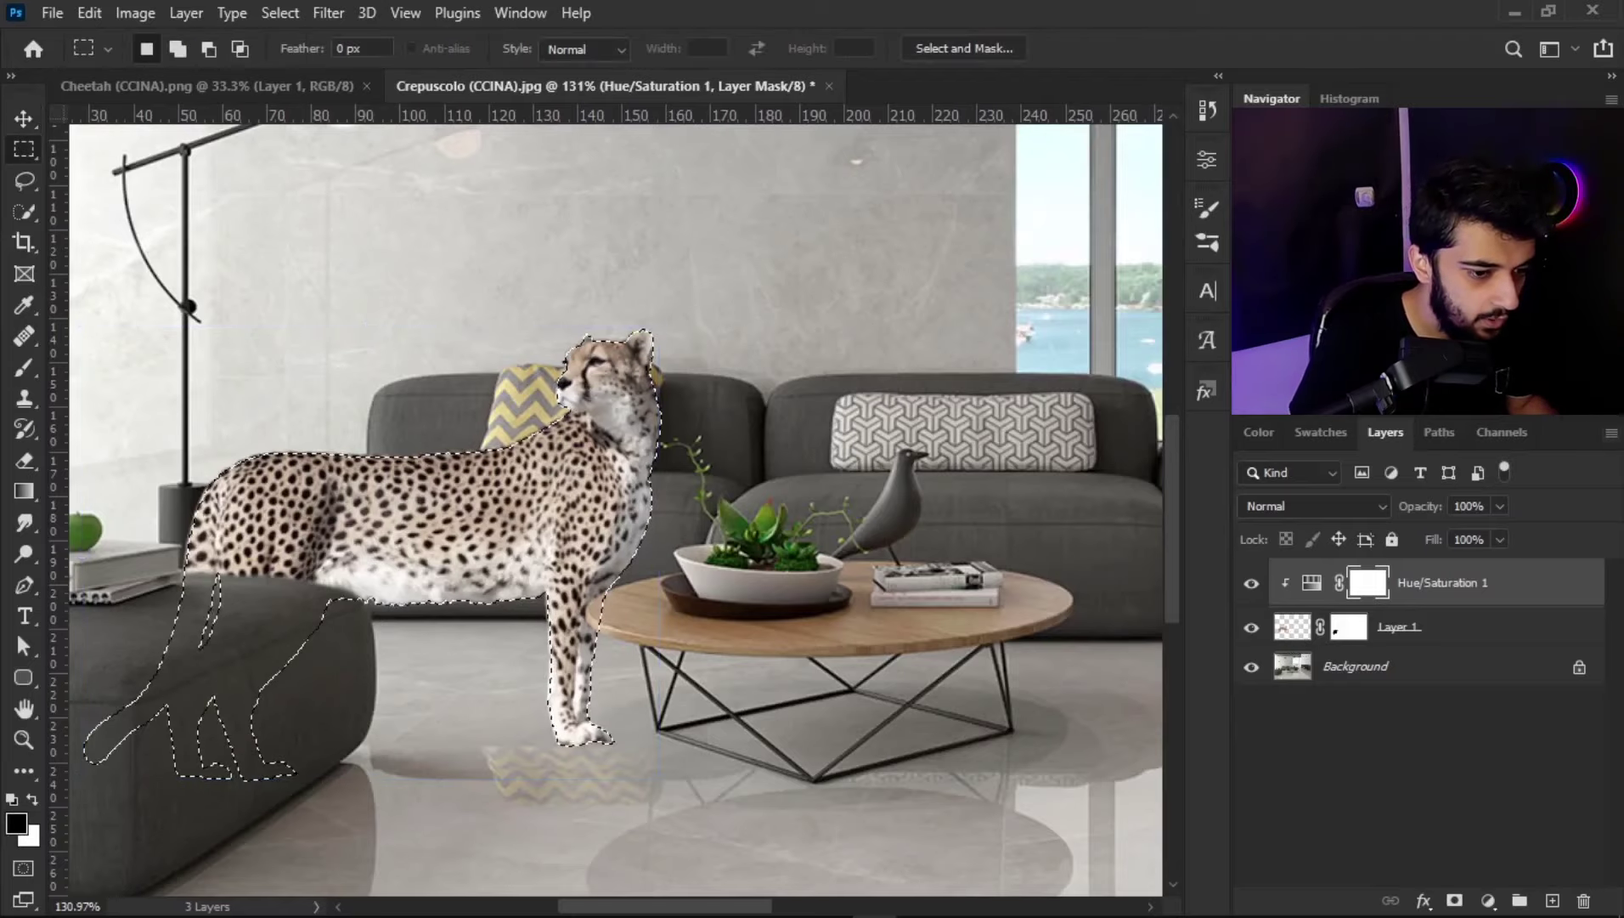
pyautogui.click(1312, 582)
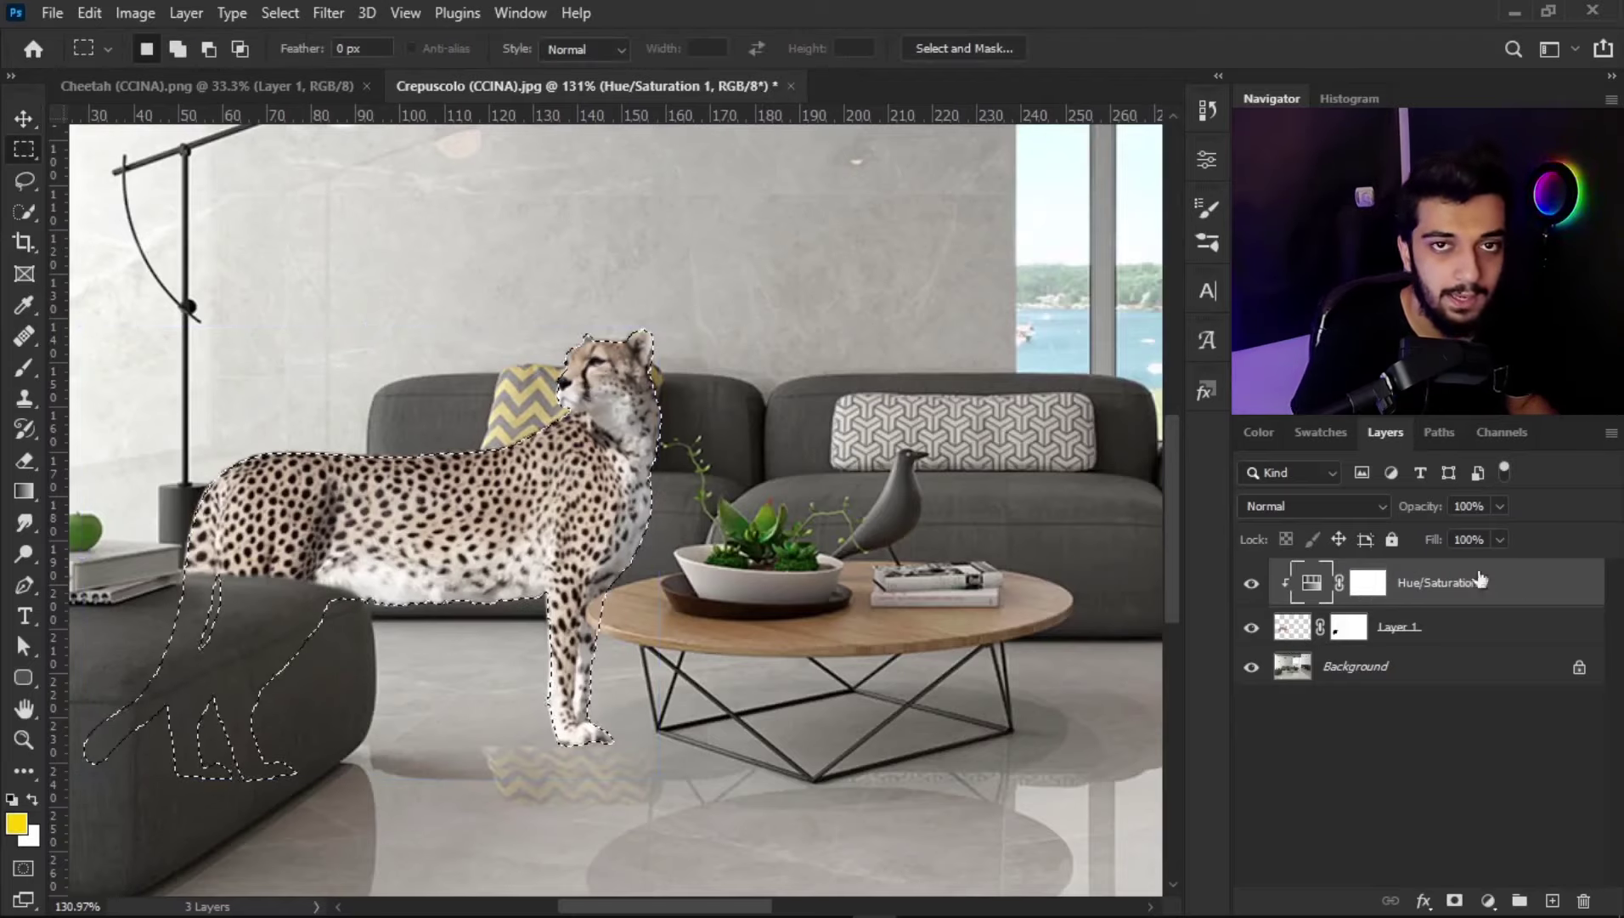
pyautogui.scroll(3, 514, 470)
pyautogui.scroll(-2, 514, 470)
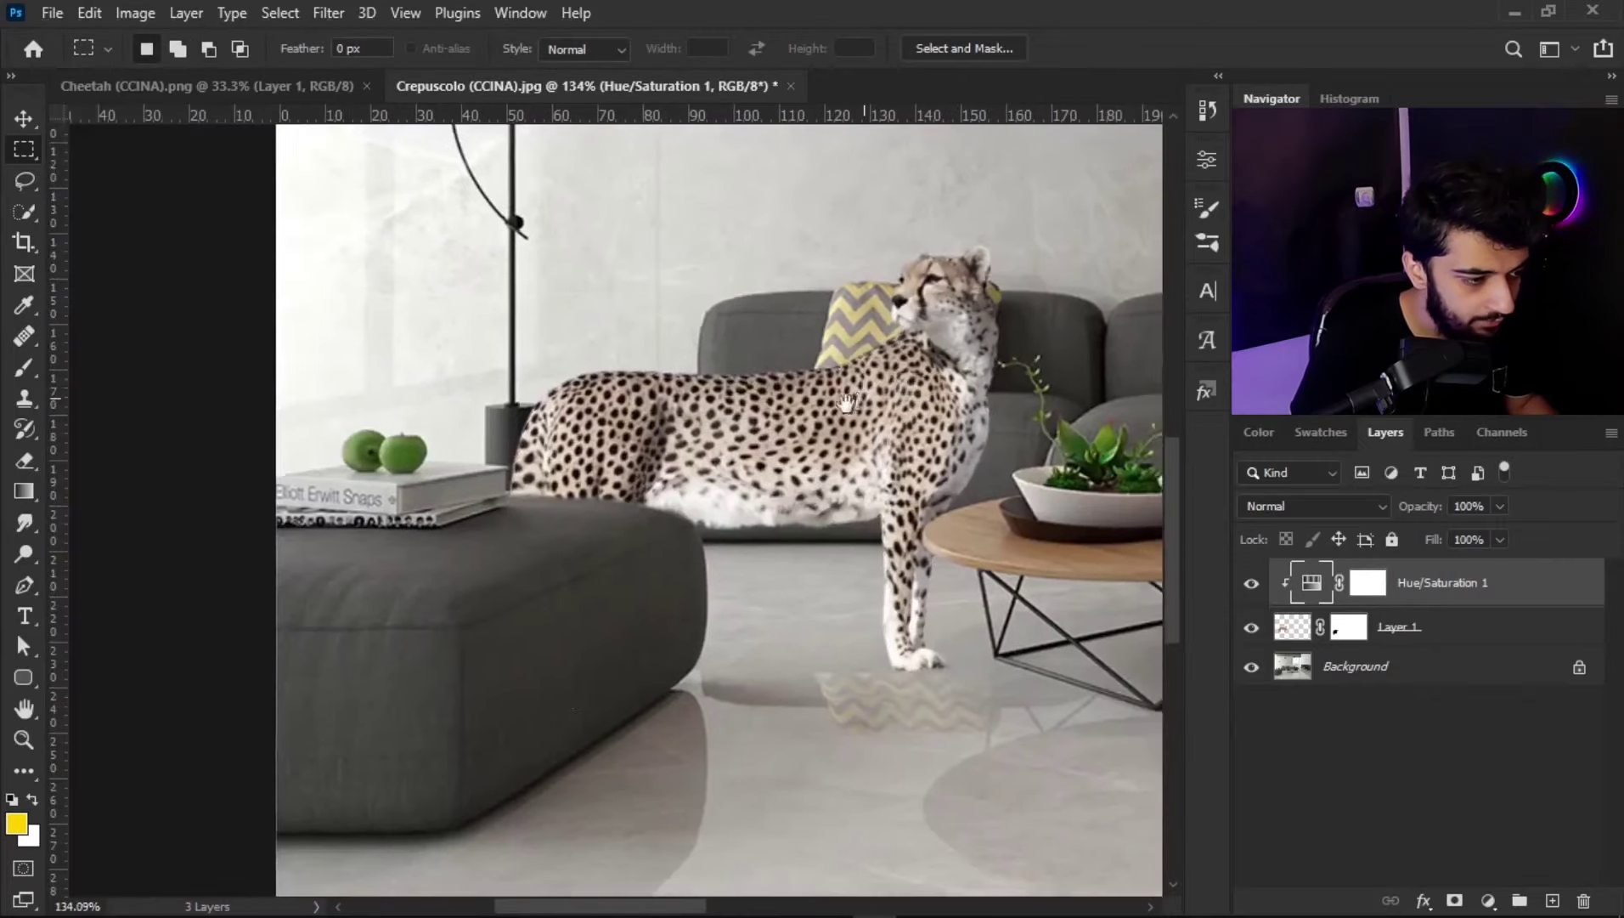
pyautogui.scroll(3, 1102, 403)
pyautogui.scroll(-2, 1102, 403)
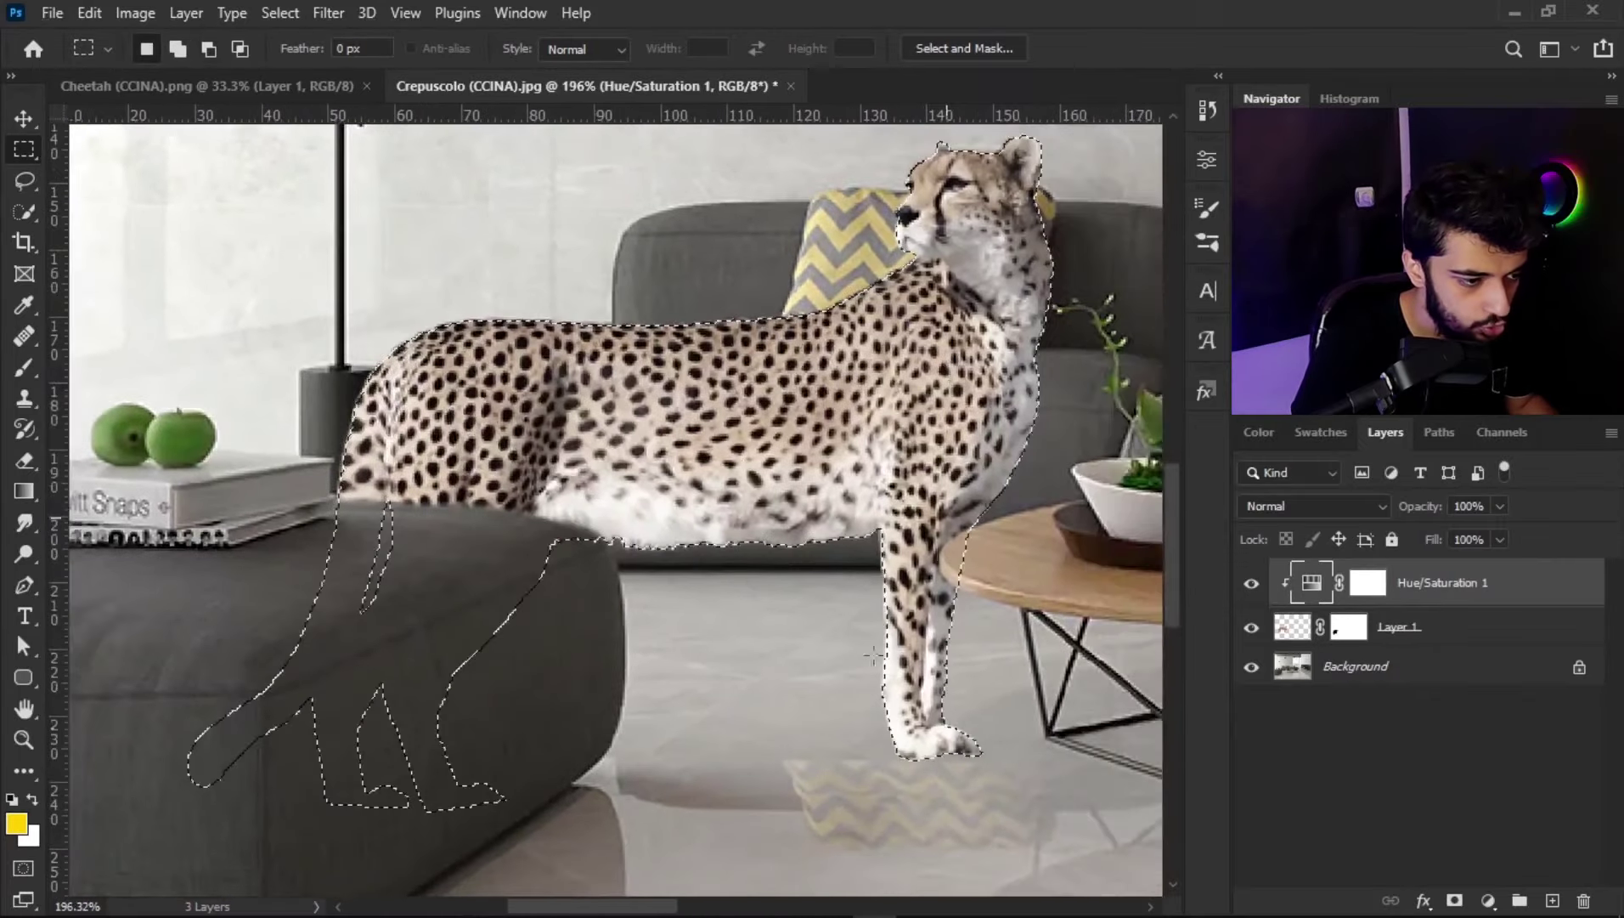
pyautogui.scroll(-2, 1096, 416)
pyautogui.scroll(-2, 1090, 430)
pyautogui.hotkey('ctrl', 'd')
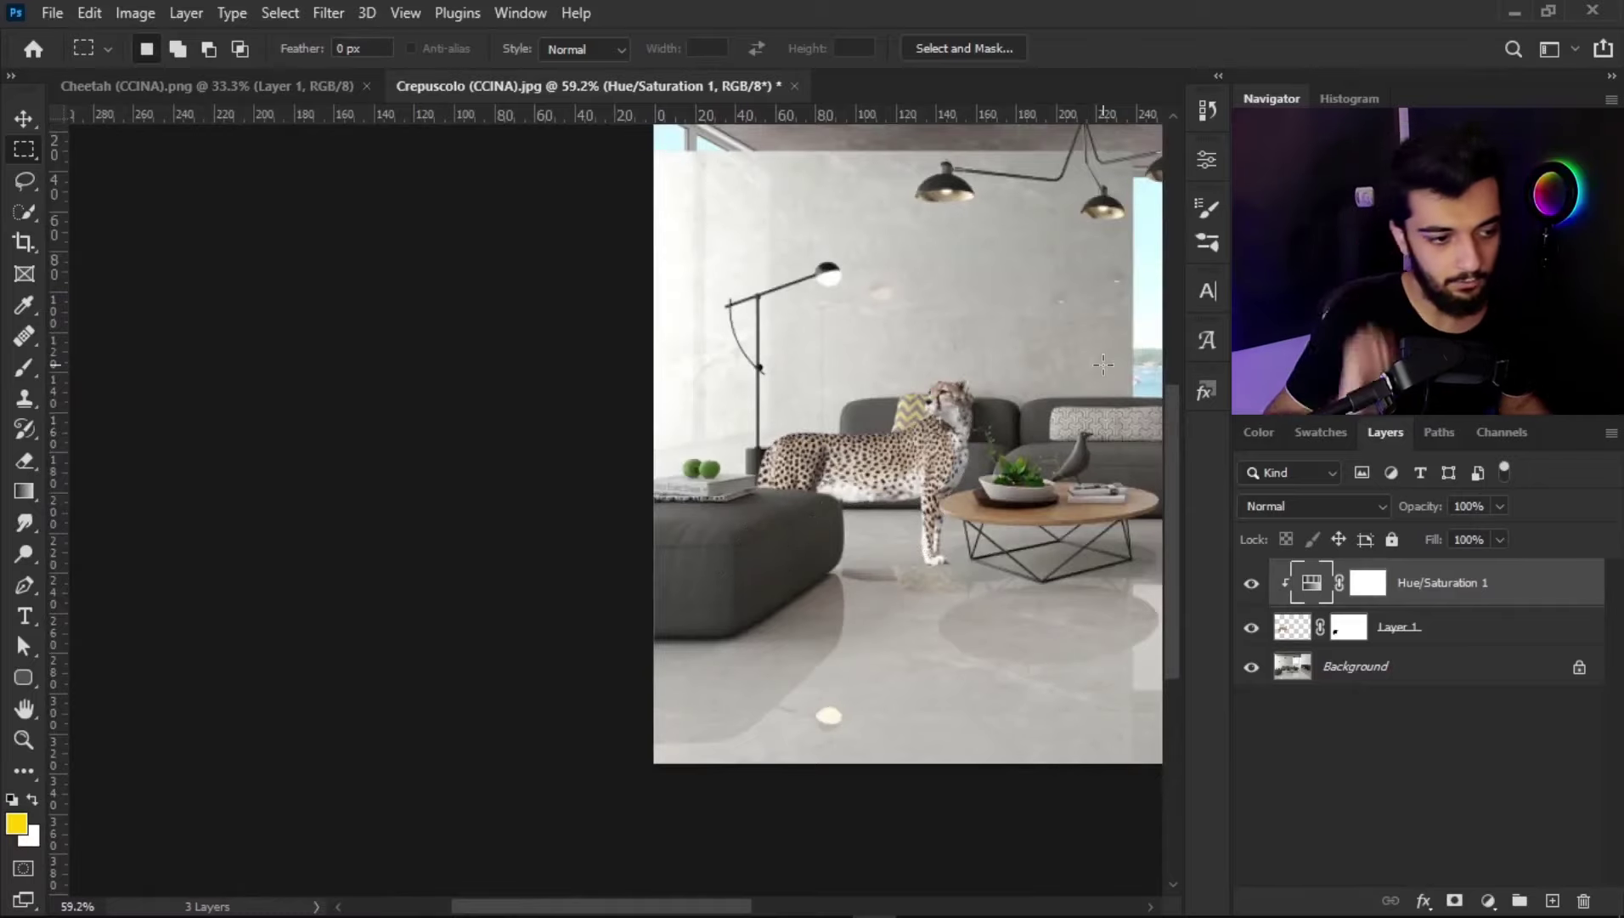
pyautogui.hscroll(-3, 1104, 352)
pyautogui.hscroll(-2, 931, 370)
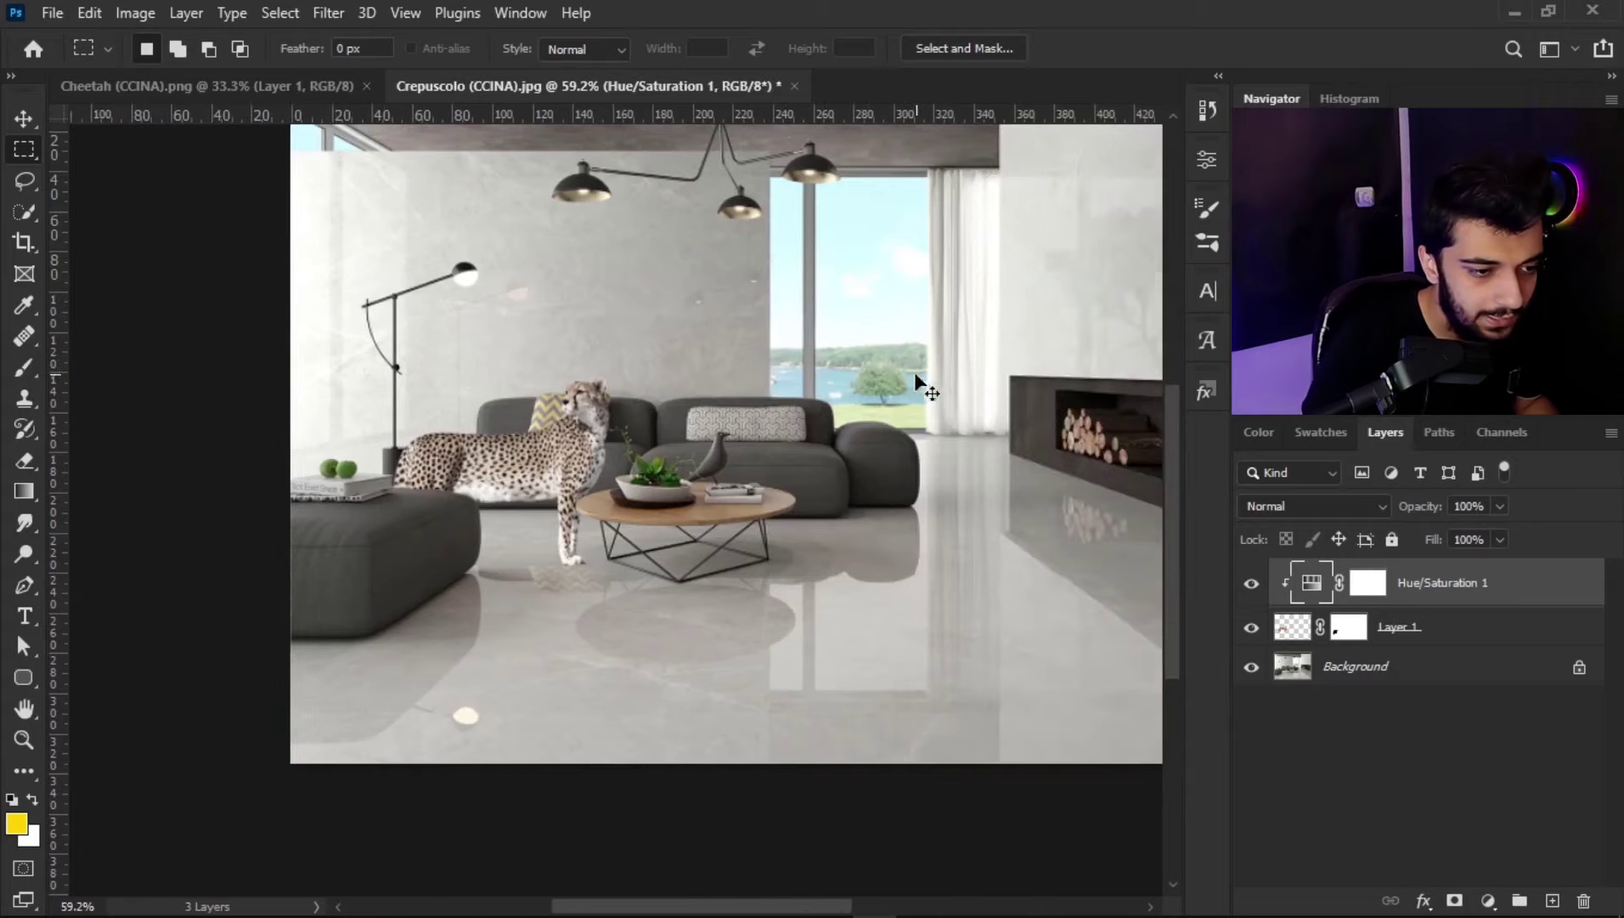
pyautogui.scroll(-1, 501, 552)
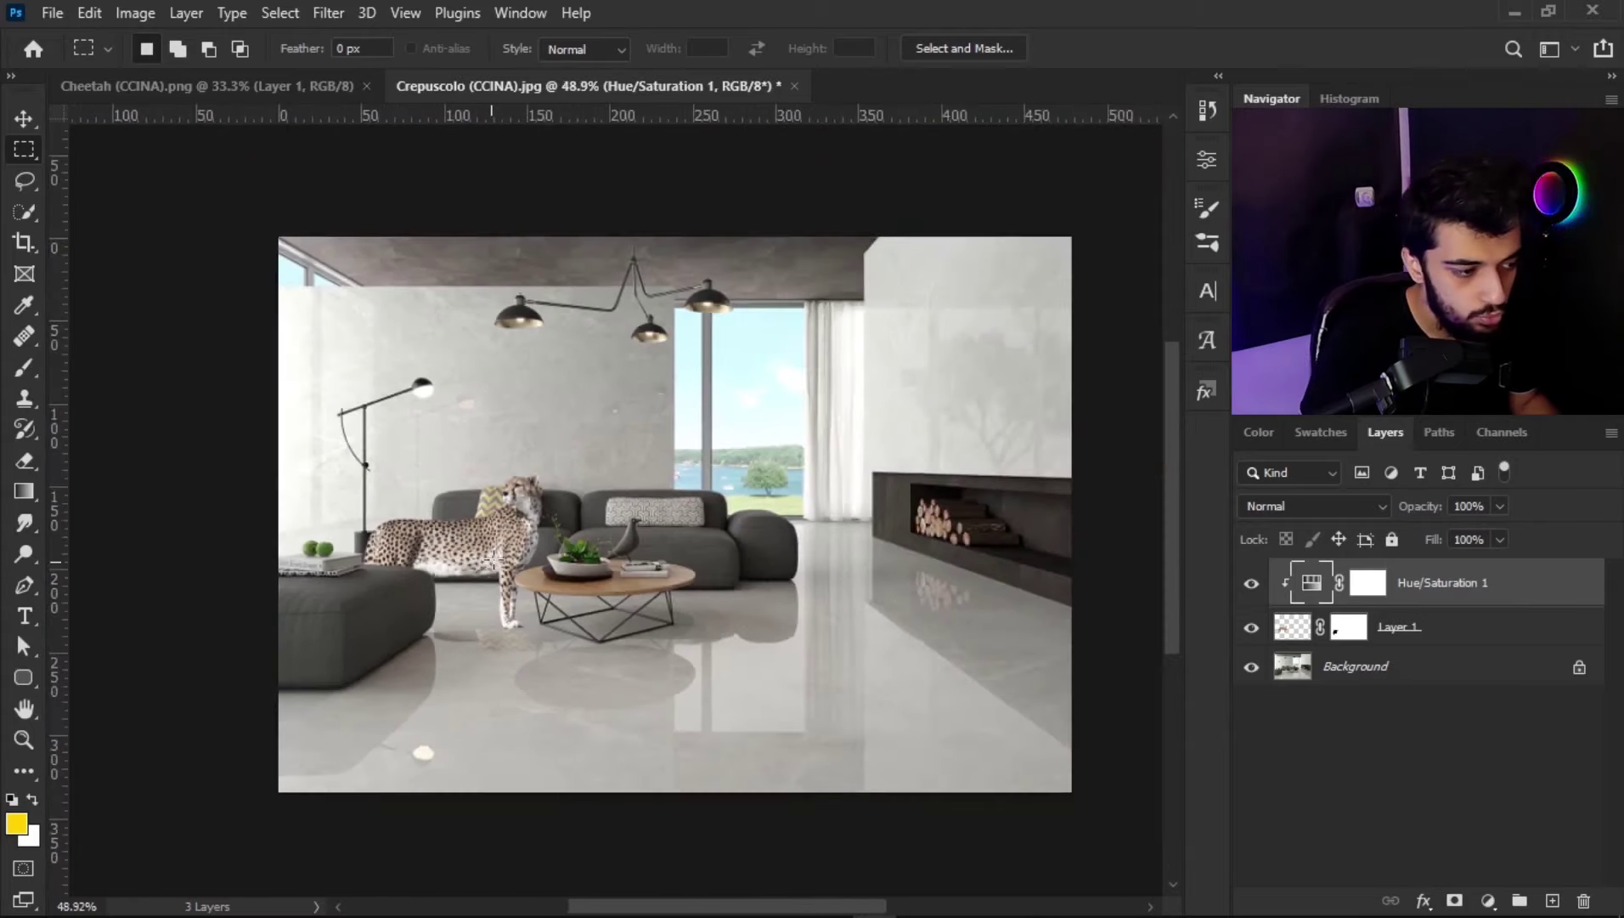
pyautogui.scroll(3, 527, 544)
pyautogui.click(1254, 585)
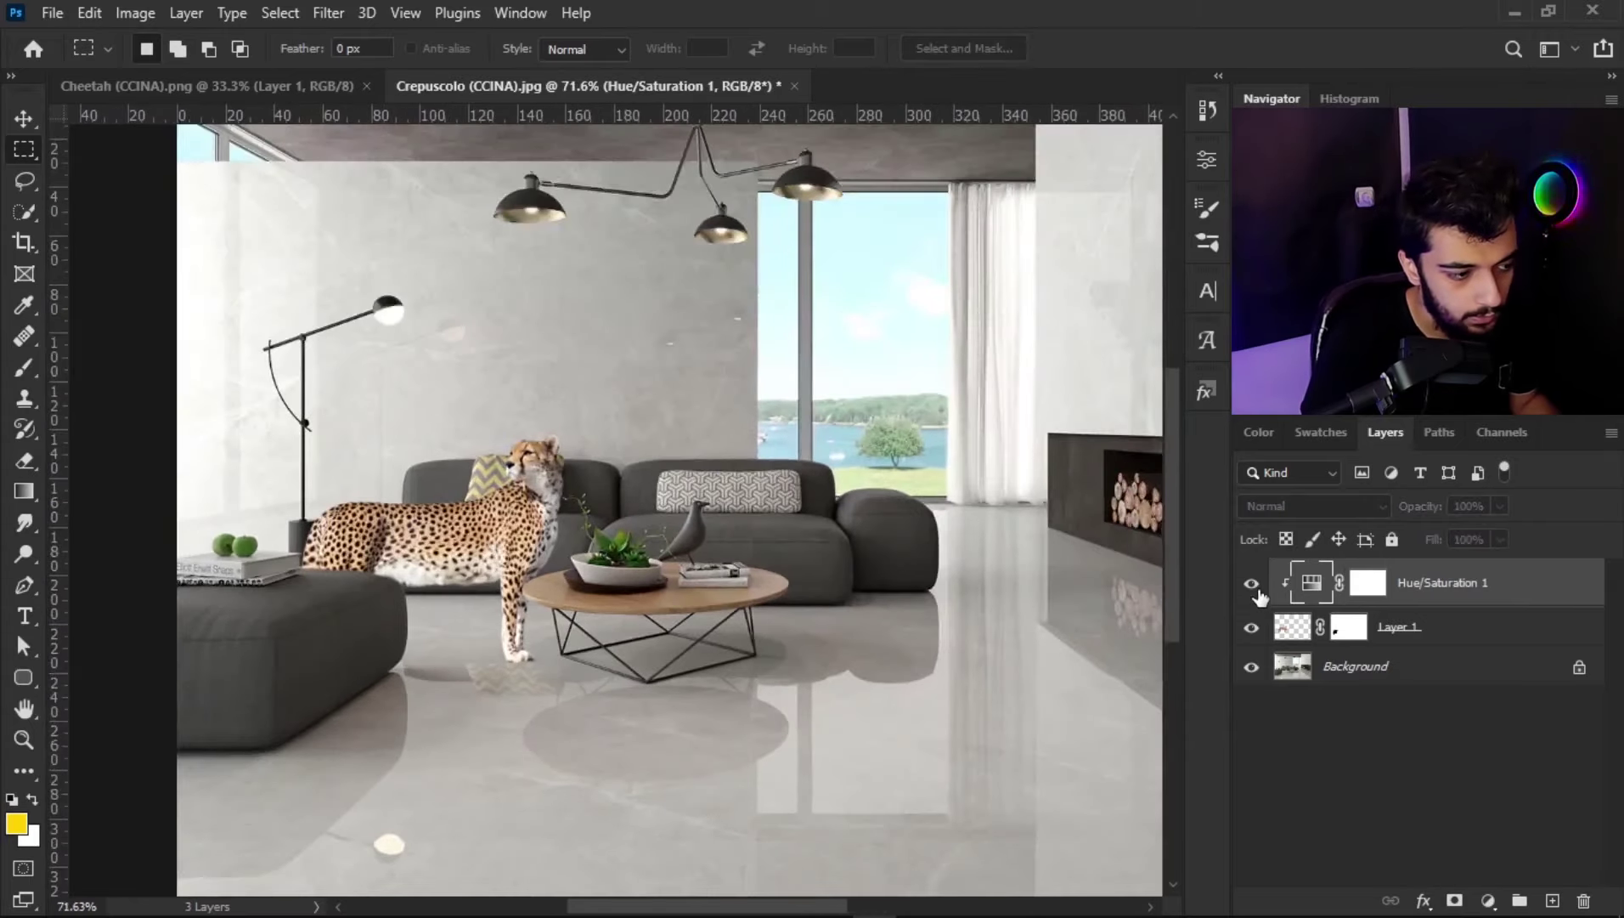
pyautogui.scroll(-2, 688, 390)
pyautogui.hscroll(1, 684, 390)
pyautogui.scroll(2, 677, 390)
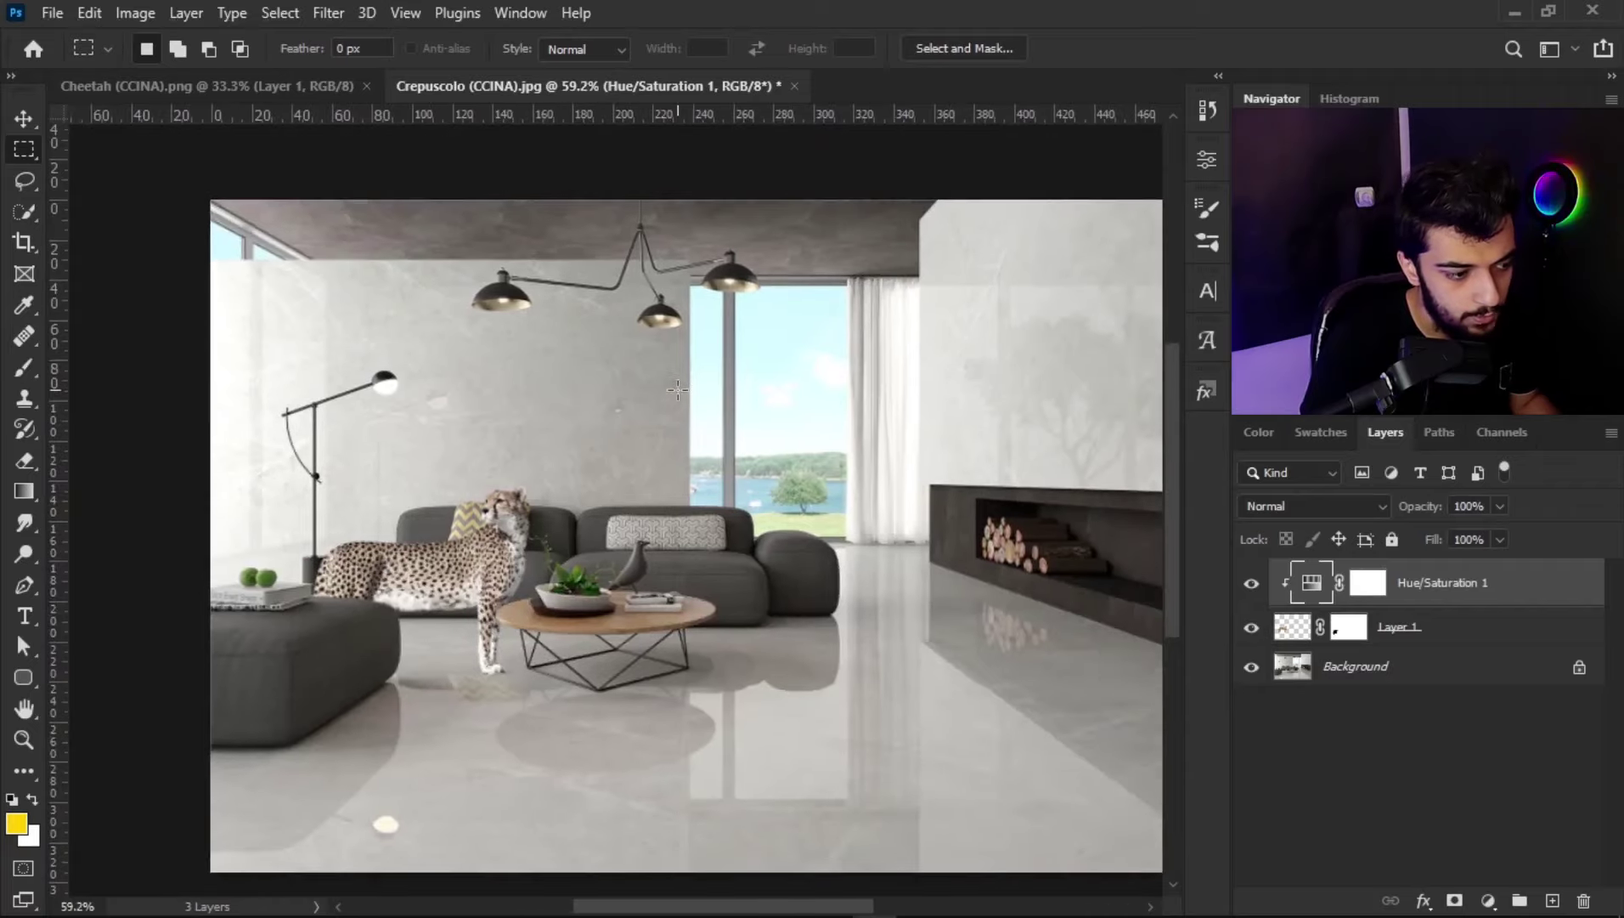
pyautogui.hscroll(1, 660, 420)
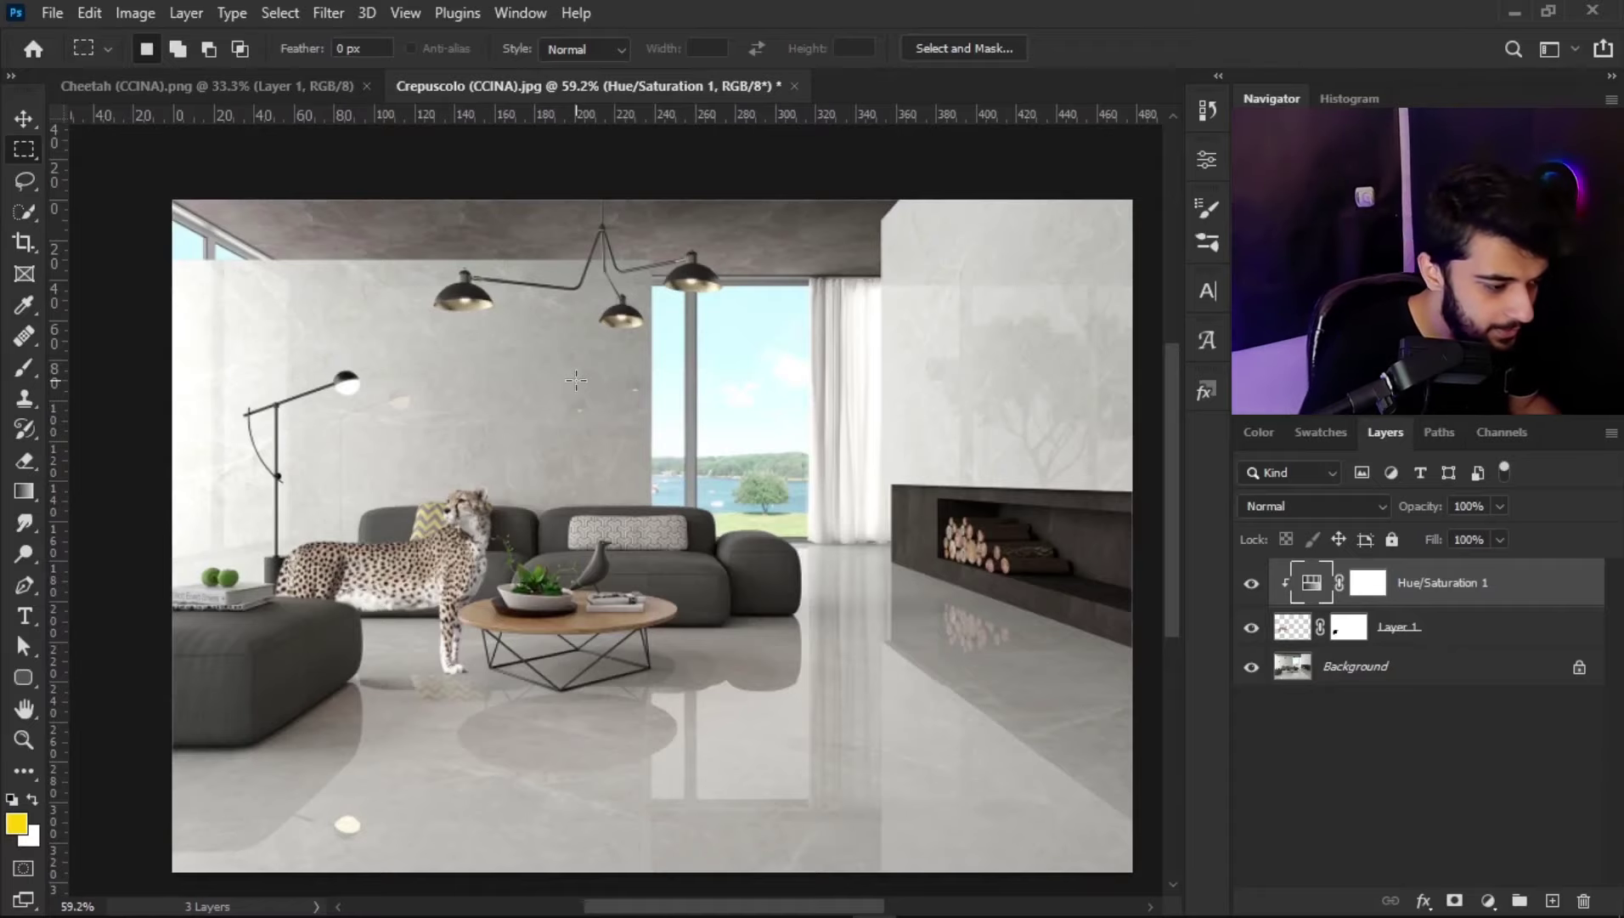
pyautogui.scroll(5, 554, 661)
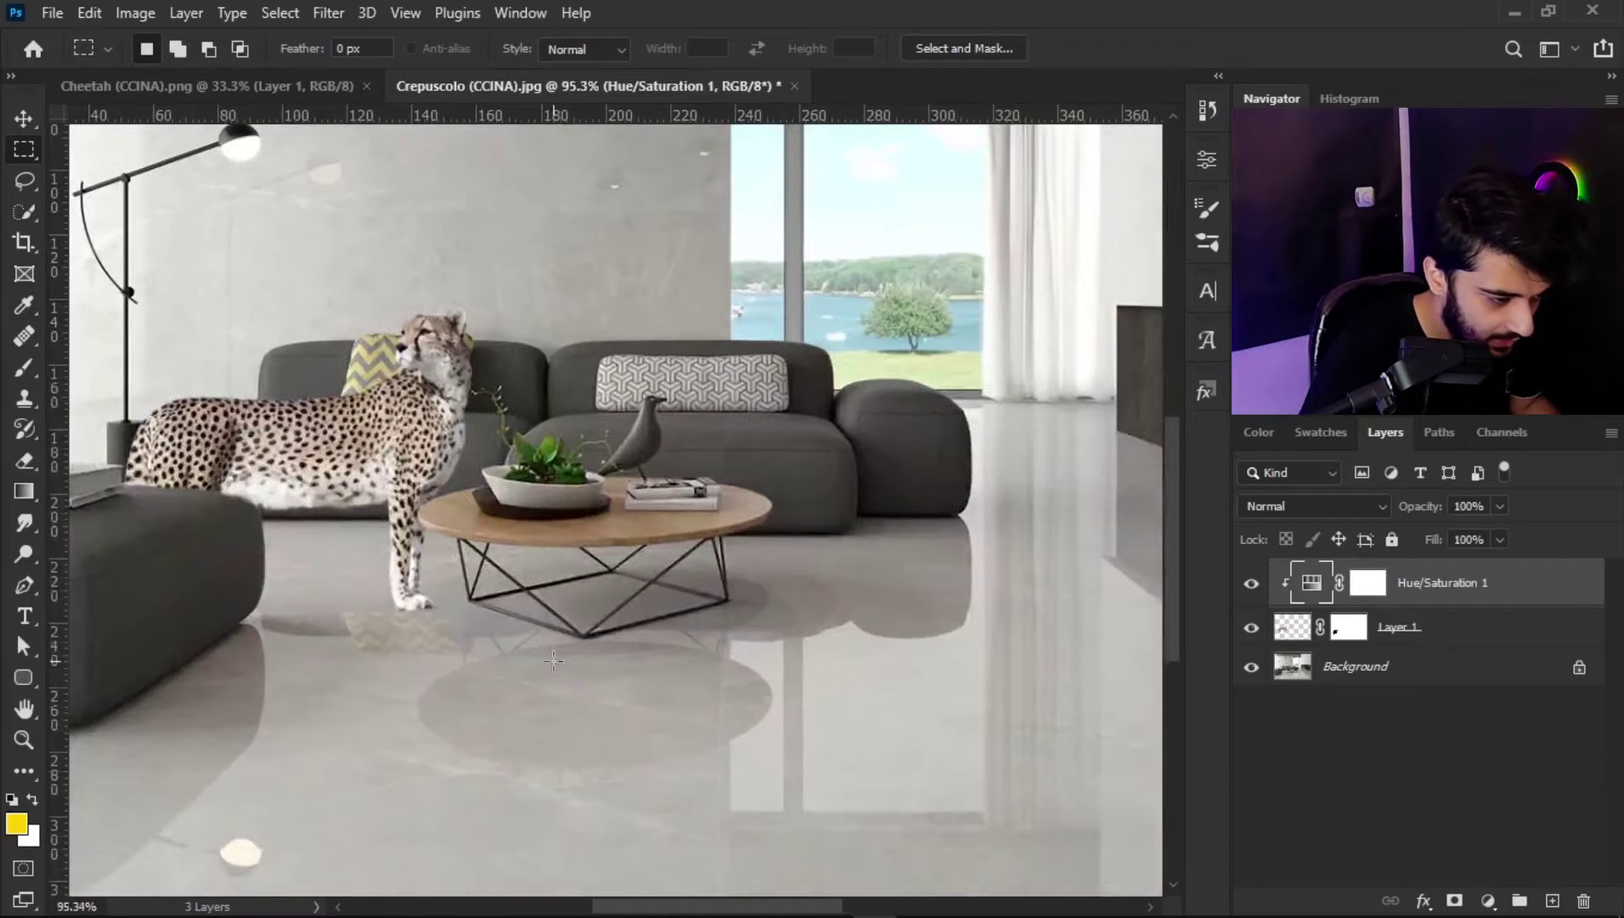
pyautogui.scroll(-3, 510, 661)
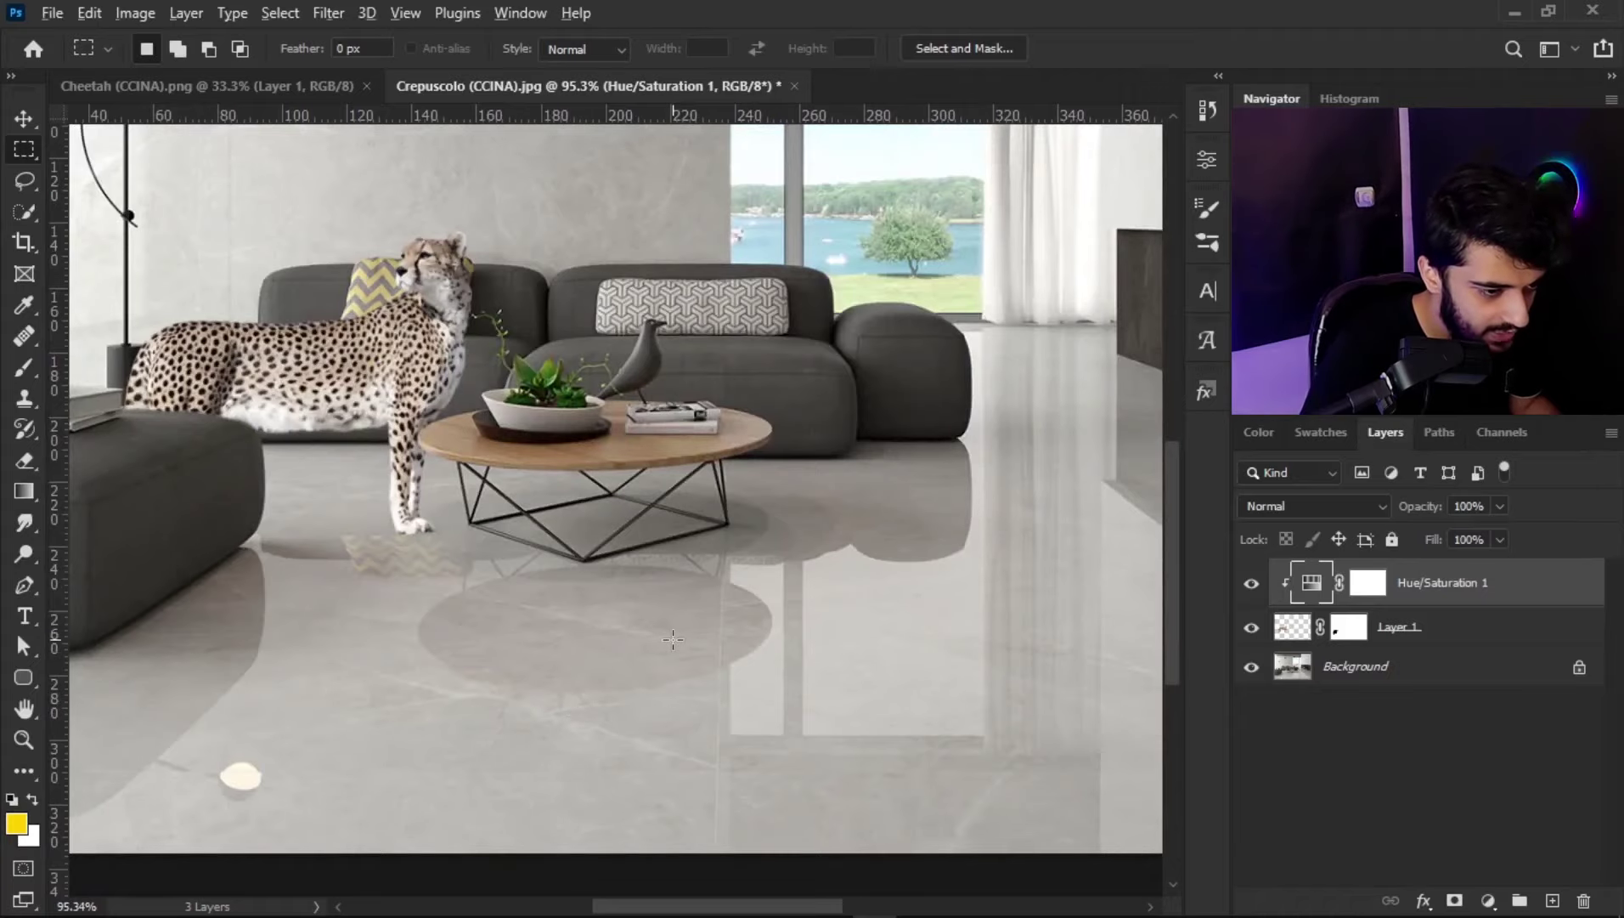
pyautogui.scroll(-3, 637, 633)
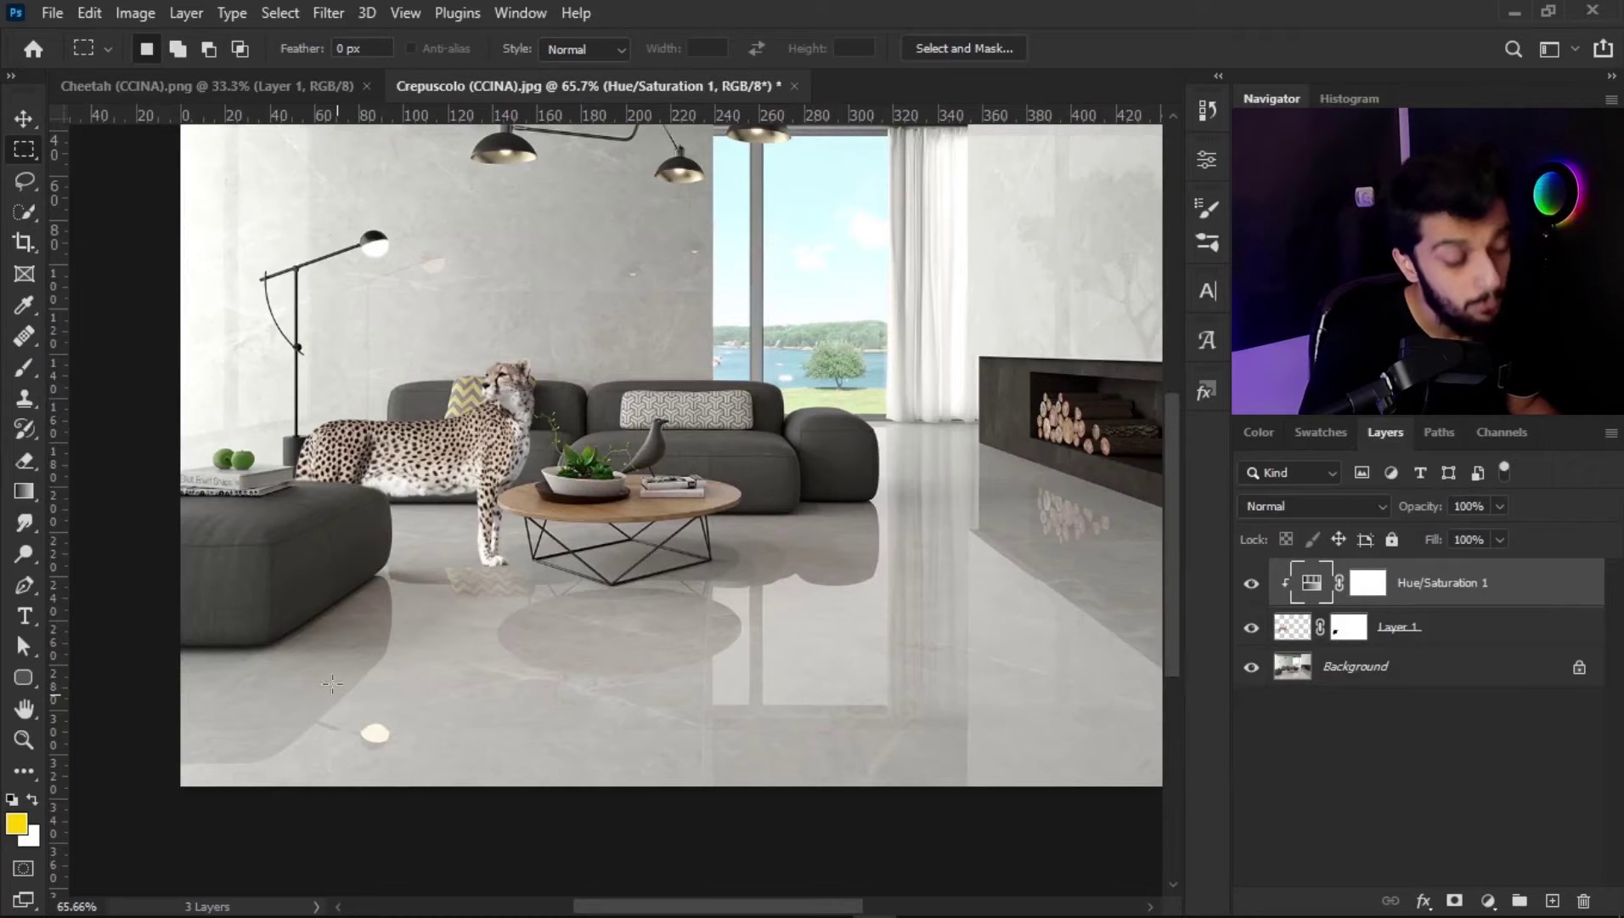
pyautogui.scroll(2, 376, 505)
pyautogui.scroll(2, 459, 455)
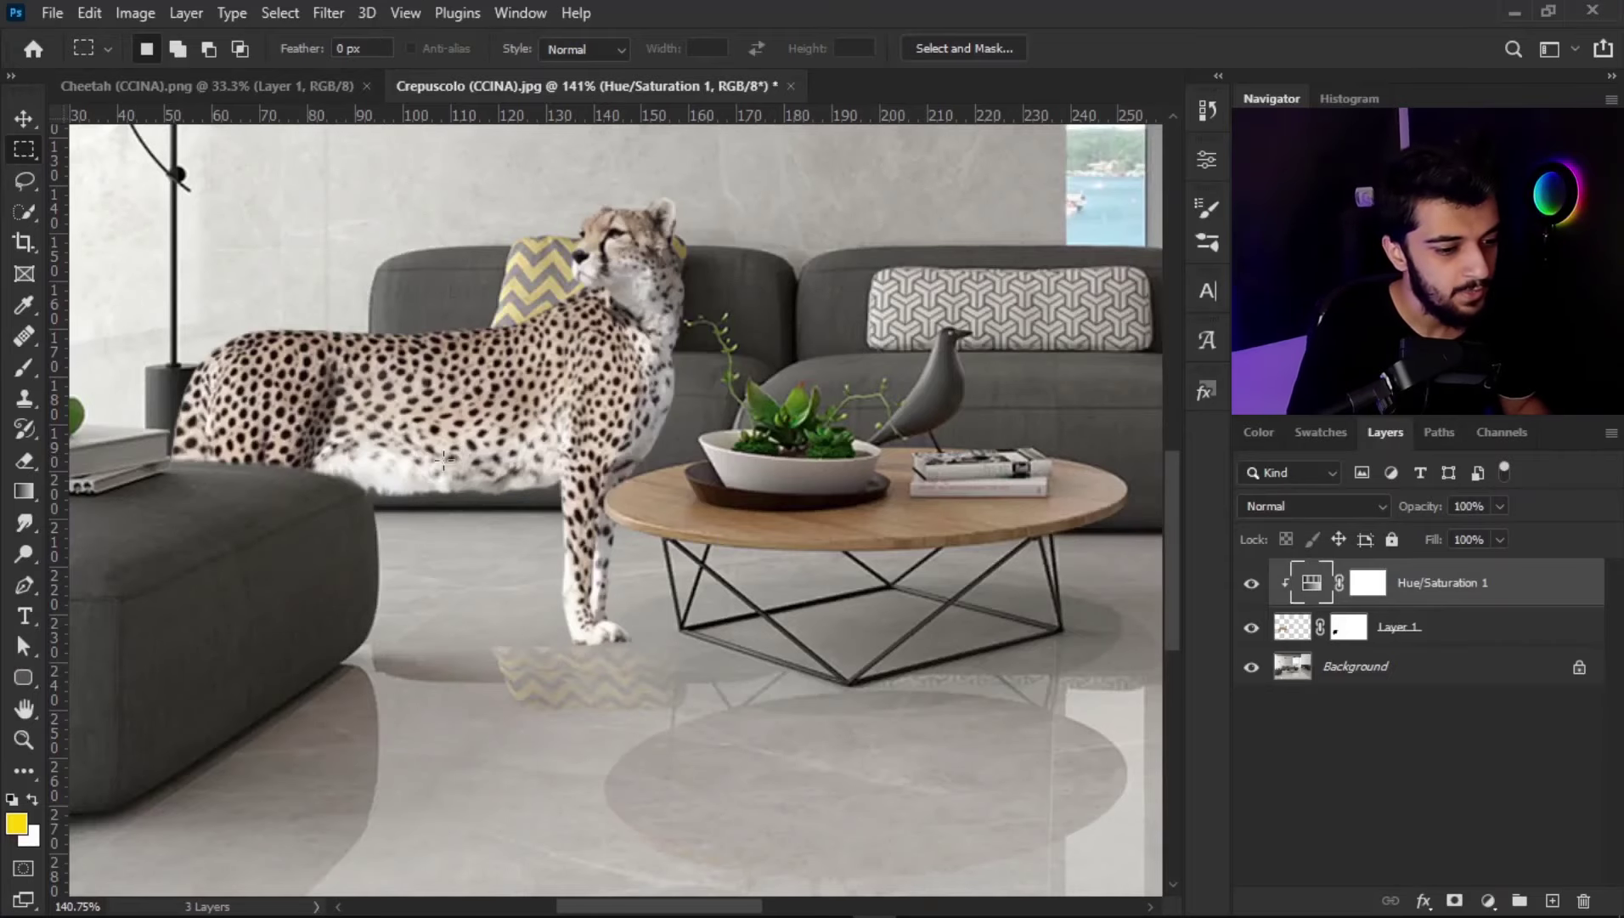
pyautogui.scroll(-3, 443, 459)
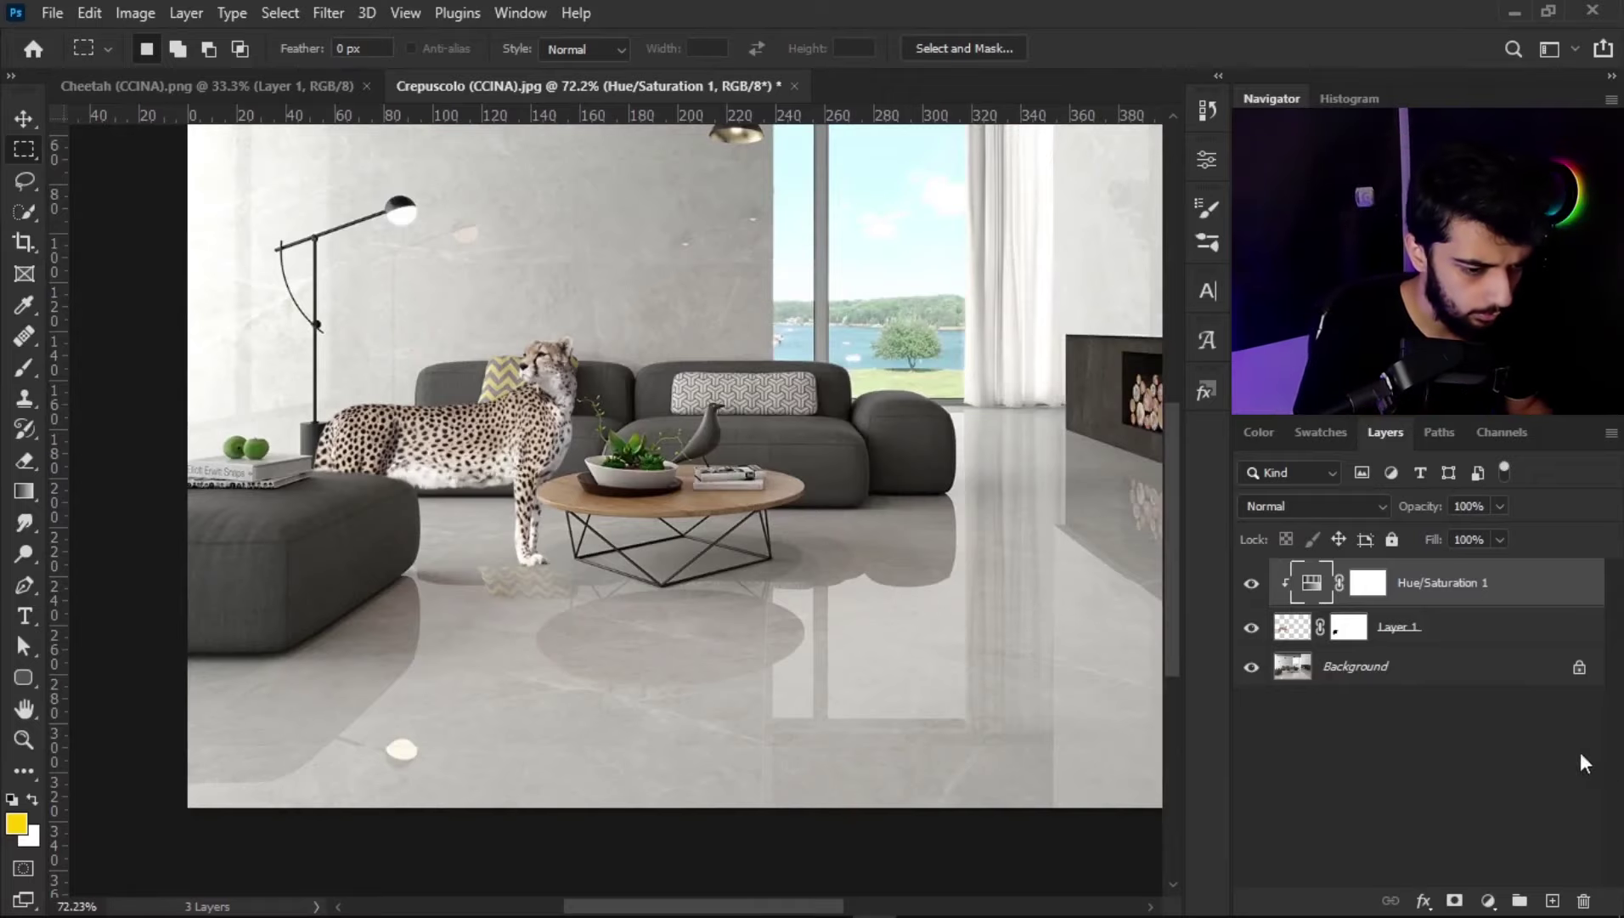
pyautogui.click(1480, 628)
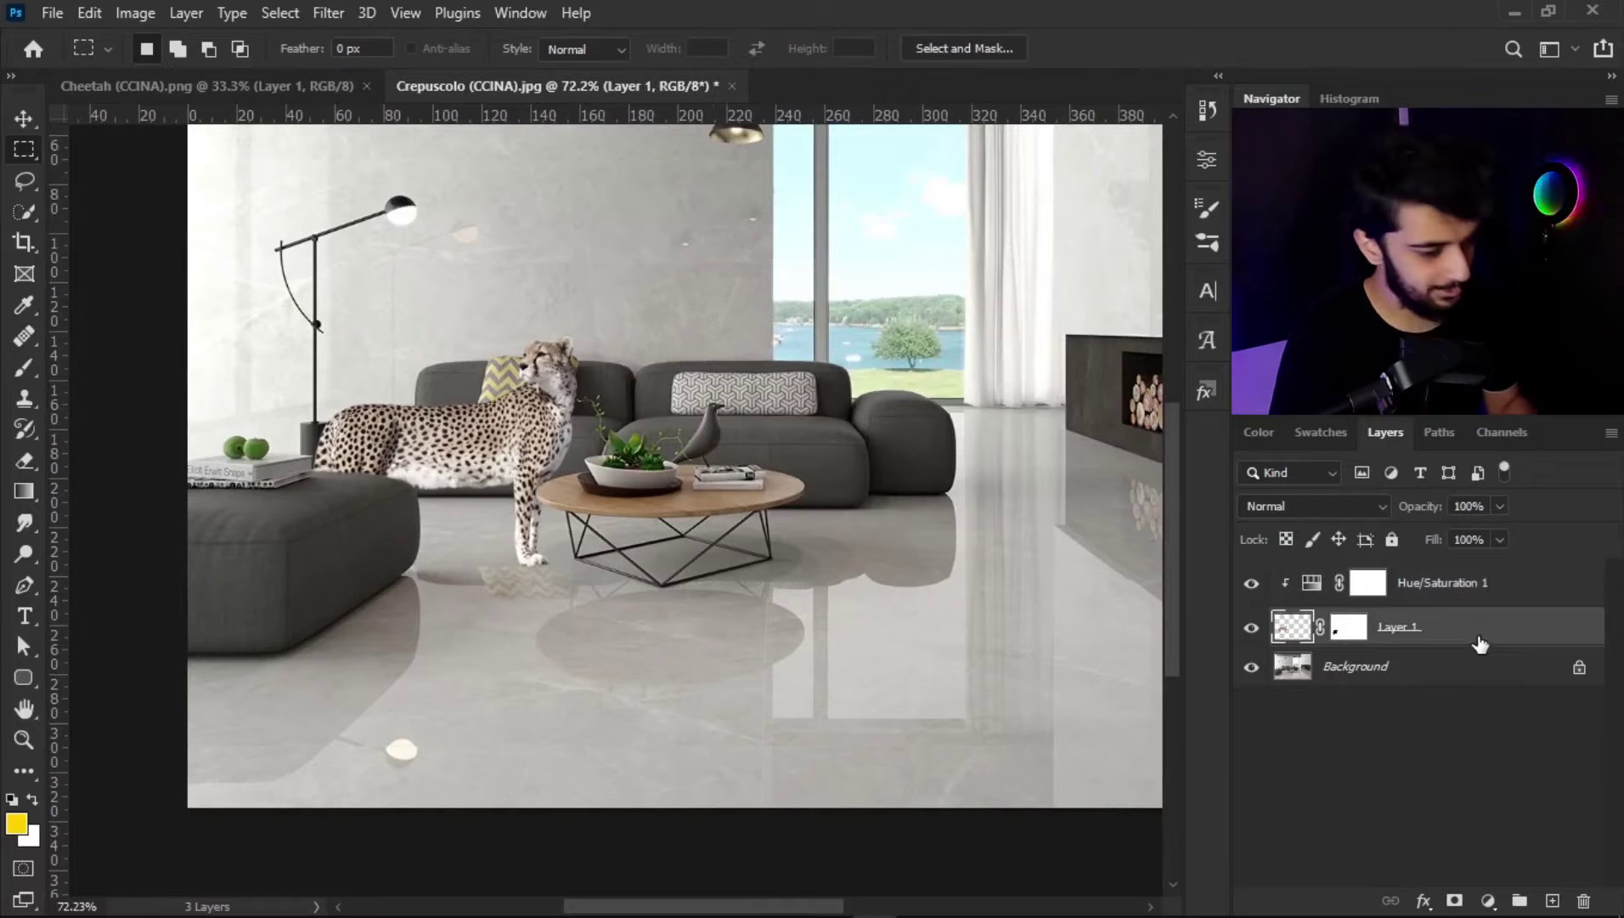
# Step: Duplicate the cheetah into Layer 1 copy, undoing trial moves so the original stays by the sofa
pyautogui.hotkey('ctrl', 'j')
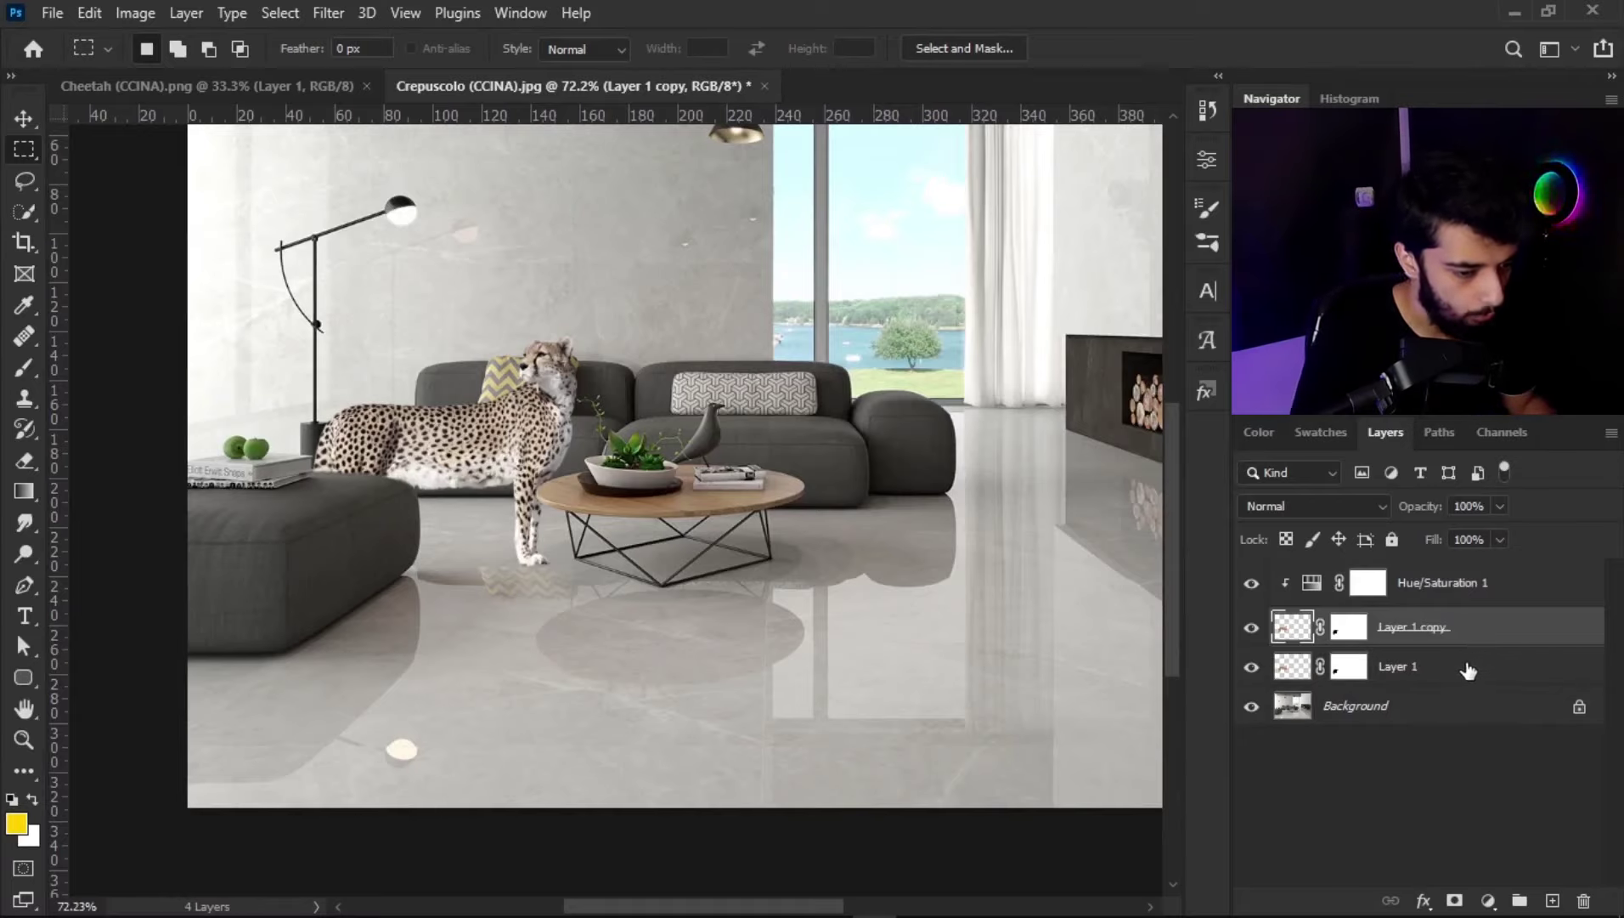
pyautogui.click(1471, 665)
pyautogui.click(23, 116)
pyautogui.moveTo(425, 382); pyautogui.dragTo(609, 514)
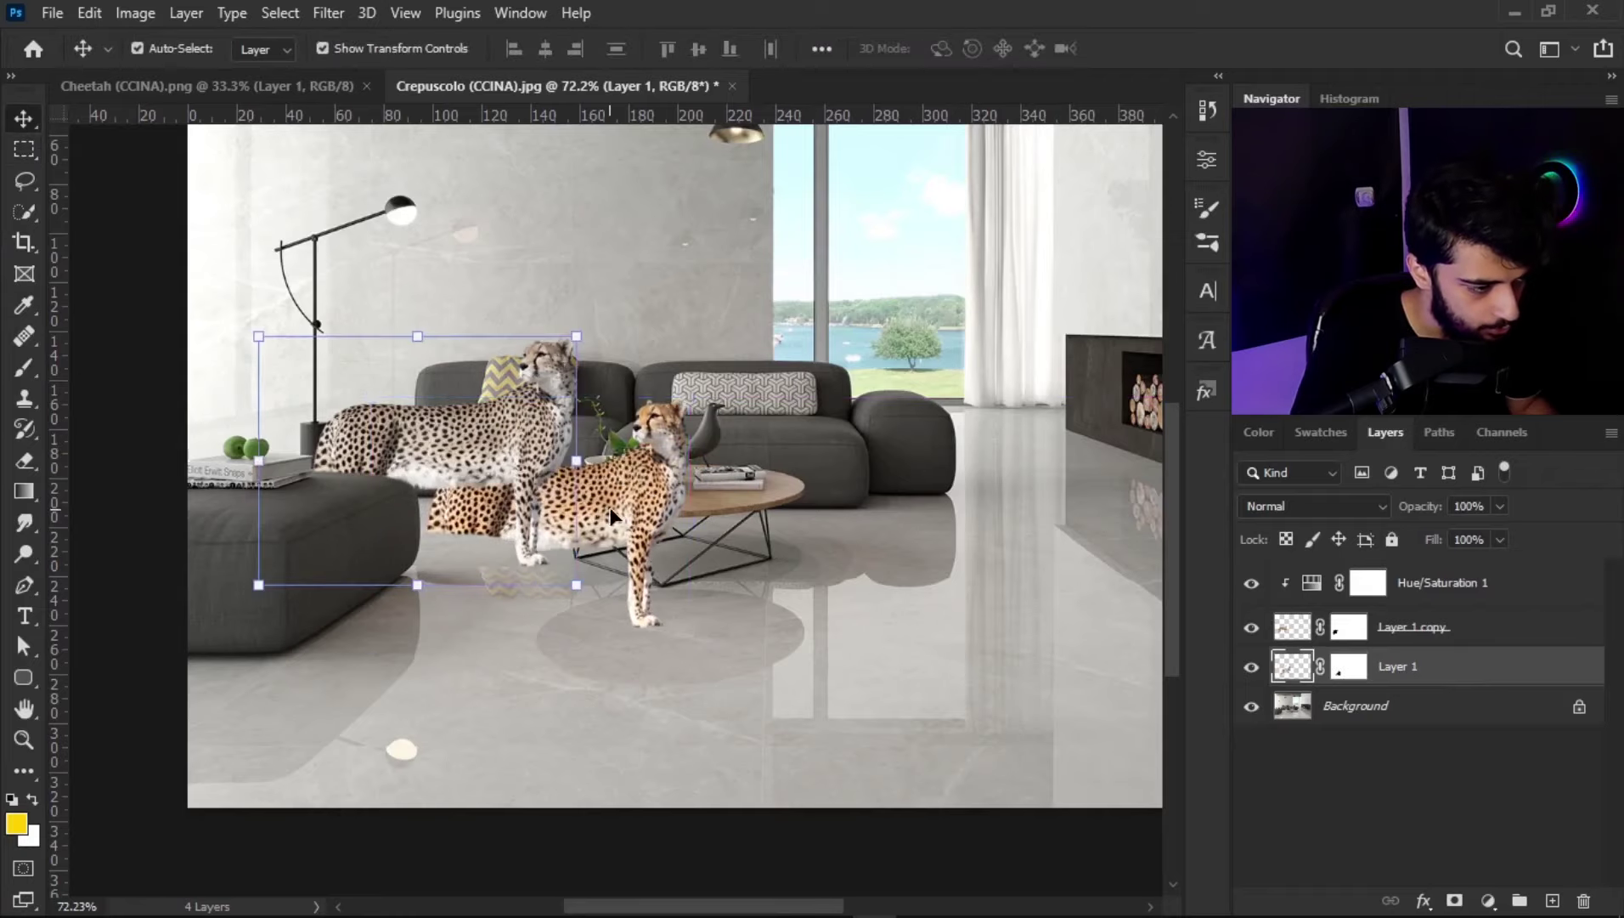
pyautogui.hotkey('ctrl', 'z')
pyautogui.press('ctrl')
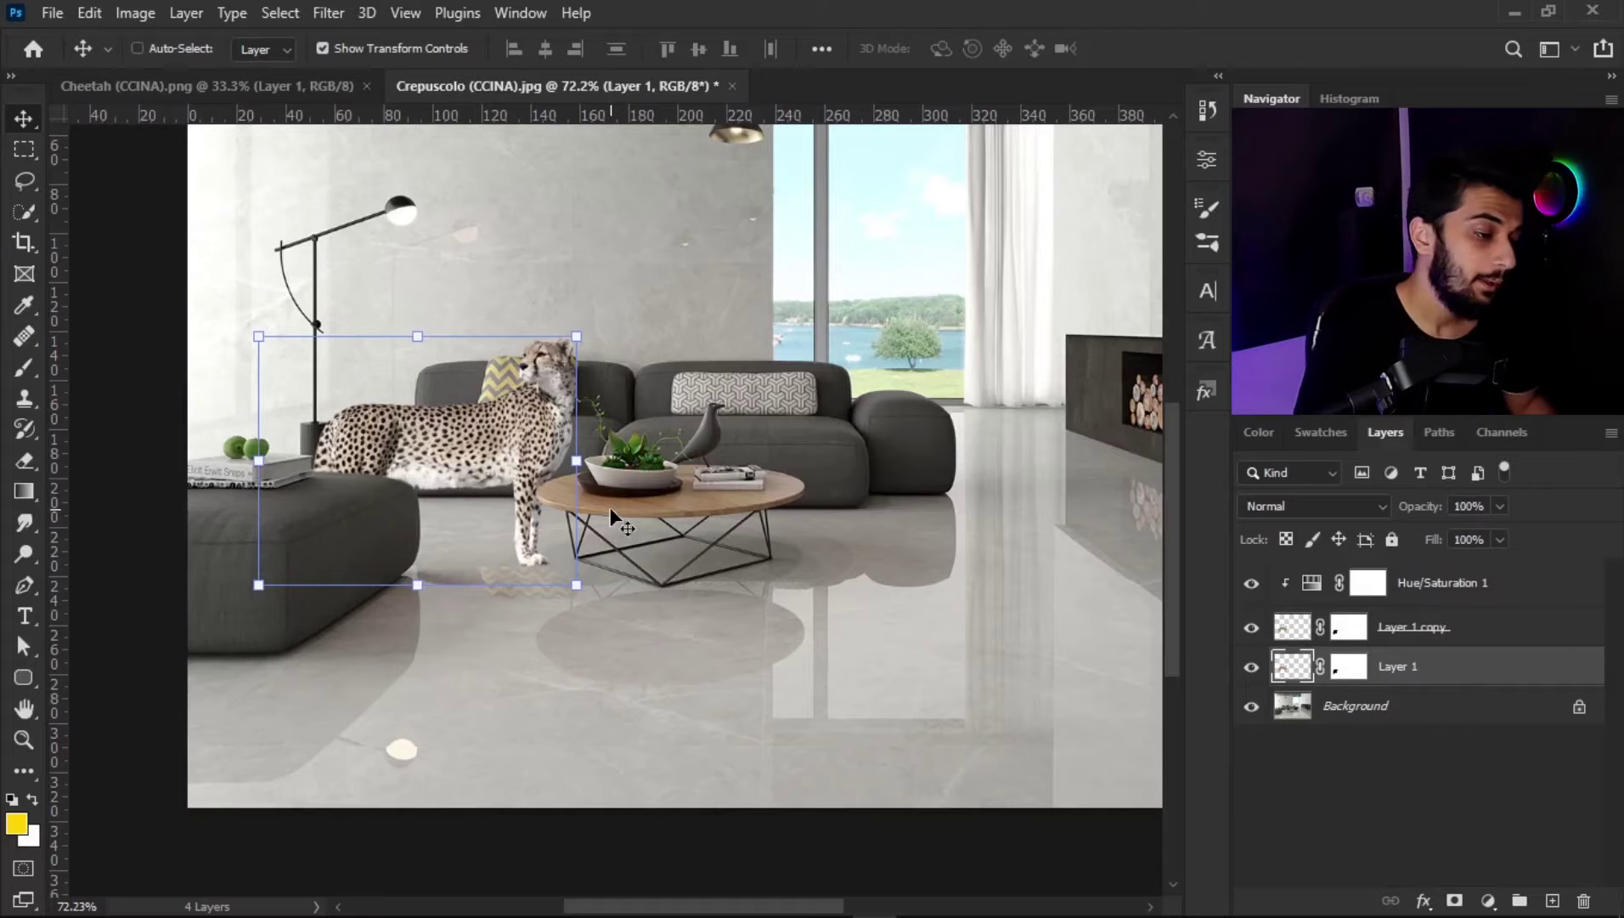
pyautogui.moveTo(499, 427); pyautogui.dragTo(454, 652)
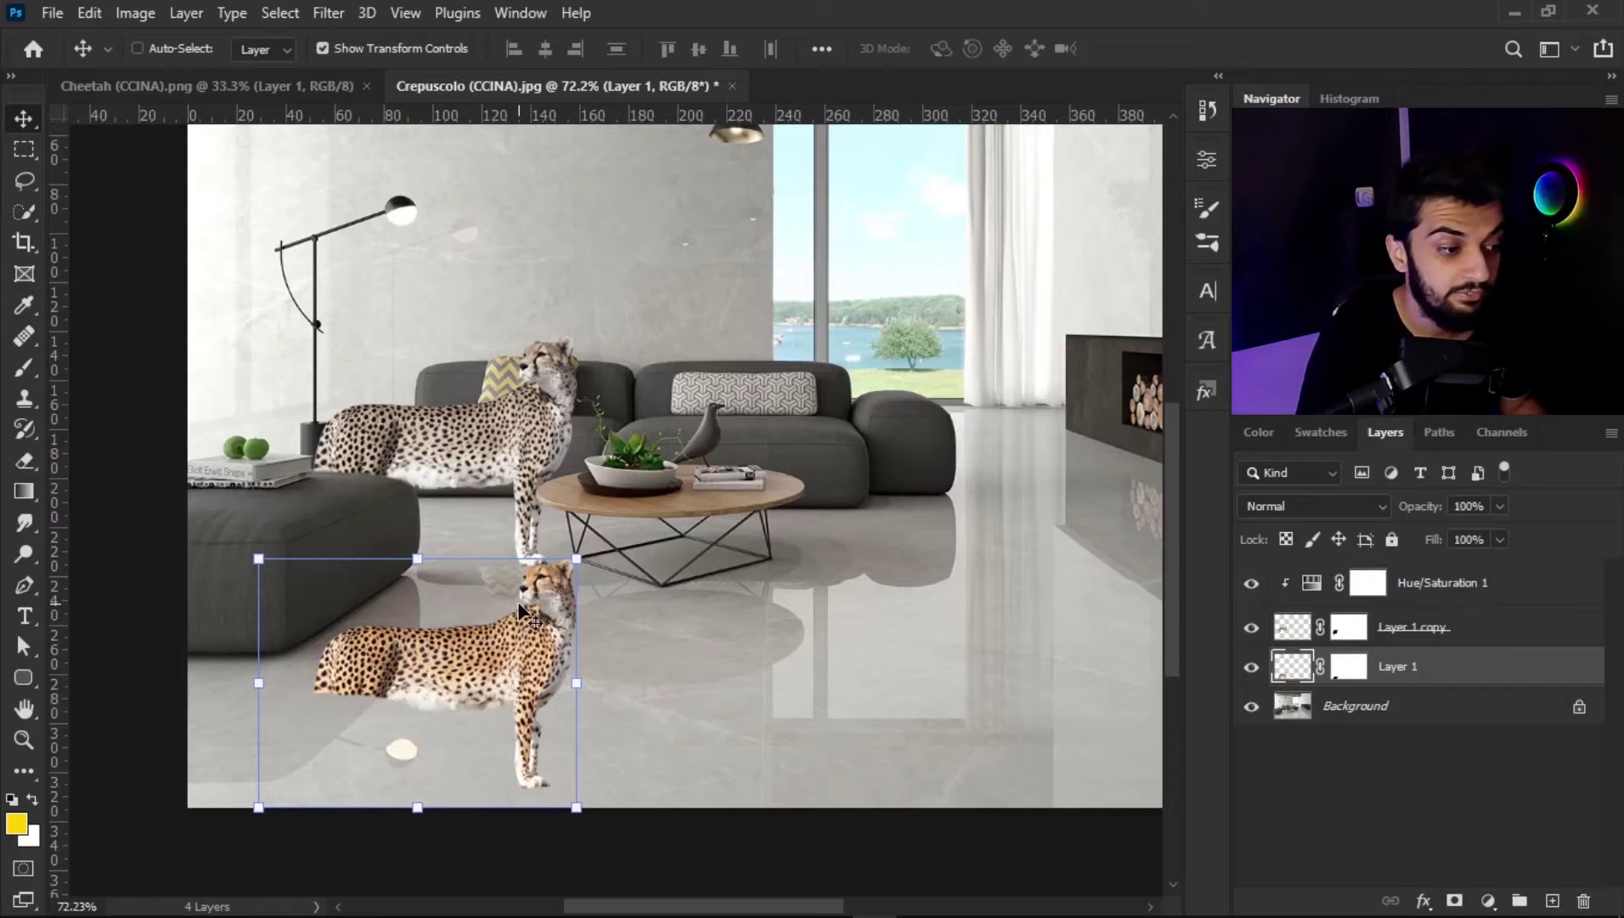
pyautogui.press('ctrl')
pyautogui.hotkey('ctrl', 'z')
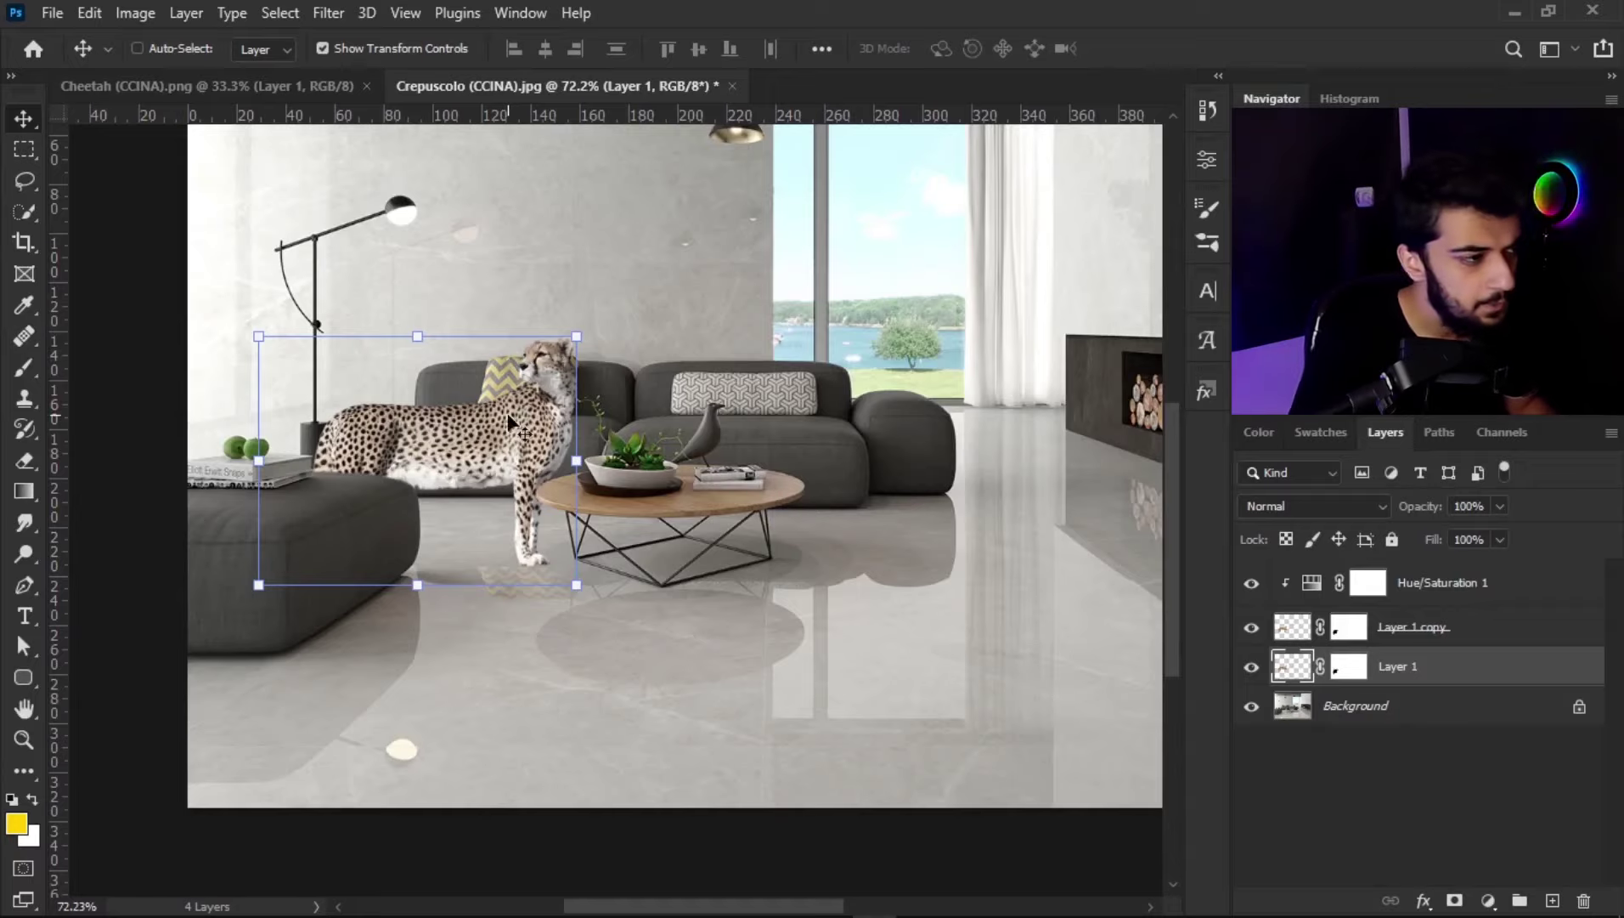
pyautogui.click(81, 14)
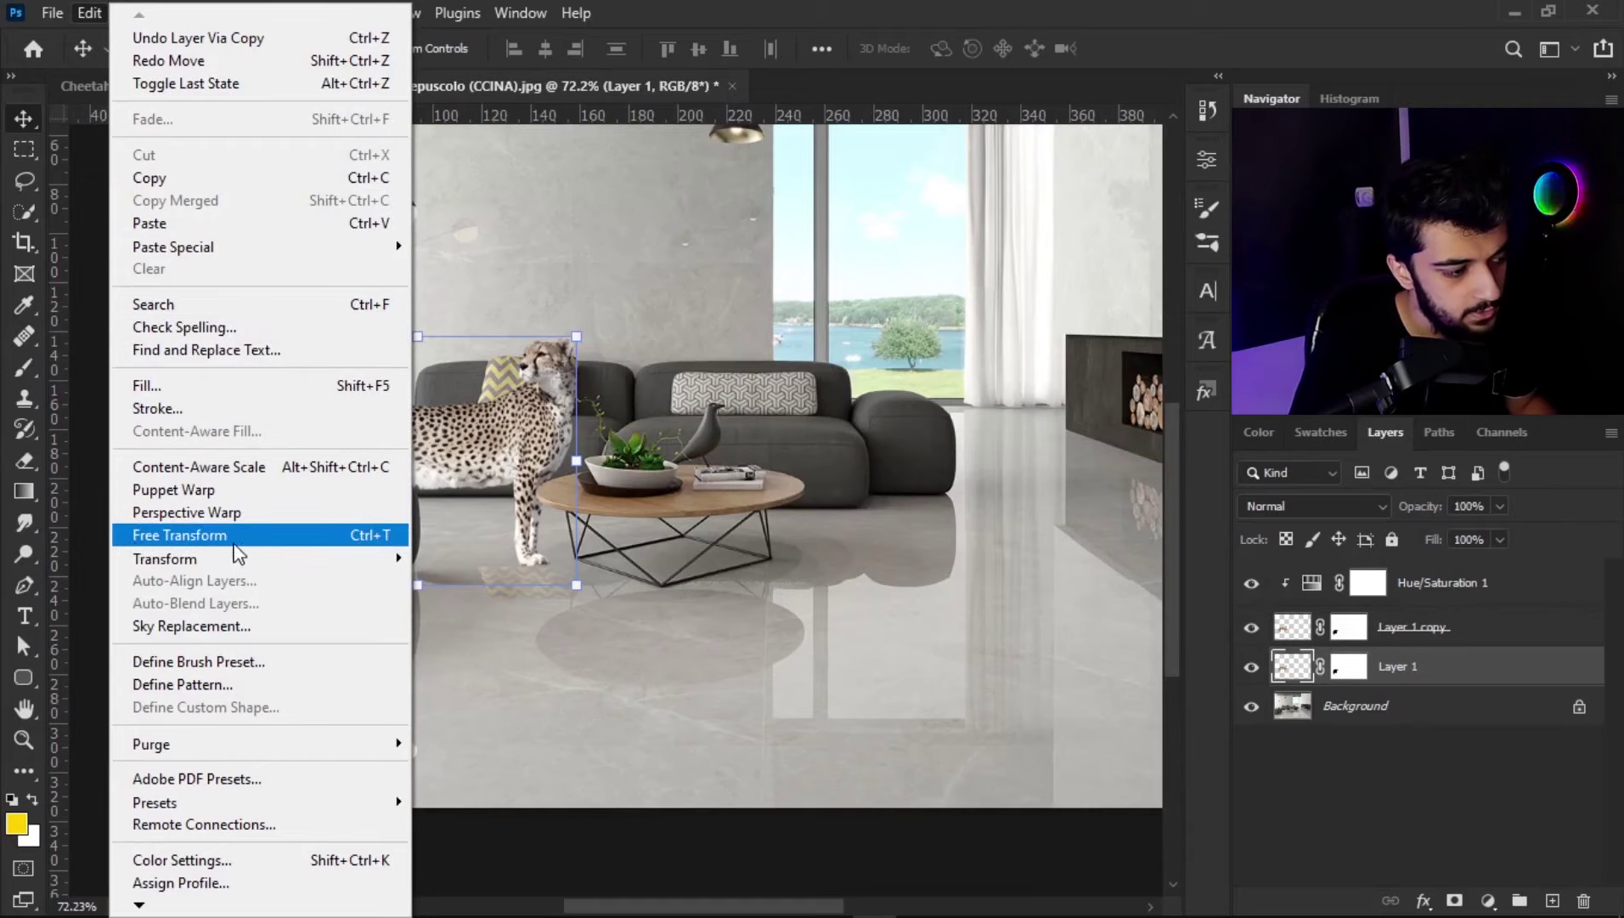
pyautogui.click(194, 536)
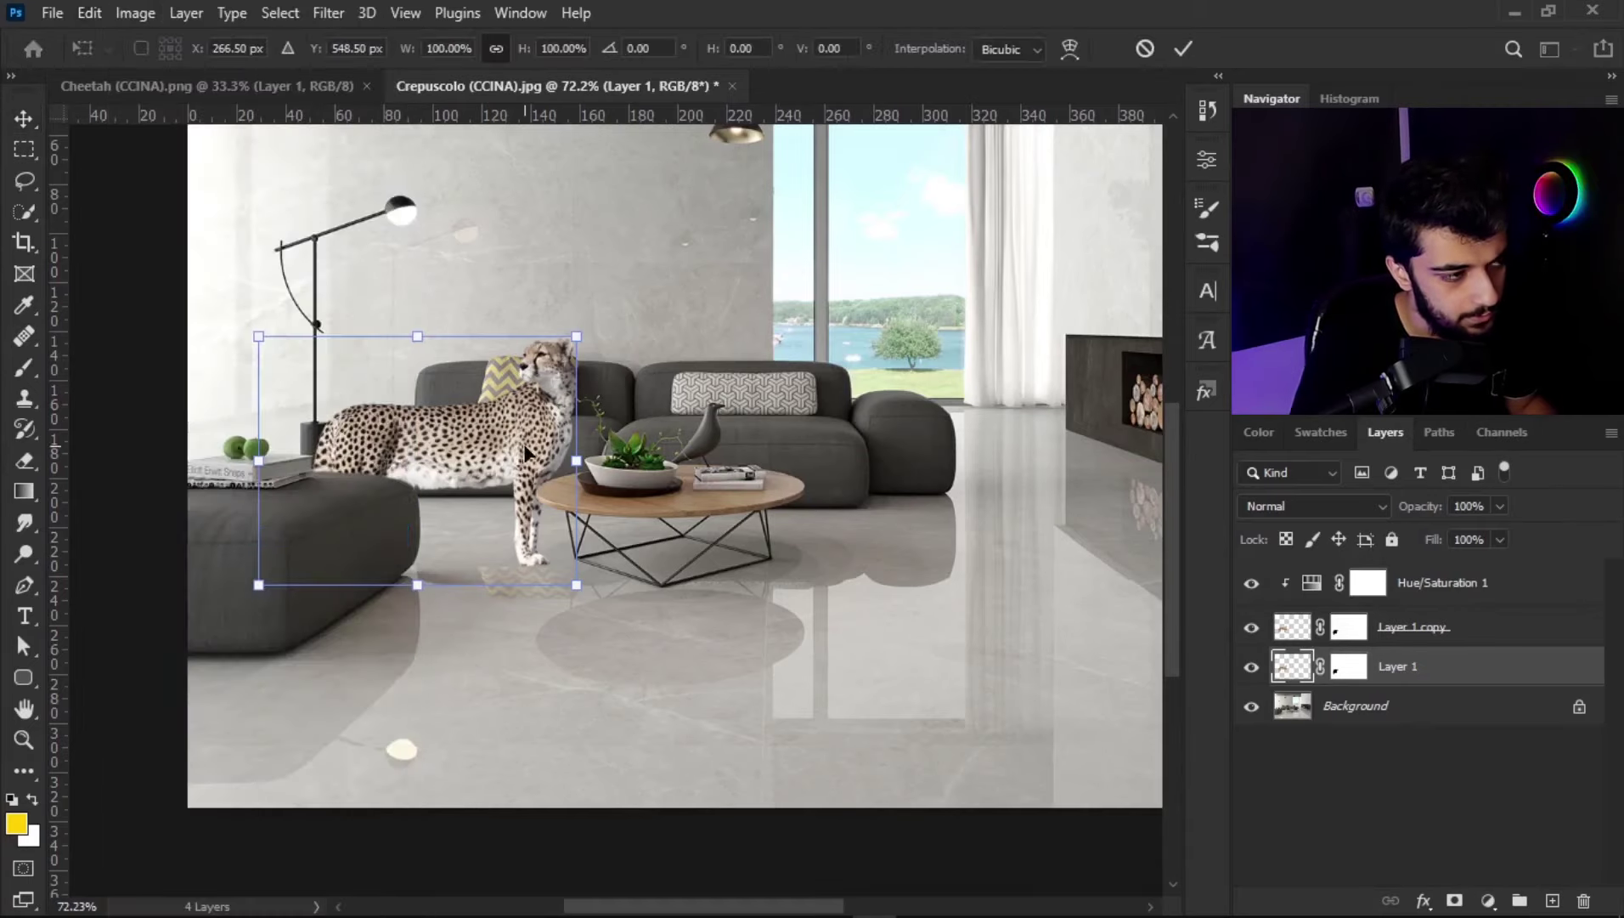
pyautogui.click(1142, 47)
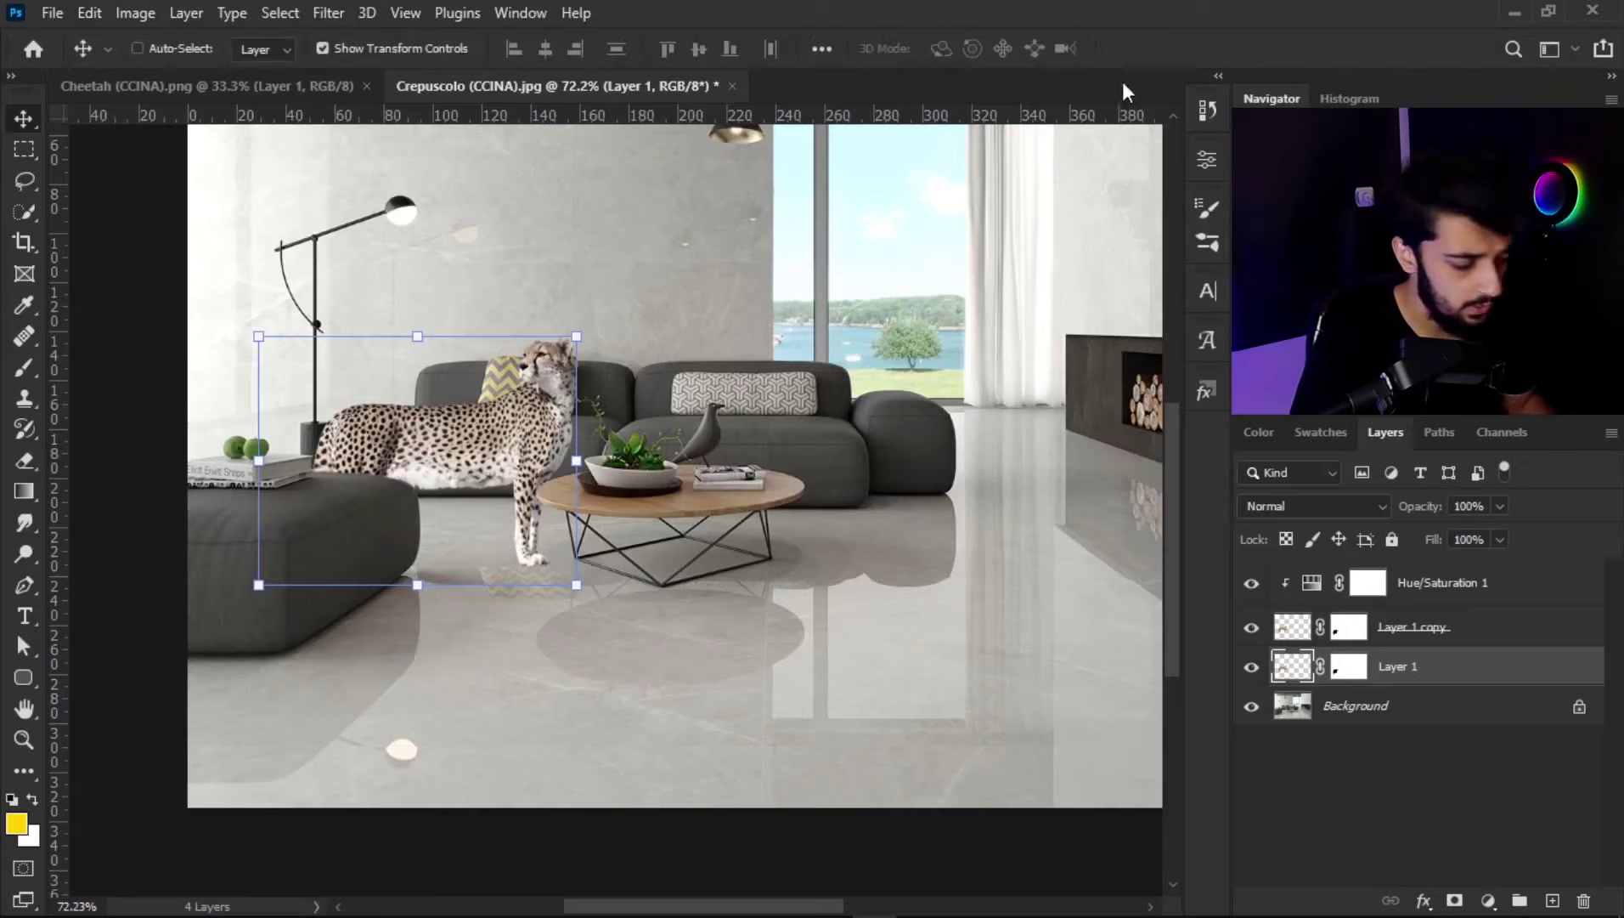
pyautogui.hotkey('ctrl', 't')
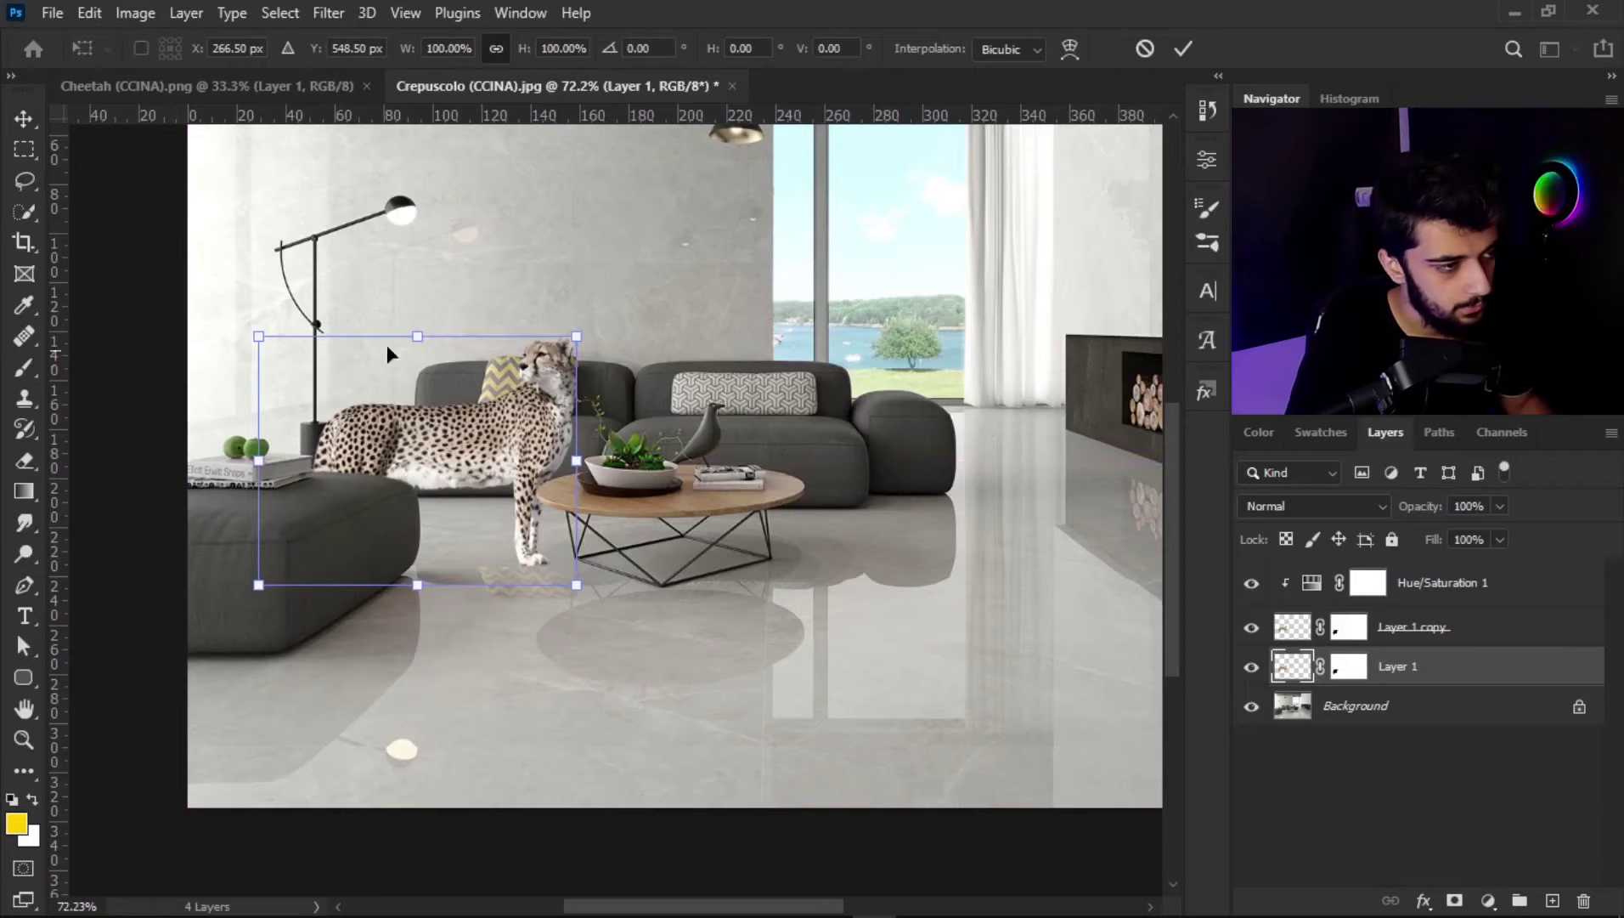
pyautogui.click(1147, 49)
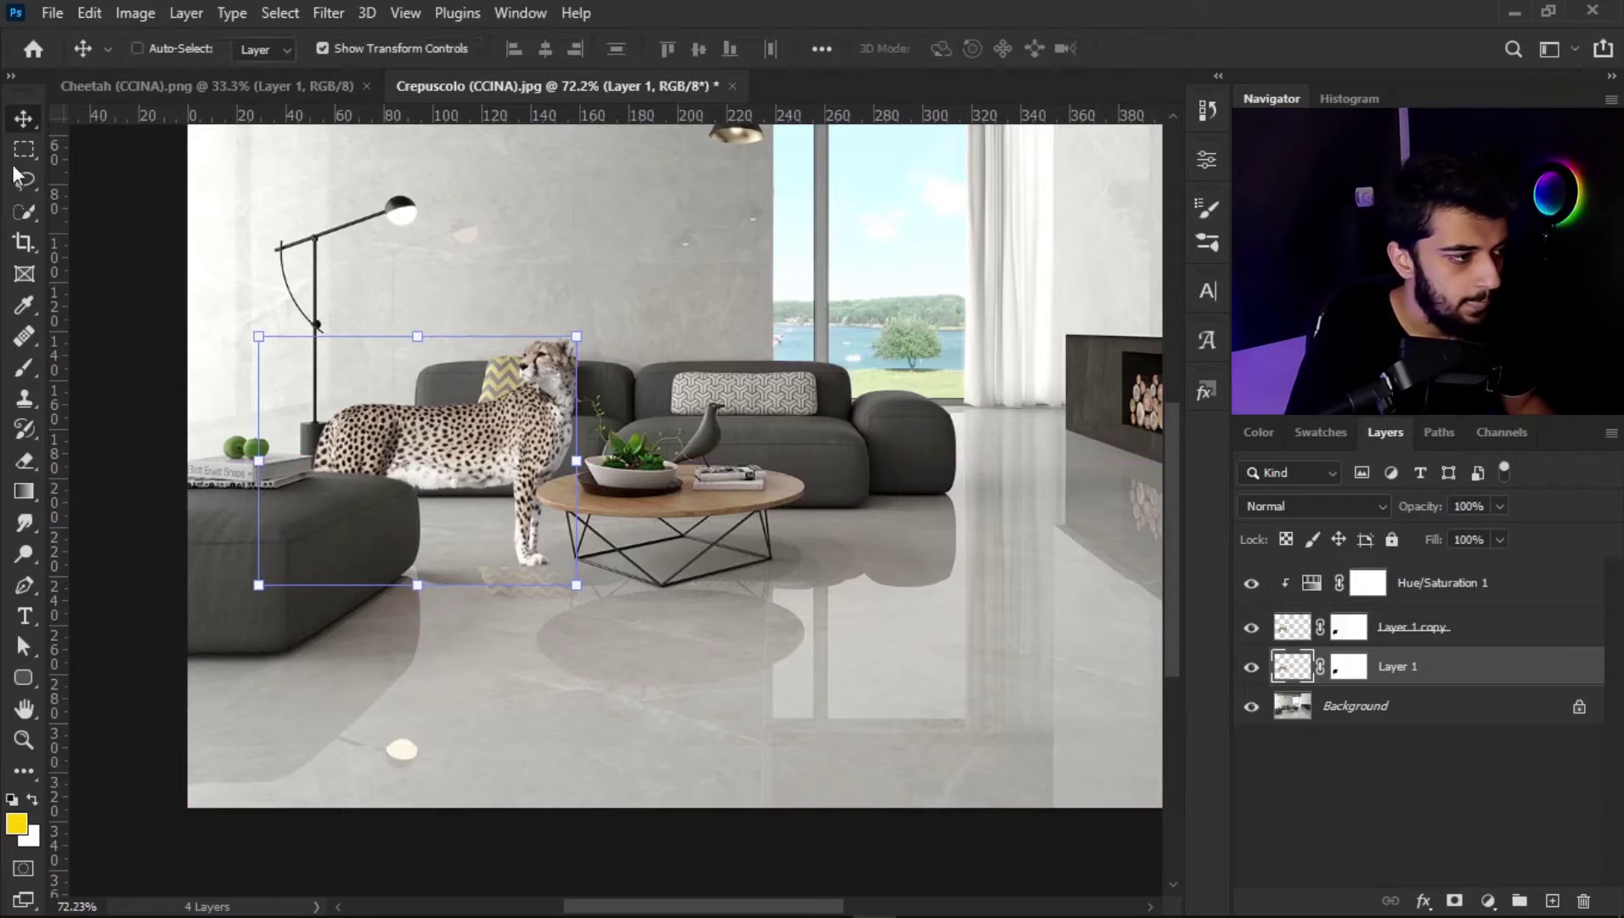
pyautogui.click(336, 49)
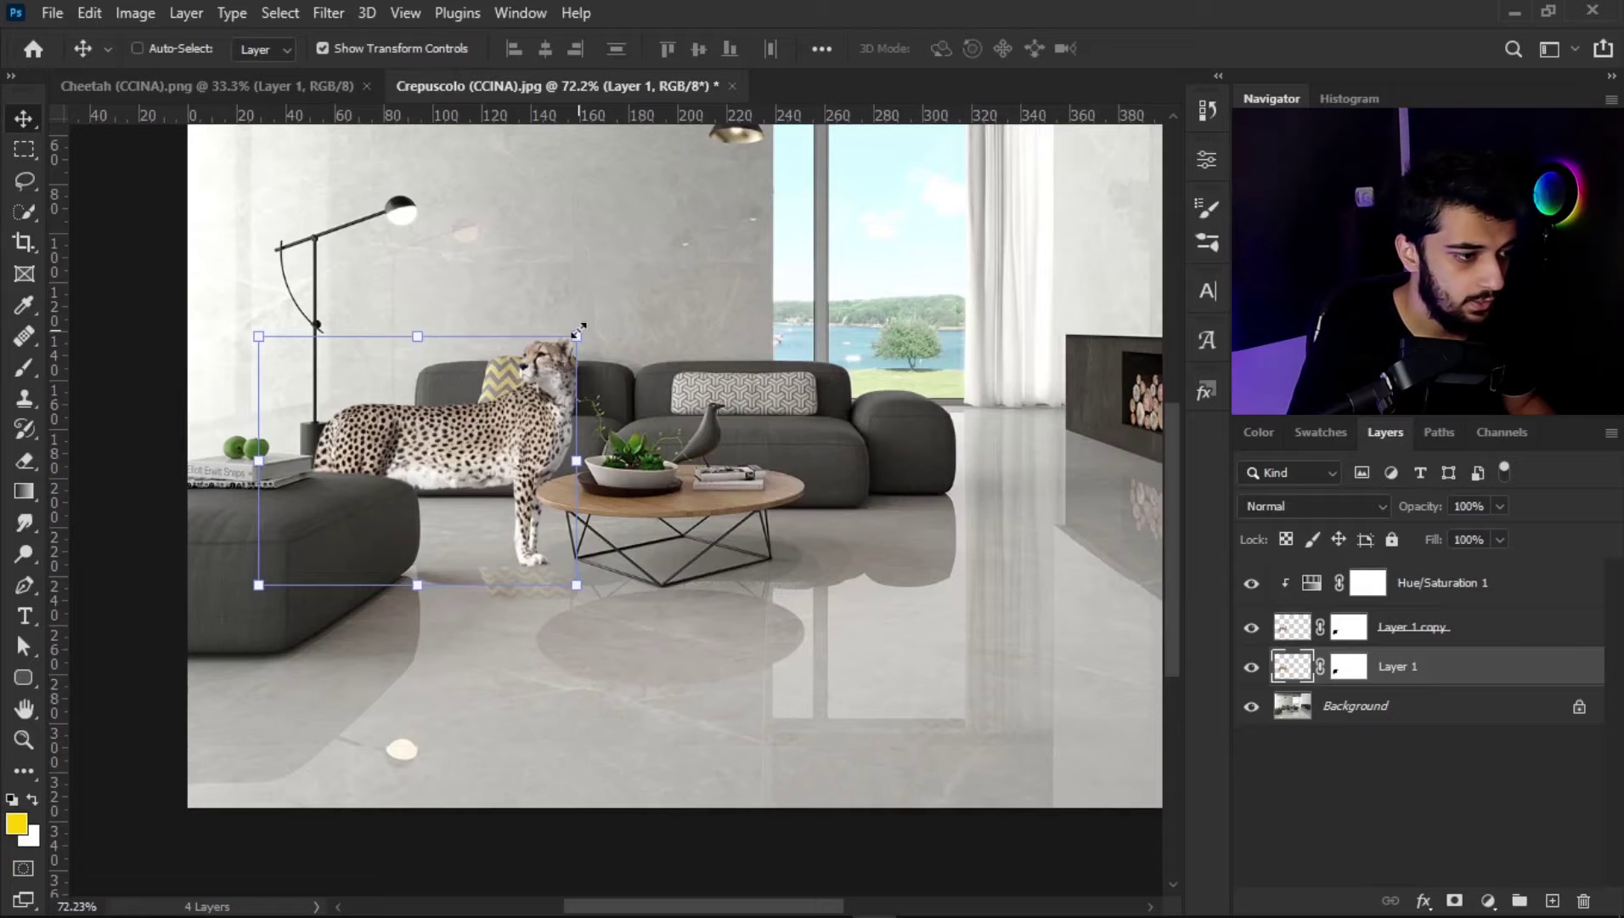
pyautogui.scroll(3, 578, 328)
pyautogui.scroll(3, 574, 340)
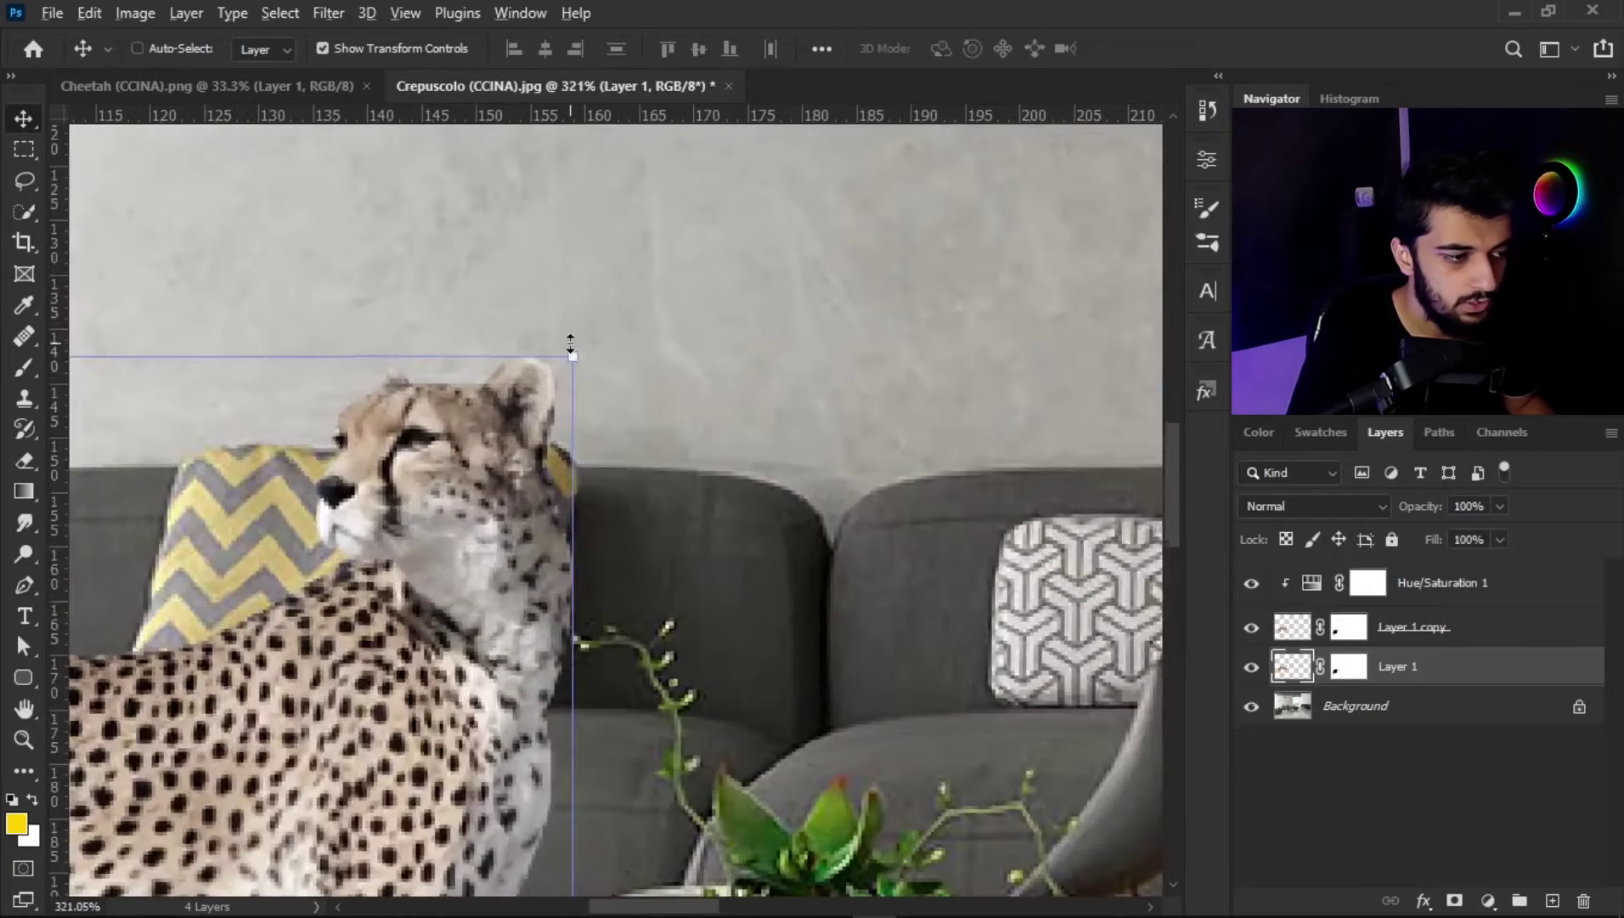
pyautogui.scroll(-3, 570, 344)
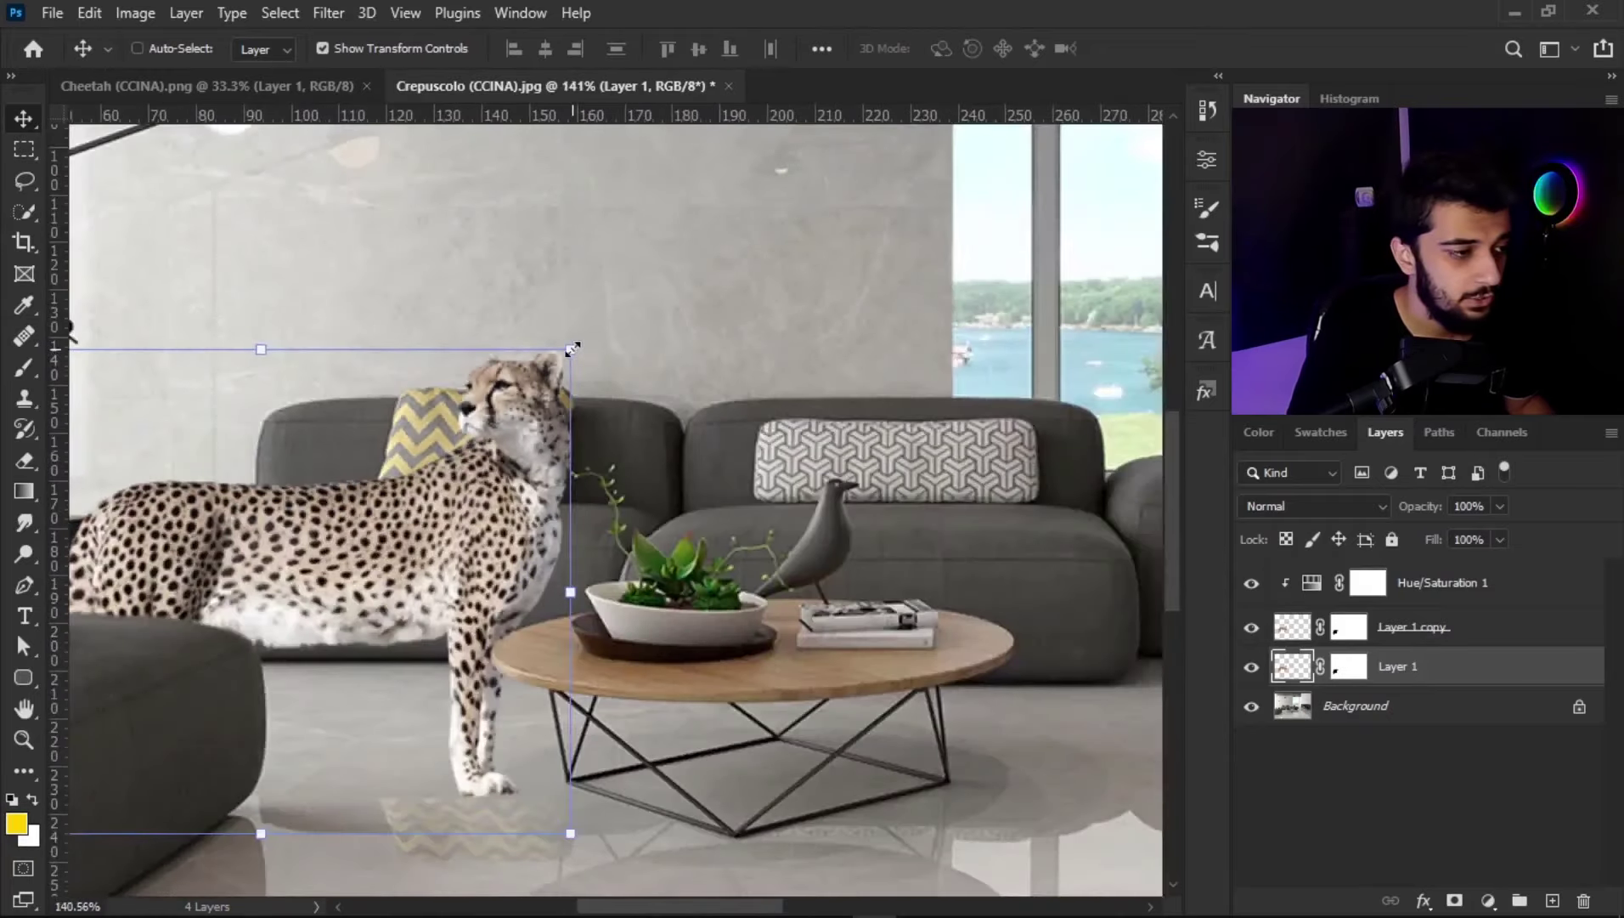
pyautogui.hotkey('ctrl', 't')
pyautogui.scroll(-2, 885, 195)
pyautogui.scroll(-3, 855, 212)
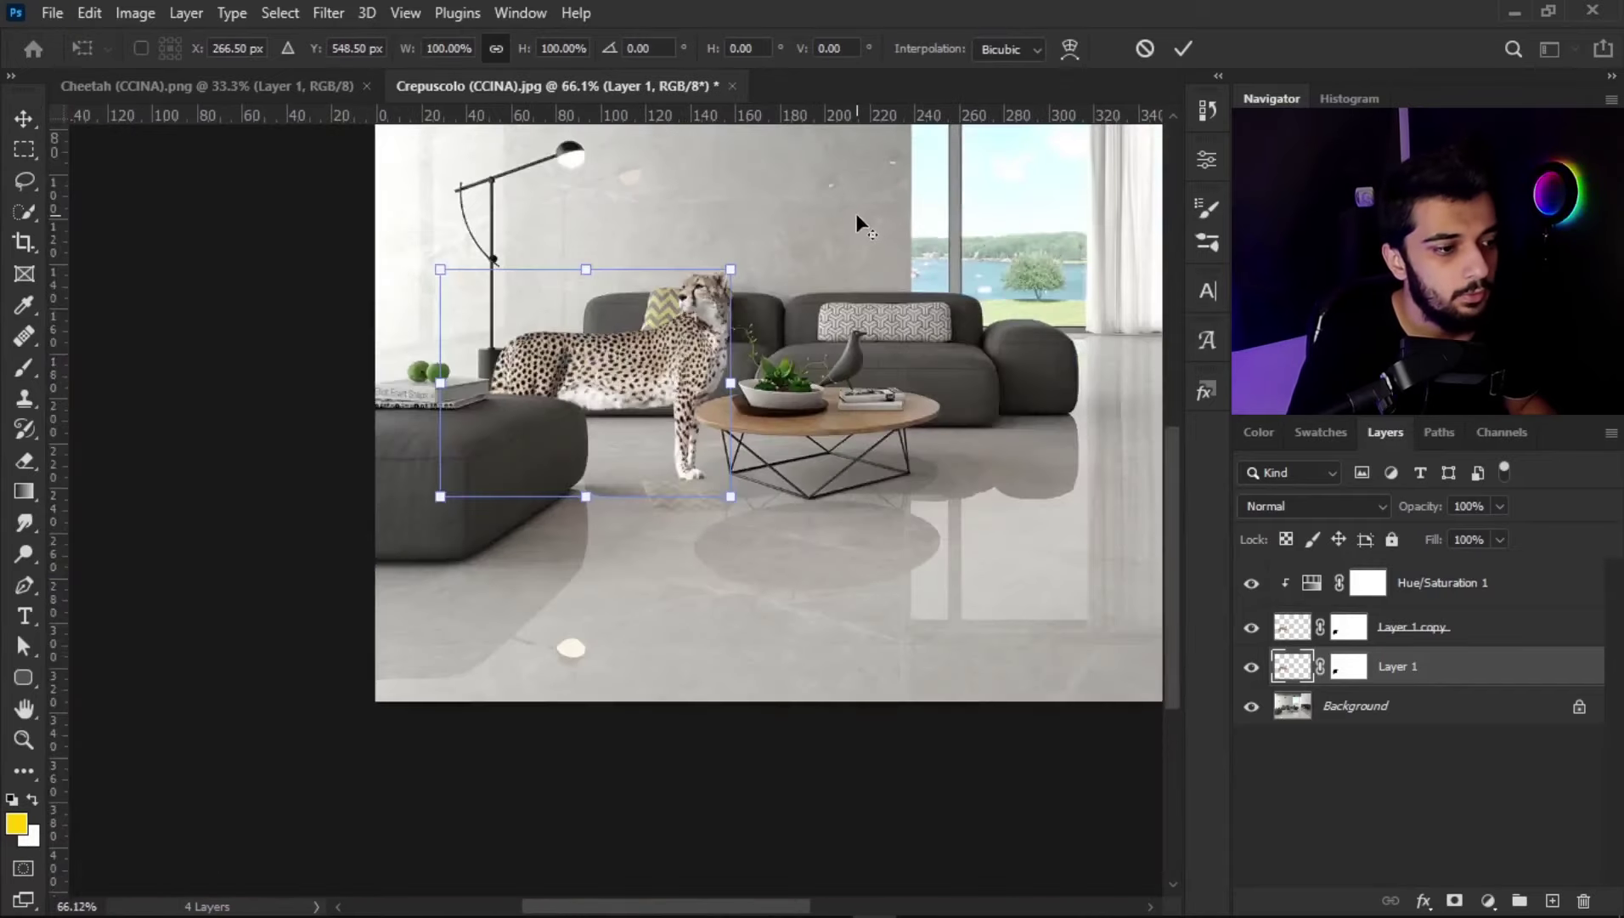
pyautogui.scroll(3, 837, 366)
pyautogui.rightClick(457, 362)
pyautogui.click(458, 340)
pyautogui.rightClick(463, 282)
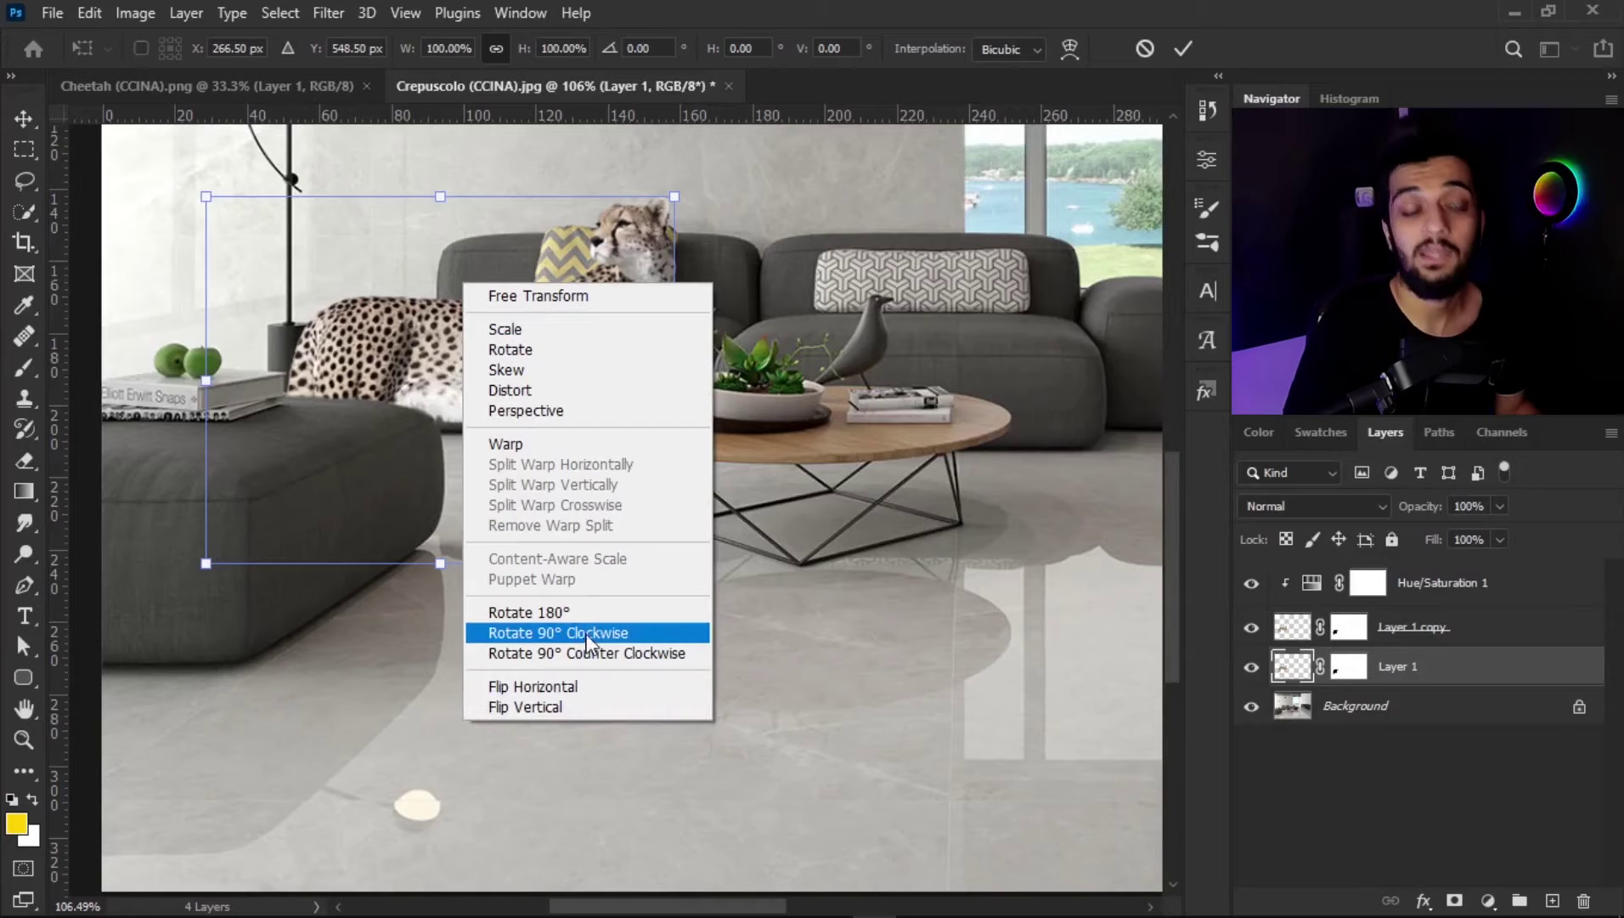
pyautogui.click(1138, 49)
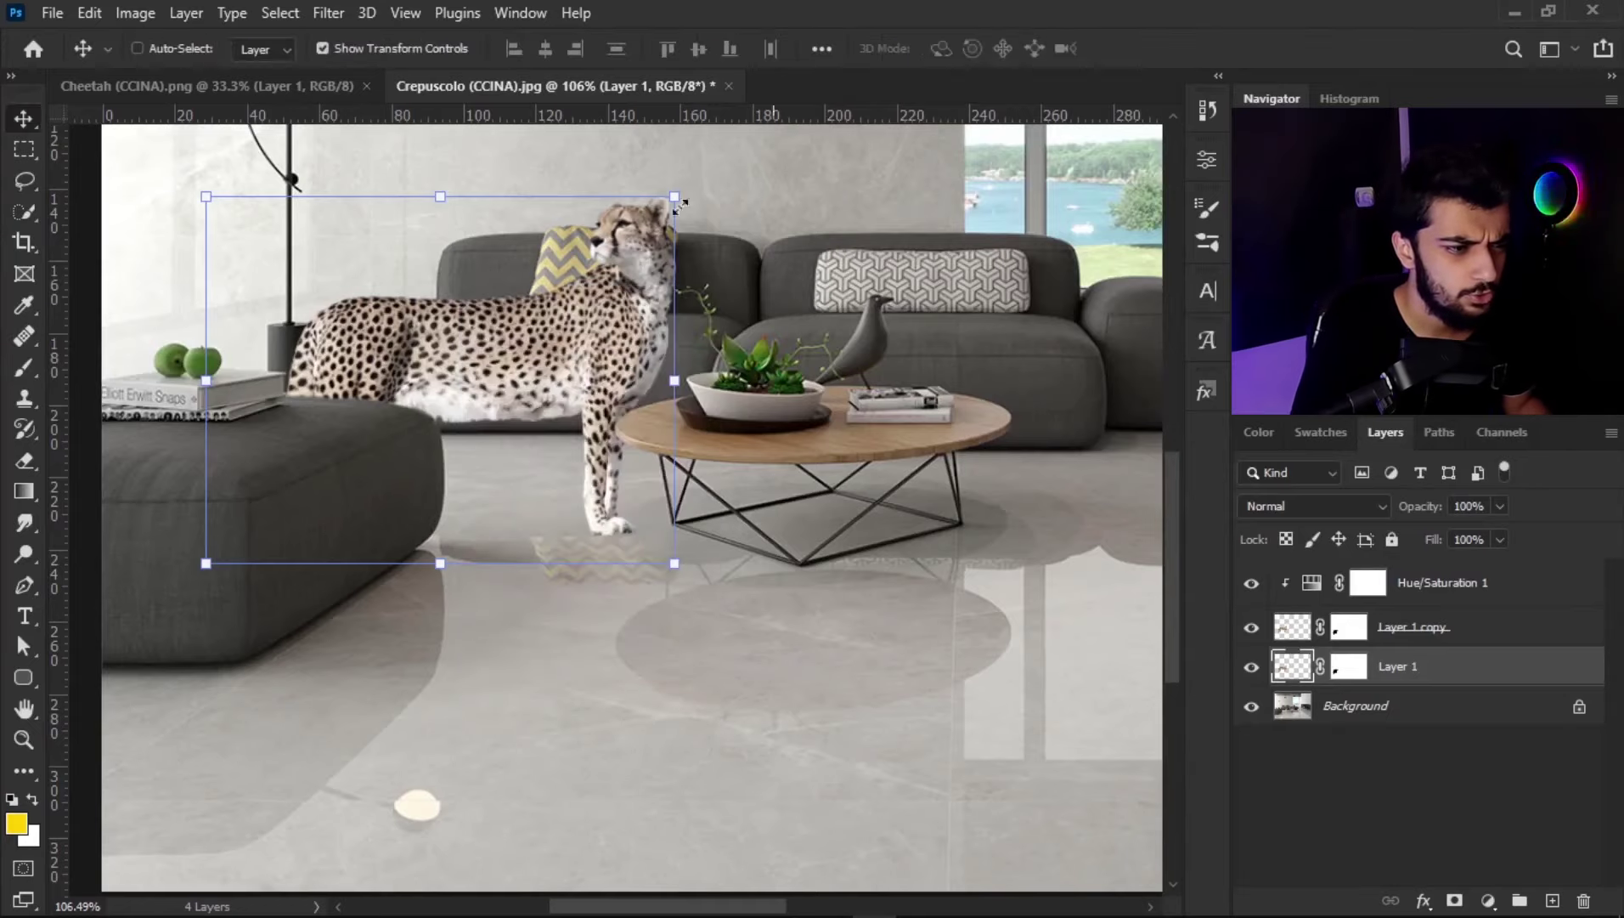
pyautogui.rightClick(435, 325)
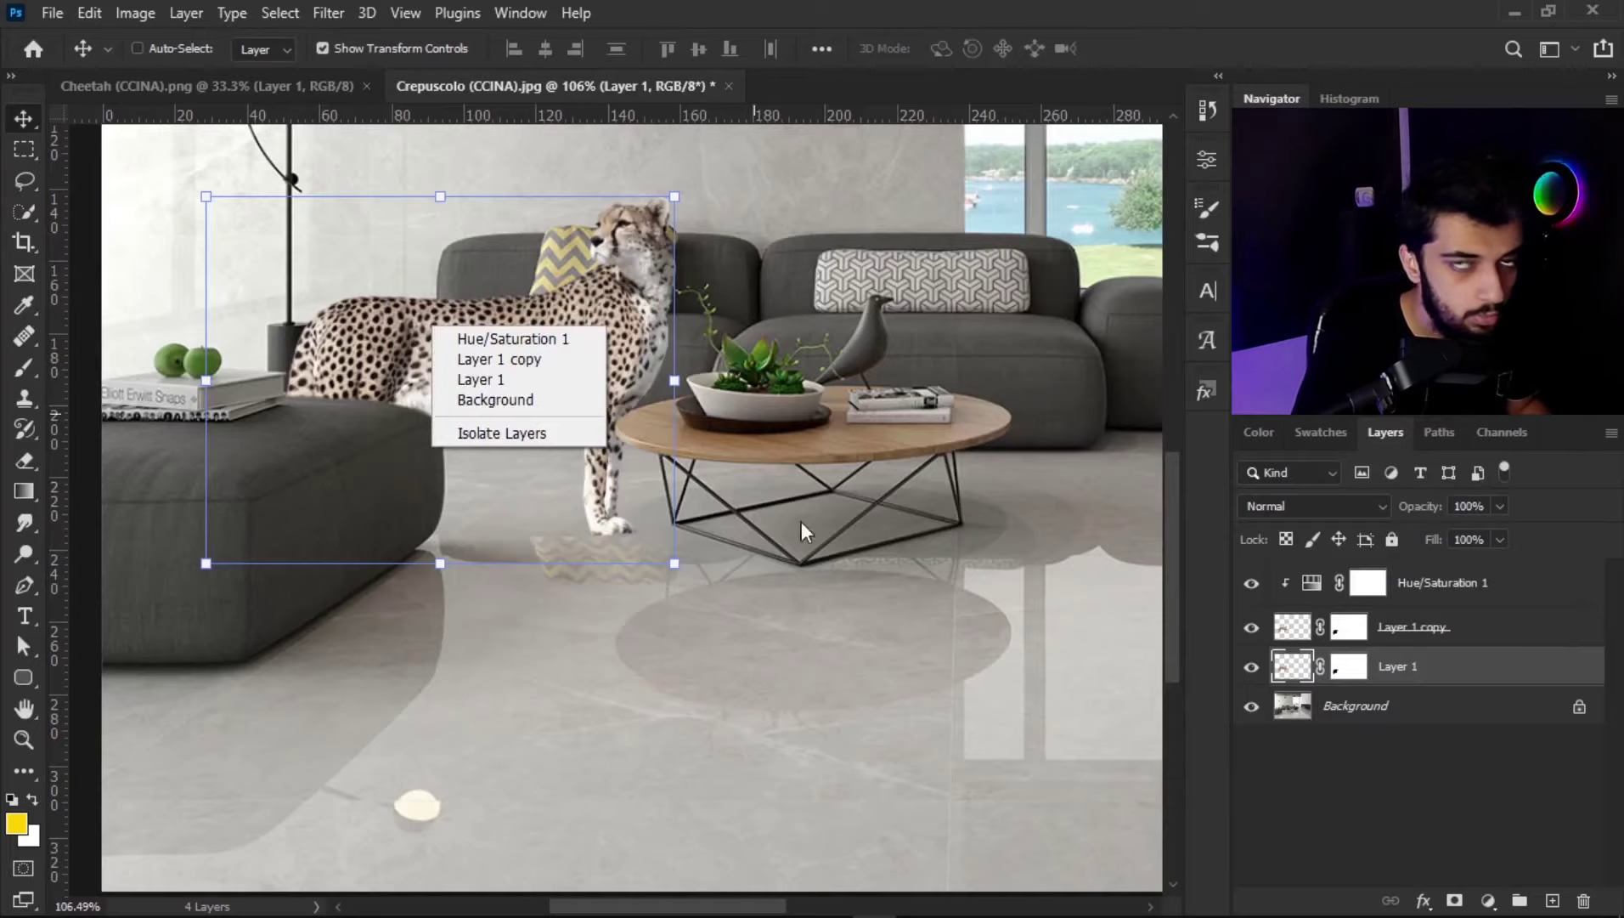
pyautogui.rightClick(608, 279)
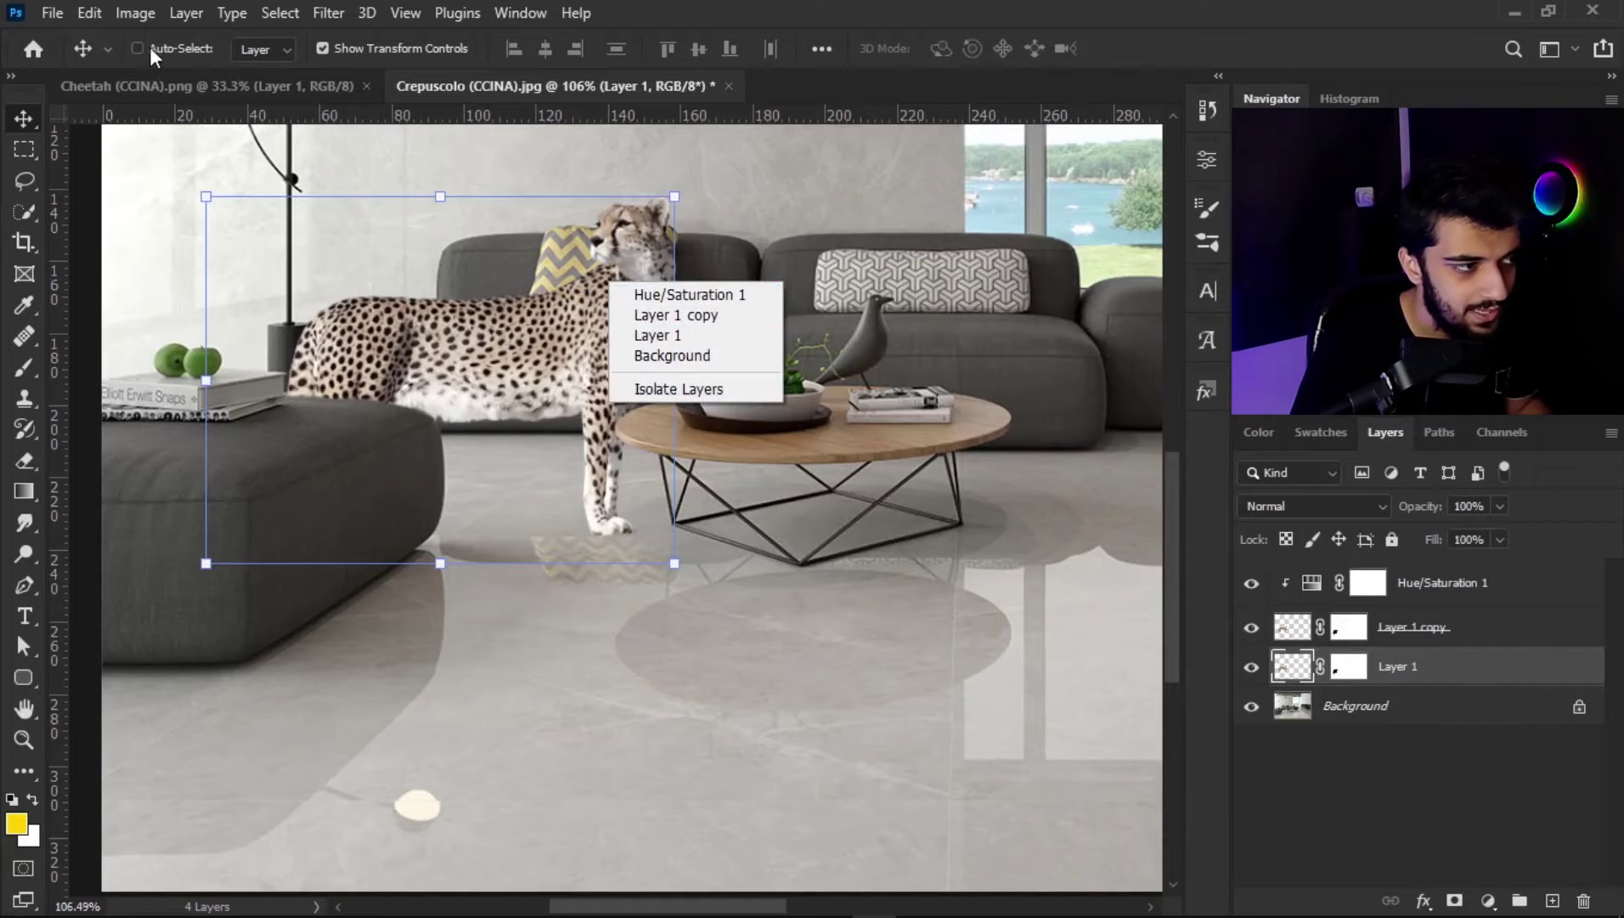
pyautogui.click(730, 295)
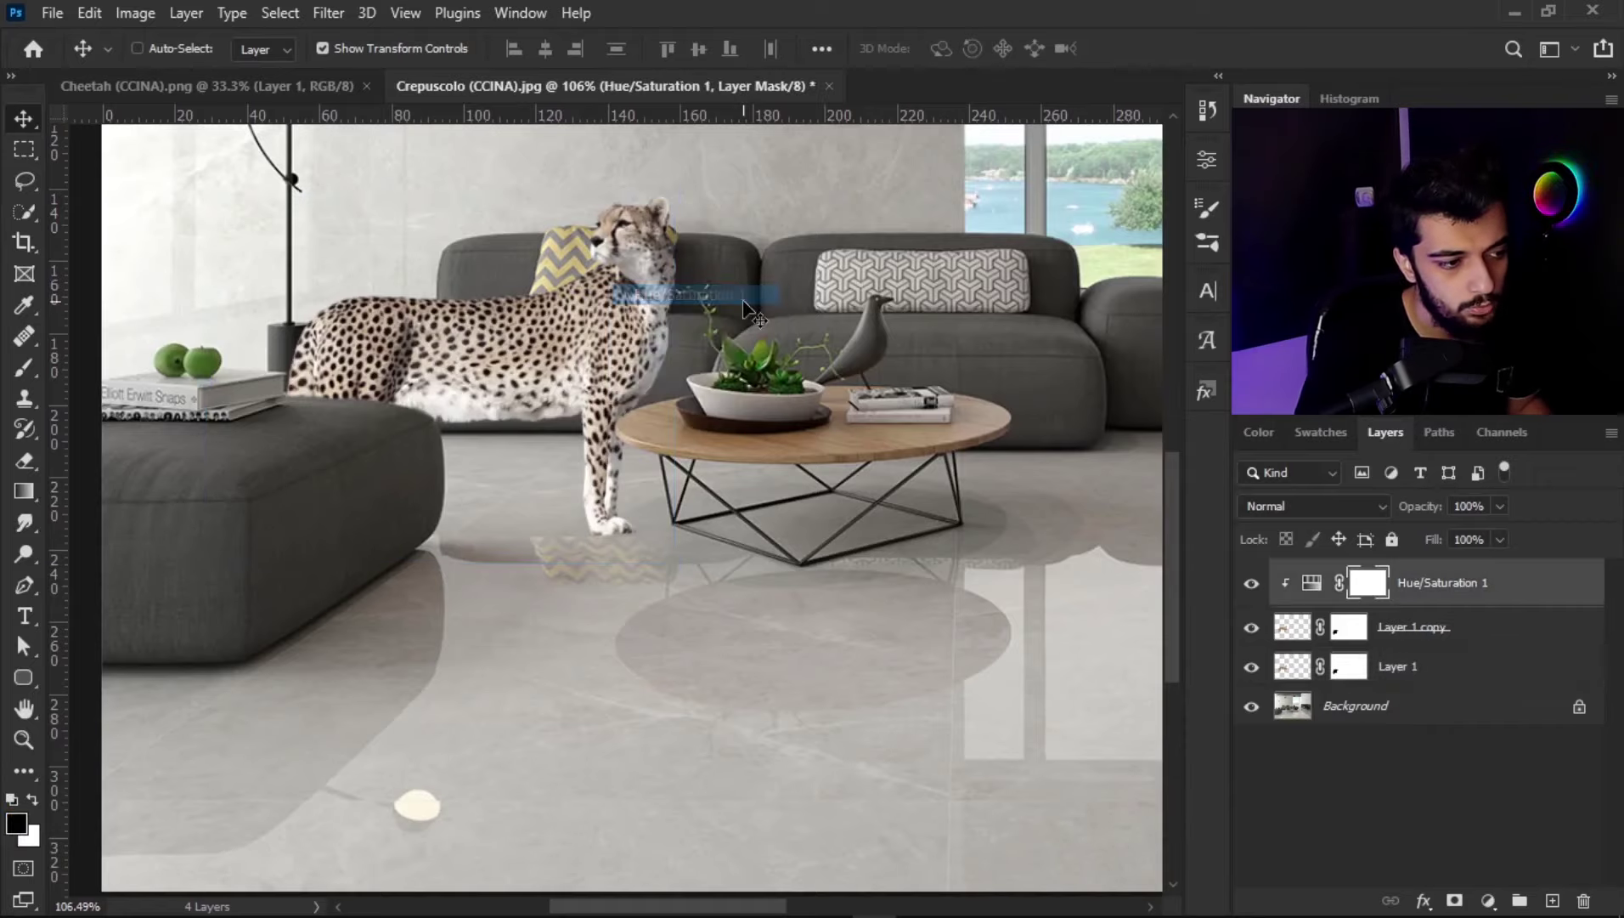
# Step: Pick Layer 1 copy from the canvas right-click layer list, after briefly selecting the Background
pyautogui.scroll(-5, 617, 358)
pyautogui.scroll(3, 586, 357)
pyautogui.scroll(2, 569, 357)
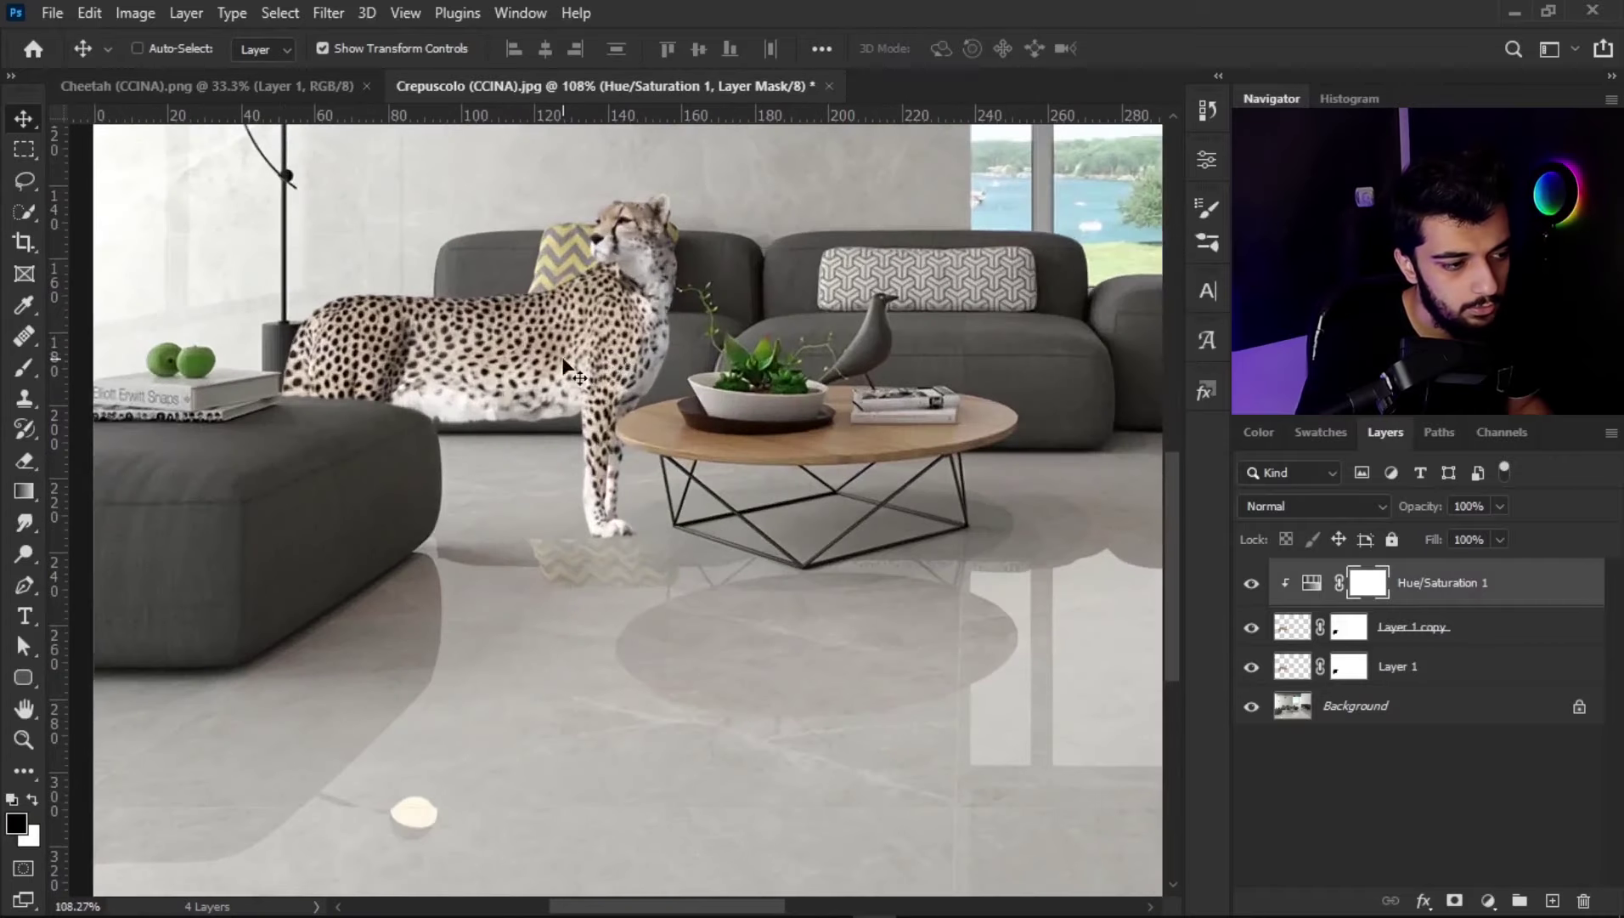
pyautogui.rightClick(564, 360)
pyautogui.click(627, 434)
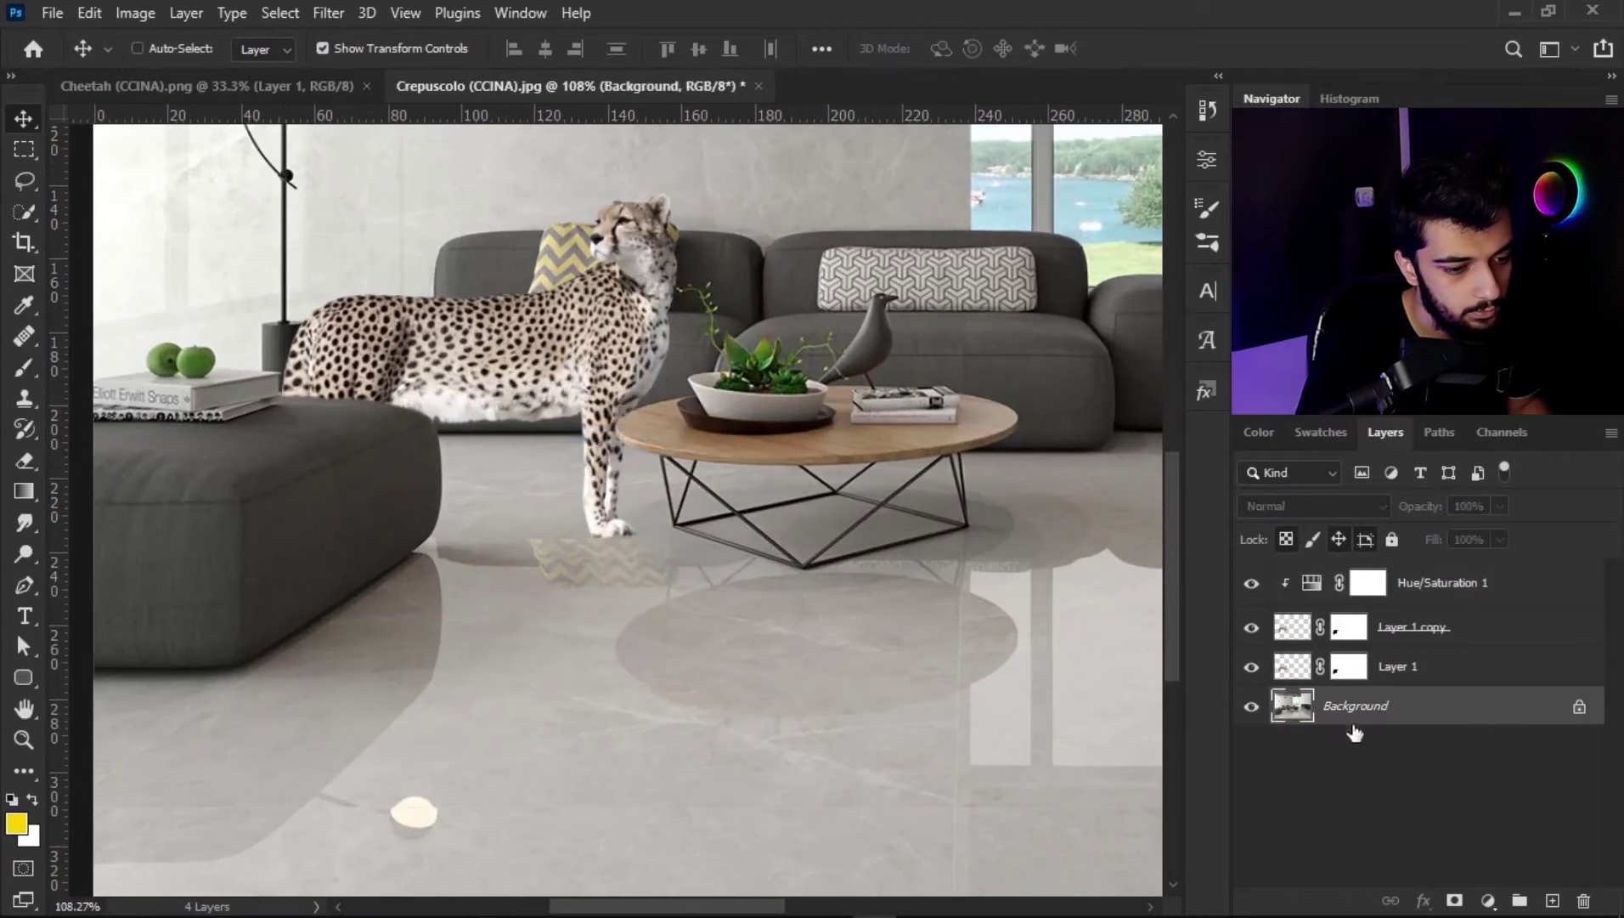
pyautogui.rightClick(589, 374)
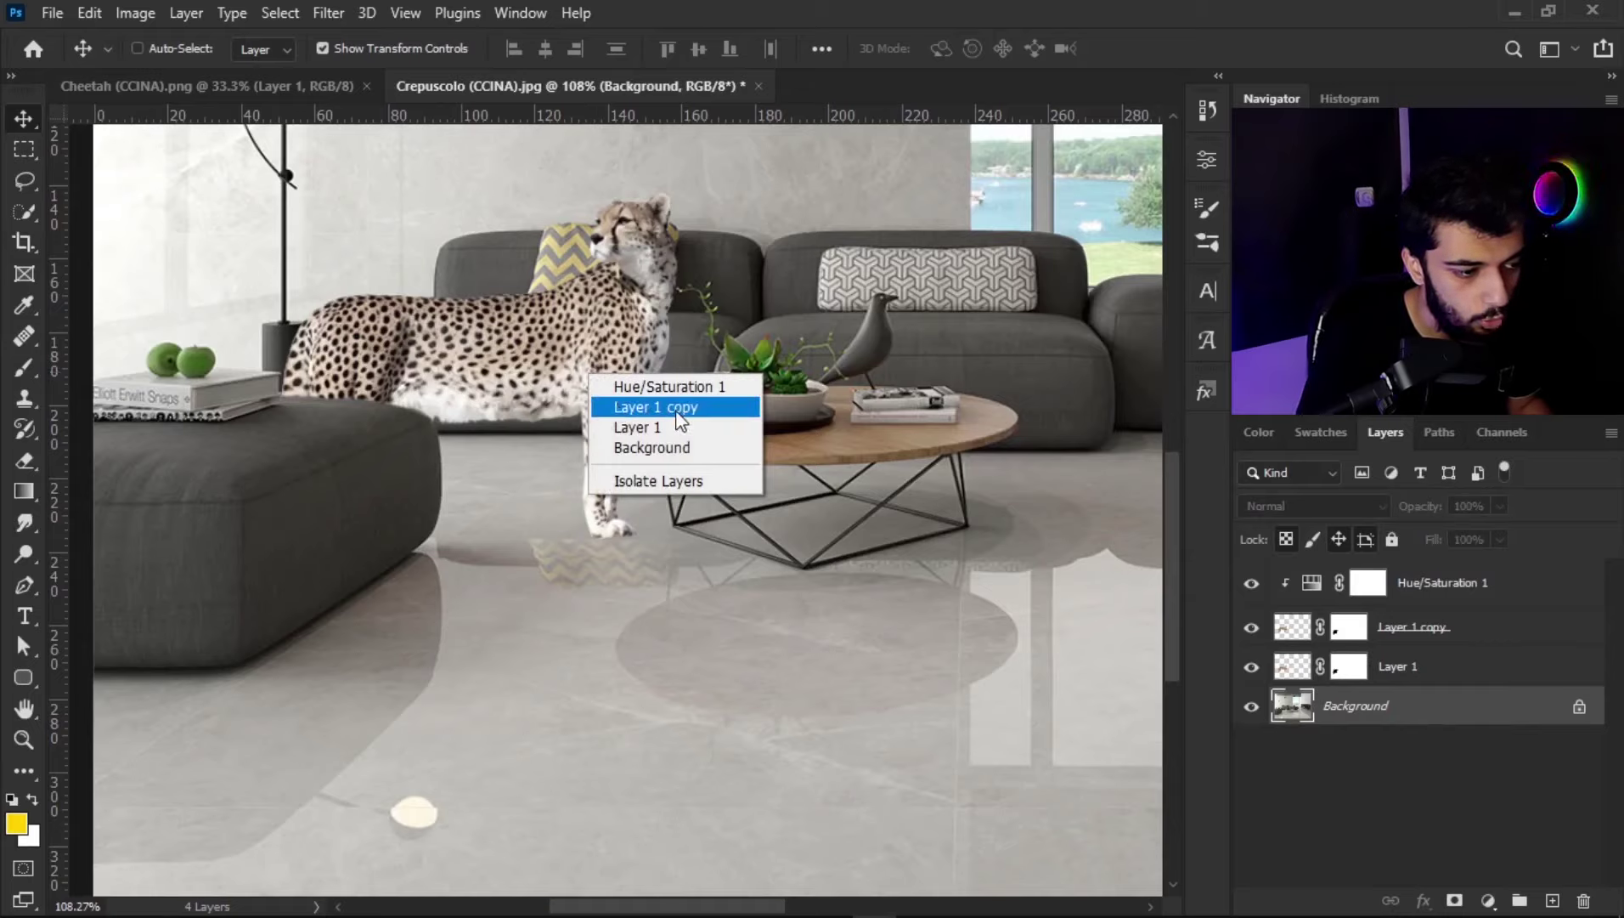
pyautogui.click(1436, 633)
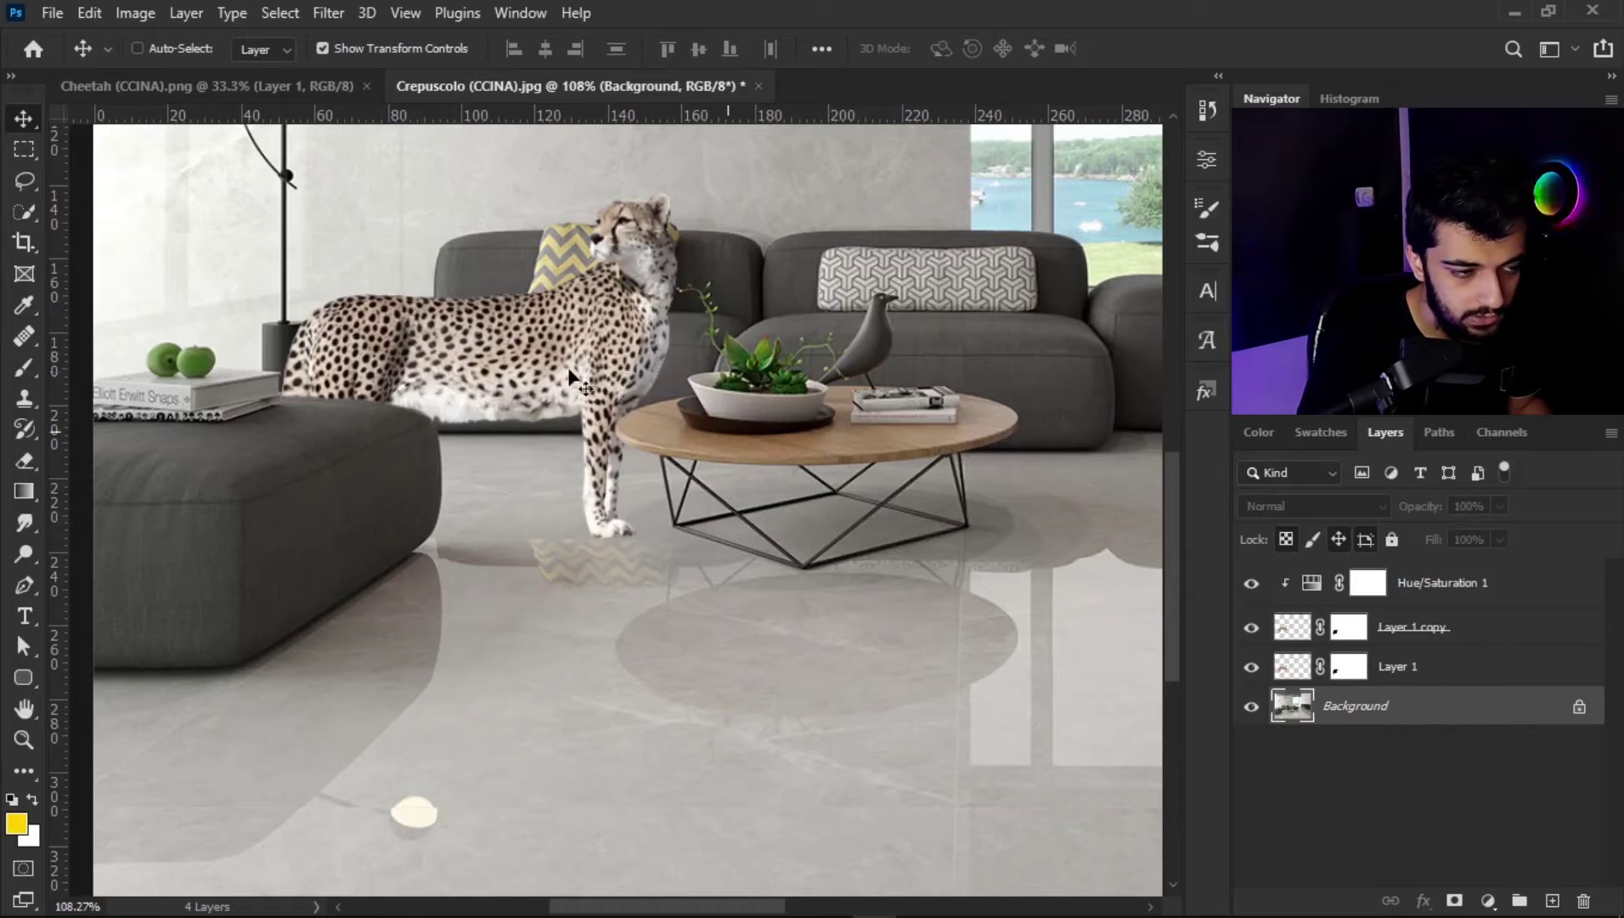
pyautogui.rightClick(477, 336)
pyautogui.click(561, 367)
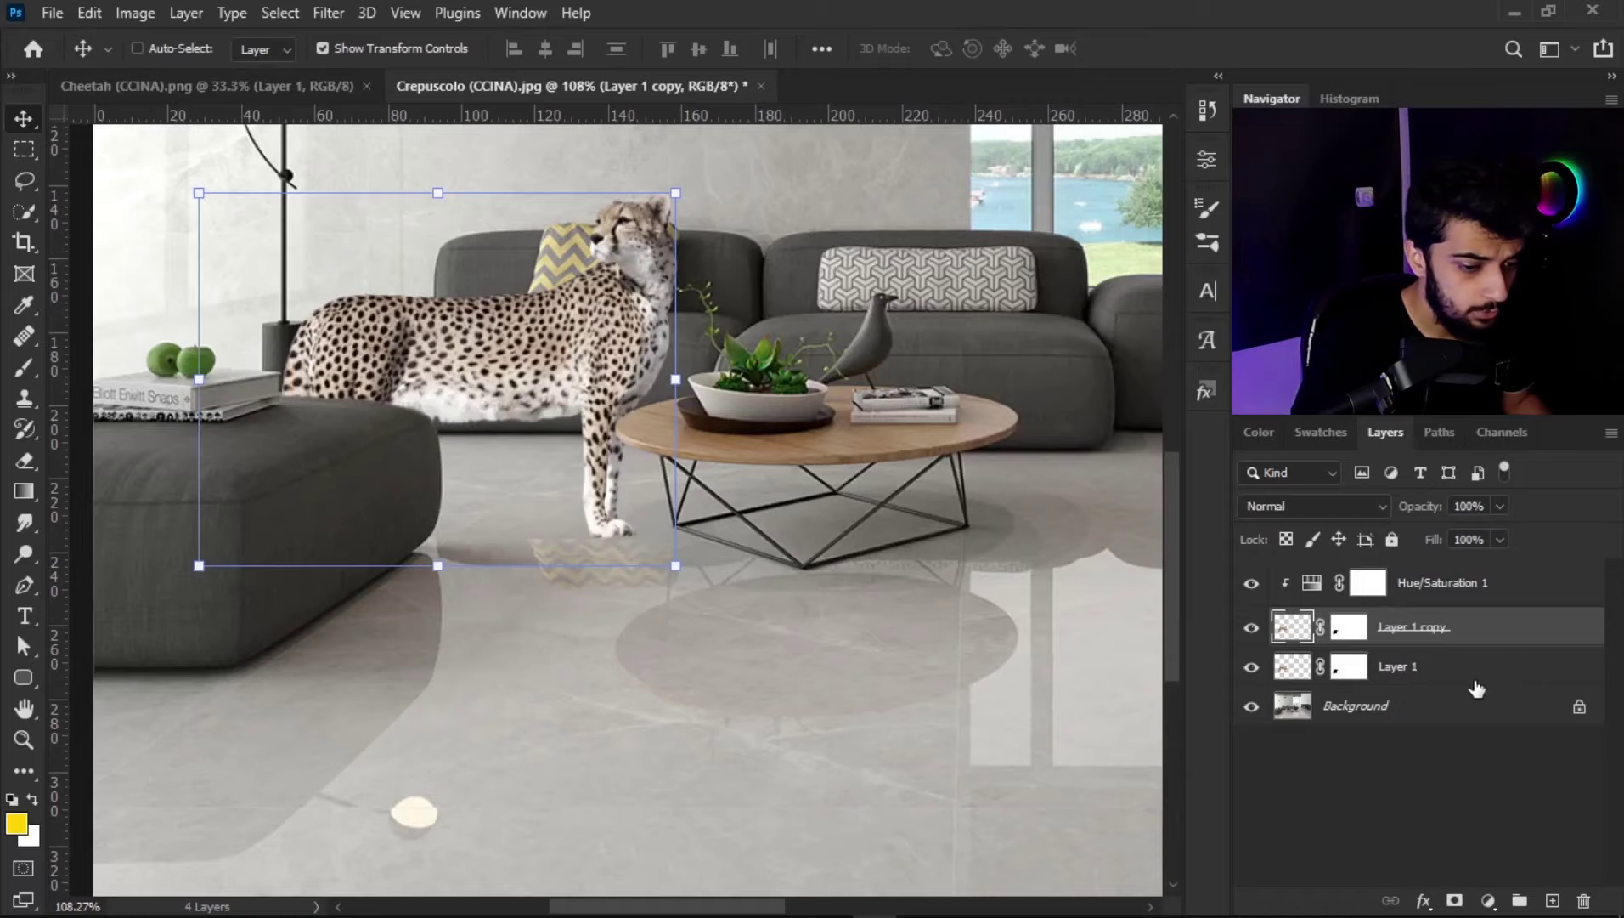
pyautogui.click(1454, 680)
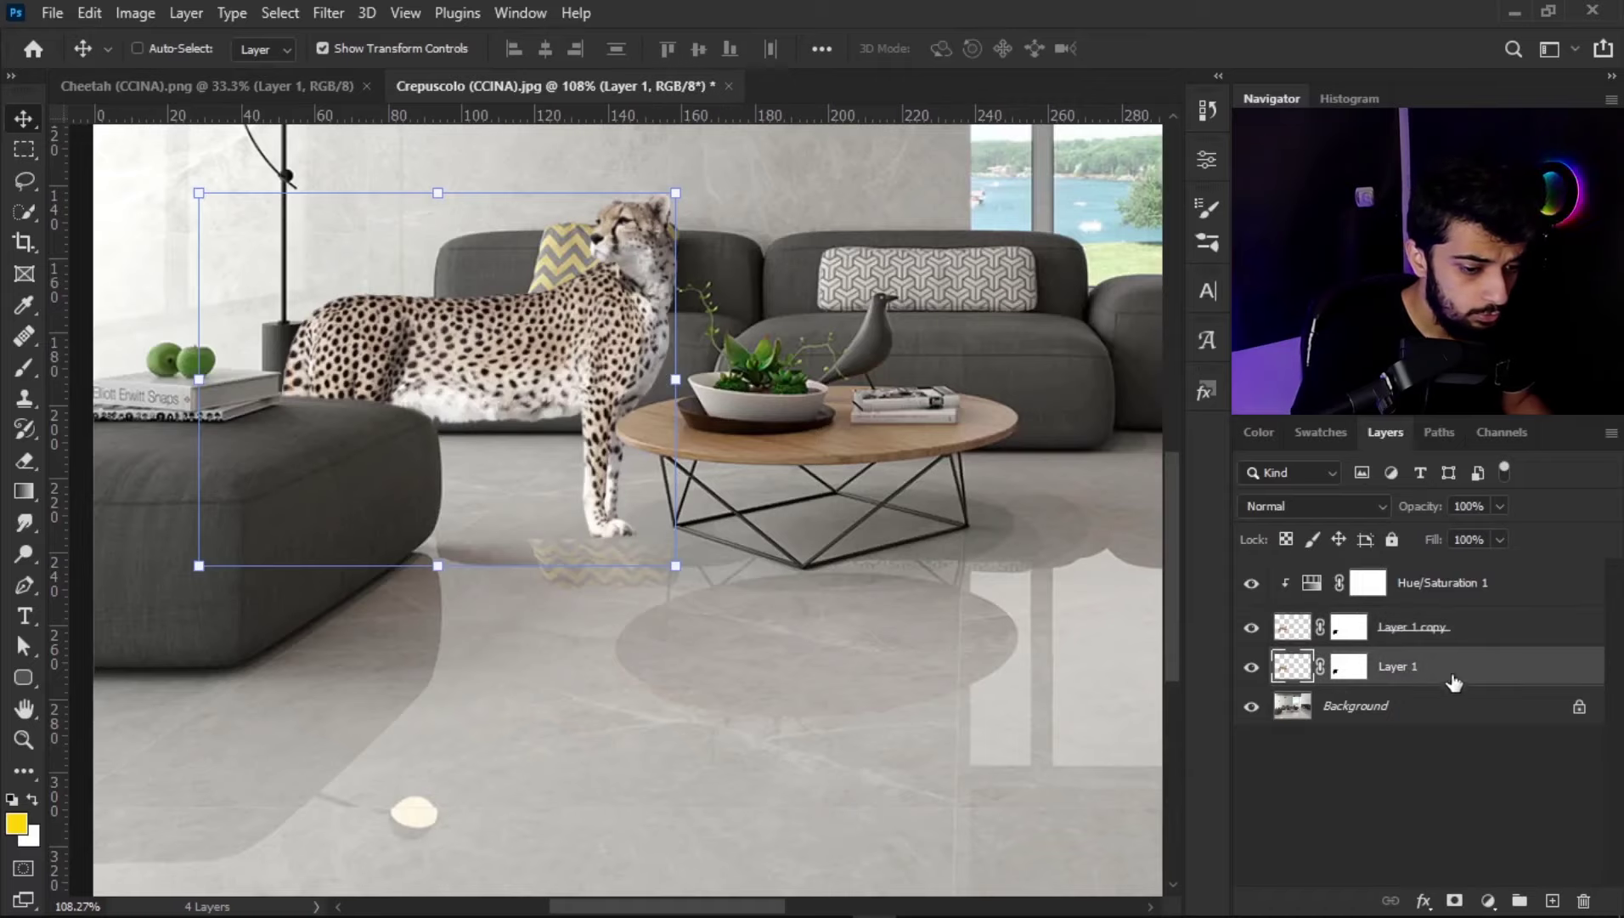
# Step: Rename the lower cheetah layer from Layer 1 to 'رفلکس'
pyautogui.doubleClick(1397, 666)
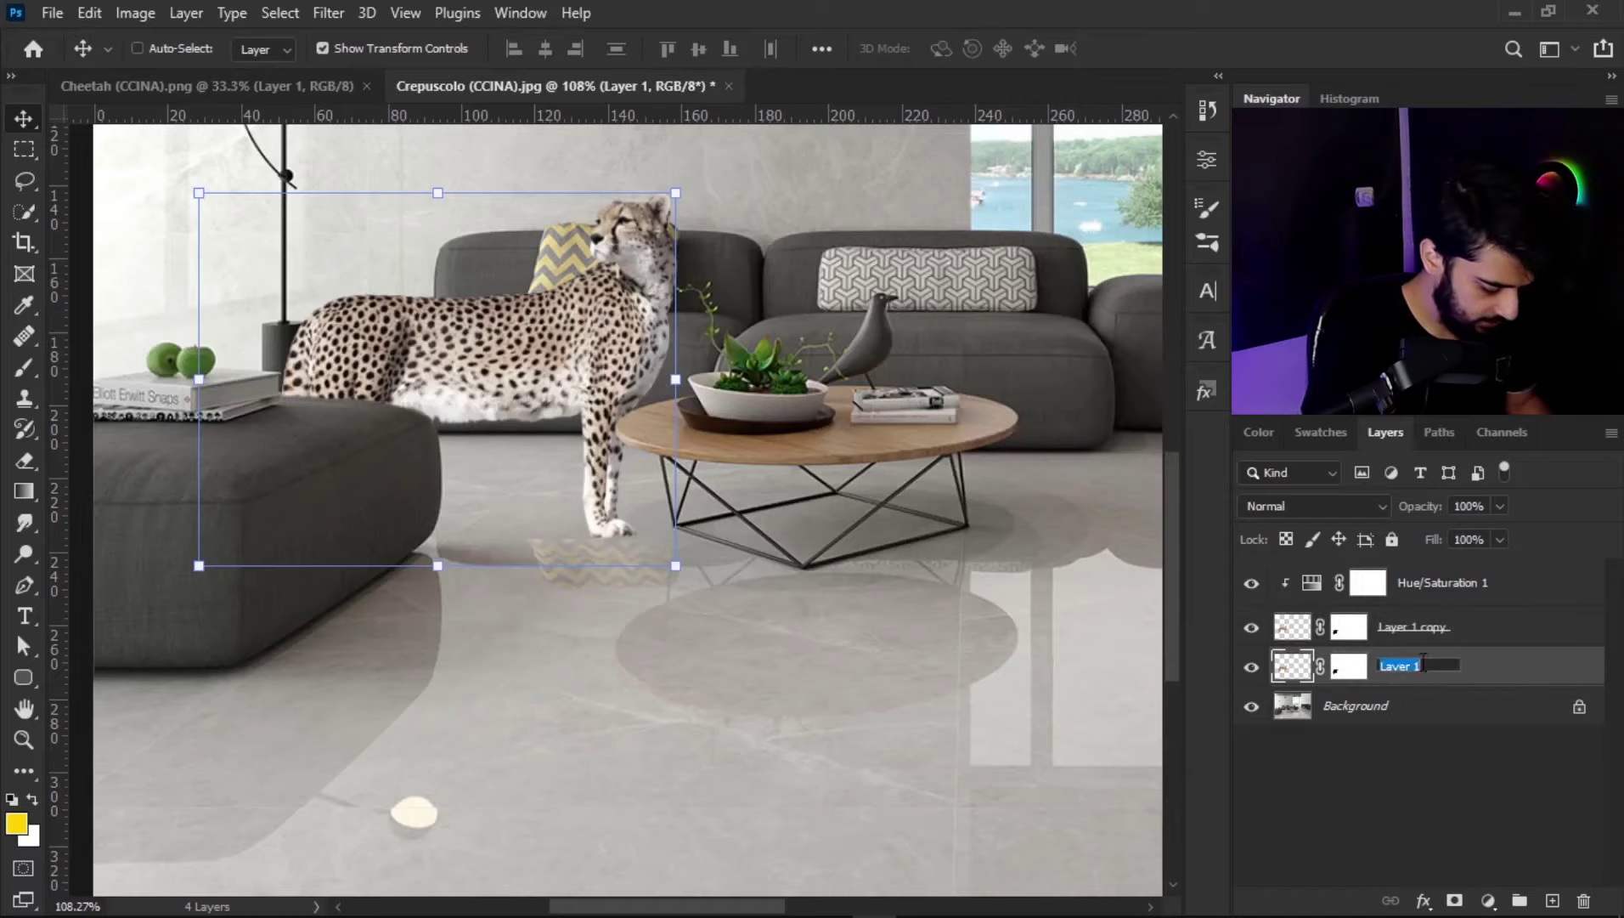
pyautogui.write('اک')
pyautogui.press('Return')
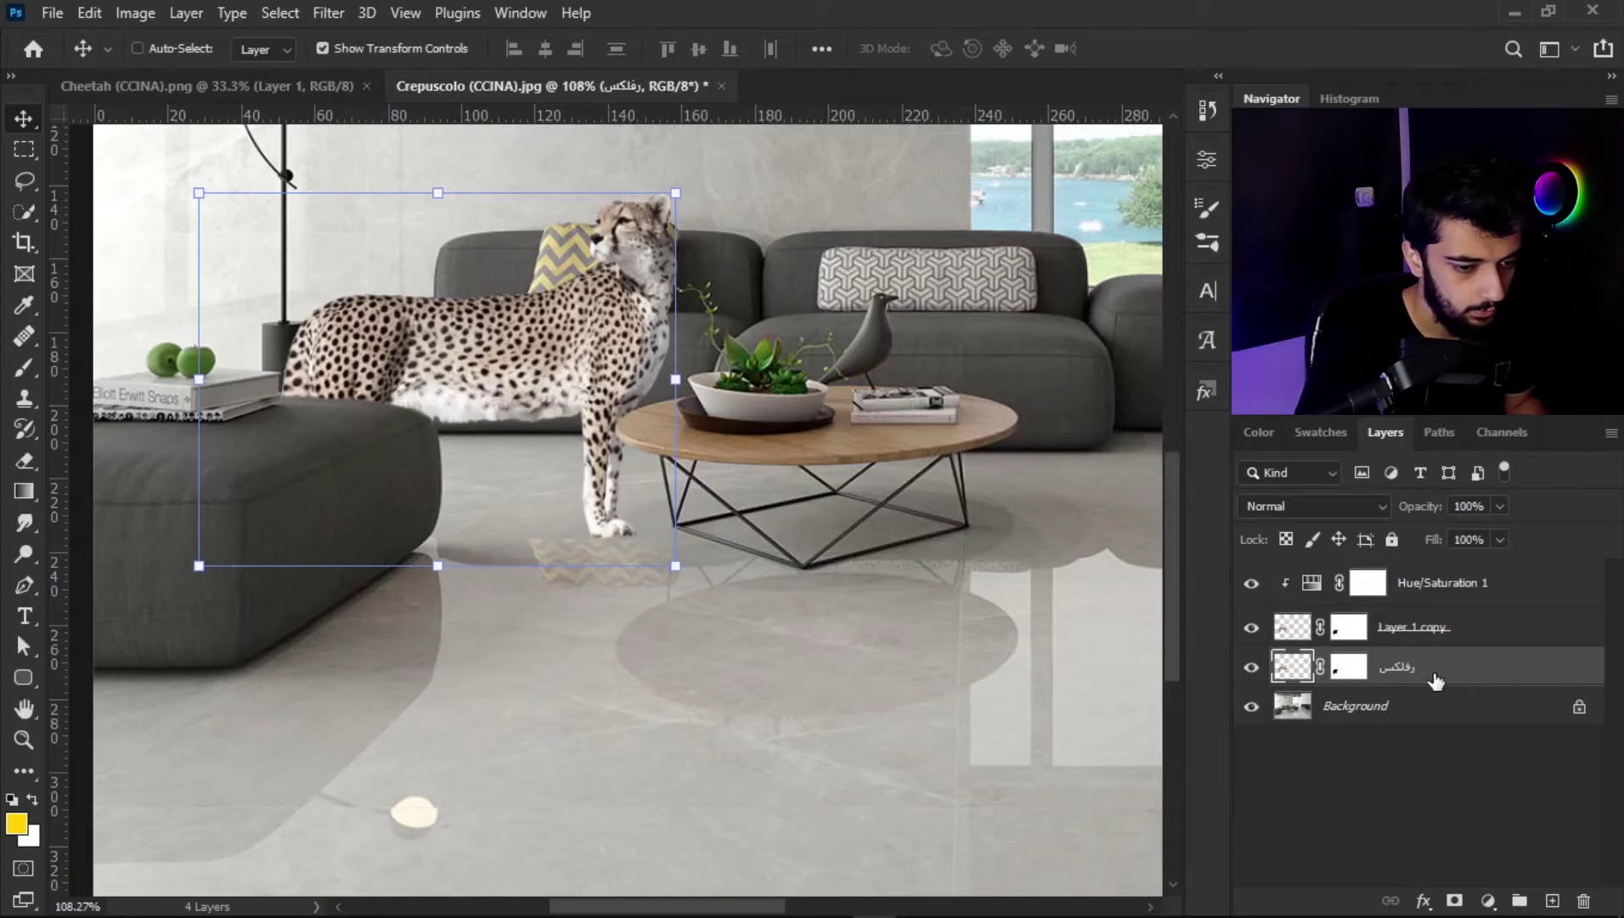
# Step: Open and cancel a transform on رفلکس, then hide it and select Layer 1 copy
pyautogui.press('ctrl')
pyautogui.hotkey('ctrl', 't')
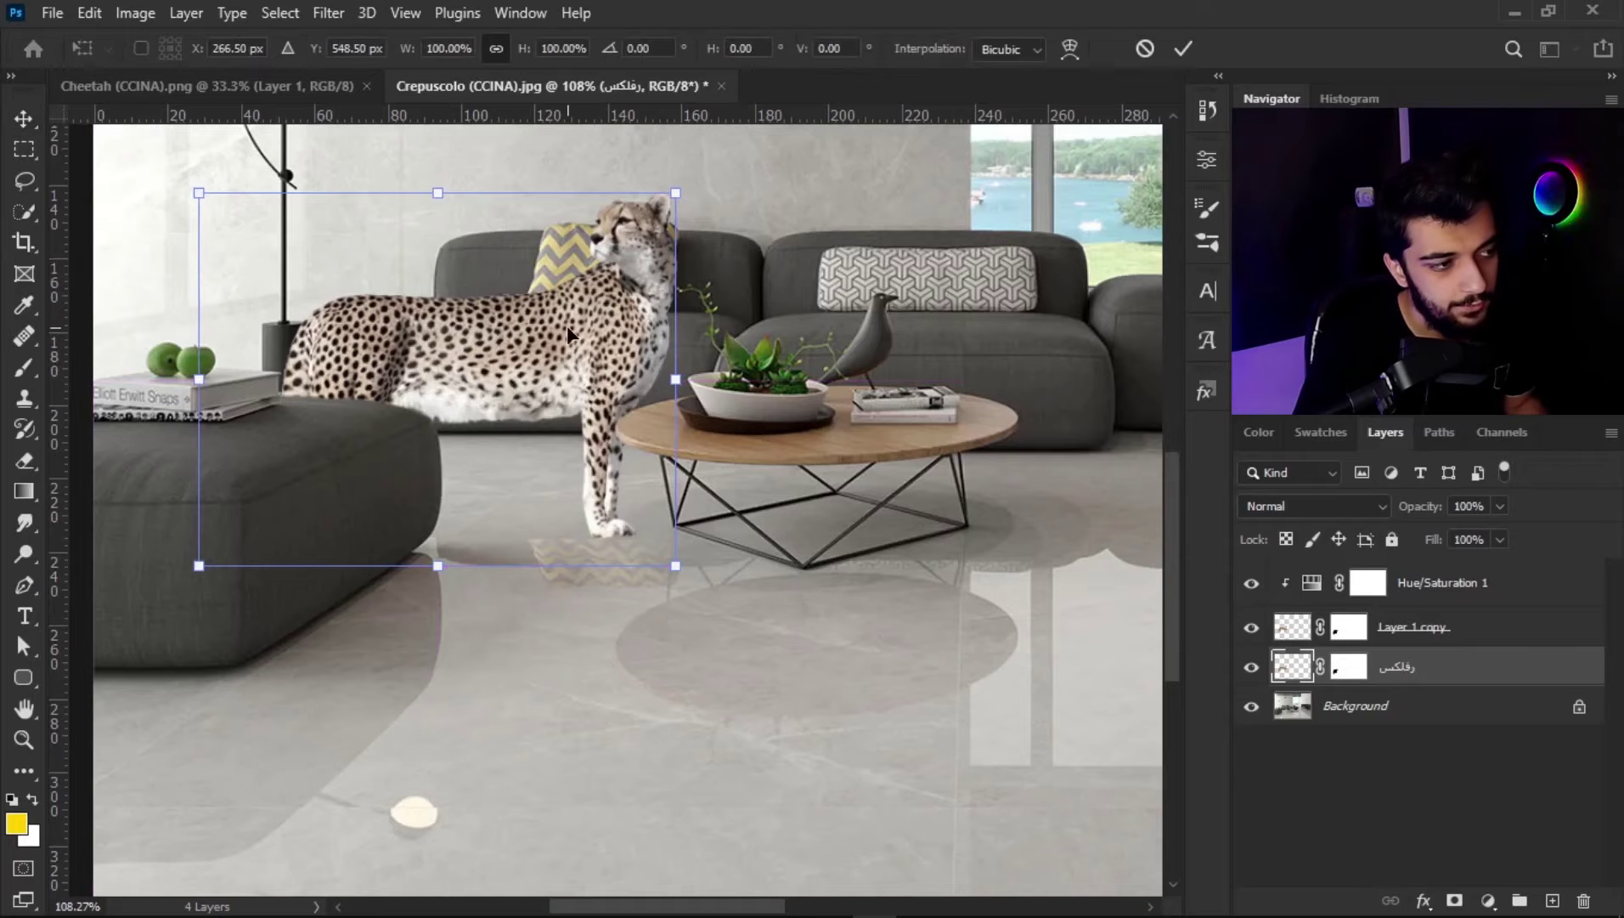
pyautogui.rightClick(503, 334)
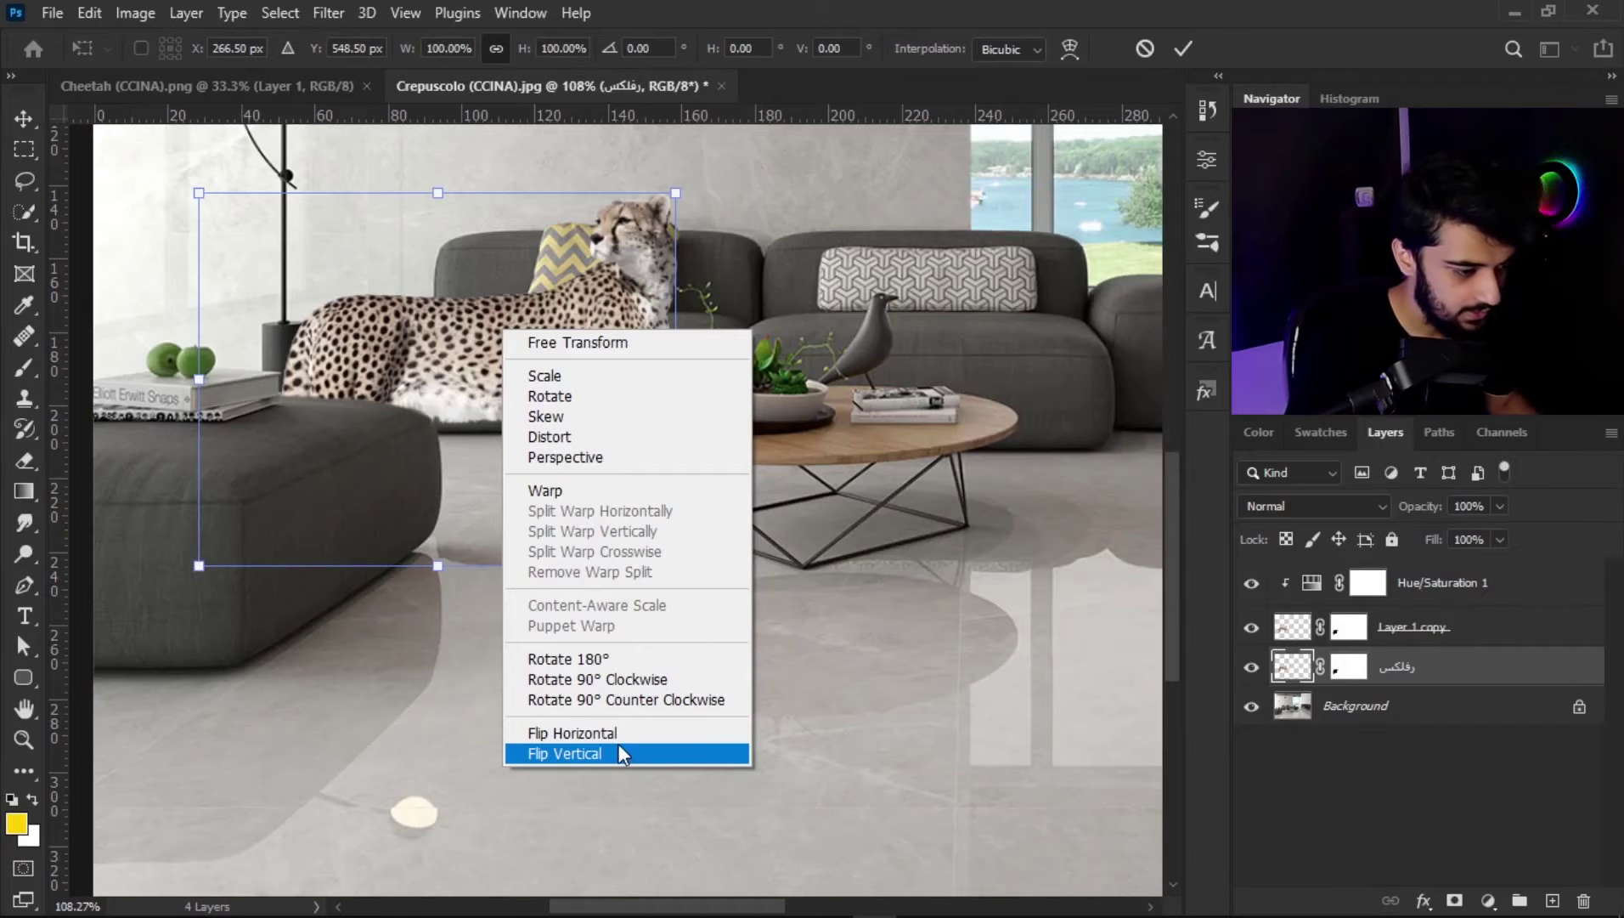
pyautogui.click(1441, 675)
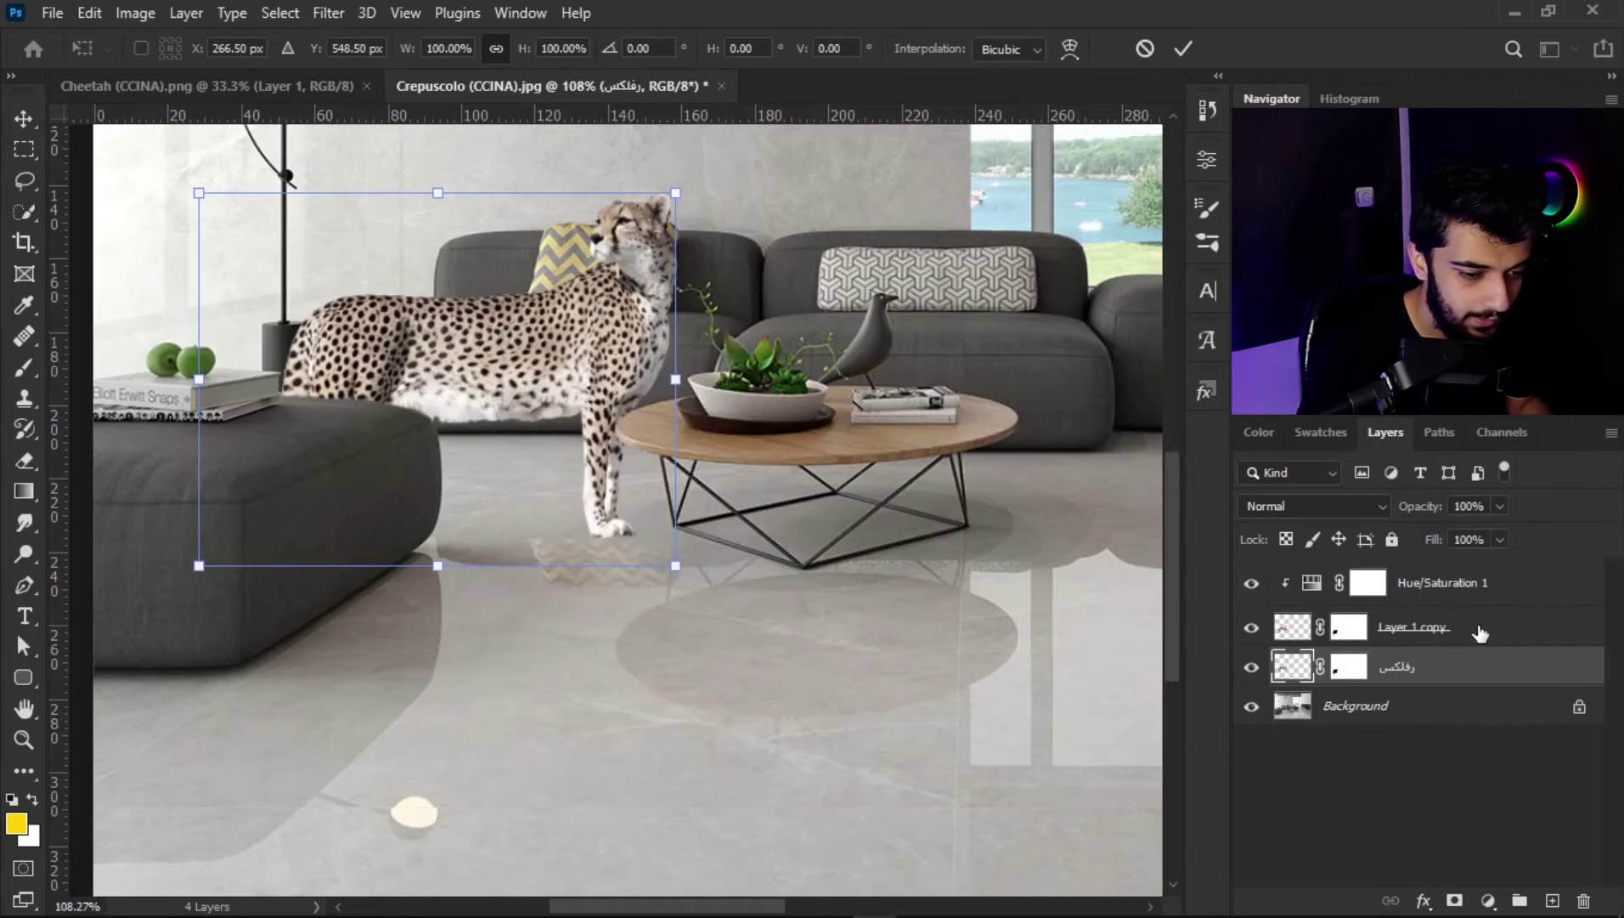
pyautogui.click(1479, 633)
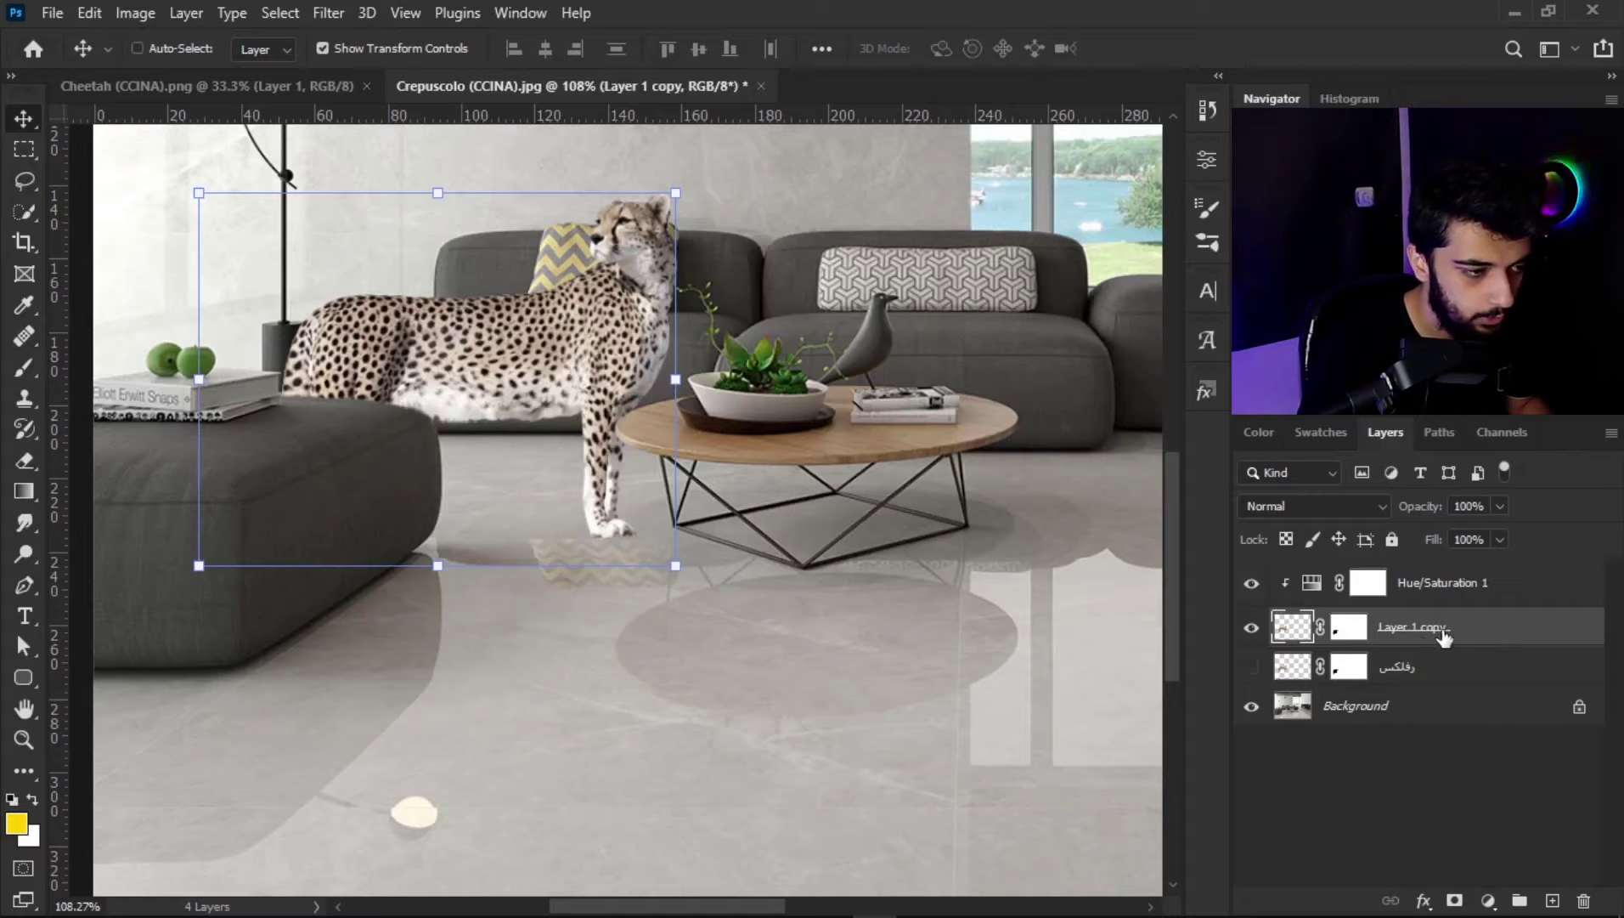
# Step: Try a horizontal flip on Layer 1 copy, then undo it
pyautogui.click(450, 195)
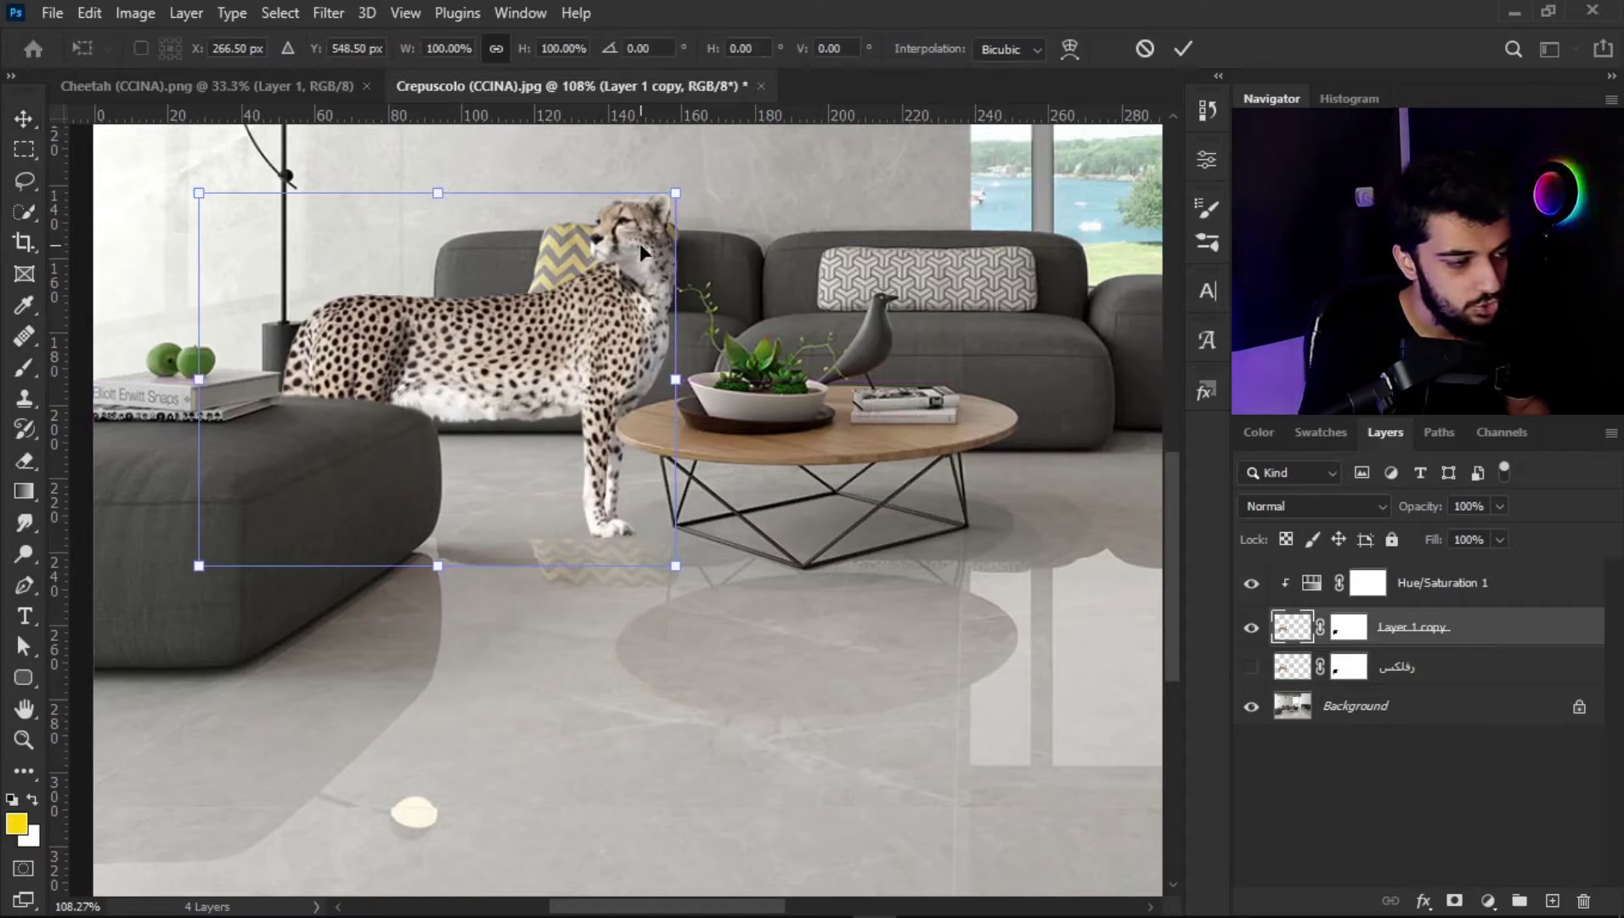
pyautogui.rightClick(422, 343)
pyautogui.click(558, 750)
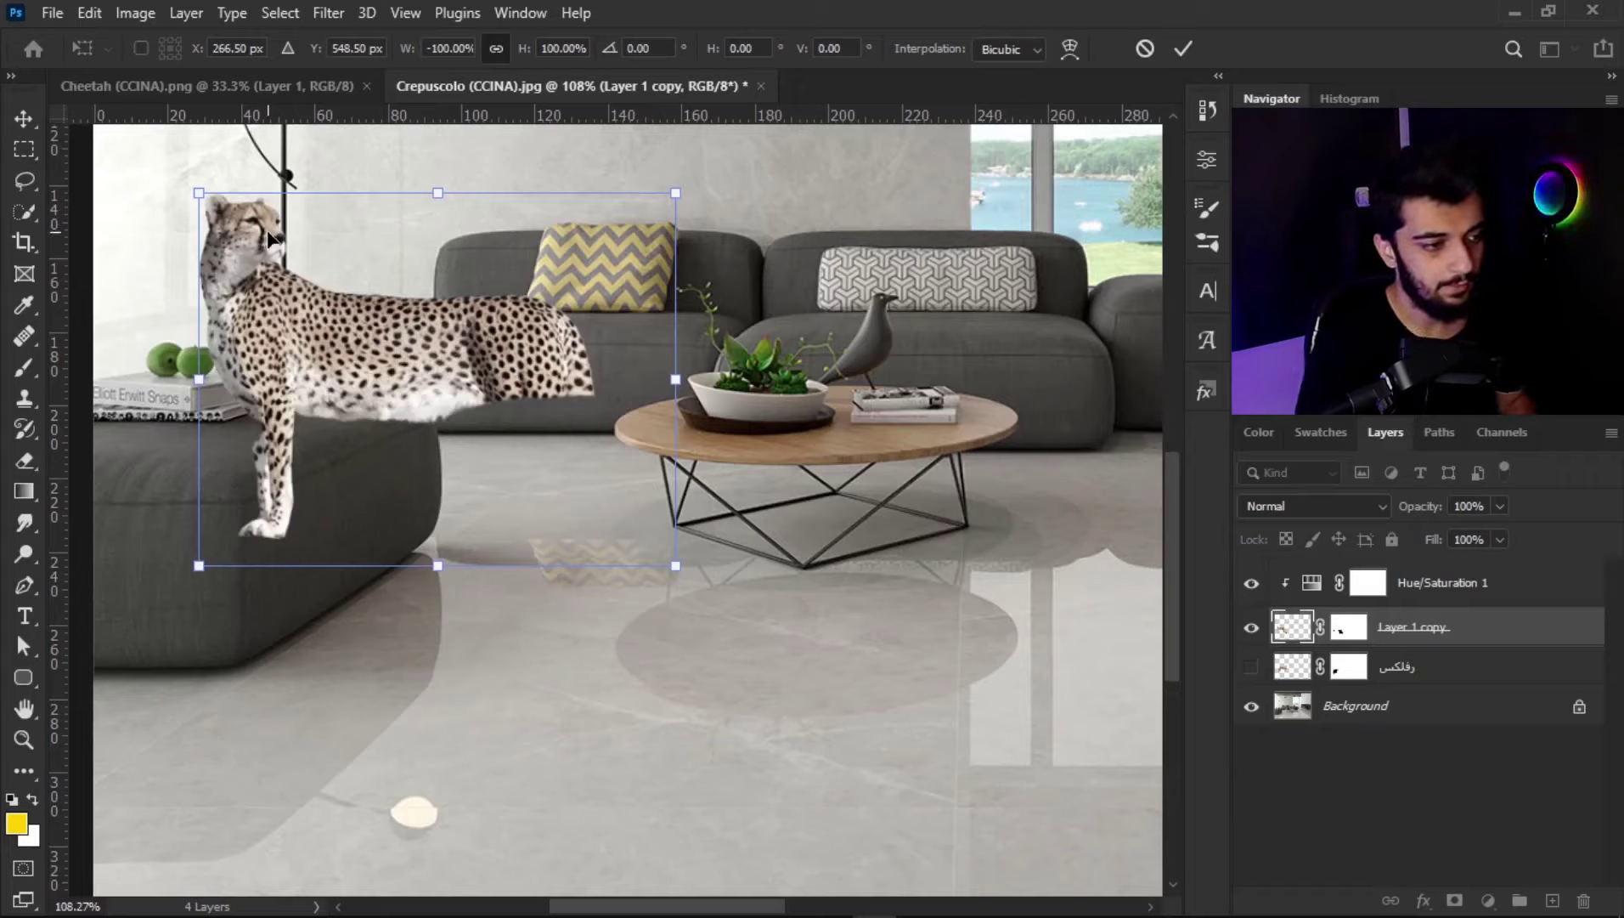
pyautogui.hotkey('ctrl', 'z')
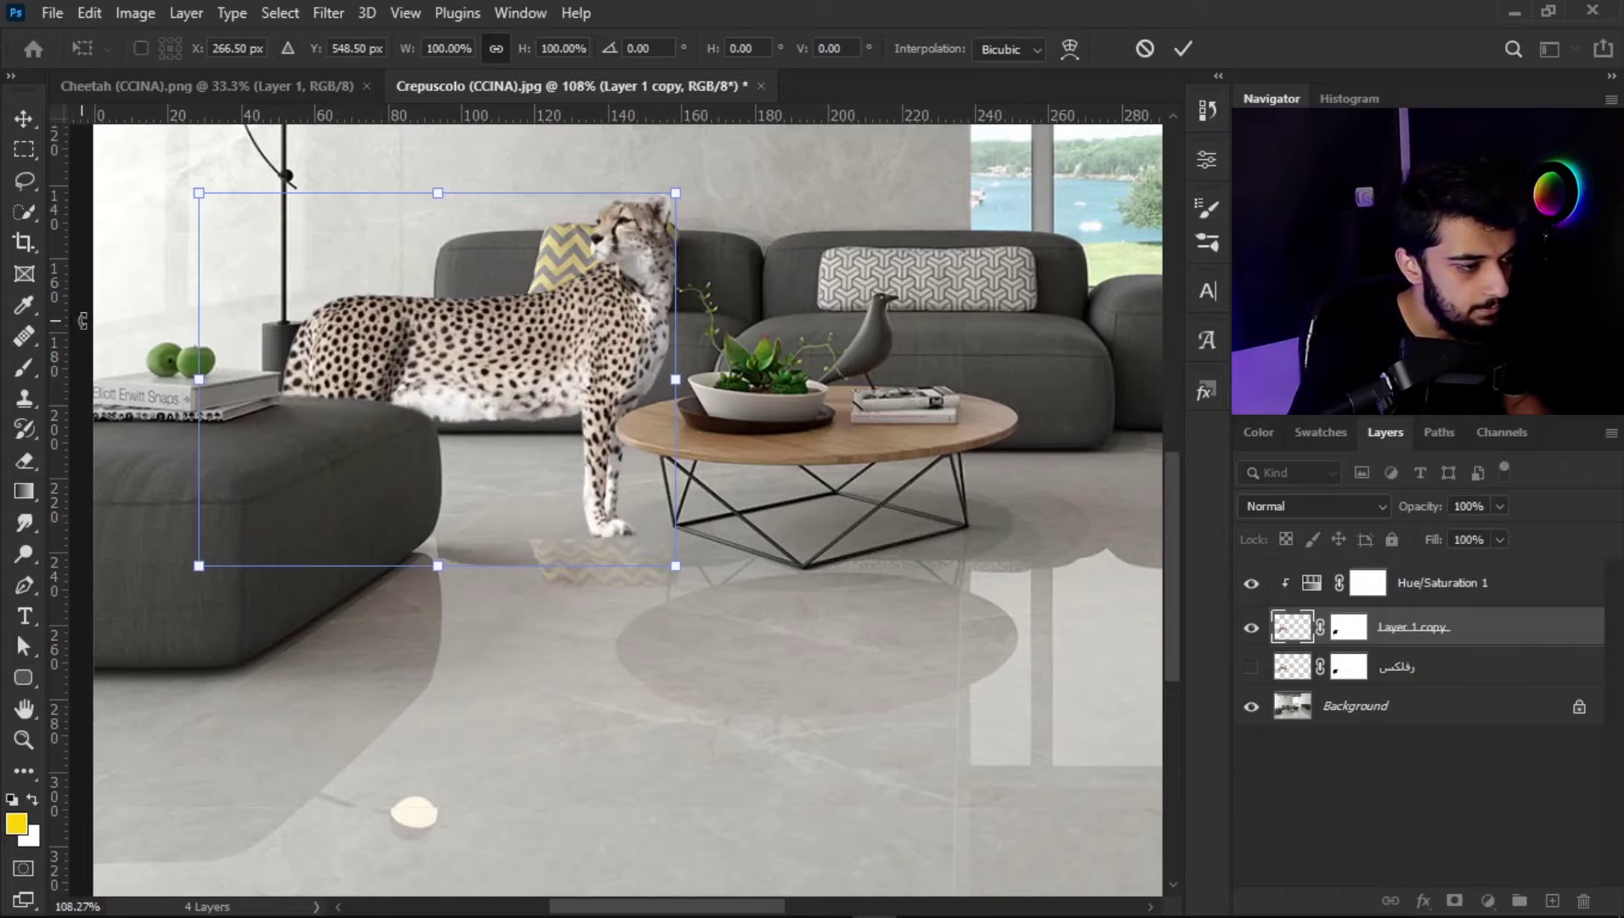
# Step: Drag a vertical guide to about 106.5 mm through the cheetah's body
pyautogui.moveTo(56, 329); pyautogui.dragTo(484, 333)
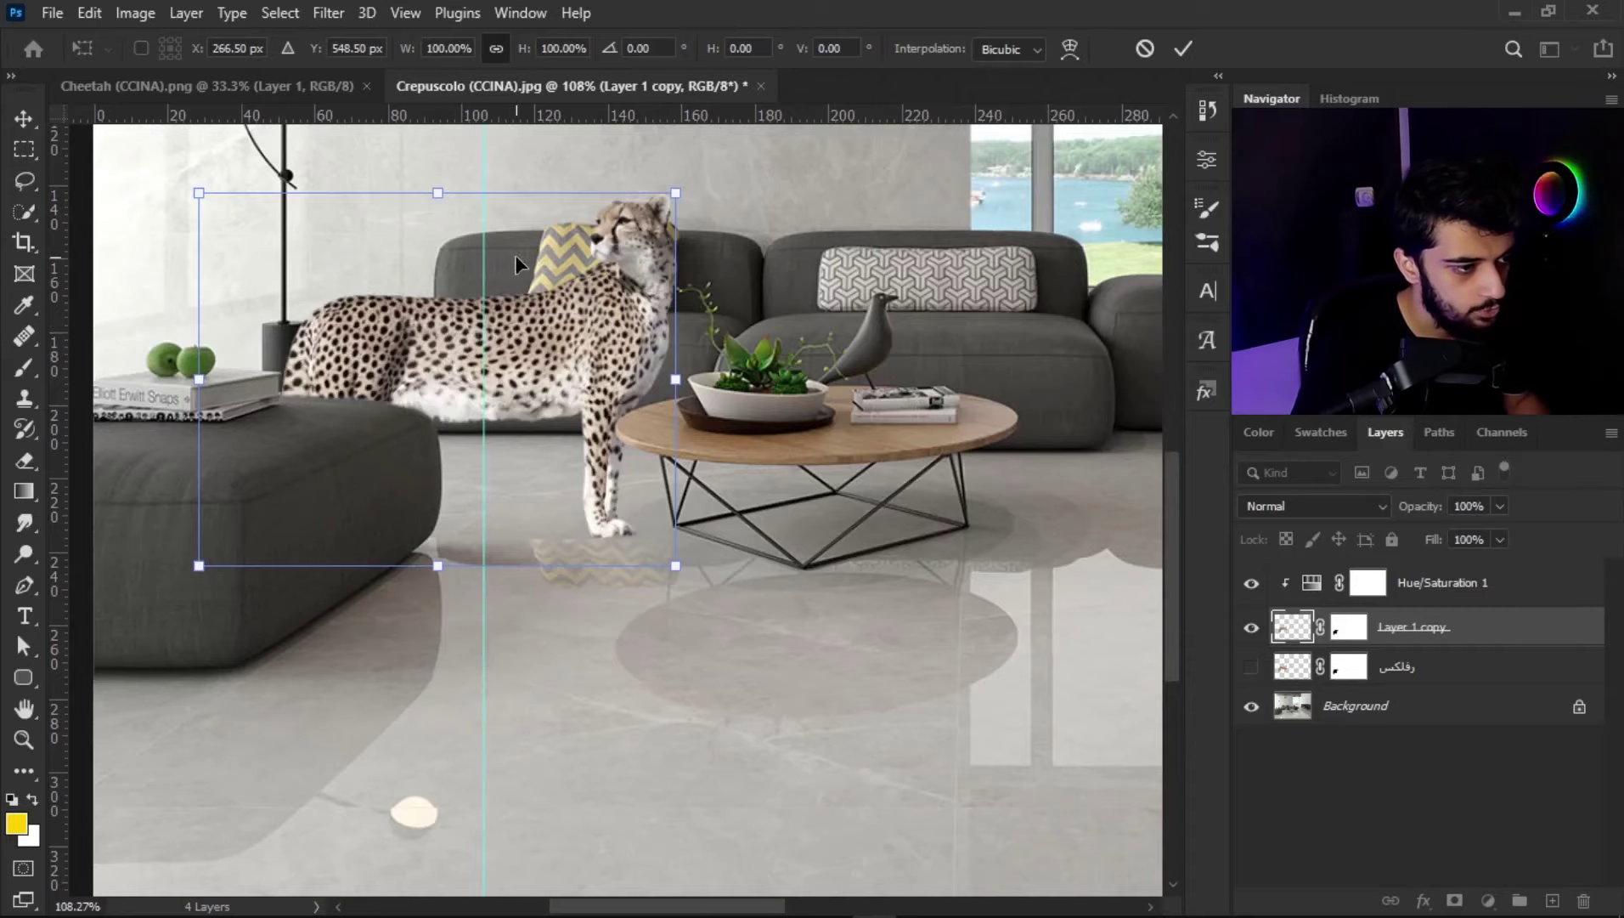
pyautogui.scroll(-2, 485, 306)
pyautogui.scroll(-2, 485, 306)
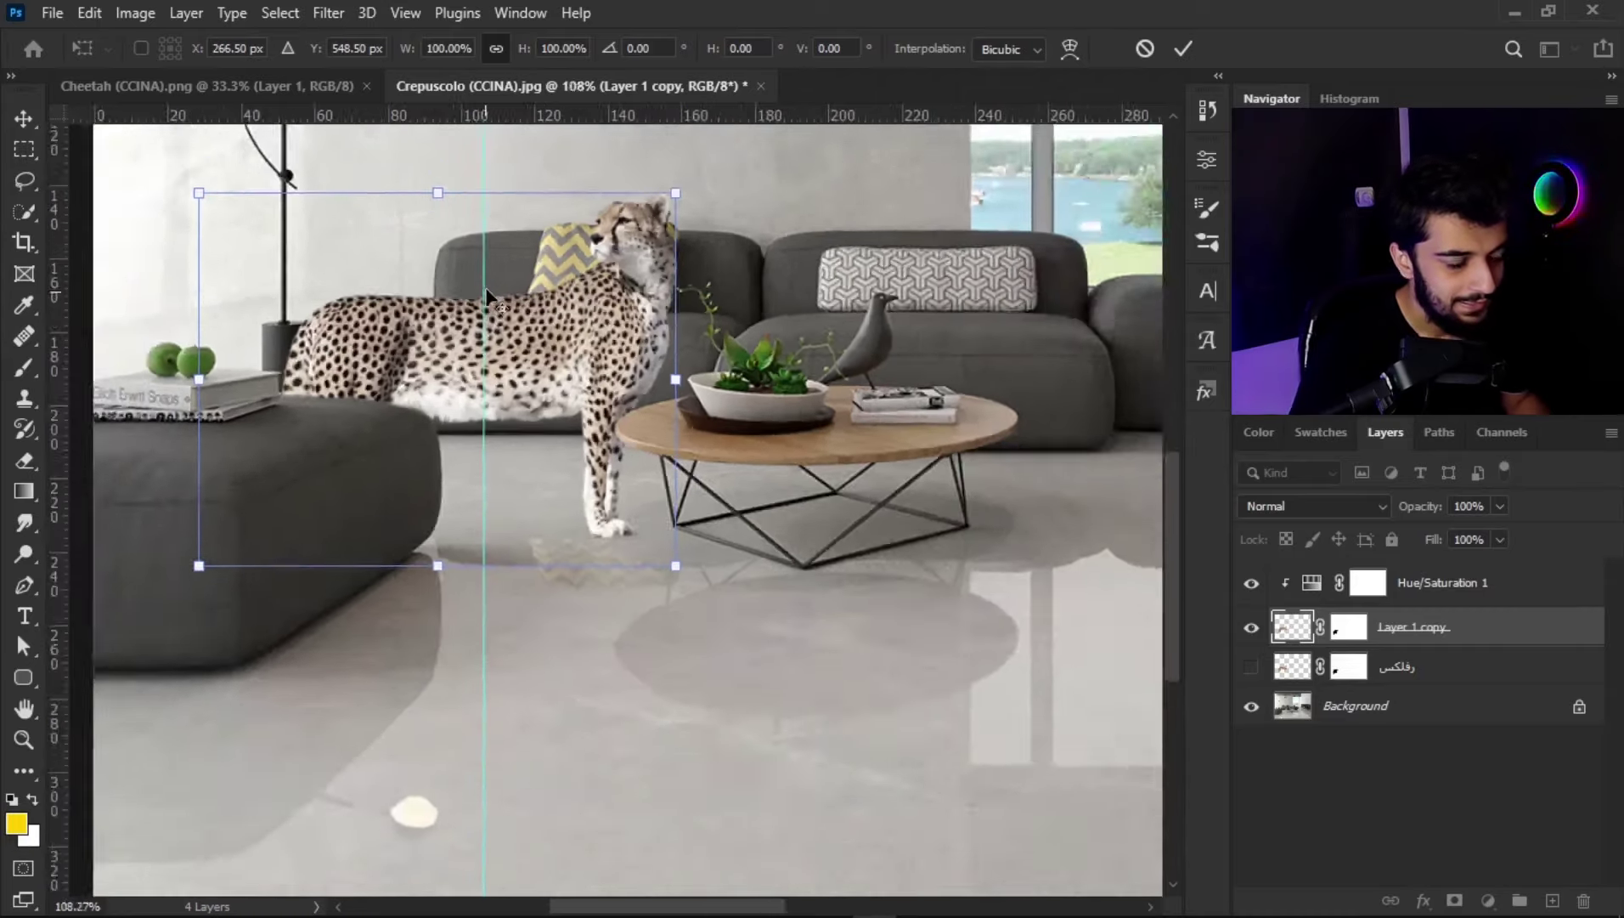
pyautogui.scroll(-1, 485, 306)
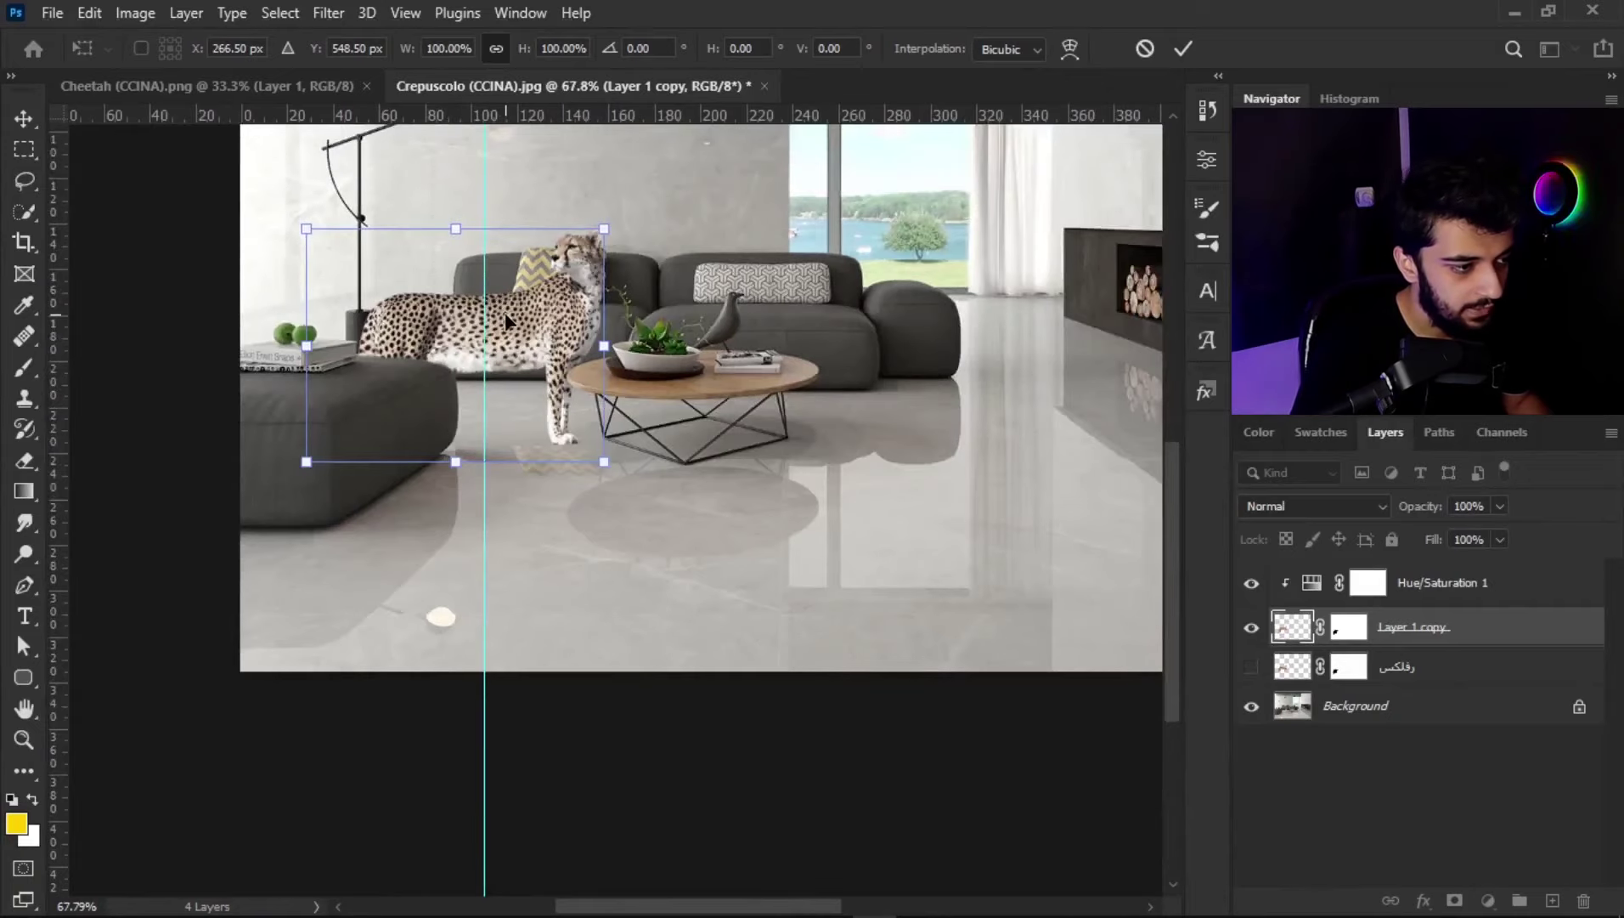
pyautogui.scroll(5, 501, 297)
# Step: Try horizontal and vertical flips on the cheetah copy, undo both, then show and select رفلکس
pyautogui.rightClick(478, 317)
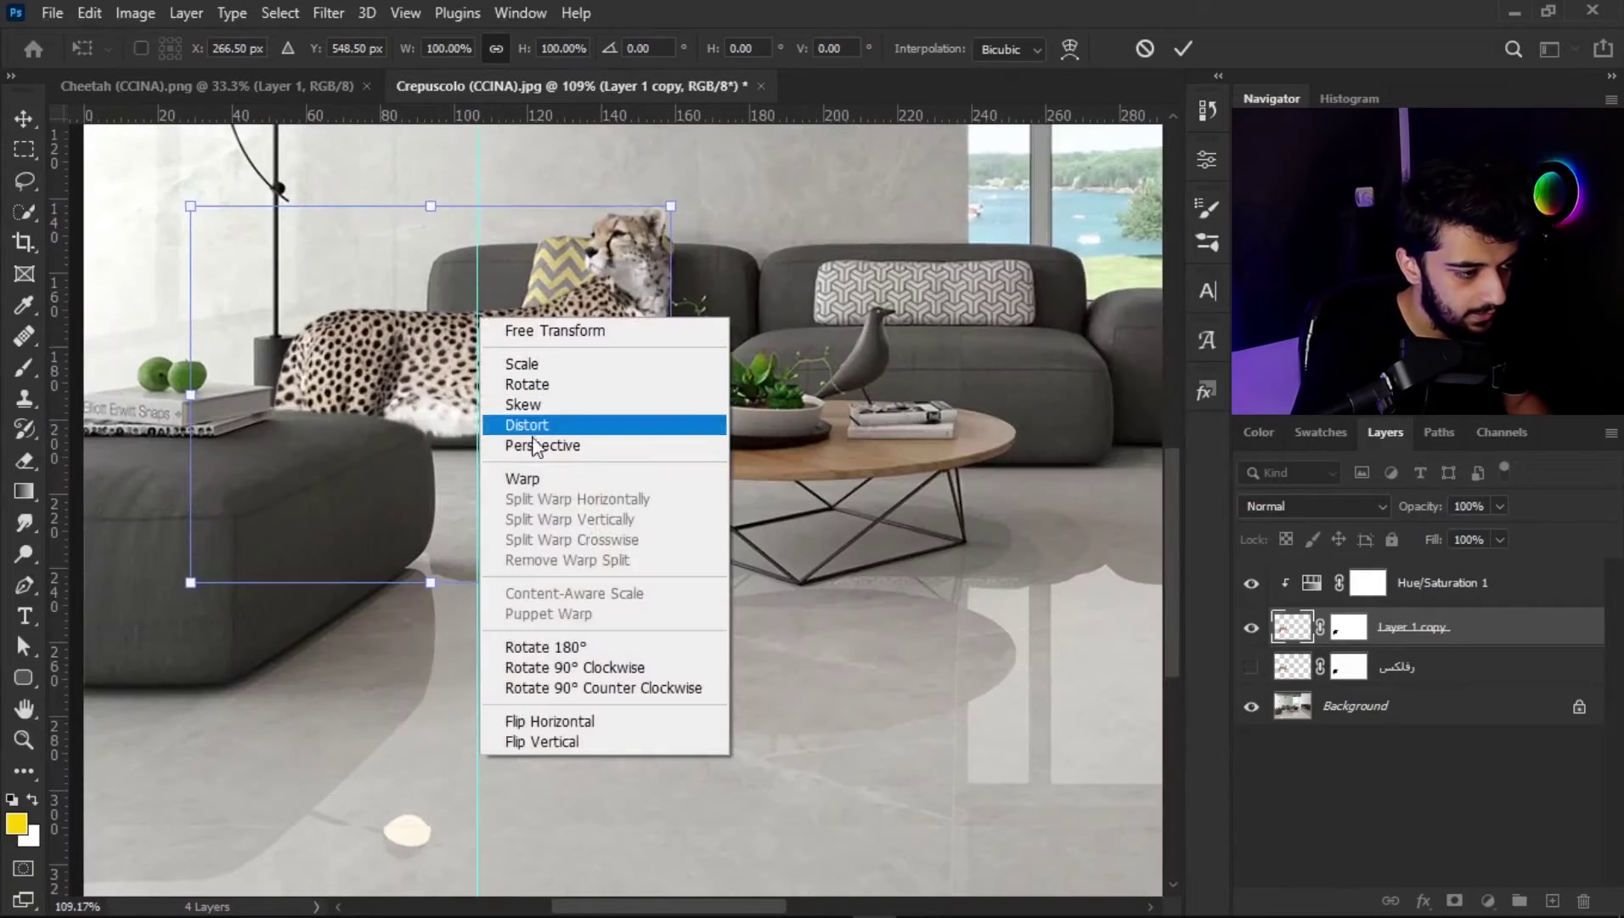
pyautogui.click(541, 722)
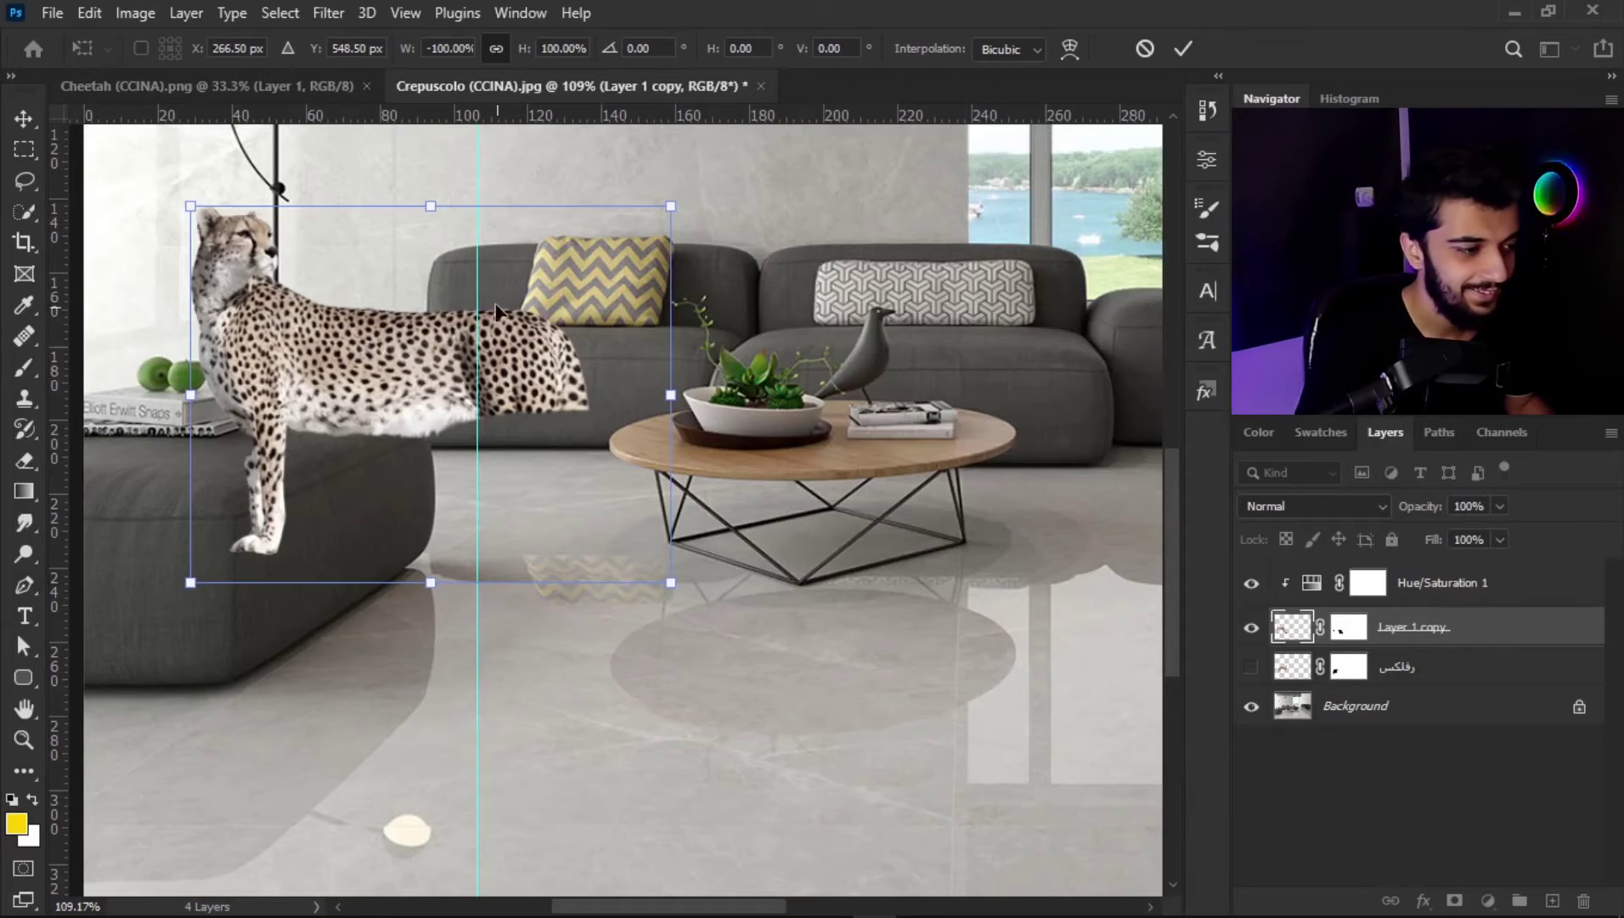
pyautogui.hotkey('ctrl', 'z')
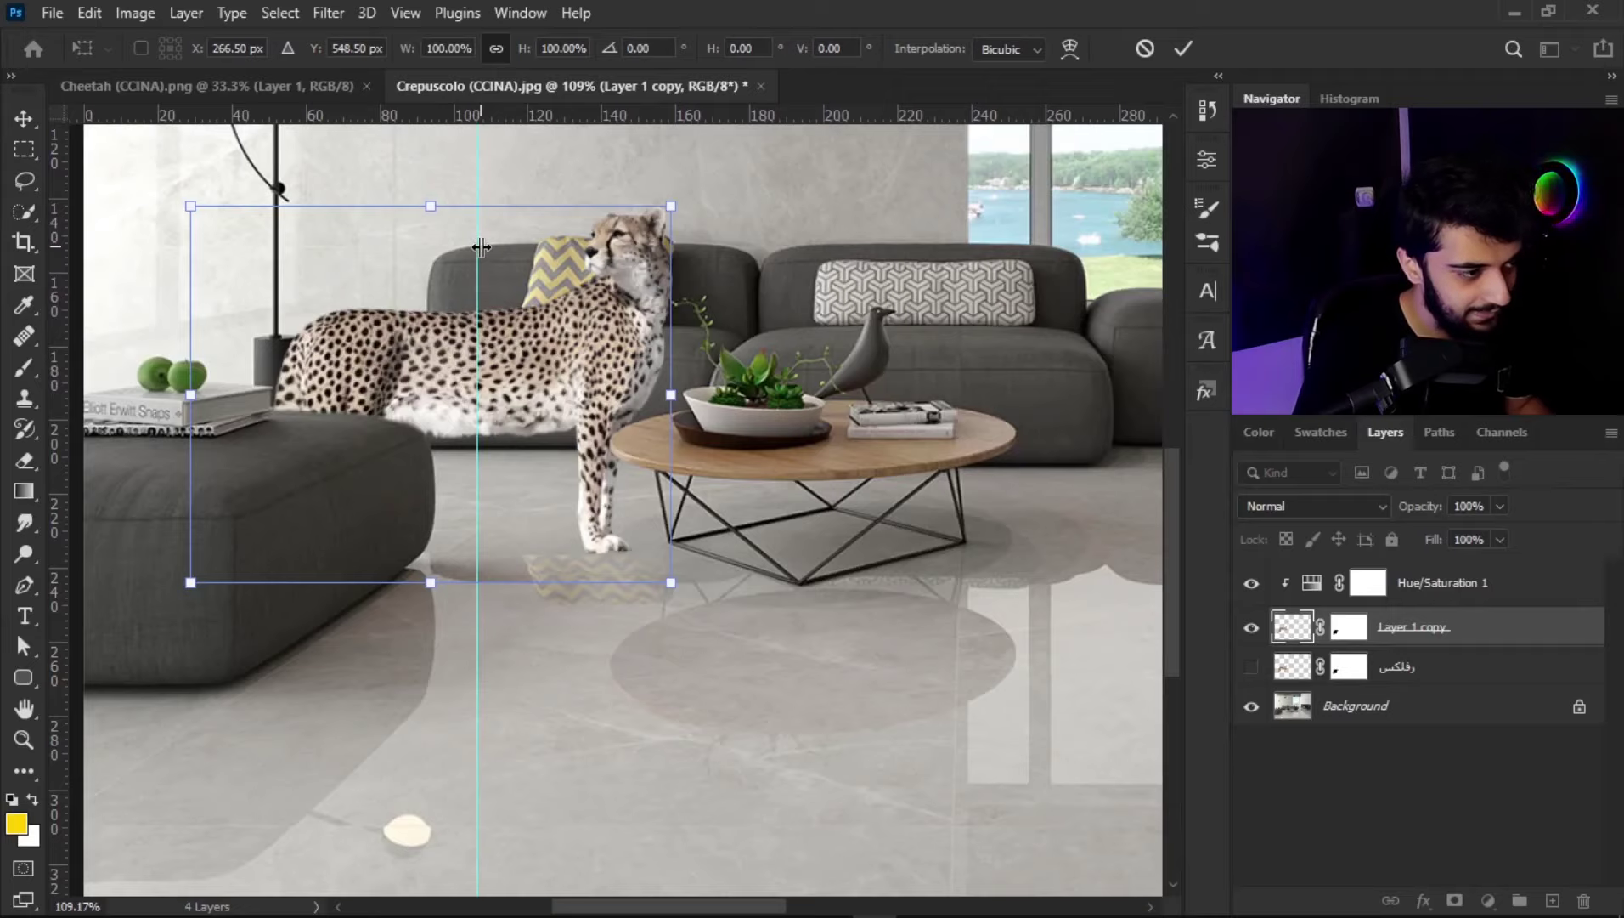
pyautogui.rightClick(476, 363)
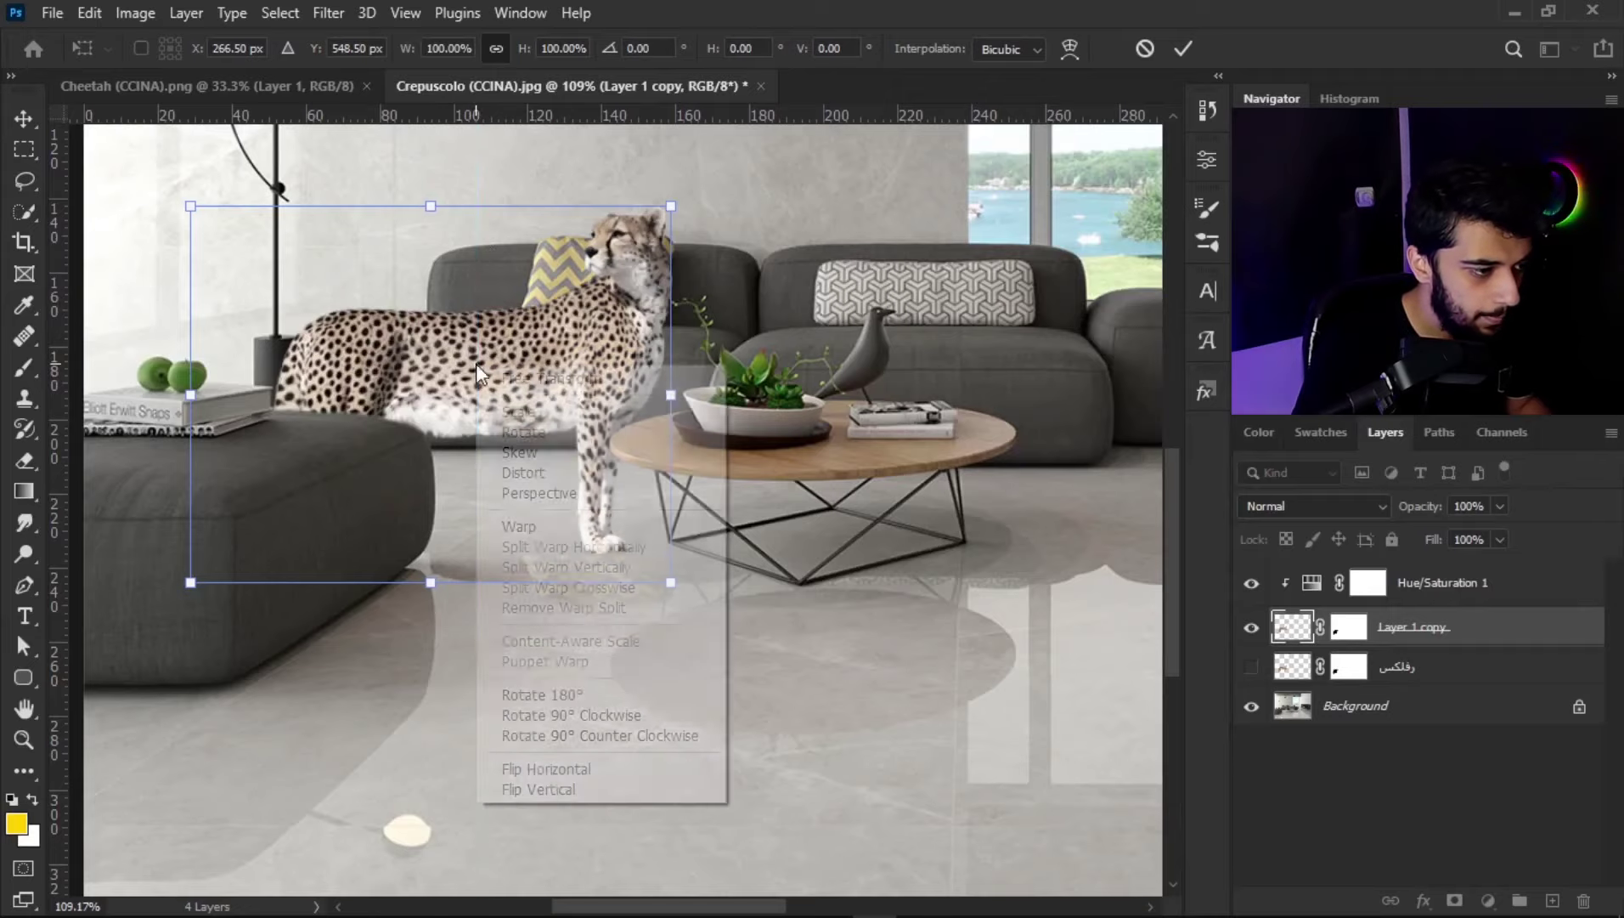
pyautogui.click(568, 788)
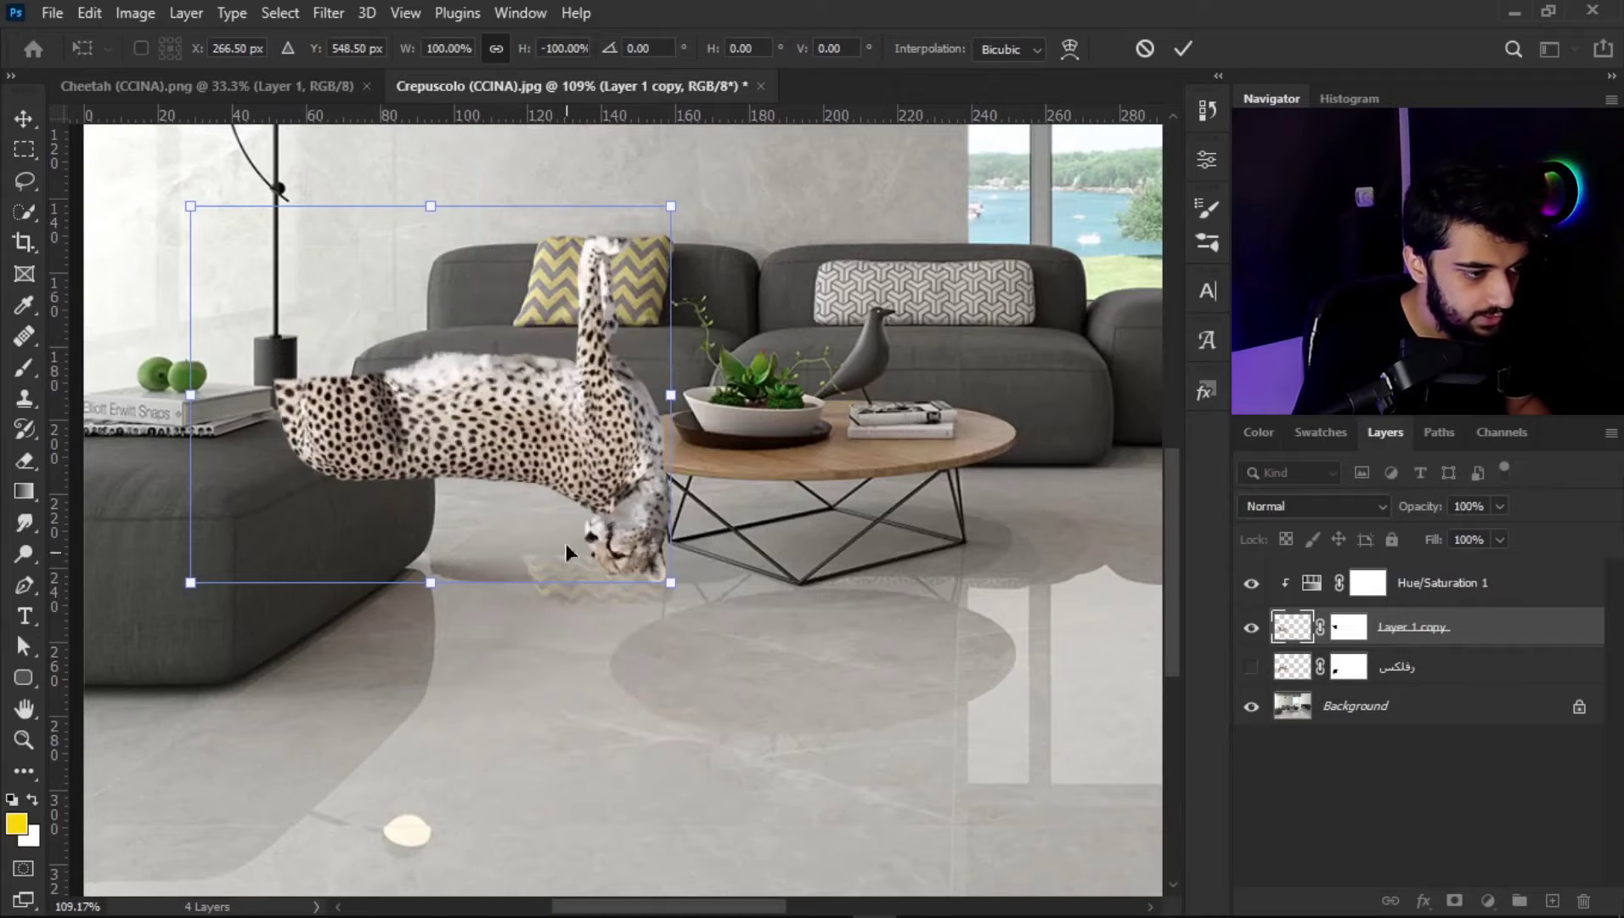
pyautogui.hotkey('ctrl', 'z')
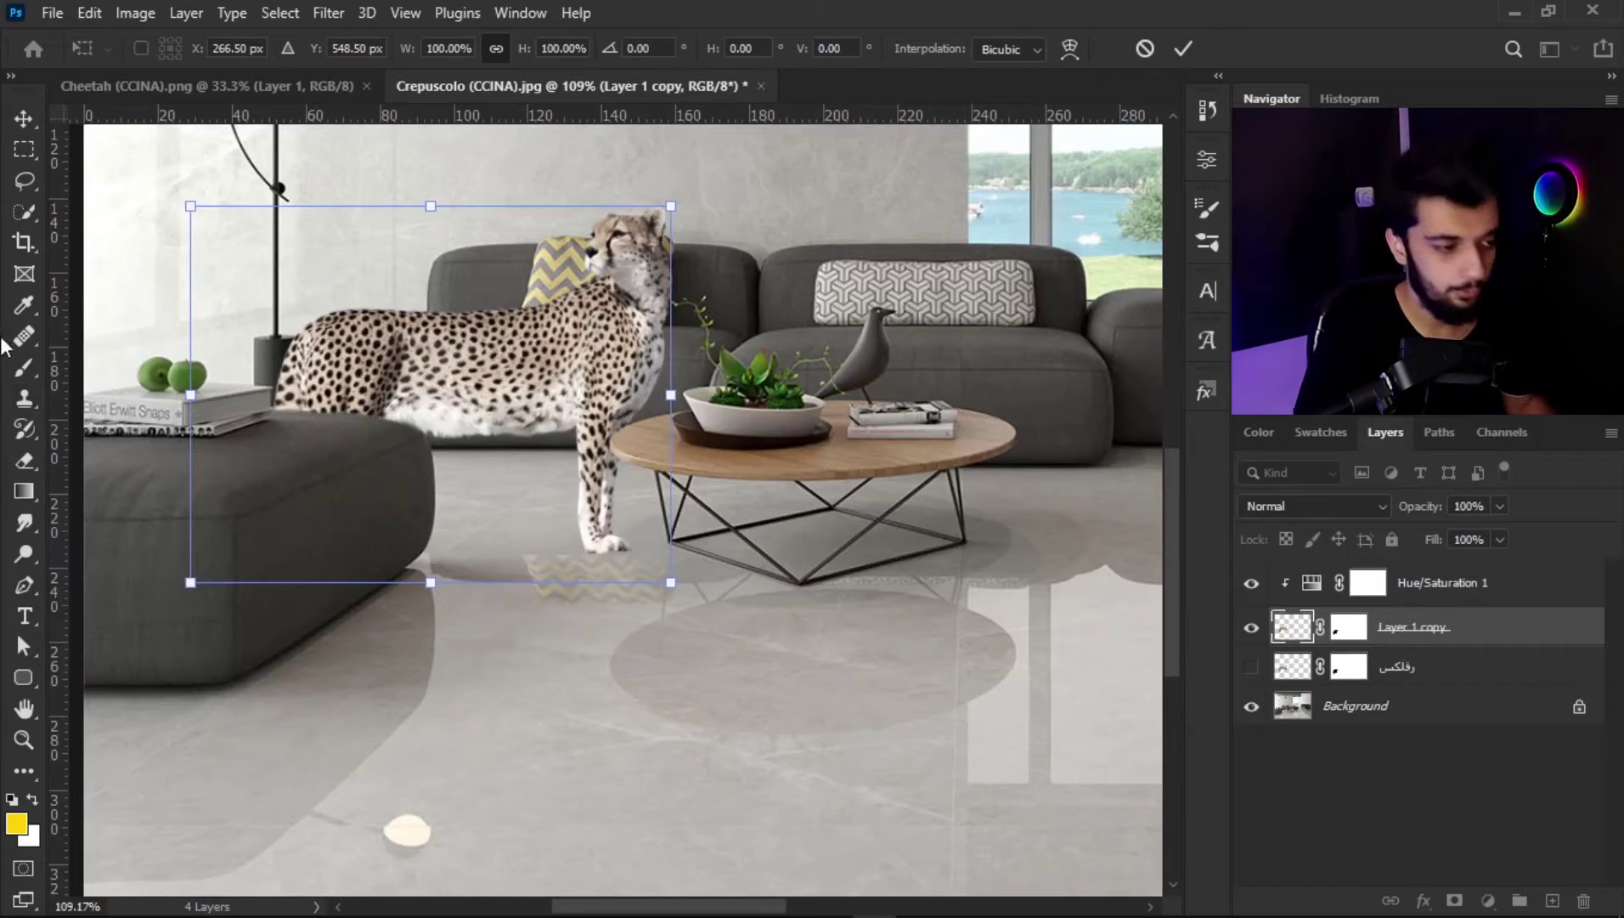
pyautogui.click(1251, 666)
pyautogui.click(1443, 686)
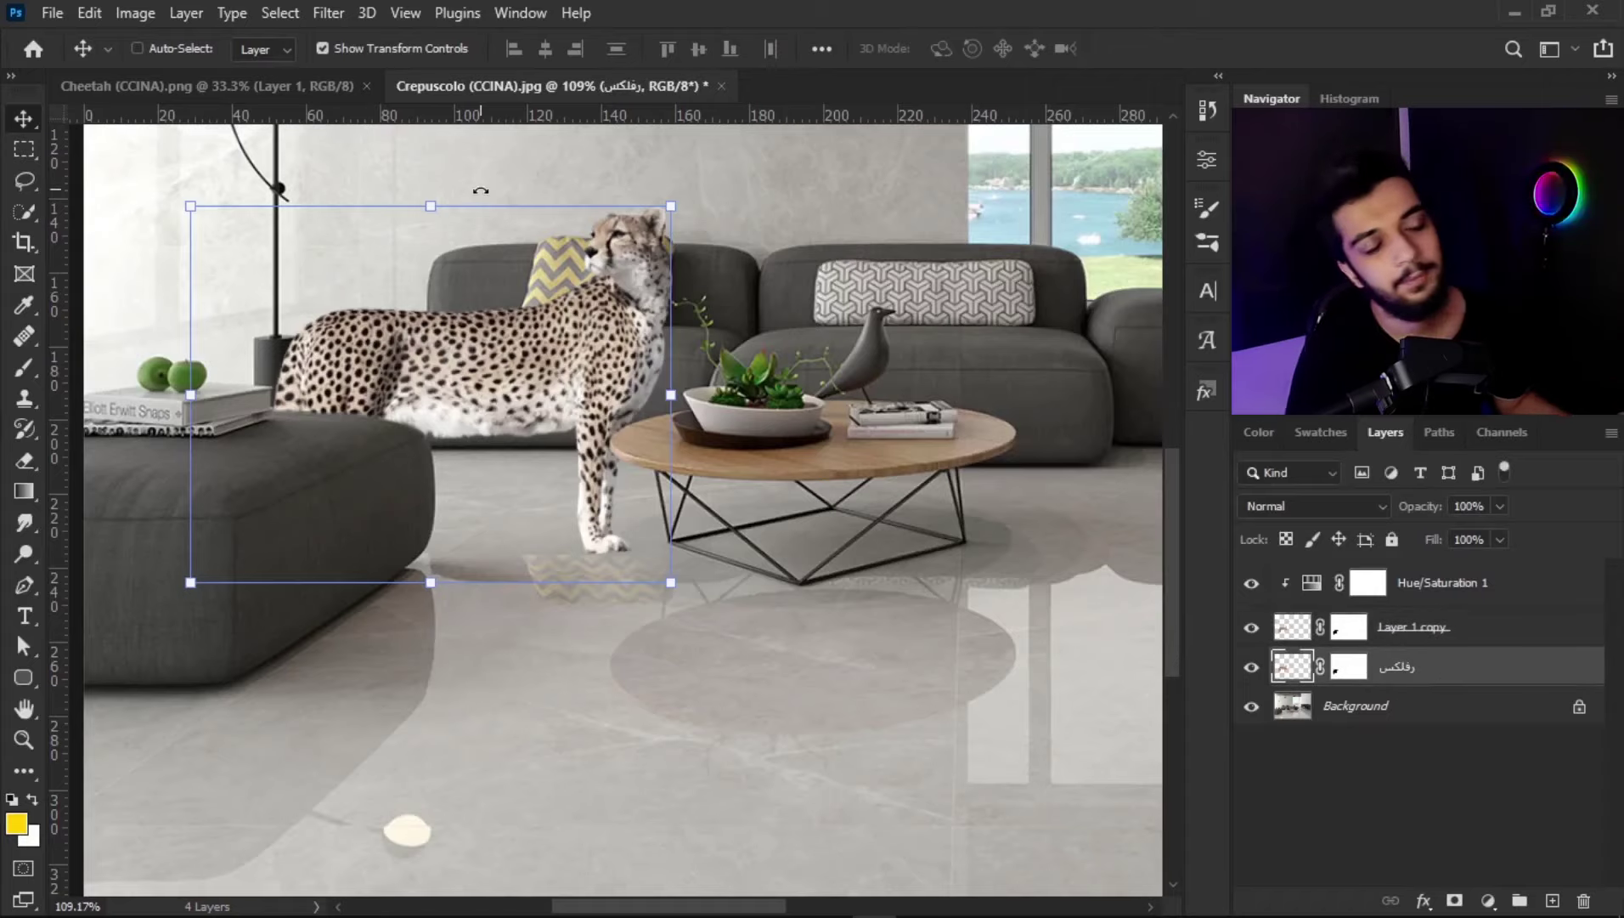
# Step: Free-transform رفلکس, testing a vertical flip and floor placement, then move it back and undo the flip
pyautogui.press('ctrl')
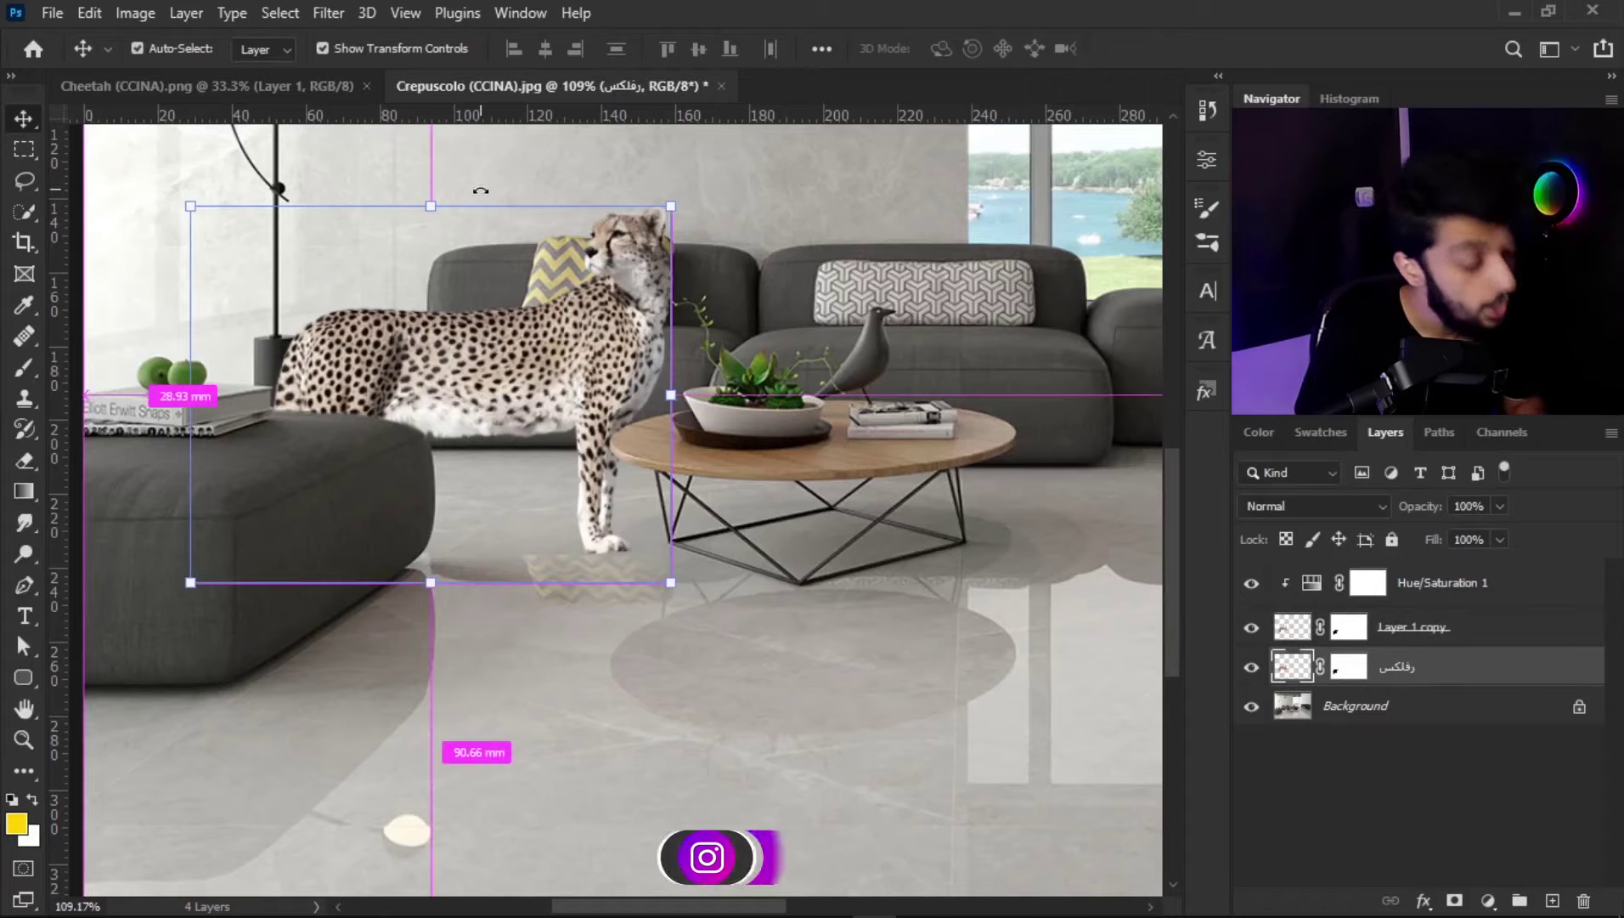
pyautogui.hotkey('ctrl', 't')
pyautogui.rightClick(481, 331)
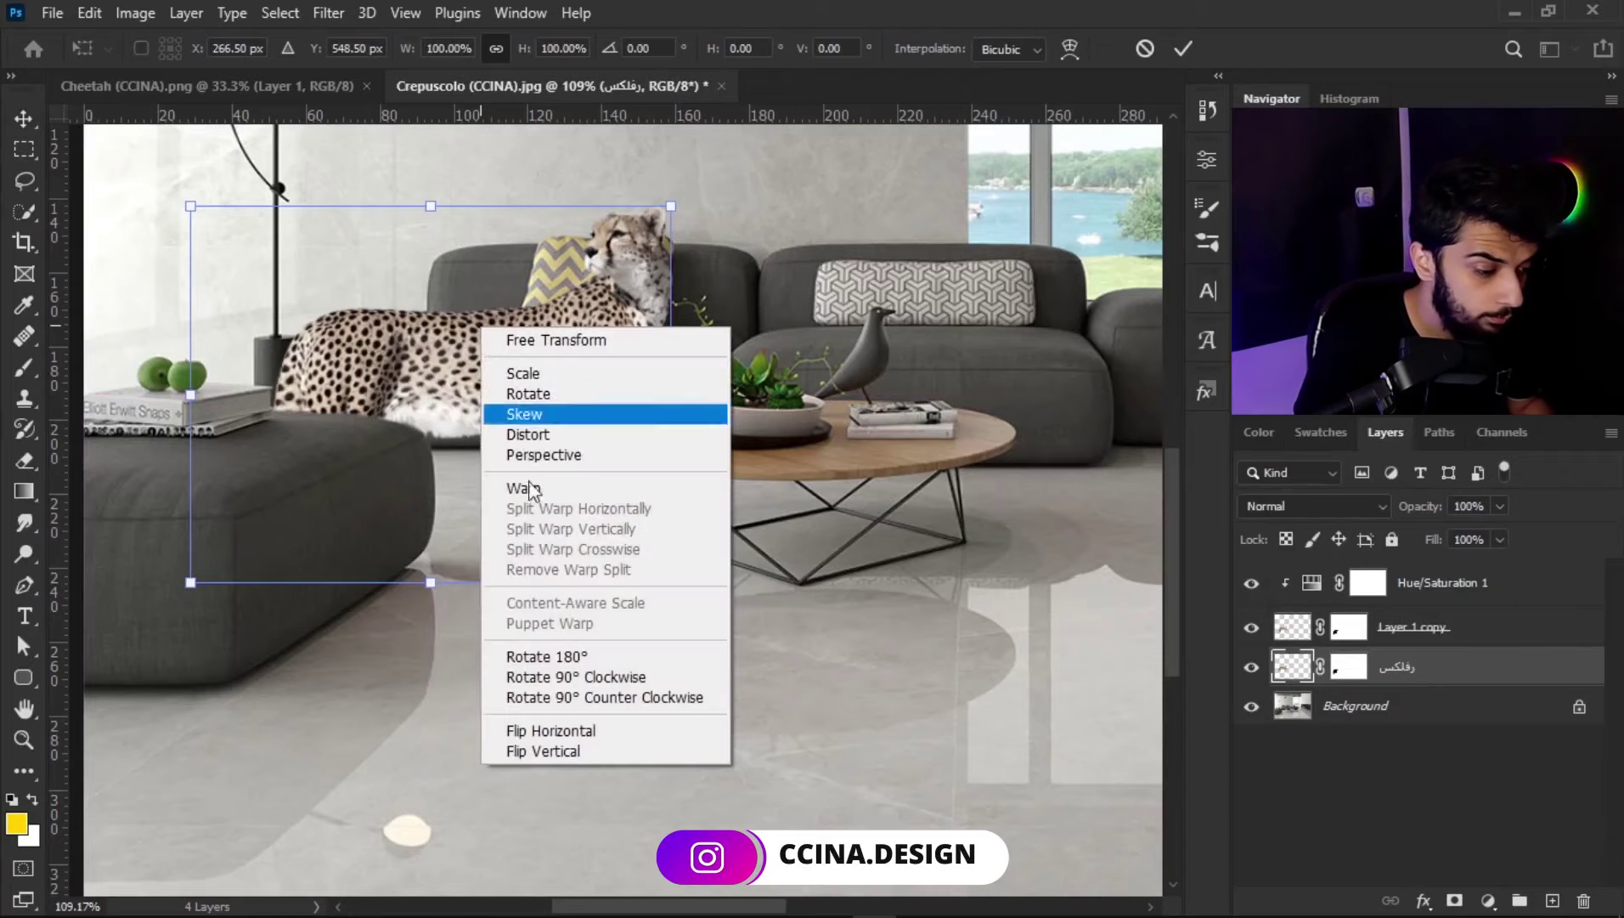
pyautogui.click(615, 756)
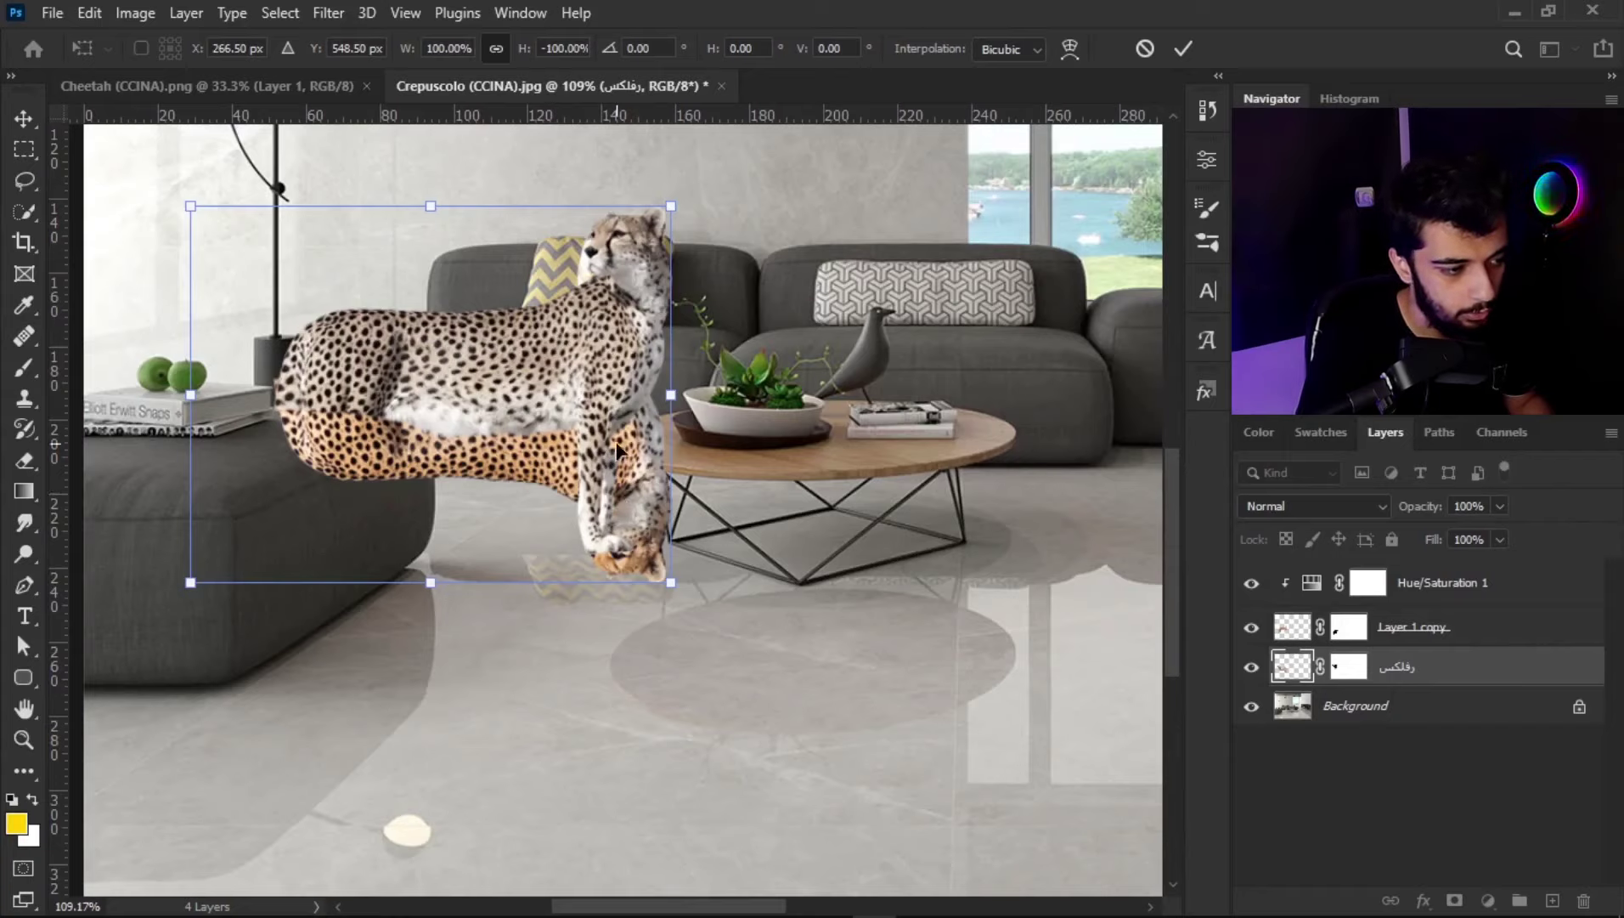
pyautogui.moveTo(615, 490); pyautogui.dragTo(619, 769)
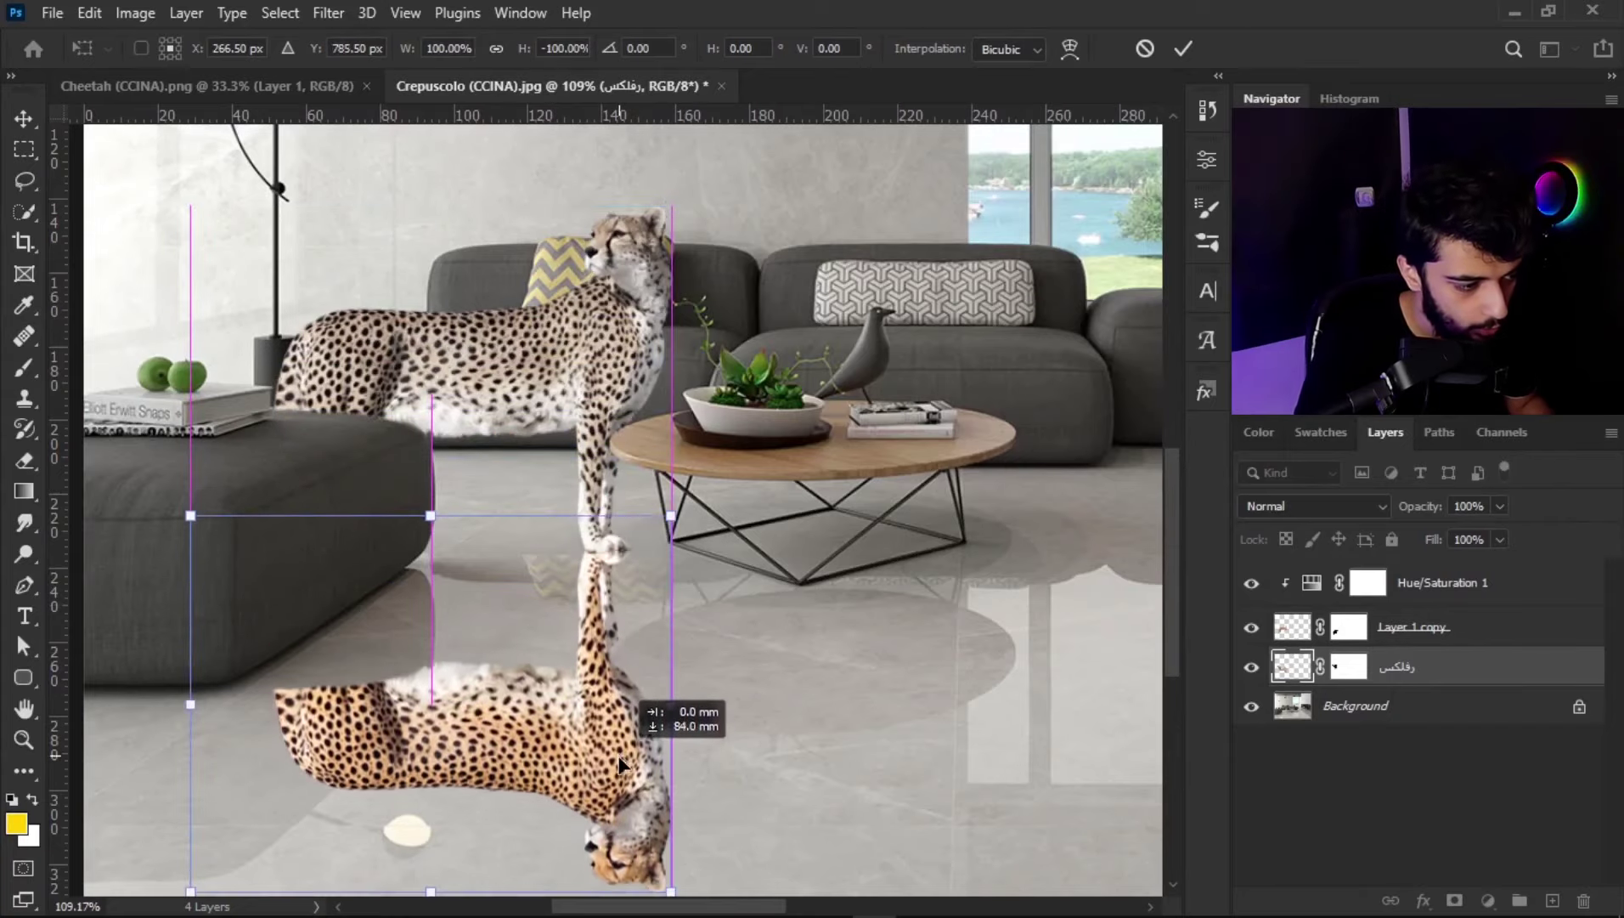
pyautogui.moveTo(620, 761); pyautogui.dragTo(619, 758)
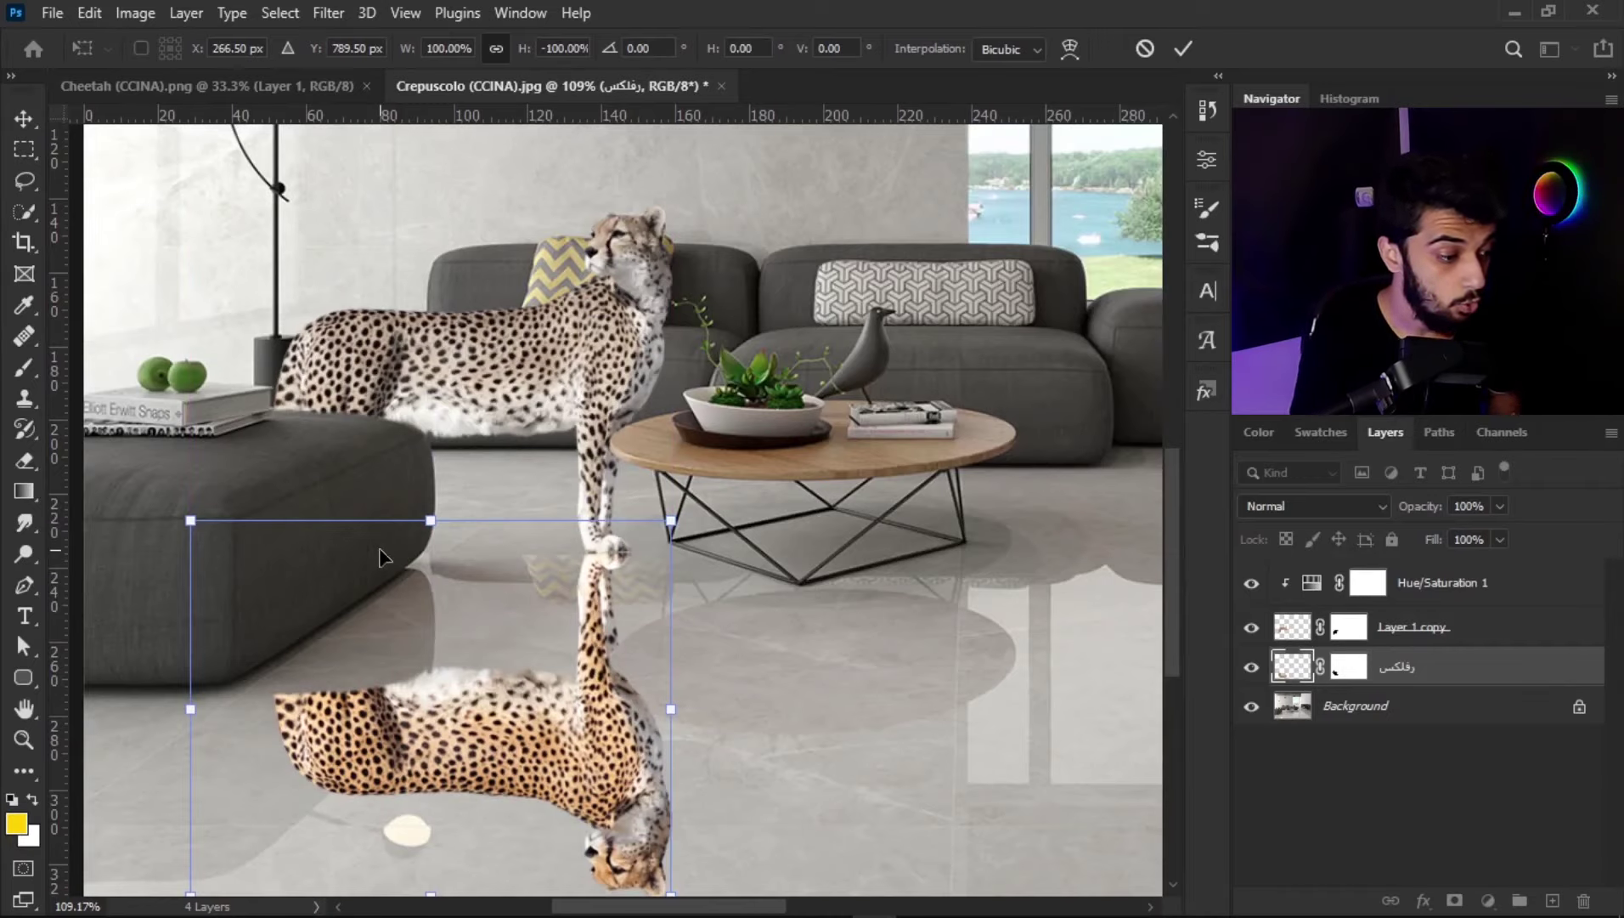
pyautogui.moveTo(380, 870); pyautogui.dragTo(379, 556)
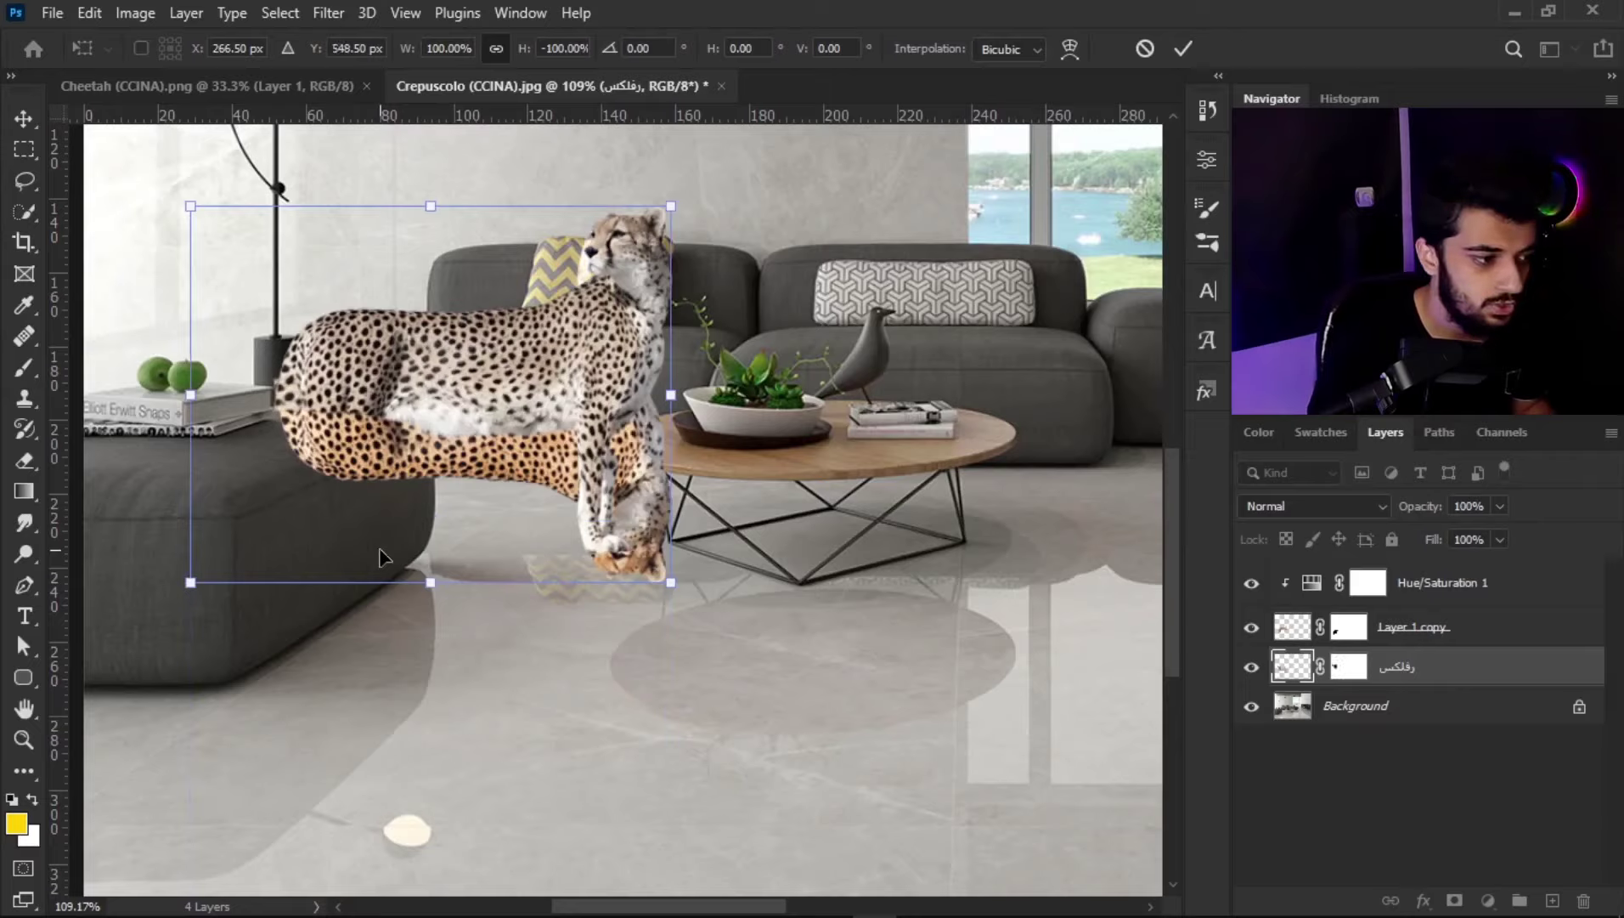
pyautogui.hotkey('ctrl', 'z')
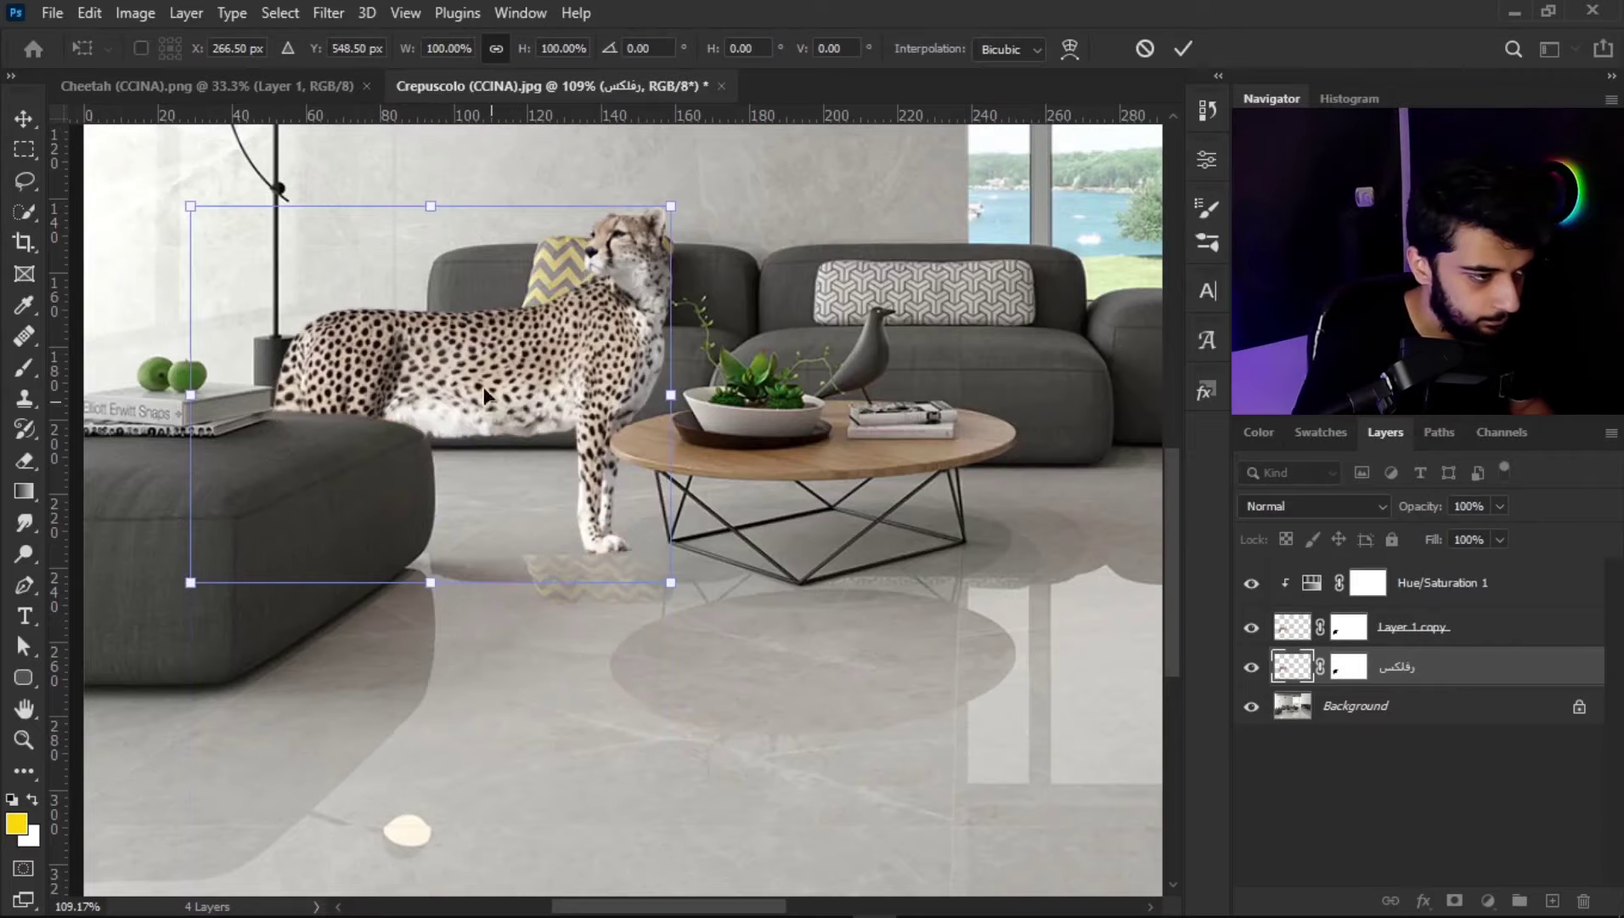
pyautogui.scroll(-3, 578, 359)
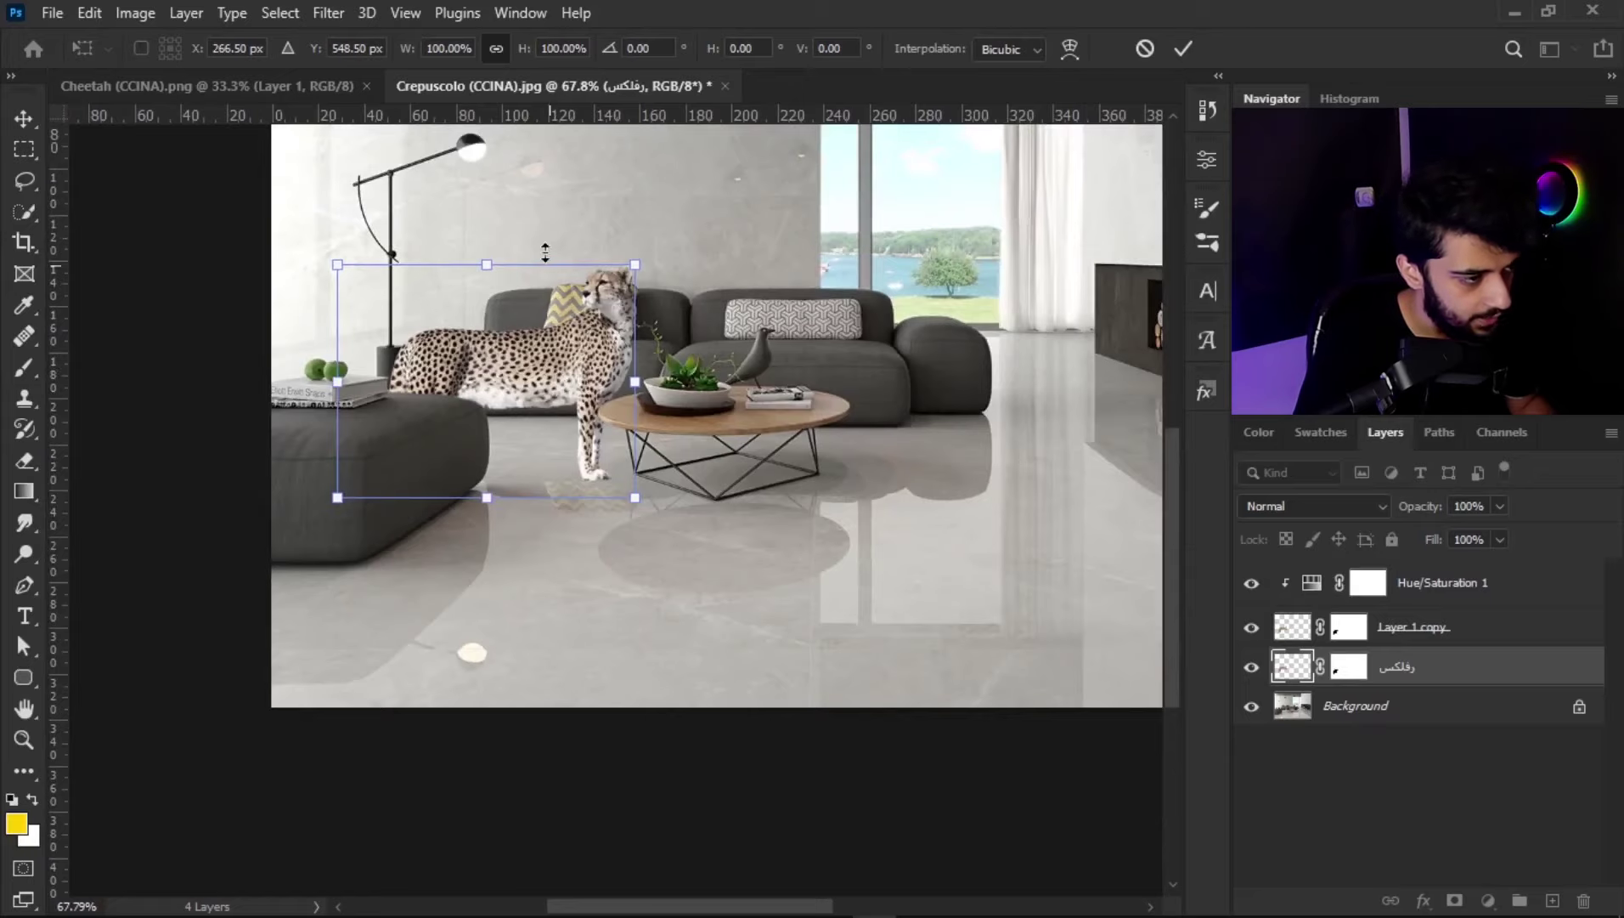
pyautogui.scroll(2, 547, 258)
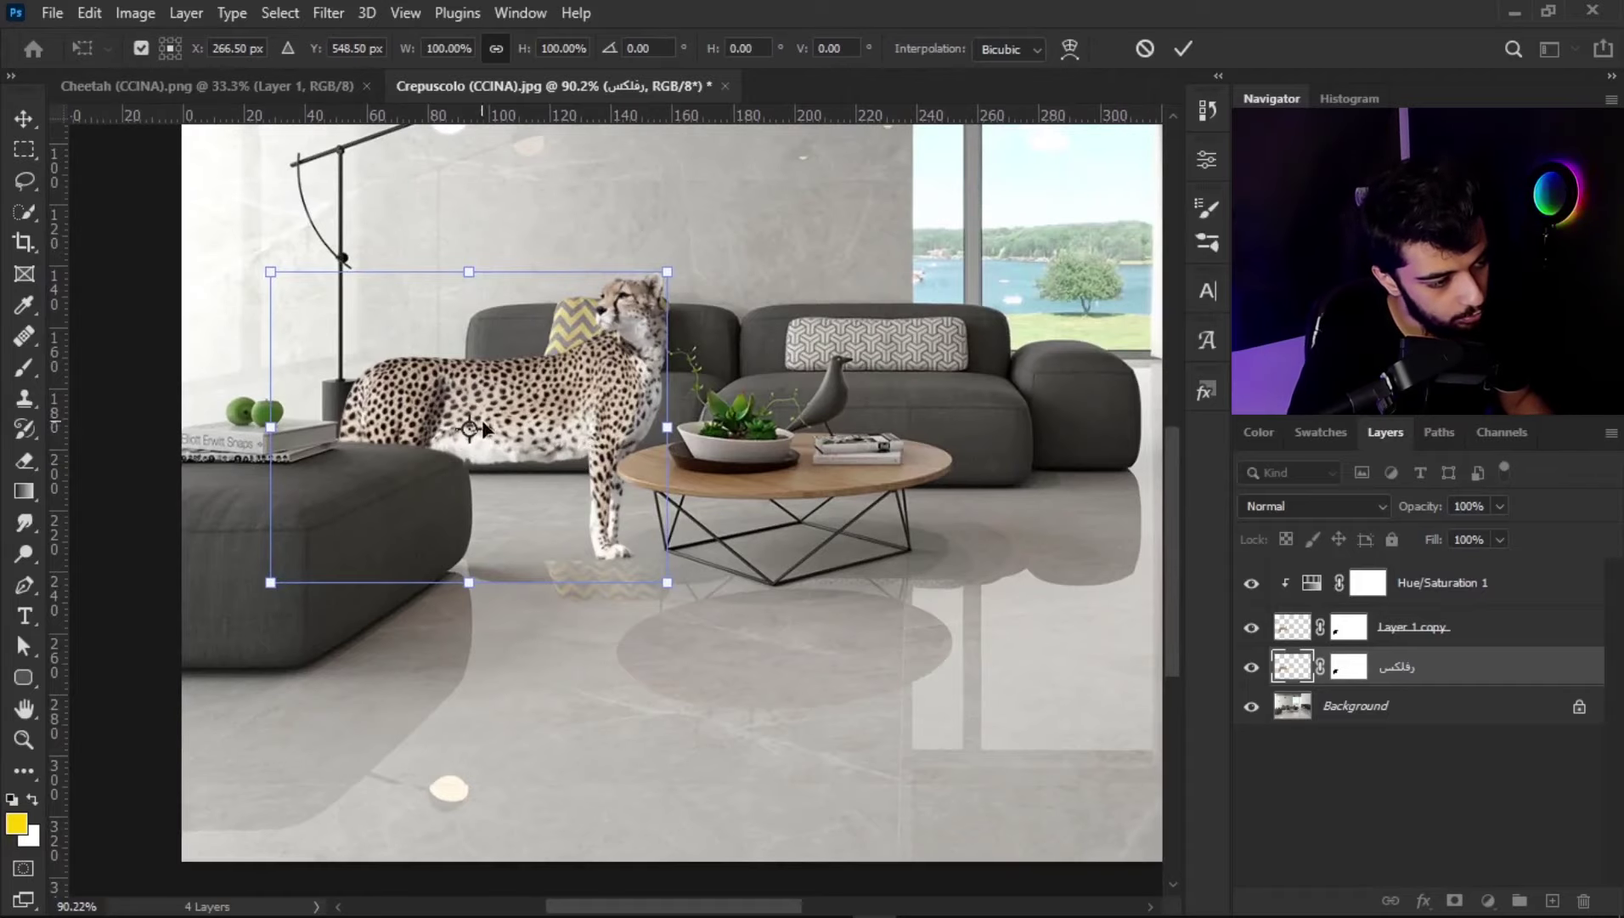
pyautogui.scroll(1, 482, 427)
pyautogui.scroll(1, 476, 432)
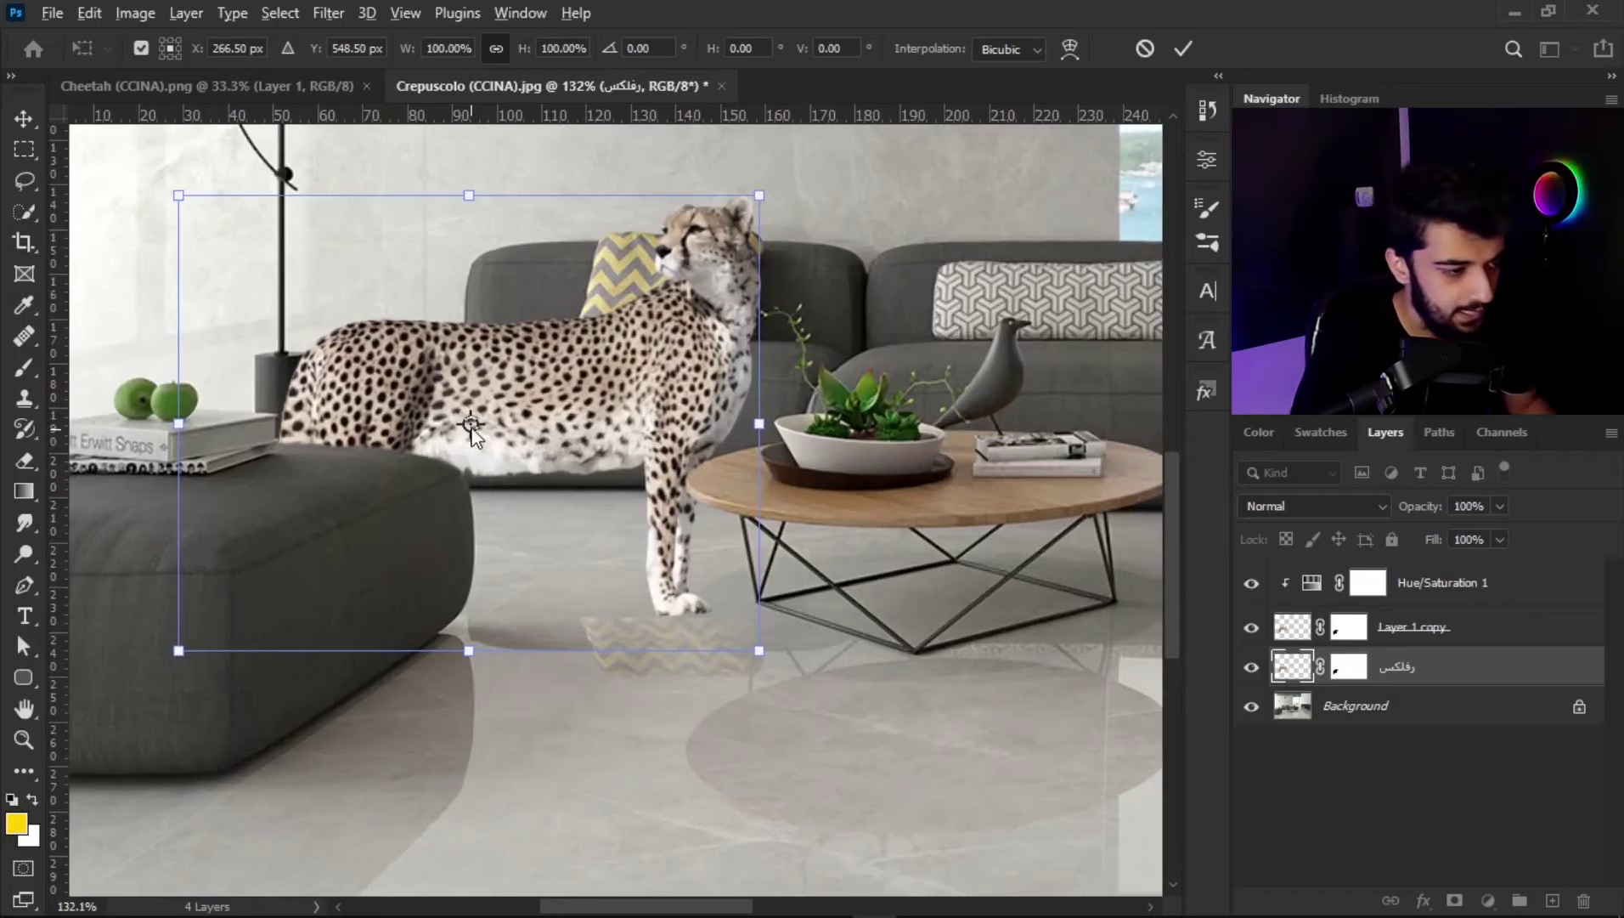
pyautogui.scroll(-1, 488, 432)
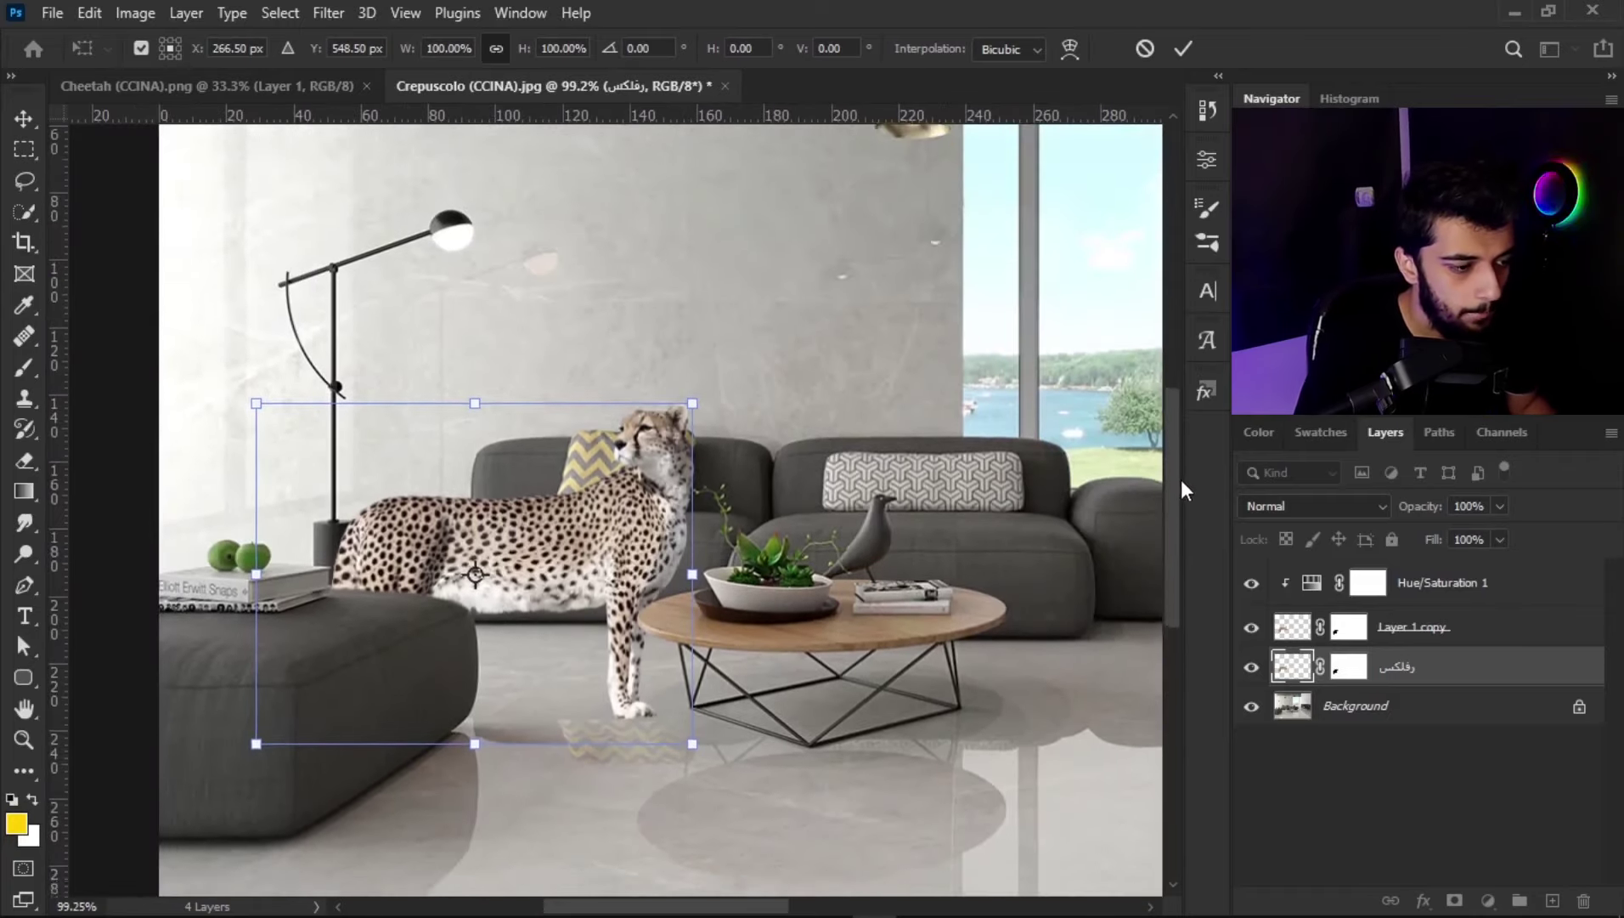
pyautogui.moveTo(1171, 523); pyautogui.dragTo(1166, 491)
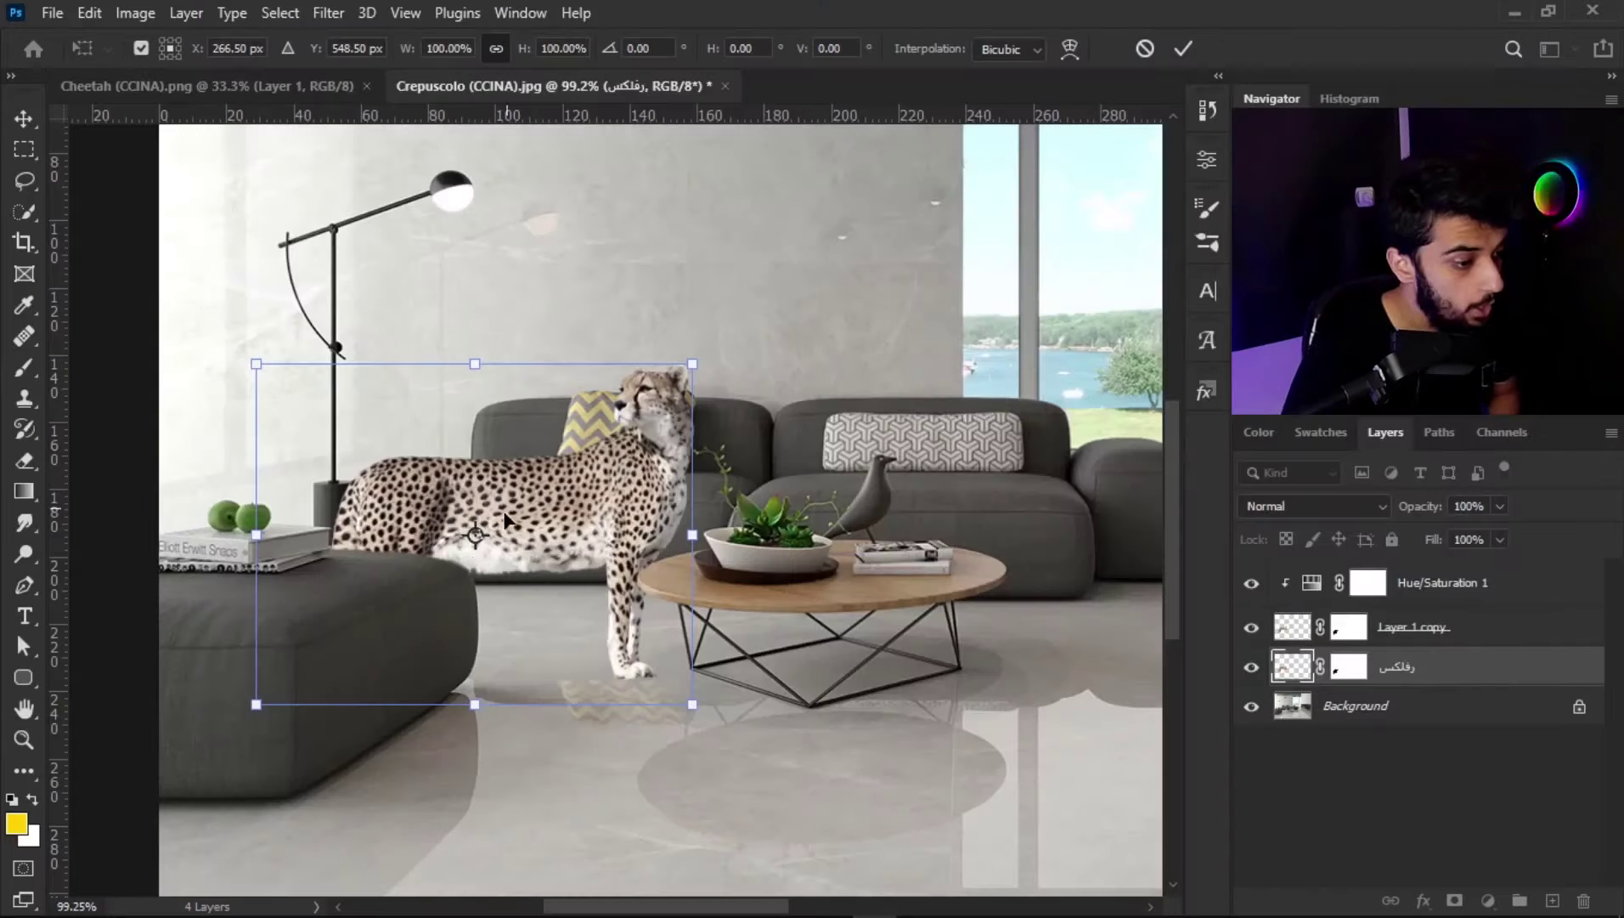
pyautogui.moveTo(237, 327)
pyautogui.mouseDown()
pyautogui.moveTo(220, 360)
pyautogui.moveTo(666, 719)
pyautogui.mouseUp()
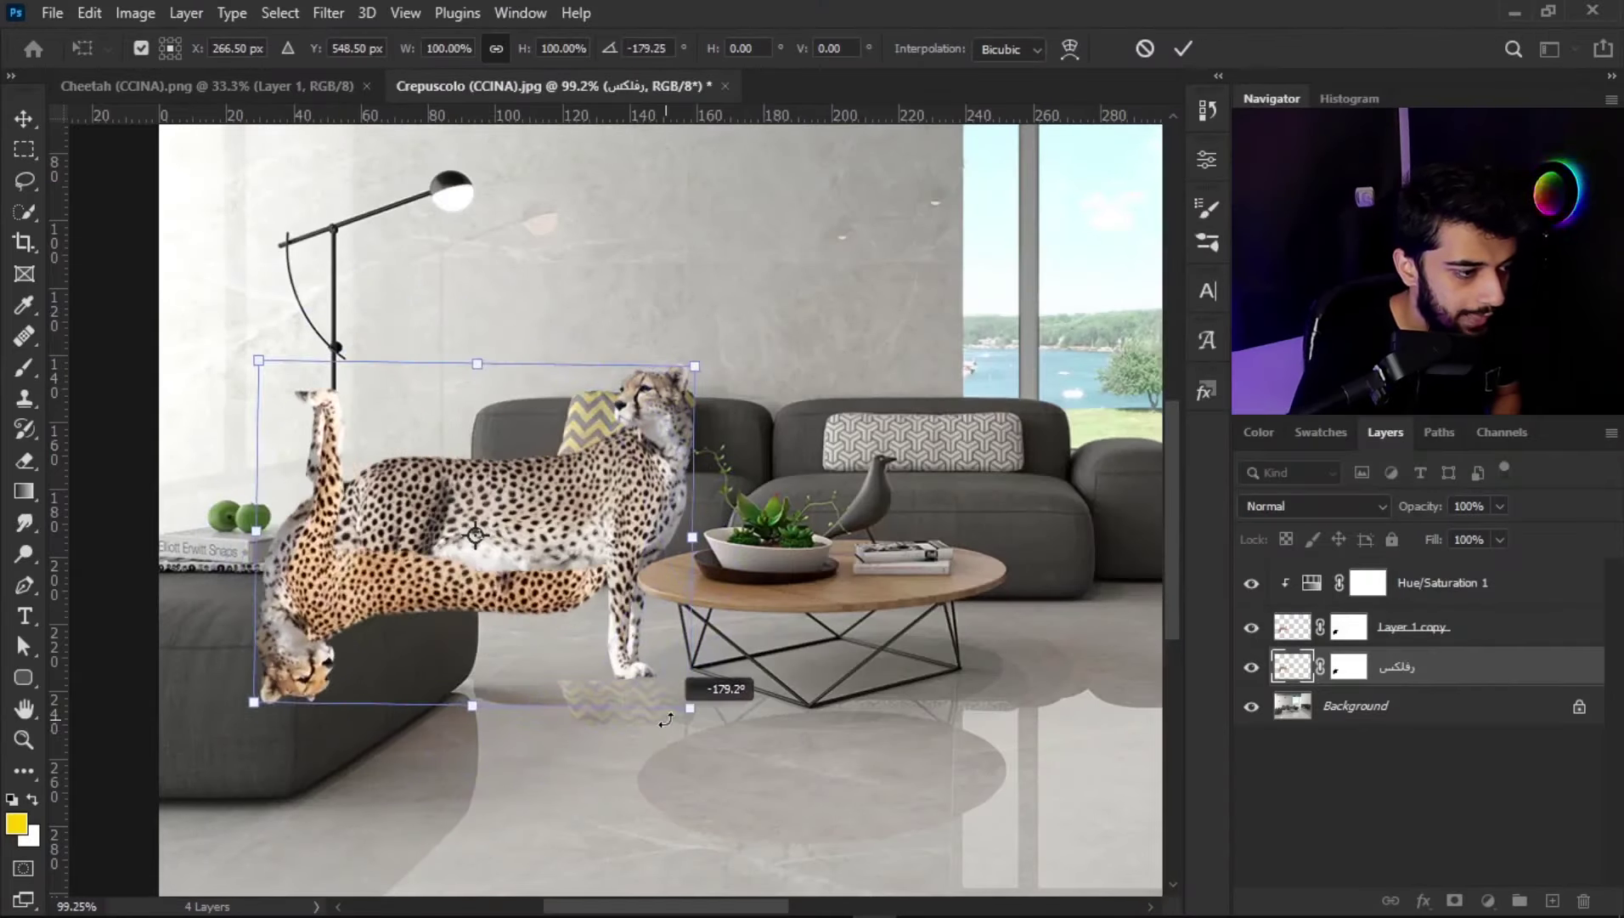
pyautogui.hotkey('ctrl', 'z')
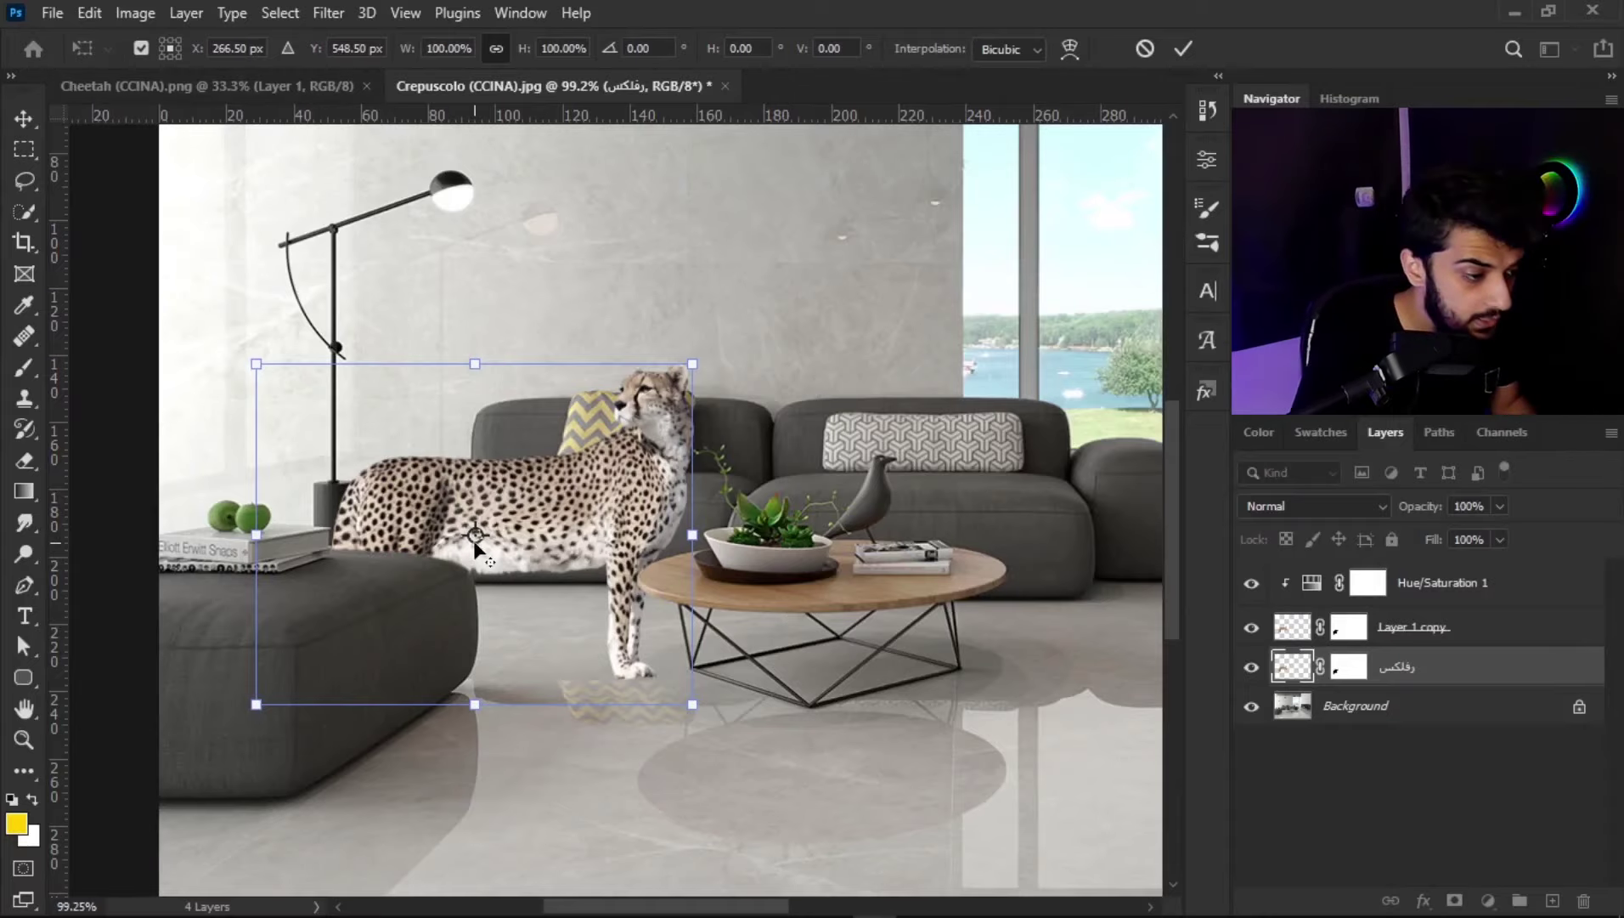
pyautogui.moveTo(476, 537); pyautogui.dragTo(349, 465)
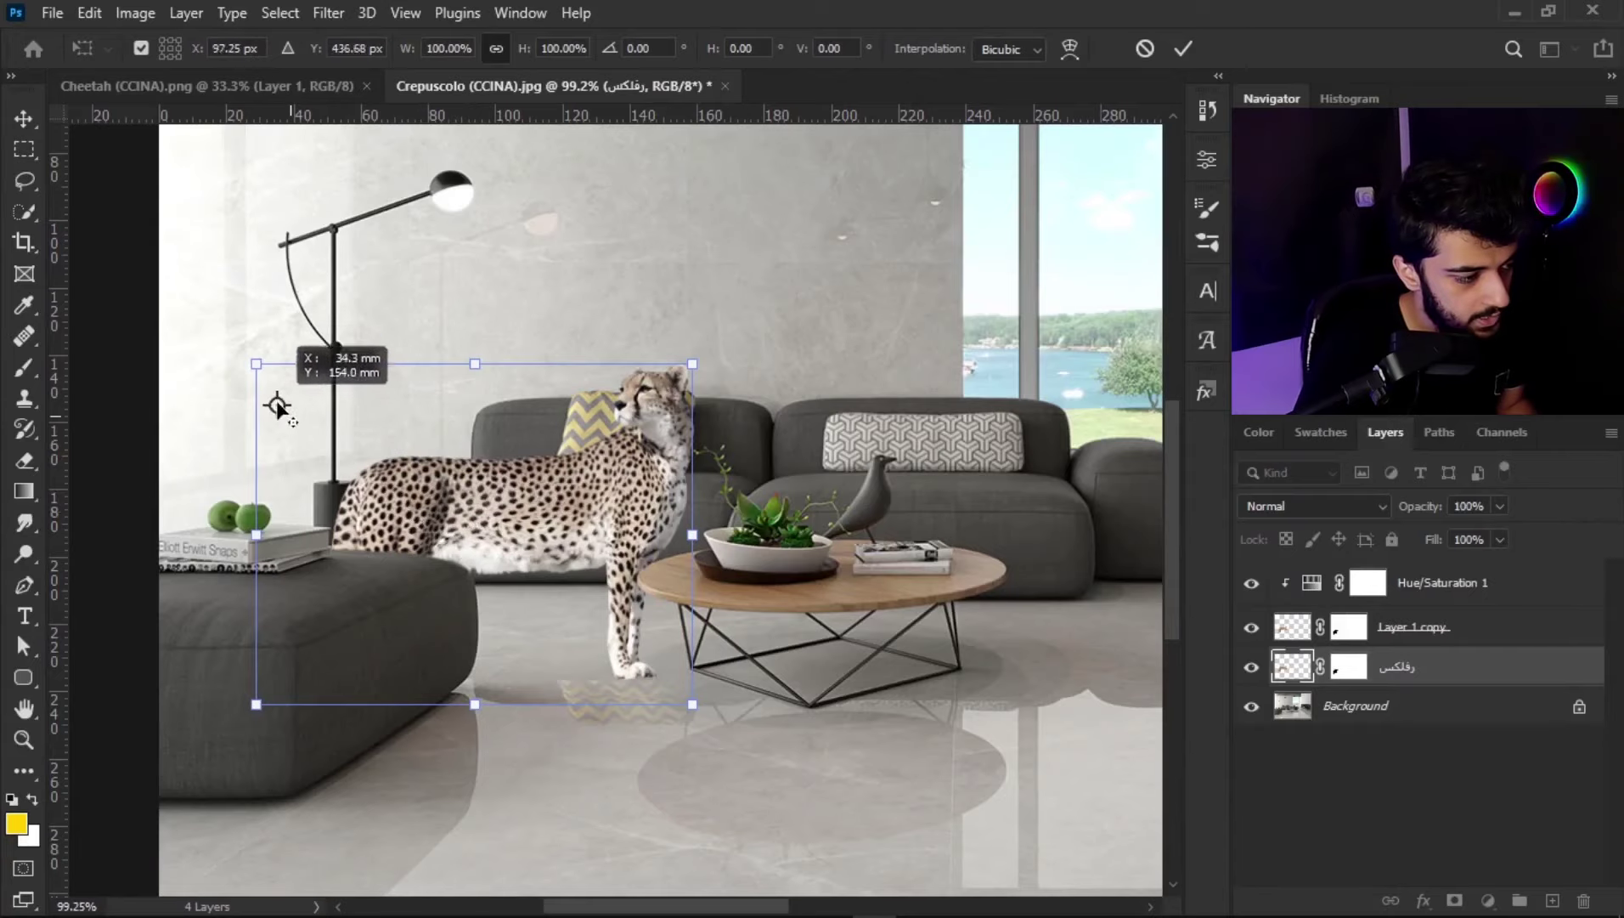
pyautogui.moveTo(349, 466); pyautogui.dragTo(257, 363)
pyautogui.moveTo(735, 379)
pyautogui.mouseDown()
pyautogui.moveTo(658, 678)
pyautogui.moveTo(576, 755)
pyautogui.moveTo(633, 655)
pyautogui.moveTo(756, 191)
pyautogui.moveTo(677, 114)
pyautogui.moveTo(639, 112)
pyautogui.moveTo(652, 170)
pyautogui.mouseUp()
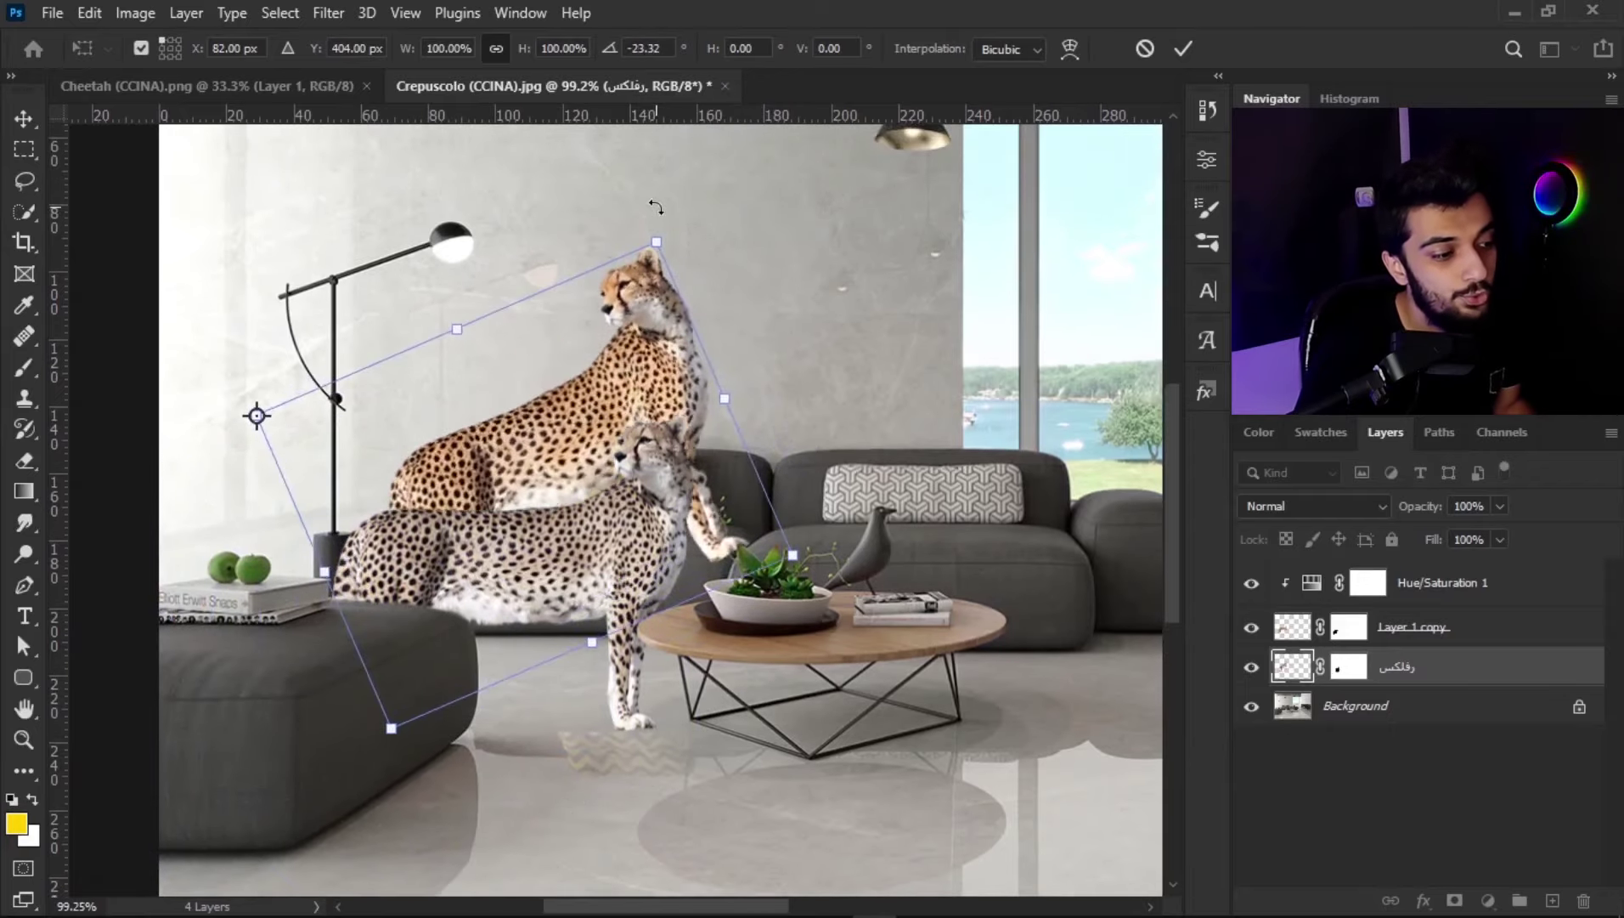
pyautogui.hotkey('ctrl', 'z')
pyautogui.hotkey('ctrl', 'z')
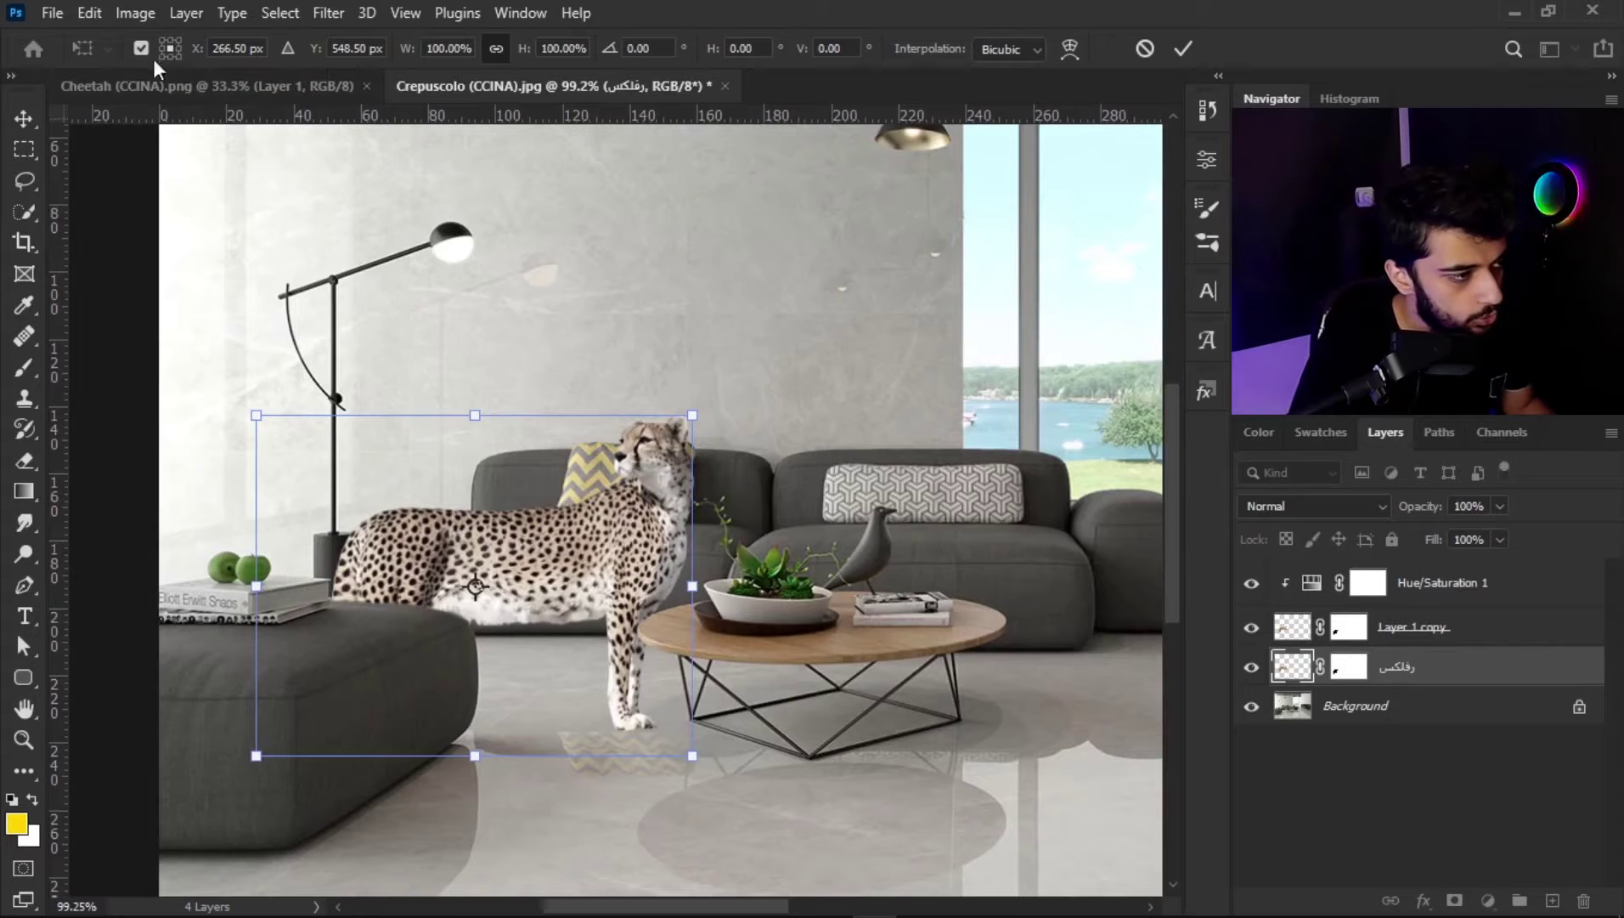
pyautogui.click(178, 42)
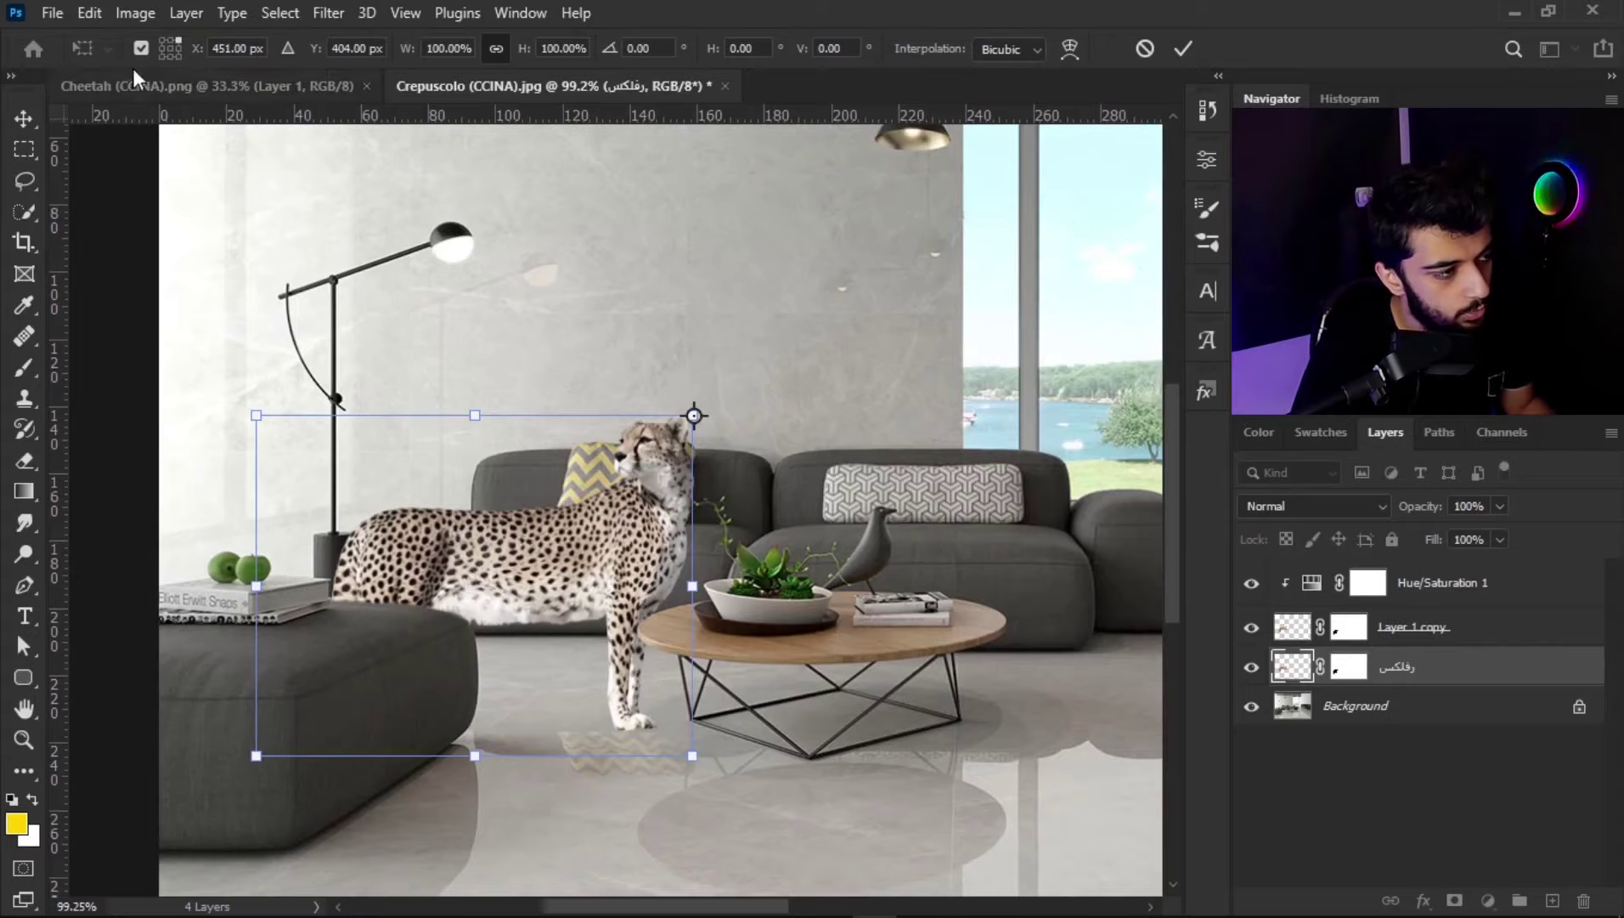
pyautogui.moveTo(441, 365); pyautogui.dragTo(910, 544)
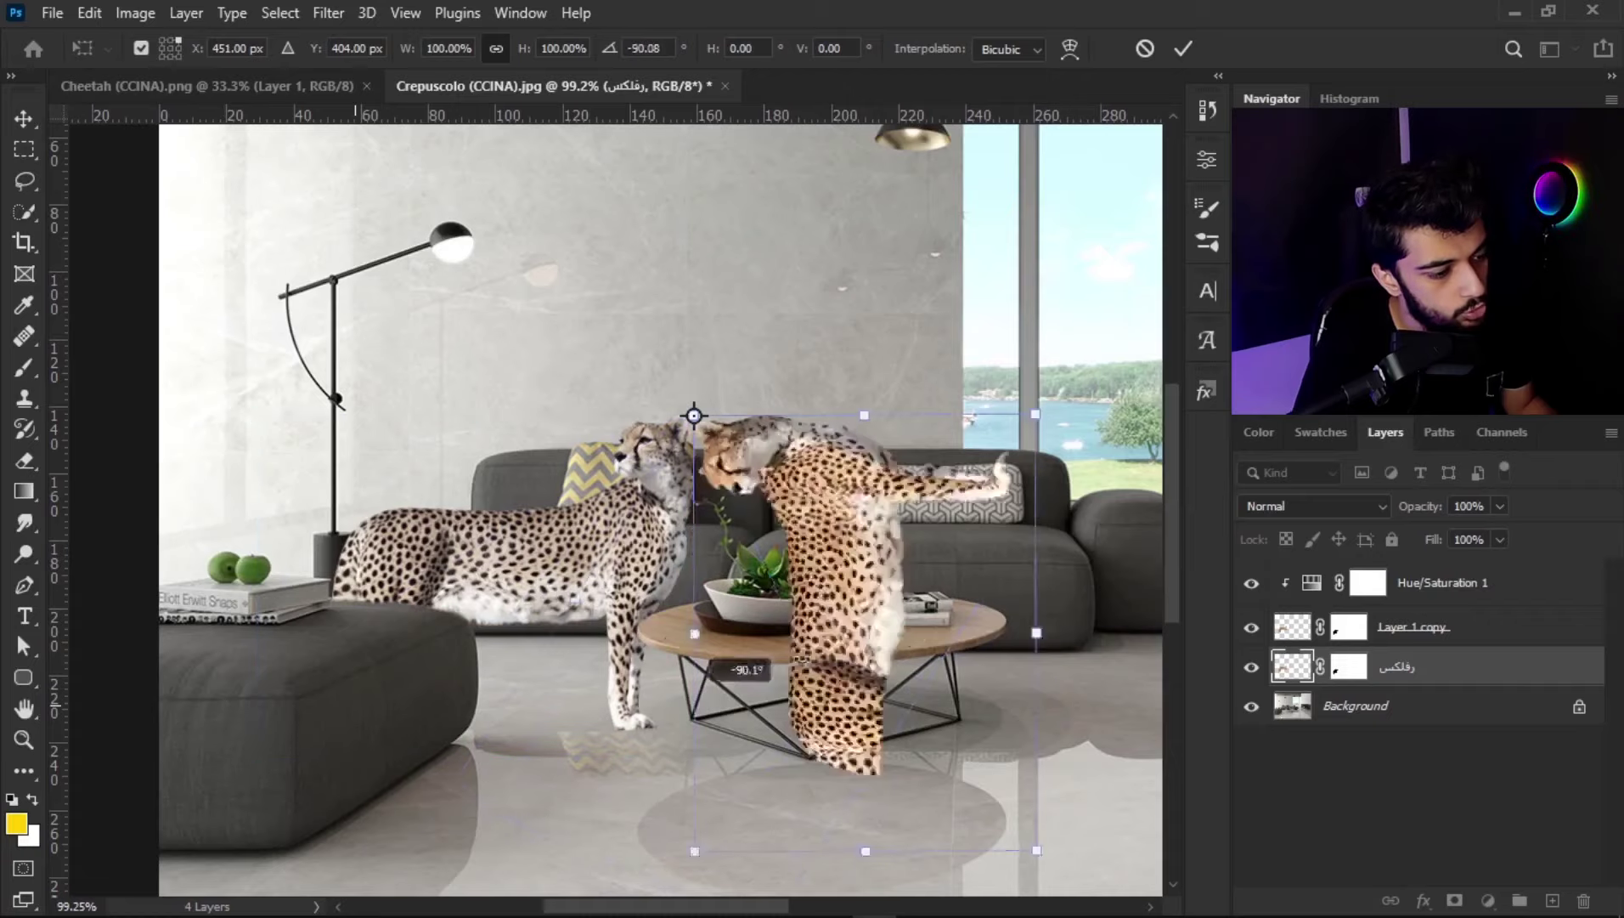
pyautogui.hotkey('ctrl', 'z')
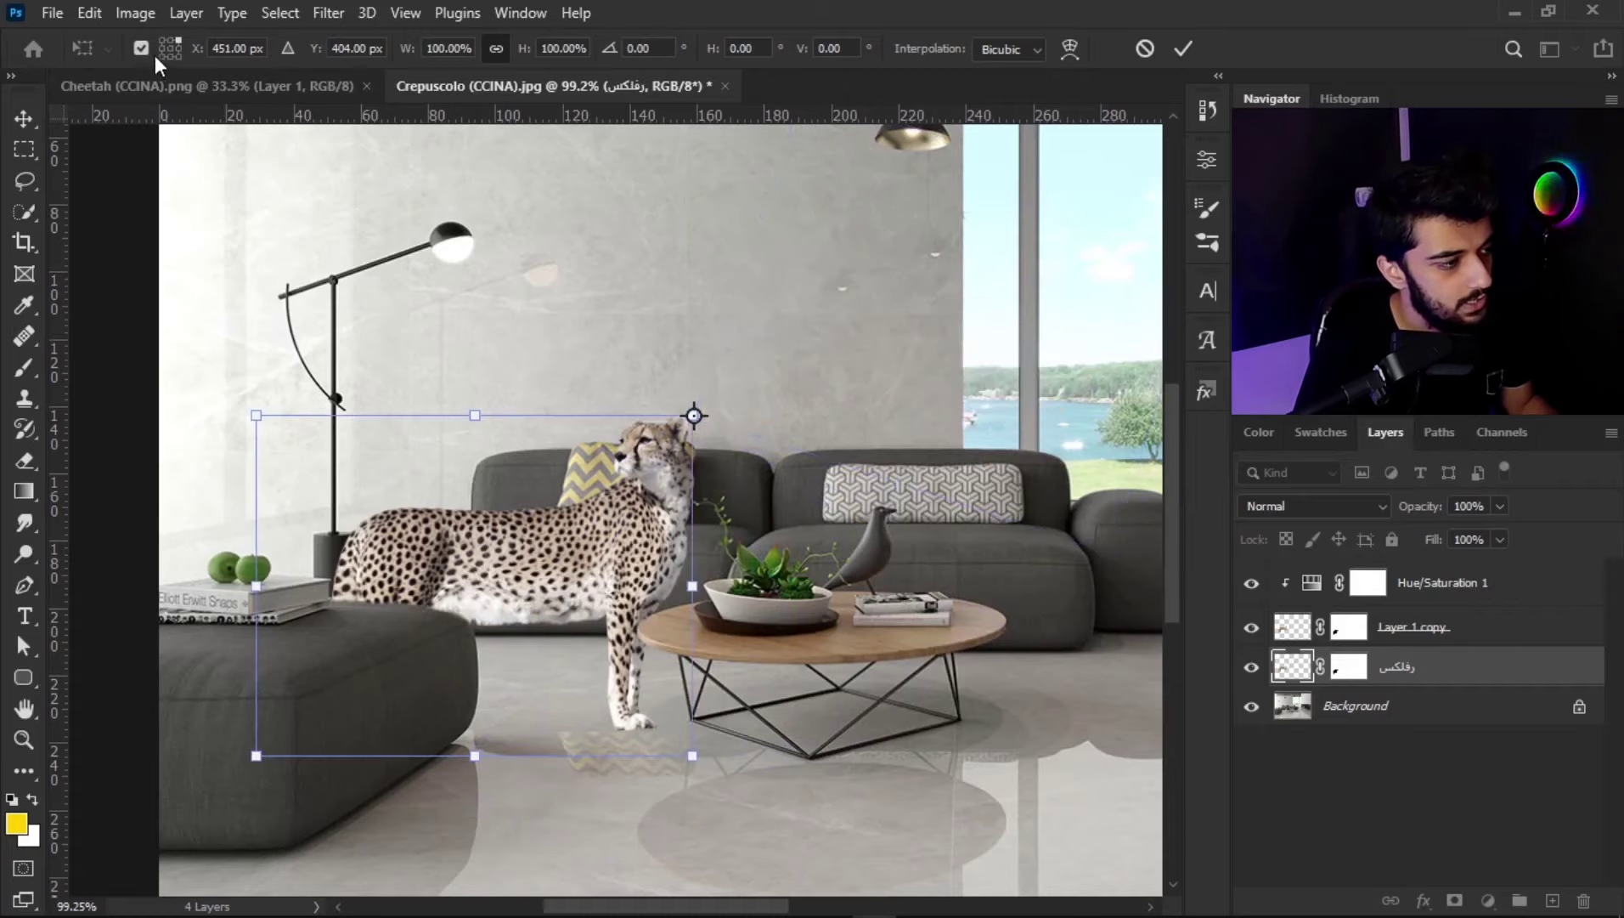
pyautogui.click(160, 56)
pyautogui.moveTo(281, 259); pyautogui.dragTo(586, 322)
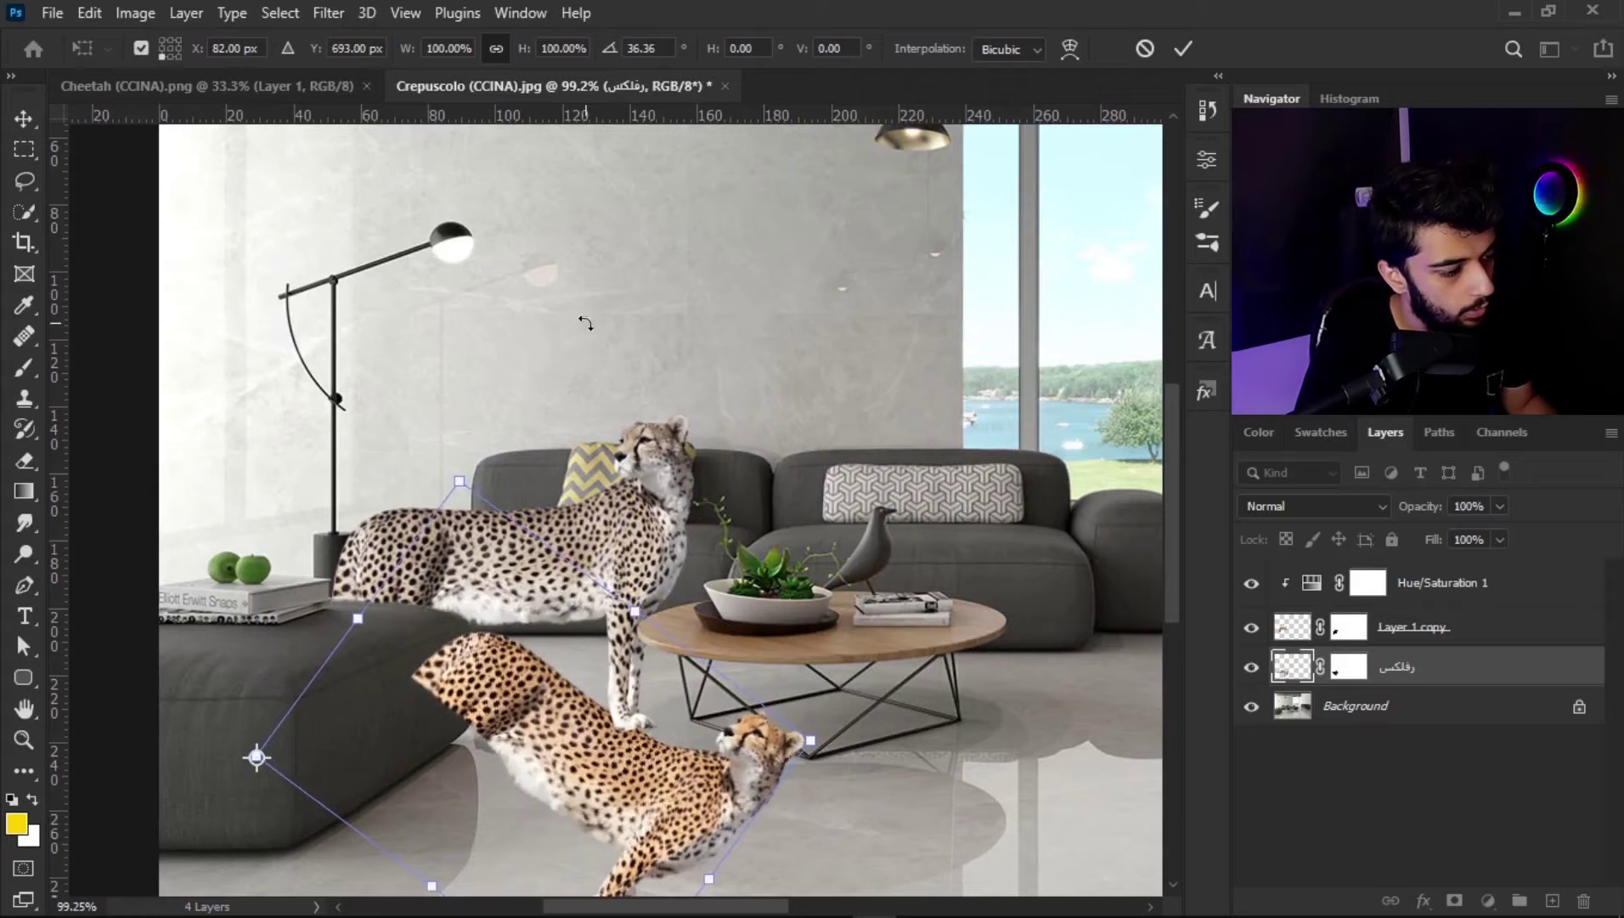
pyautogui.hotkey('ctrl', 'z')
pyautogui.click(172, 45)
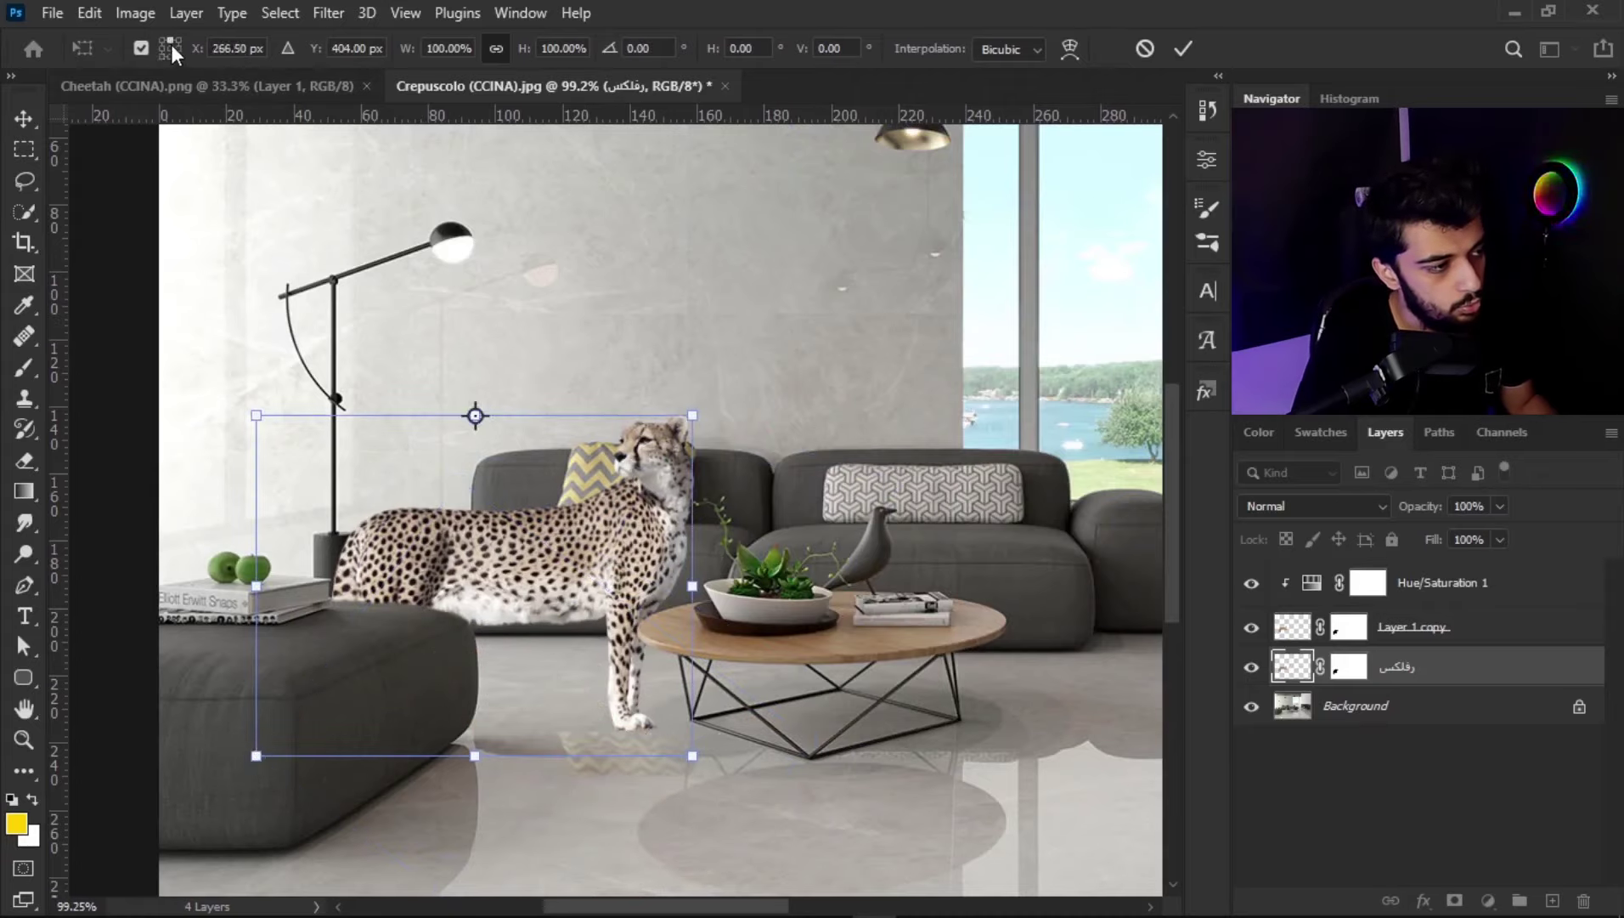
pyautogui.click(170, 48)
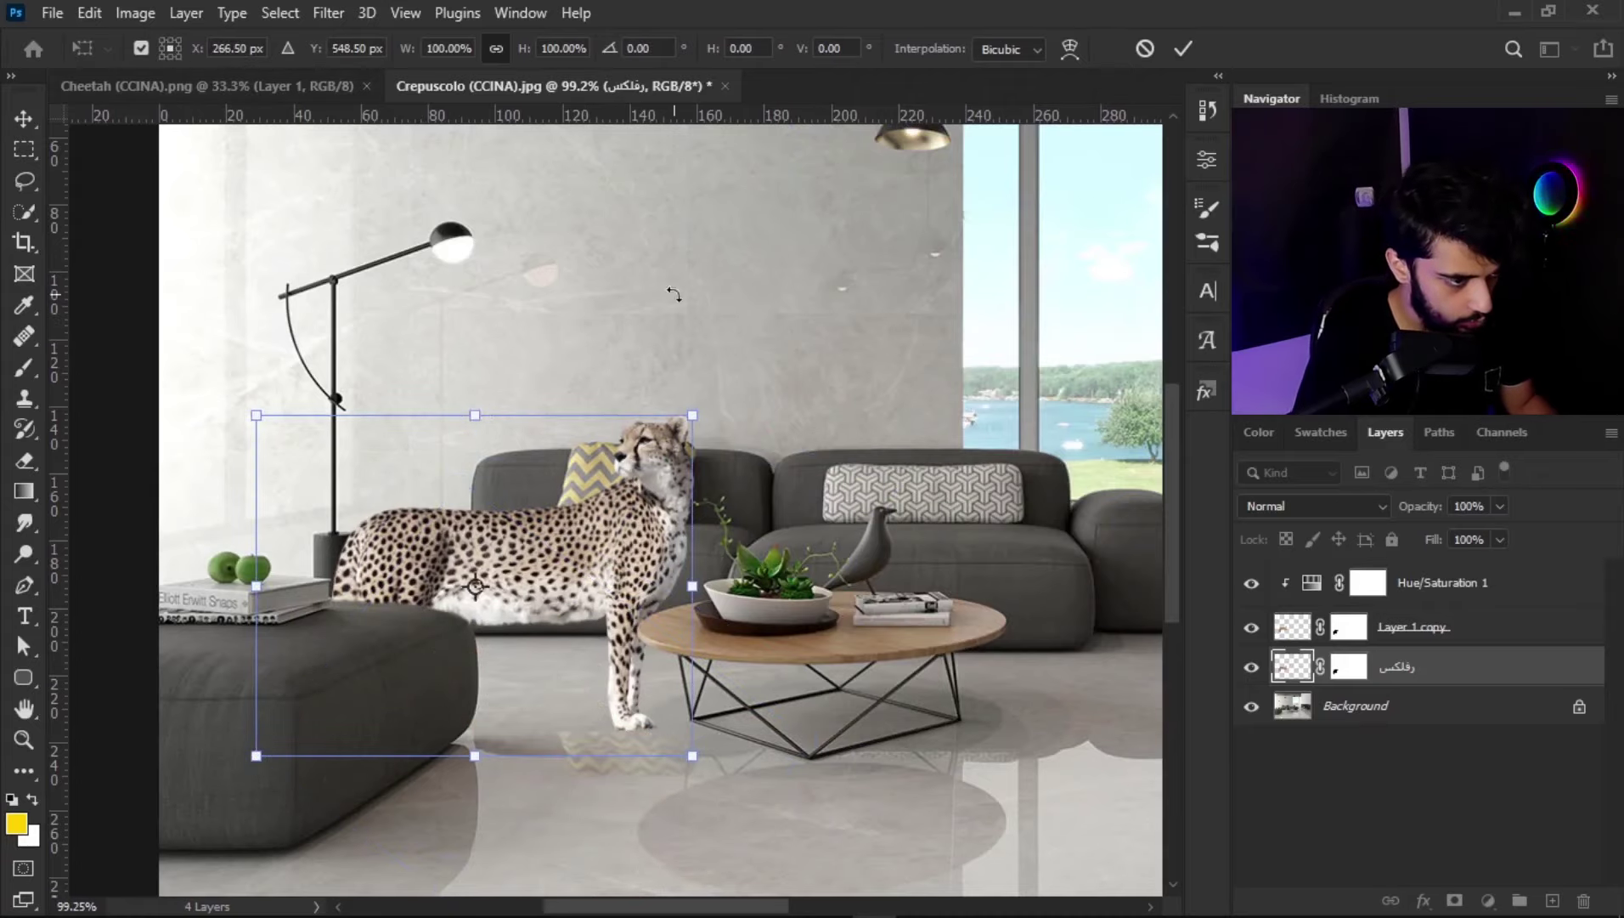
pyautogui.moveTo(674, 293); pyautogui.dragTo(736, 347)
pyautogui.hotkey('ctrl', 'z')
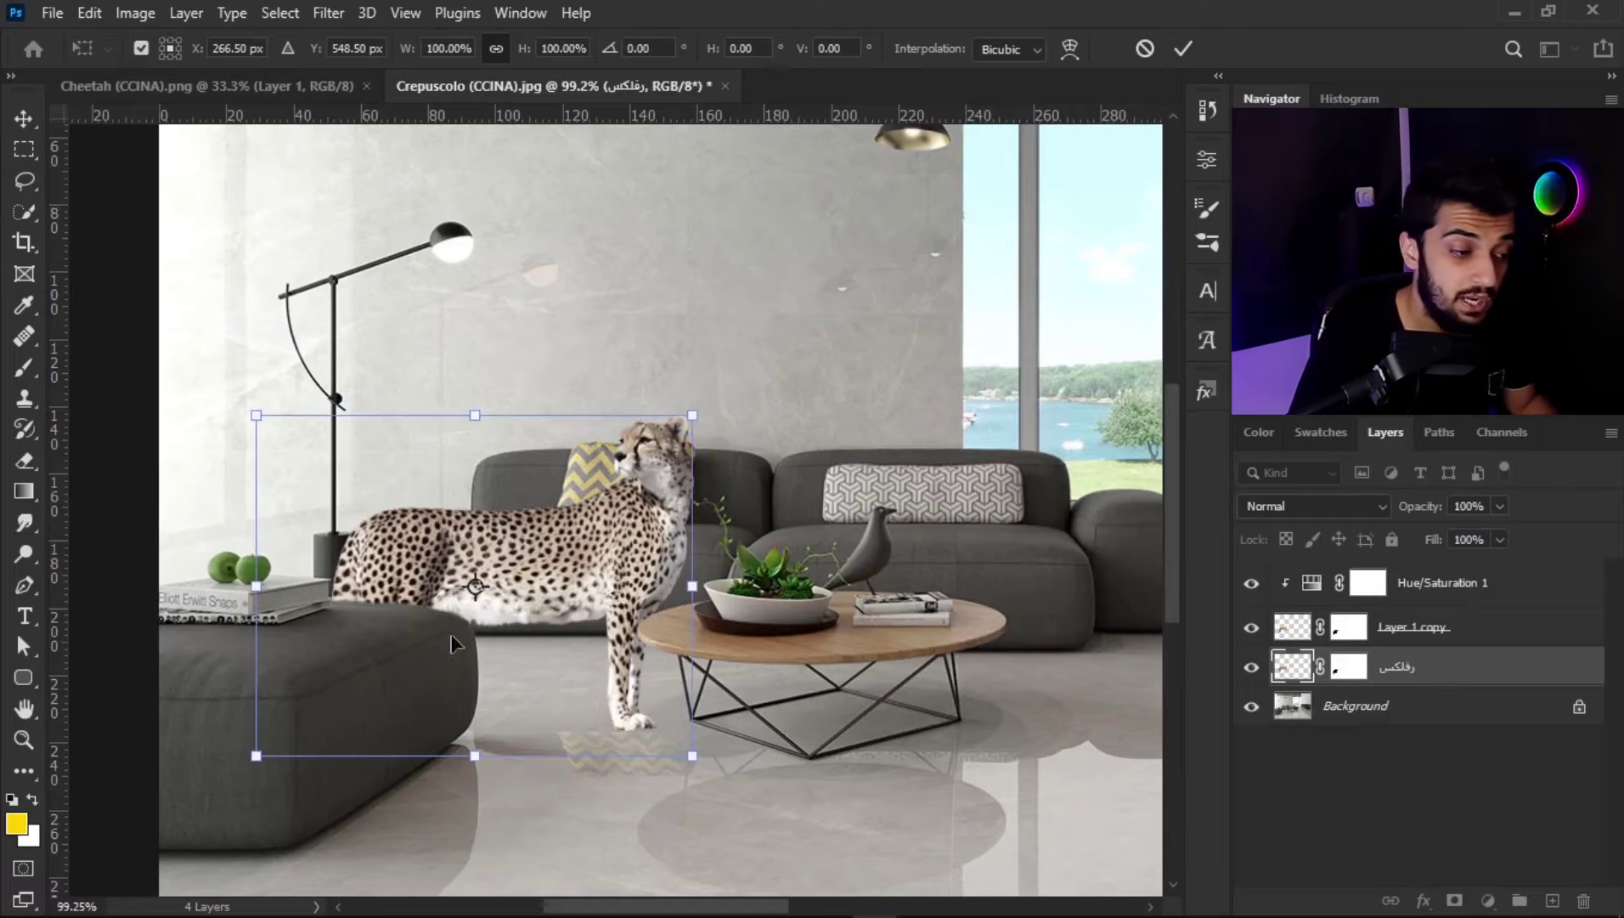
pyautogui.scroll(-2, 488, 617)
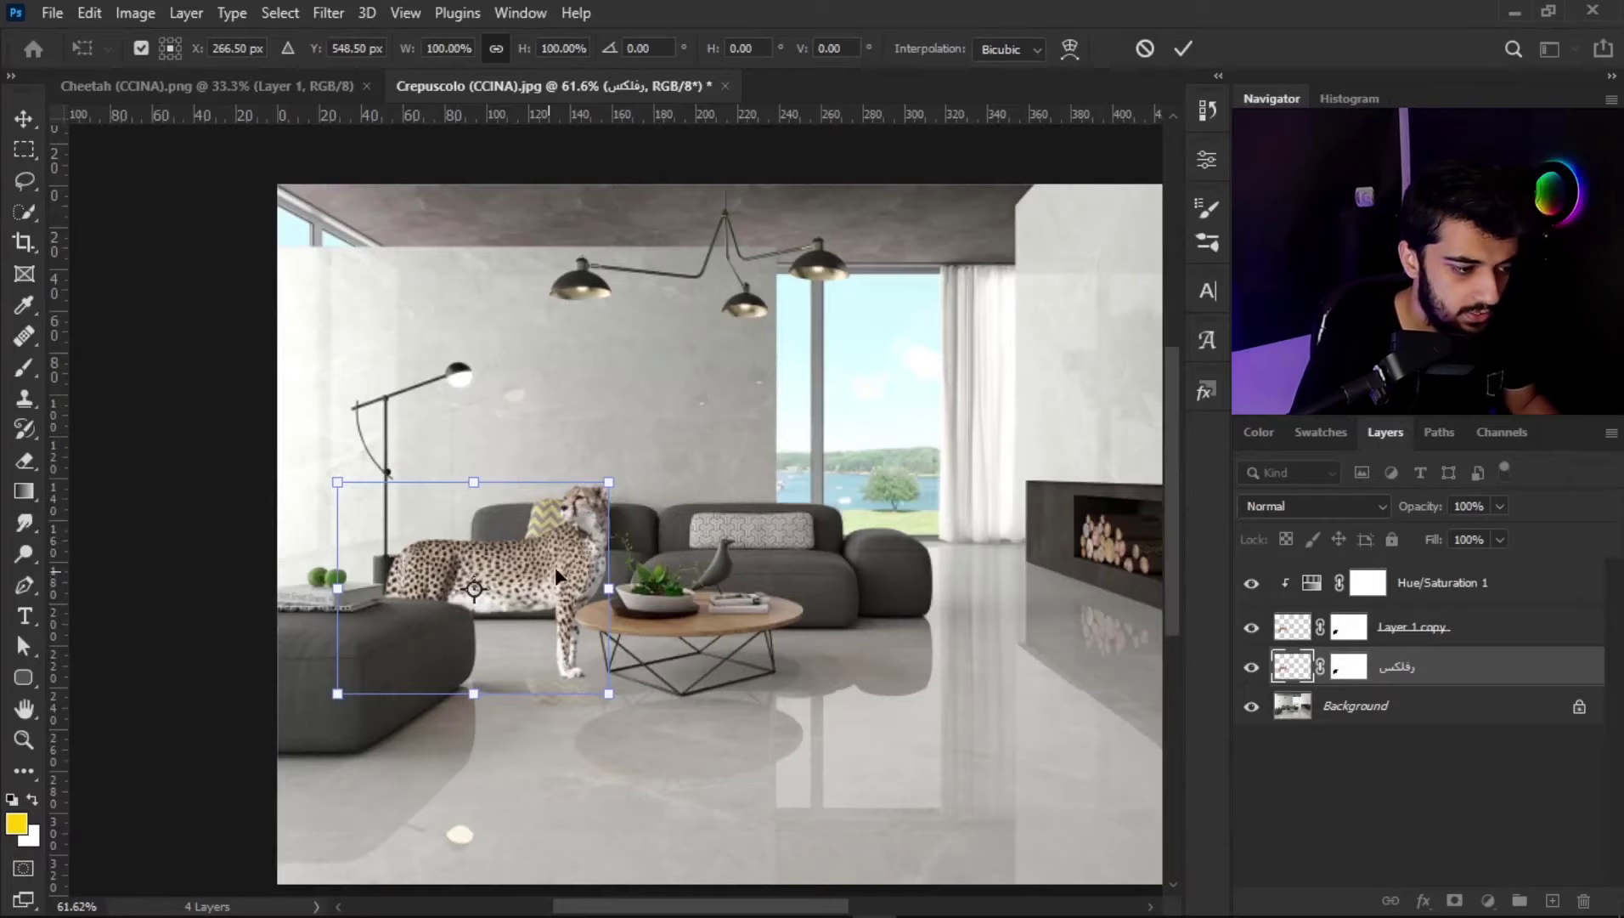
pyautogui.moveTo(475, 589); pyautogui.dragTo(1008, 379)
pyautogui.moveTo(323, 425); pyautogui.dragTo(385, 661)
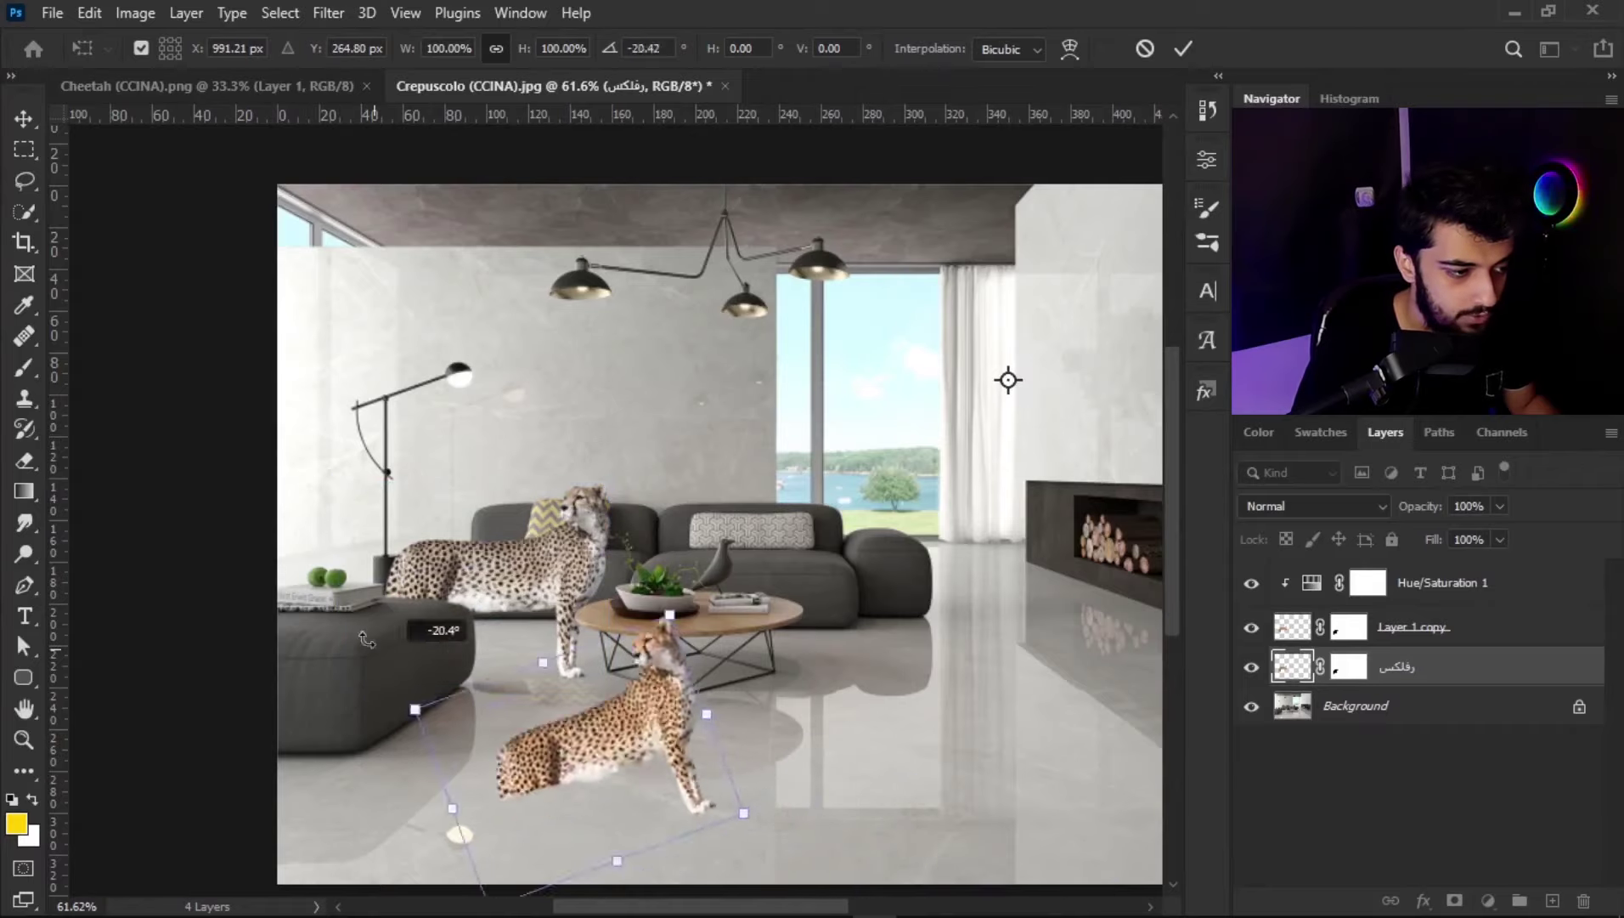
pyautogui.moveTo(384, 661); pyautogui.dragTo(841, 394)
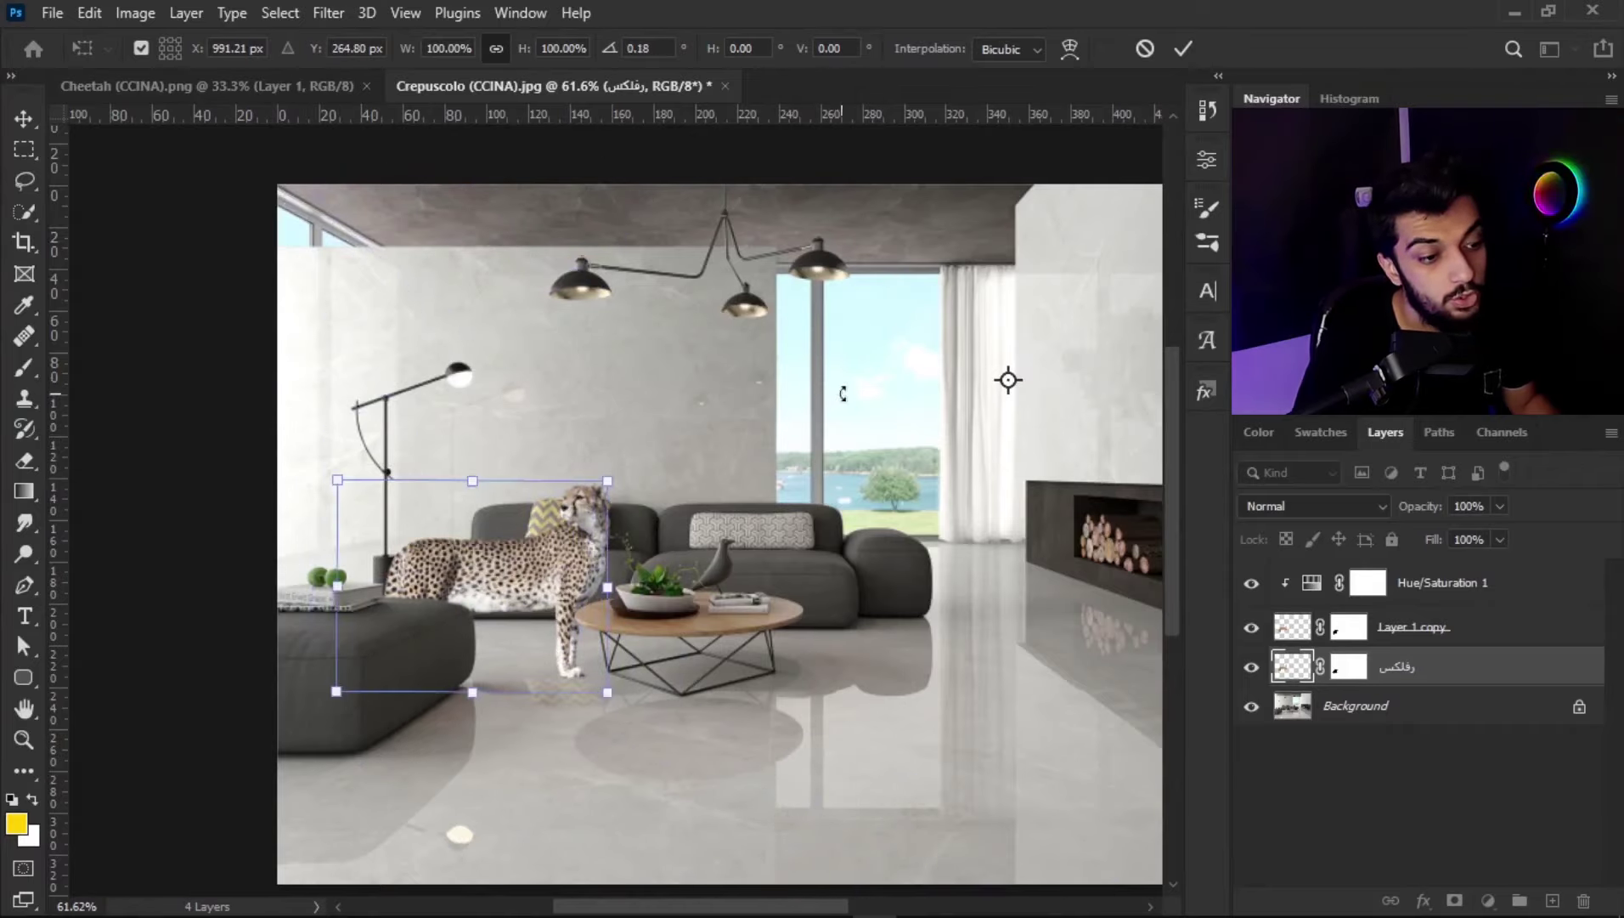
pyautogui.hotkey('ctrl', 'z')
pyautogui.hotkey('ctrl', 'z')
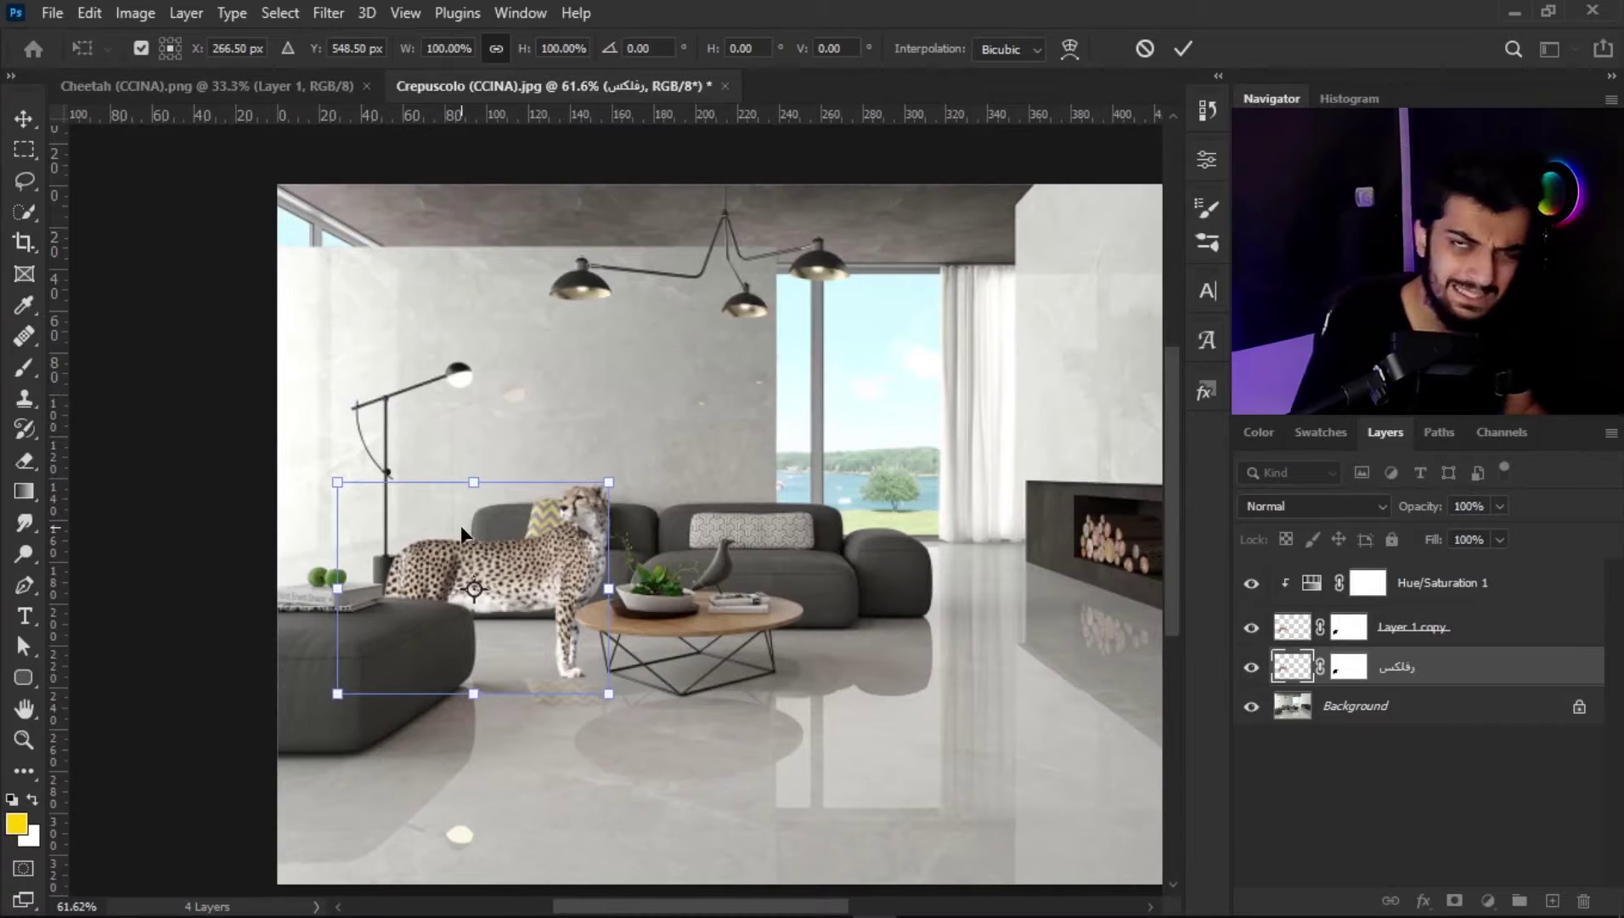
# Step: Try vertical and horizontal flips on the cheetah copy, undoing each
pyautogui.scroll(2, 514, 599)
pyautogui.rightClick(510, 589)
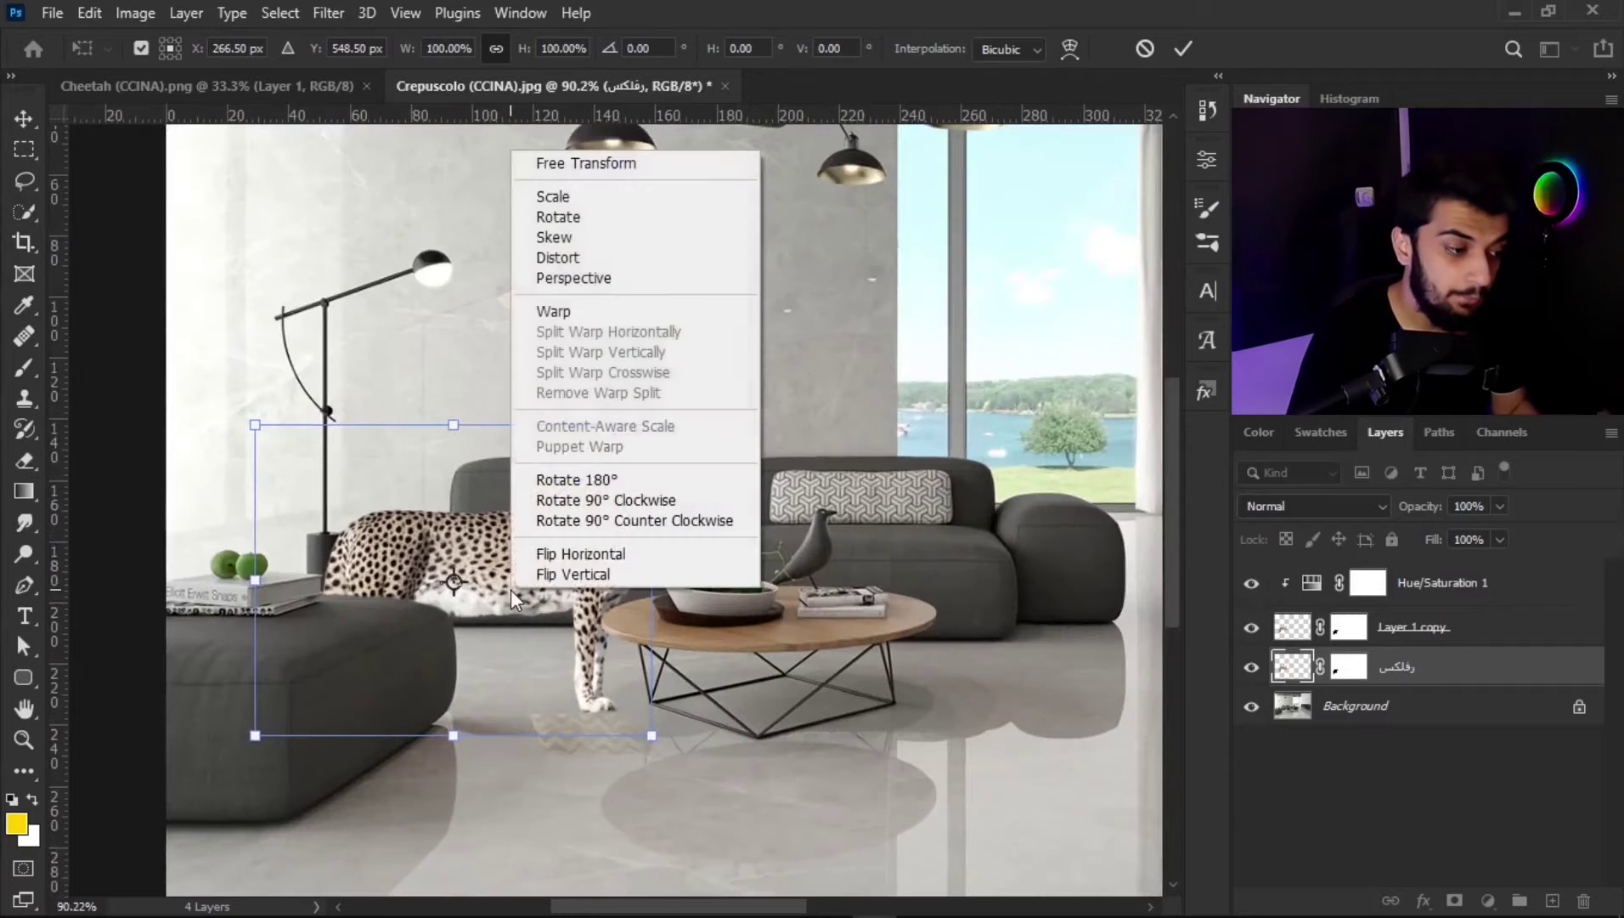
pyautogui.click(571, 570)
pyautogui.hotkey('ctrl', 'z')
pyautogui.rightClick(541, 573)
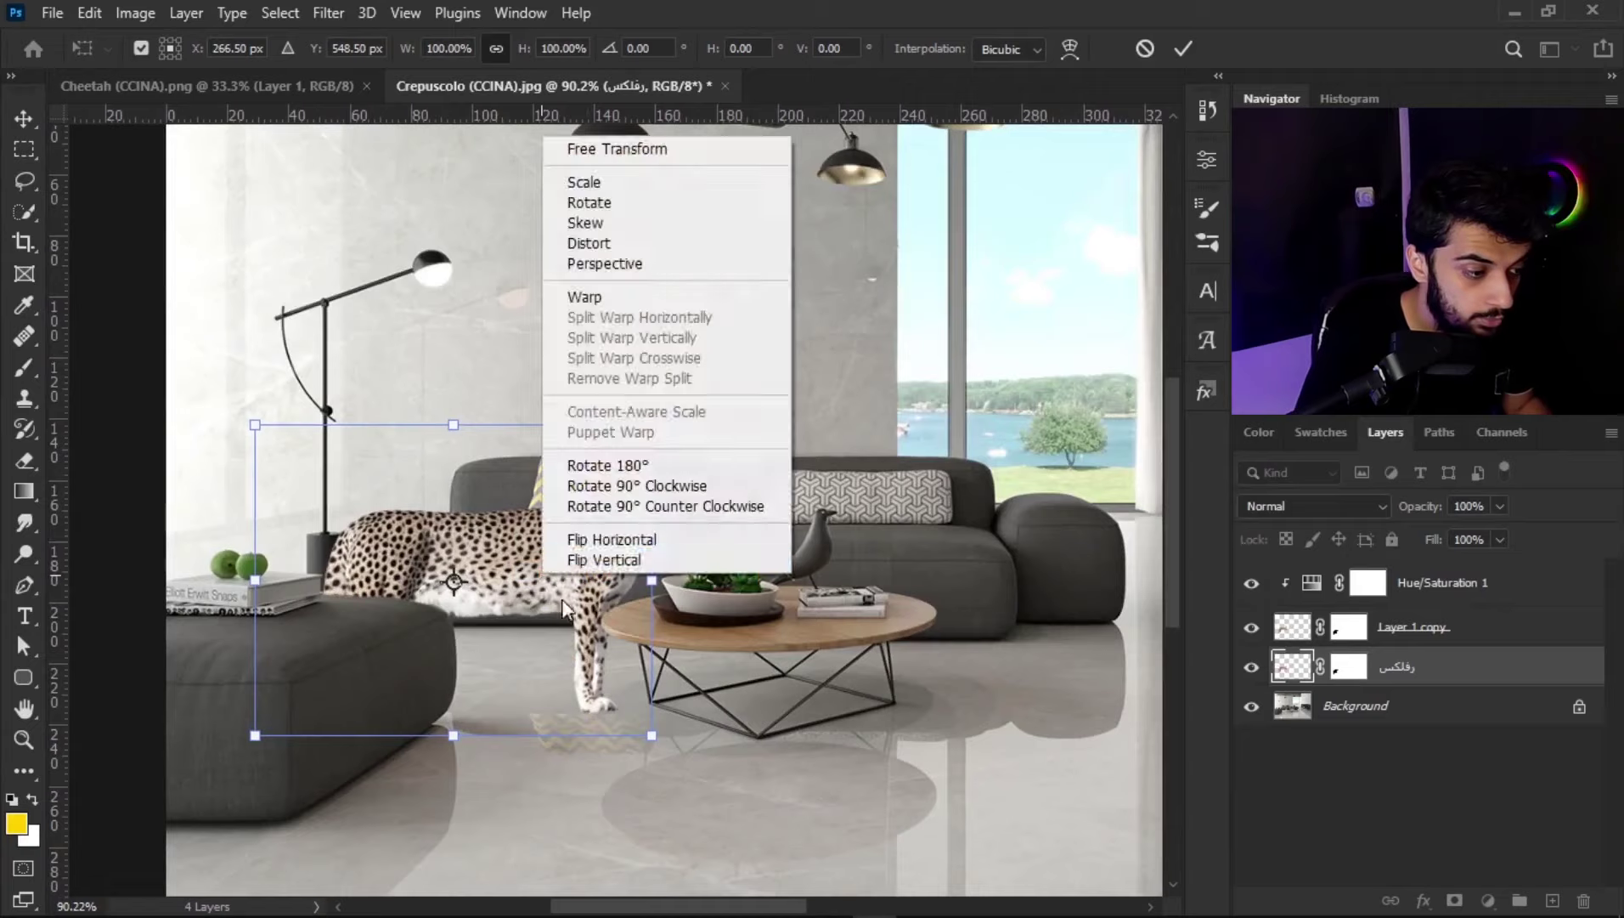
pyautogui.click(613, 537)
pyautogui.hotkey('ctrl', 'z')
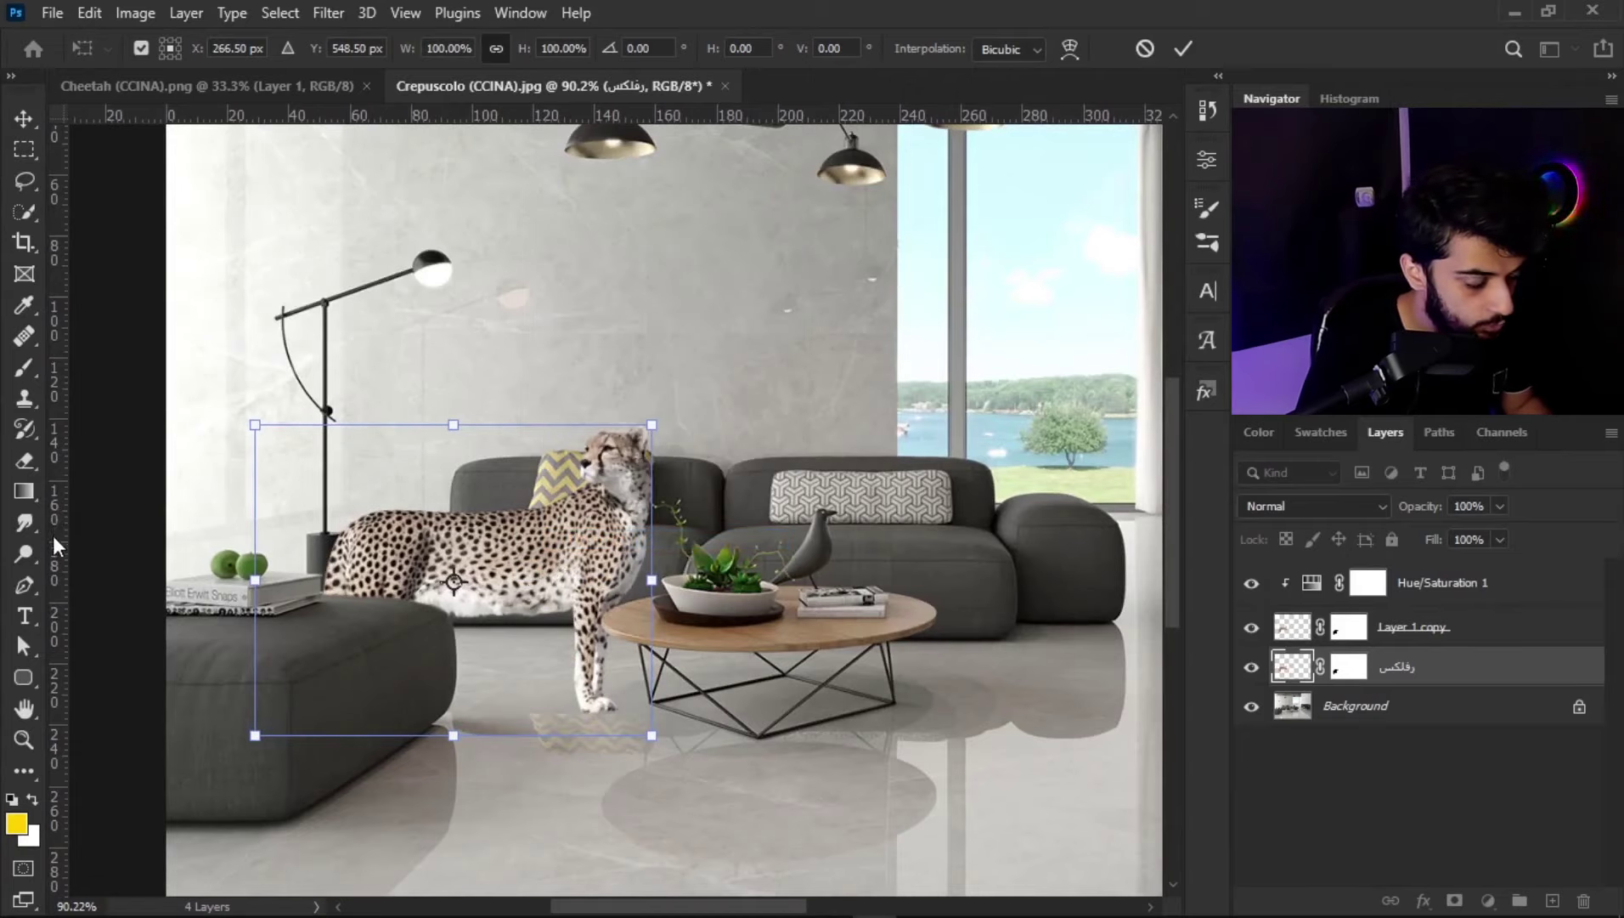
# Step: Set the pivot to bottom-middle and flip the reflection vertically beneath the paws
pyautogui.moveTo(54, 536); pyautogui.dragTo(455, 697)
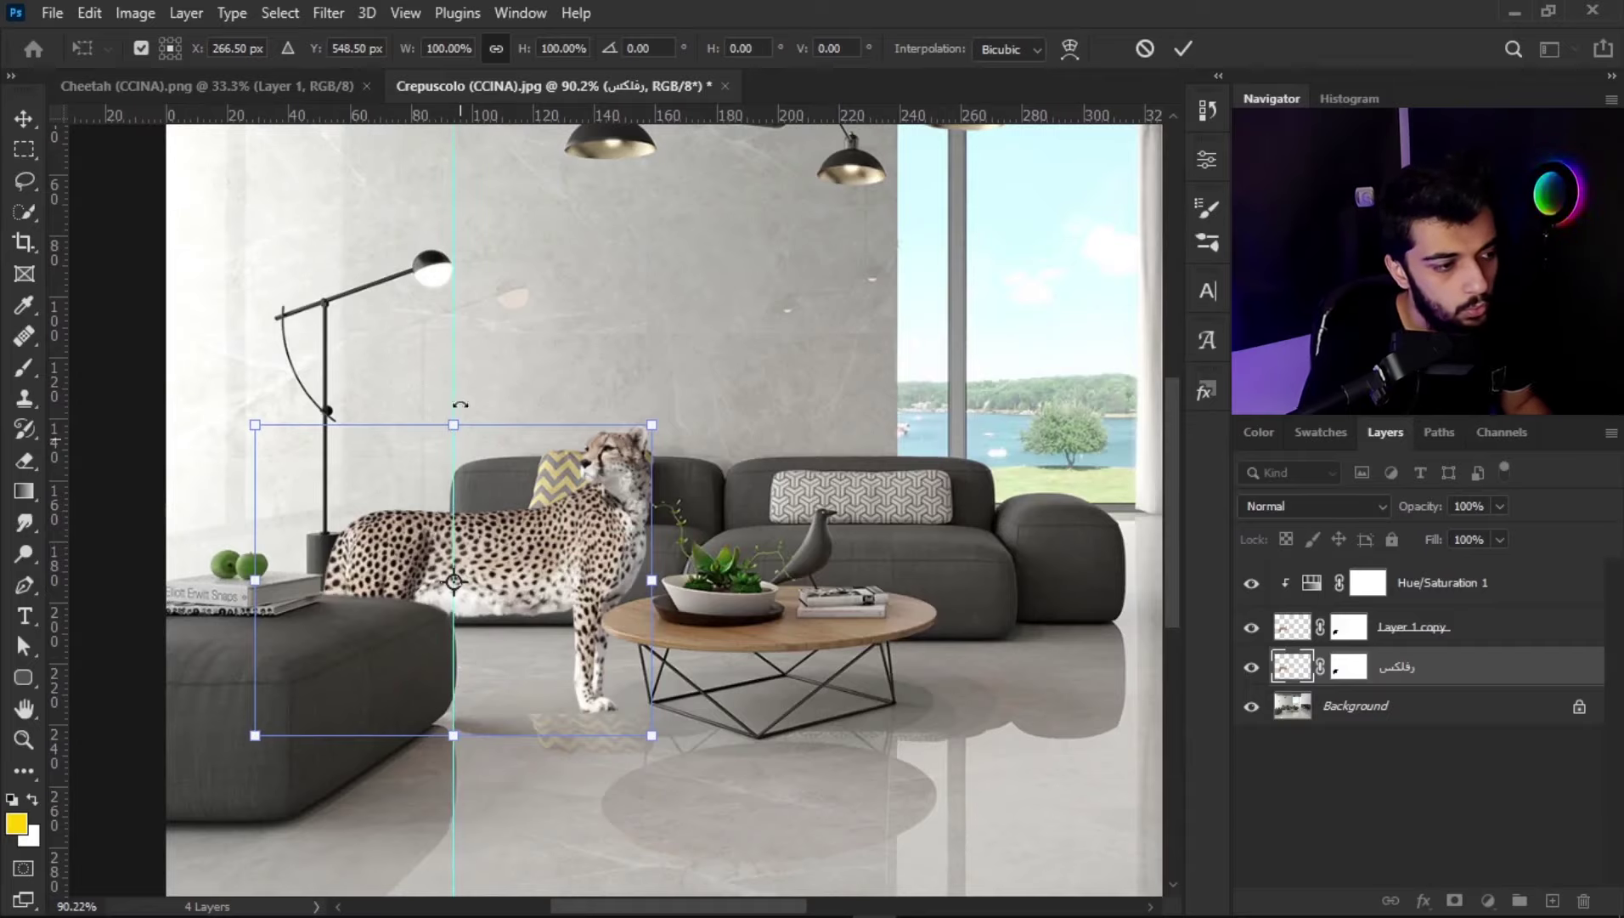
pyautogui.moveTo(451, 357); pyautogui.dragTo(61, 431)
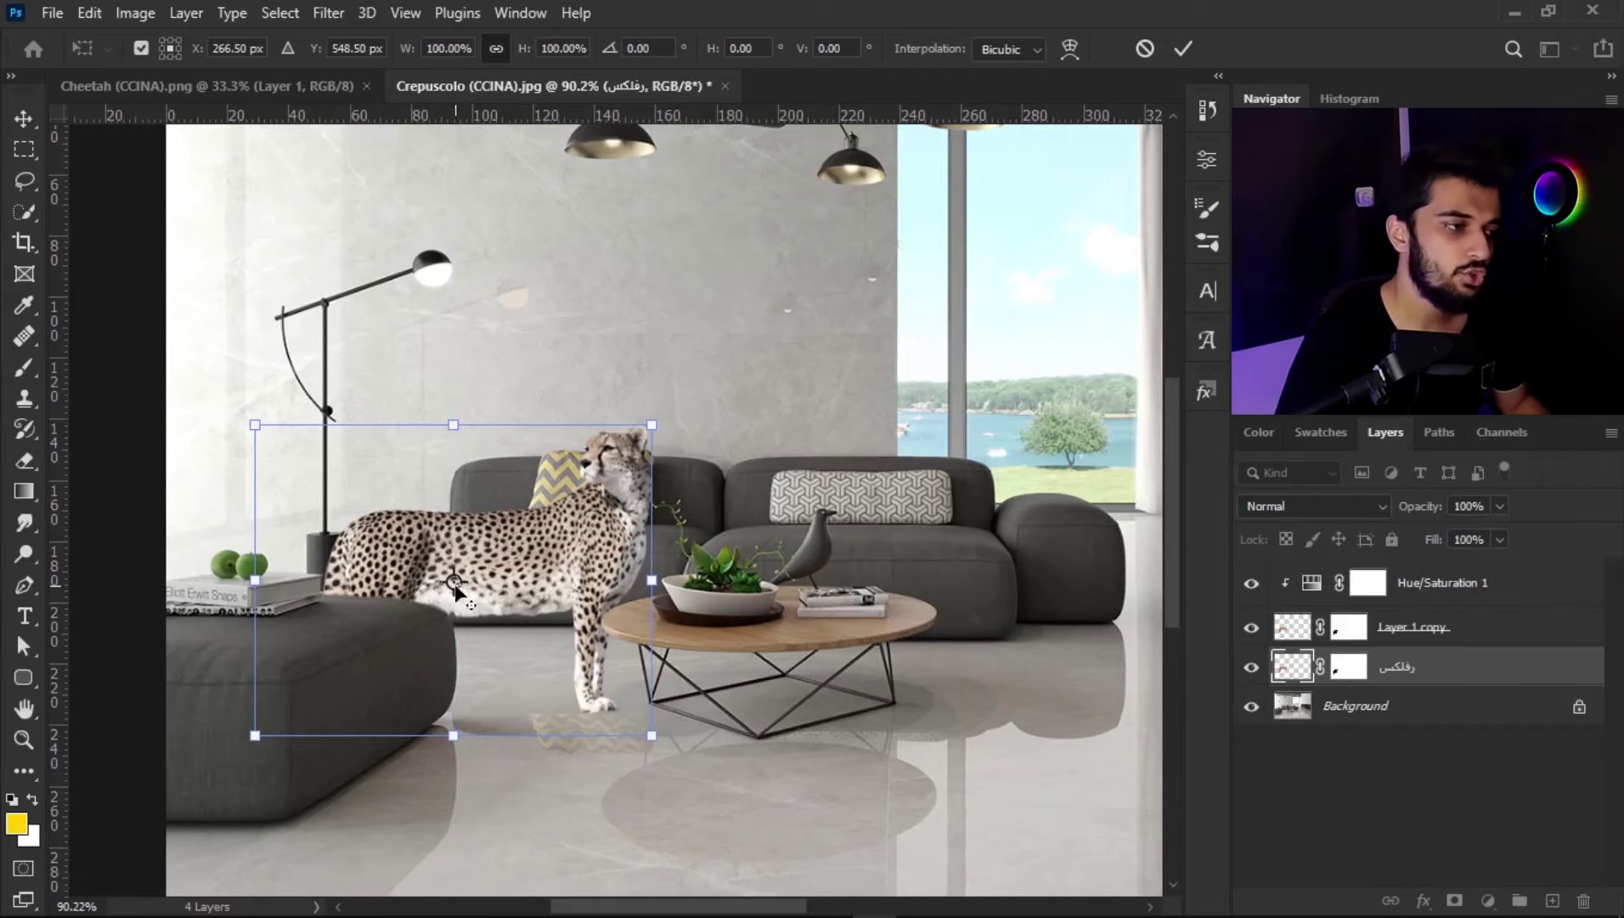
pyautogui.click(169, 56)
pyautogui.rightClick(493, 531)
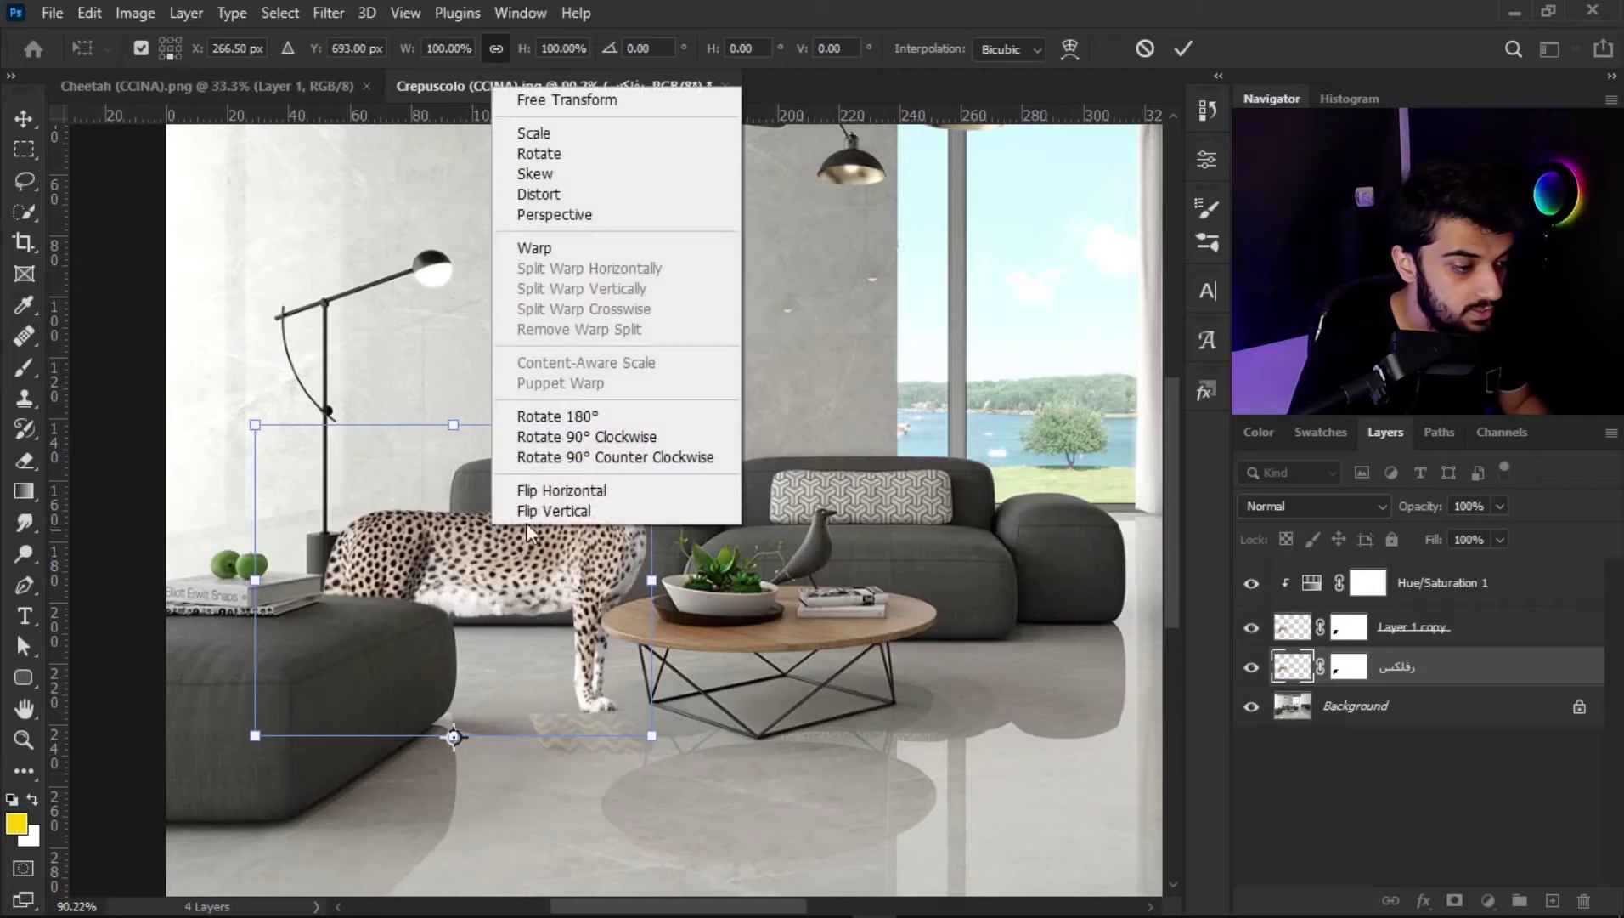
pyautogui.click(563, 511)
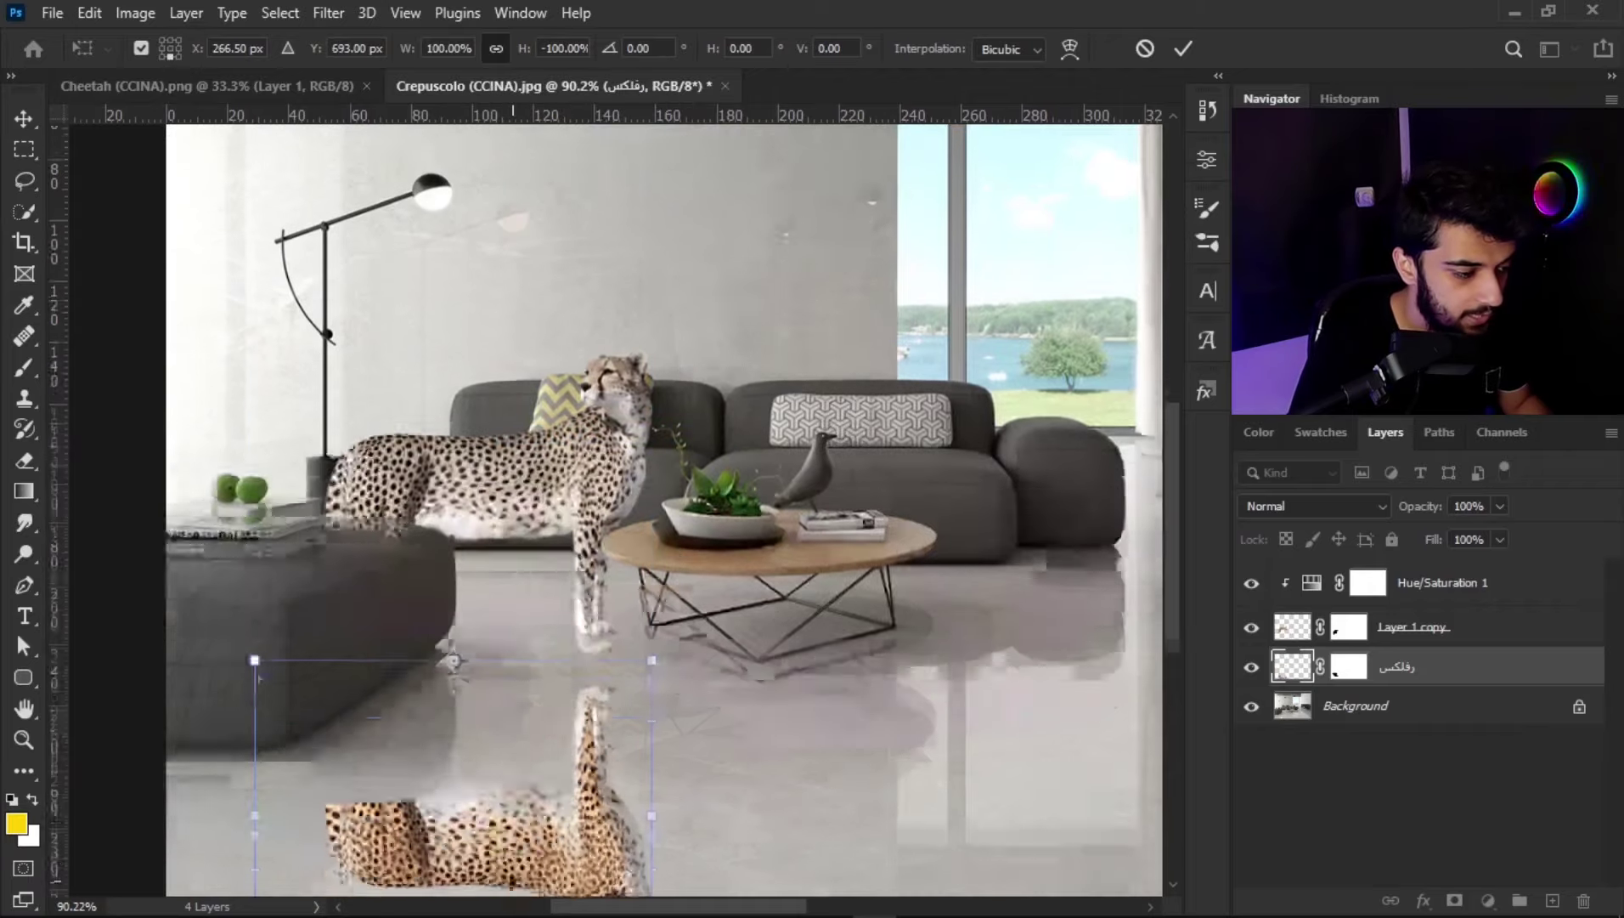
# Step: Commit the flipped reflection's placement after trying and undoing a higher position
pyautogui.scroll(-6, 500, 764)
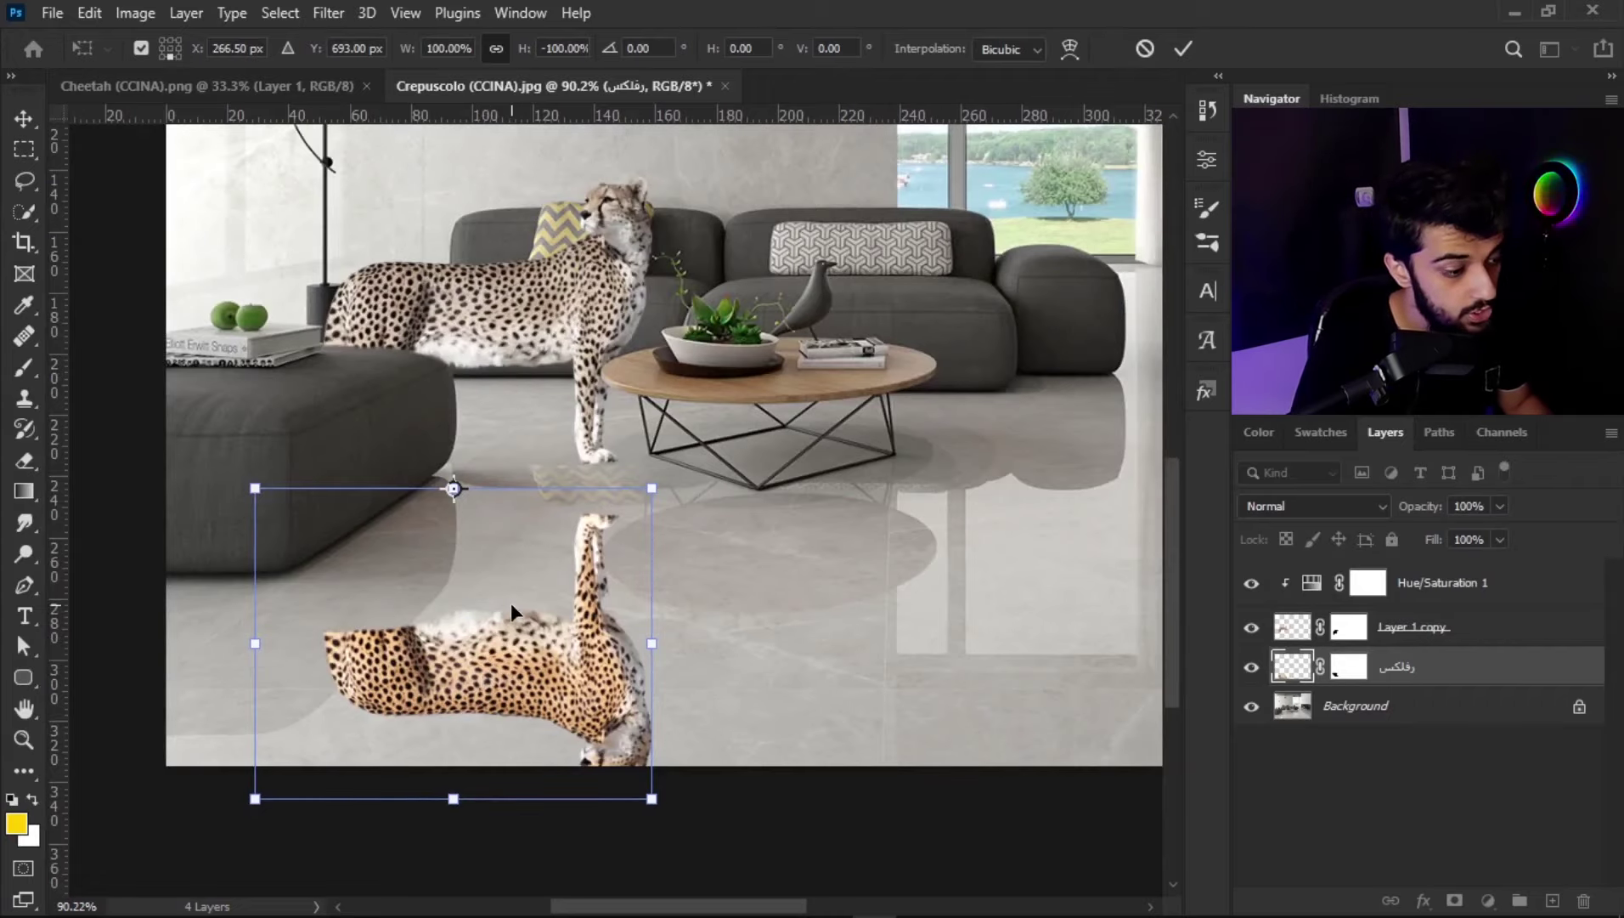
pyautogui.scroll(1, 509, 590)
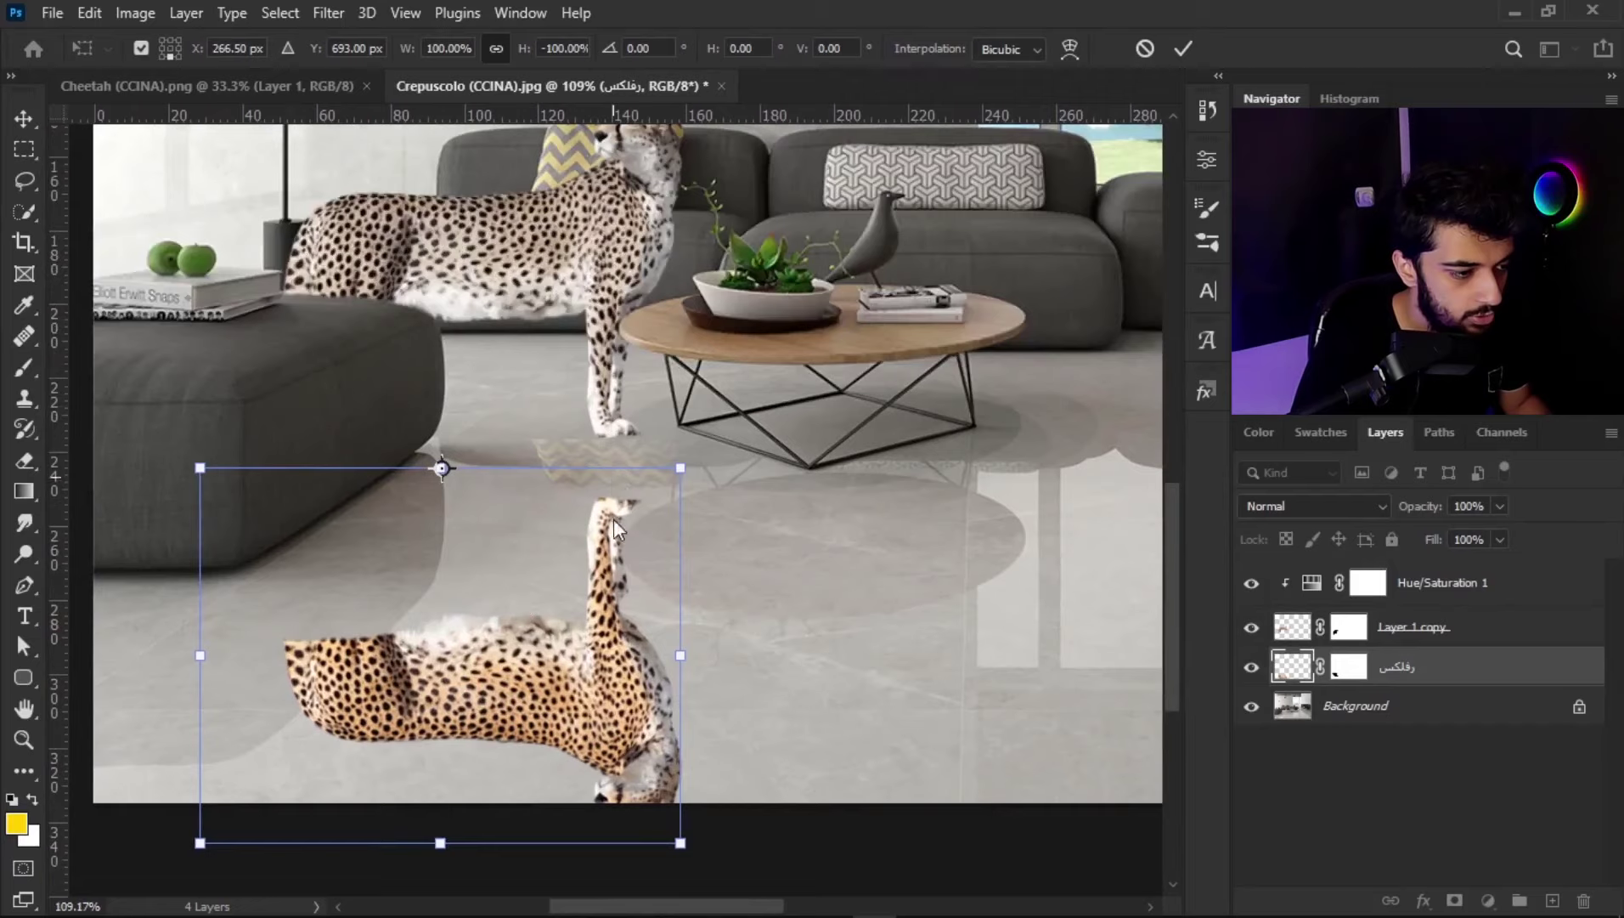
pyautogui.moveTo(599, 626); pyautogui.dragTo(575, 675)
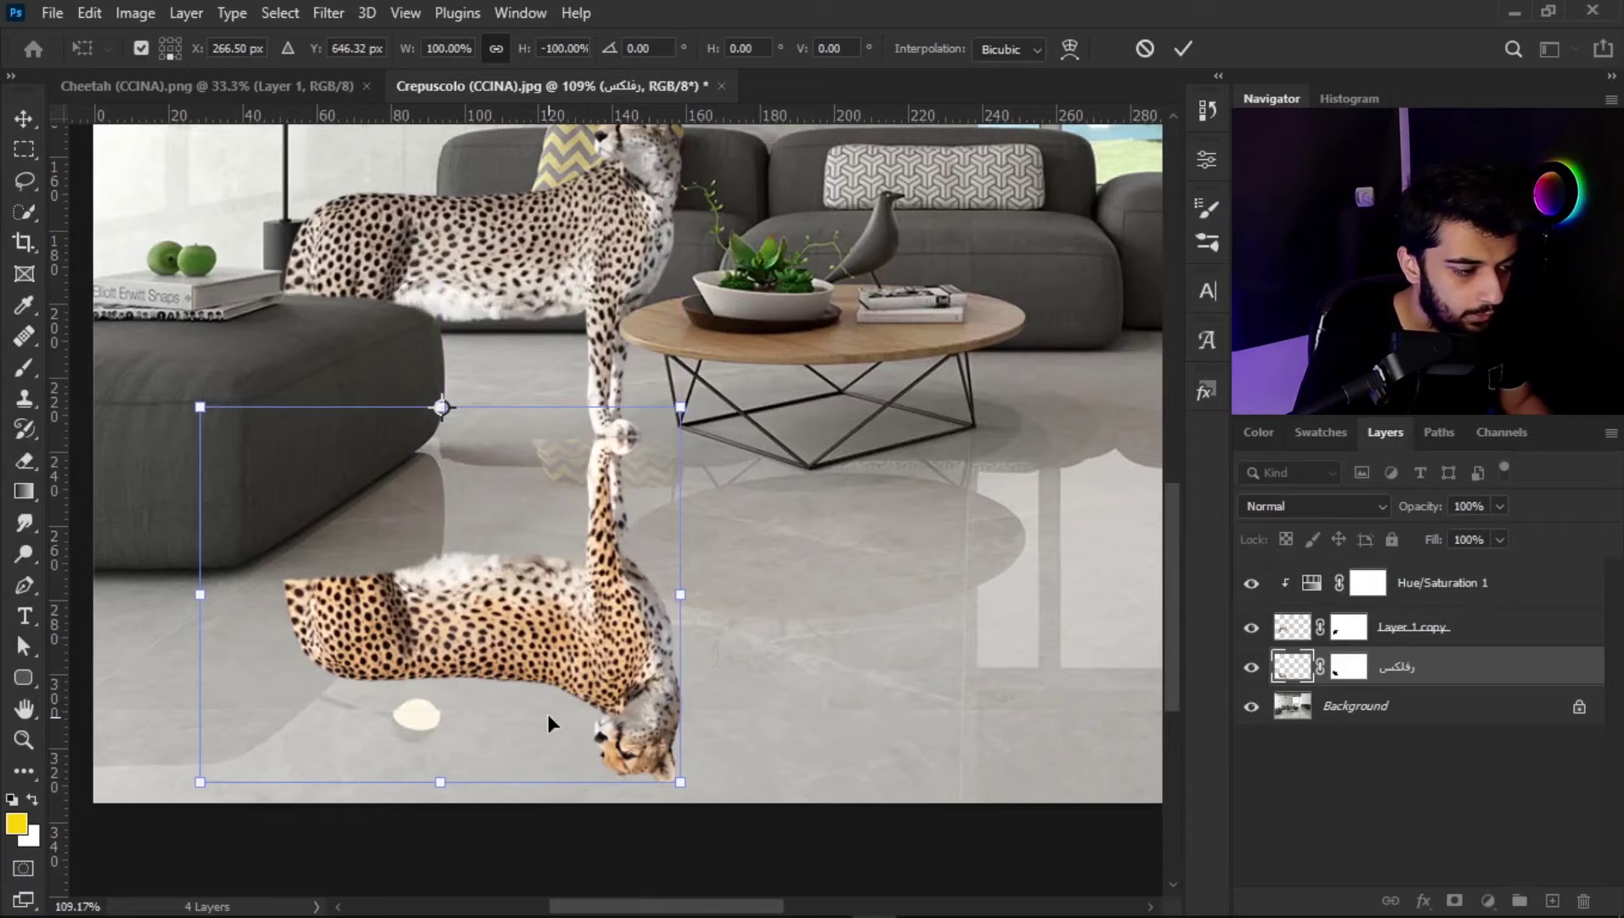
pyautogui.hotkey('ctrl', 'z')
pyautogui.scroll(5, 608, 485)
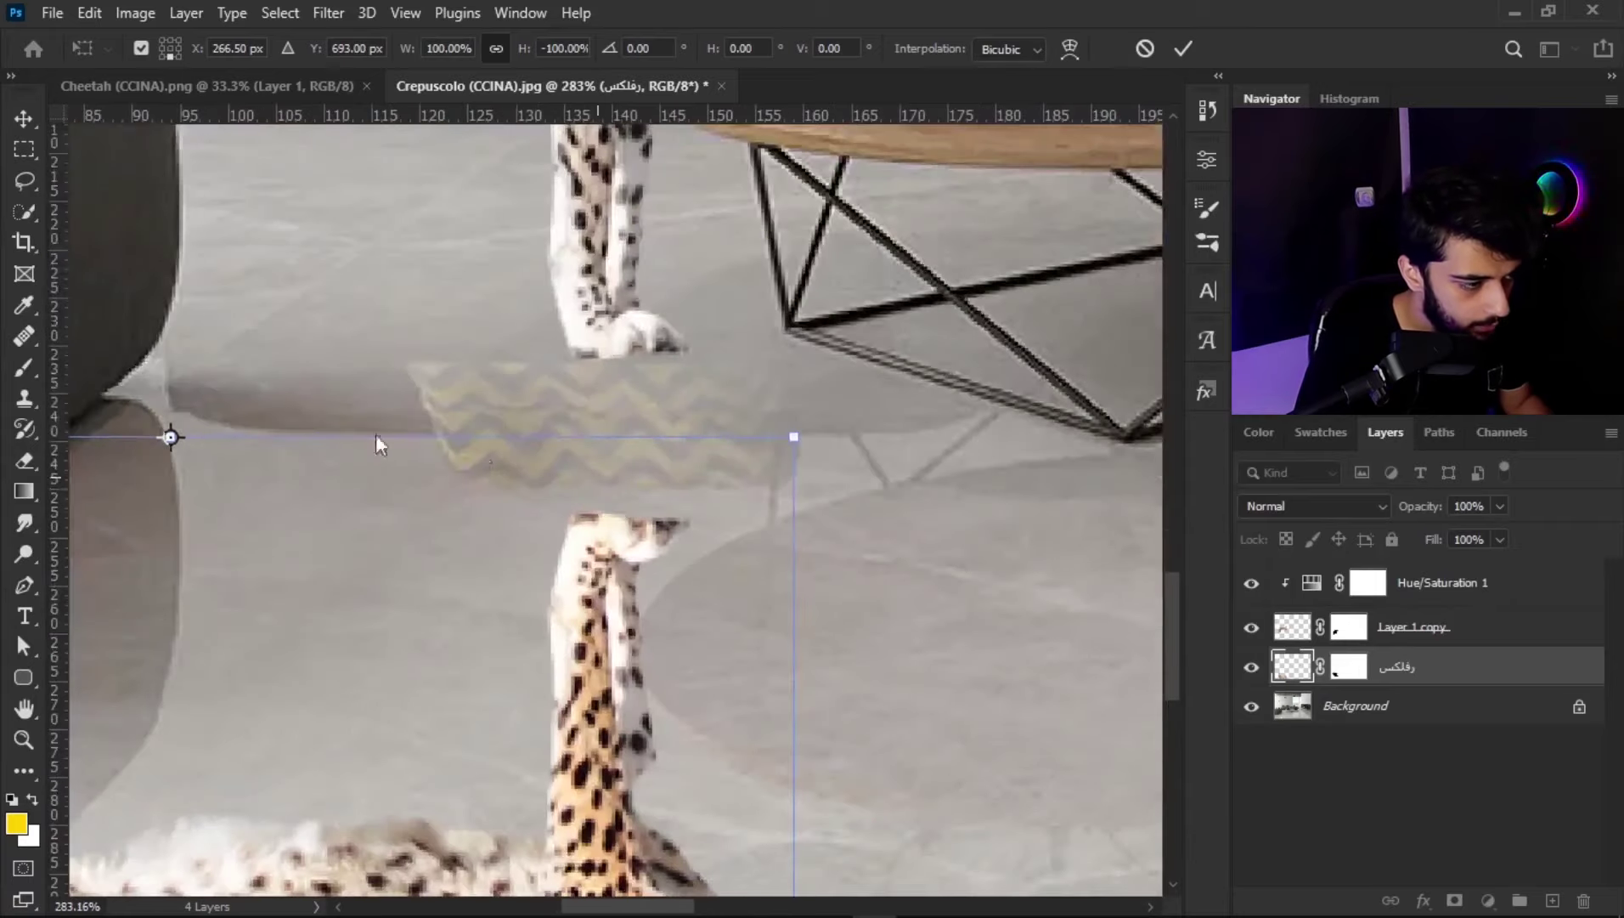
pyautogui.scroll(-5, 459, 568)
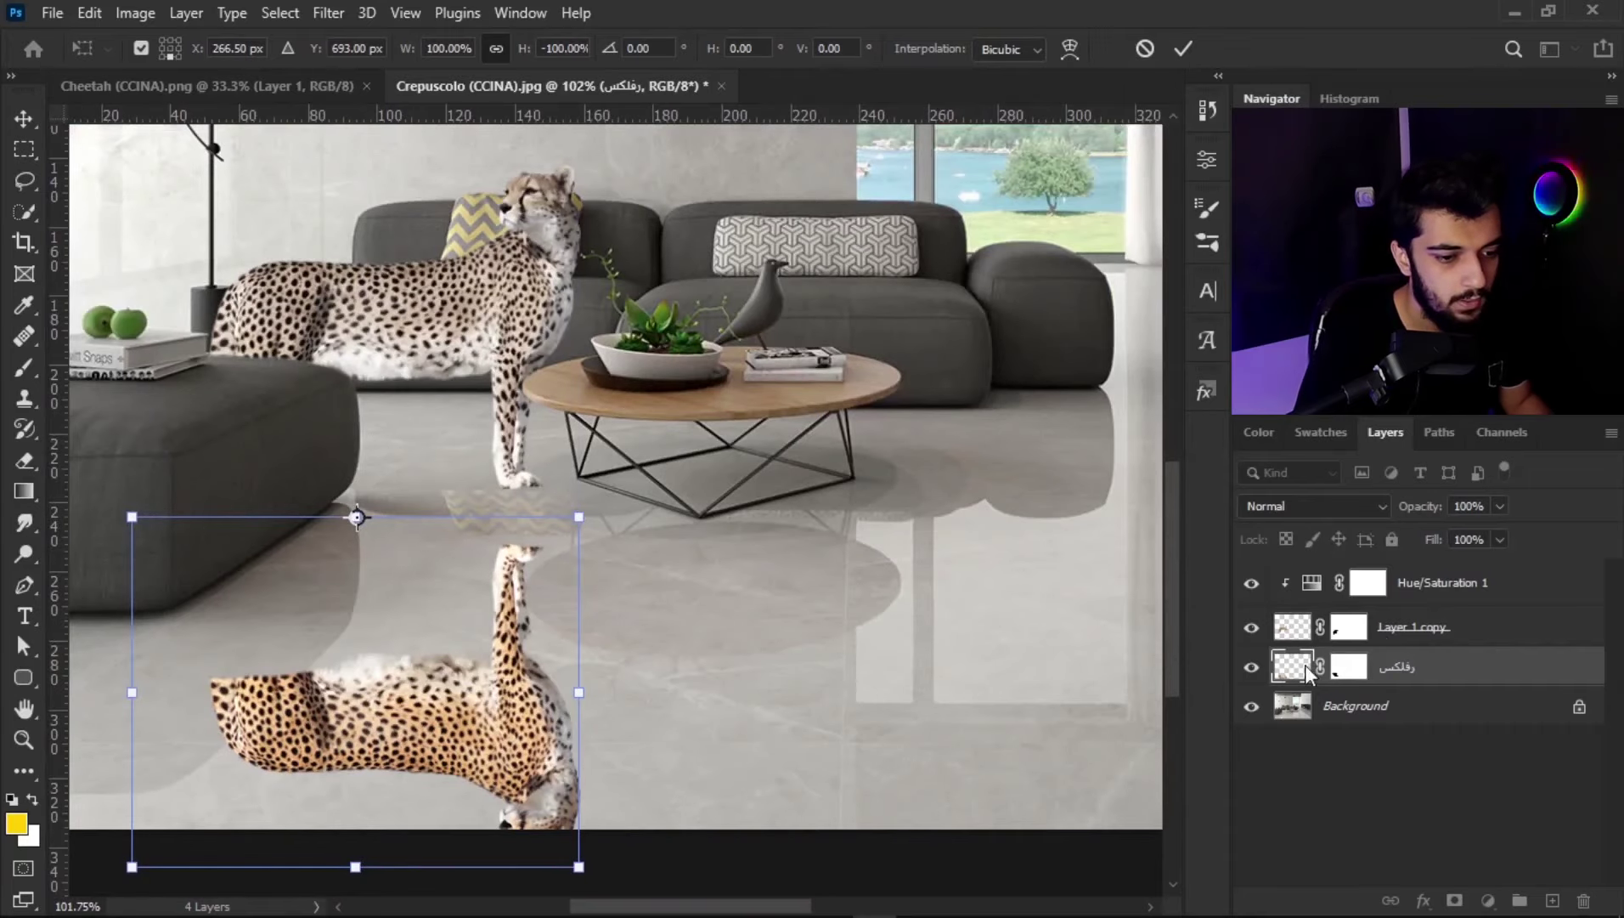
pyautogui.press('Return')
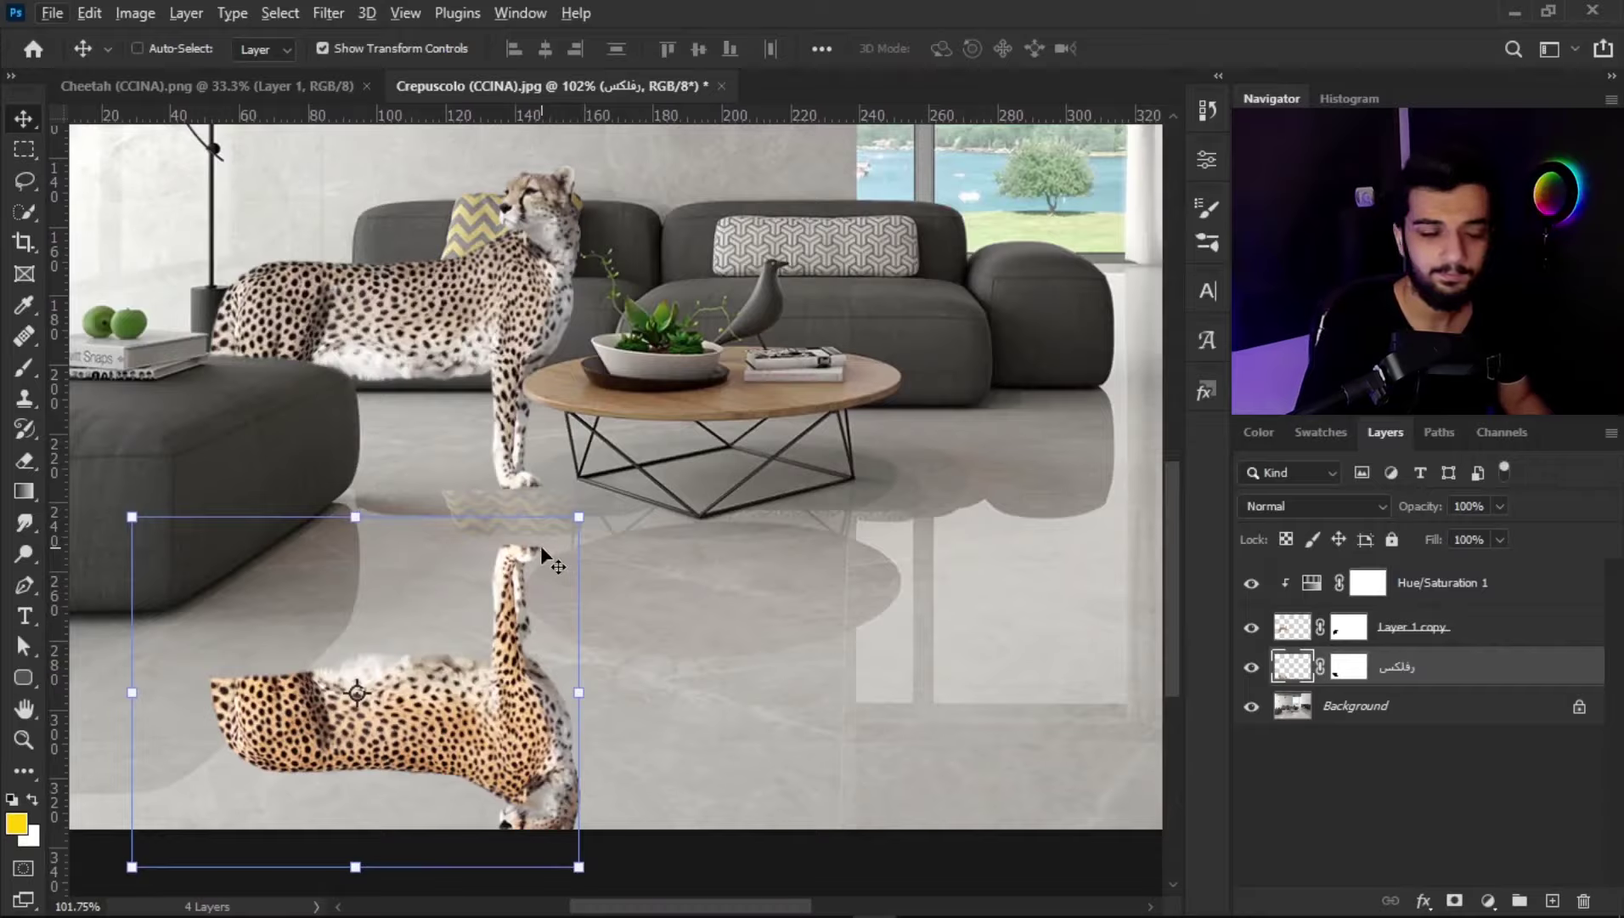
# Step: Nudge the reflection down to meet the cheetah's paws and deselect to view the composite
pyautogui.scroll(2, 544, 547)
pyautogui.scroll(1, 535, 544)
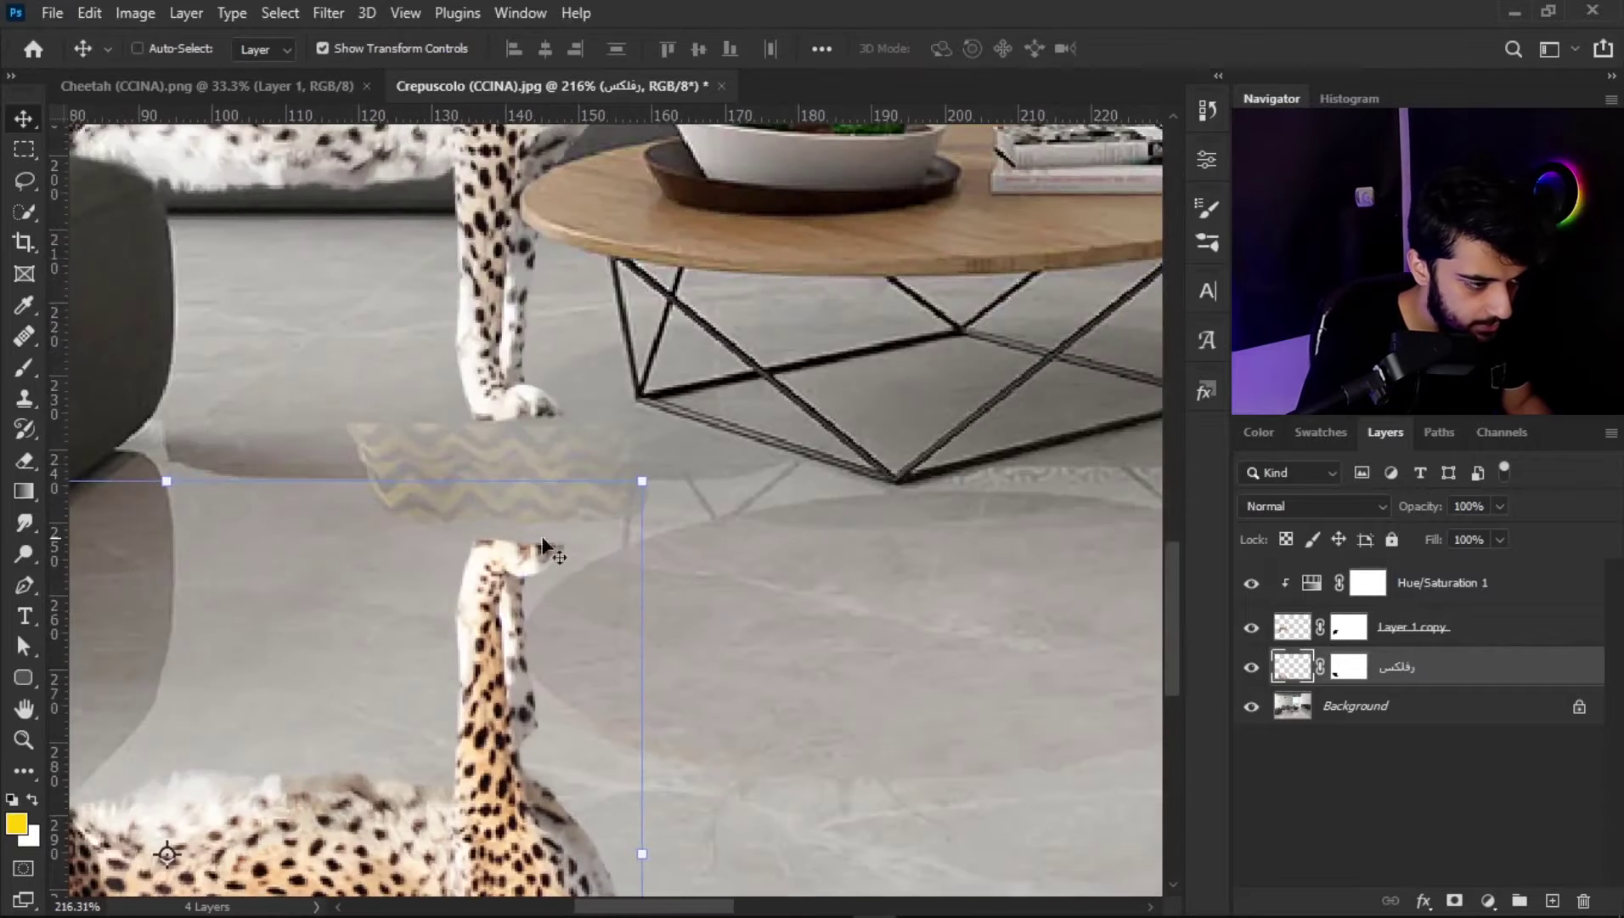
pyautogui.scroll(-3, 450, 542)
pyautogui.scroll(2, 452, 544)
pyautogui.scroll(3, 454, 548)
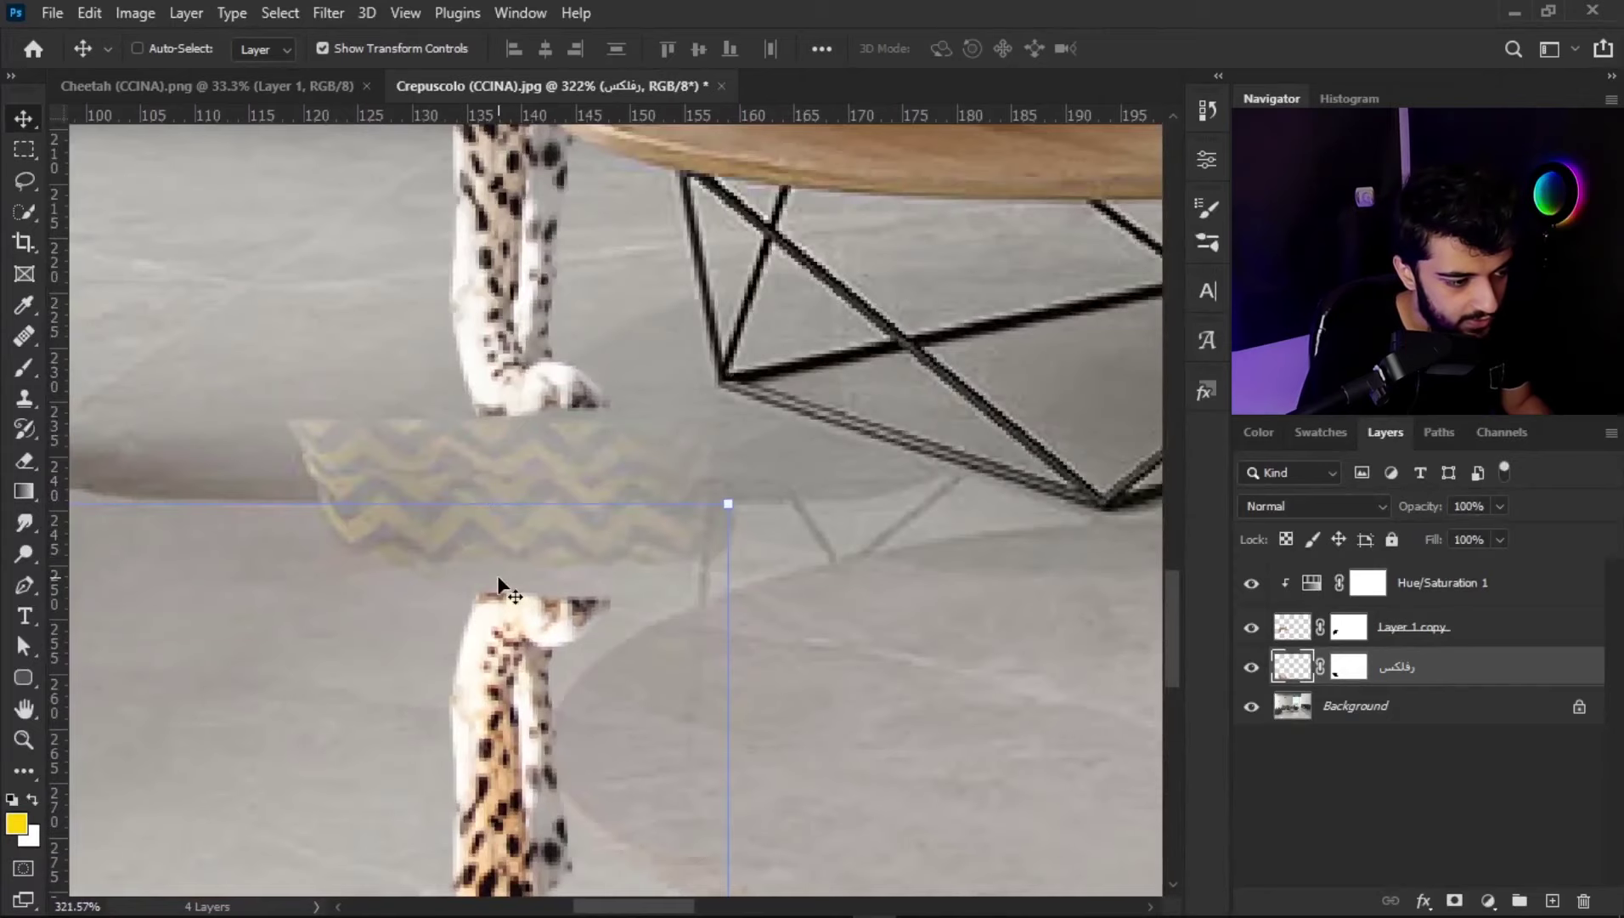
pyautogui.scroll(-1, 499, 586)
pyautogui.scroll(-1, 502, 593)
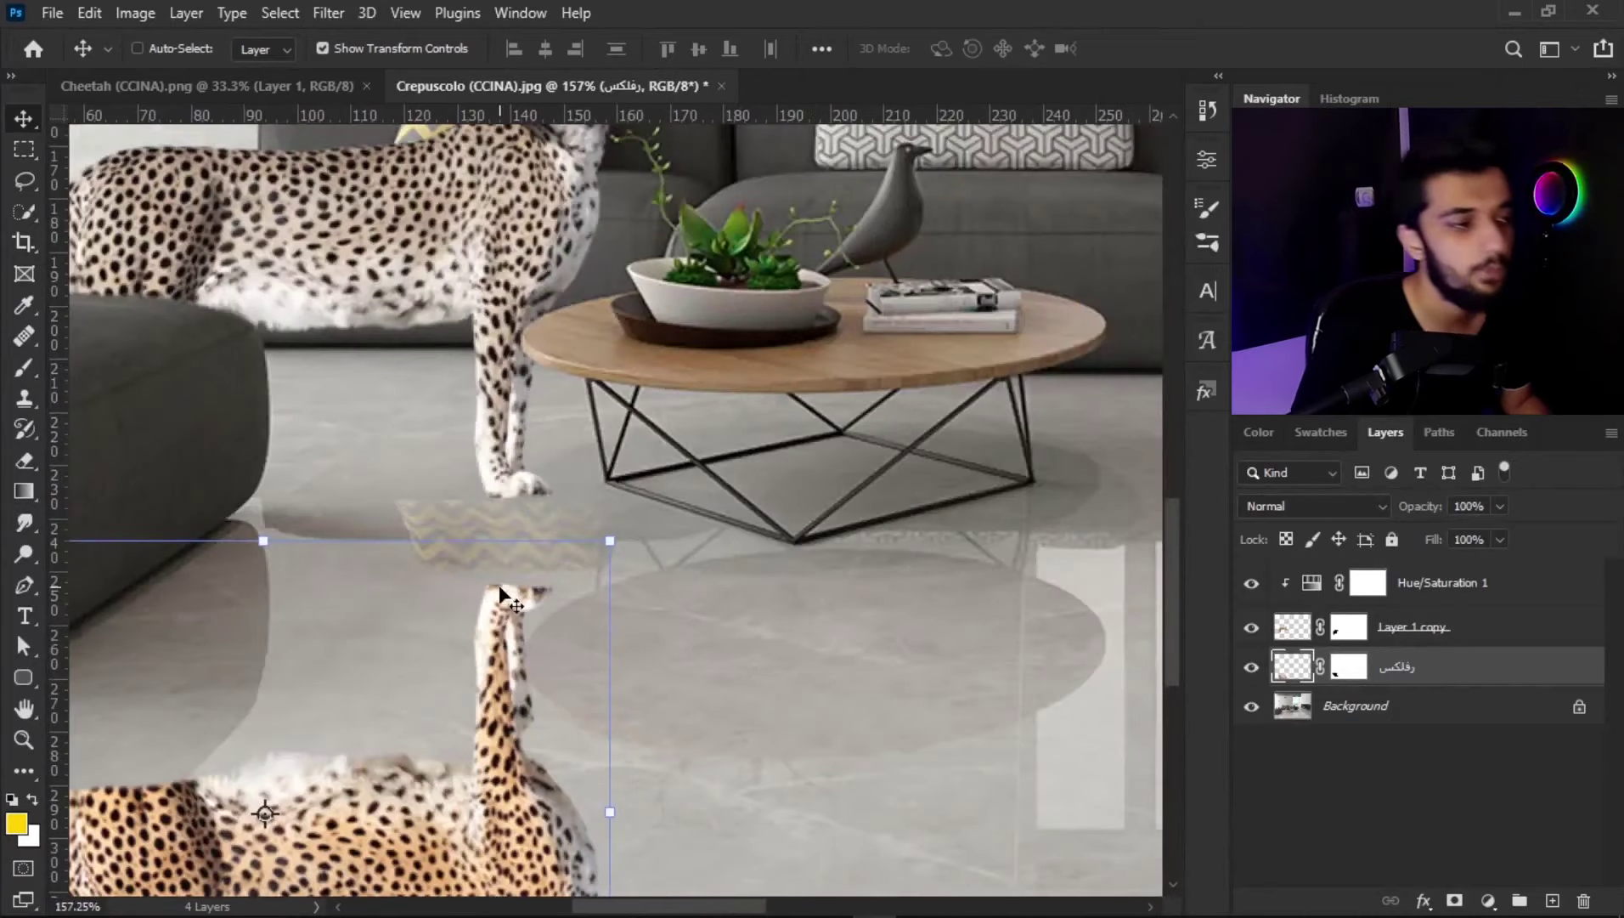
pyautogui.scroll(-1, 501, 593)
pyautogui.moveTo(480, 764)
pyautogui.mouseDown()
pyautogui.moveTo(480, 790)
pyautogui.moveTo(478, 750)
pyautogui.mouseUp()
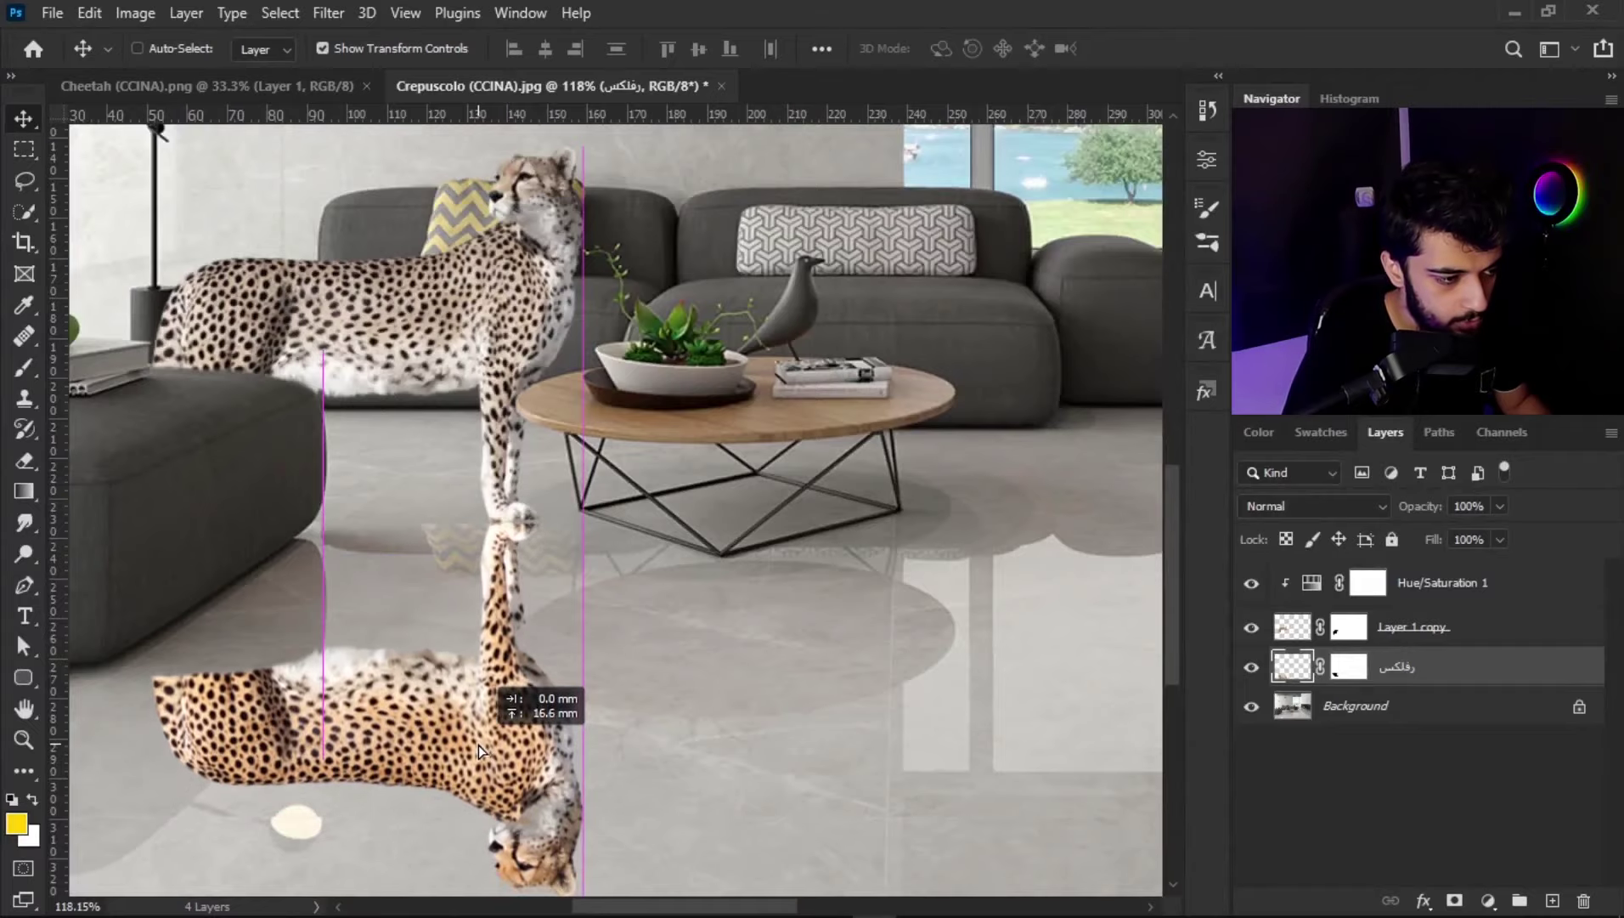
pyautogui.scroll(-2, 478, 744)
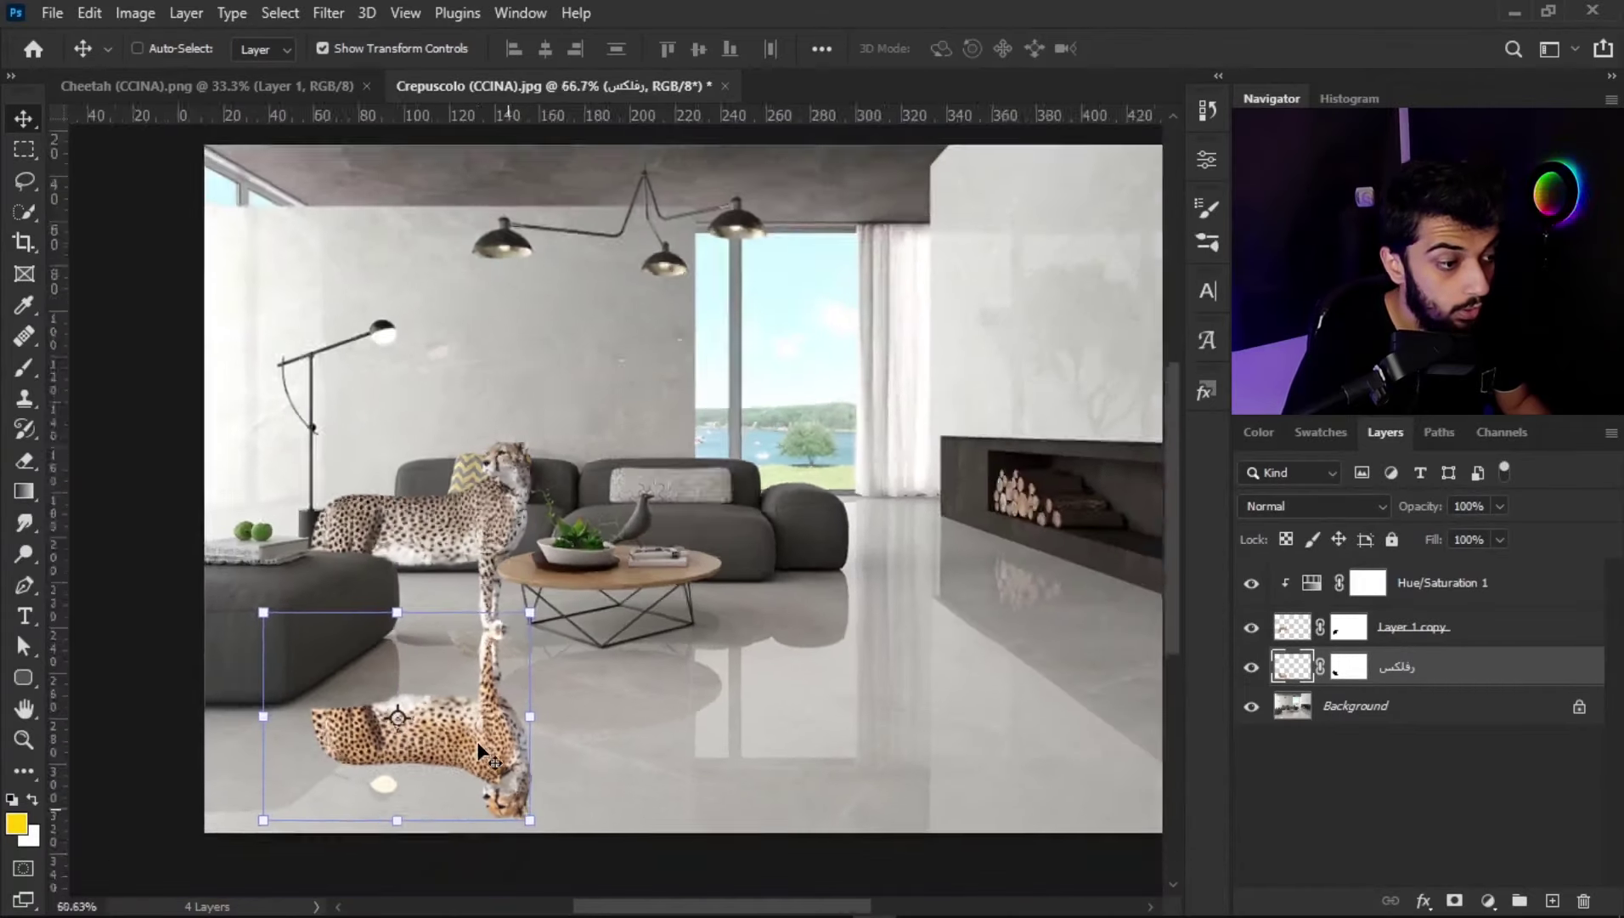
pyautogui.scroll(-1, 478, 741)
pyautogui.scroll(-1, 477, 741)
pyautogui.scroll(-2, 477, 744)
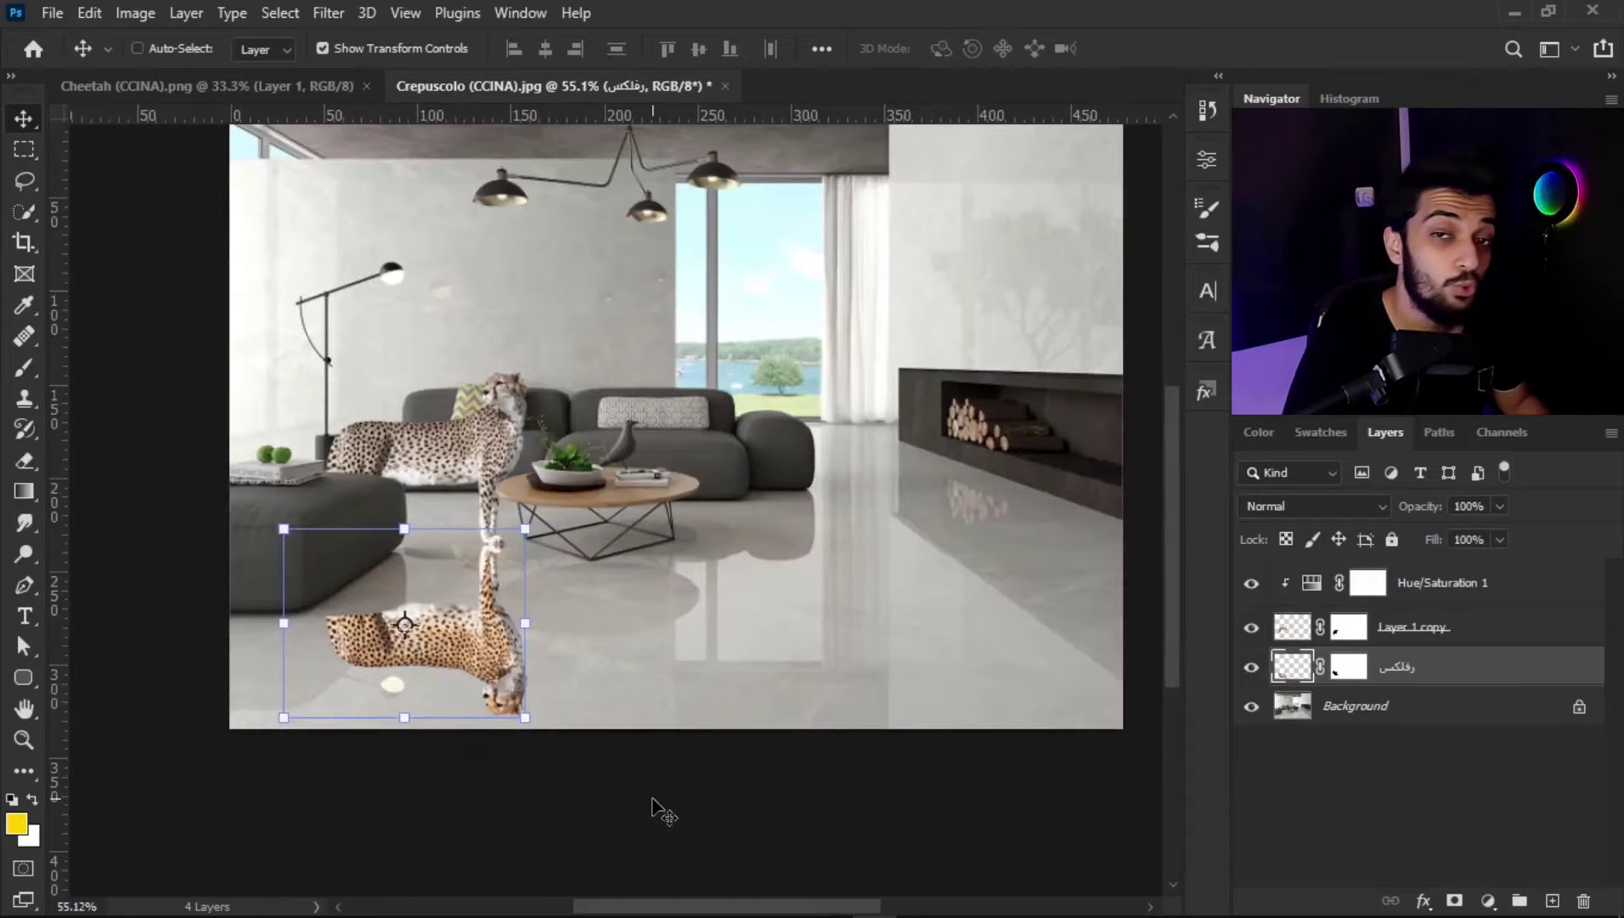
pyautogui.click(616, 792)
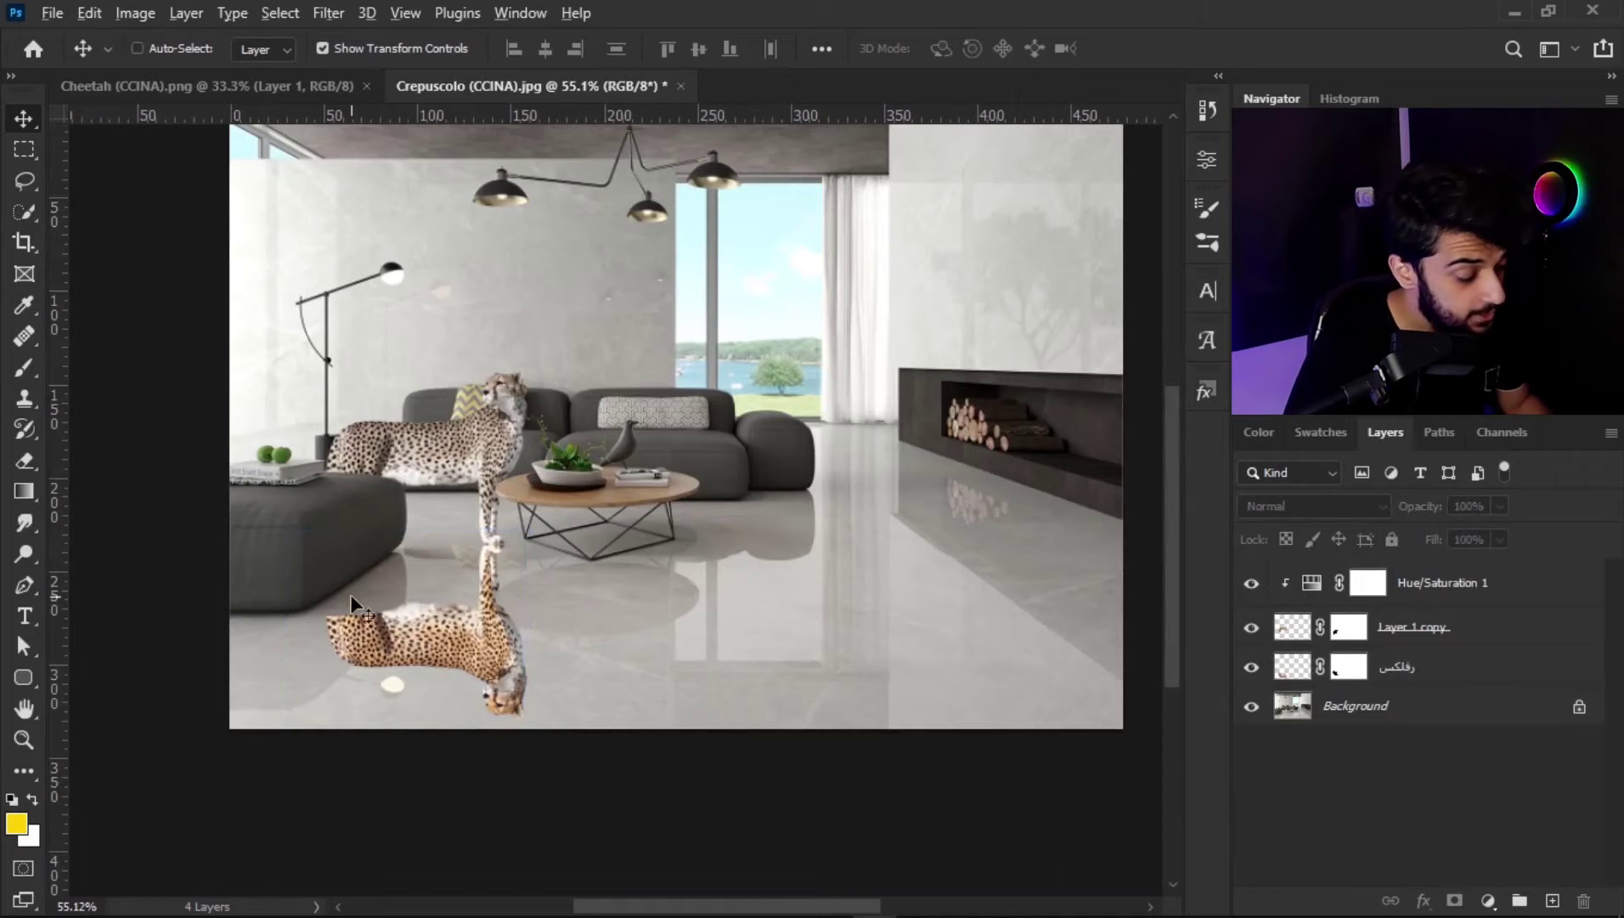
# Step: Select the رفلکس layer and zoom in and out to inspect the reflection
pyautogui.scroll(1, 350, 594)
pyautogui.scroll(1, 350, 593)
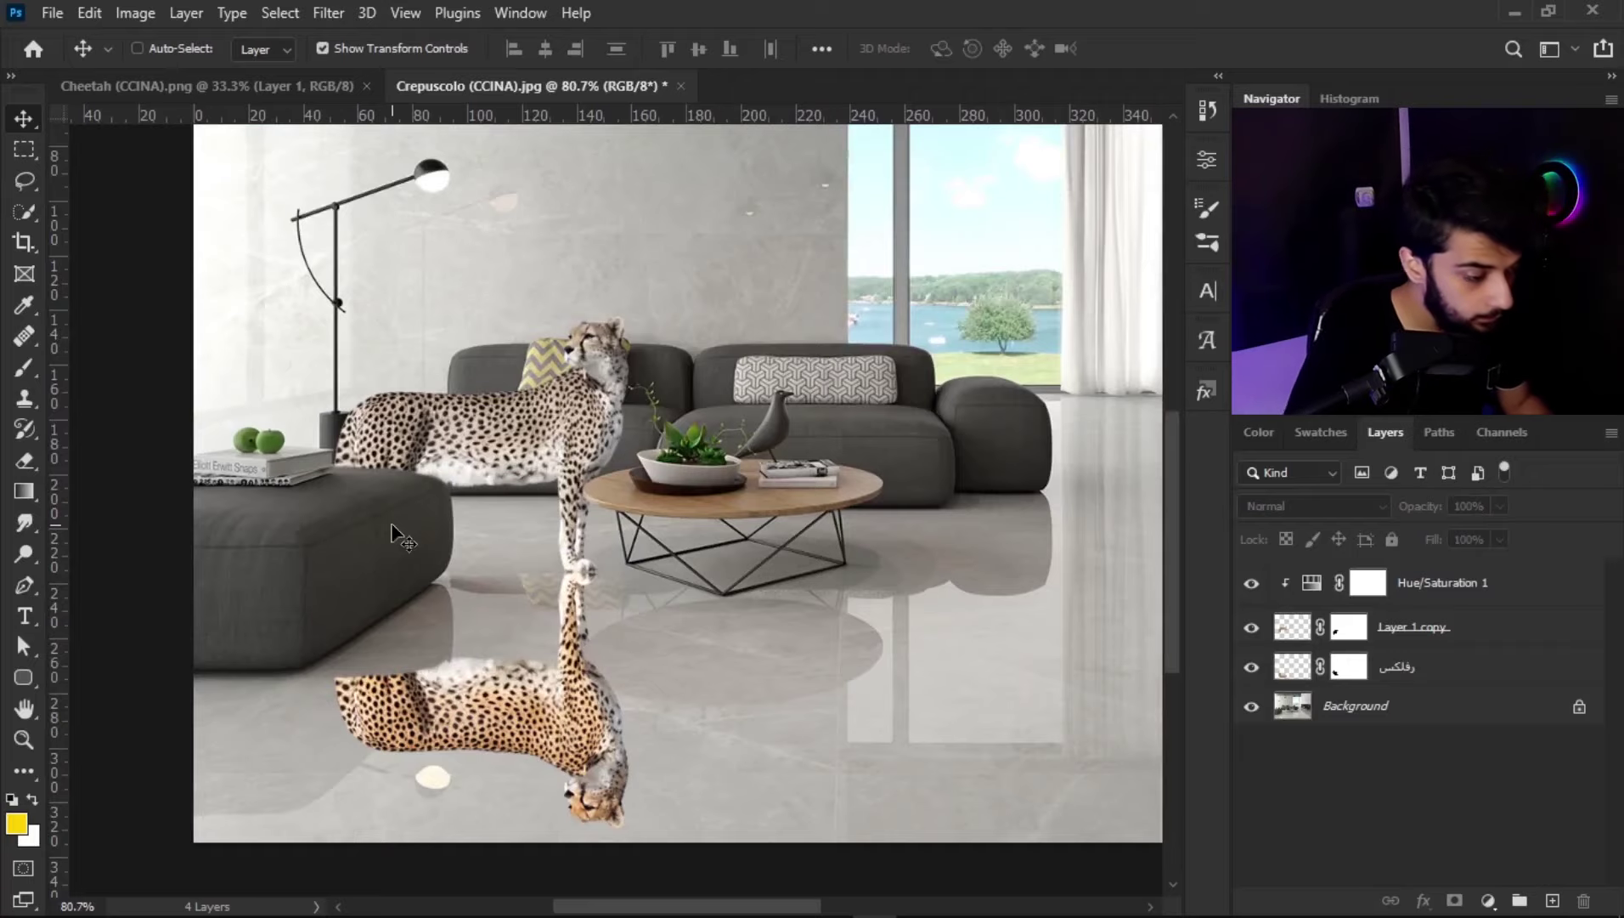
pyautogui.click(1428, 677)
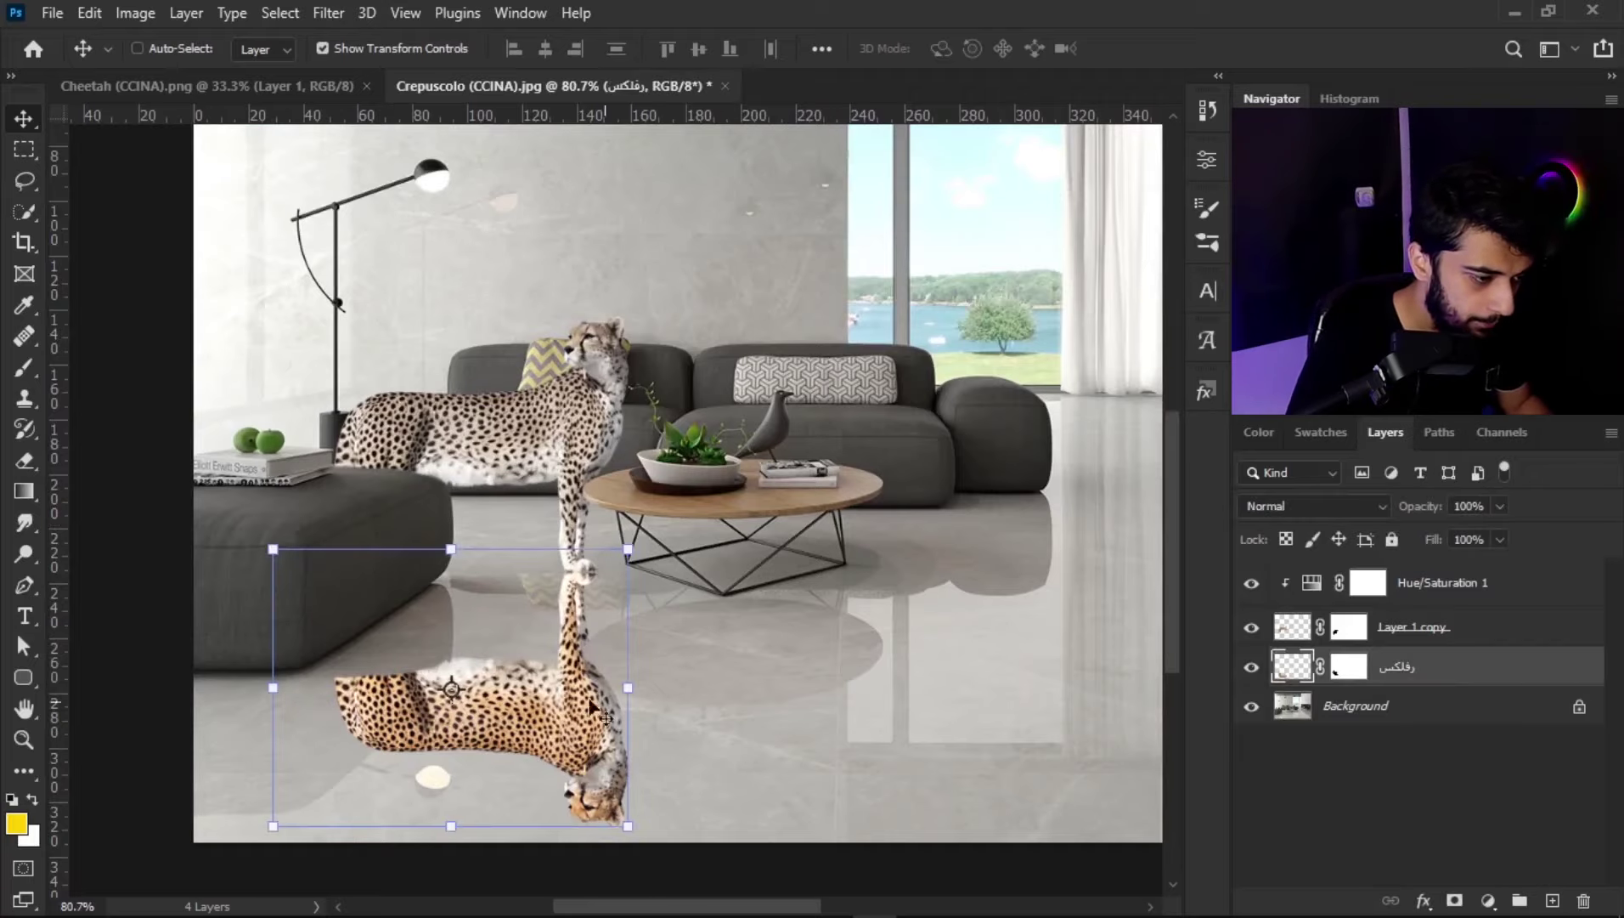
pyautogui.scroll(-3, 513, 567)
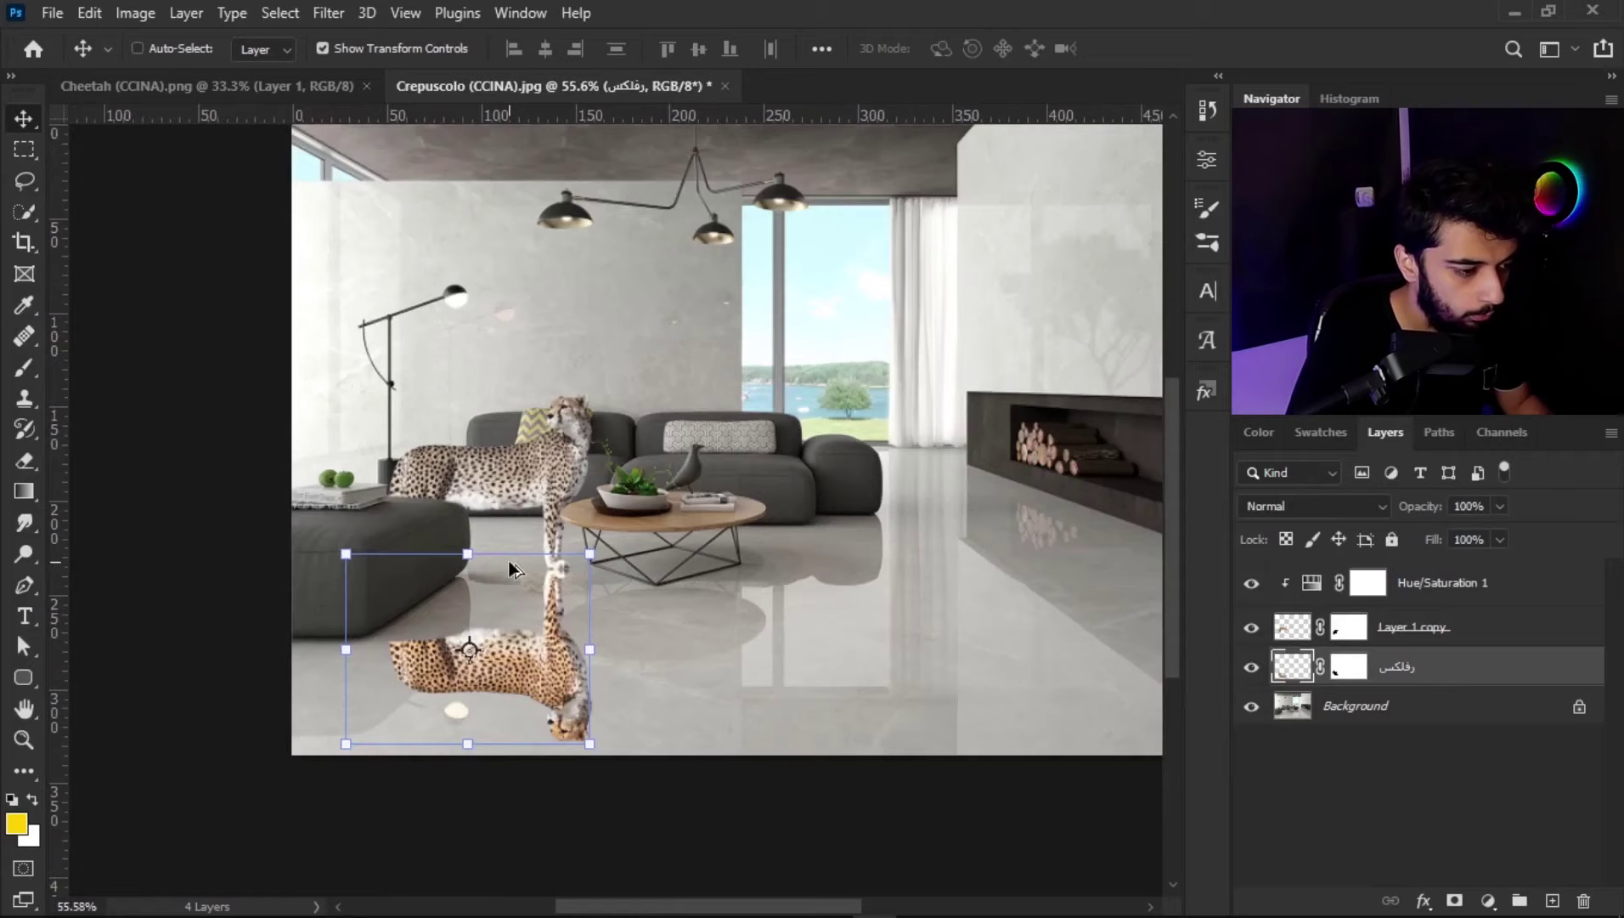
pyautogui.scroll(1, 656, 654)
pyautogui.scroll(3, 656, 653)
pyautogui.scroll(2, 661, 647)
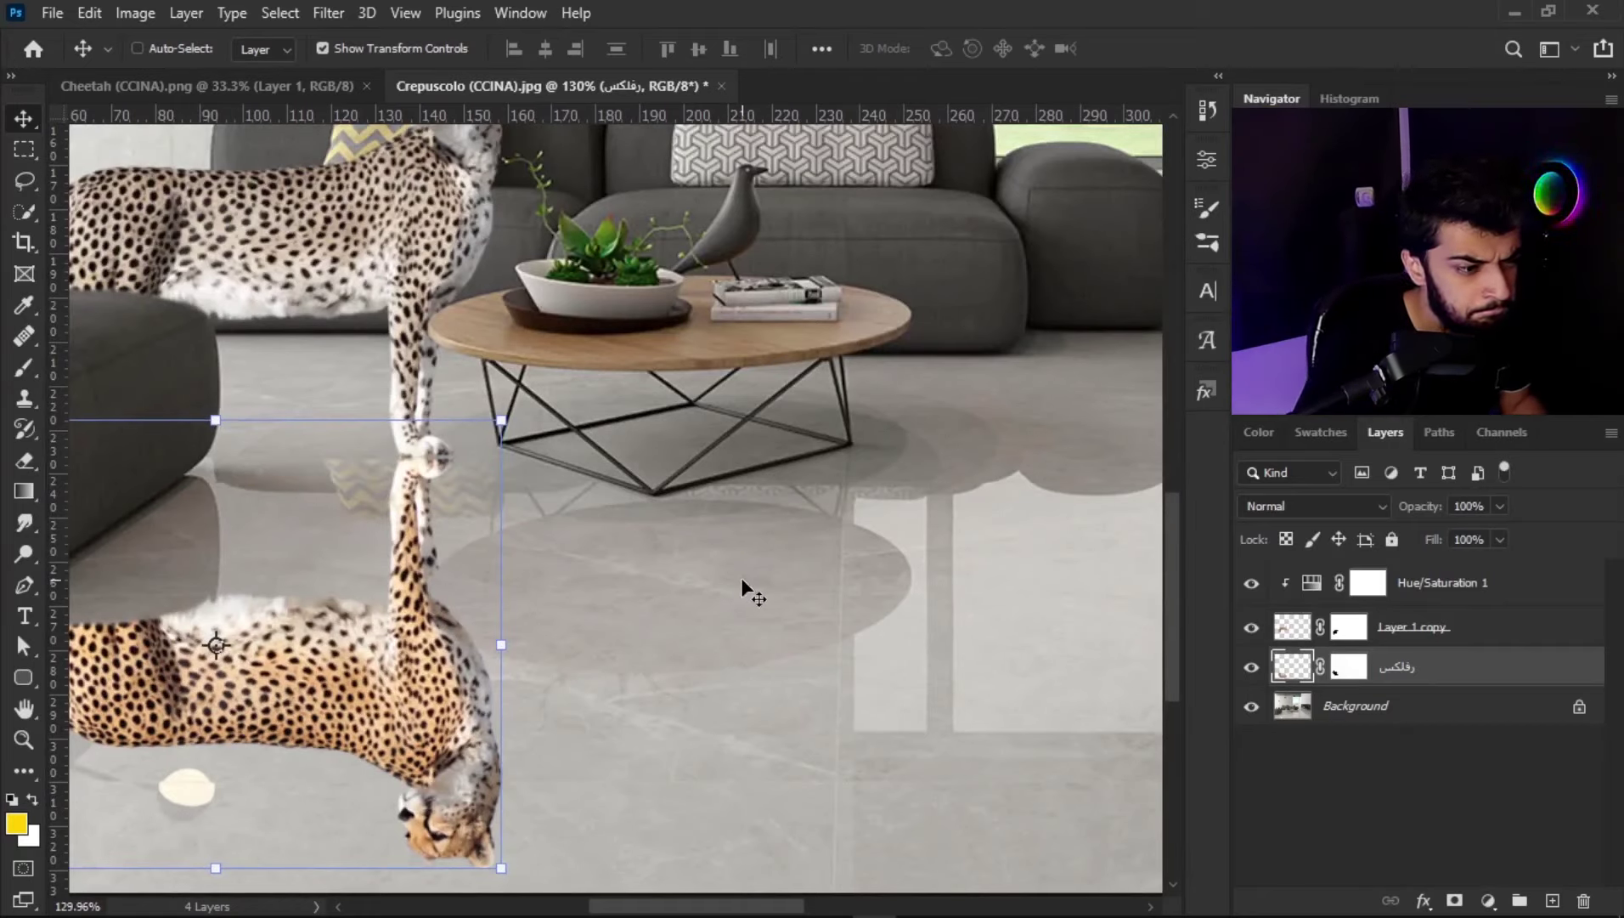
pyautogui.scroll(-1, 482, 612)
pyautogui.scroll(-2, 478, 612)
pyautogui.scroll(-2, 478, 612)
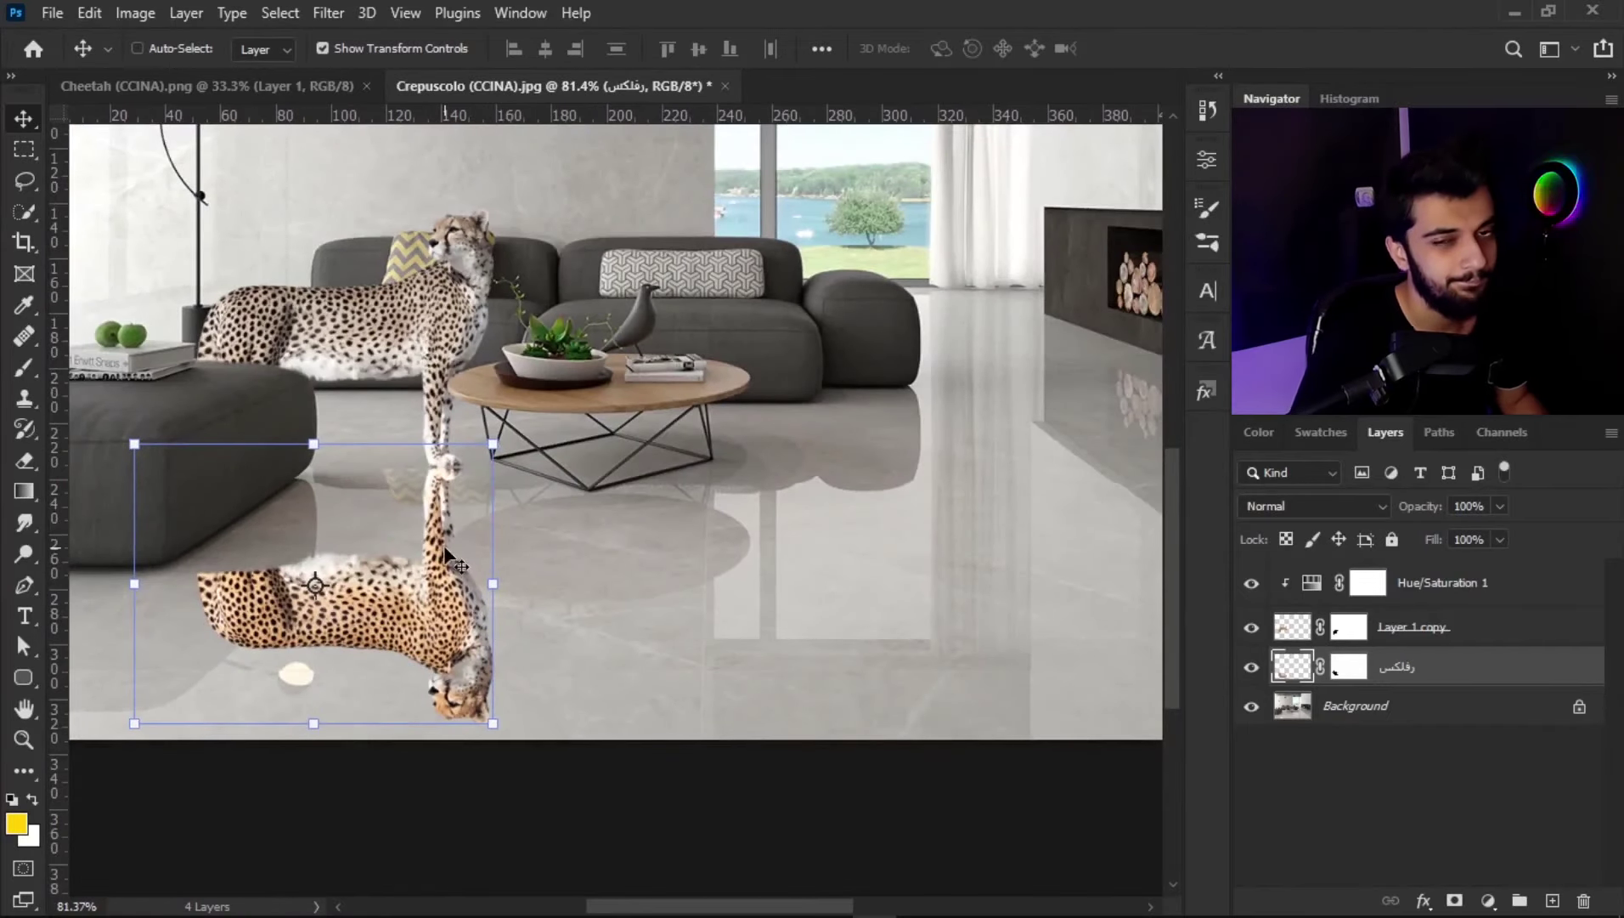
pyautogui.hotkey('ctrl', 't')
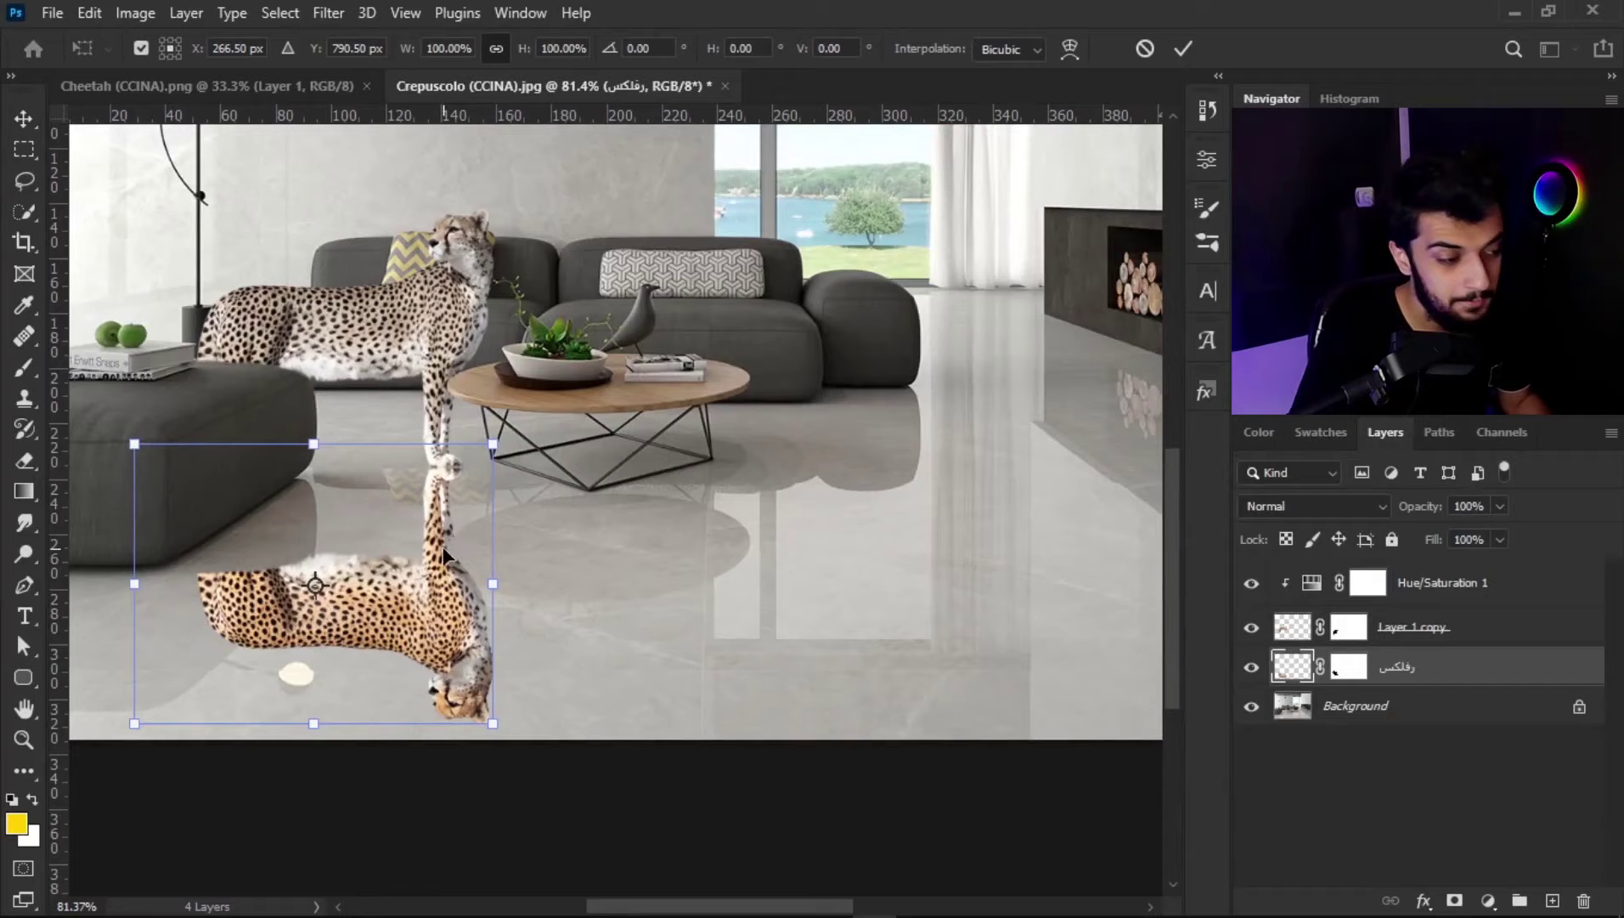
pyautogui.rightClick(386, 528)
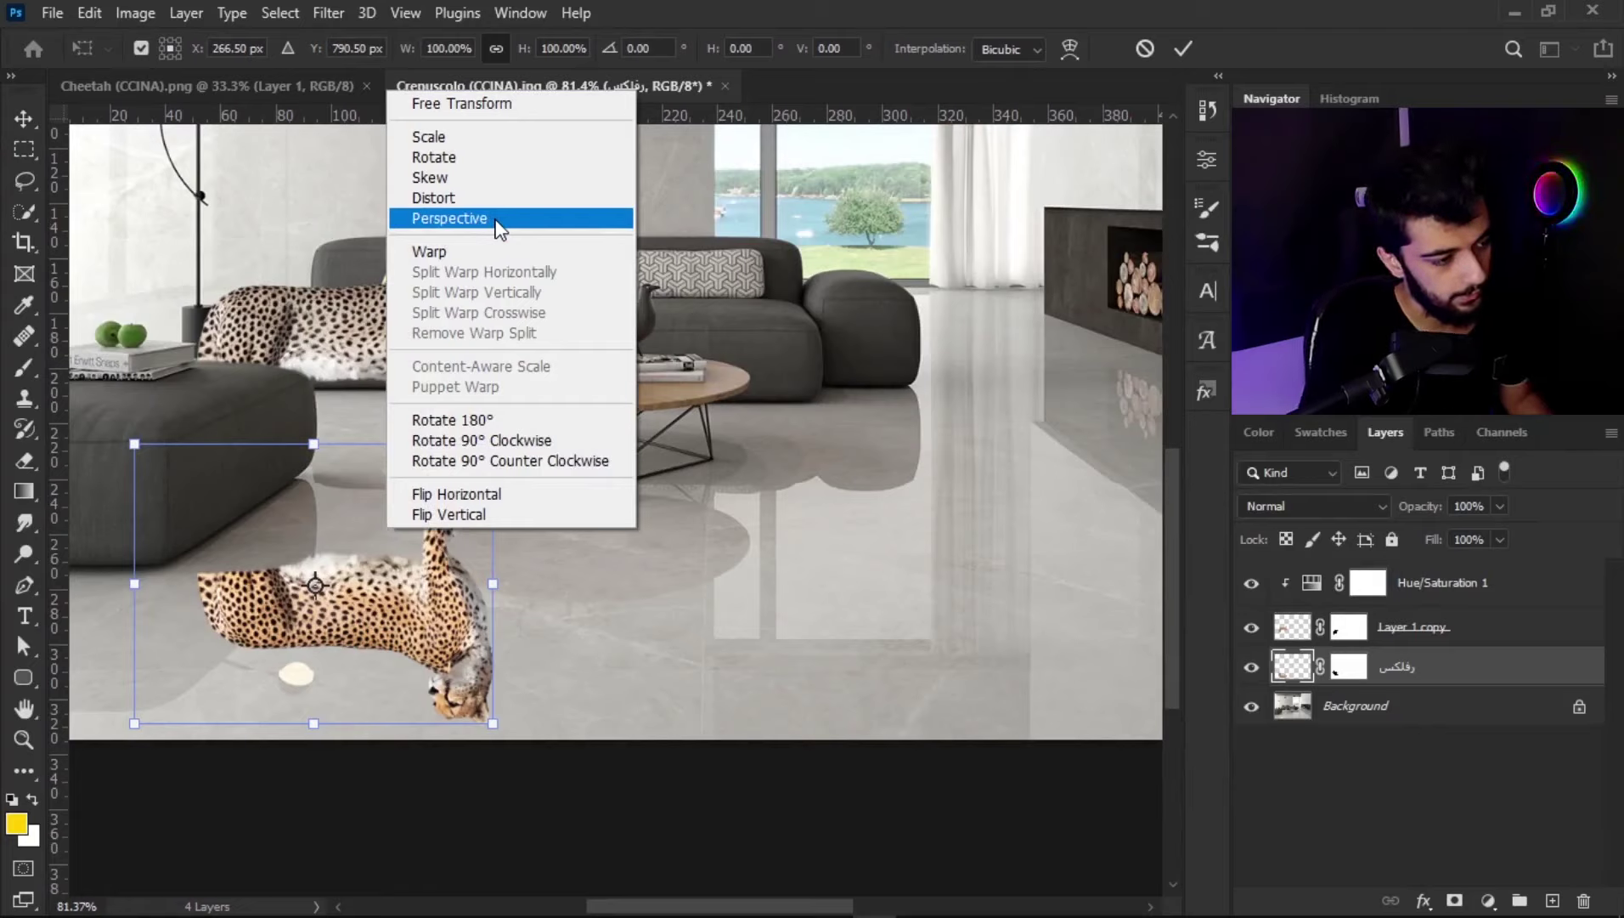
pyautogui.click(491, 140)
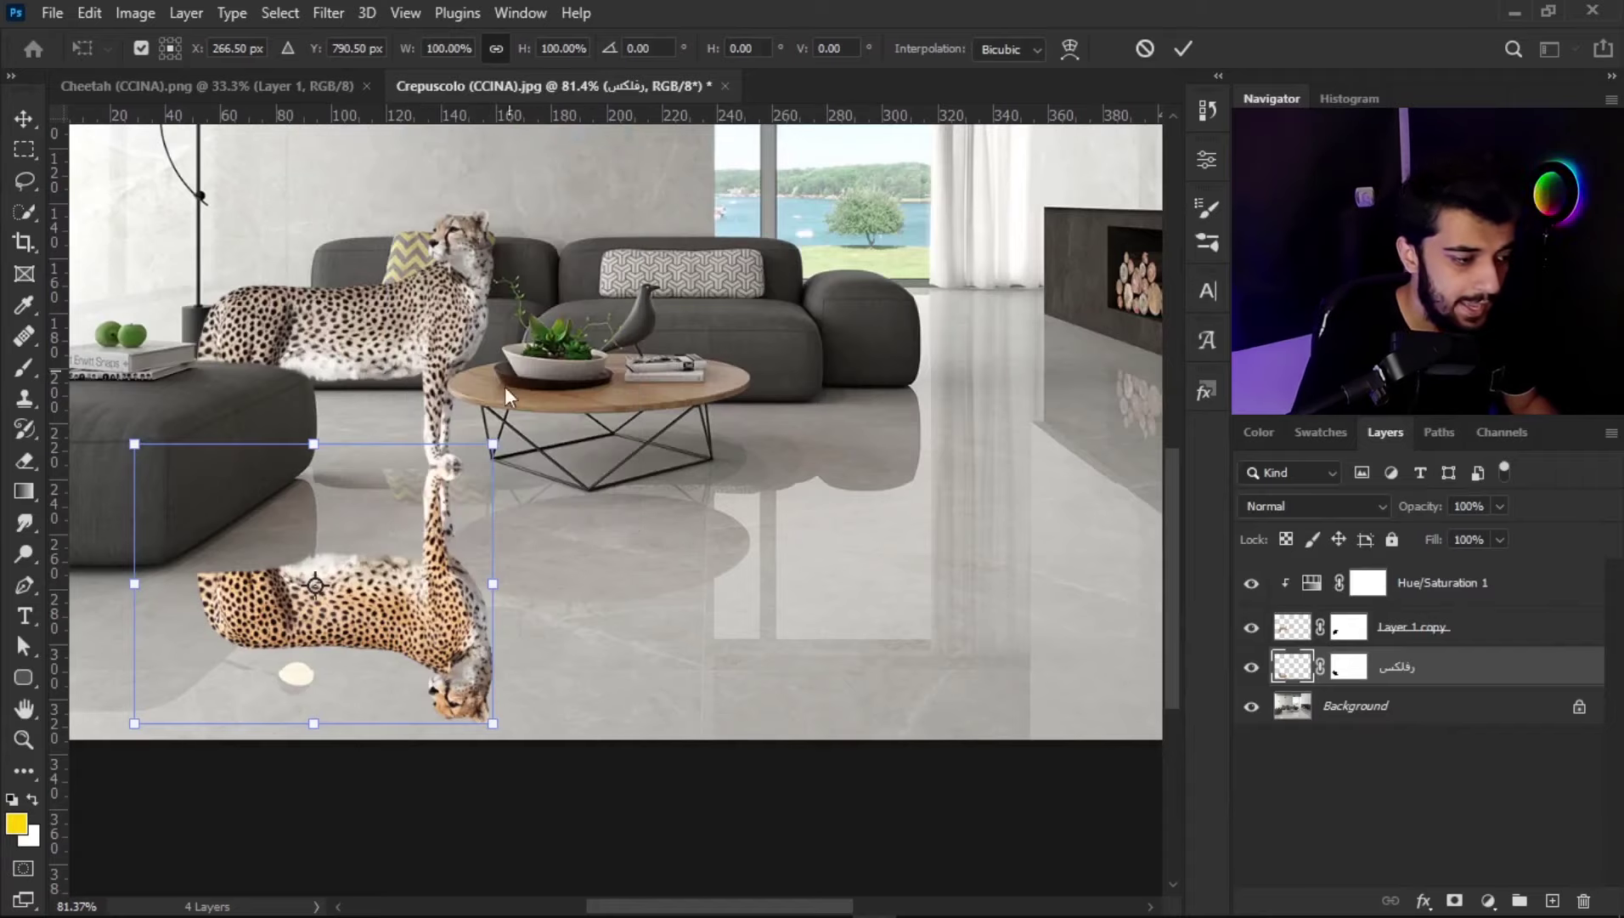
pyautogui.scroll(-3, 455, 495)
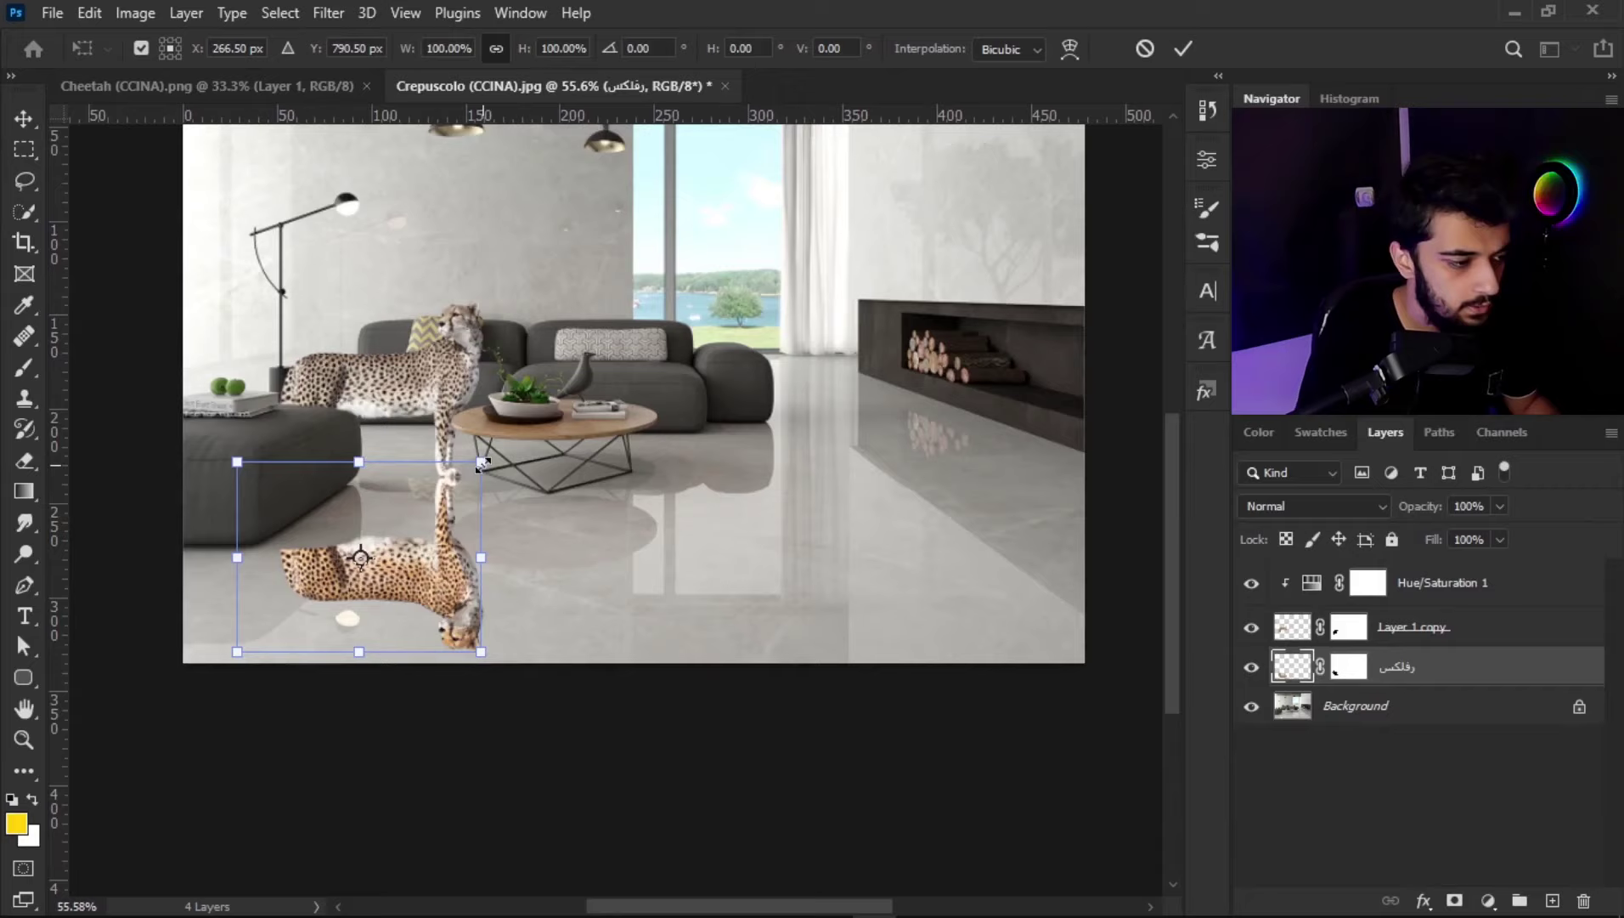
pyautogui.moveTo(348, 456); pyautogui.dragTo(349, 240)
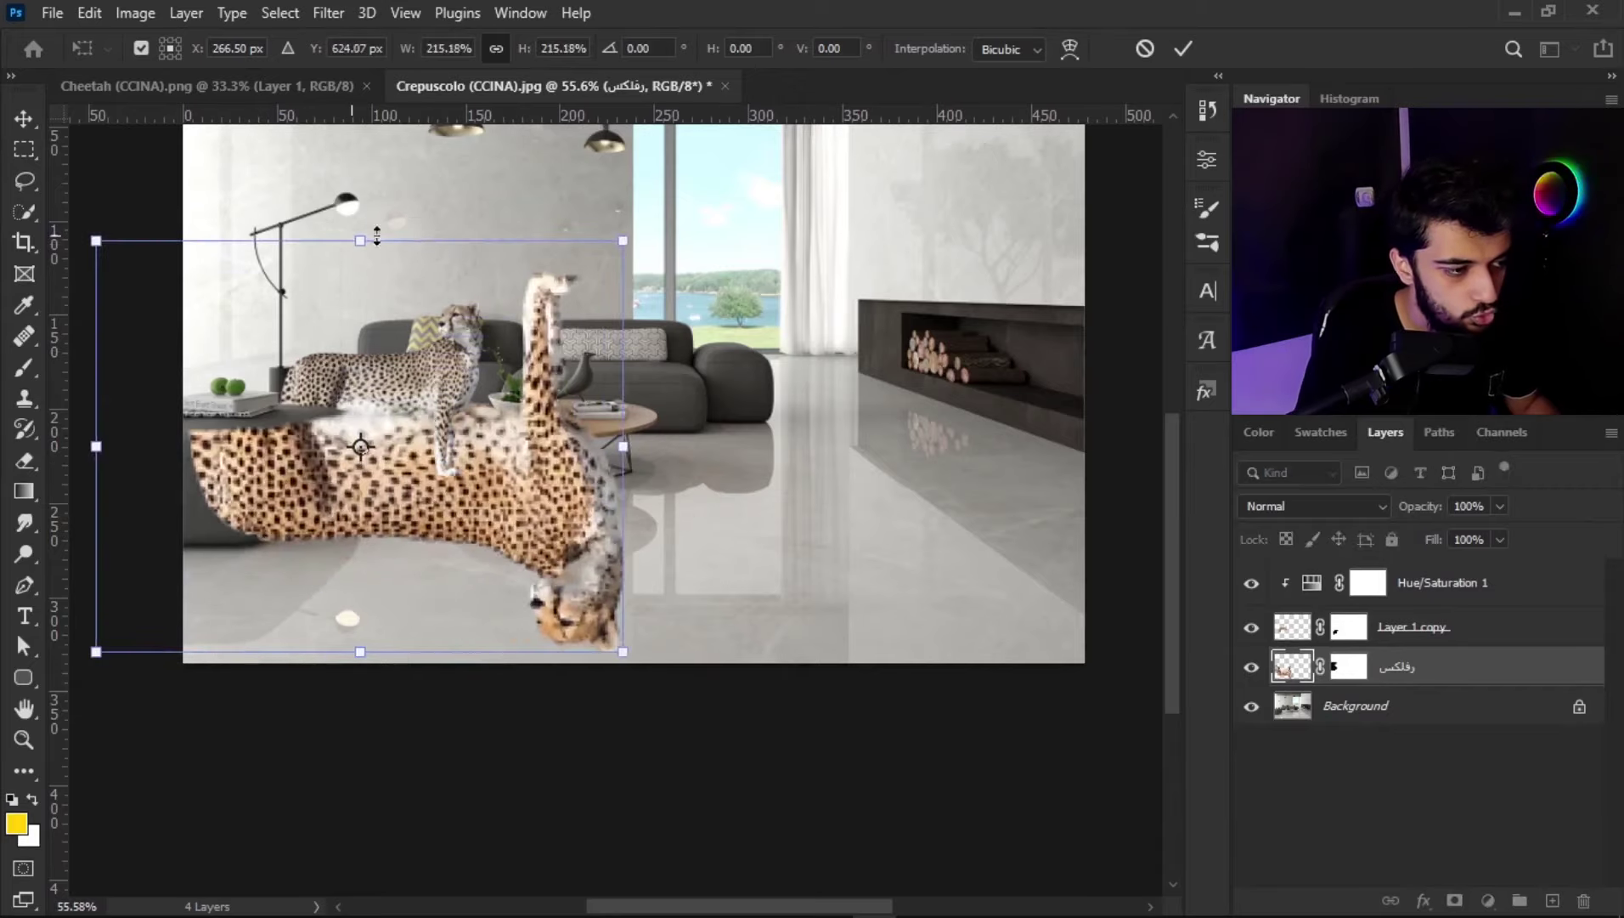
pyautogui.moveTo(628, 235)
pyautogui.mouseDown()
pyautogui.moveTo(391, 710)
pyautogui.moveTo(798, 412)
pyautogui.moveTo(318, 768)
pyautogui.moveTo(802, 478)
pyautogui.mouseUp()
pyautogui.hotkey('ctrl', 'z')
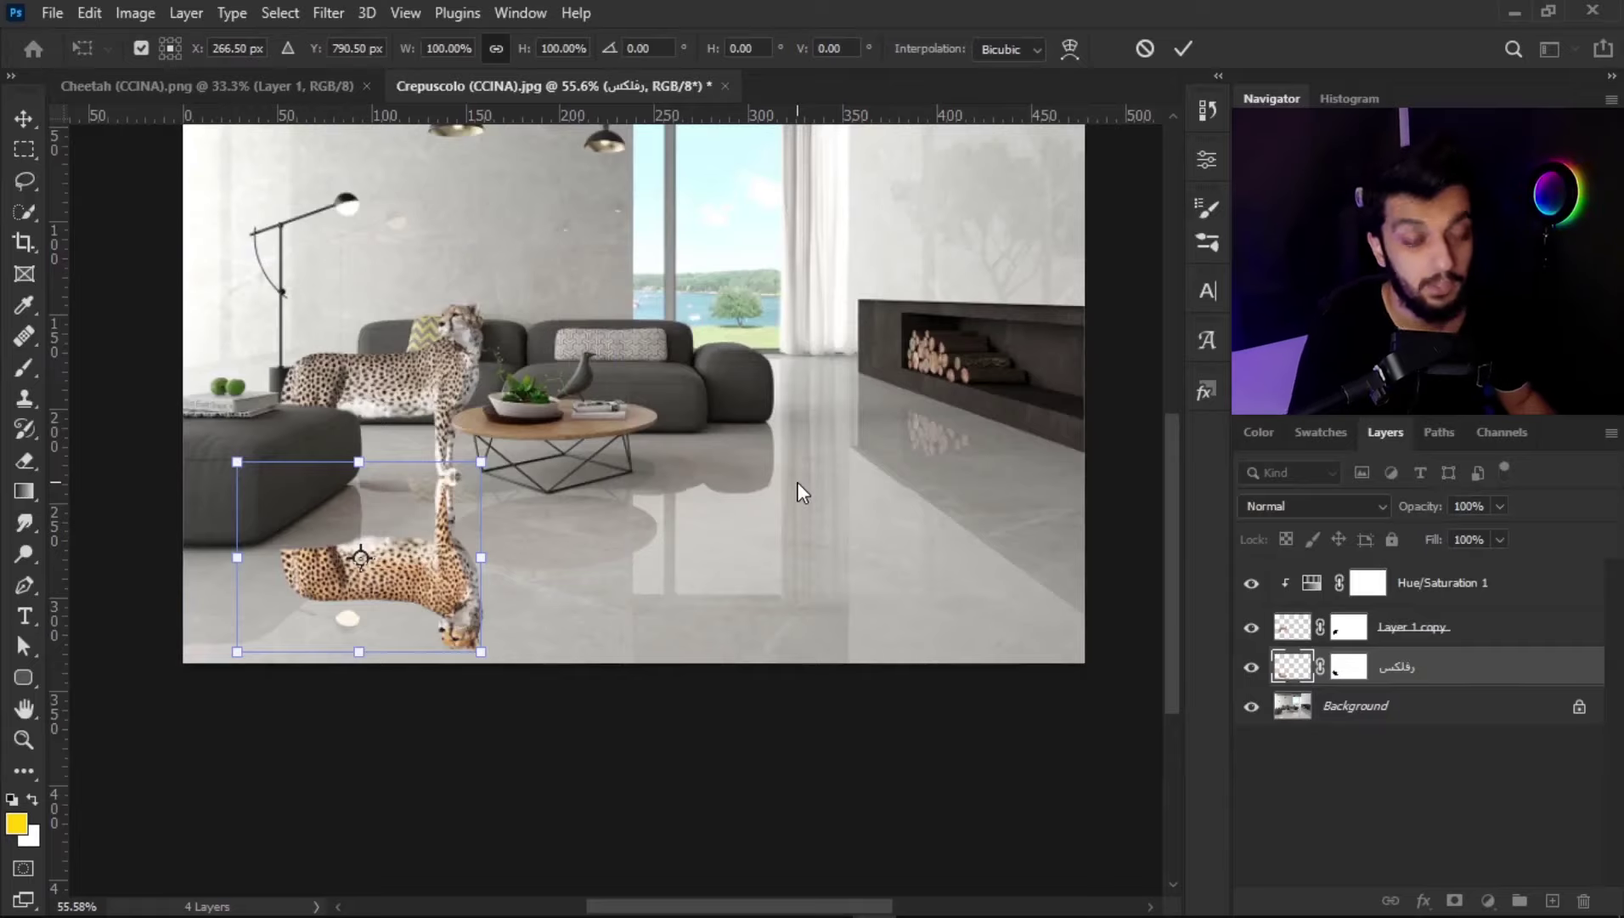
pyautogui.scroll(1, 422, 578)
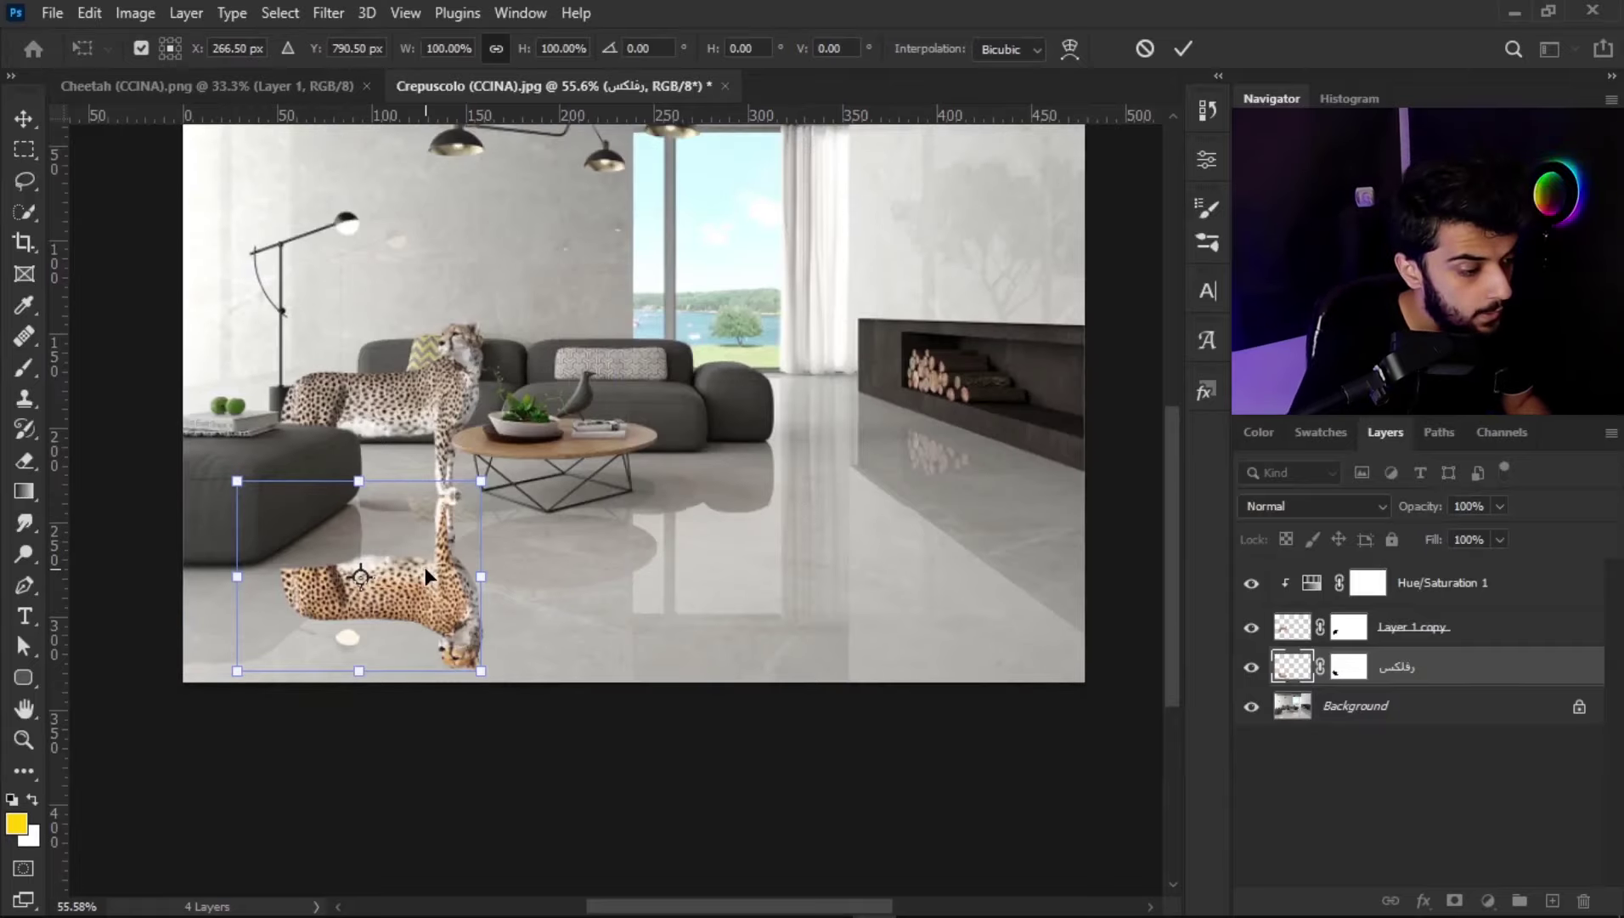
pyautogui.rightClick(425, 568)
pyautogui.click(519, 204)
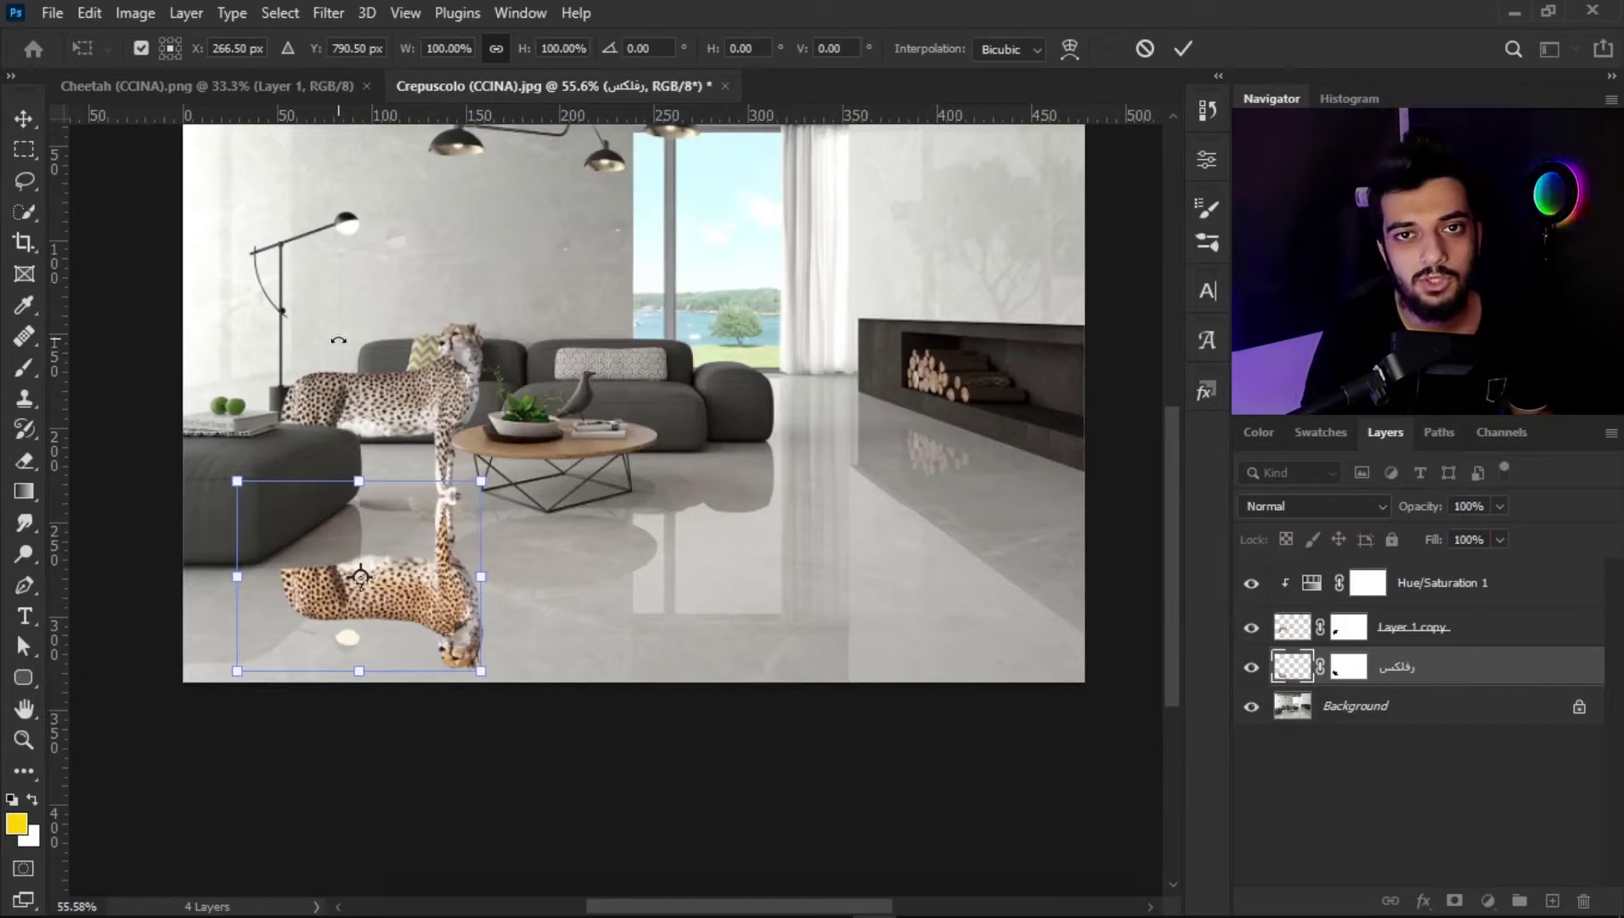
pyautogui.moveTo(339, 339)
pyautogui.mouseDown()
pyautogui.moveTo(538, 637)
pyautogui.moveTo(161, 399)
pyautogui.mouseUp()
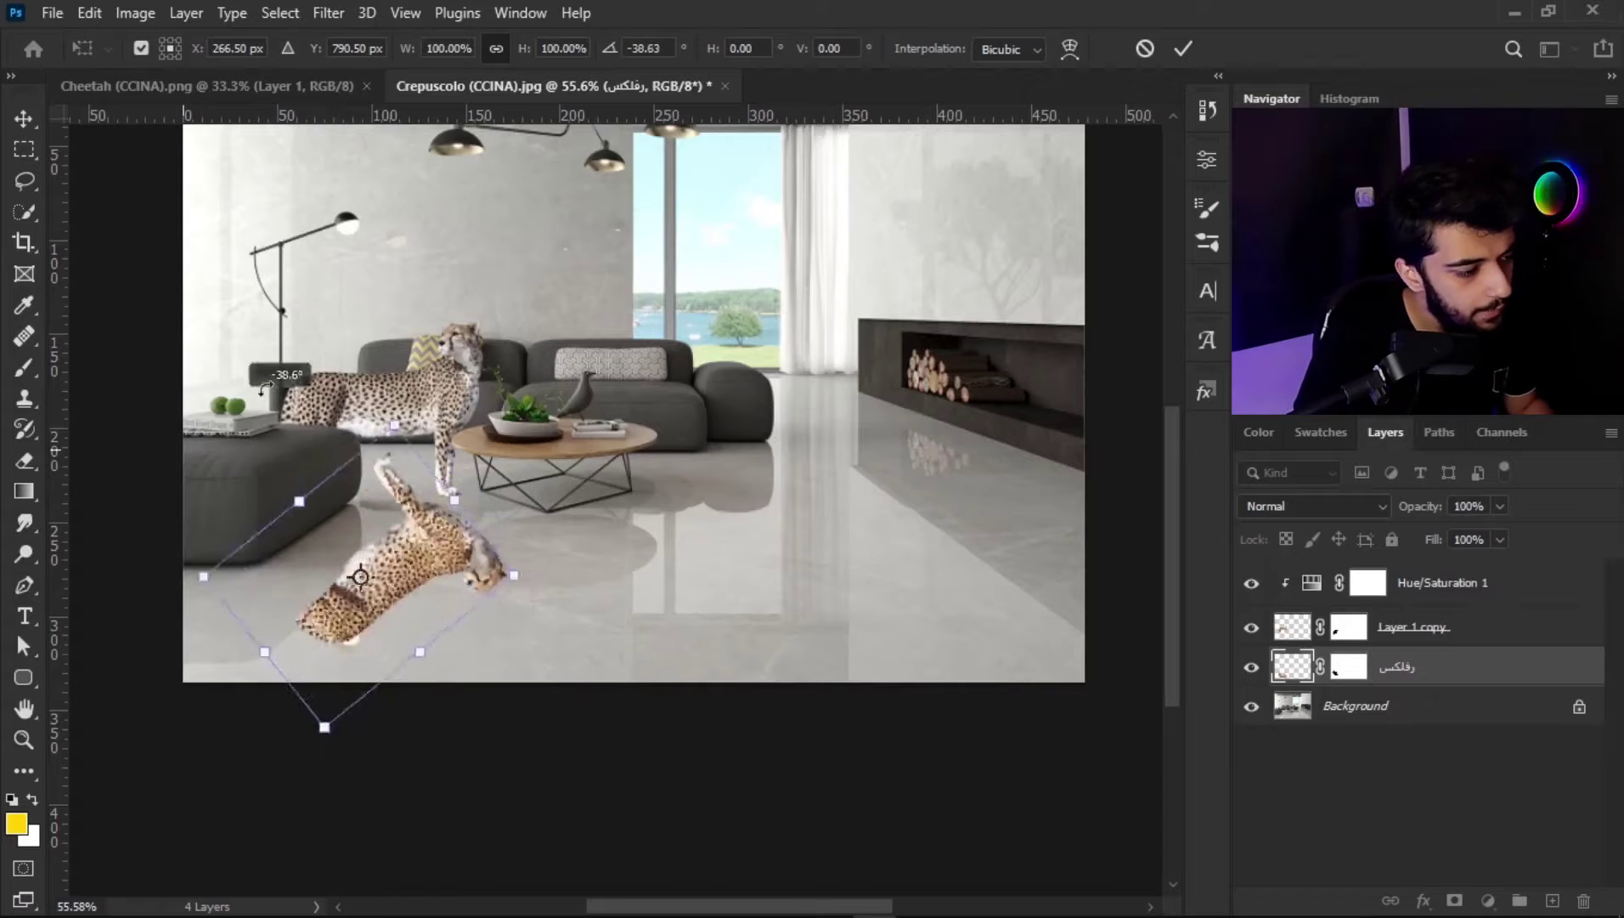
# Step: Try rotating and skewing the reflection, undoing both so it stays rectangular
pyautogui.moveTo(858, 373); pyautogui.dragTo(724, 463)
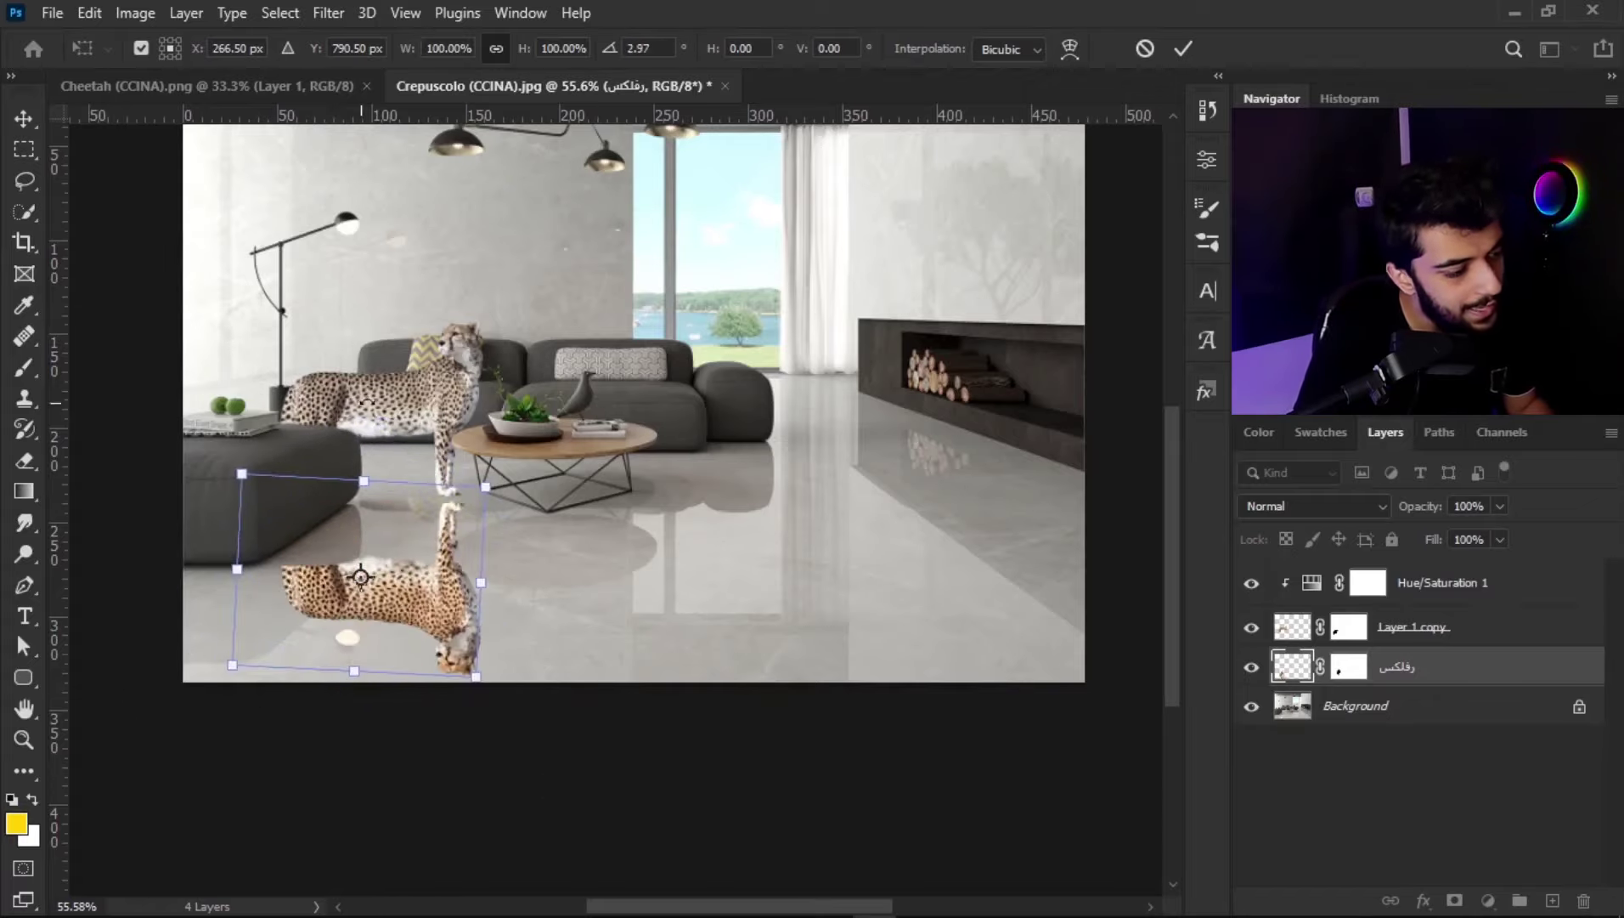
pyautogui.hotkey('ctrl', 'z')
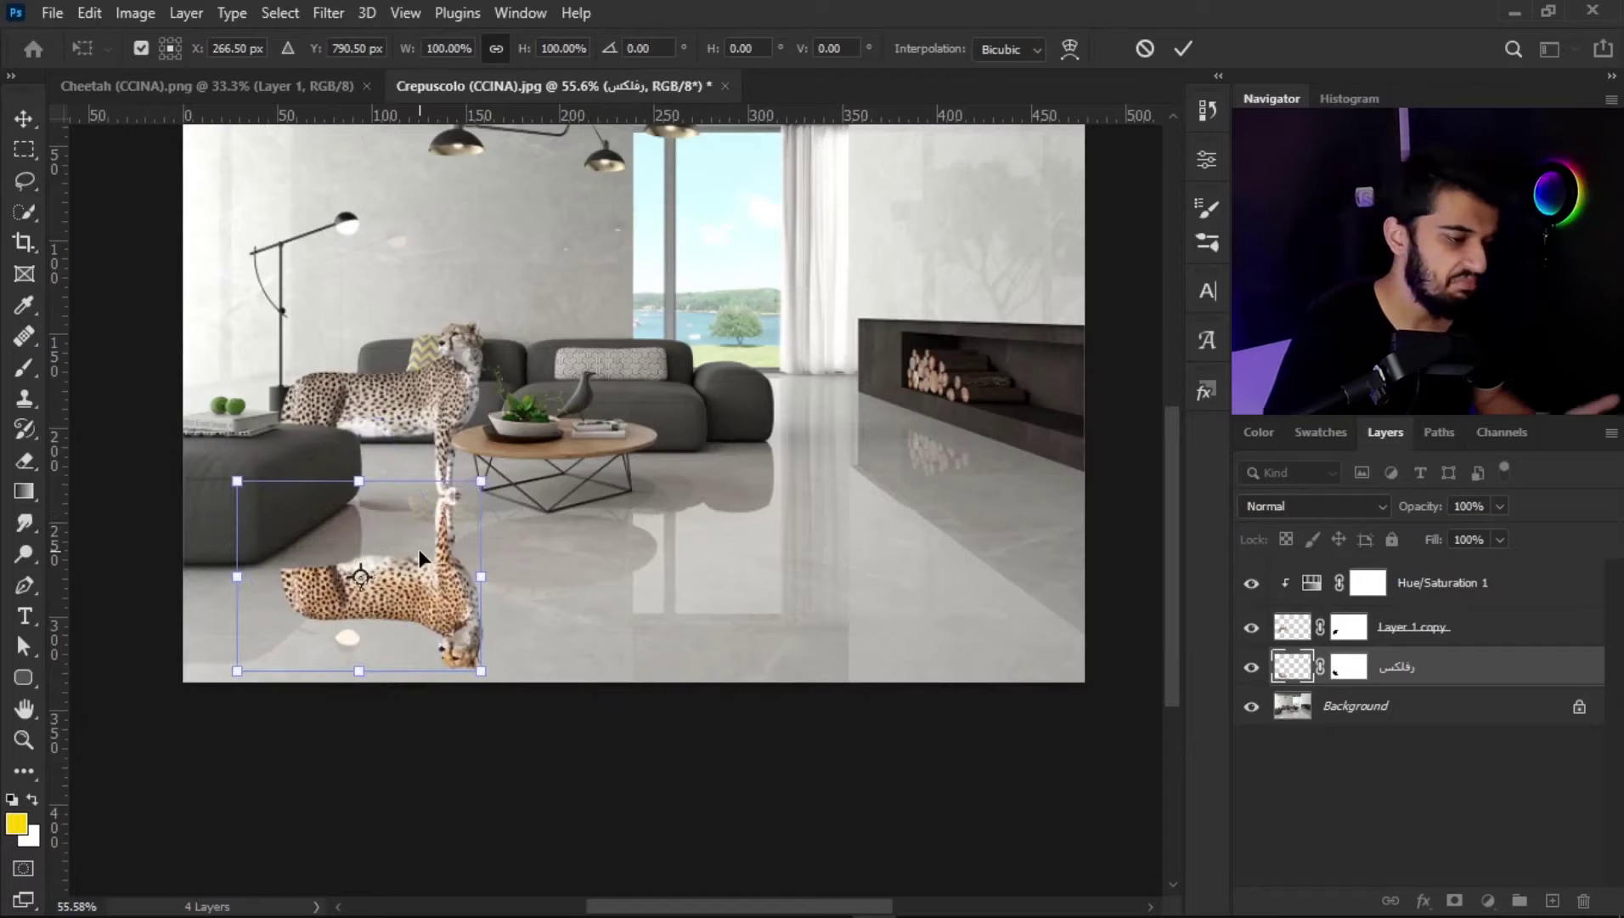
pyautogui.rightClick(420, 550)
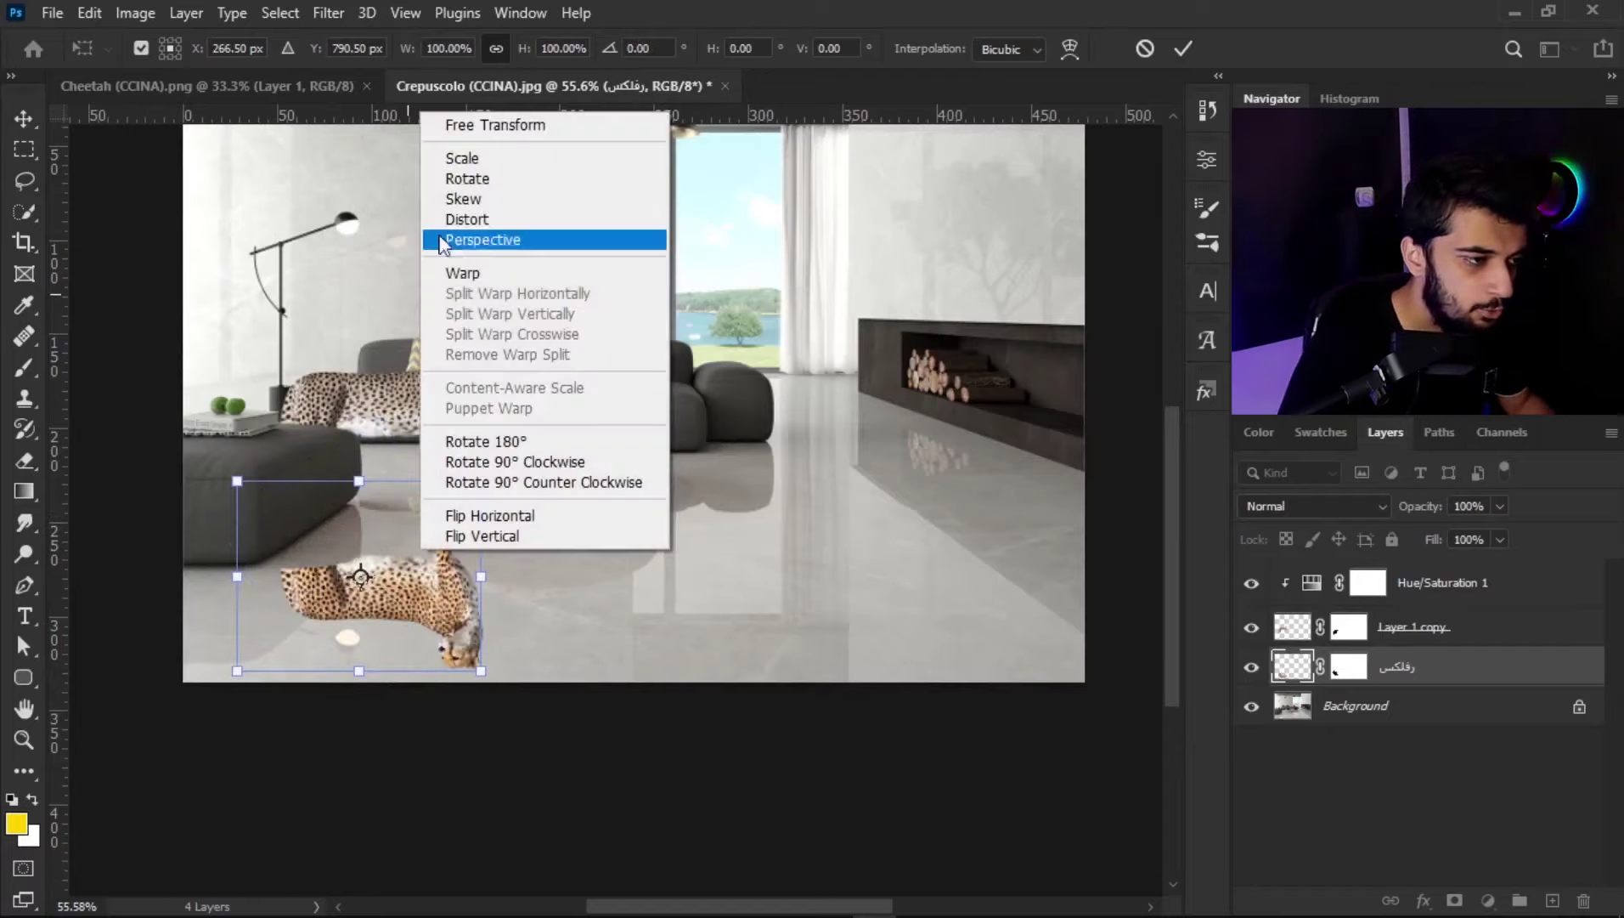
pyautogui.click(463, 199)
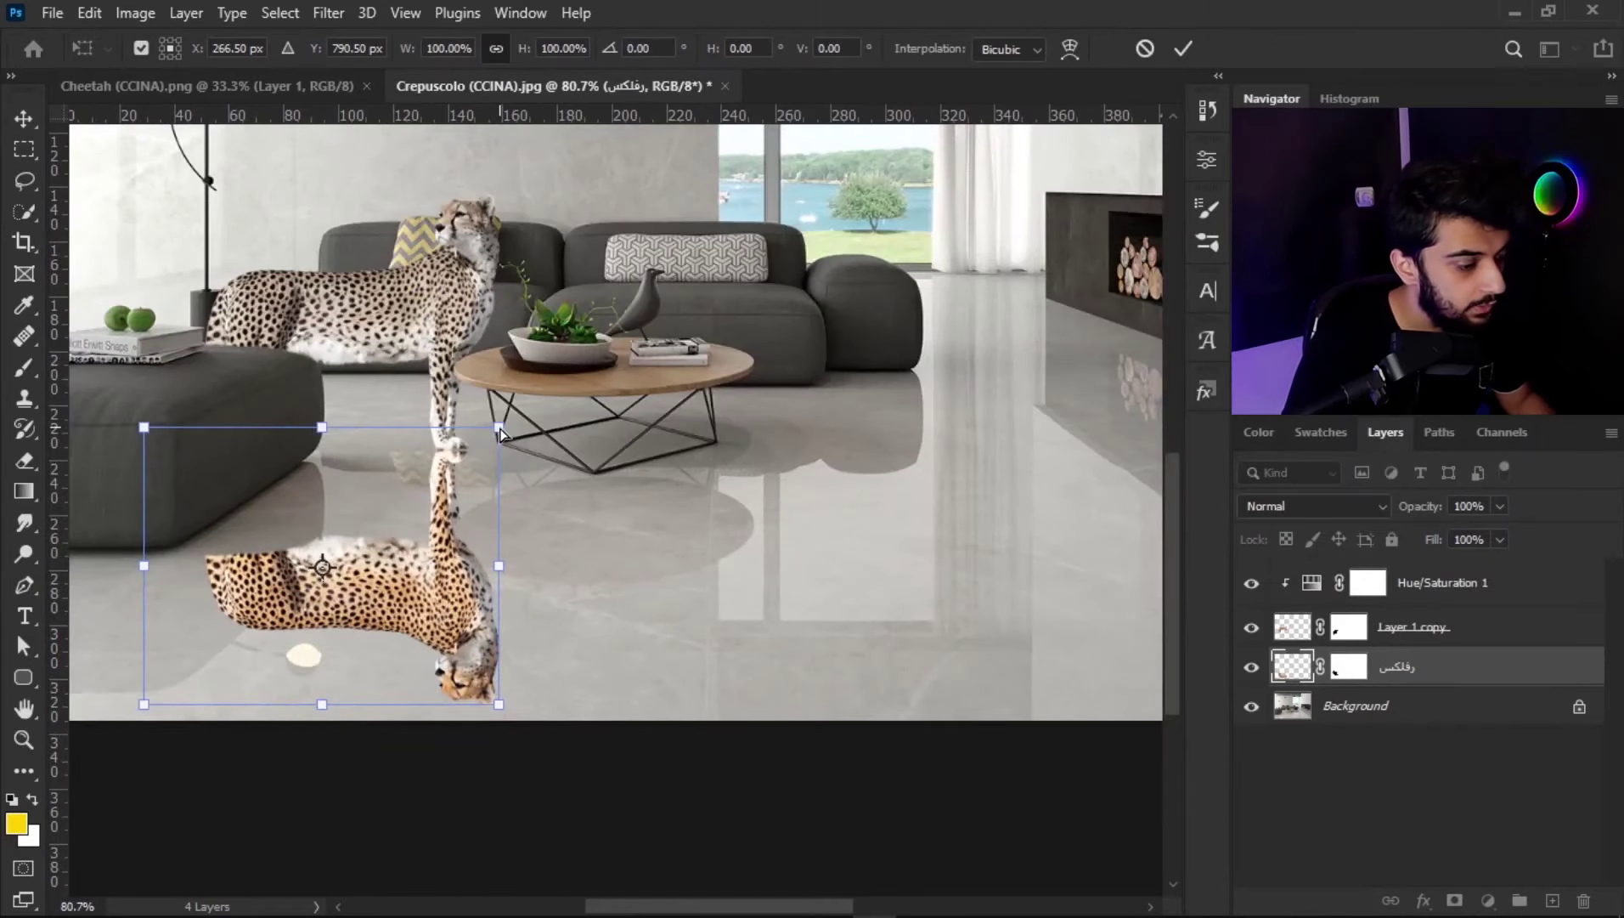
pyautogui.moveTo(501, 433); pyautogui.dragTo(693, 443)
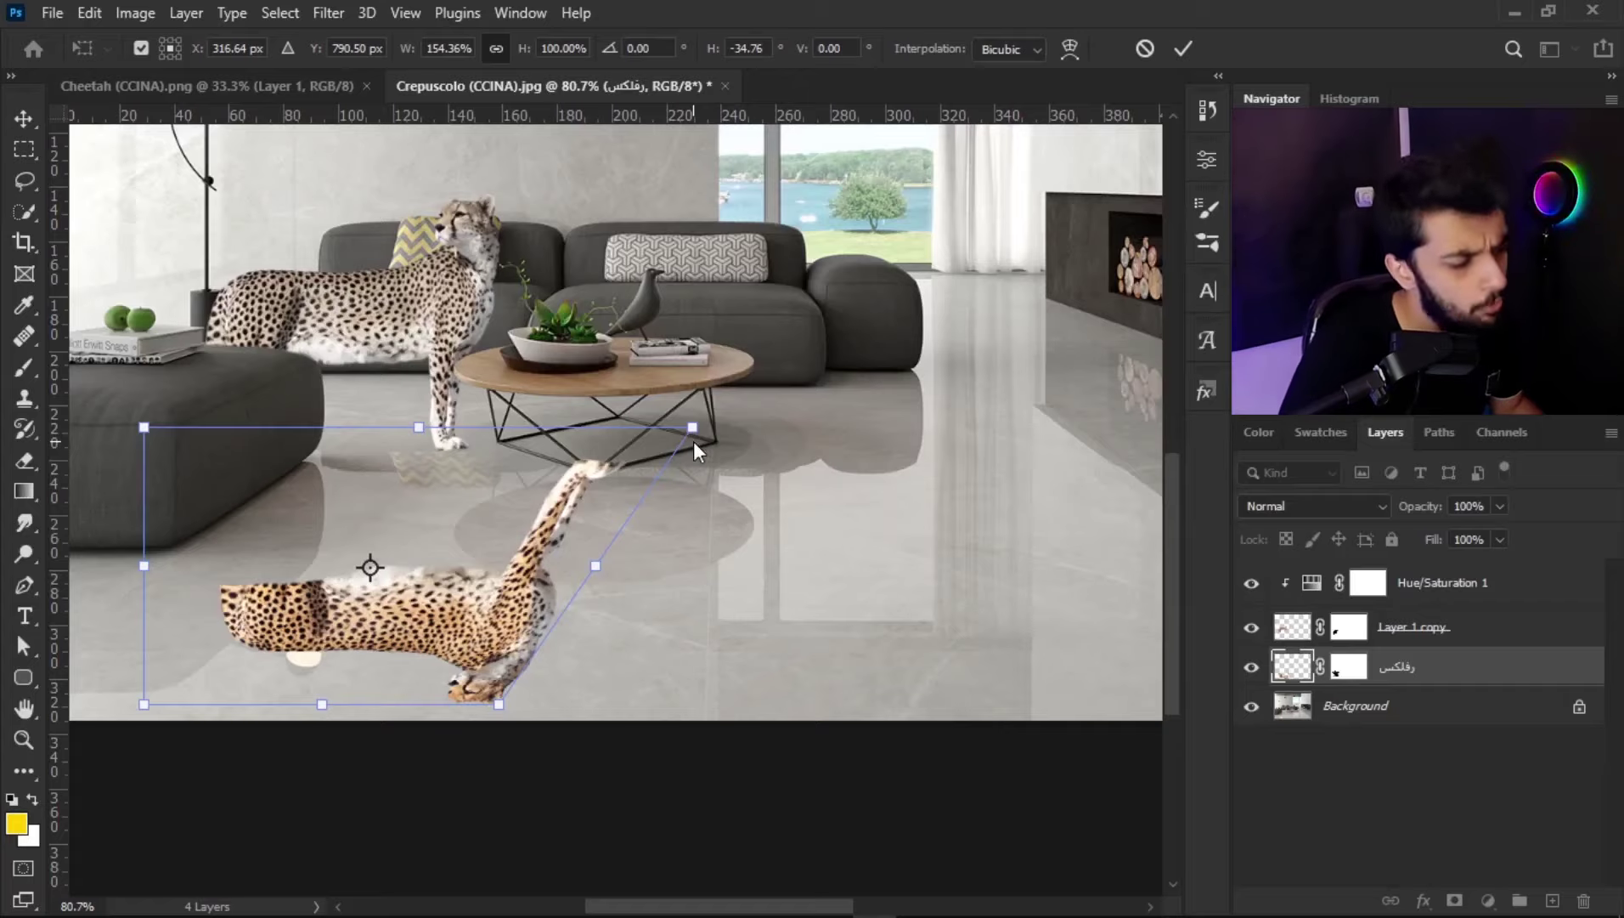
pyautogui.hotkey('ctrl', 'z')
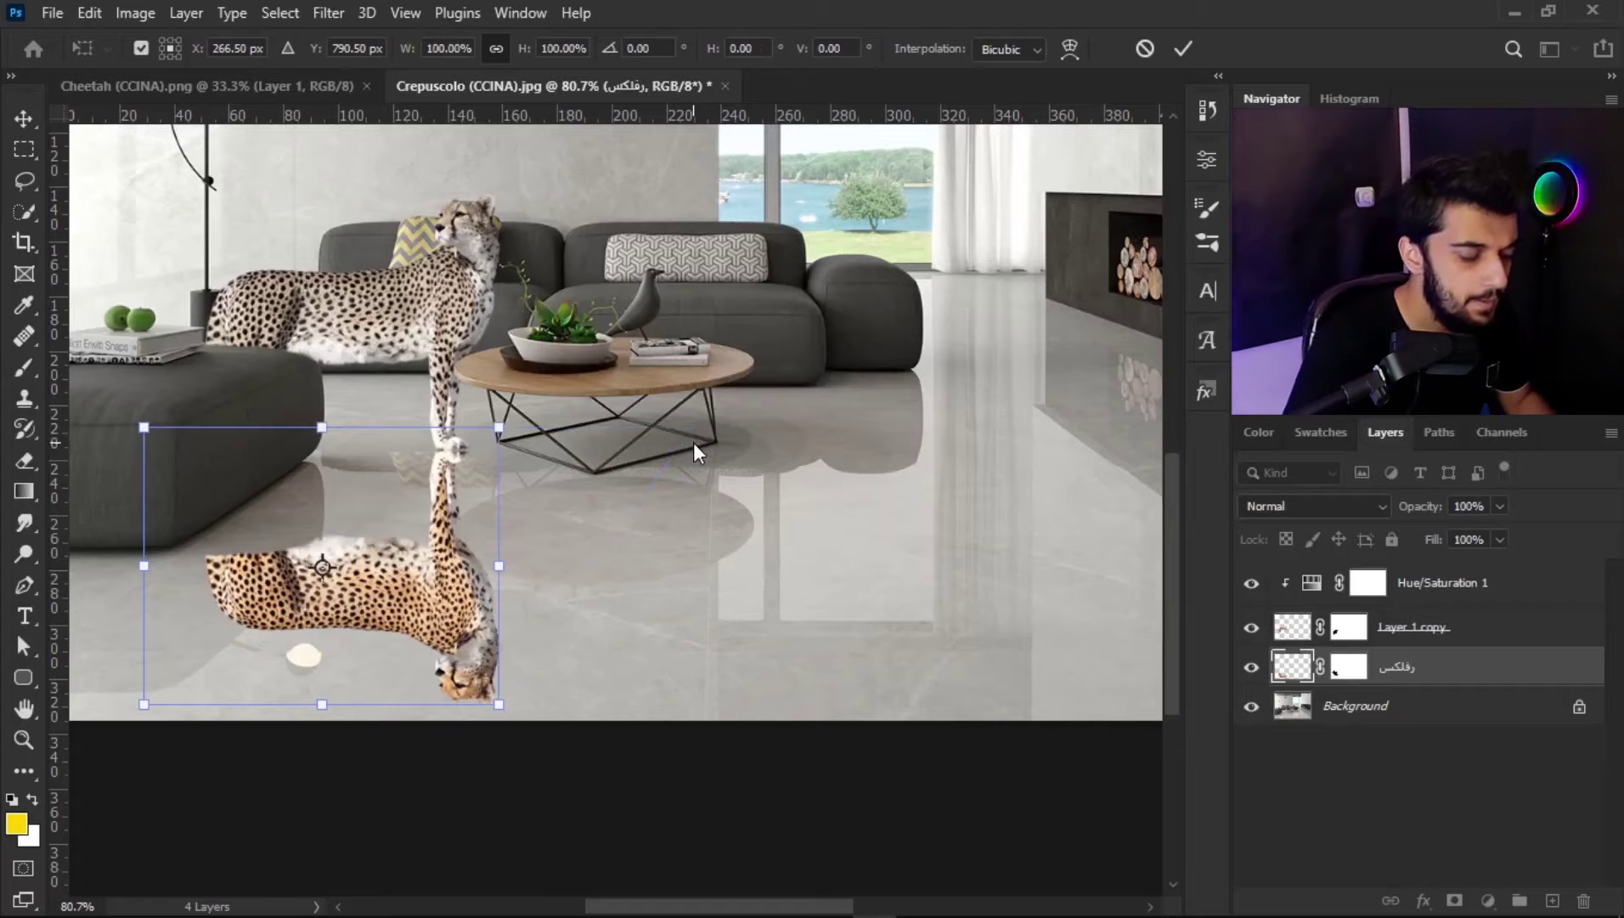
pyautogui.scroll(-1, 552, 629)
pyautogui.scroll(-1, 548, 620)
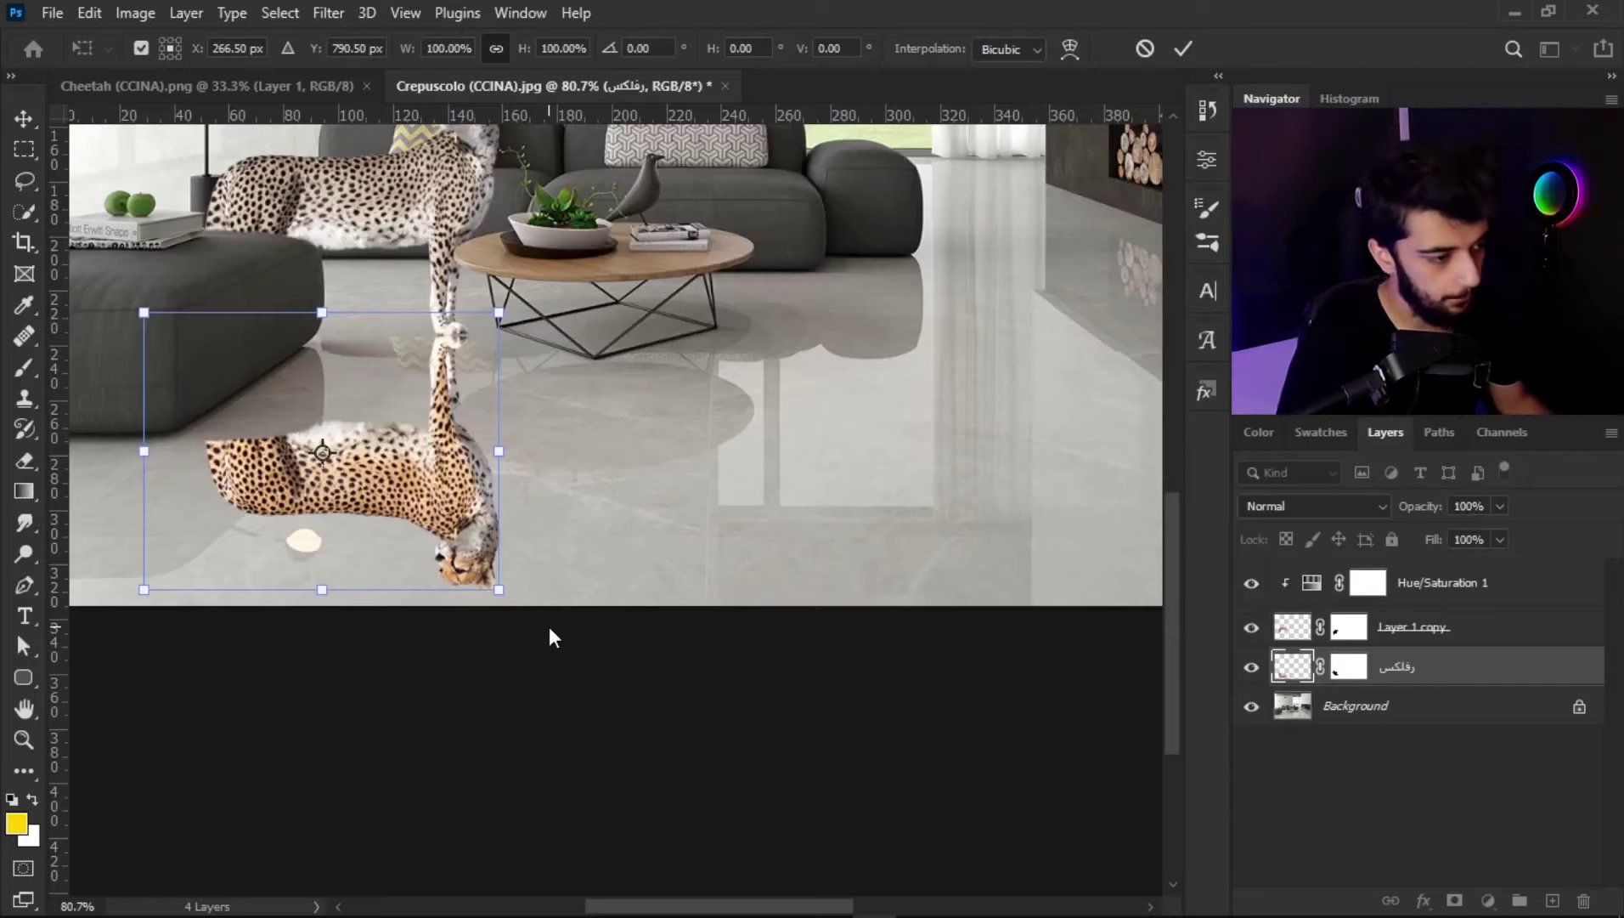
pyautogui.moveTo(501, 315); pyautogui.dragTo(567, 315)
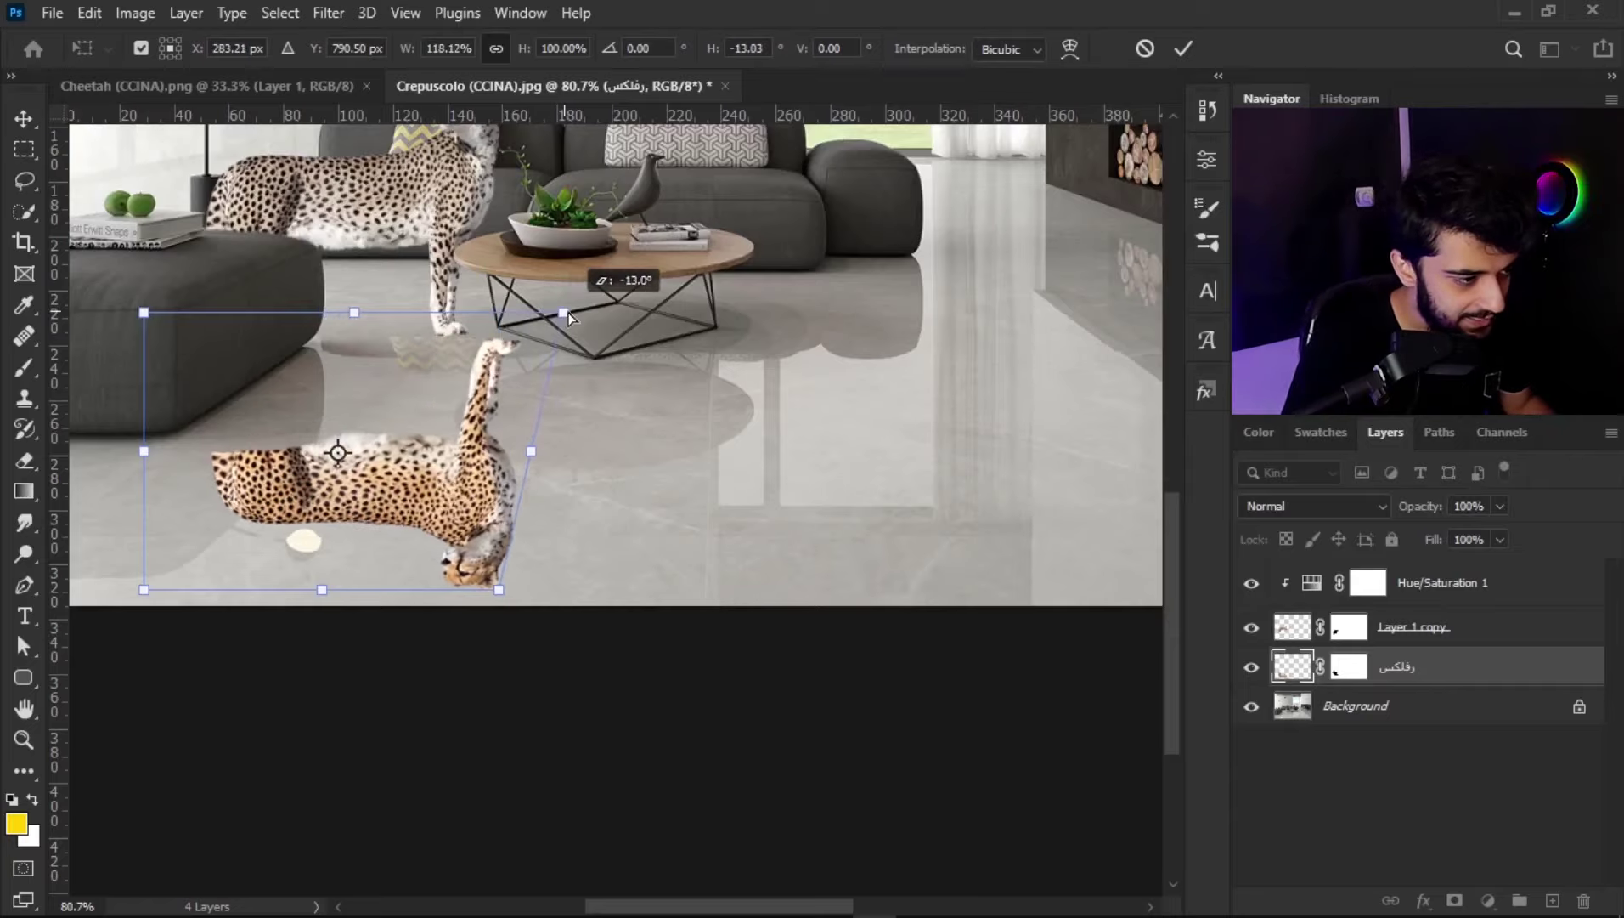
pyautogui.hotkey('ctrl', 'z')
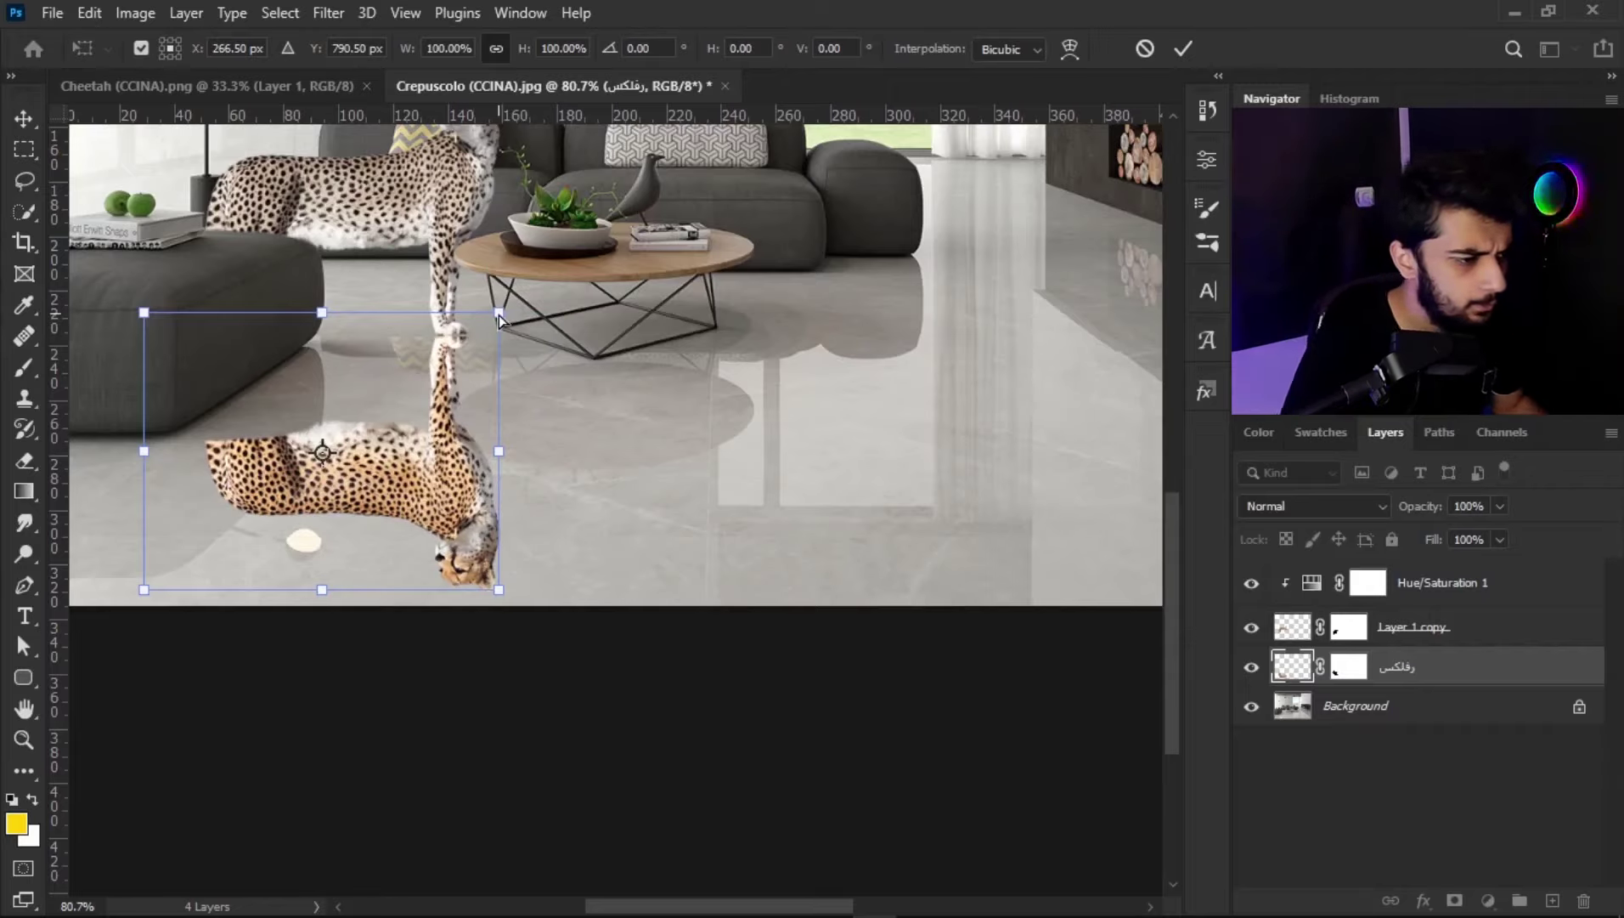
pyautogui.moveTo(499, 313)
pyautogui.mouseDown()
pyautogui.moveTo(545, 322)
pyautogui.moveTo(472, 322)
pyautogui.moveTo(548, 314)
pyautogui.mouseUp()
pyautogui.hotkey('ctrl', 'z')
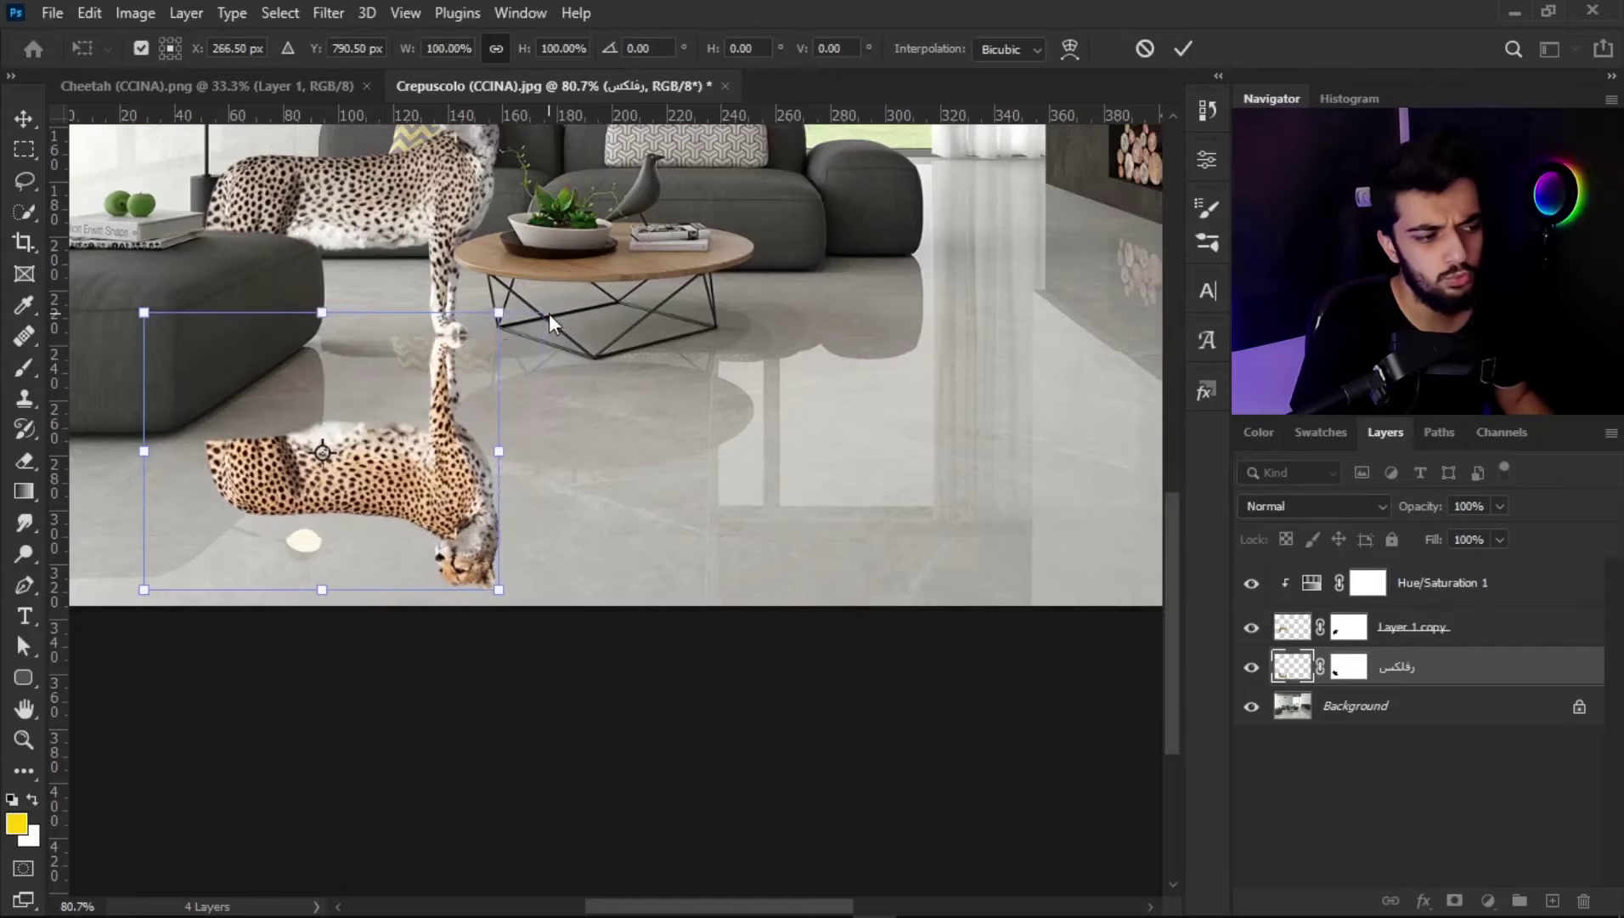
# Step: Try scaling and distorting the reflection, undoing each change
pyautogui.rightClick(472, 349)
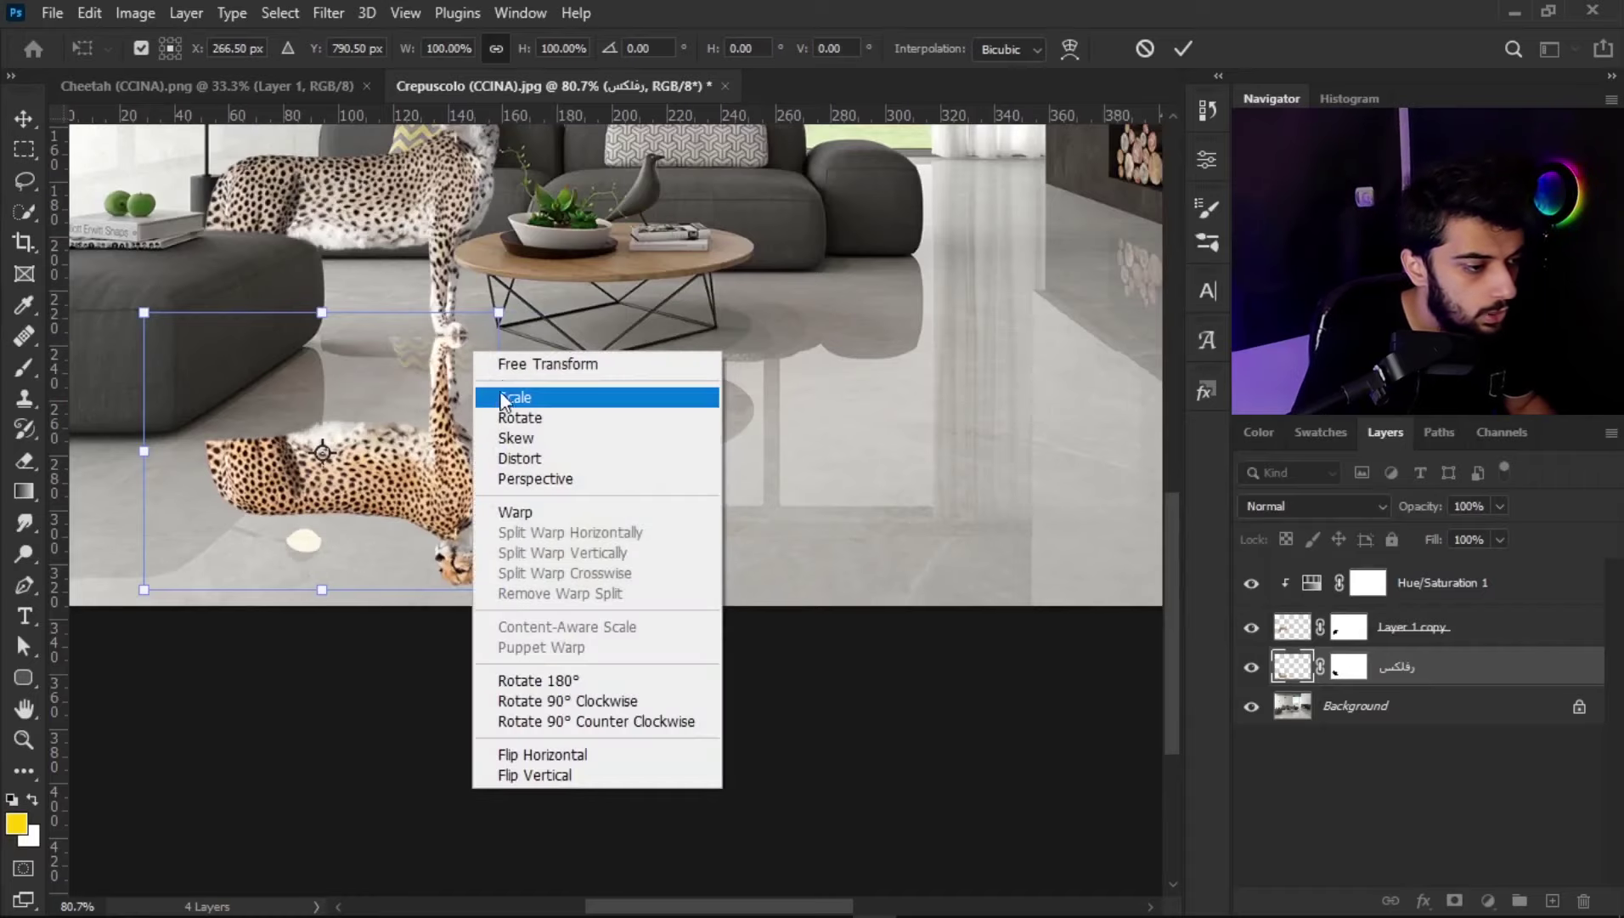
pyautogui.click(501, 363)
pyautogui.moveTo(499, 313); pyautogui.dragTo(489, 333)
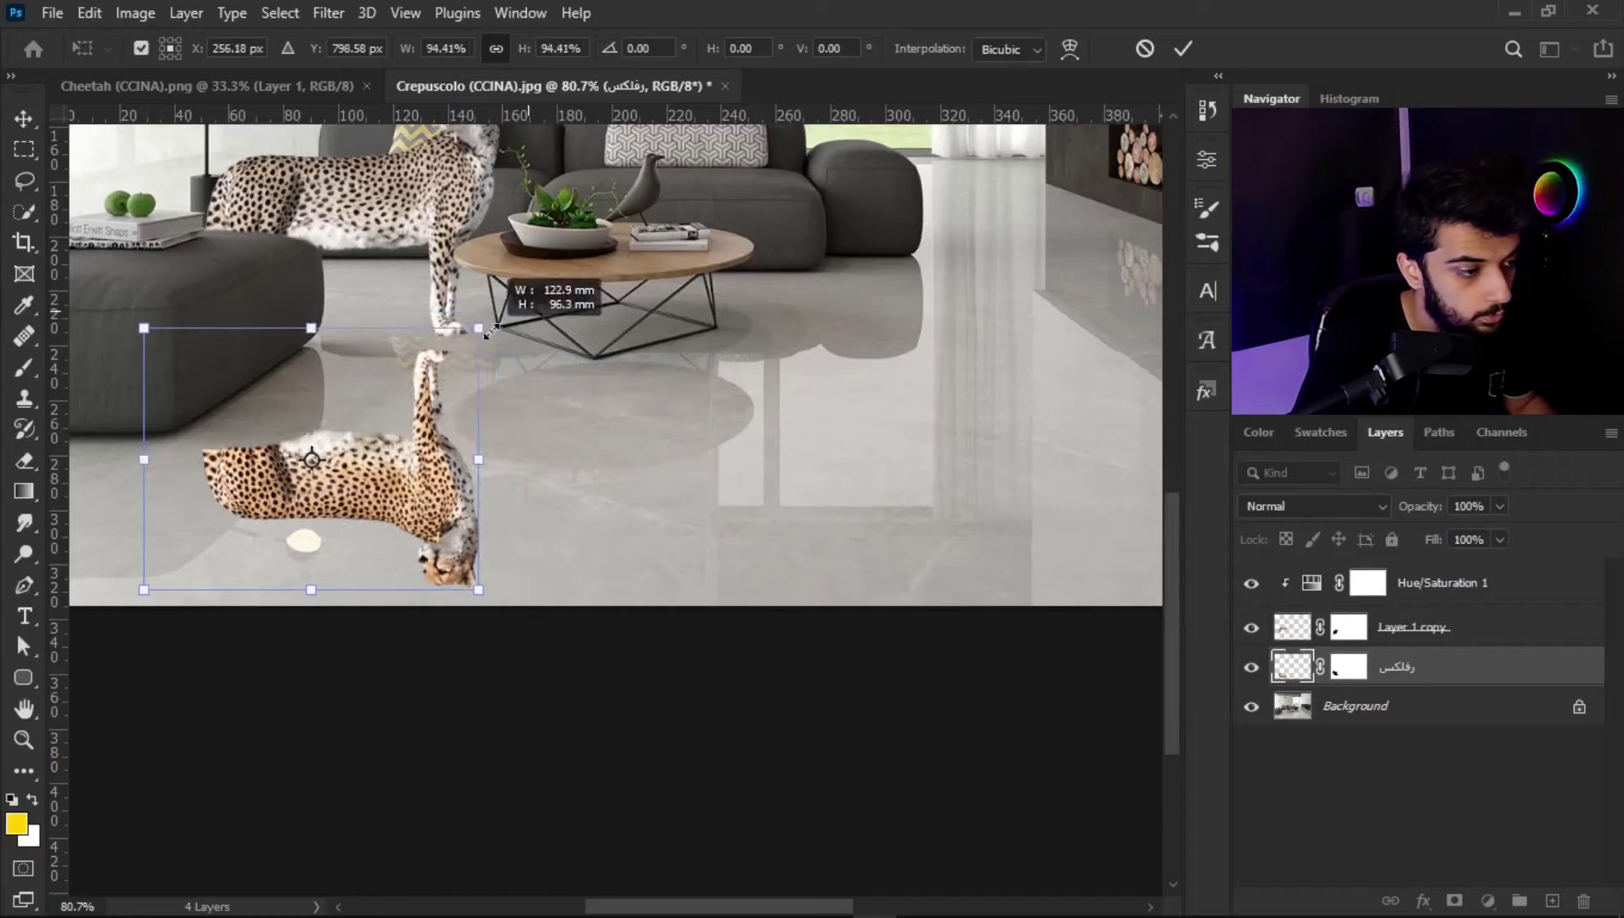
pyautogui.hotkey('ctrl', 'z')
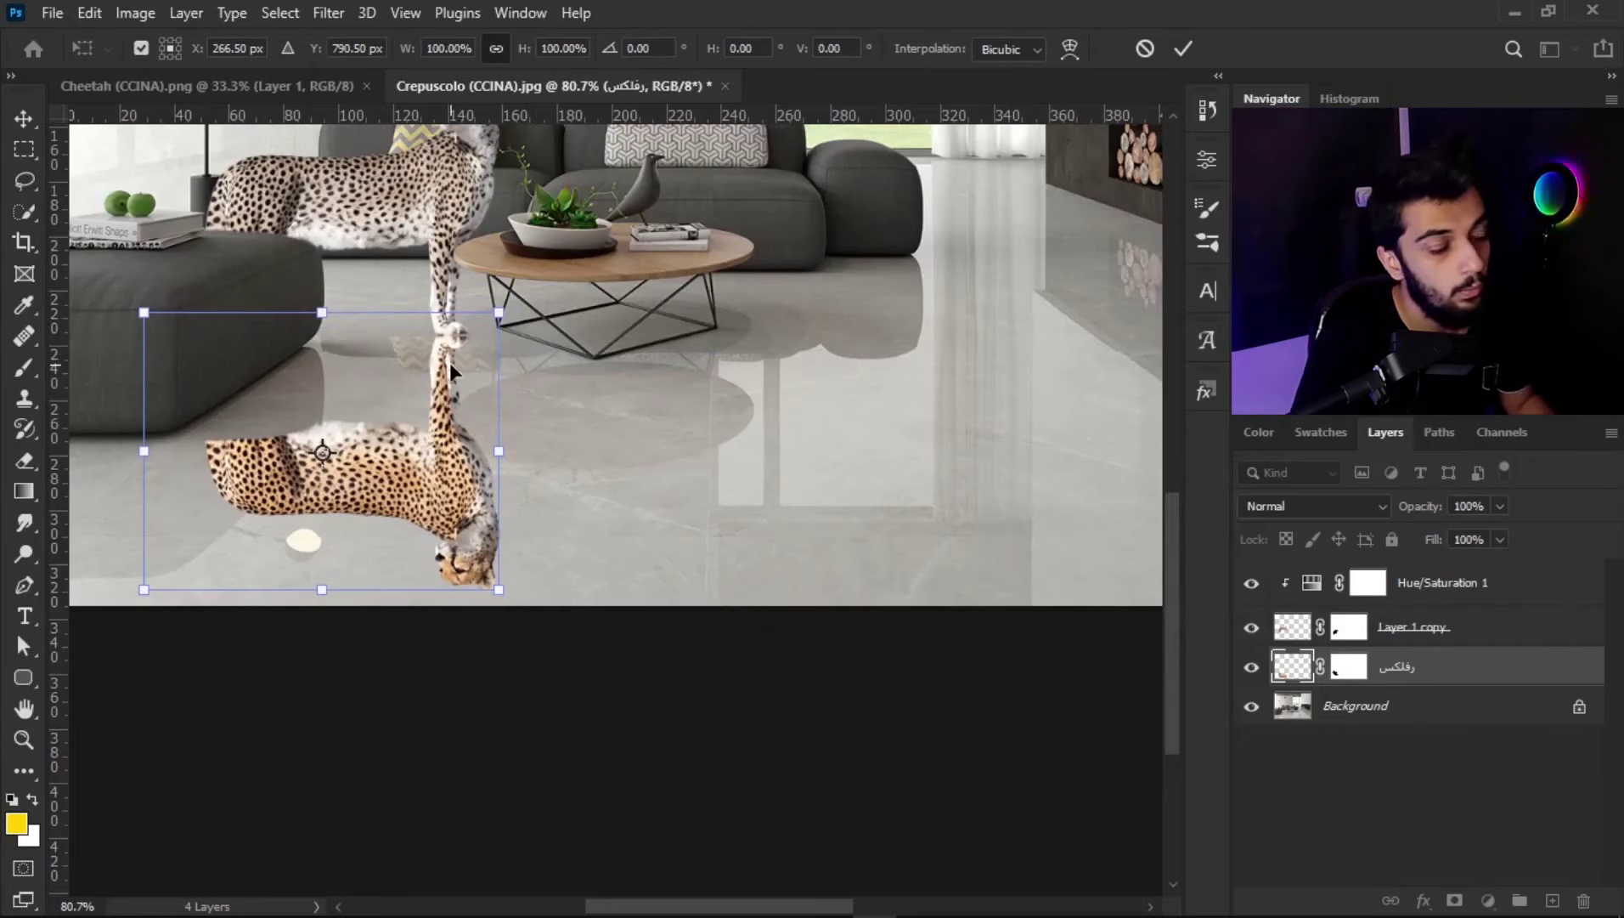
pyautogui.rightClick(451, 370)
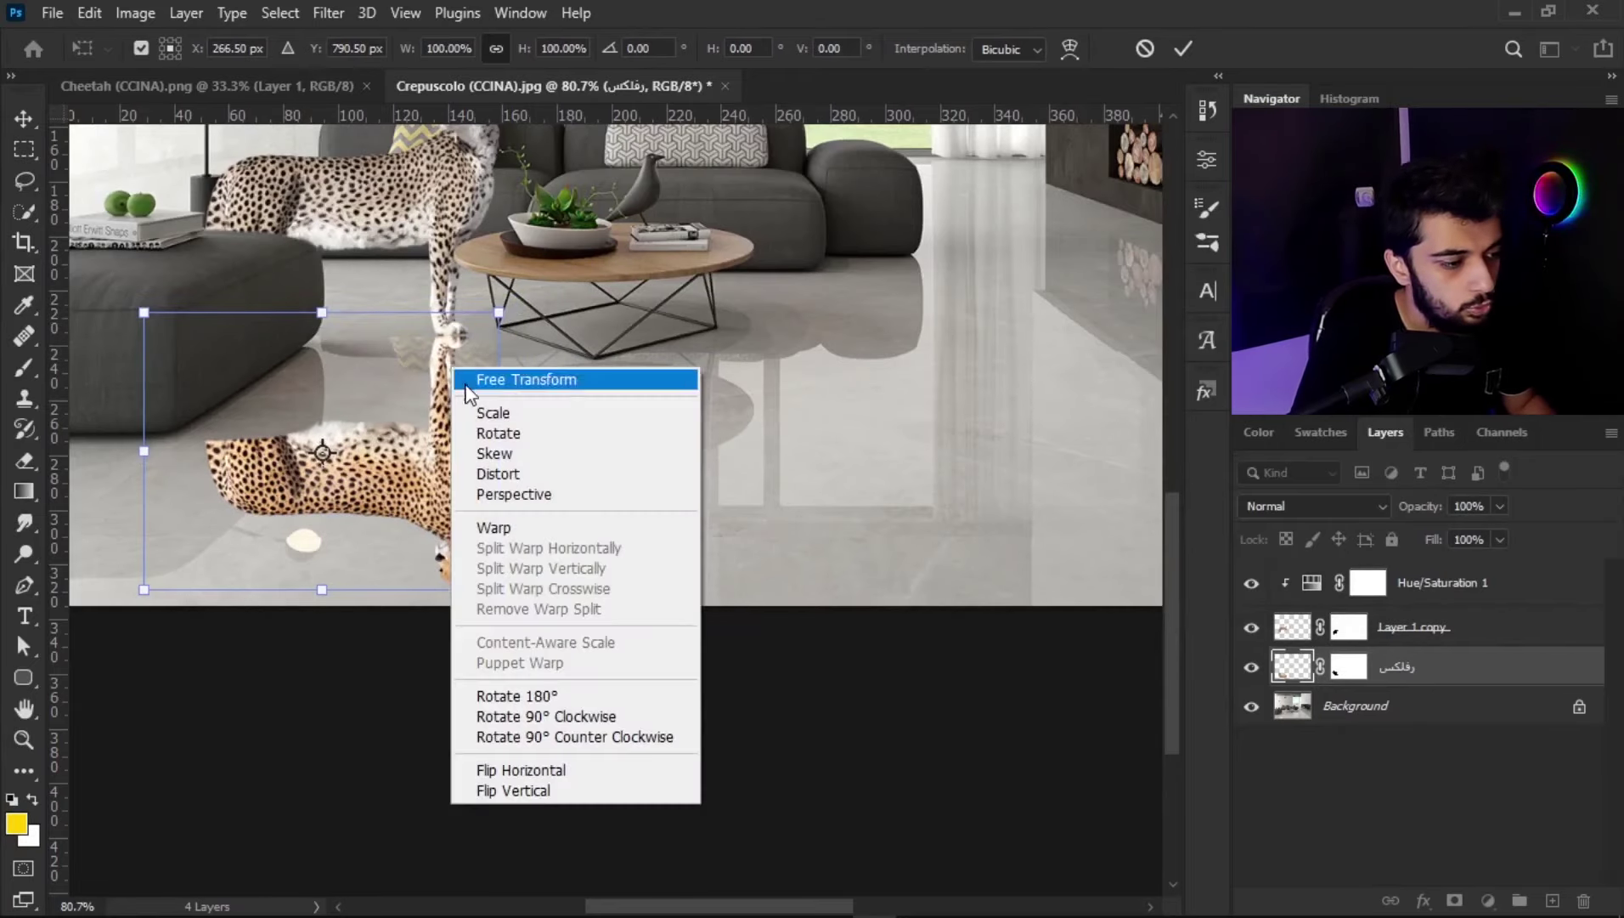
pyautogui.click(508, 472)
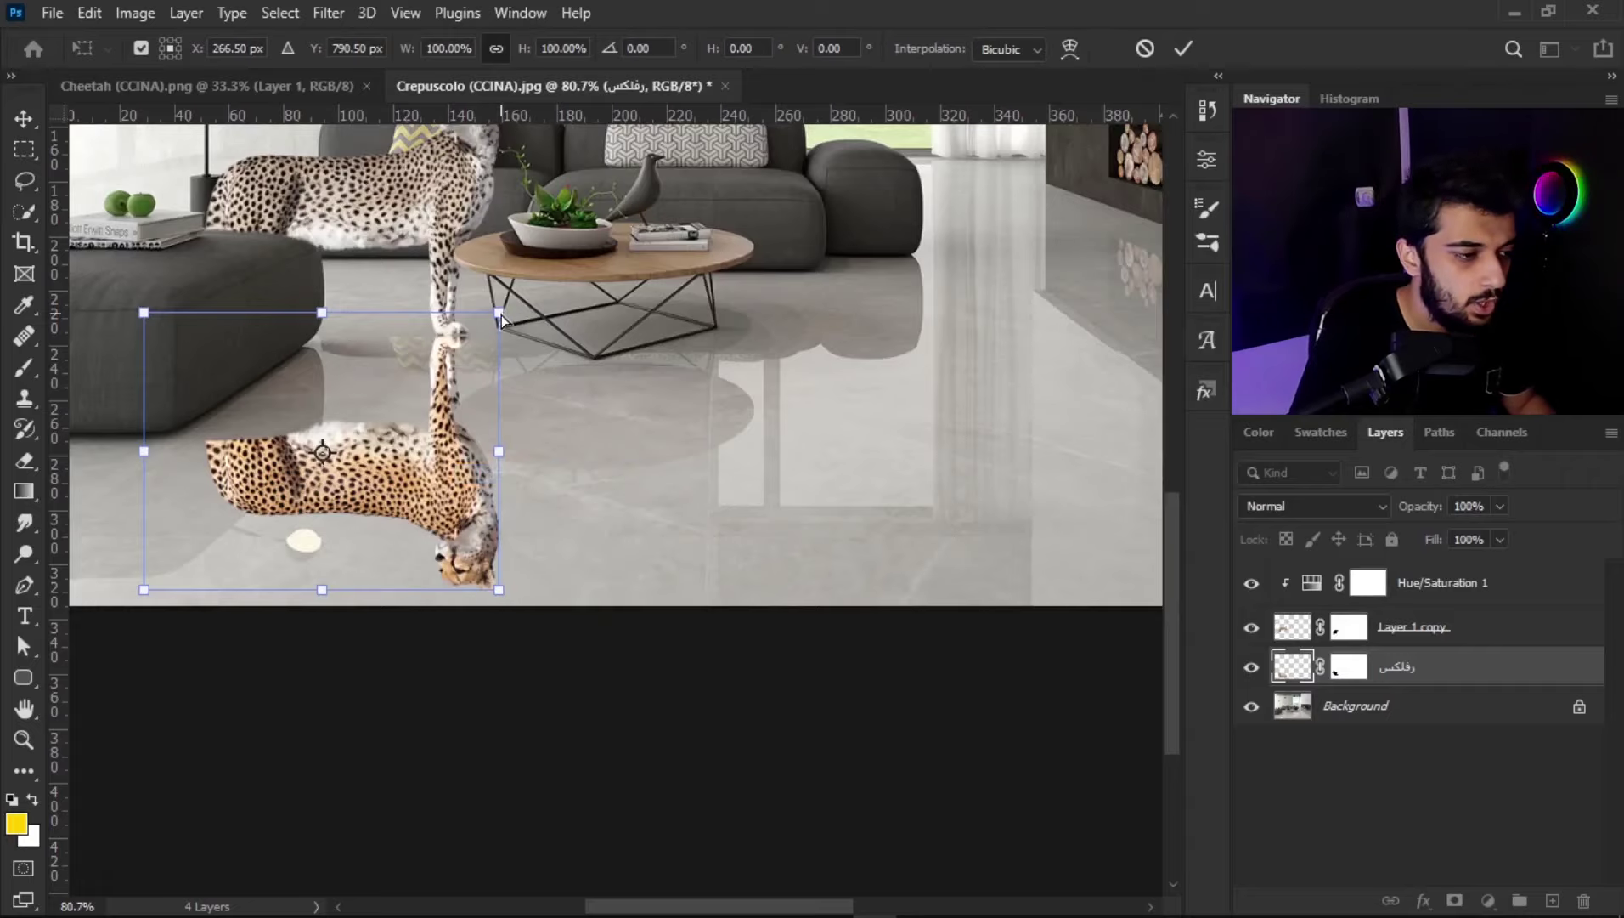
pyautogui.moveTo(502, 315)
pyautogui.mouseDown()
pyautogui.moveTo(470, 343)
pyautogui.moveTo(495, 287)
pyautogui.mouseUp()
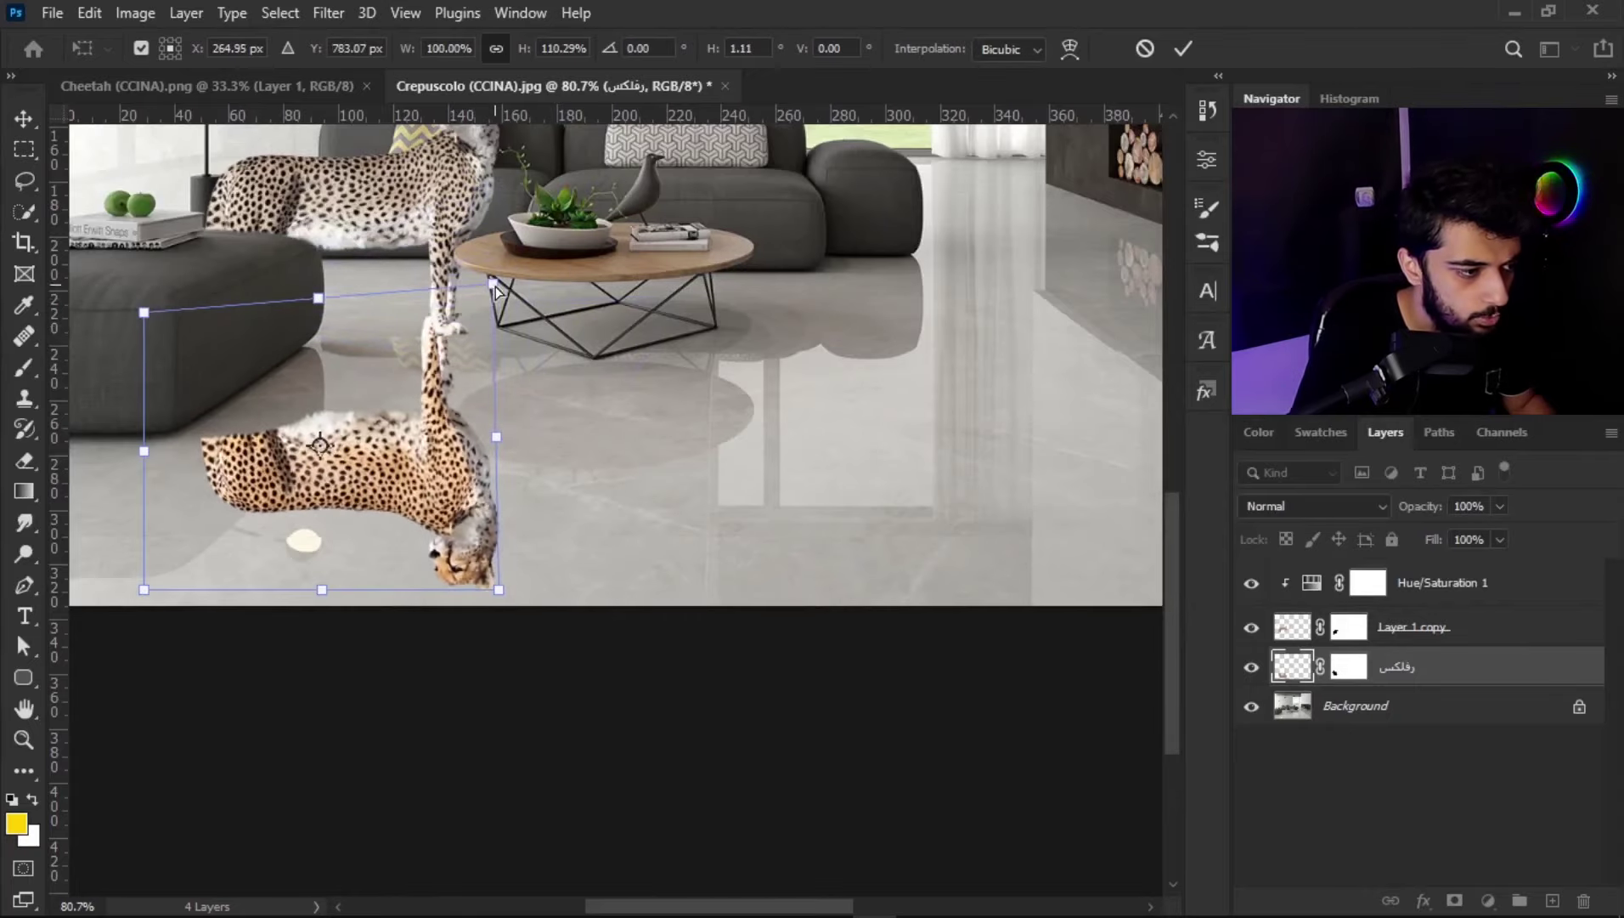
pyautogui.hotkey('ctrl', 'z')
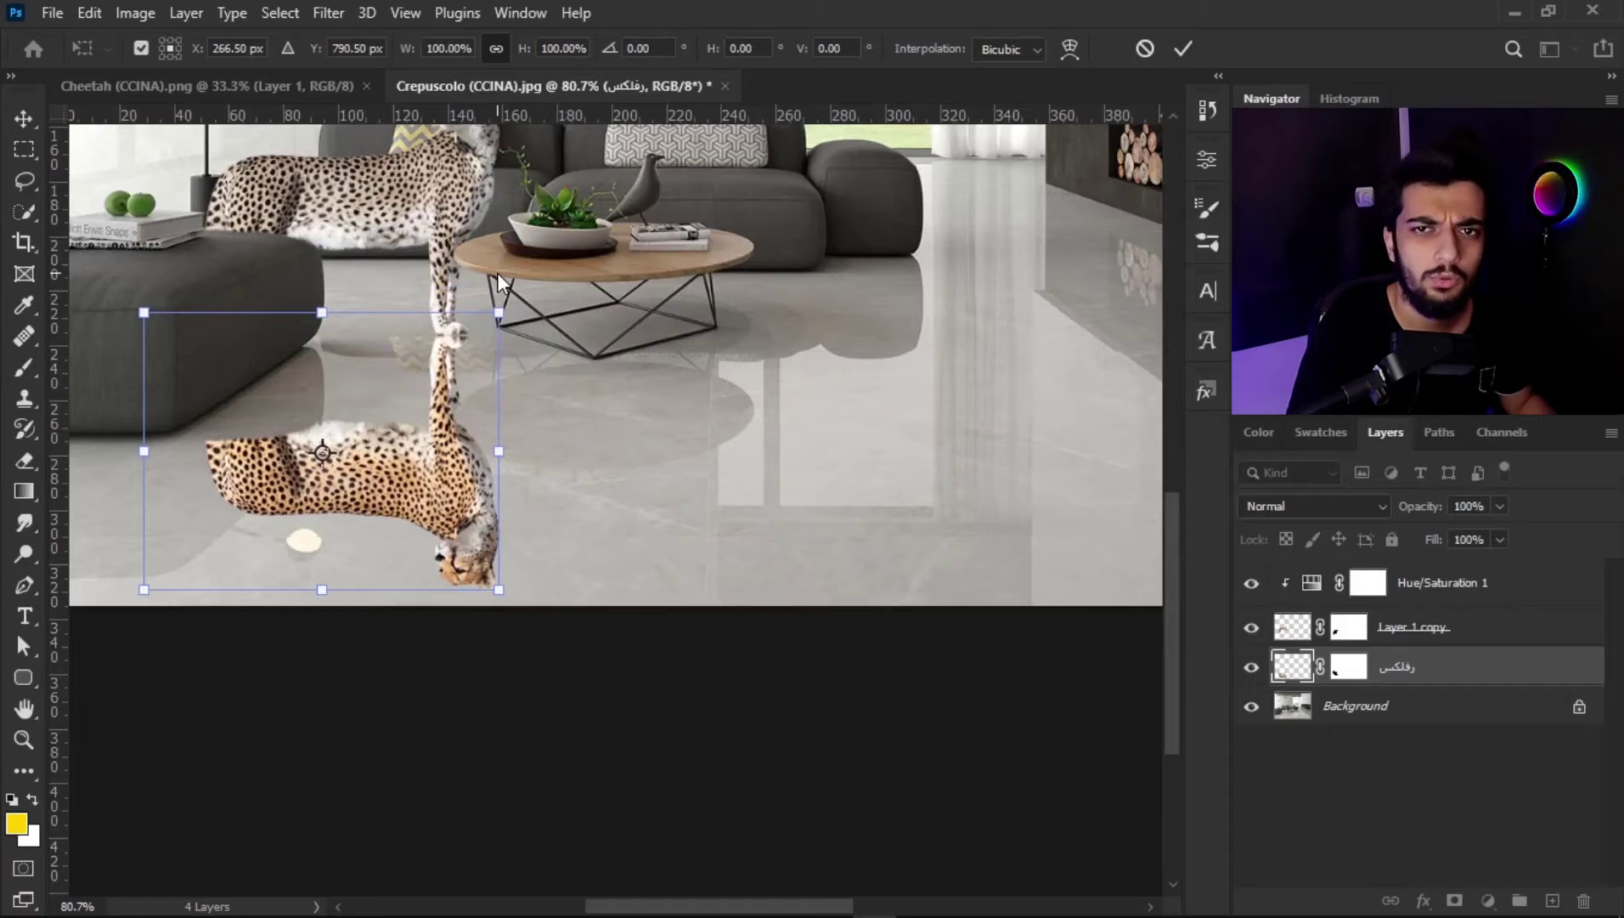
# Step: Try skewing and then distorting the reflection again, undoing both
pyautogui.rightClick(434, 340)
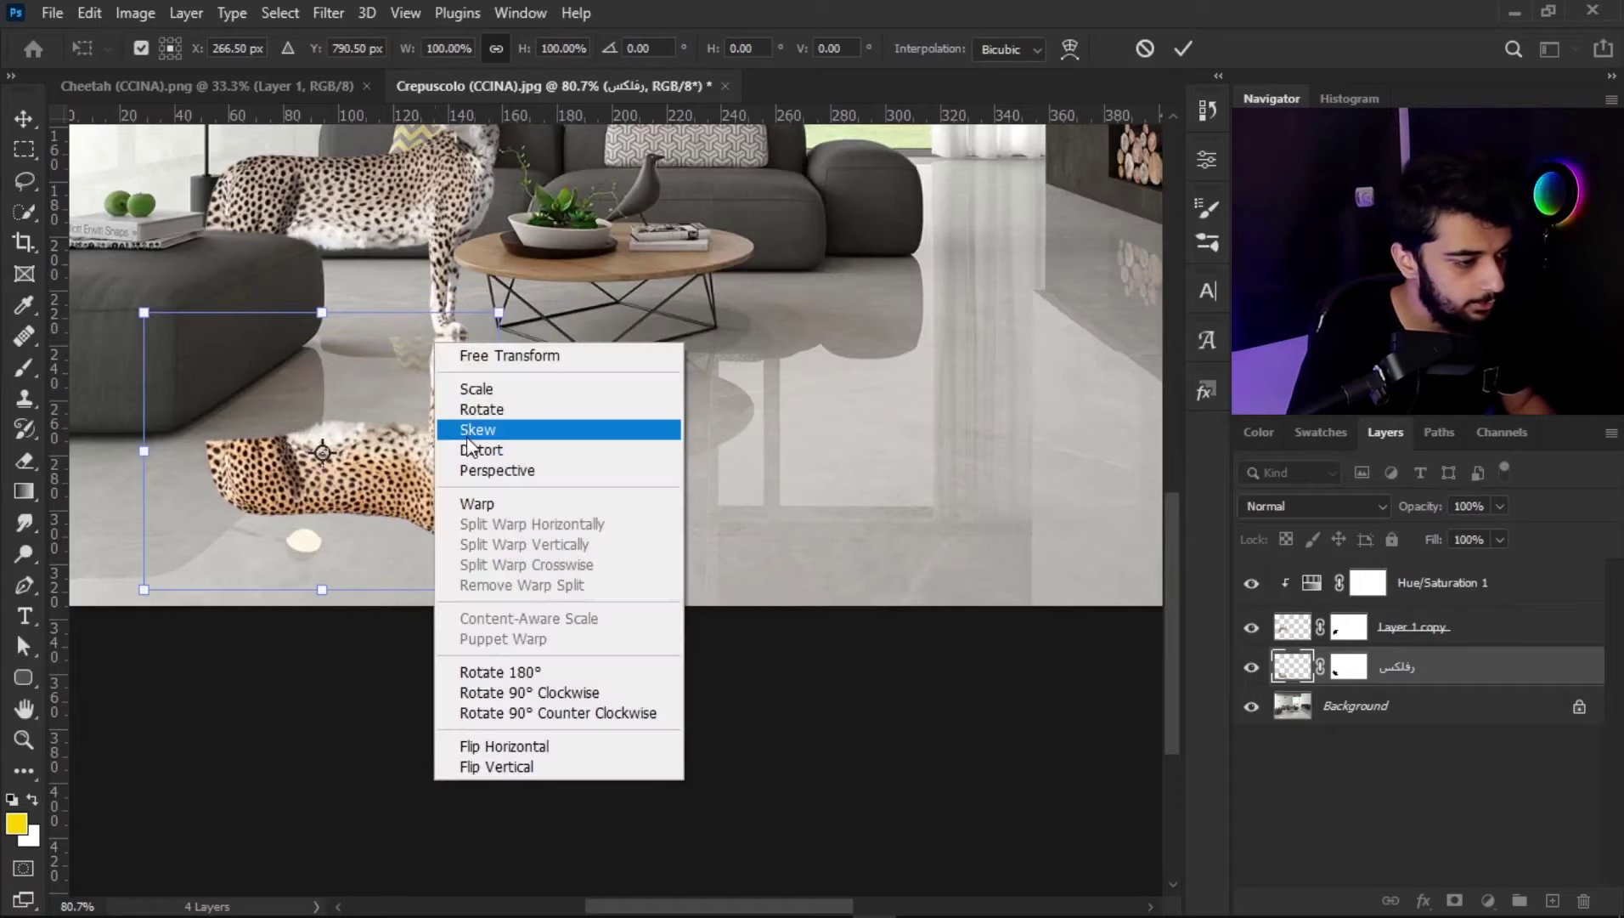
pyautogui.click(463, 424)
pyautogui.moveTo(499, 324)
pyautogui.mouseDown()
pyautogui.moveTo(399, 457)
pyautogui.moveTo(411, 330)
pyautogui.mouseUp()
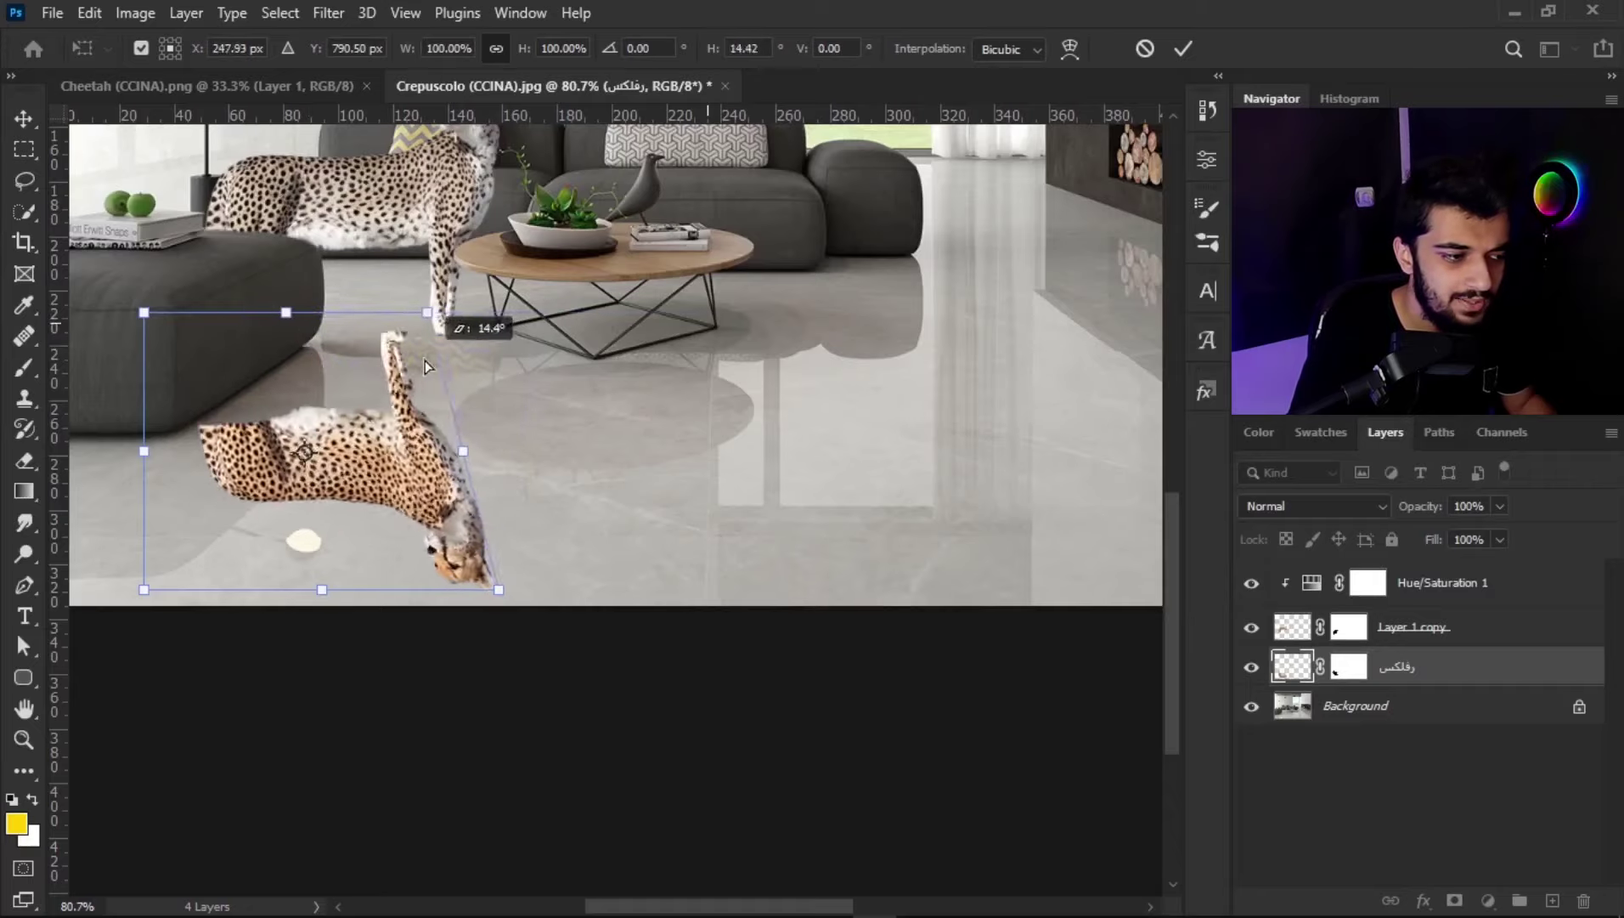
pyautogui.moveTo(411, 330); pyautogui.dragTo(487, 406)
pyautogui.hotkey('ctrl', 'z')
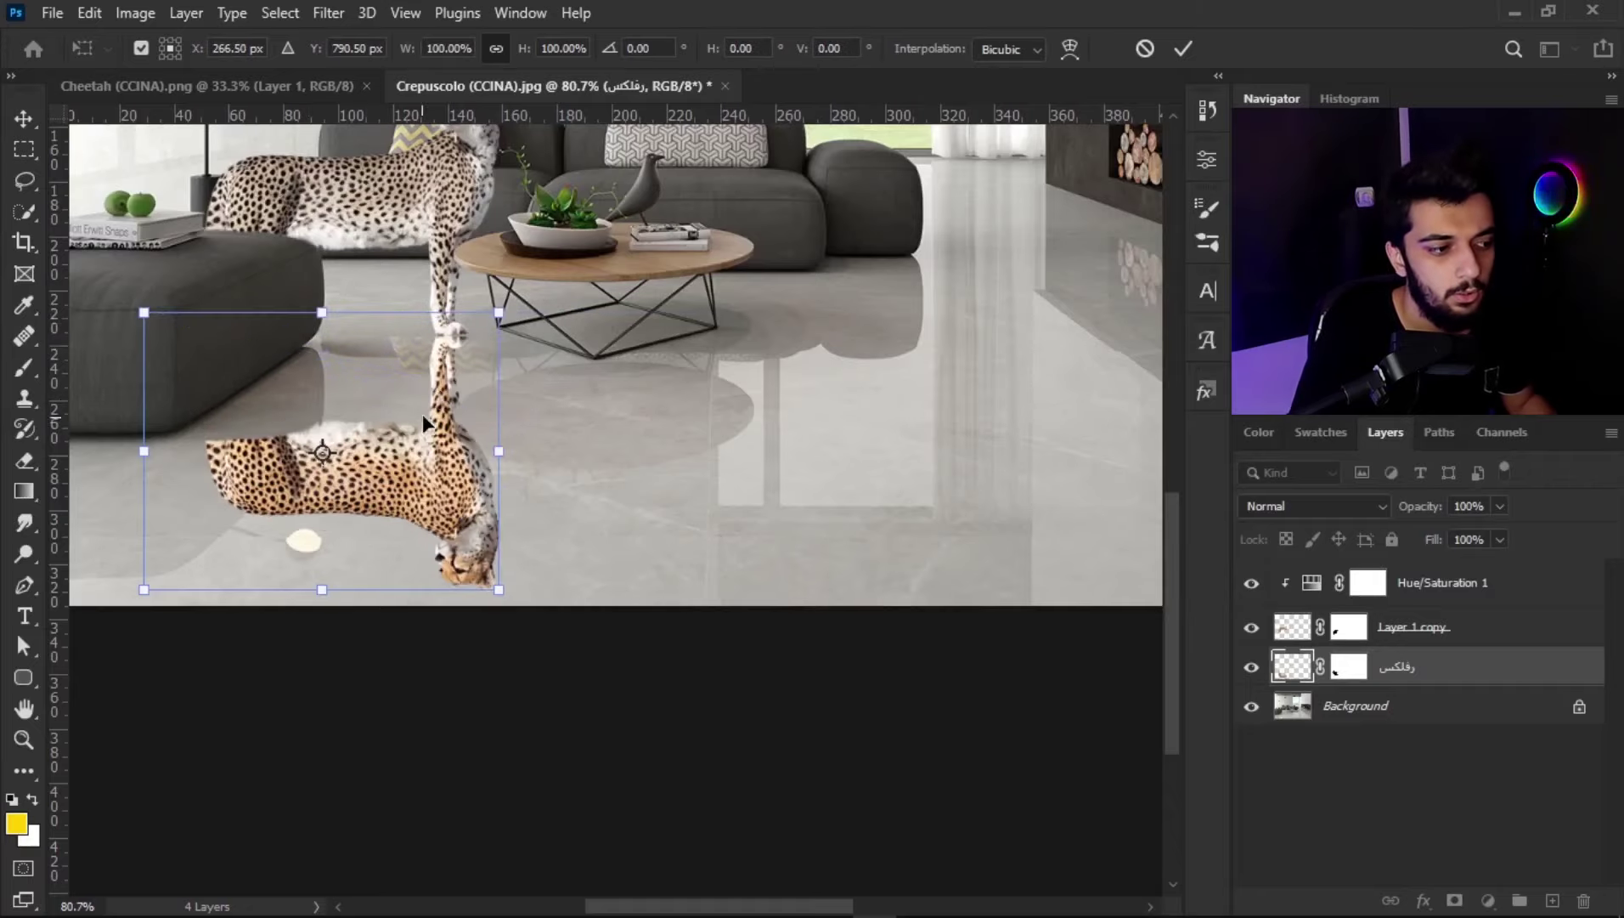
pyautogui.rightClick(477, 339)
pyautogui.click(525, 448)
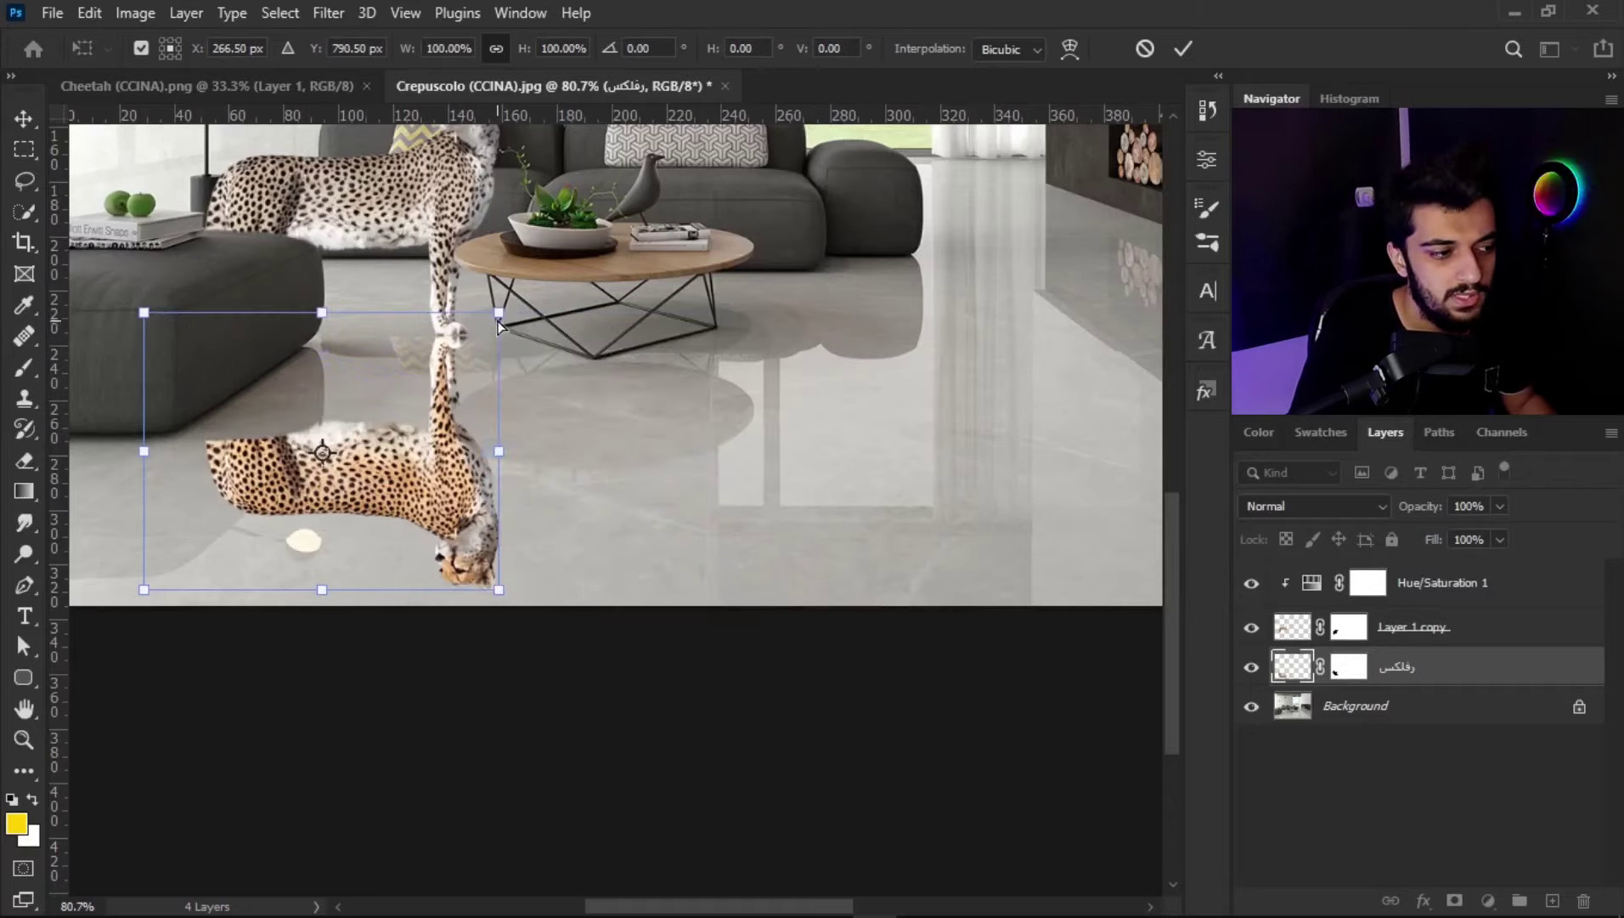
pyautogui.moveTo(499, 316); pyautogui.dragTo(388, 407)
pyautogui.hotkey('ctrl', 'z')
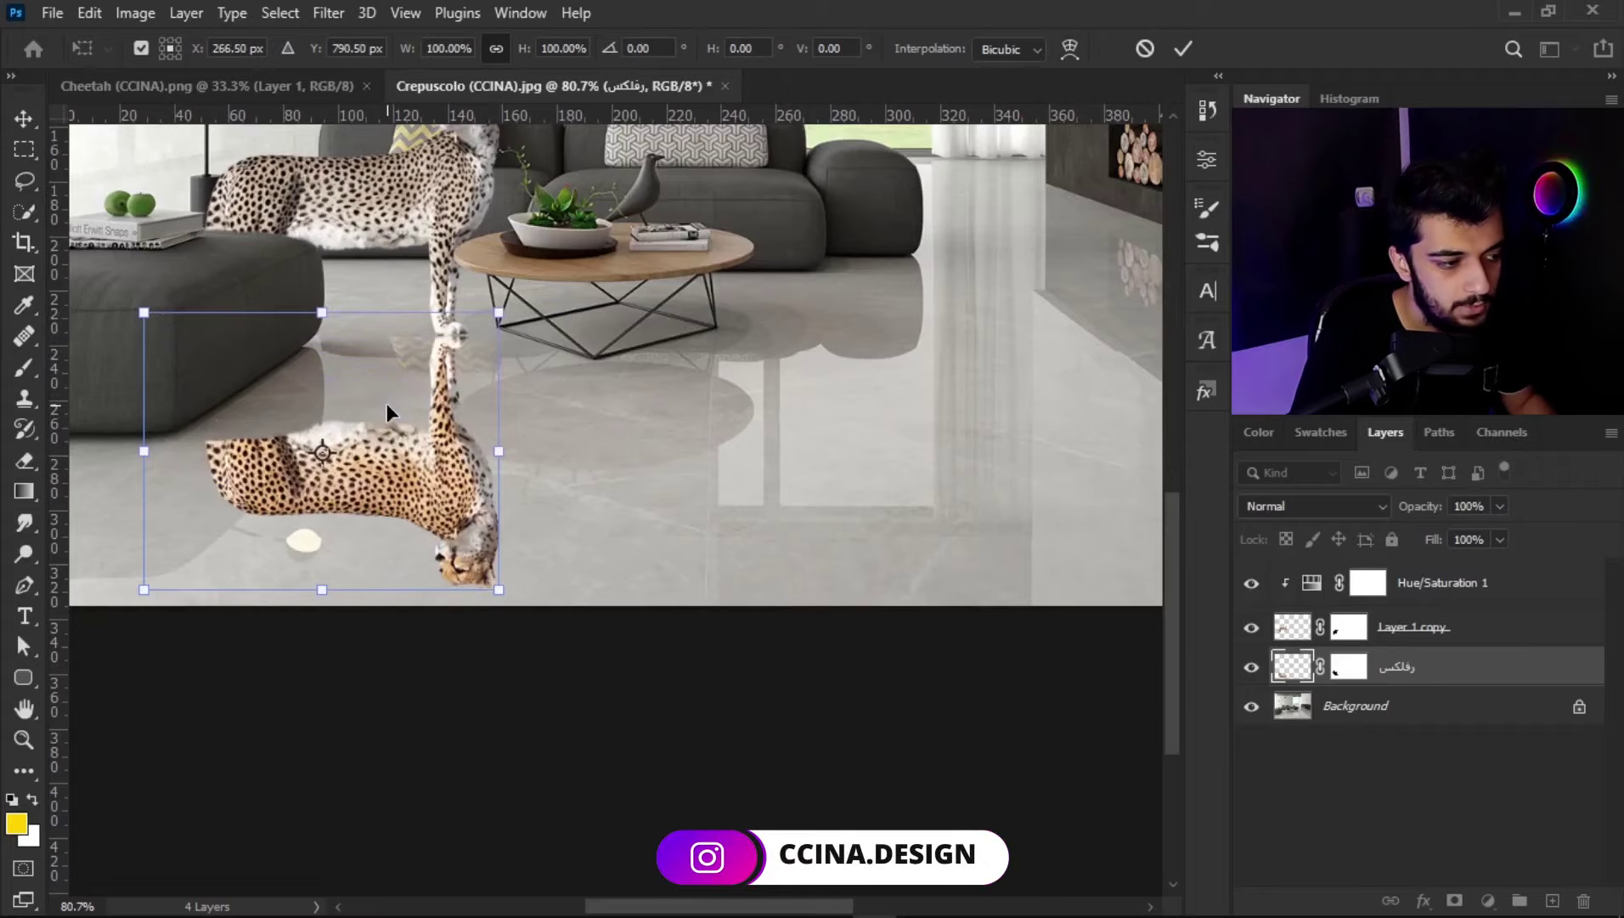
# Step: Zoom out and commit the reflection's transform with the options-bar checkmark
pyautogui.scroll(2, 463, 401)
pyautogui.scroll(2, 467, 401)
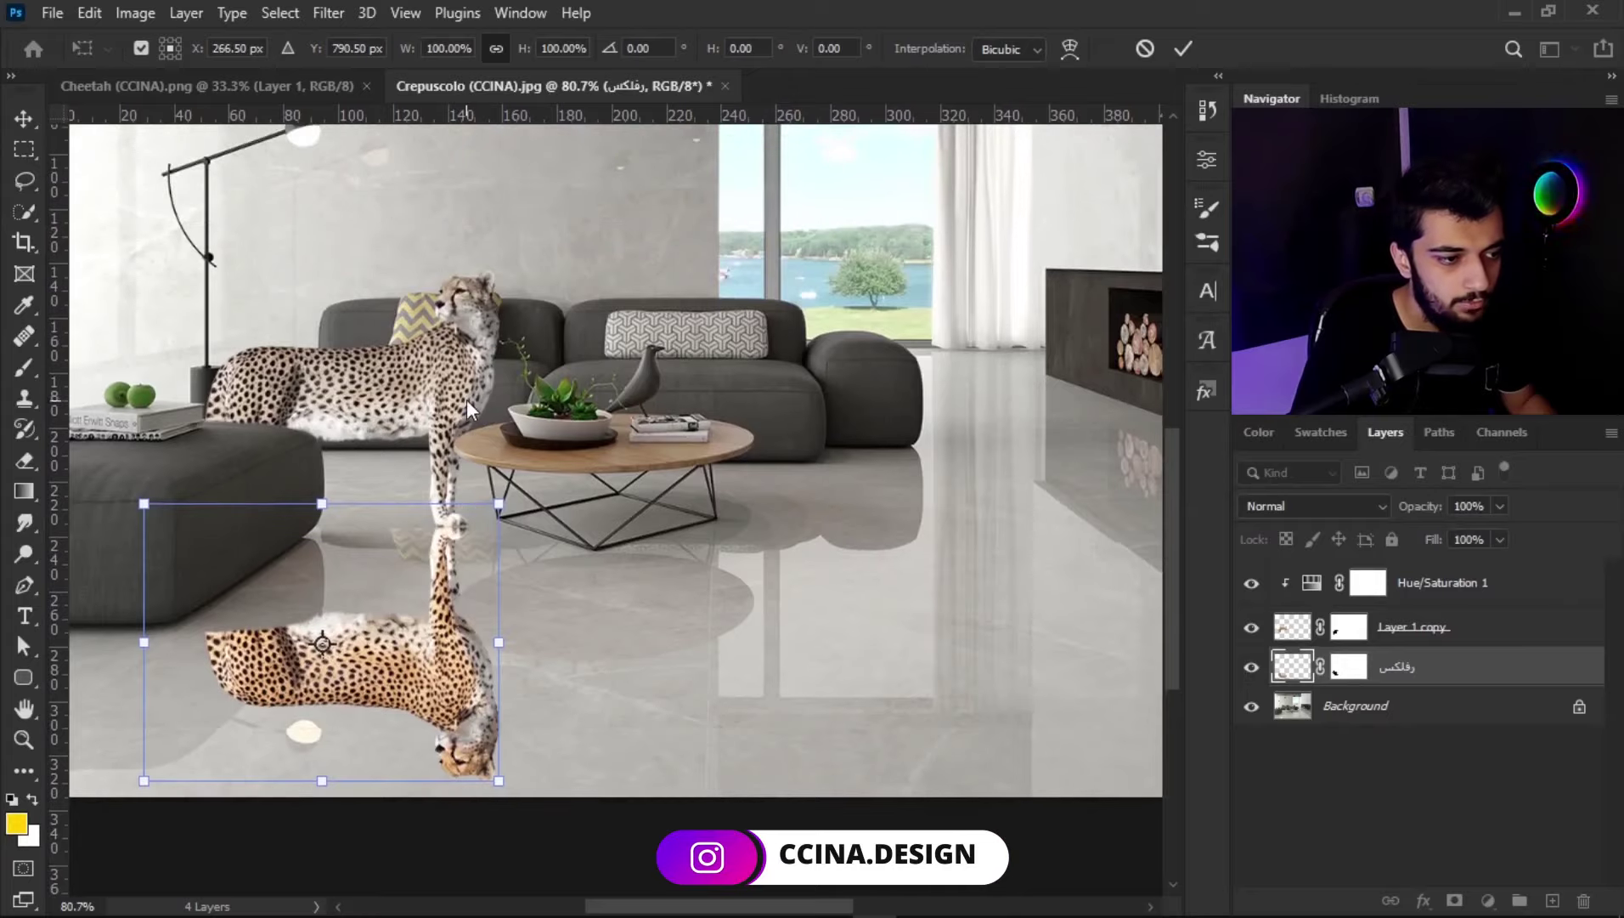
pyautogui.hscroll(4, 467, 398)
pyautogui.hscroll(2, 467, 398)
pyautogui.scroll(-2, 467, 397)
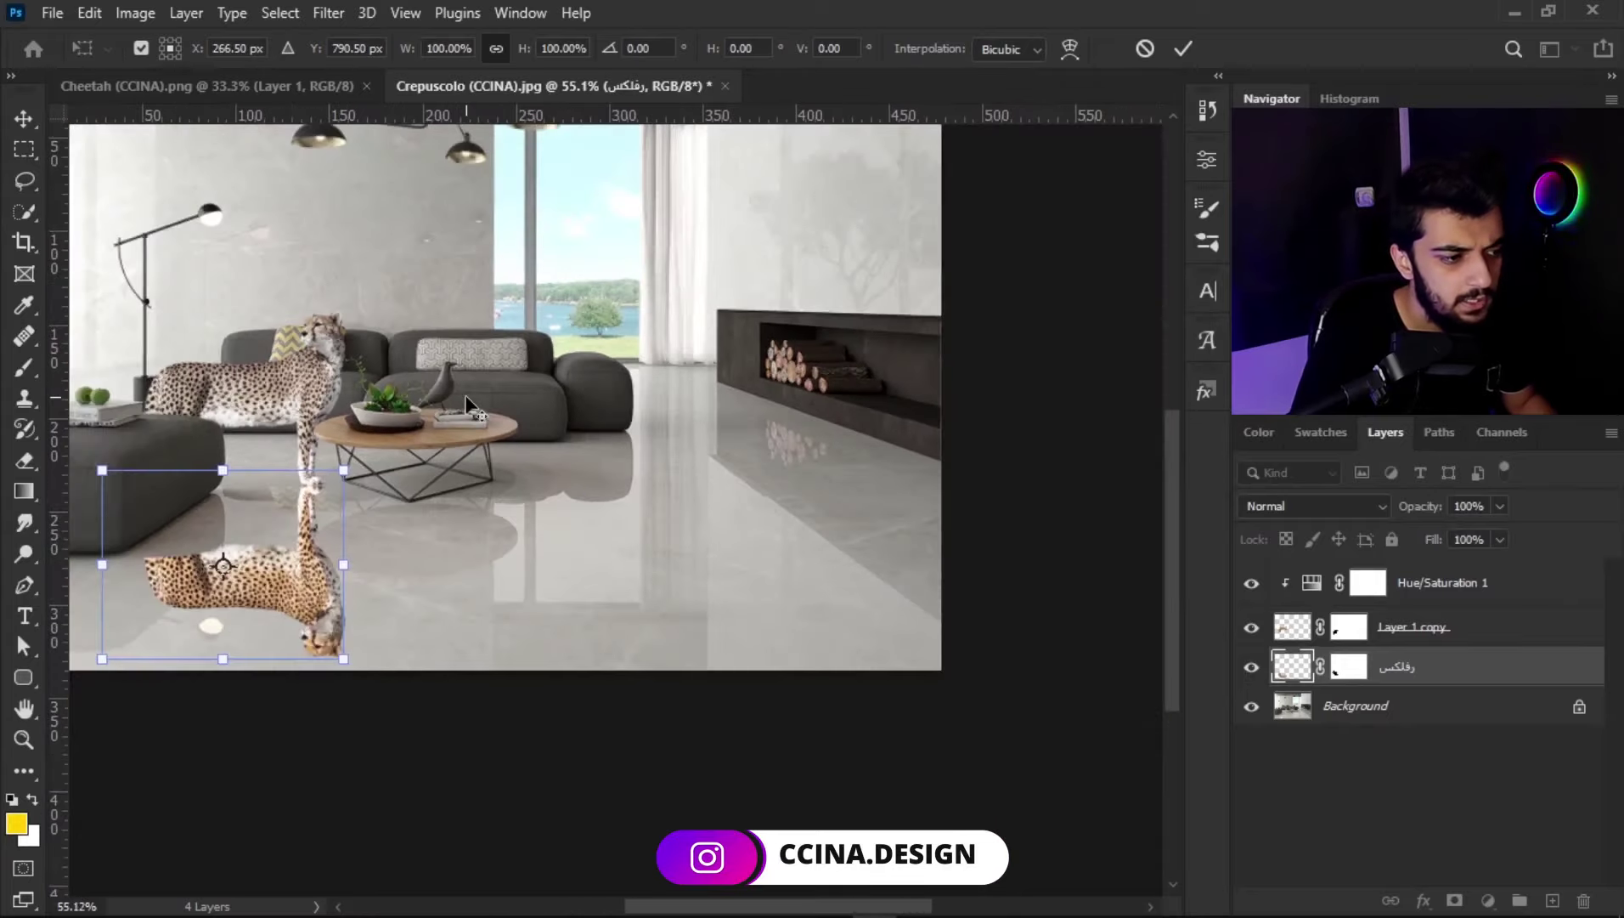
pyautogui.scroll(1, 472, 317)
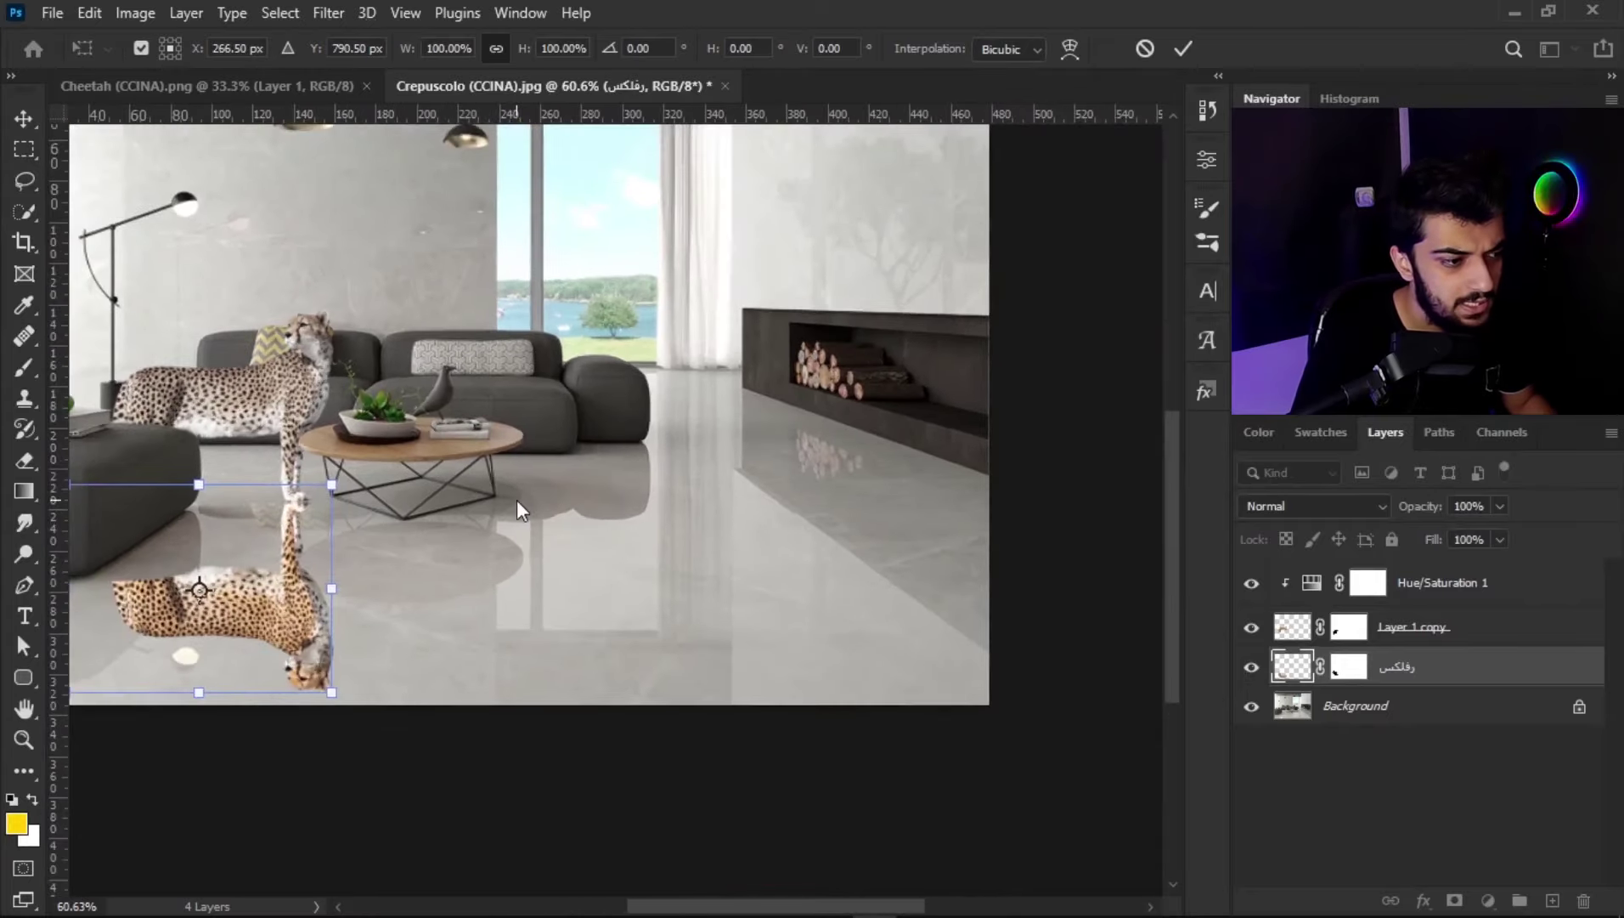
pyautogui.click(1183, 49)
pyautogui.scroll(2, 935, 341)
pyautogui.scroll(2, 677, 348)
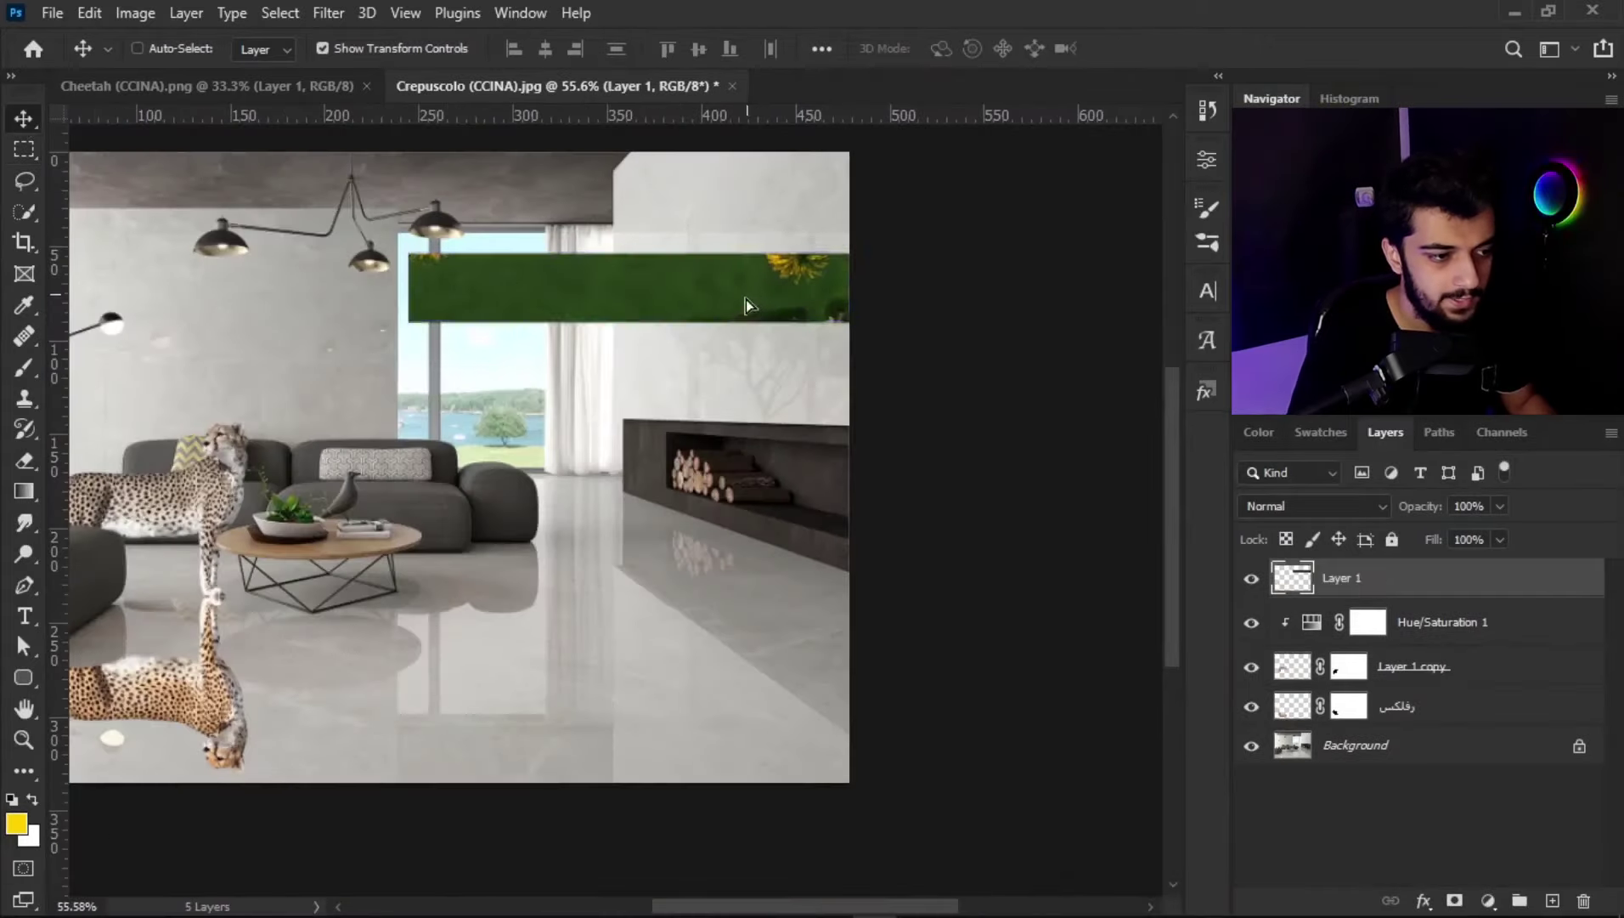
# Step: Reposition the green grassy strip several times across the room
pyautogui.moveTo(746, 299); pyautogui.dragTo(572, 609)
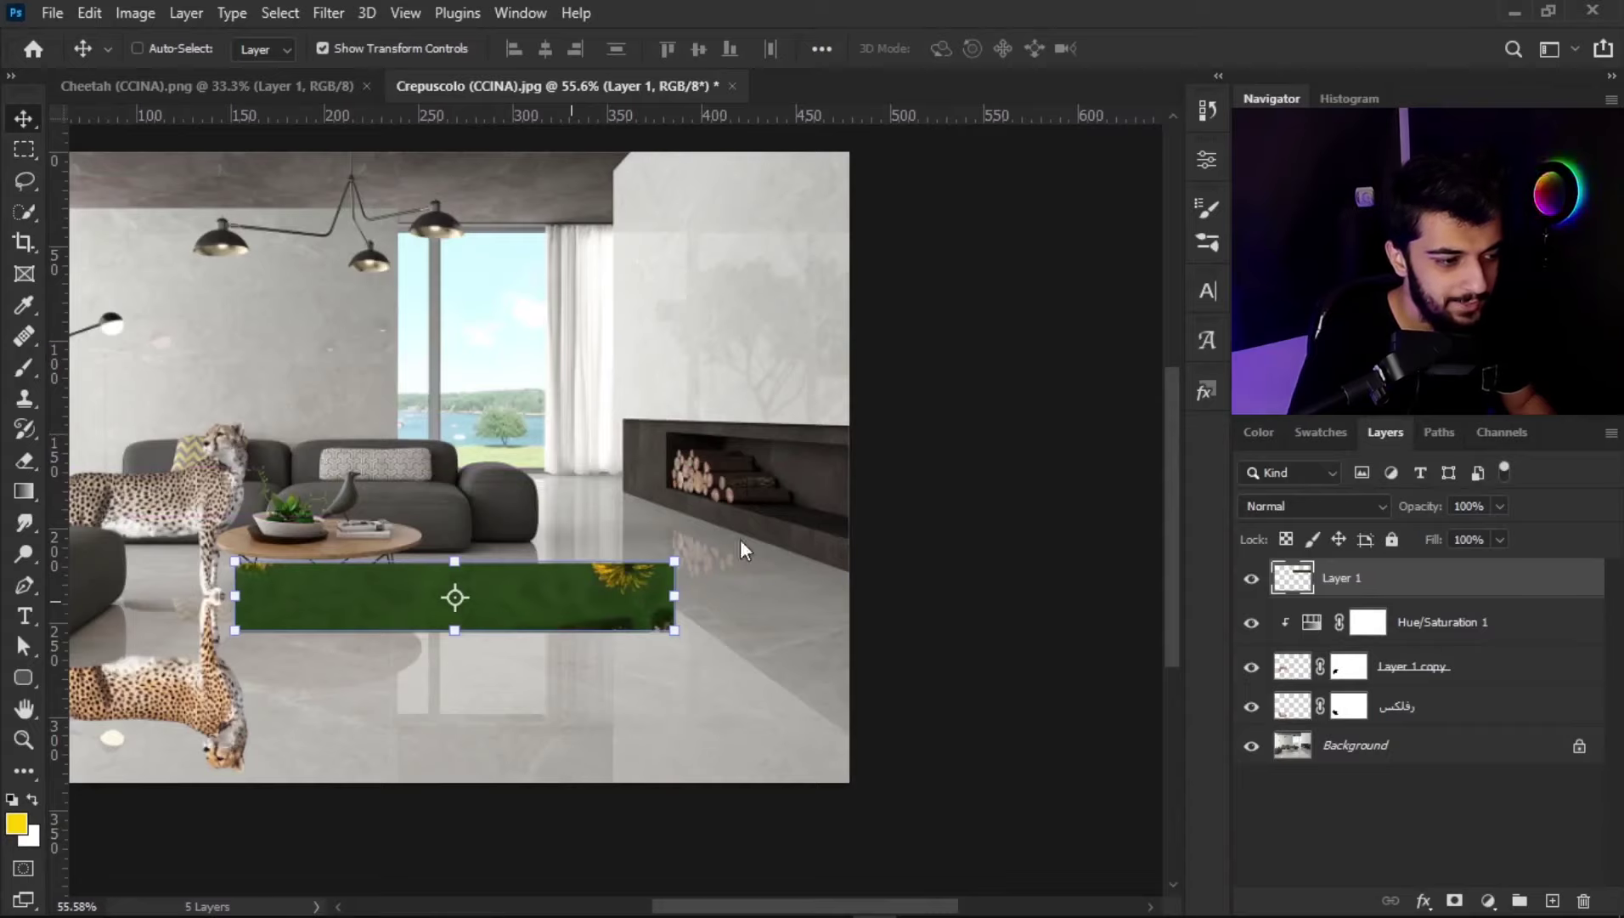
pyautogui.moveTo(520, 586); pyautogui.dragTo(802, 484)
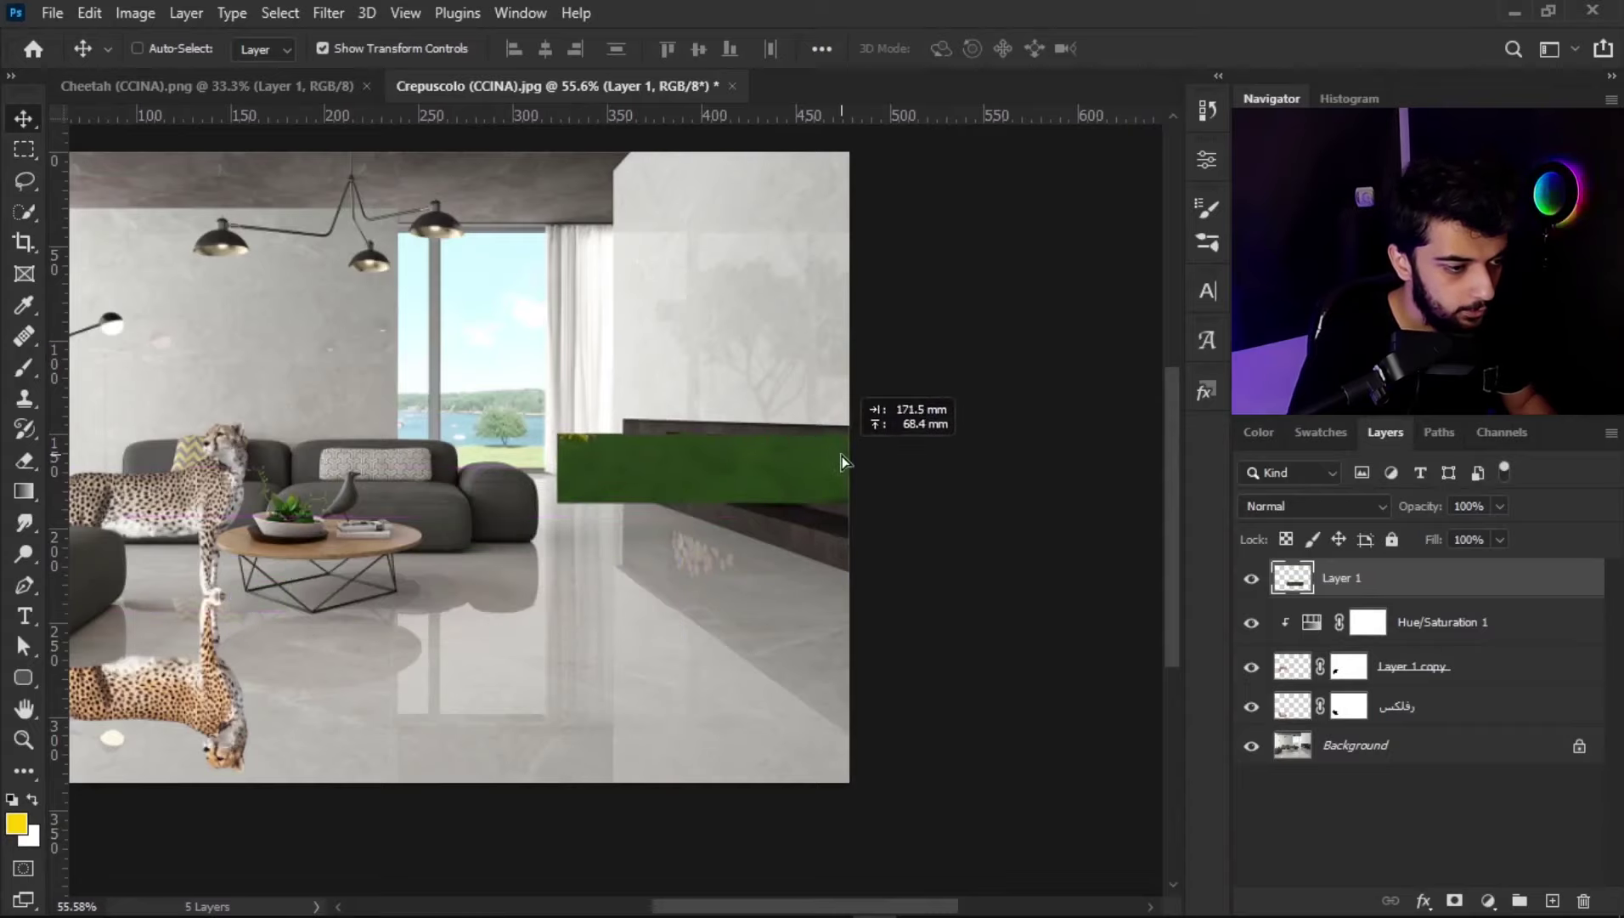
pyautogui.moveTo(802, 484); pyautogui.dragTo(804, 537)
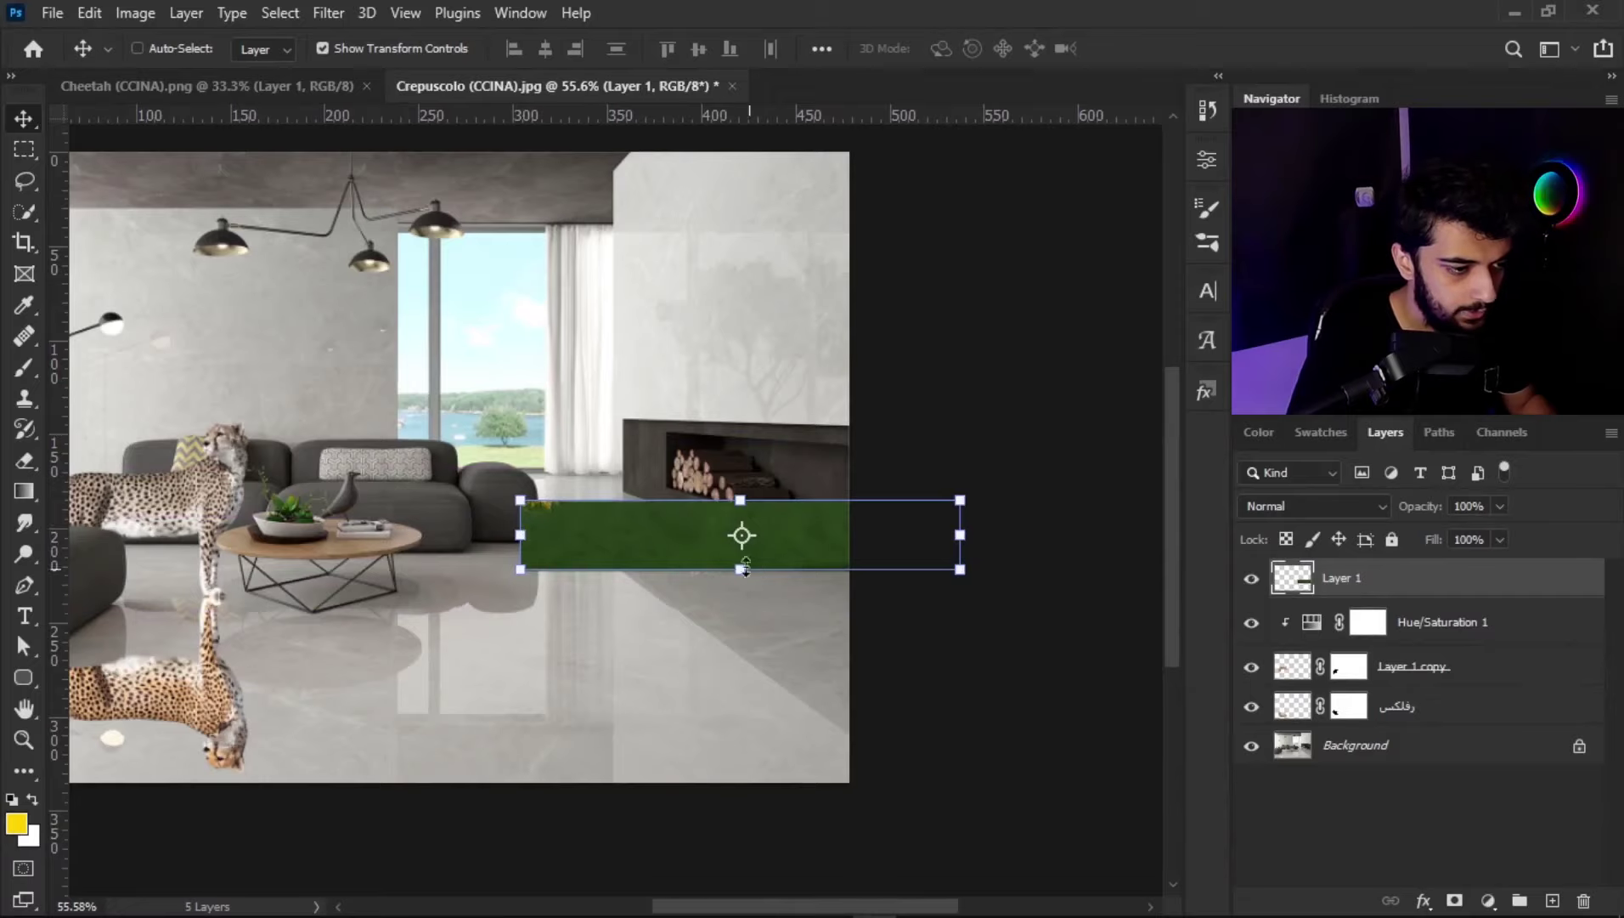
pyautogui.moveTo(648, 541); pyautogui.dragTo(745, 467)
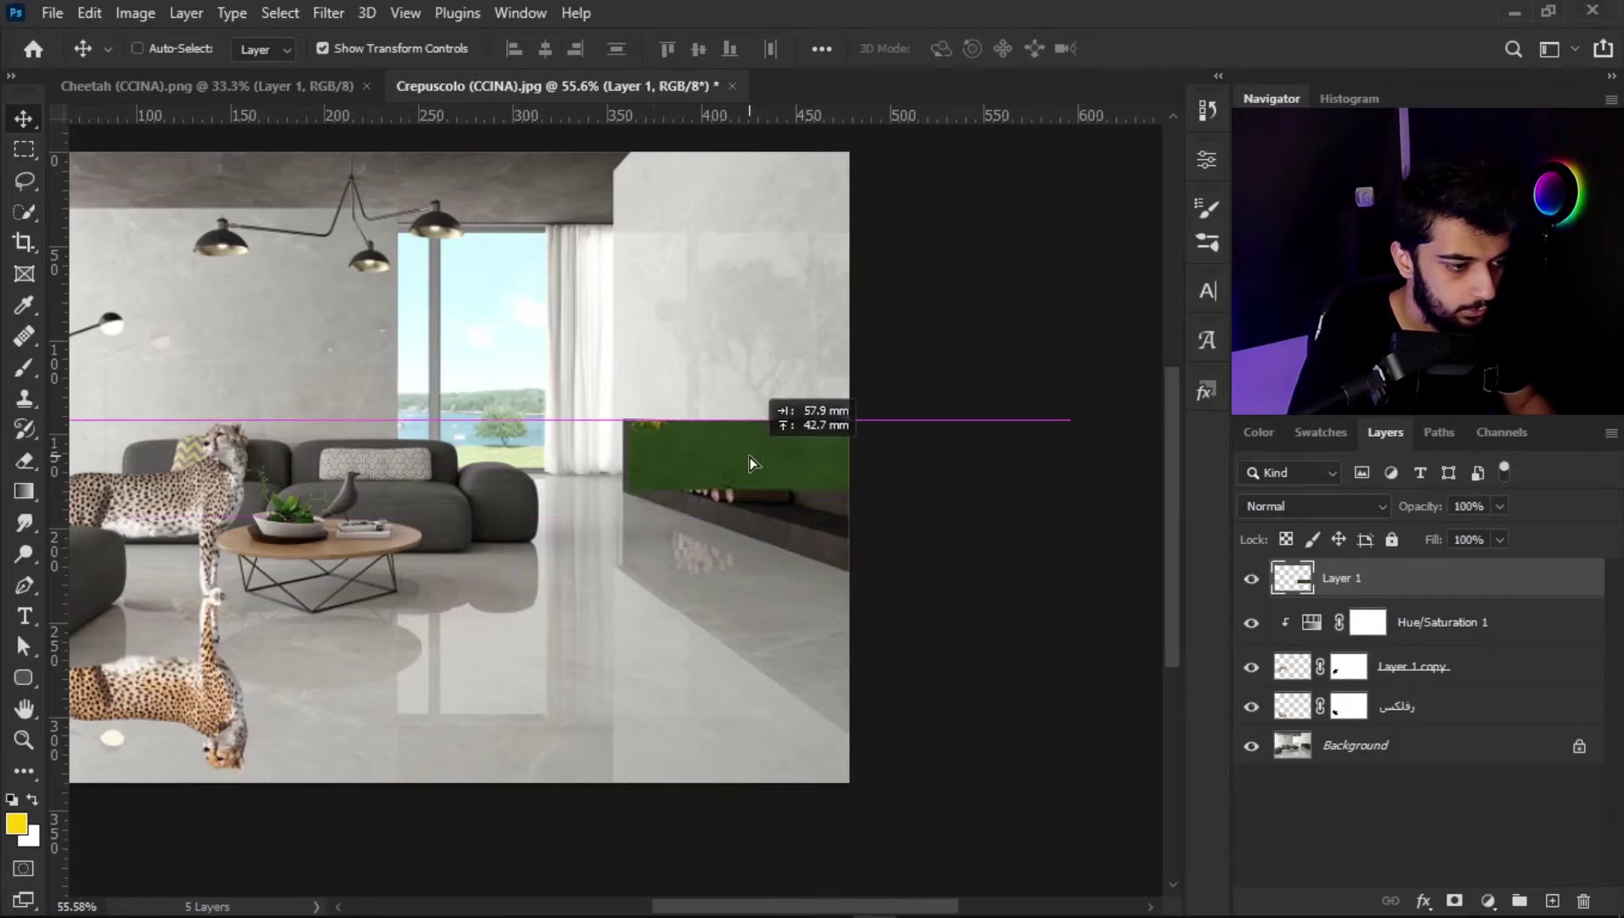
pyautogui.scroll(6, 730, 465)
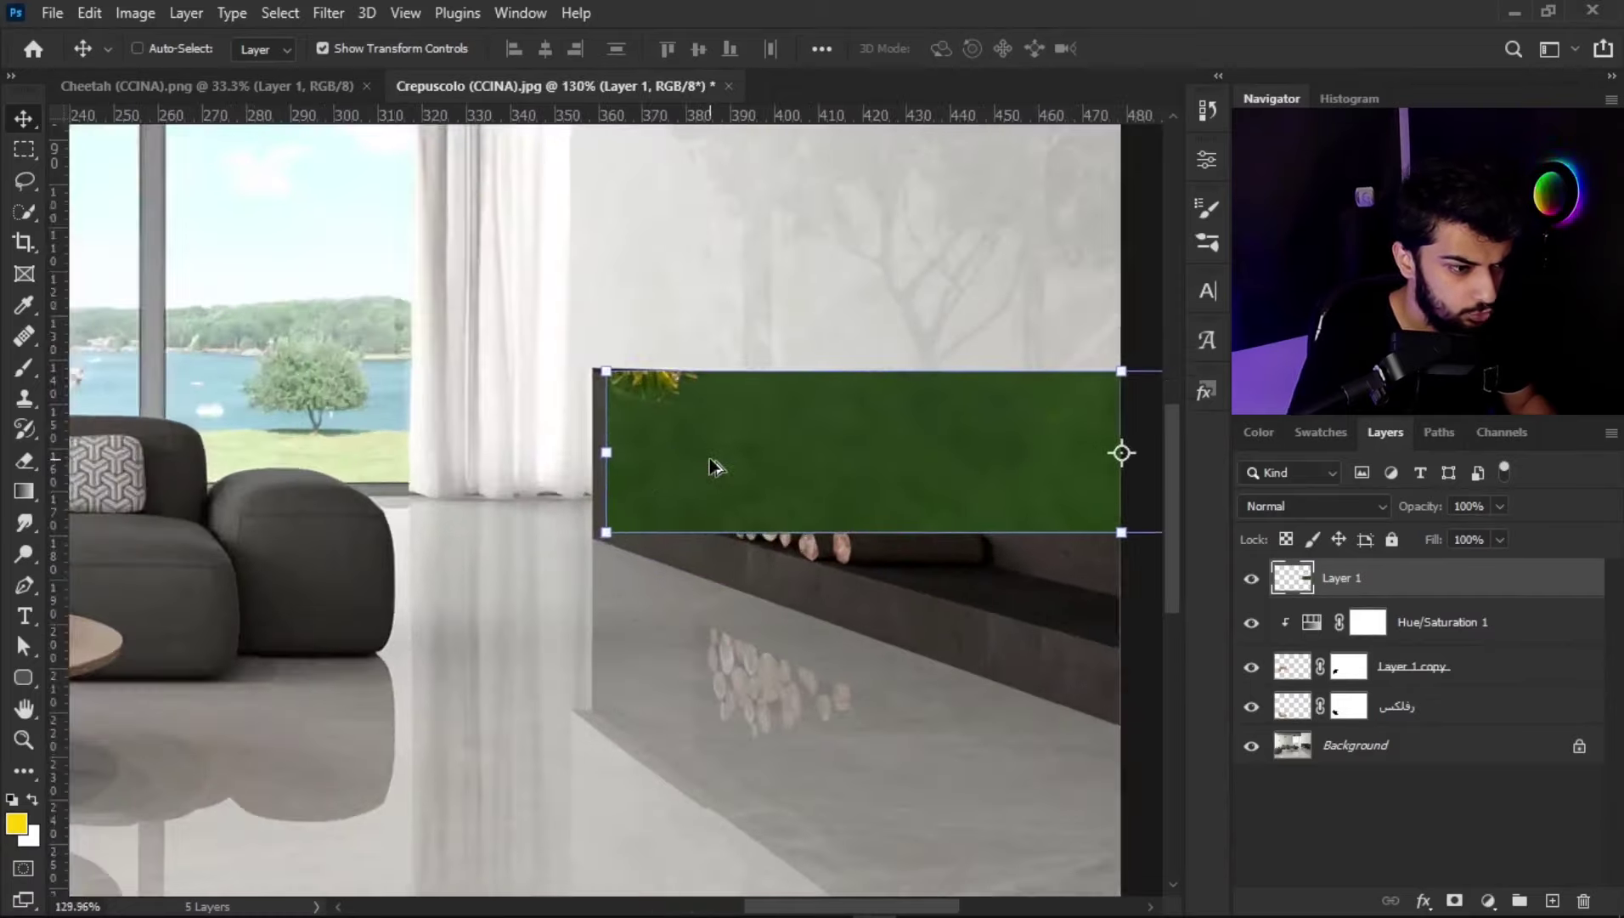
pyautogui.scroll(-4, 768, 535)
pyautogui.scroll(-2, 723, 508)
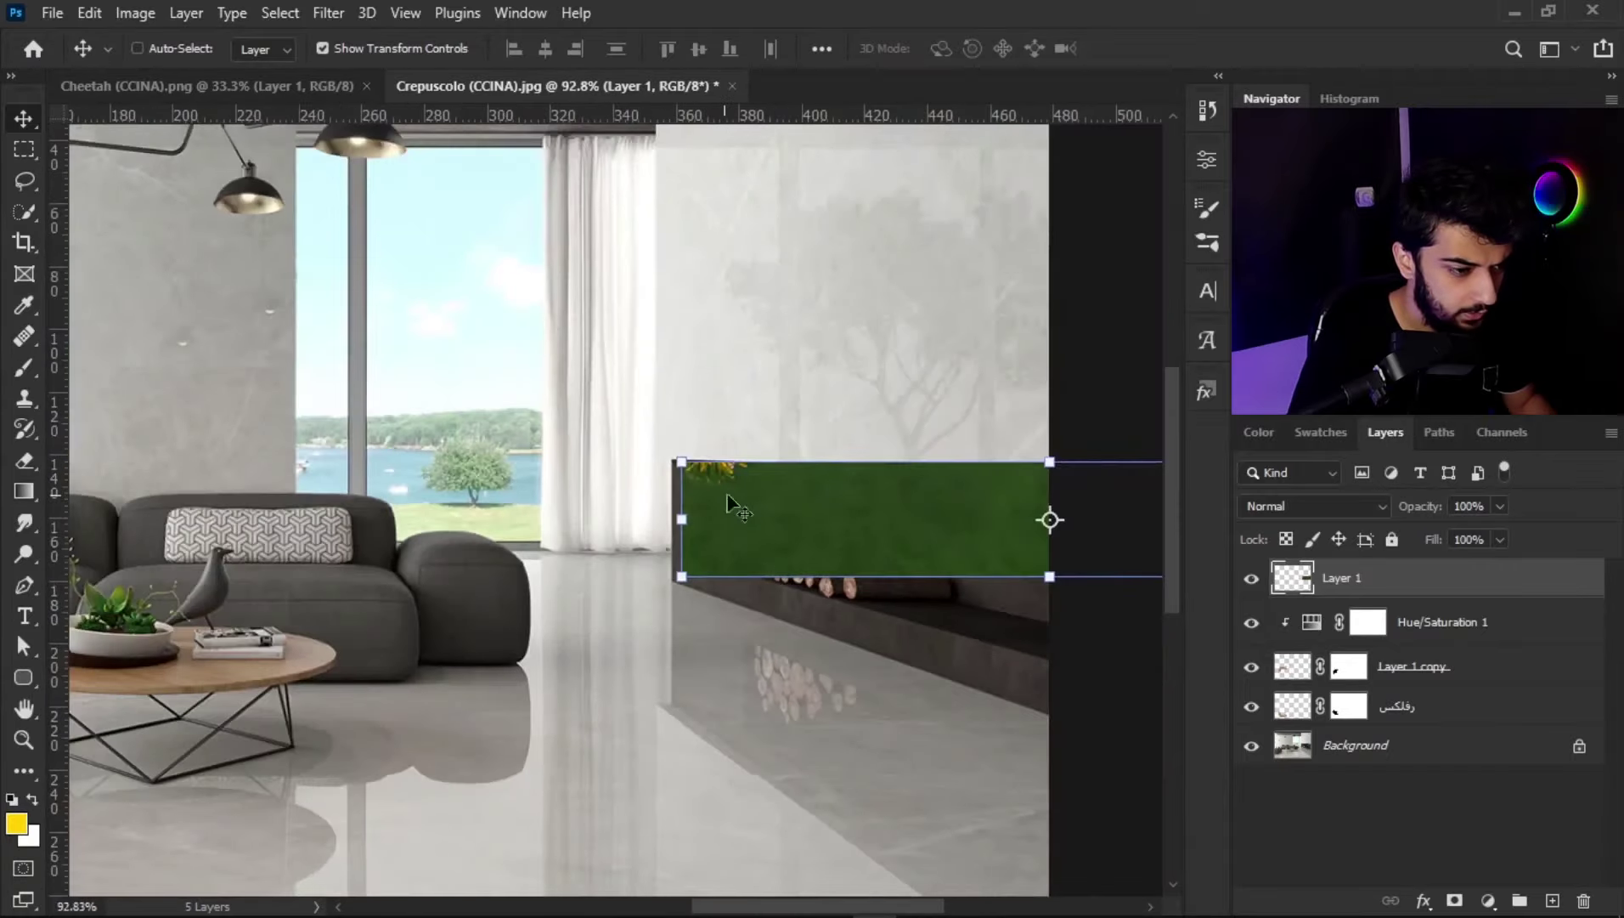
pyautogui.scroll(2, 702, 496)
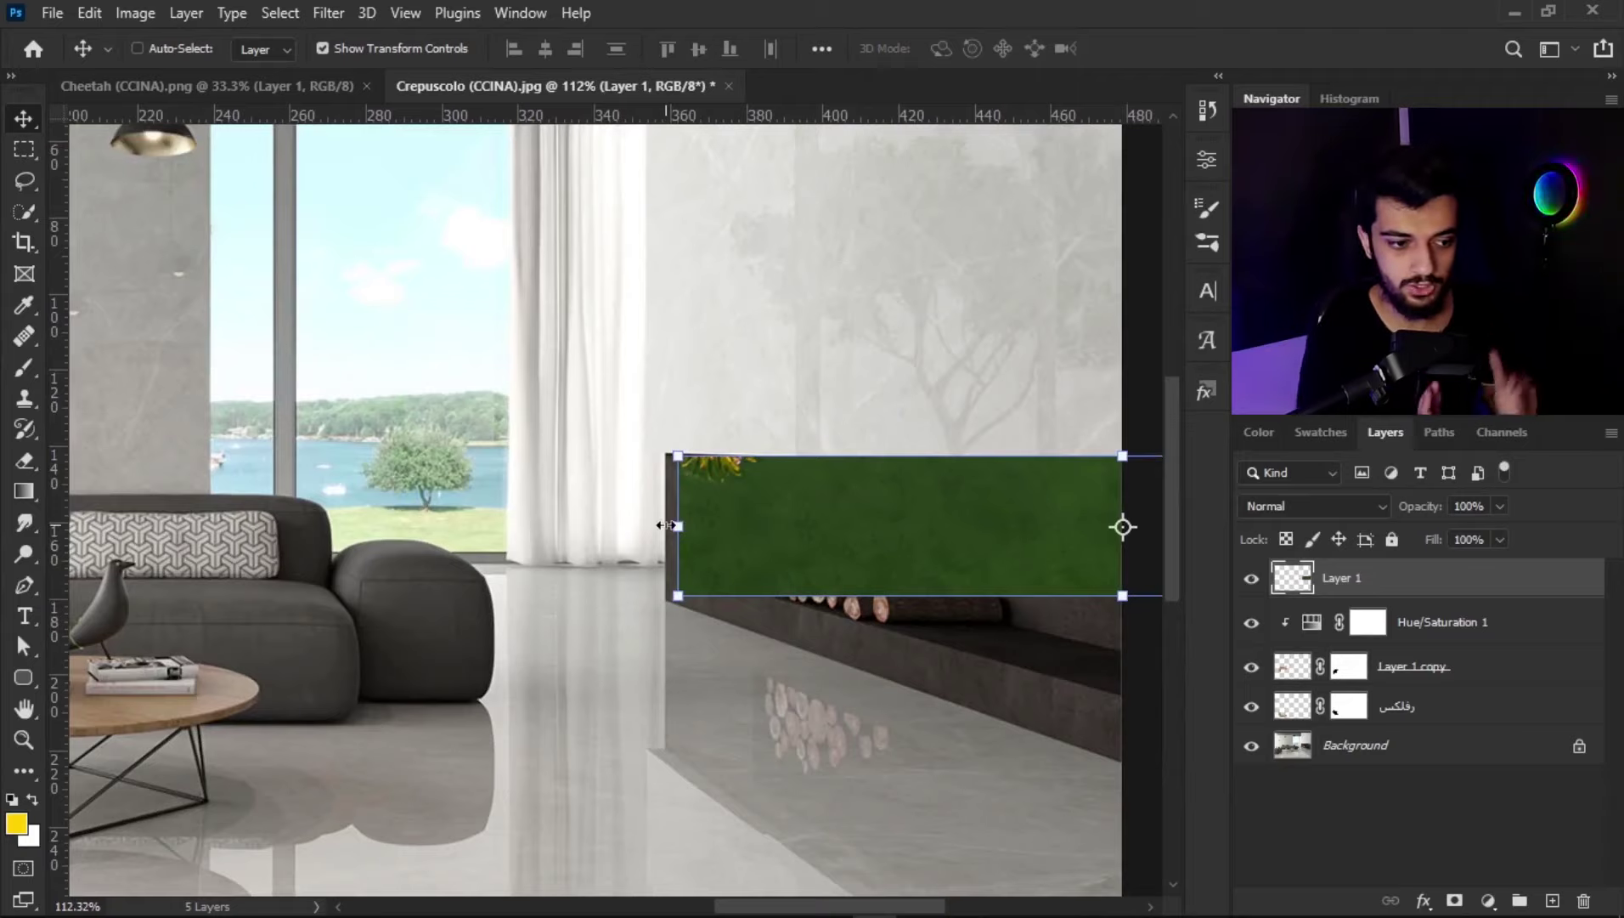
# Step: Select Layer 1, start Free Transform on the green patch, and bring up its reshaping menu
pyautogui.rightClick(768, 493)
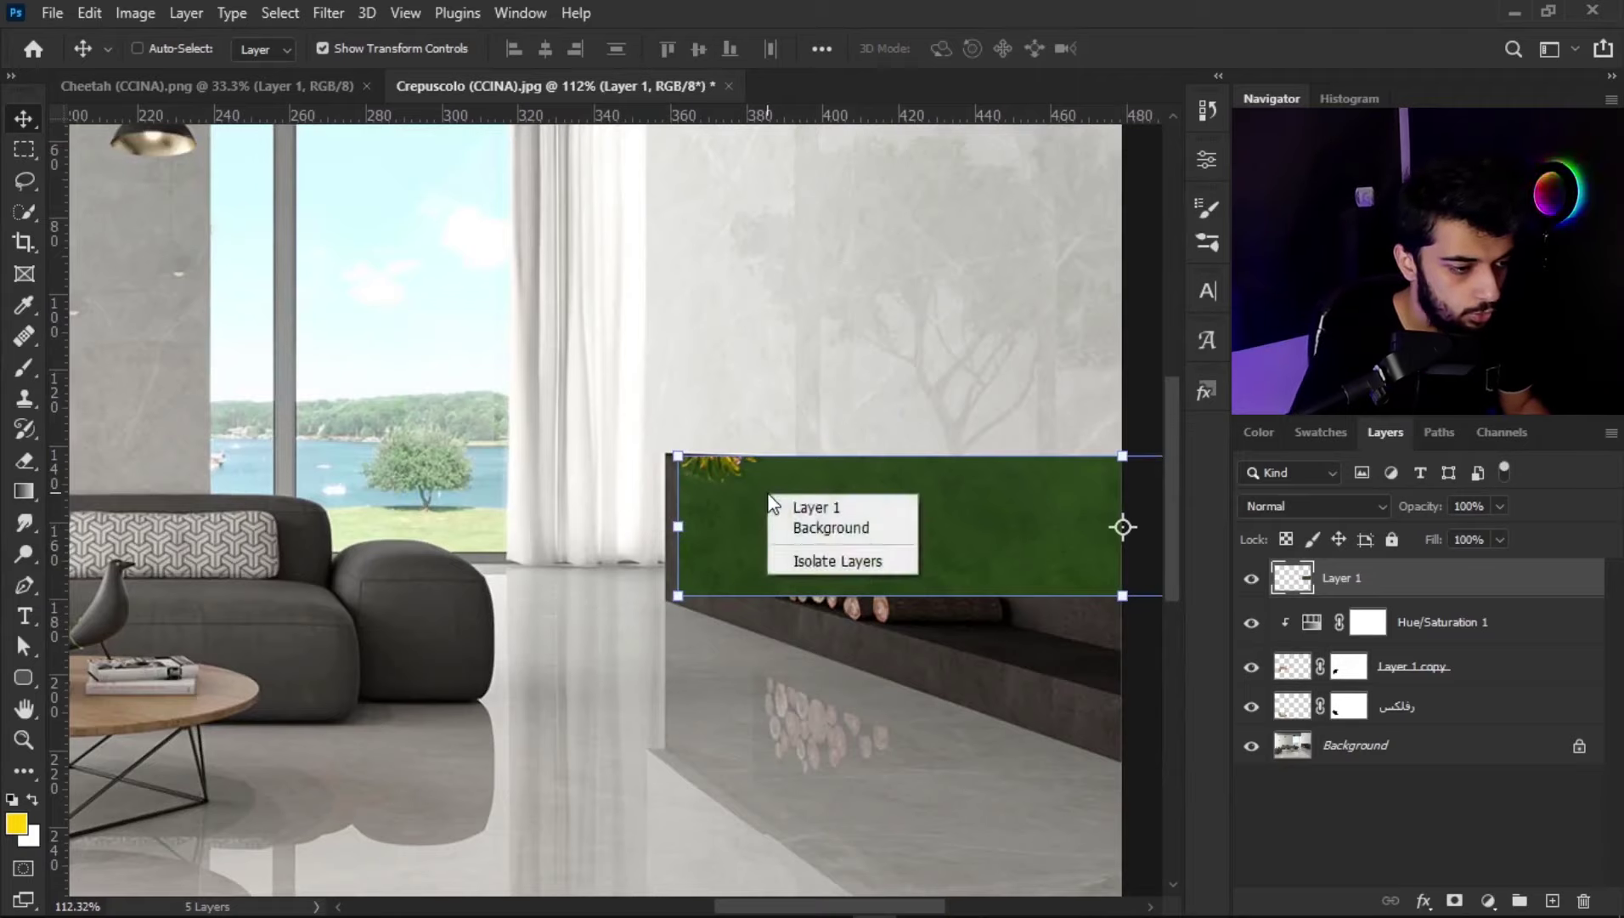
pyautogui.click(718, 490)
pyautogui.press('ctrl')
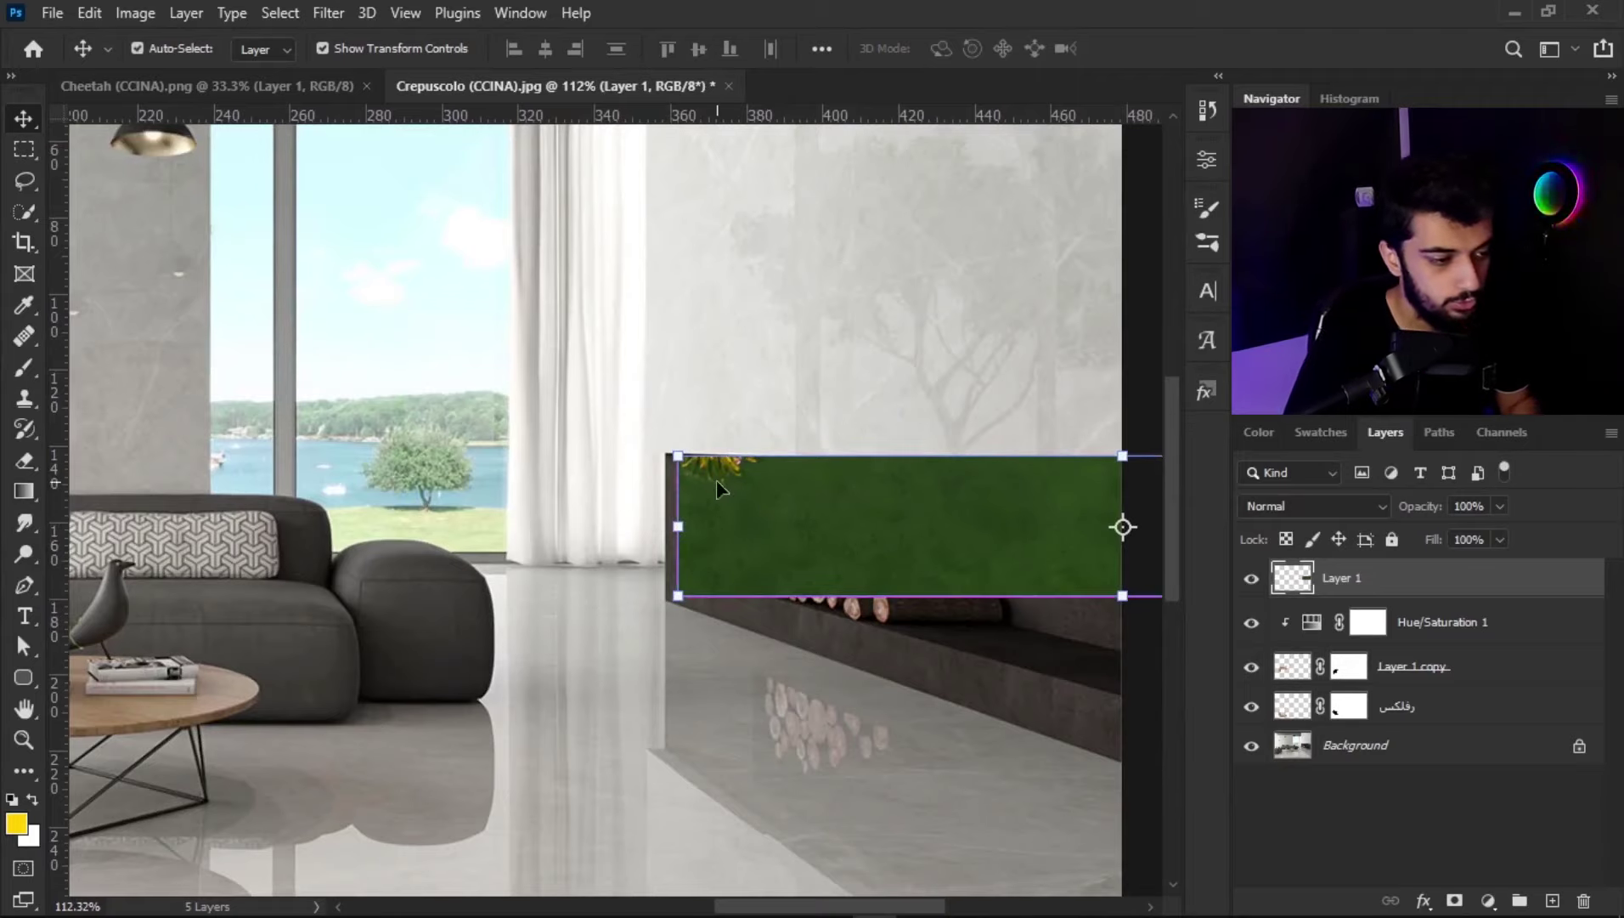
pyautogui.hotkey('ctrl', 't')
pyautogui.rightClick(677, 452)
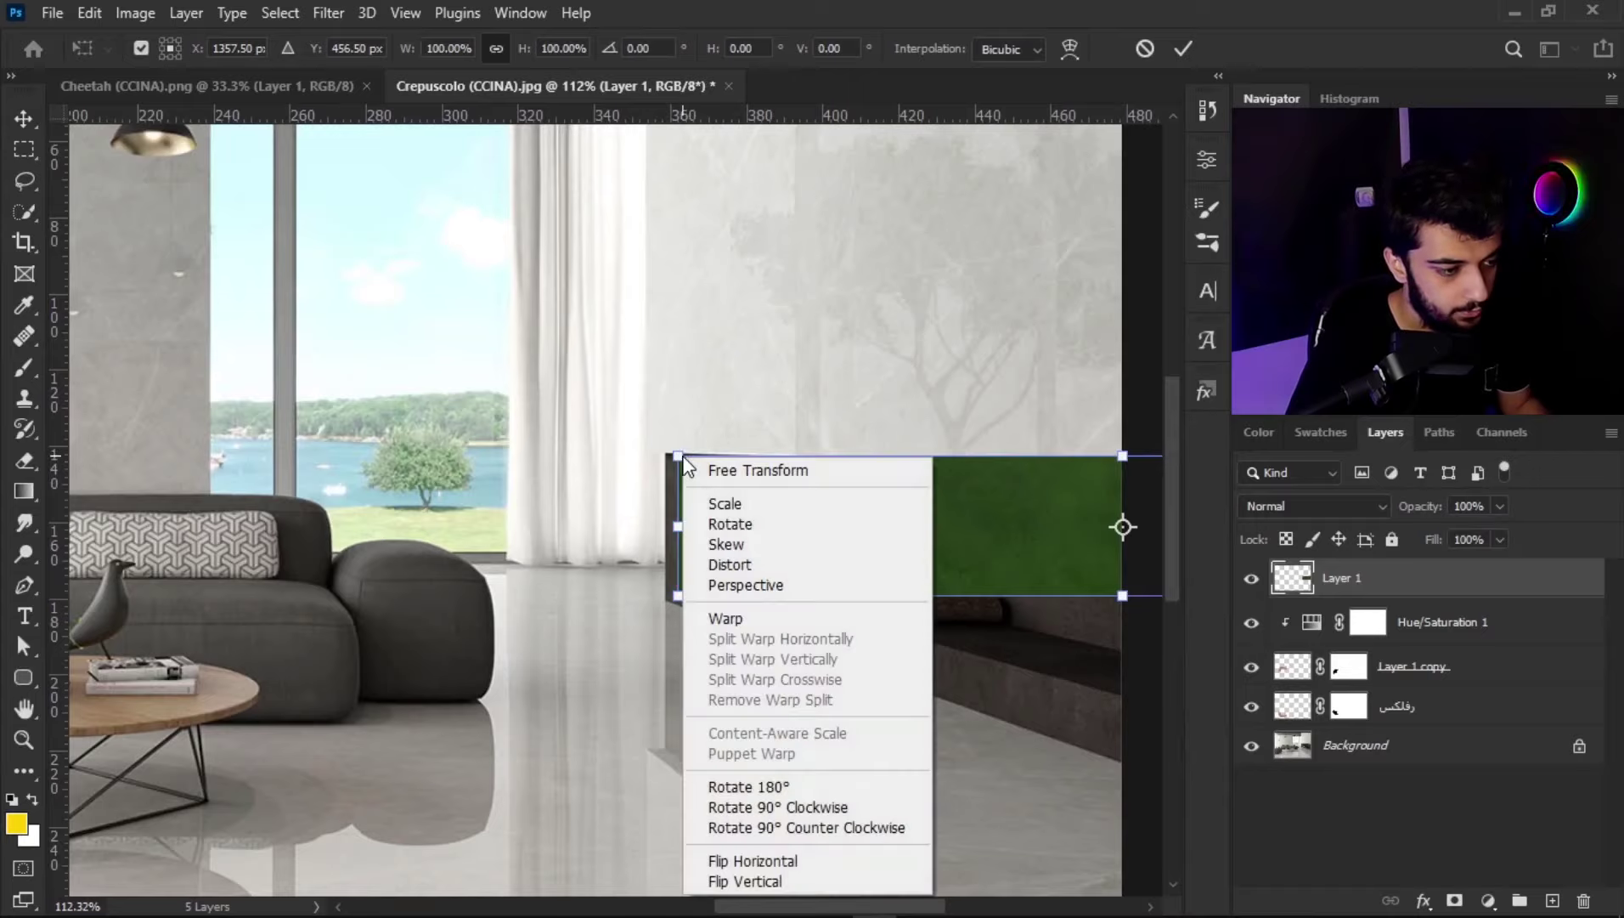
# Step: Skew the green patch's corners so its right end slants down along the niche wall
pyautogui.click(695, 545)
pyautogui.moveTo(678, 457); pyautogui.dragTo(671, 455)
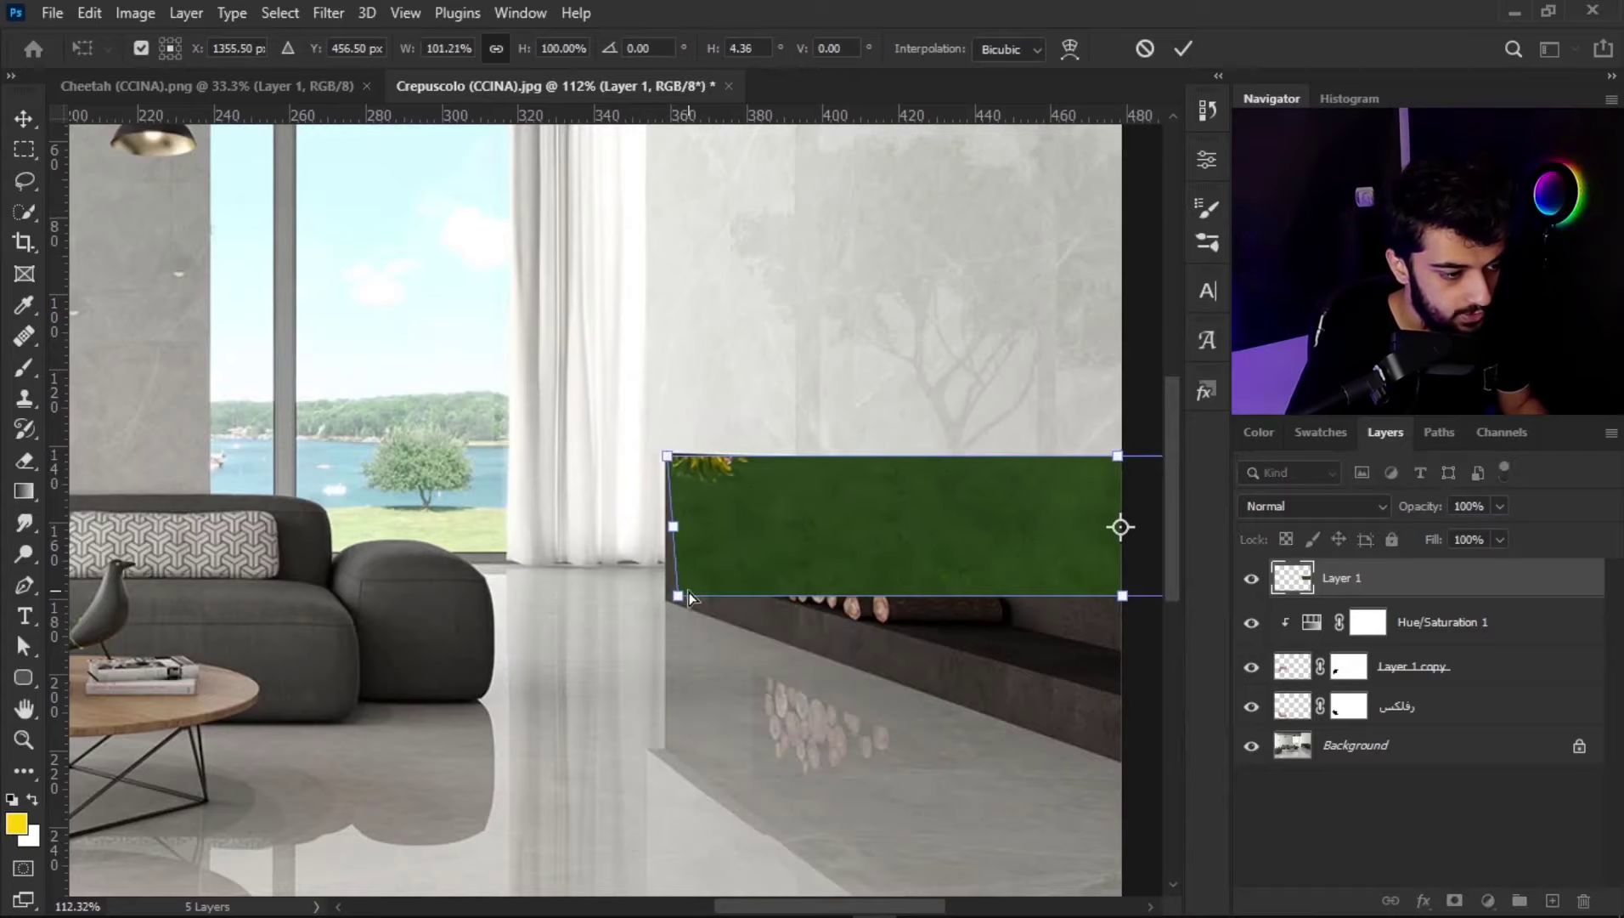
pyautogui.moveTo(678, 602); pyautogui.dragTo(668, 601)
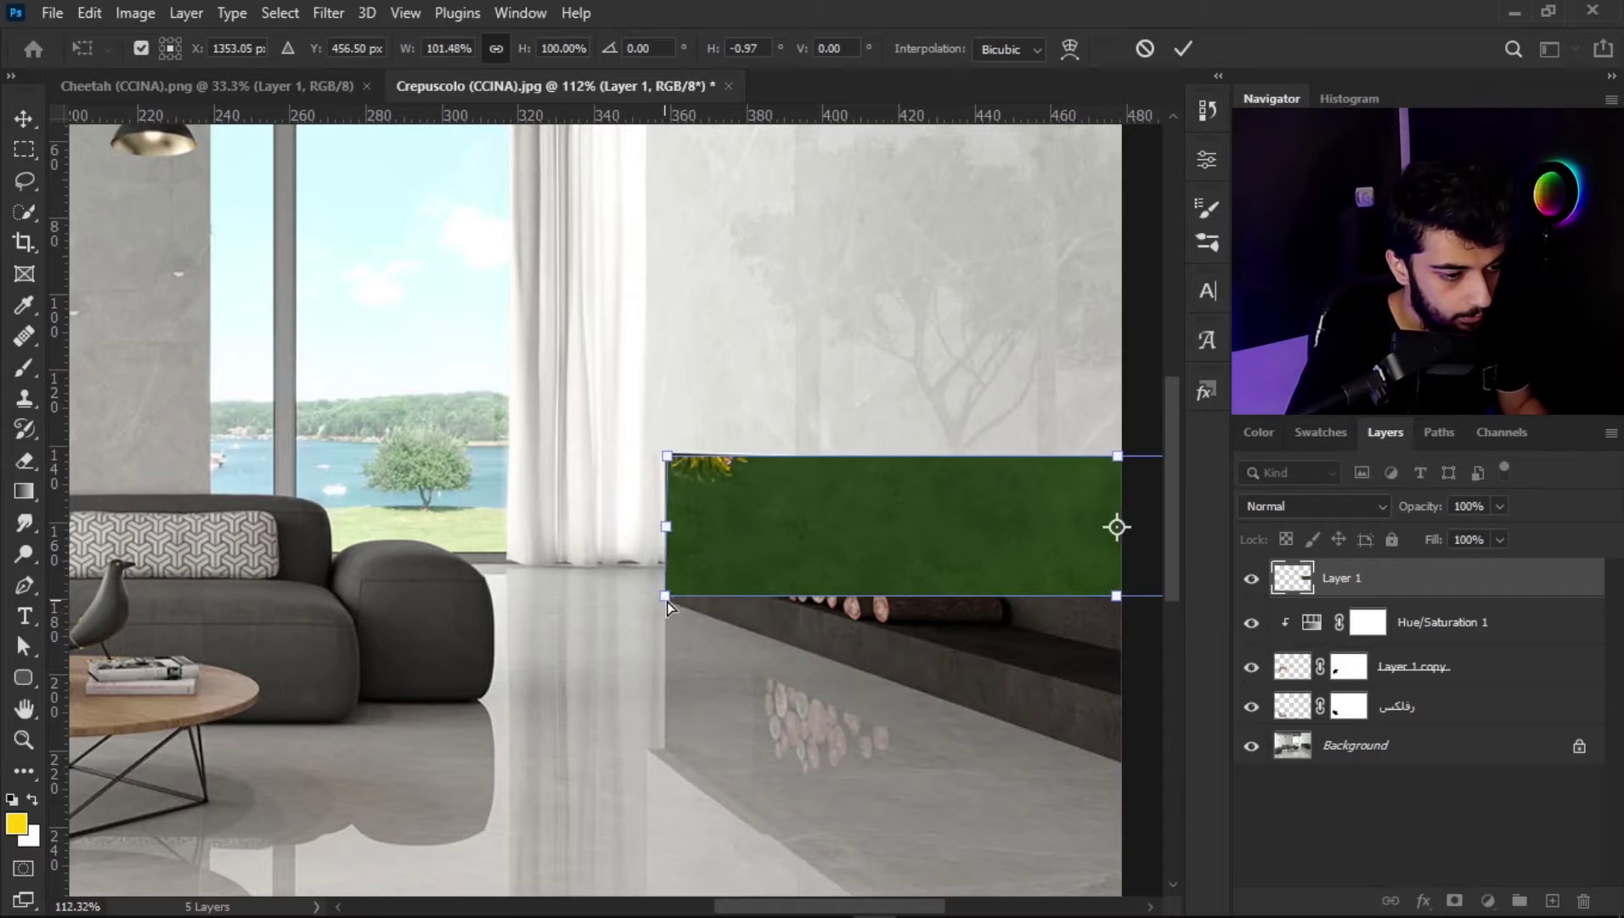
pyautogui.scroll(-2, 745, 588)
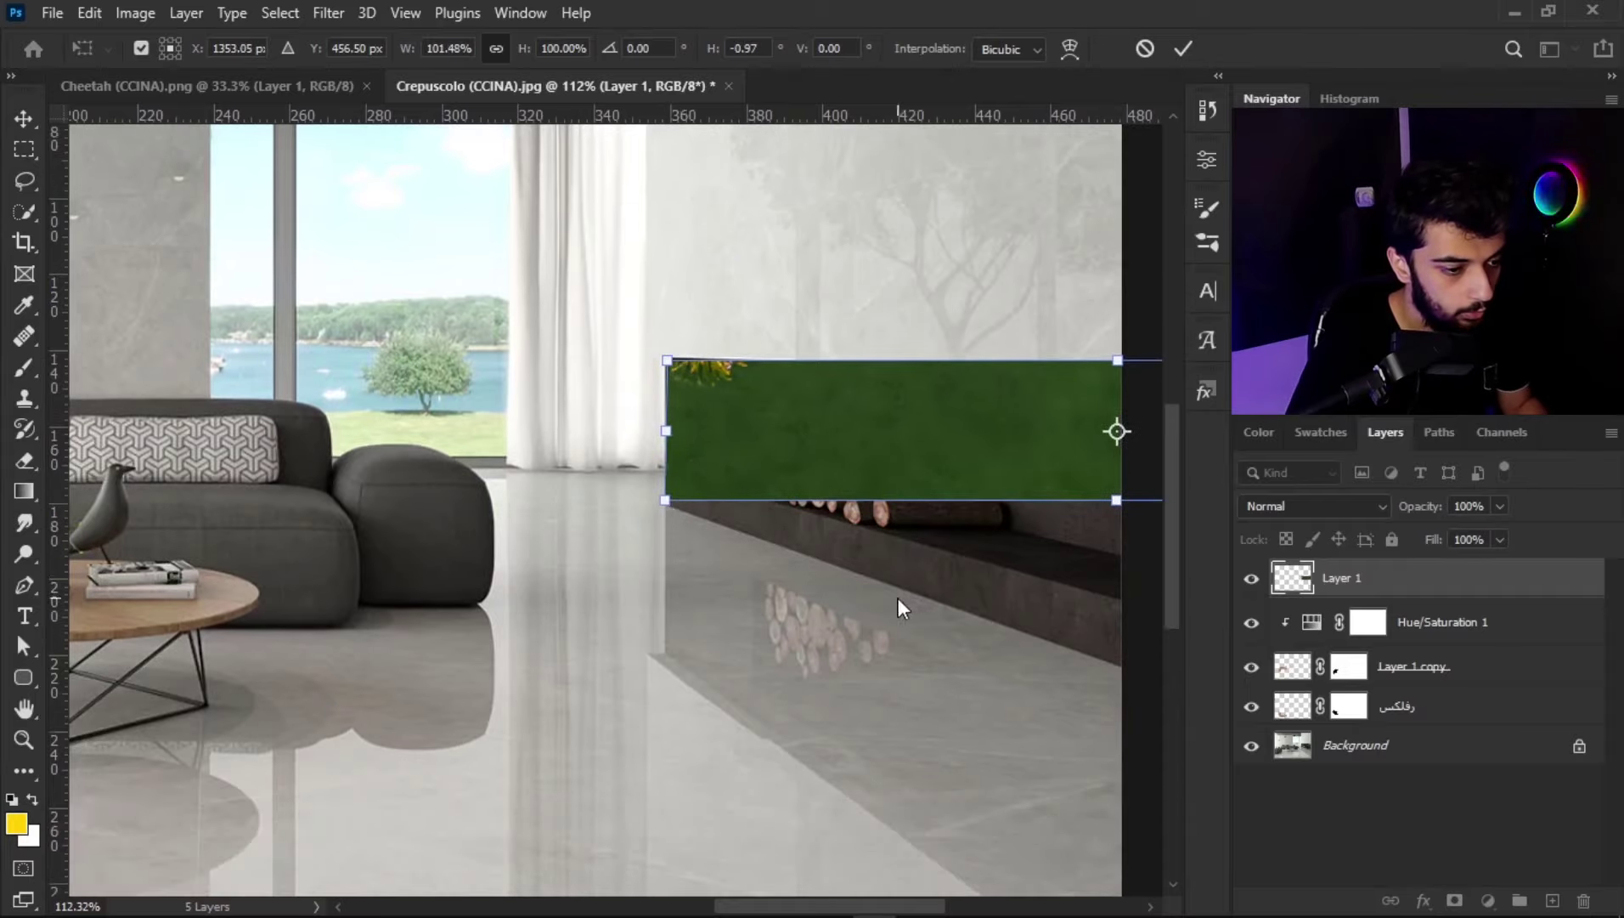
pyautogui.moveTo(972, 574)
pyautogui.mouseDown()
pyautogui.moveTo(700, 612)
pyautogui.moveTo(638, 547)
pyautogui.mouseUp()
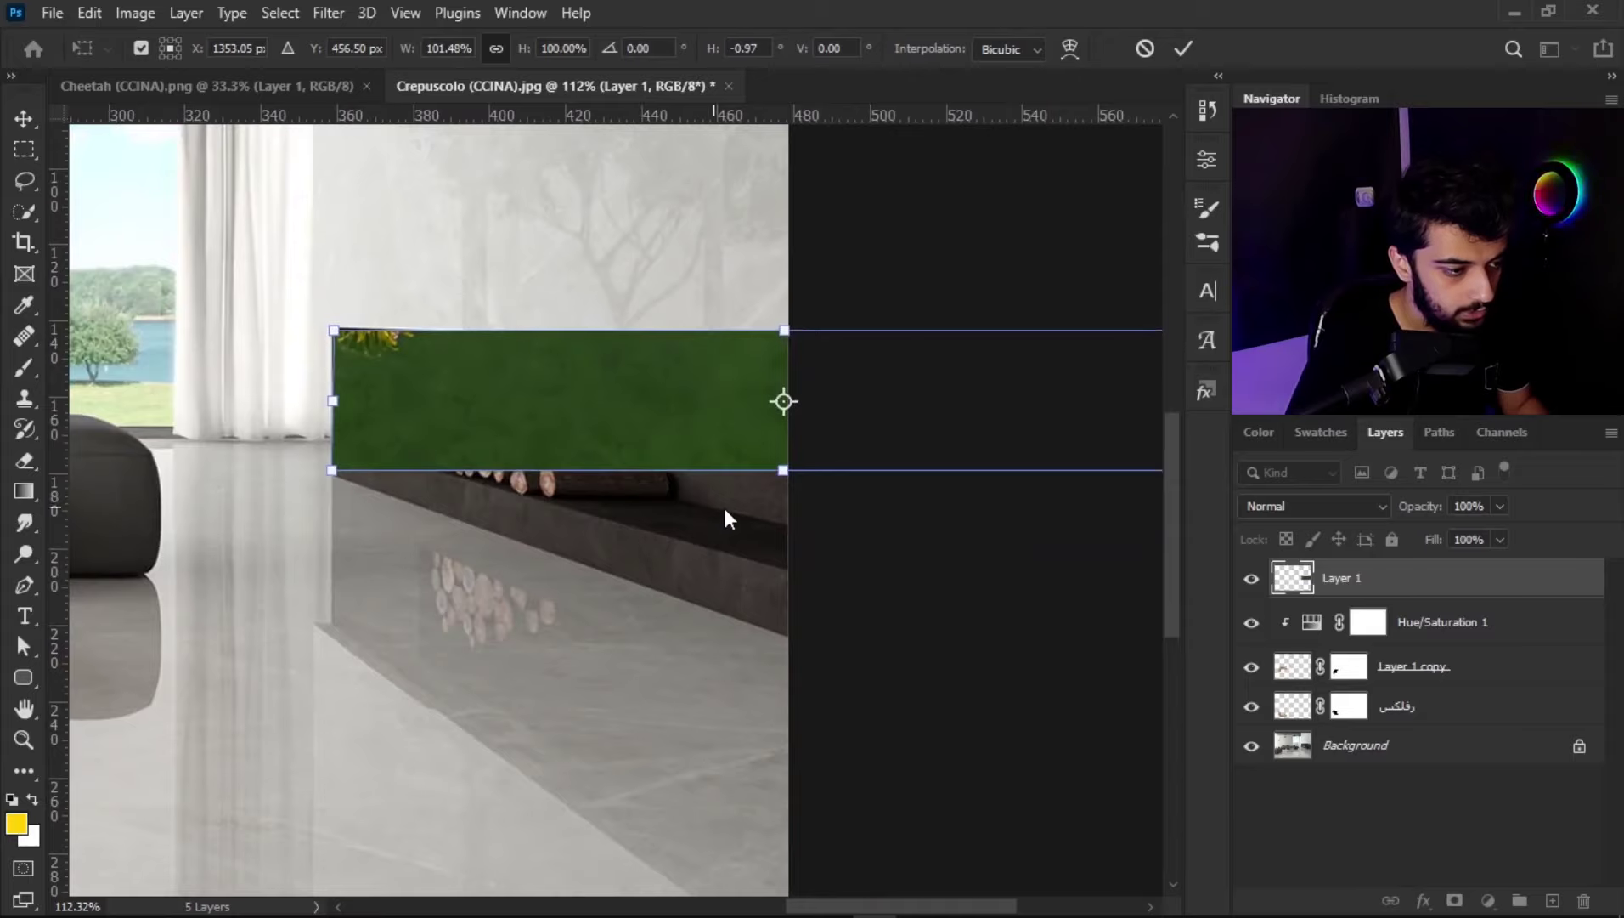
pyautogui.keyDown('alt'); pyautogui.scroll(-5, 724, 508); pyautogui.keyUp('alt')
pyautogui.moveTo(1008, 477); pyautogui.dragTo(1013, 670)
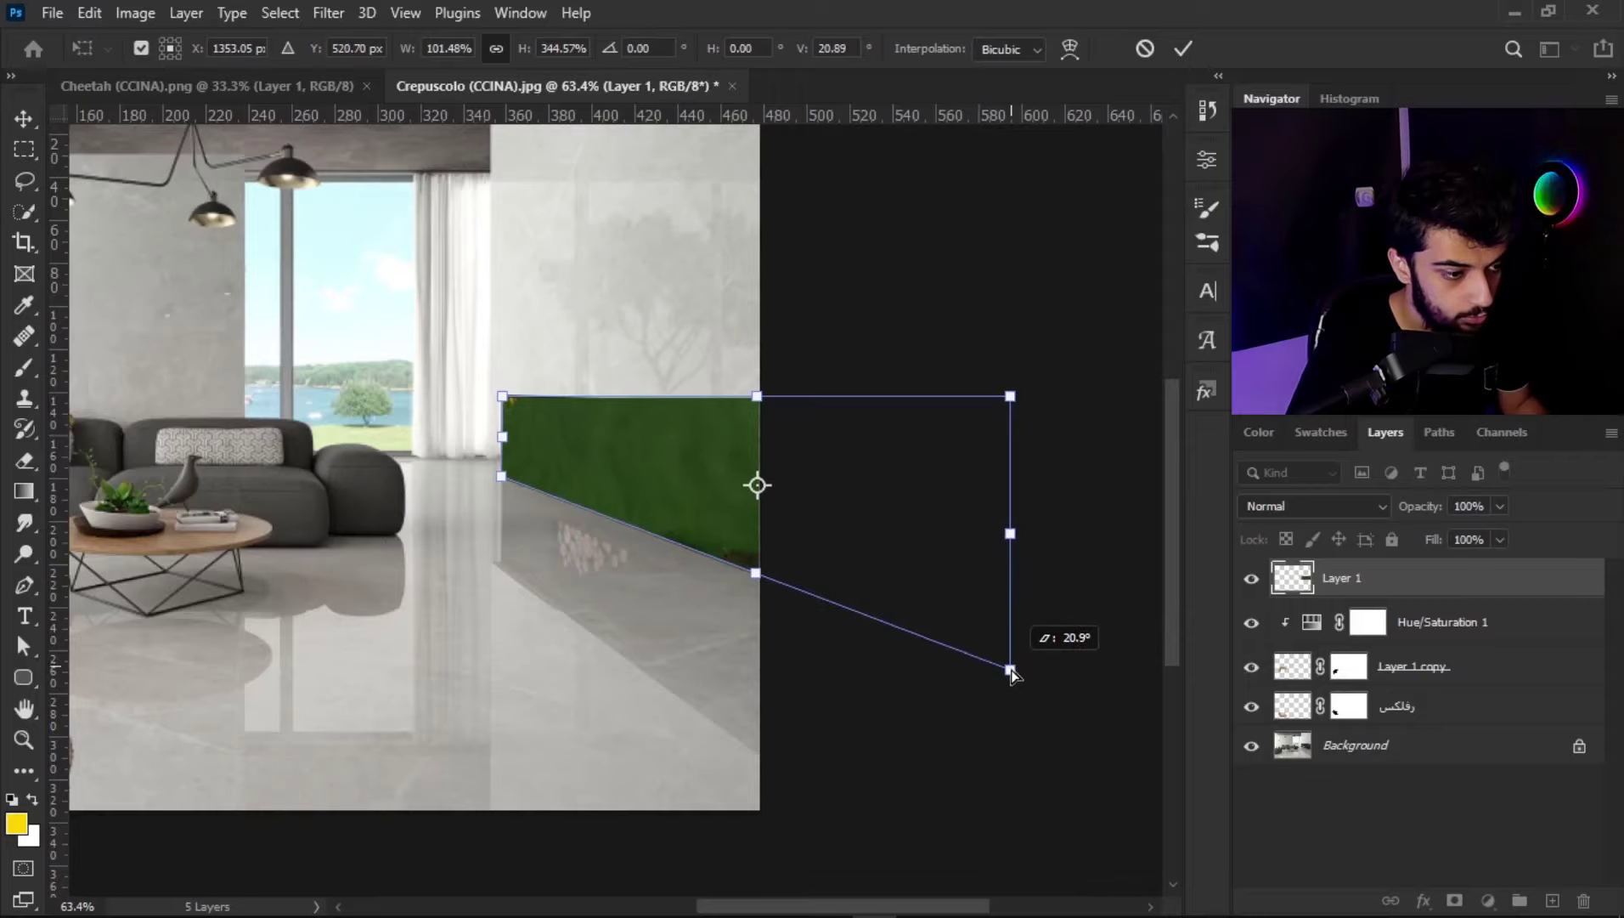
pyautogui.moveTo(1011, 395); pyautogui.dragTo(1003, 410)
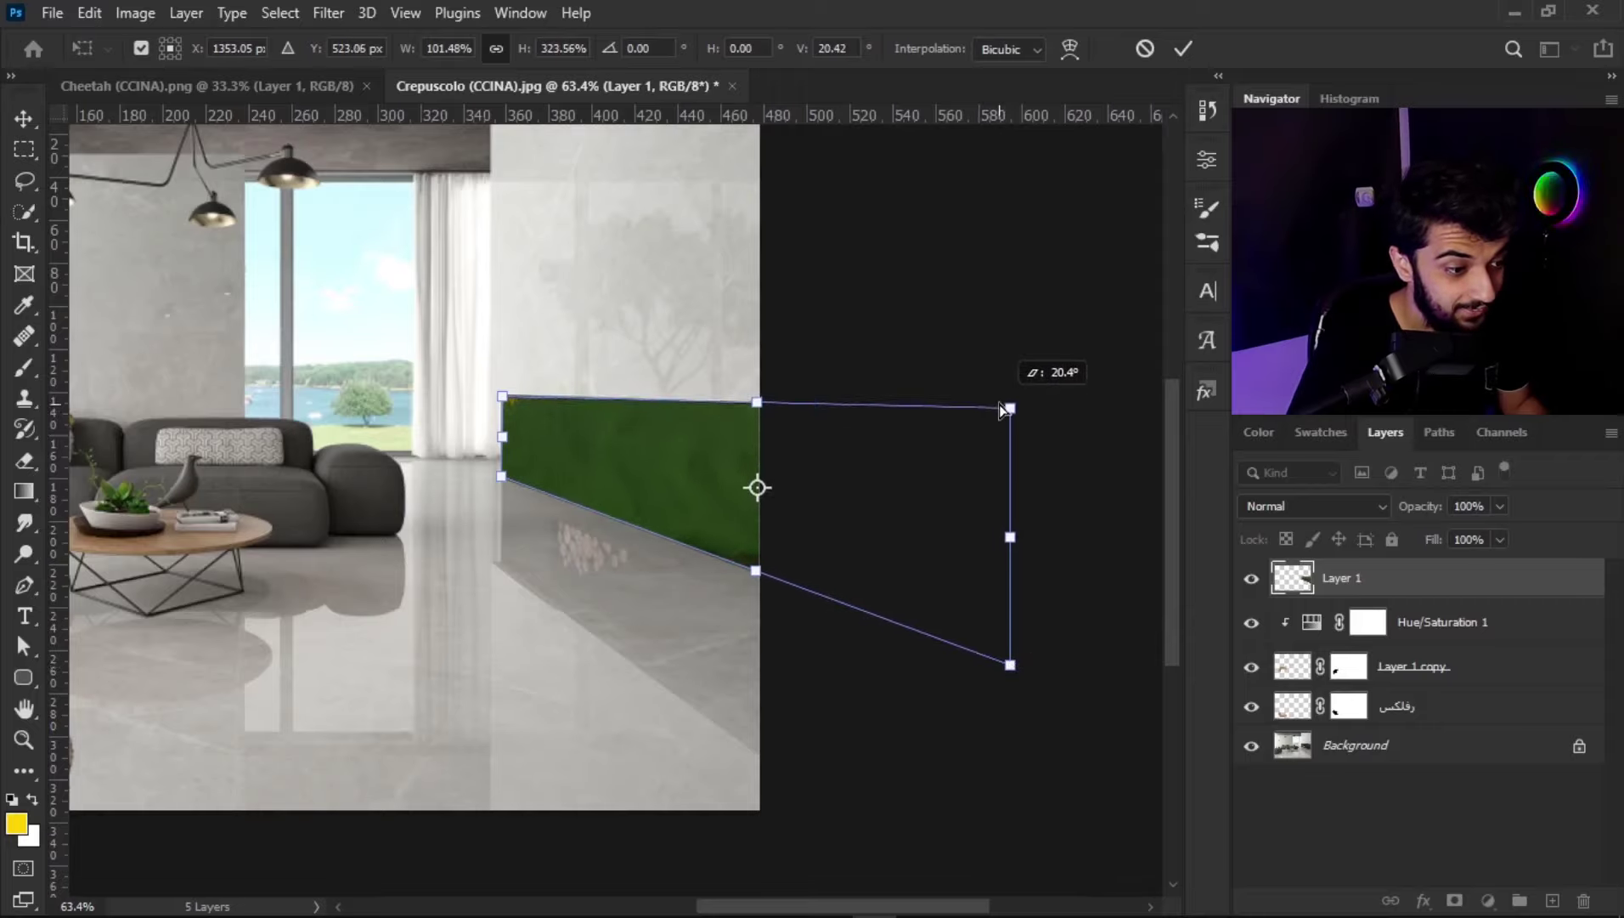
pyautogui.scroll(2, 501, 406)
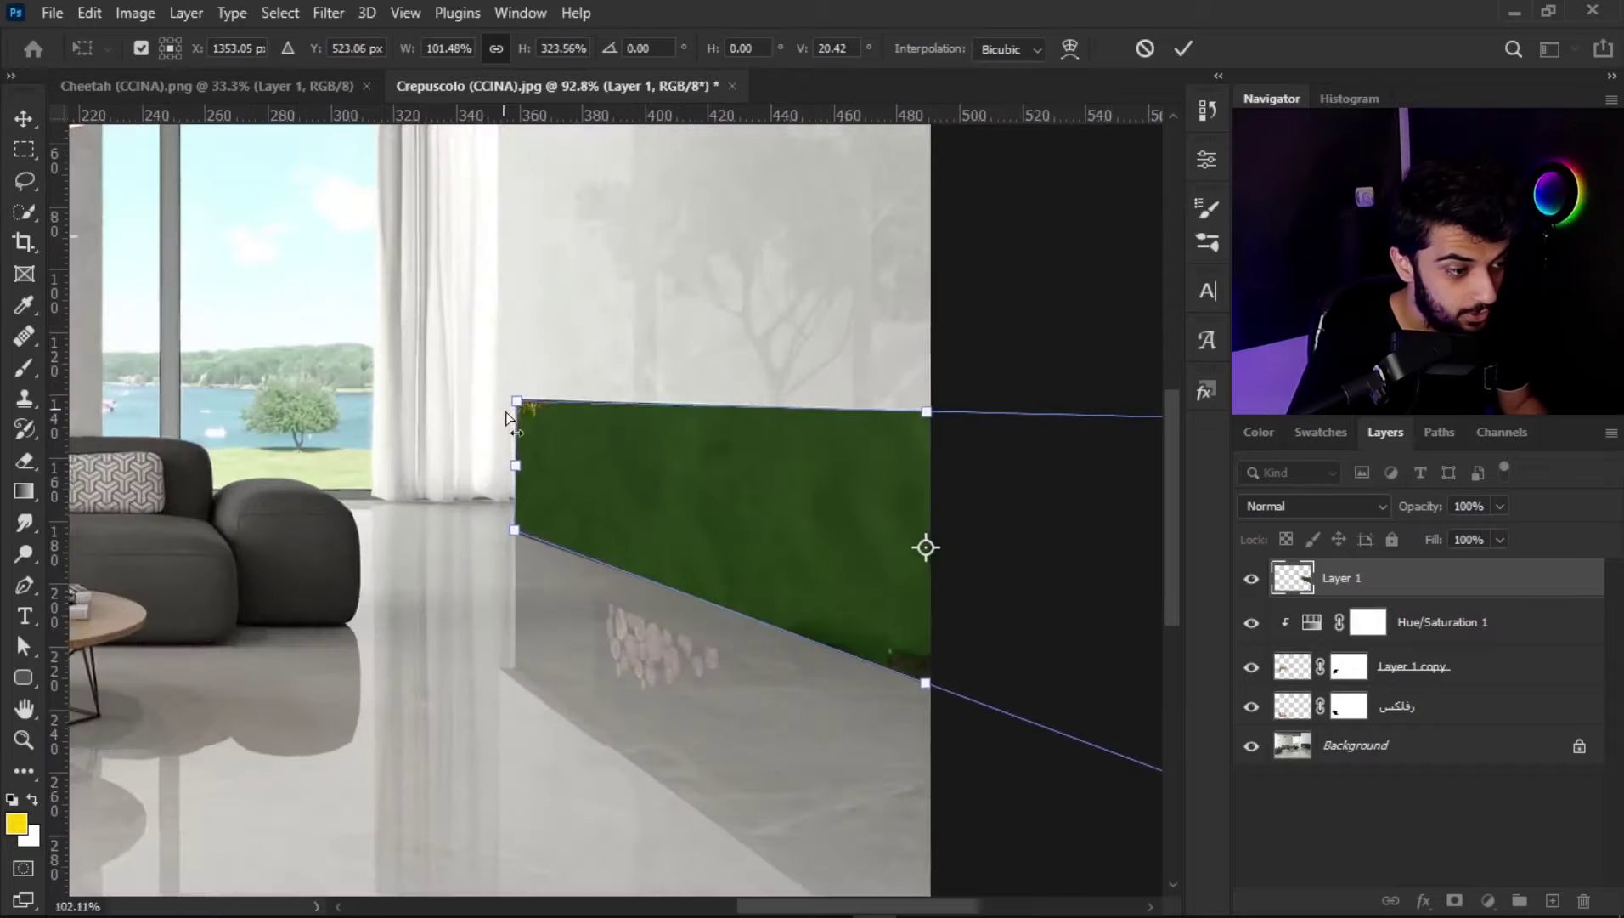
pyautogui.scroll(3, 506, 408)
pyautogui.scroll(3, 518, 391)
pyautogui.moveTo(546, 371); pyautogui.dragTo(543, 363)
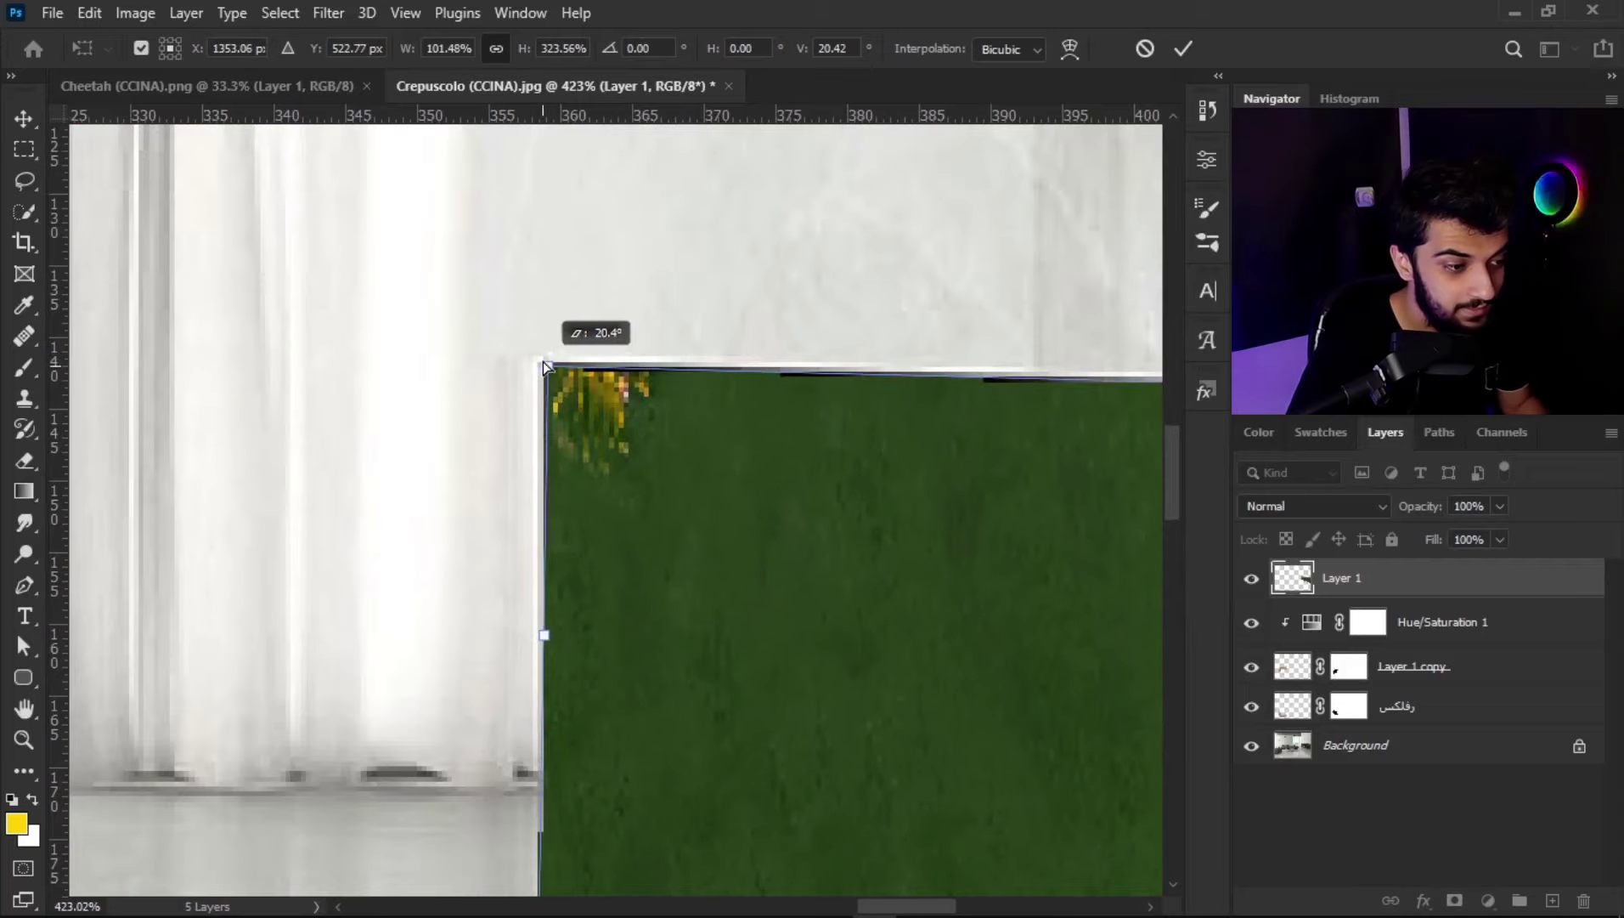
pyautogui.scroll(-2, 625, 396)
pyautogui.scroll(1, 625, 395)
pyautogui.scroll(2, 550, 395)
# Step: Refine the patch's top-left corner in Perspective mode against the wall edge and apply the transform
pyautogui.rightClick(577, 471)
pyautogui.click(646, 588)
pyautogui.moveTo(526, 372); pyautogui.dragTo(518, 365)
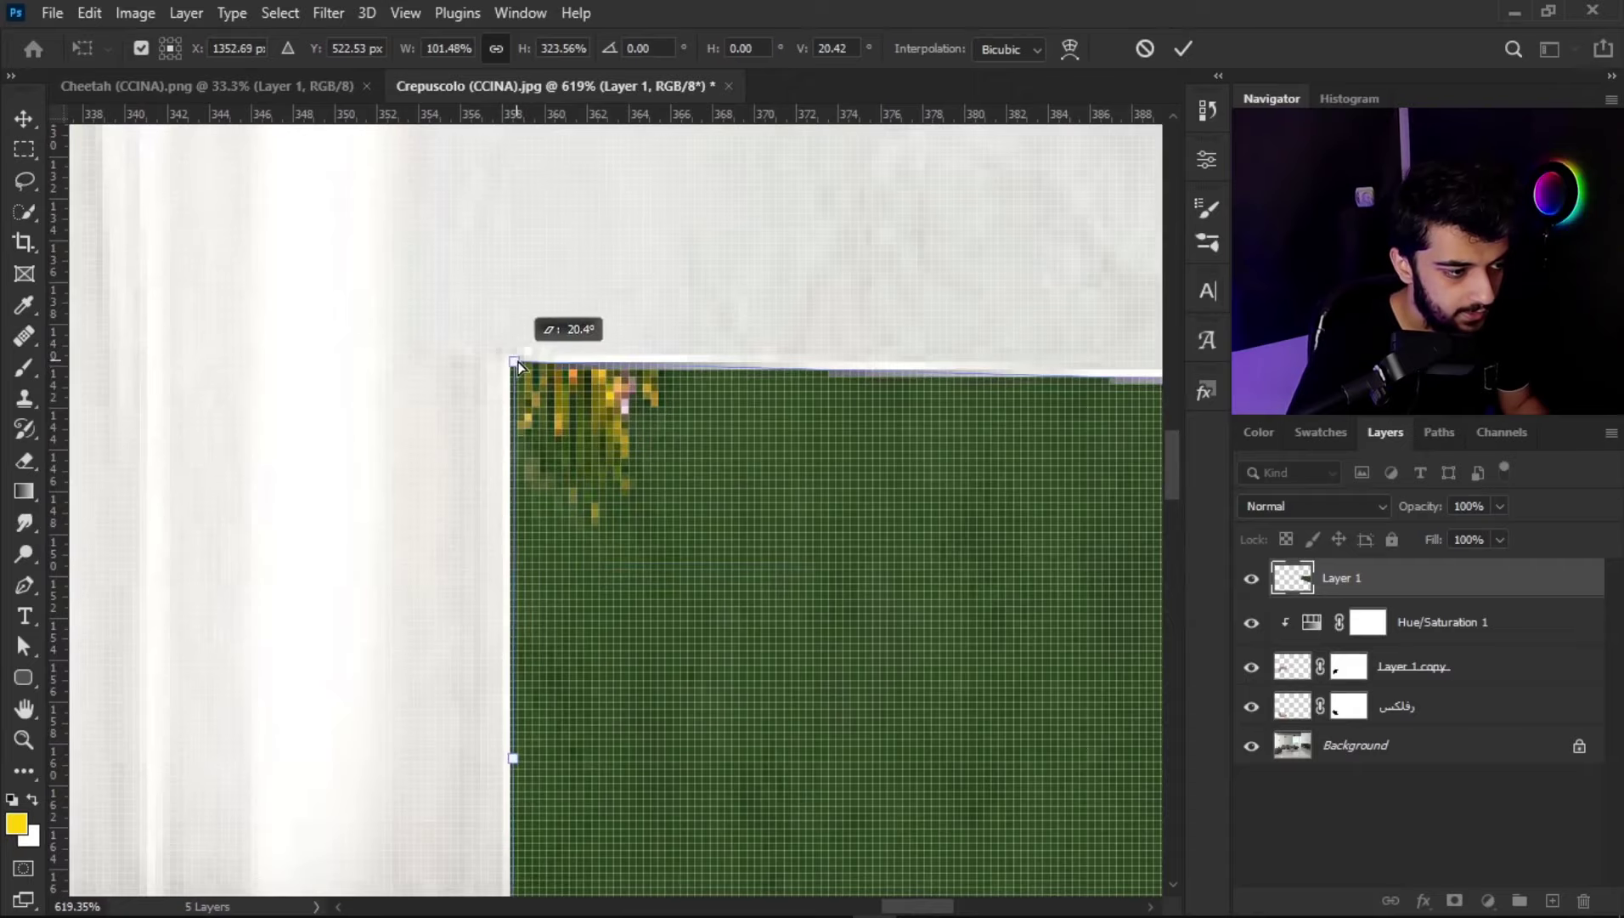
pyautogui.scroll(-3, 520, 364)
pyautogui.scroll(-4, 678, 434)
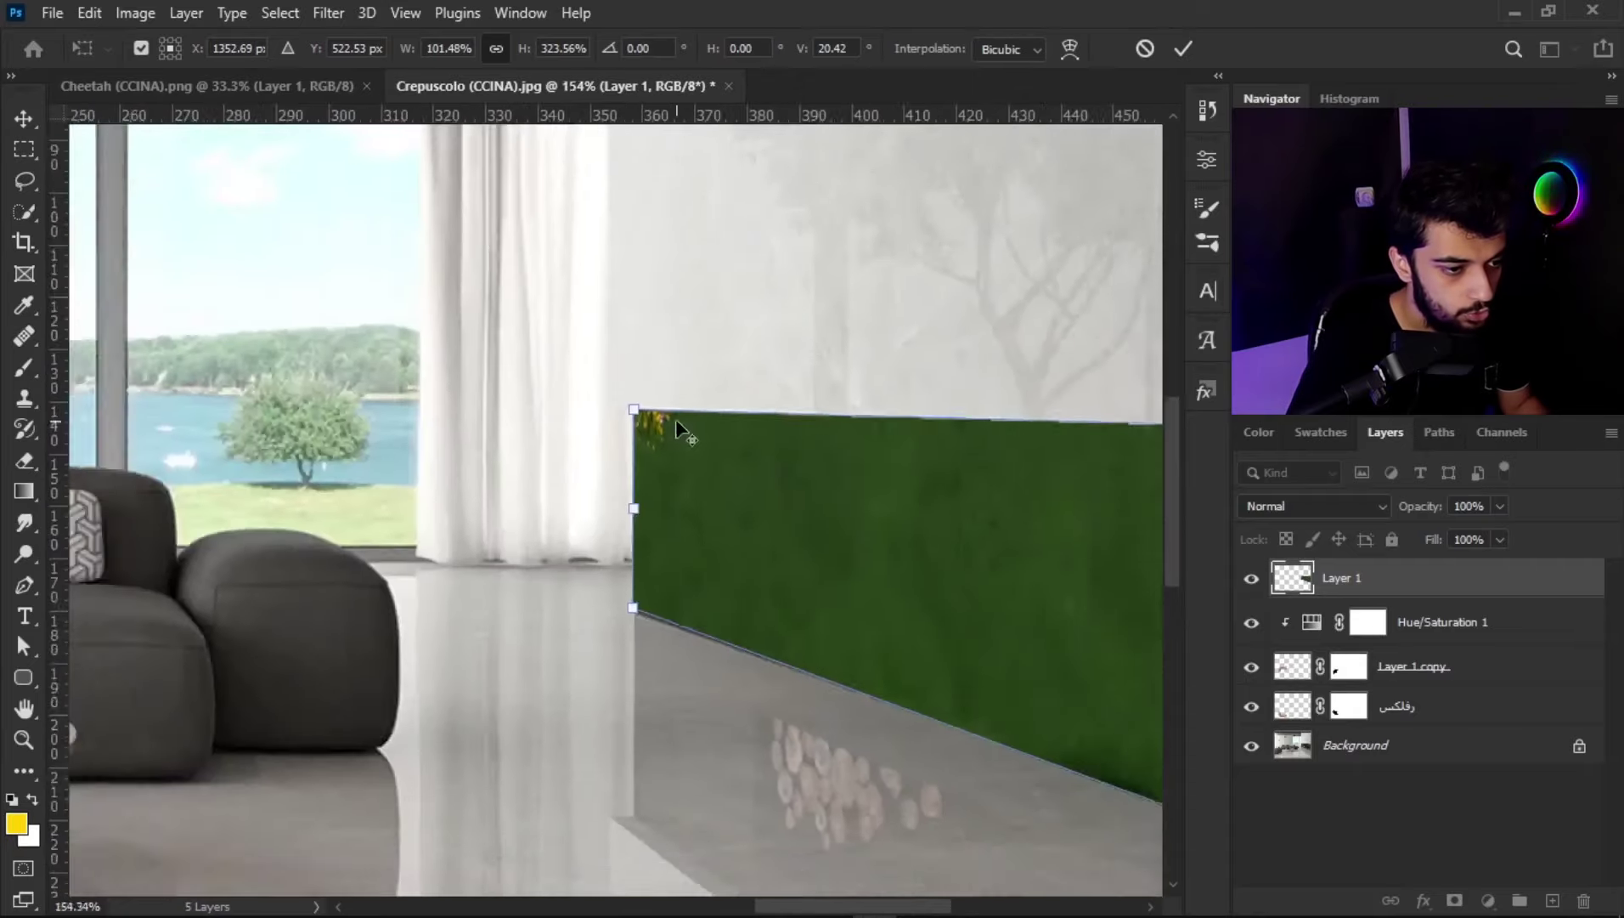
pyautogui.scroll(-2, 698, 422)
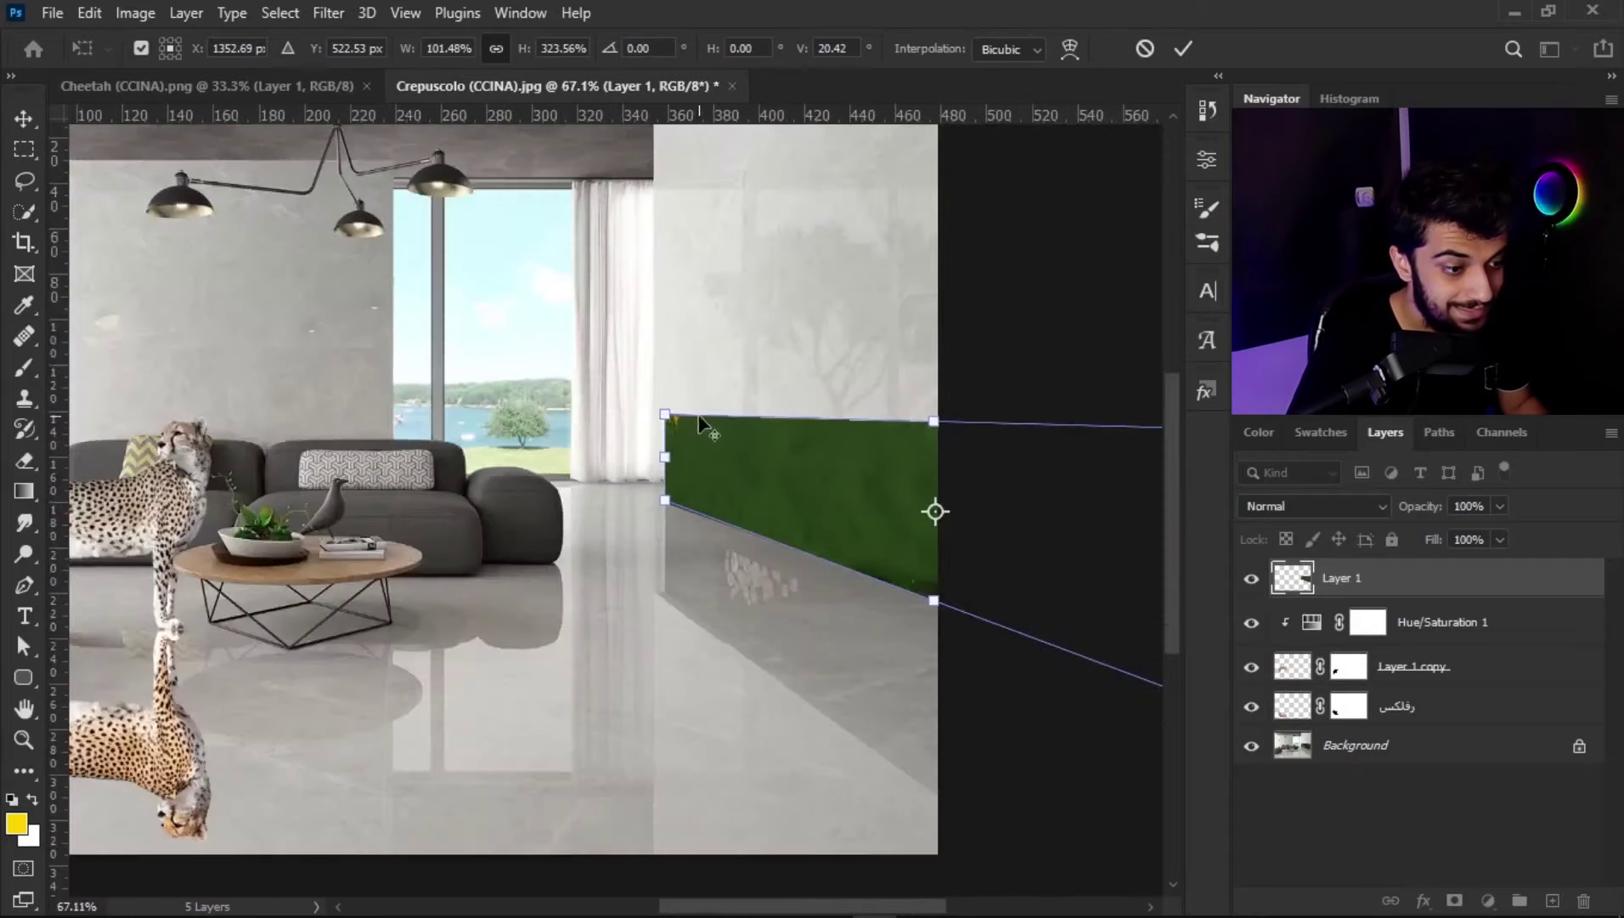
pyautogui.click(1183, 48)
pyautogui.scroll(-3, 794, 459)
pyautogui.scroll(2, 803, 463)
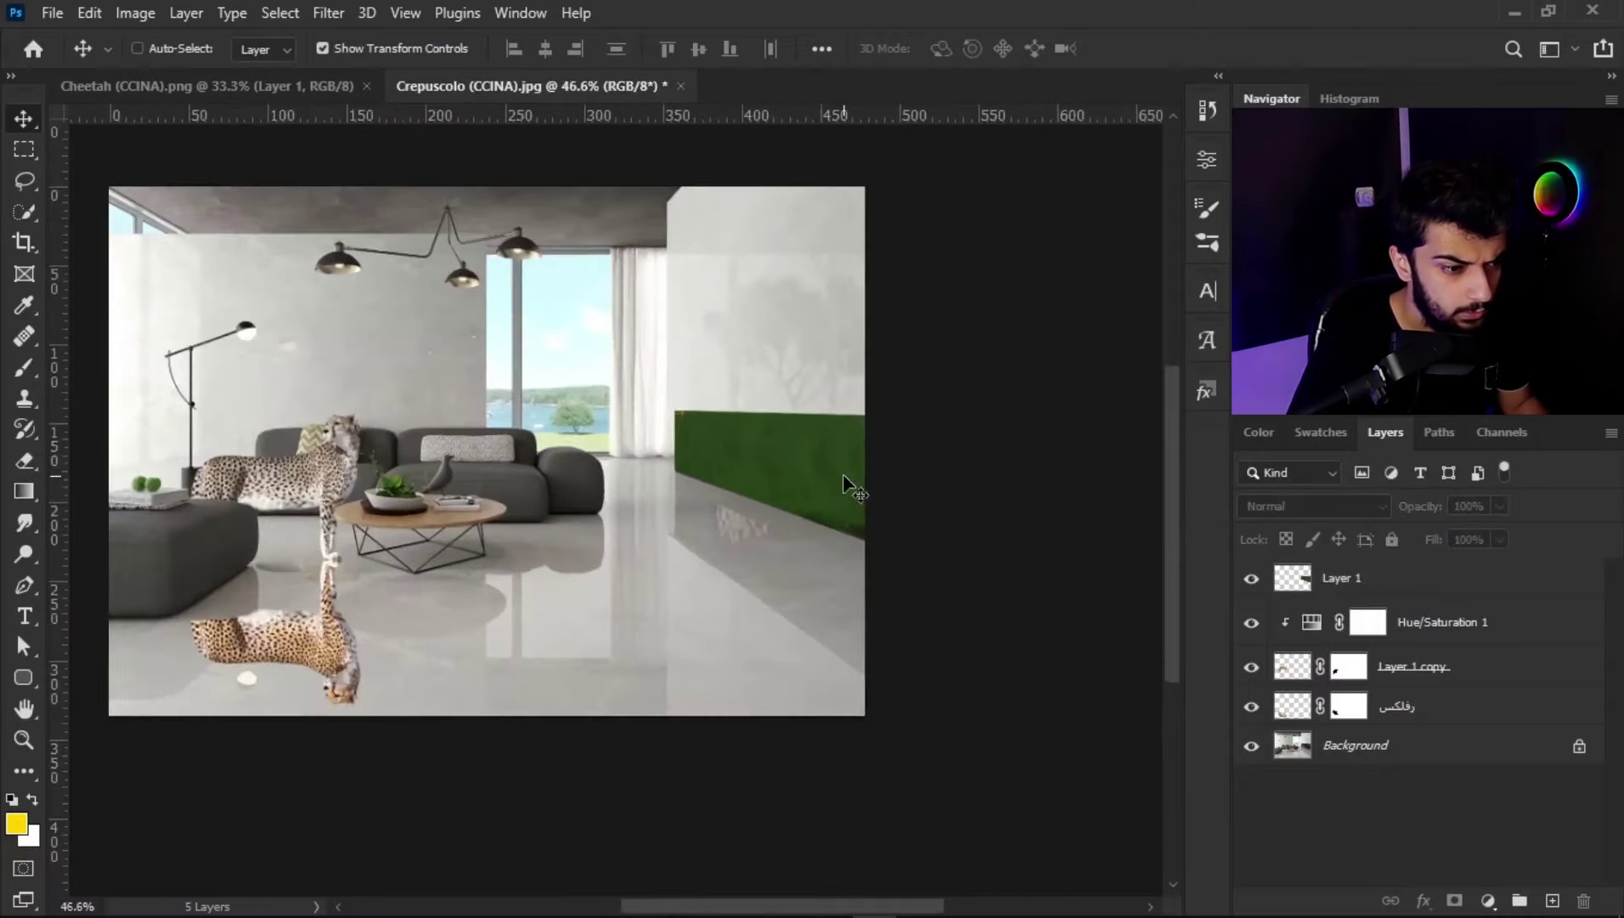
# Step: Hide the green patch Layer 1, comparing the room with and without it
pyautogui.scroll(2, 843, 473)
pyautogui.scroll(2, 679, 398)
pyautogui.scroll(1, 679, 400)
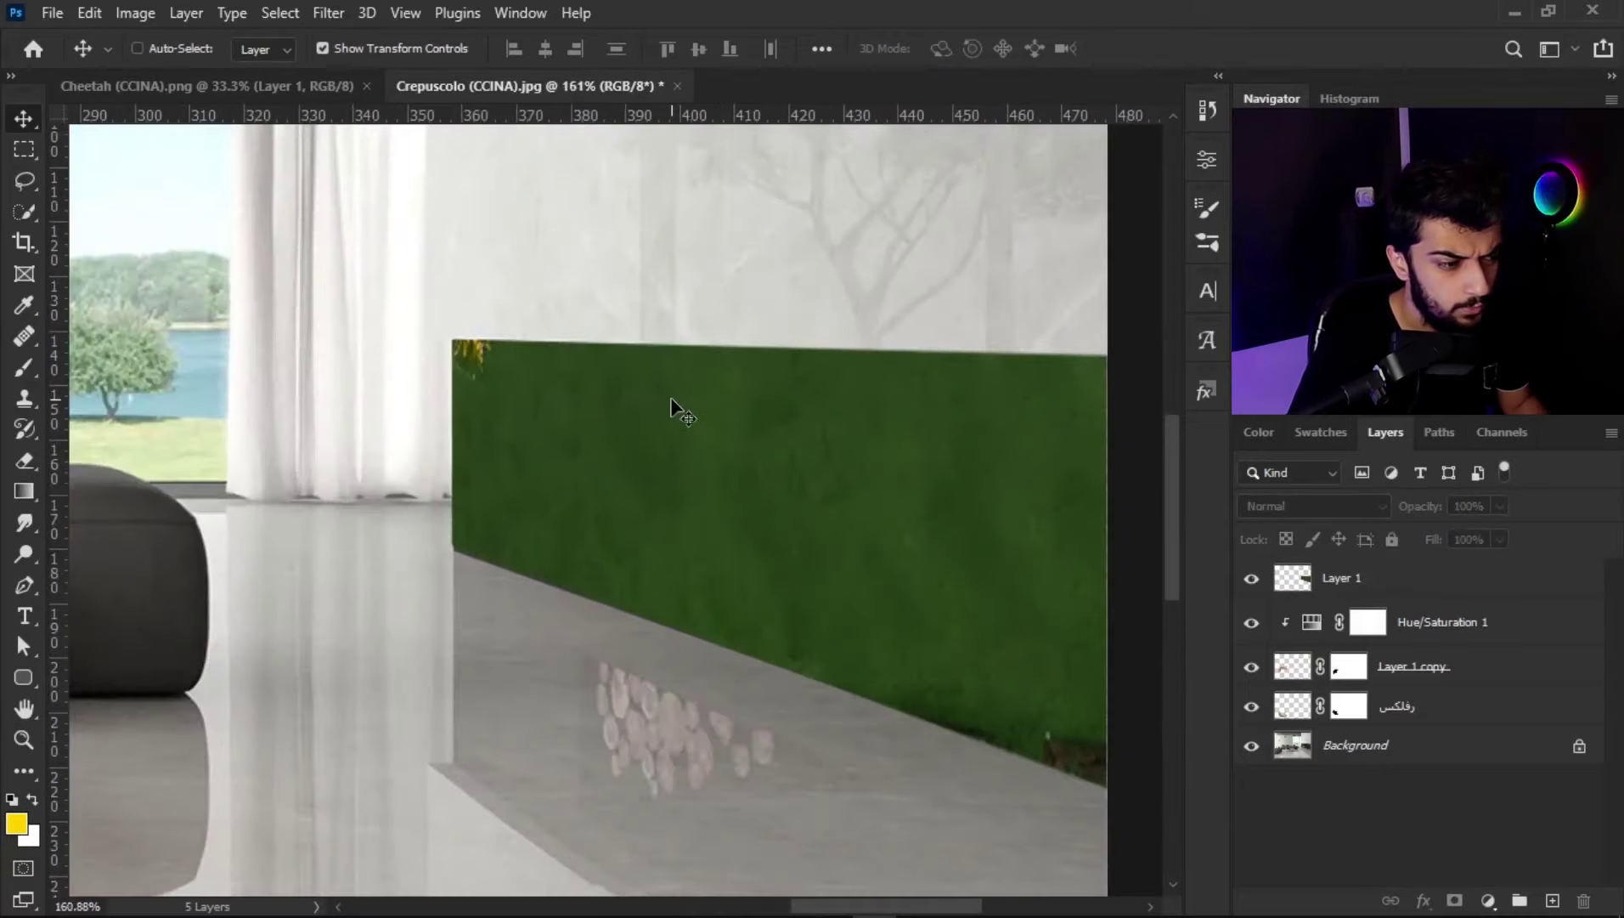
pyautogui.keyDown('ctrl'); pyautogui.click(671, 410); pyautogui.keyUp('ctrl')
pyautogui.scroll(-1, 671, 410)
pyautogui.scroll(-2, 675, 407)
pyautogui.scroll(-2, 676, 408)
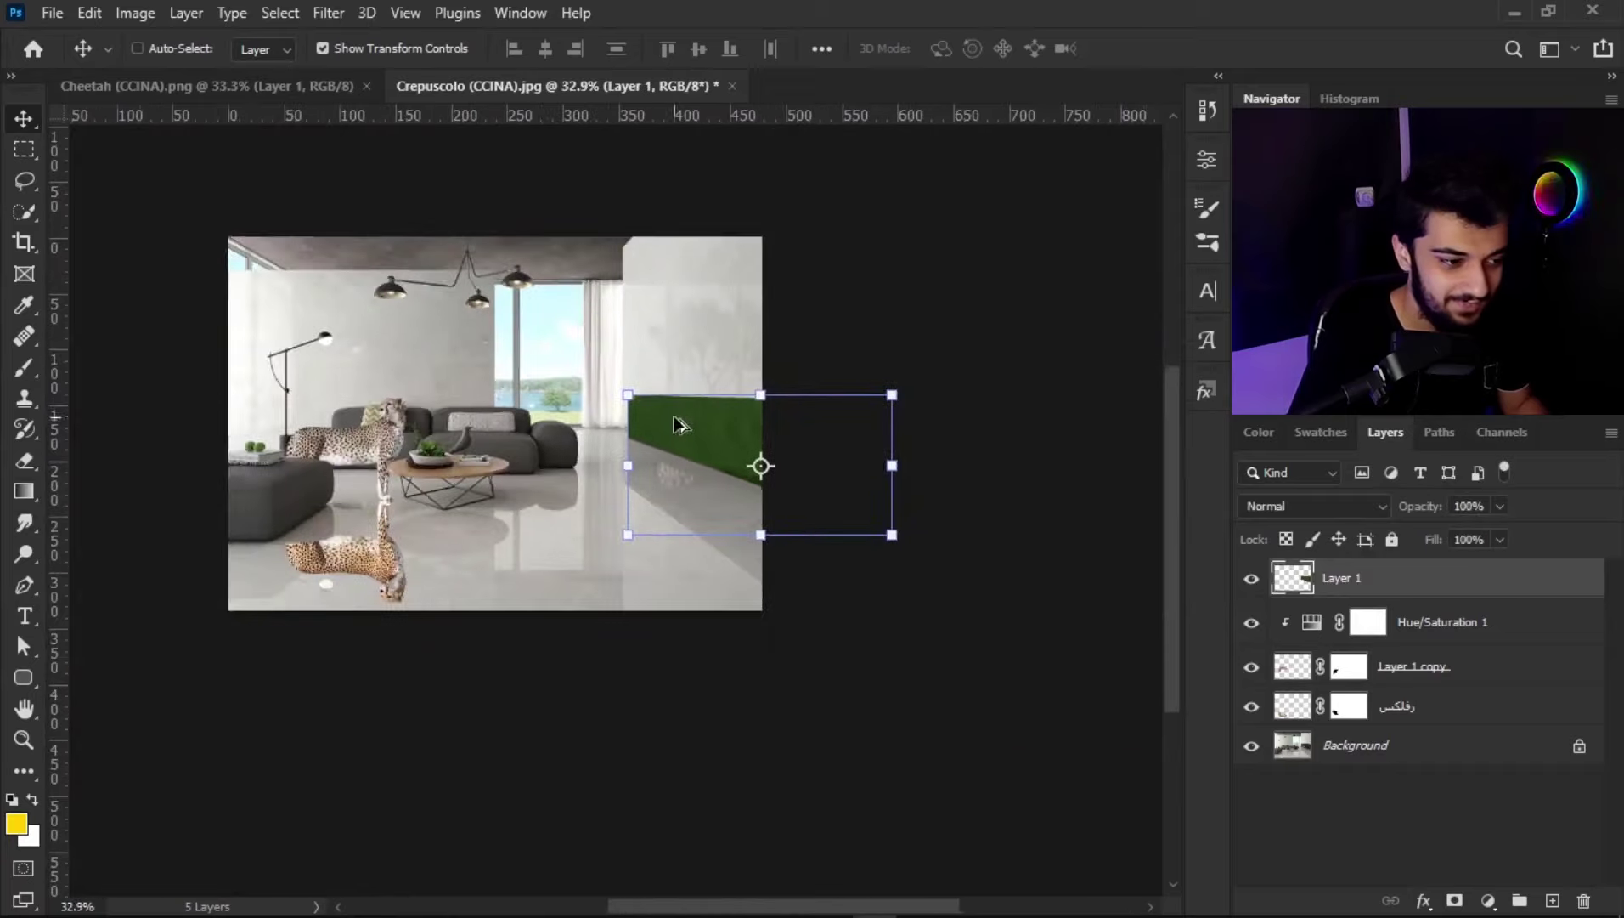
pyautogui.click(1251, 581)
pyautogui.click(1251, 580)
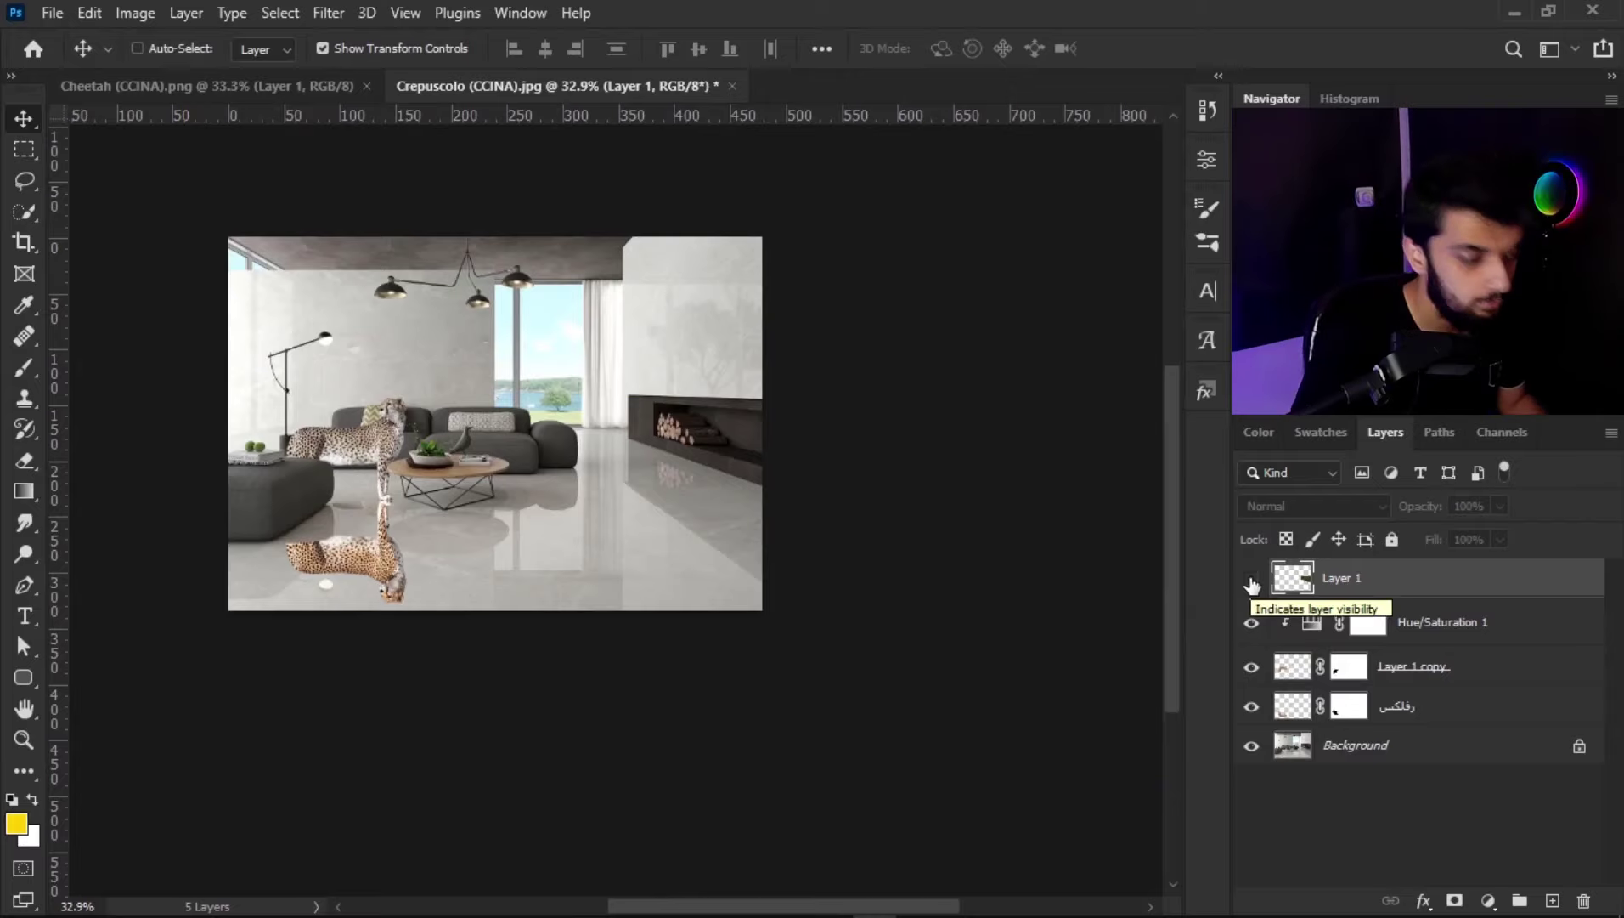
# Step: Select the cheetah's floor reflection layer on the canvas
pyautogui.scroll(3, 355, 557)
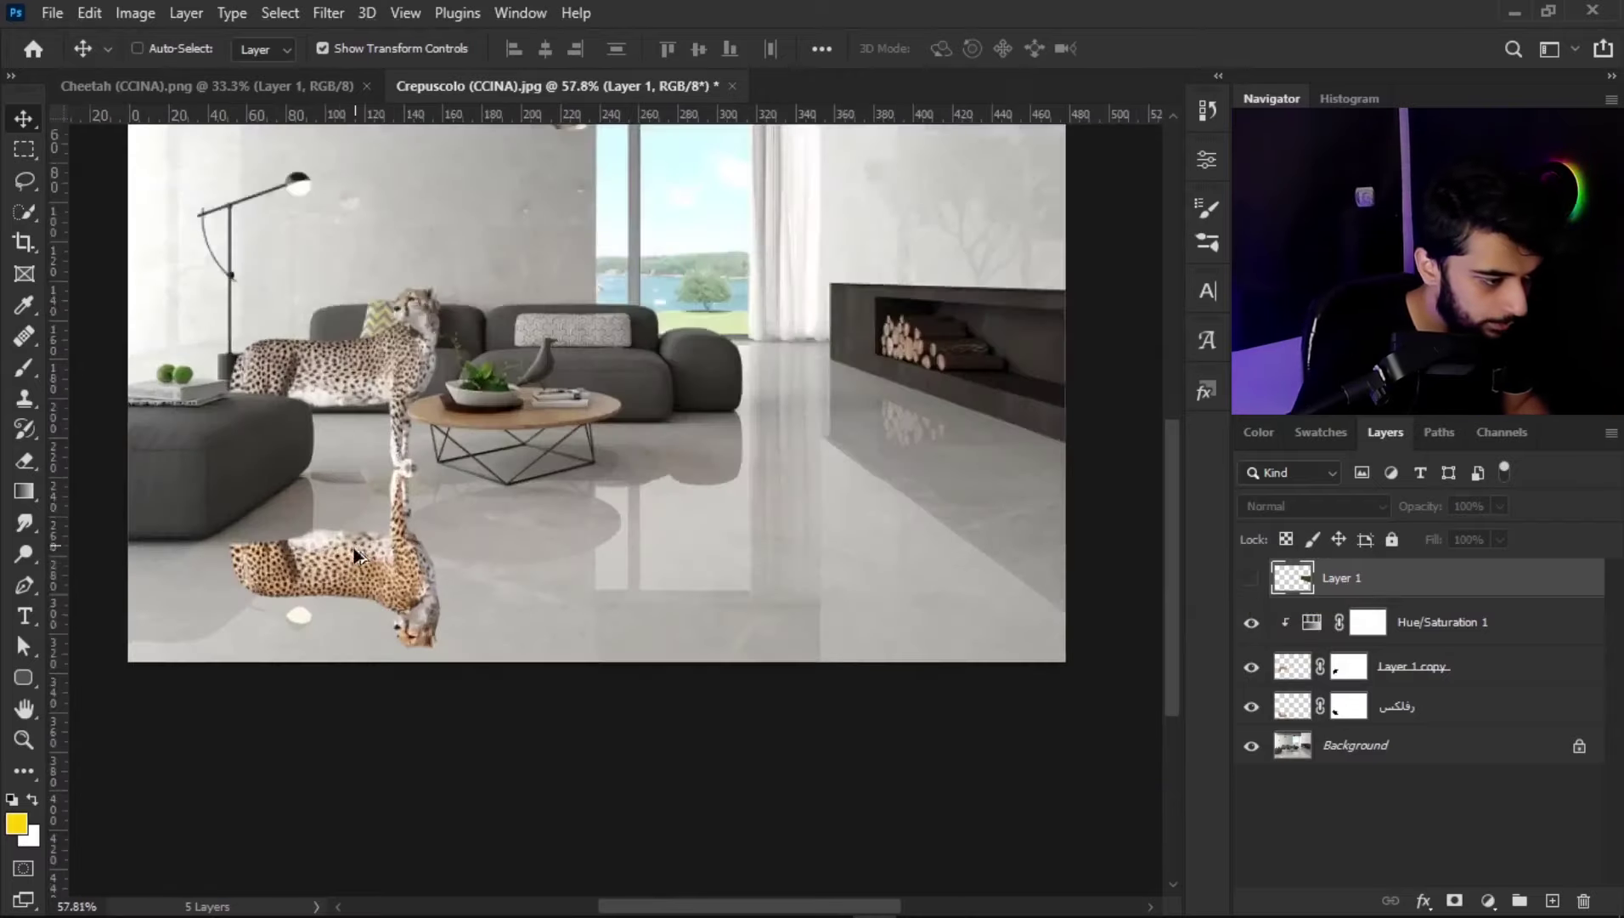
pyautogui.scroll(3, 355, 557)
pyautogui.keyDown('ctrl'); pyautogui.click(401, 531); pyautogui.keyUp('ctrl')
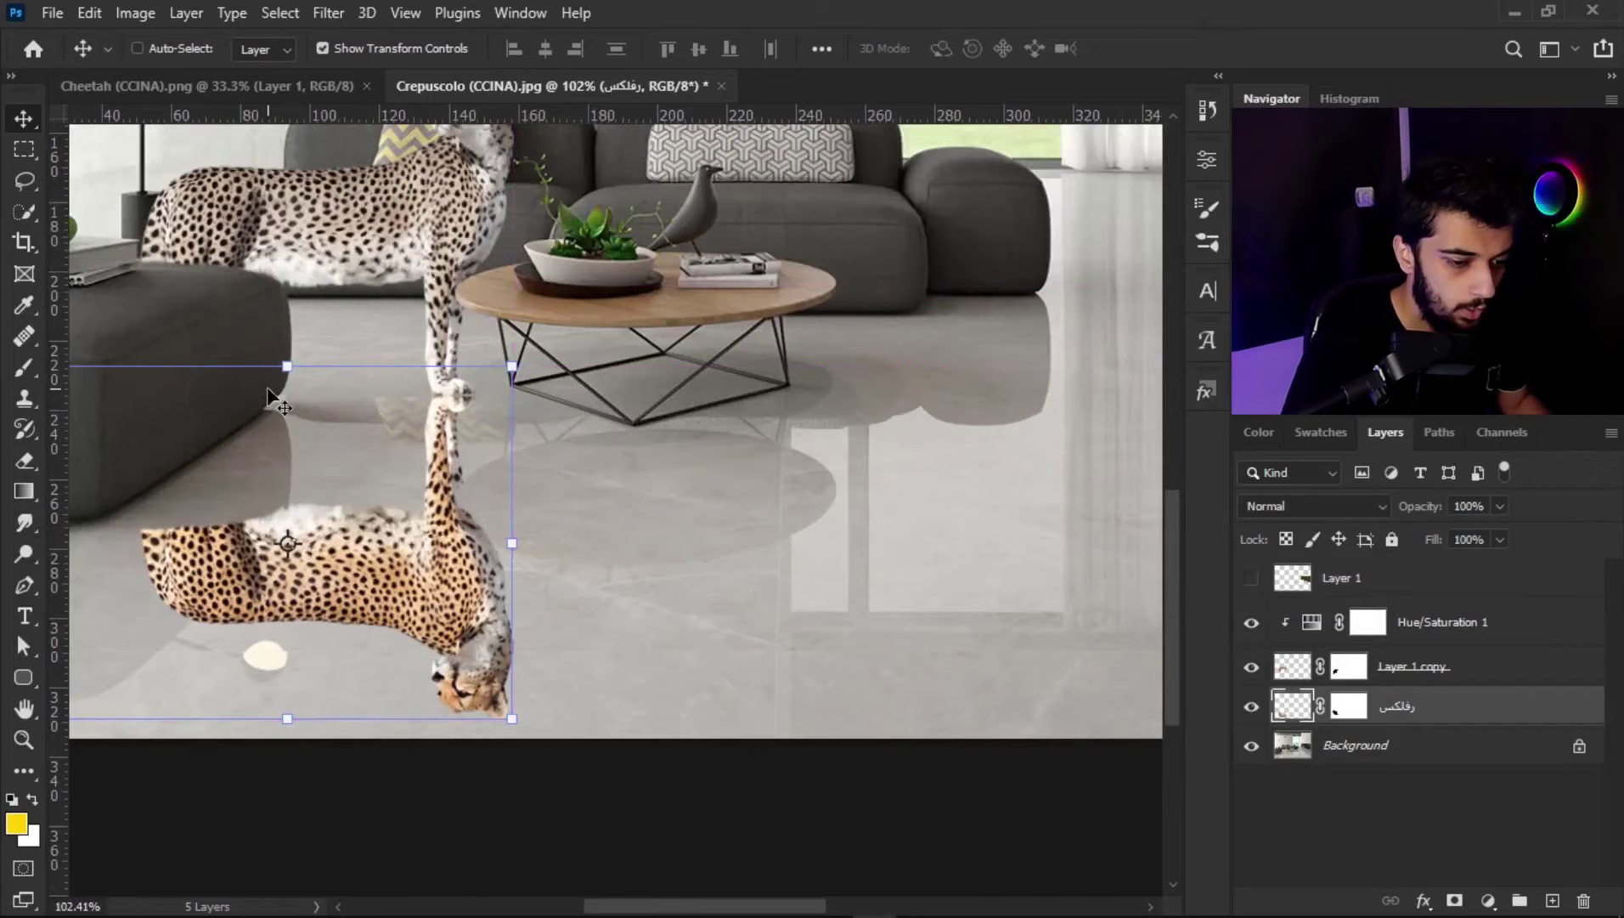
# Step: Put the reflection in a Perspective transform, fit the image on screen, and trial-stretch its base rightward
pyautogui.hotkey('ctrl', 't')
pyautogui.rightClick(378, 503)
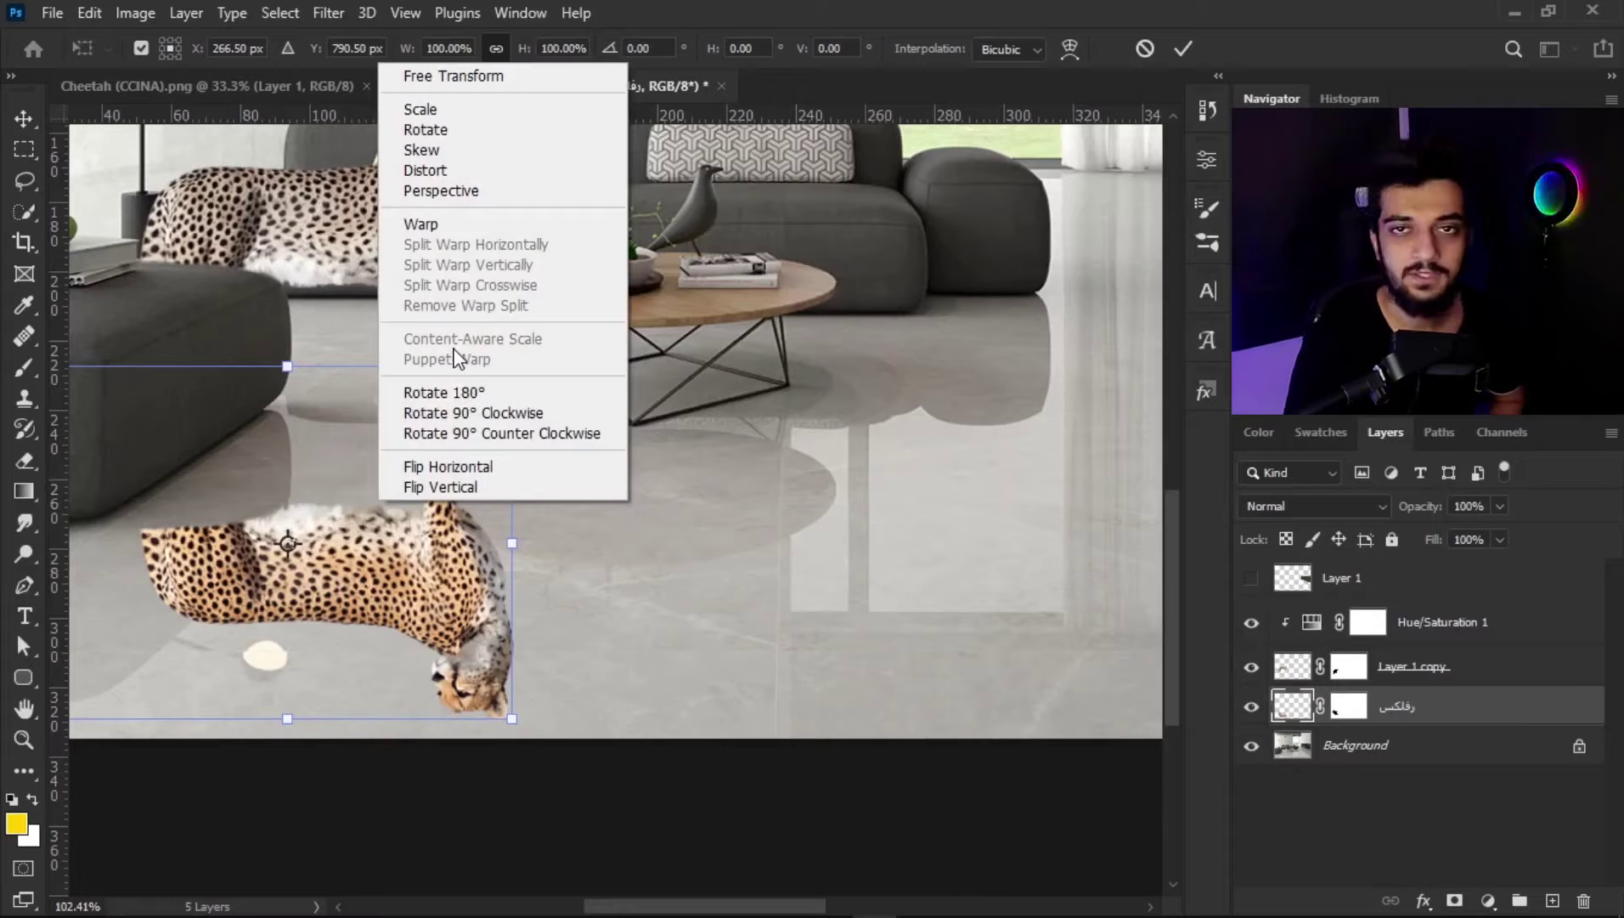
pyautogui.click(428, 189)
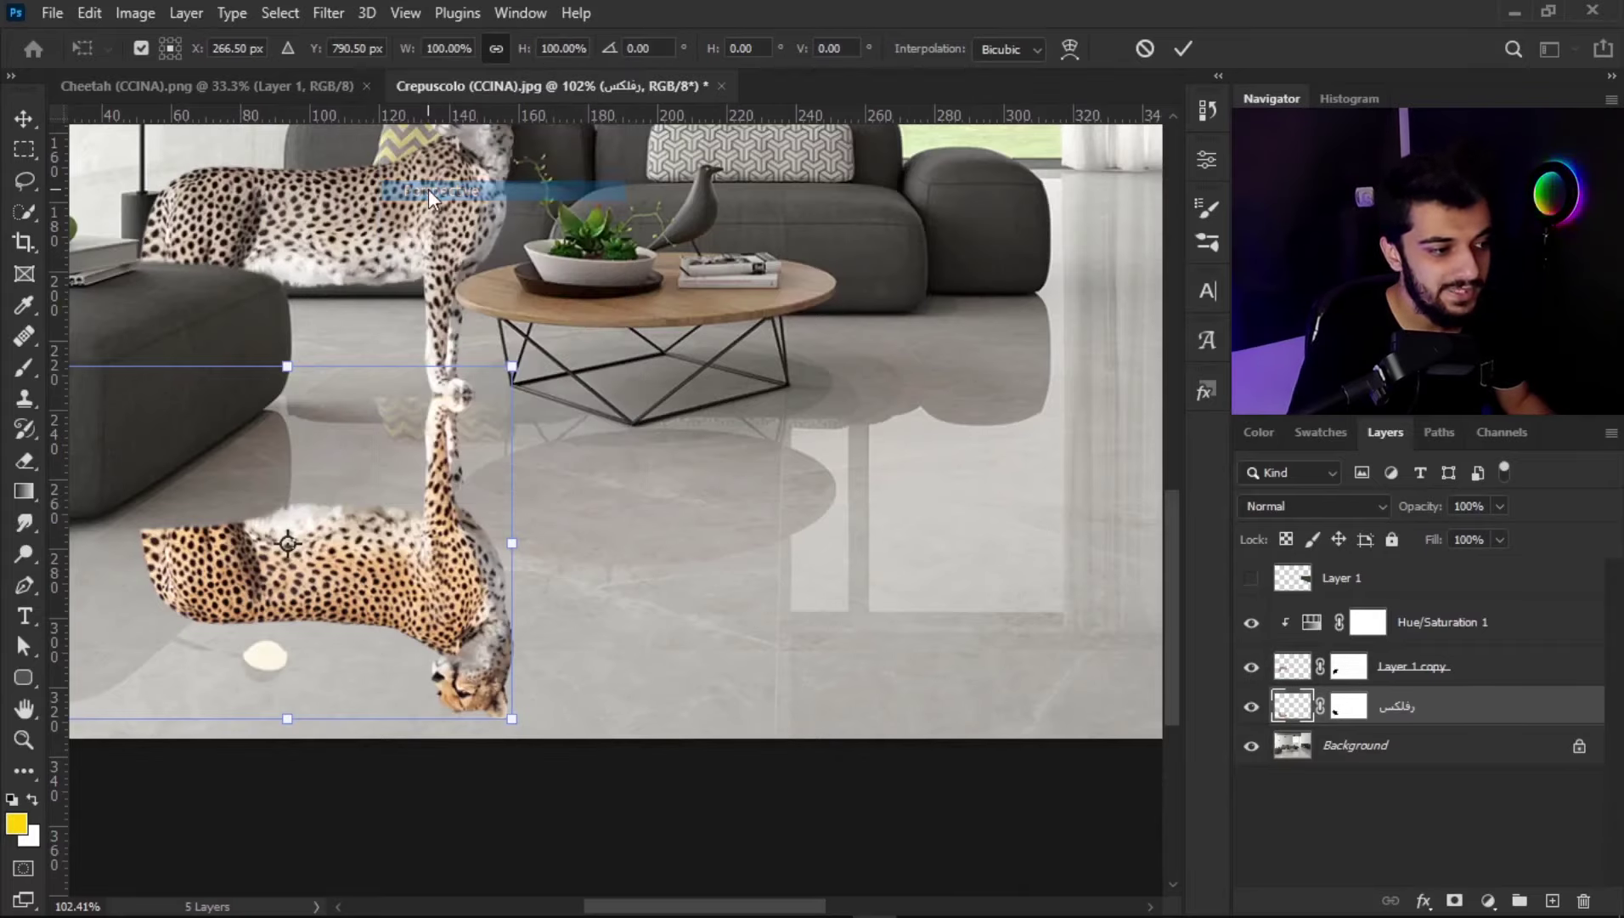
pyautogui.hotkey('ctrl', '0')
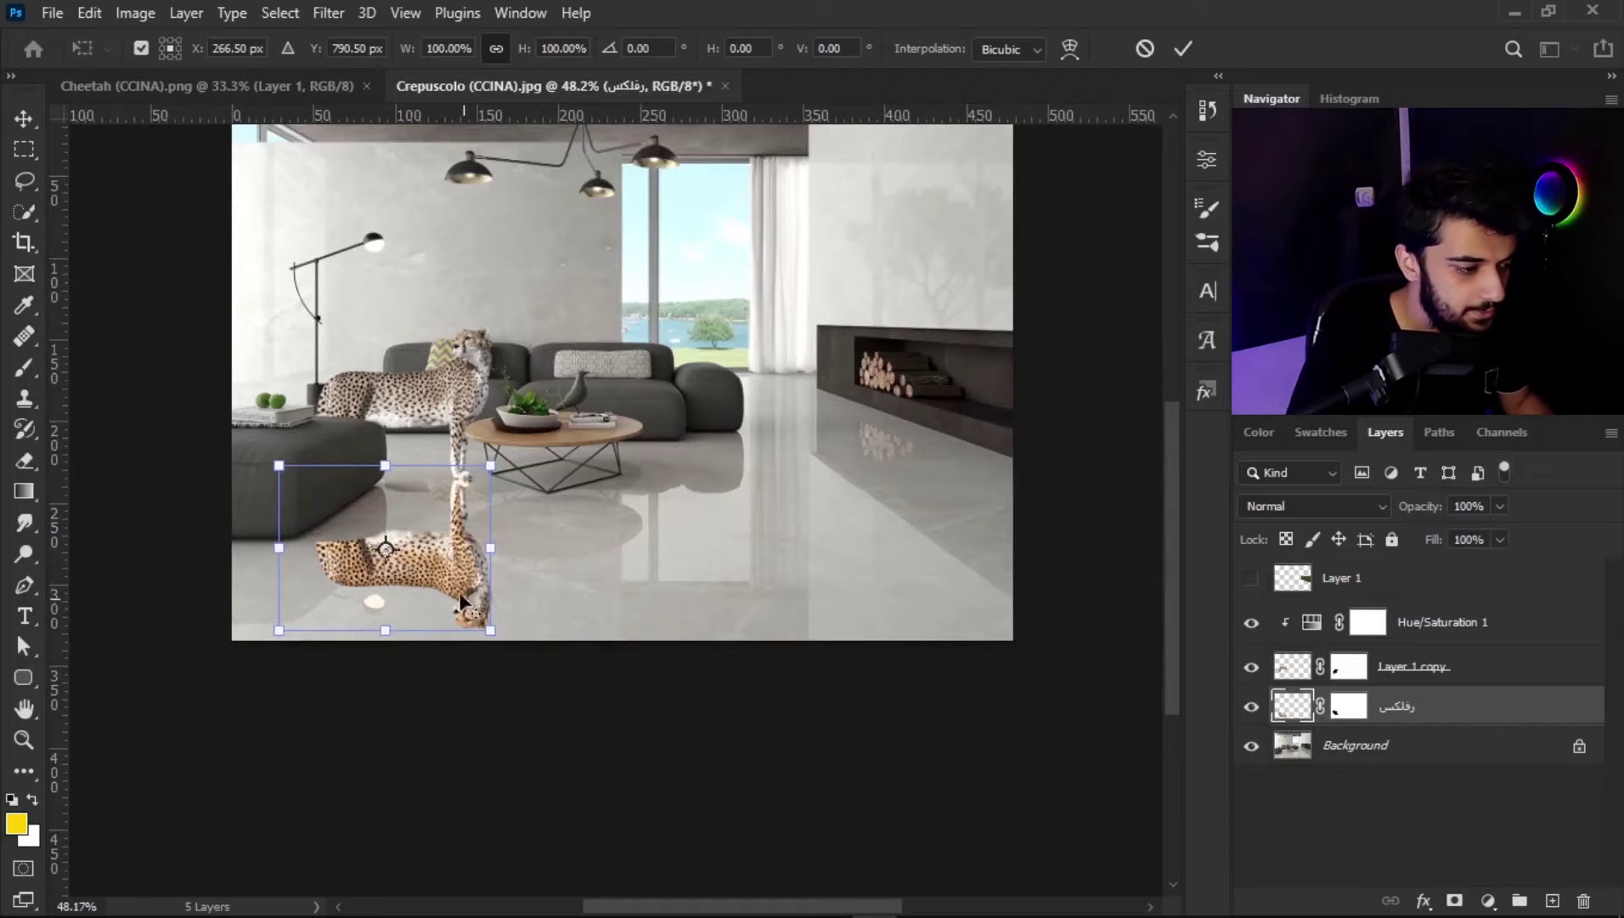
pyautogui.scroll(2, 463, 596)
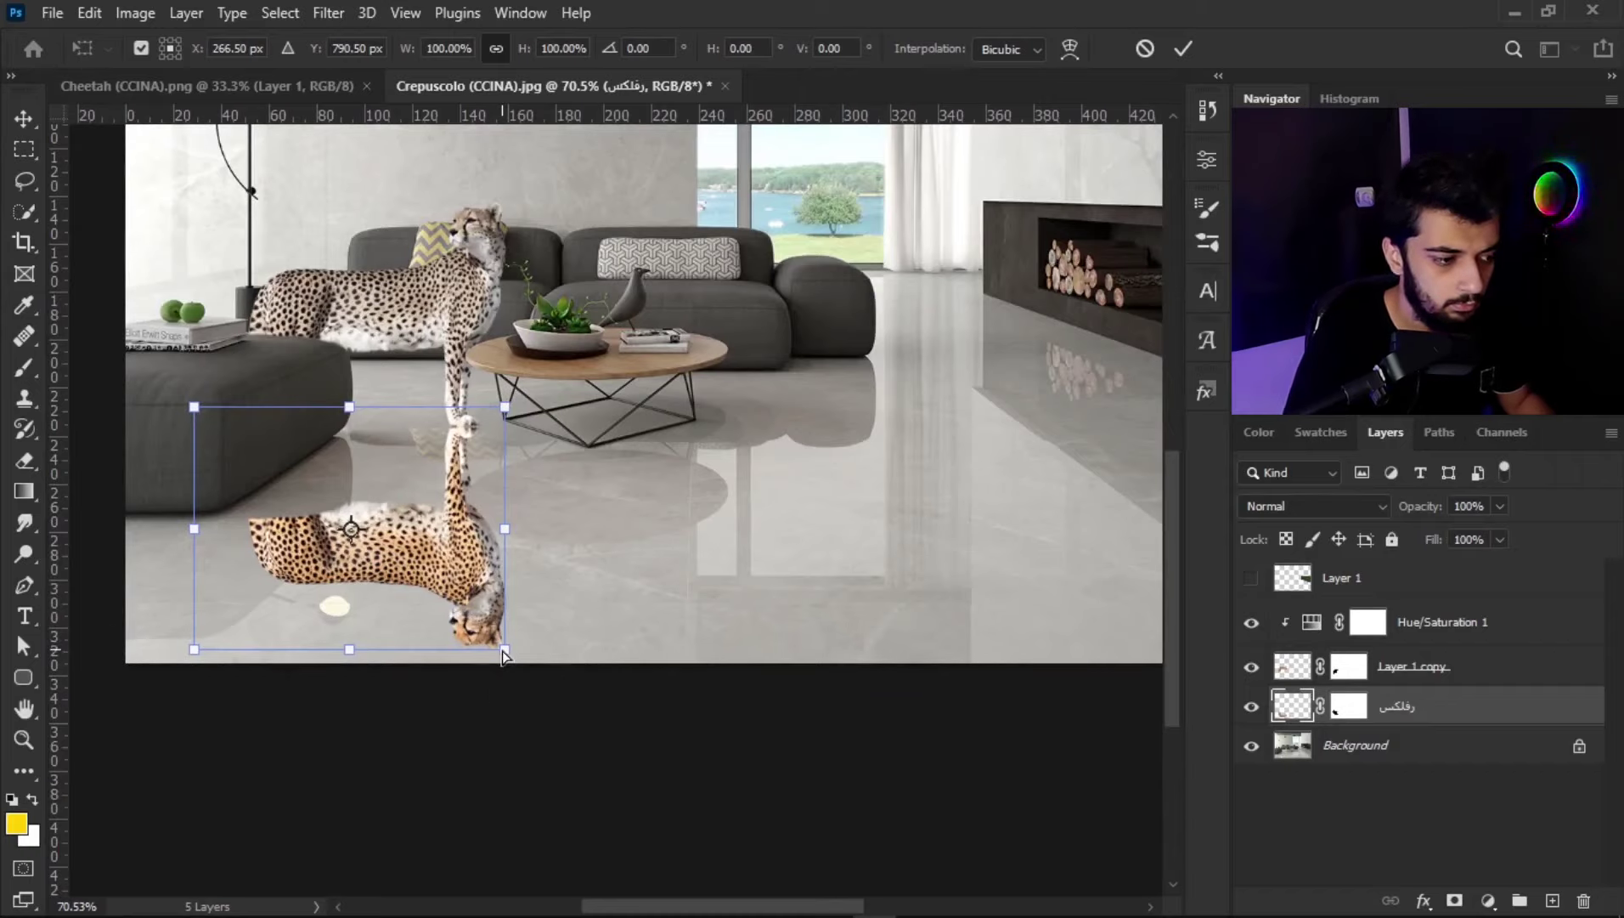
pyautogui.moveTo(504, 651); pyautogui.dragTo(580, 643)
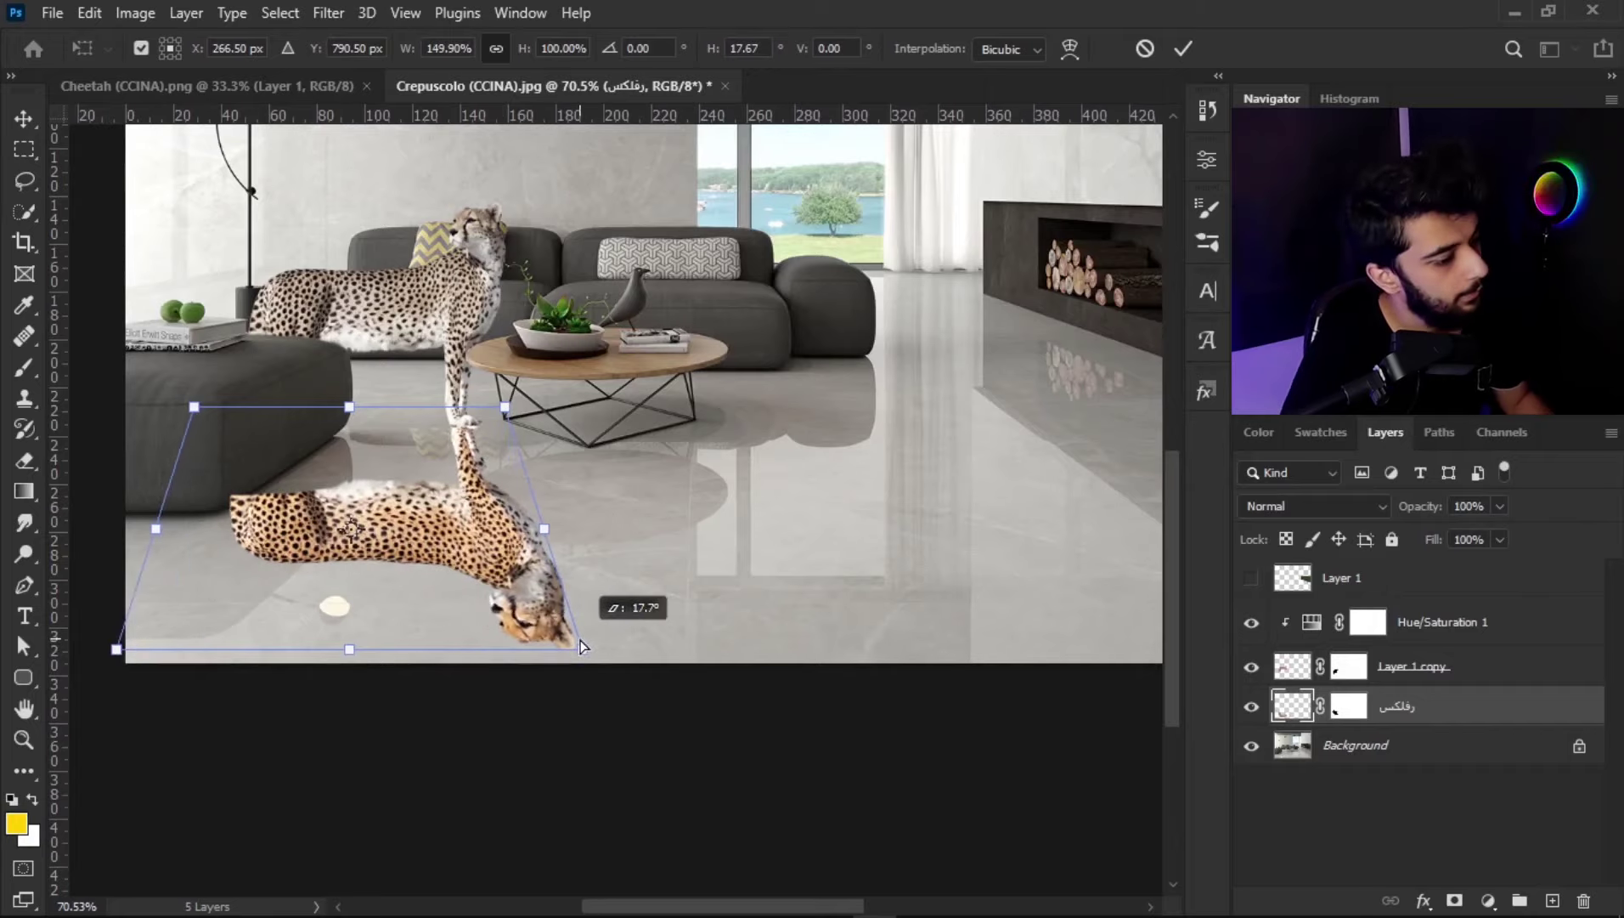
pyautogui.moveTo(580, 643); pyautogui.dragTo(1107, 514)
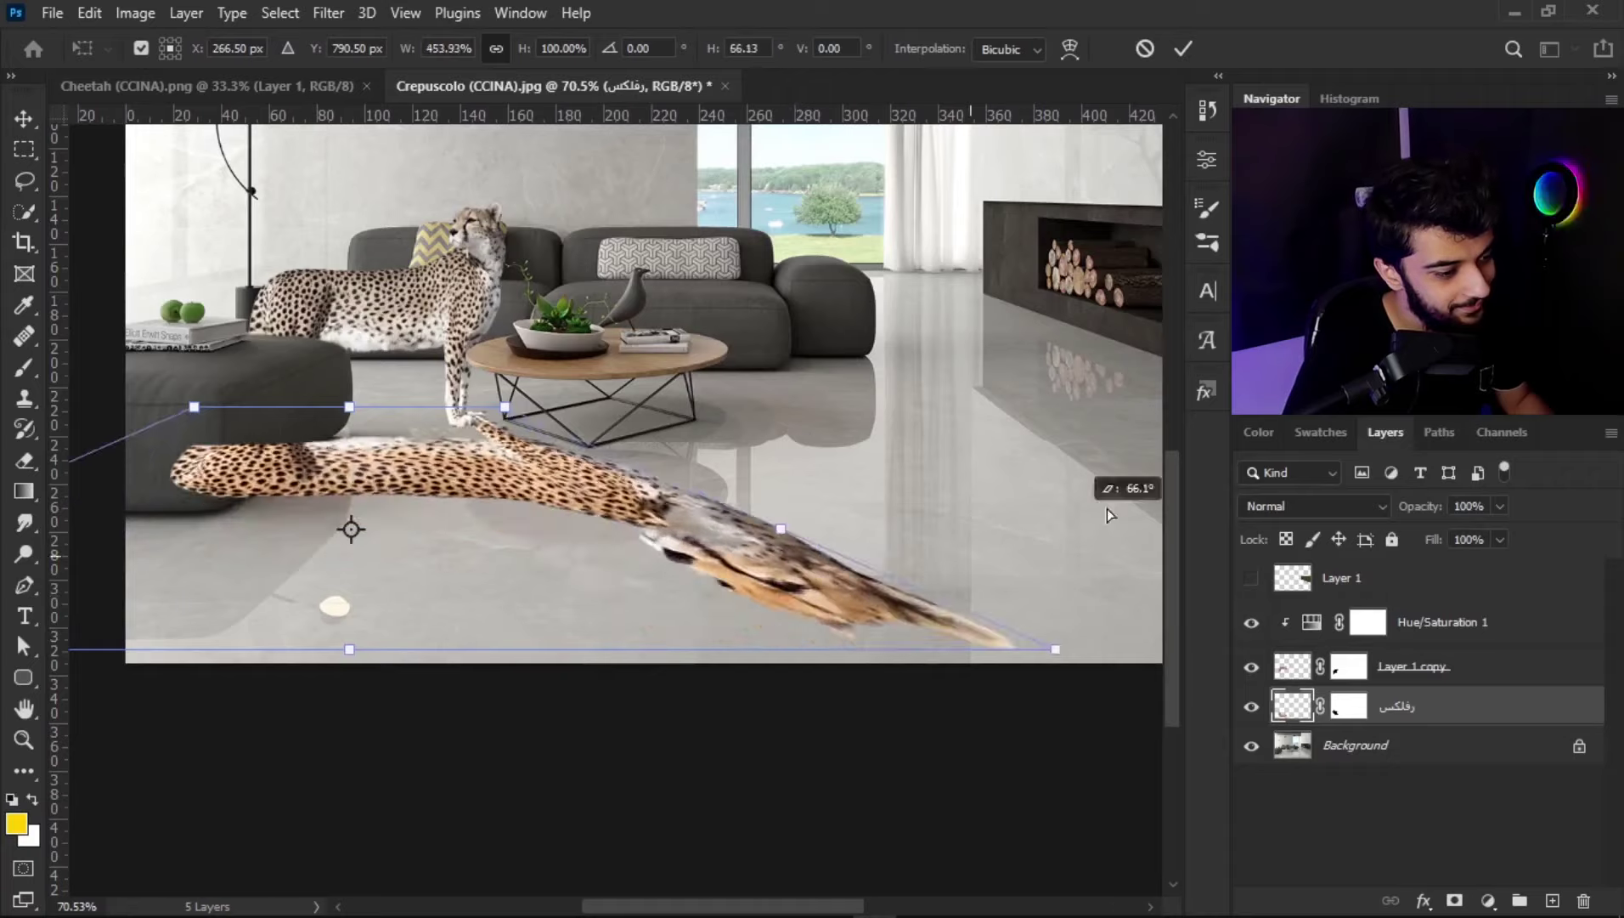
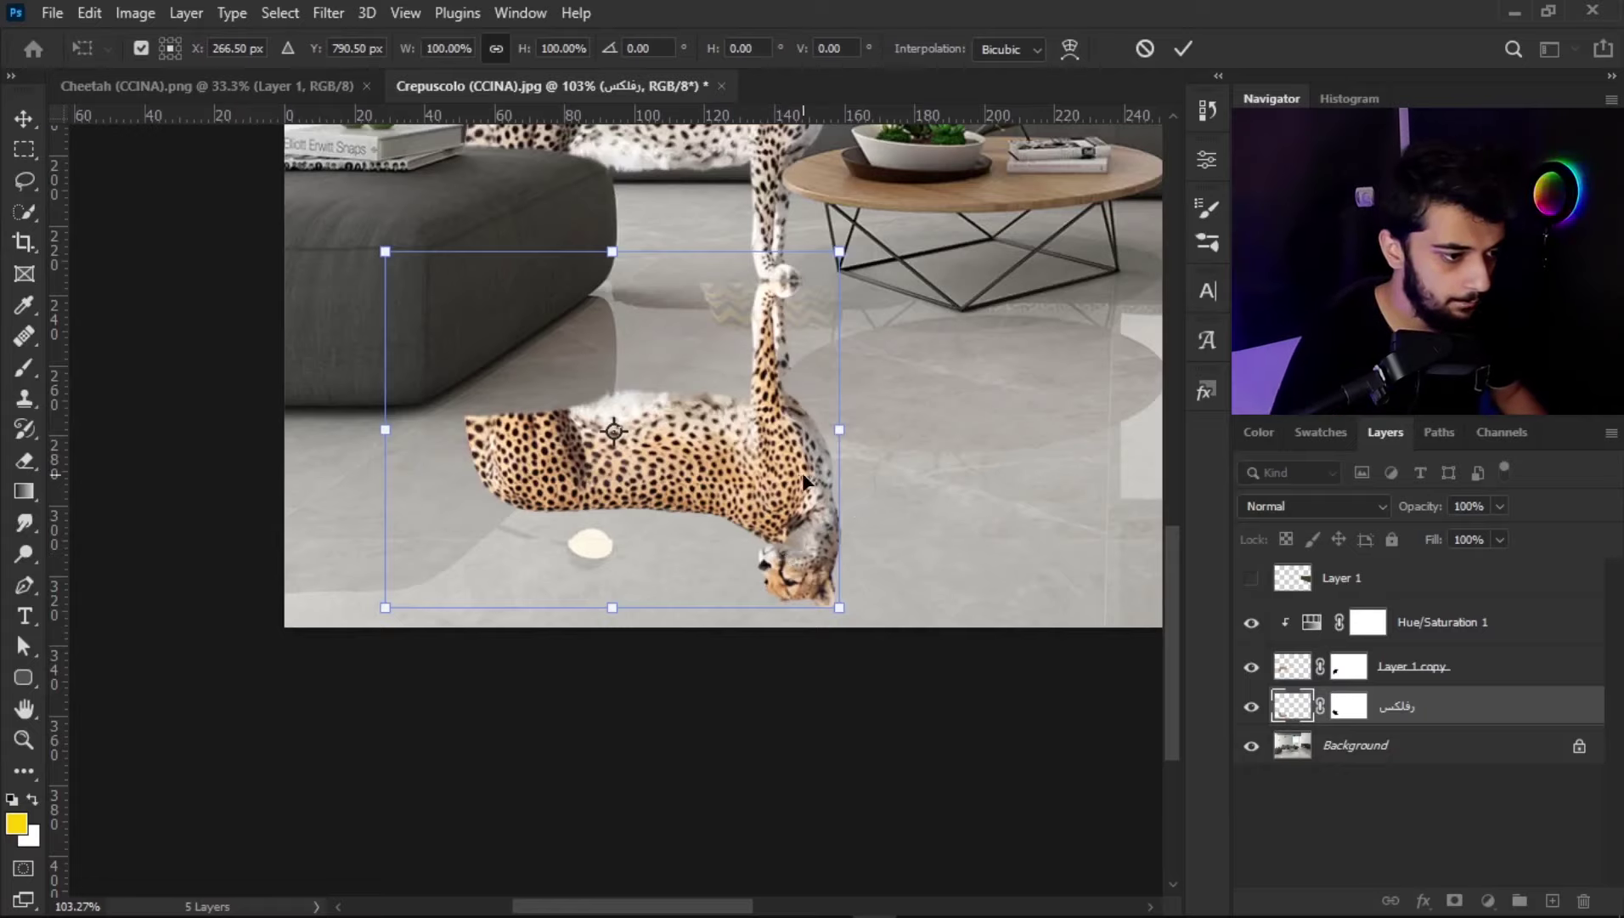
# Step: Skew the reflection's bottom edge so the flipped cheetah slants naturally
pyautogui.rightClick(797, 556)
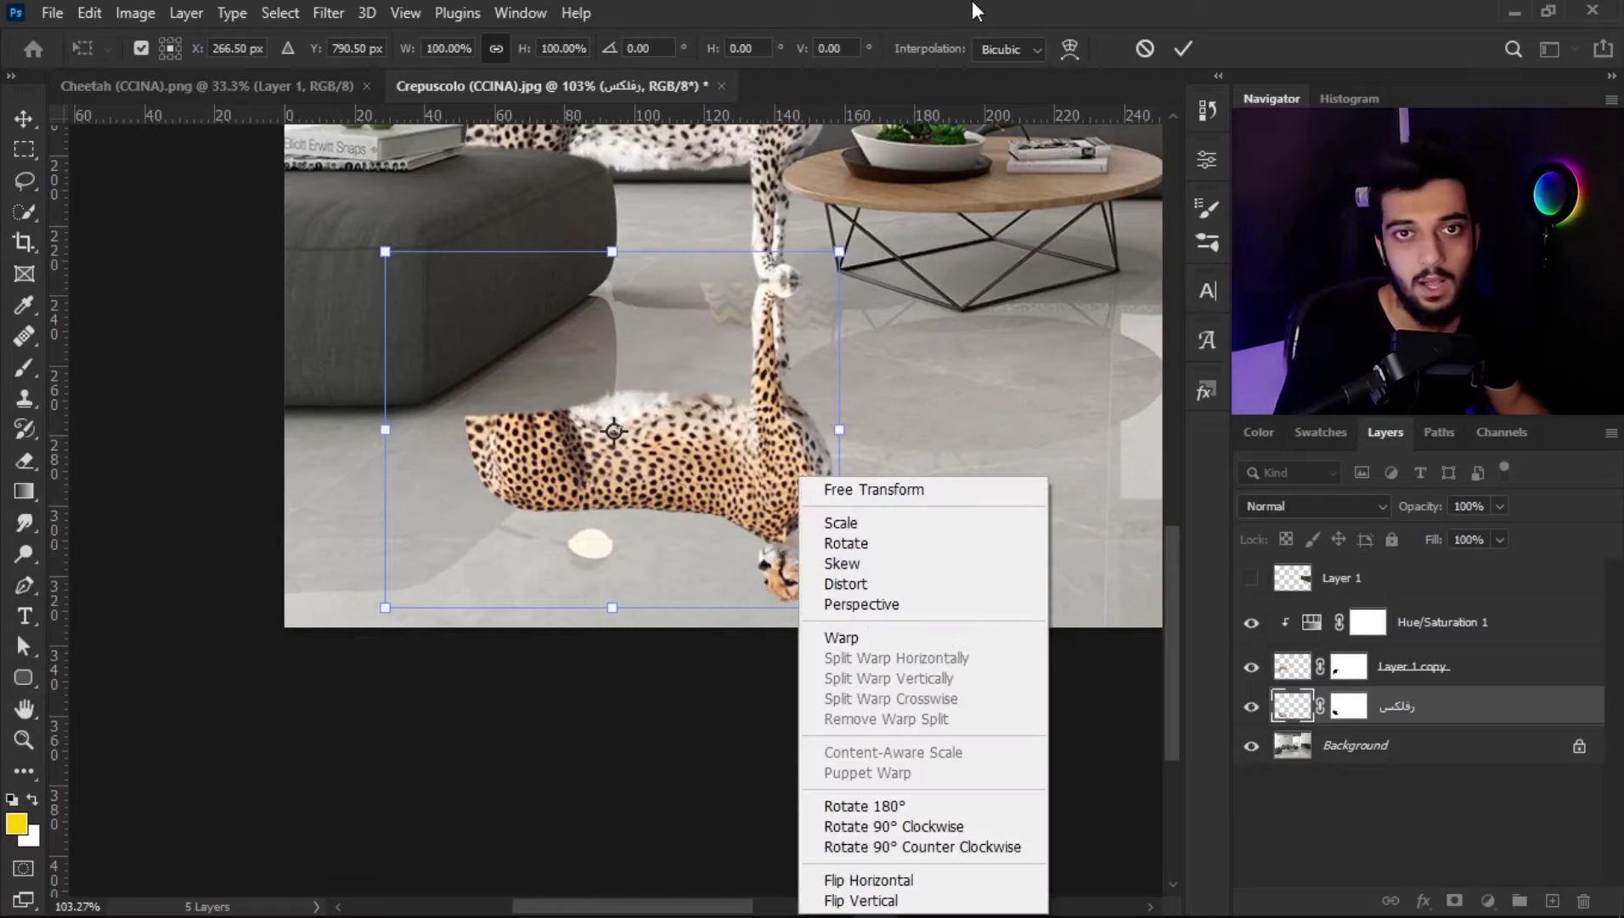
pyautogui.click(937, 189)
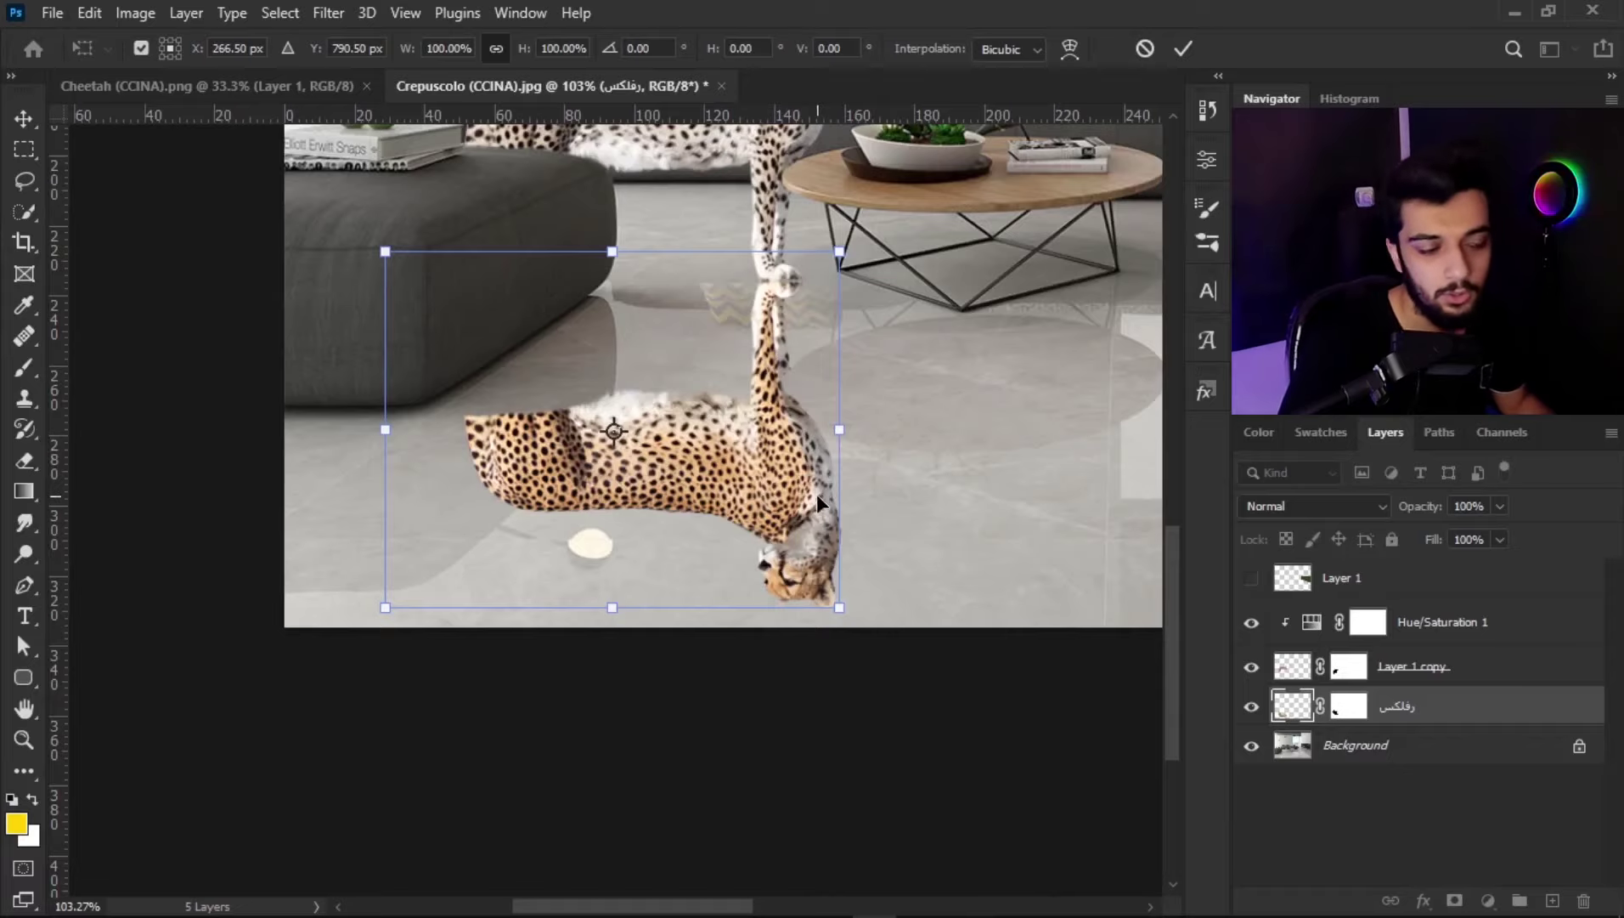
pyautogui.moveTo(844, 609); pyautogui.dragTo(908, 601)
pyautogui.scroll(-3, 823, 466)
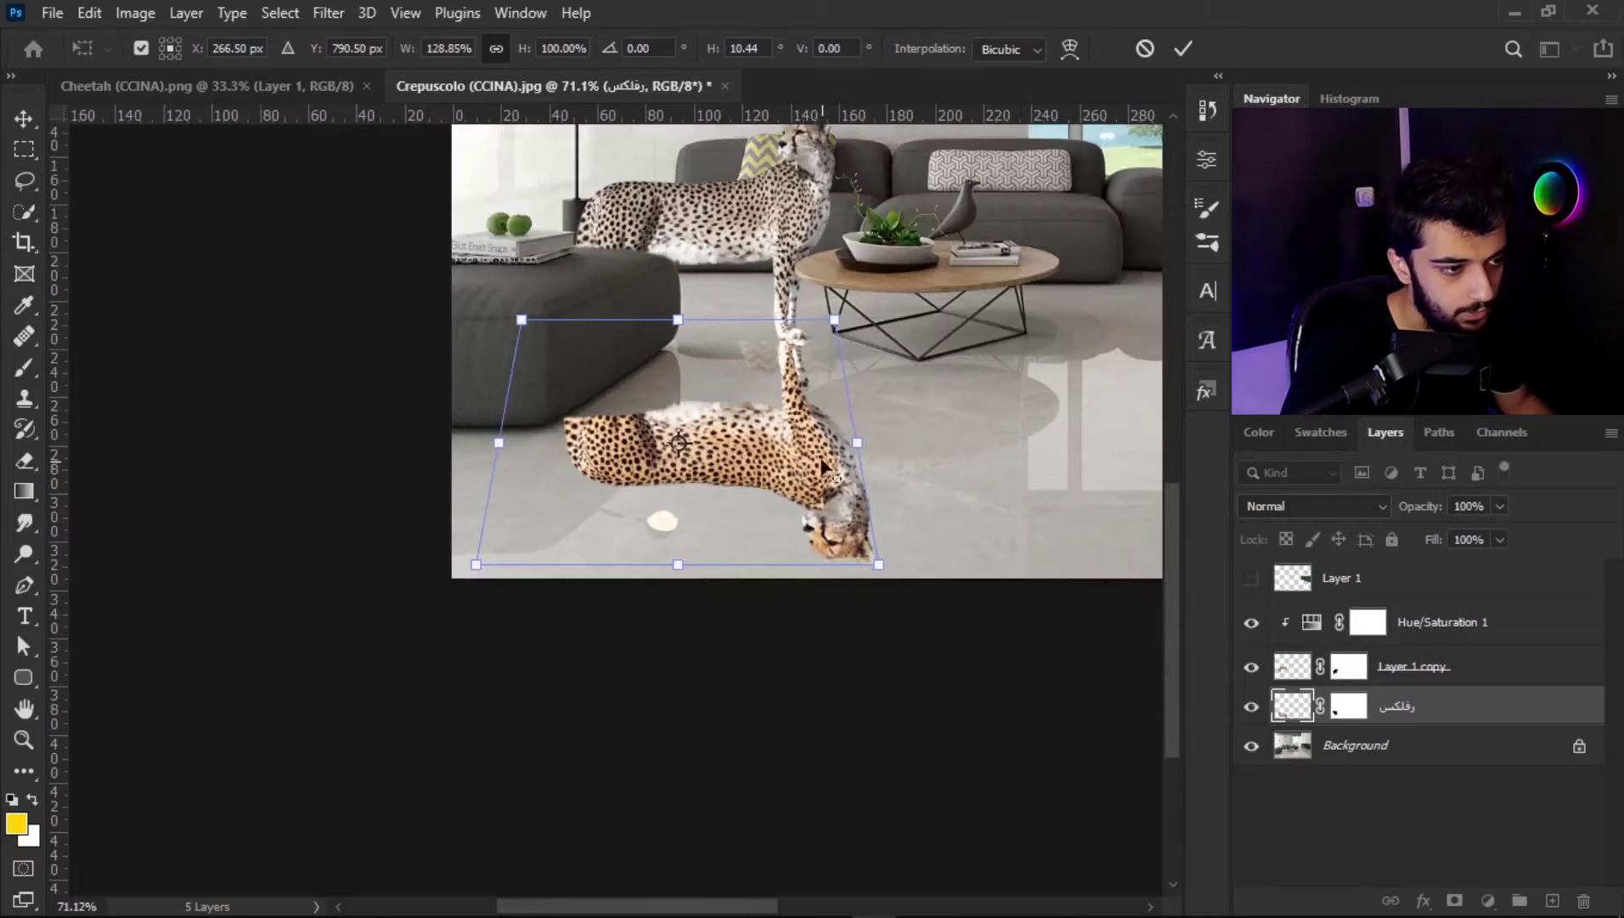
pyautogui.scroll(1, 822, 451)
pyautogui.scroll(2, 819, 459)
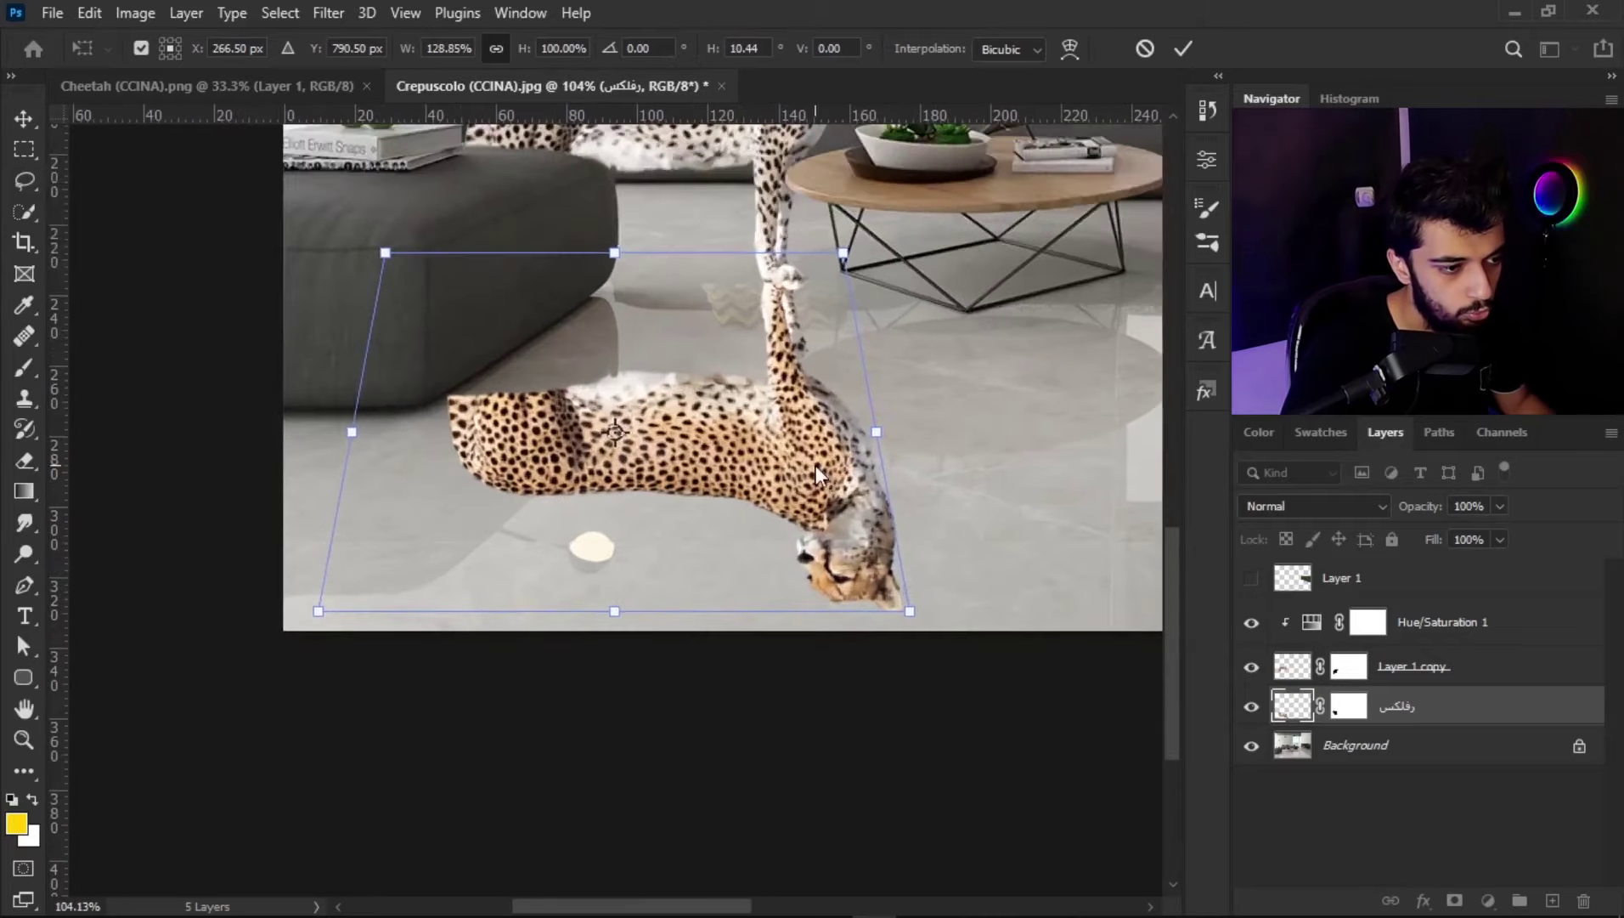
pyautogui.scroll(3, 788, 284)
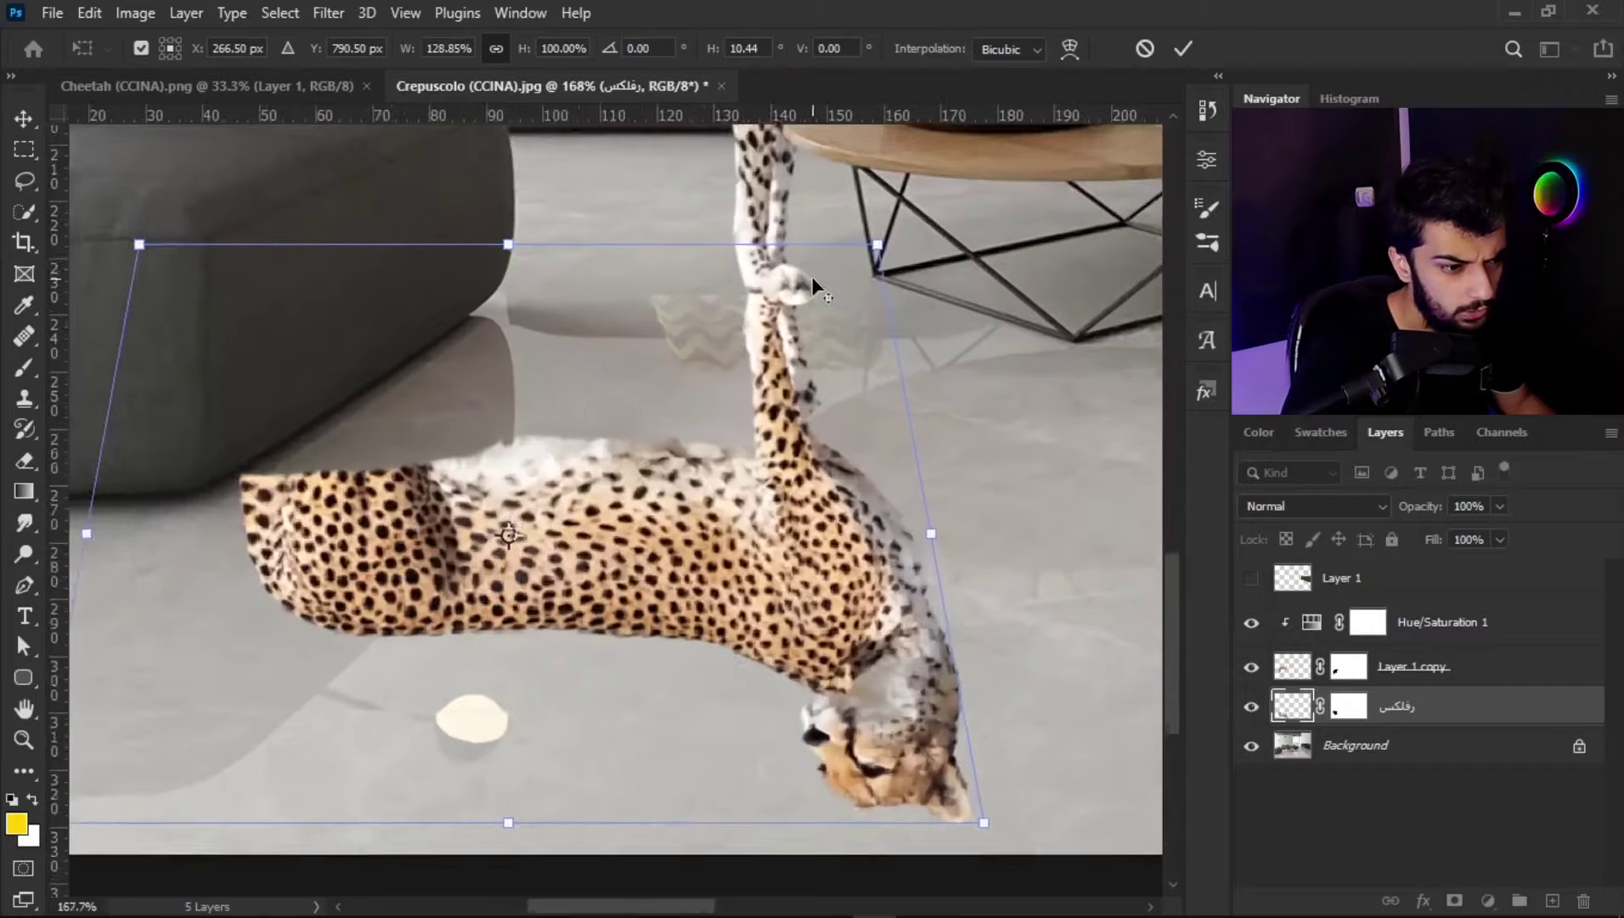
pyautogui.scroll(3, 811, 277)
# Step: Skew the reflection's top to meet the paws, nudge it down, and commit the transform
pyautogui.moveTo(966, 212); pyautogui.dragTo(948, 204)
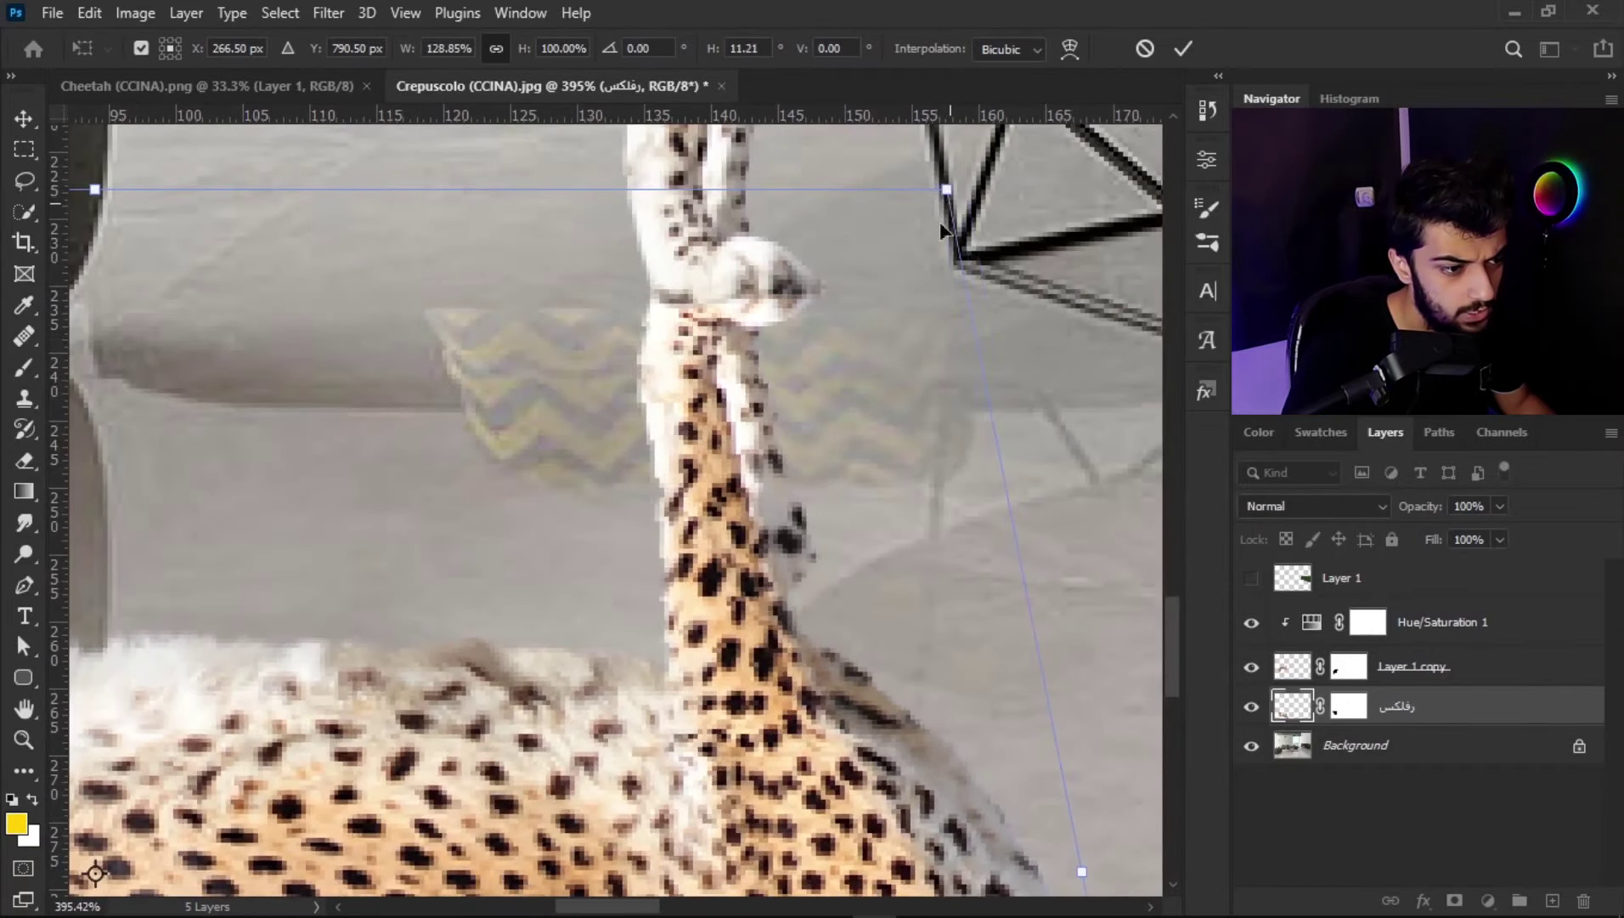
pyautogui.moveTo(716, 559); pyautogui.dragTo(716, 576)
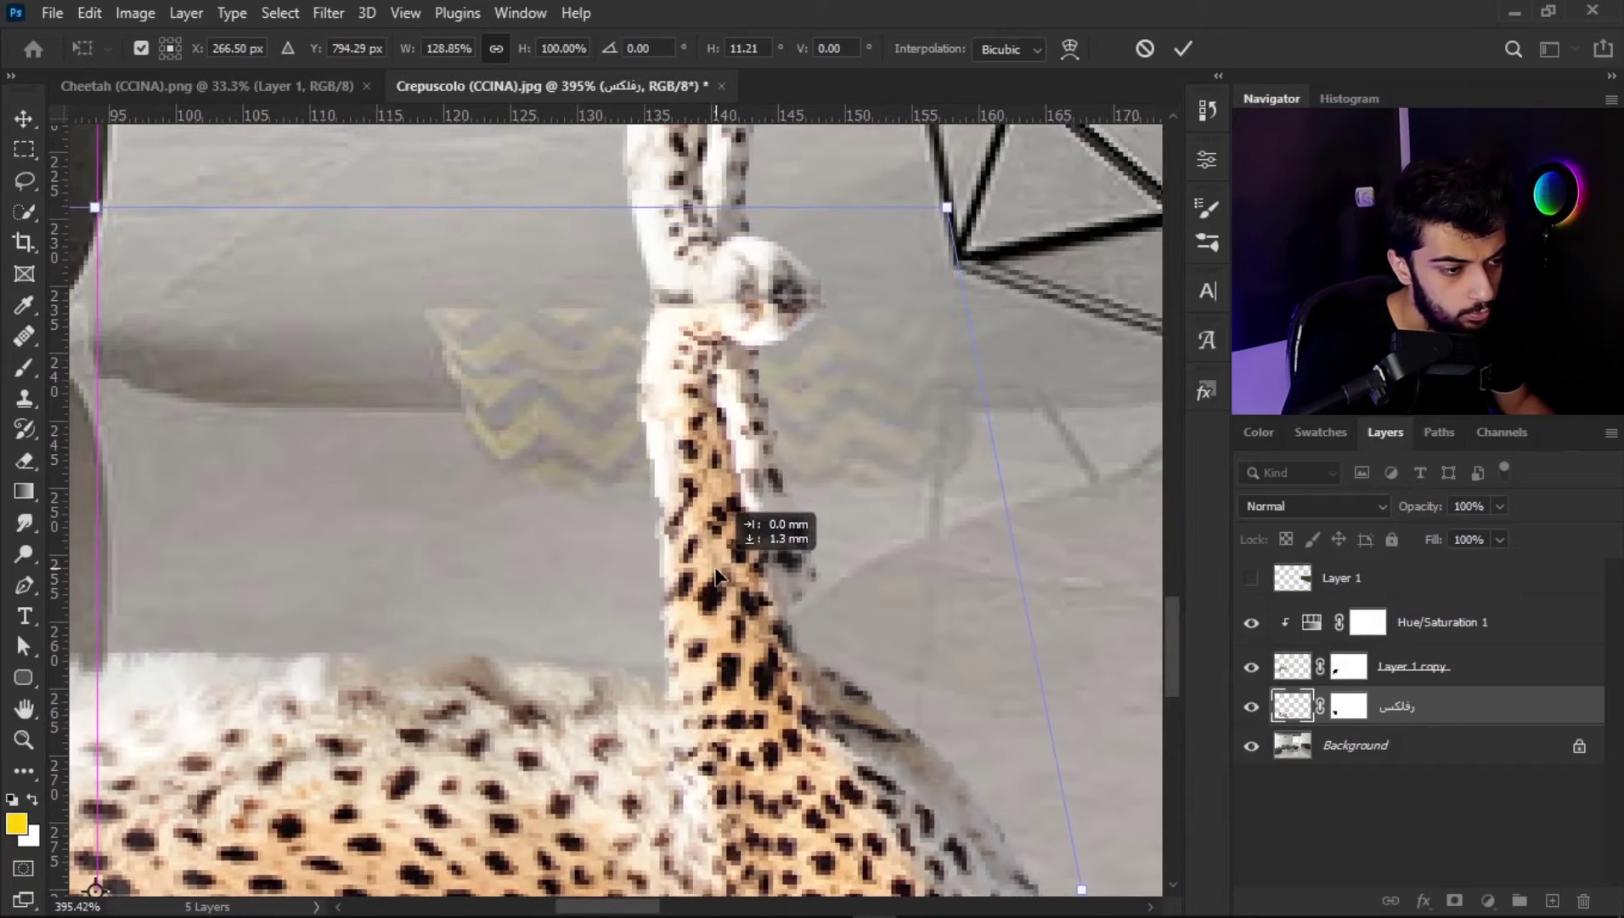
pyautogui.scroll(-3, 716, 576)
pyautogui.scroll(-2, 716, 577)
pyautogui.scroll(-3, 718, 579)
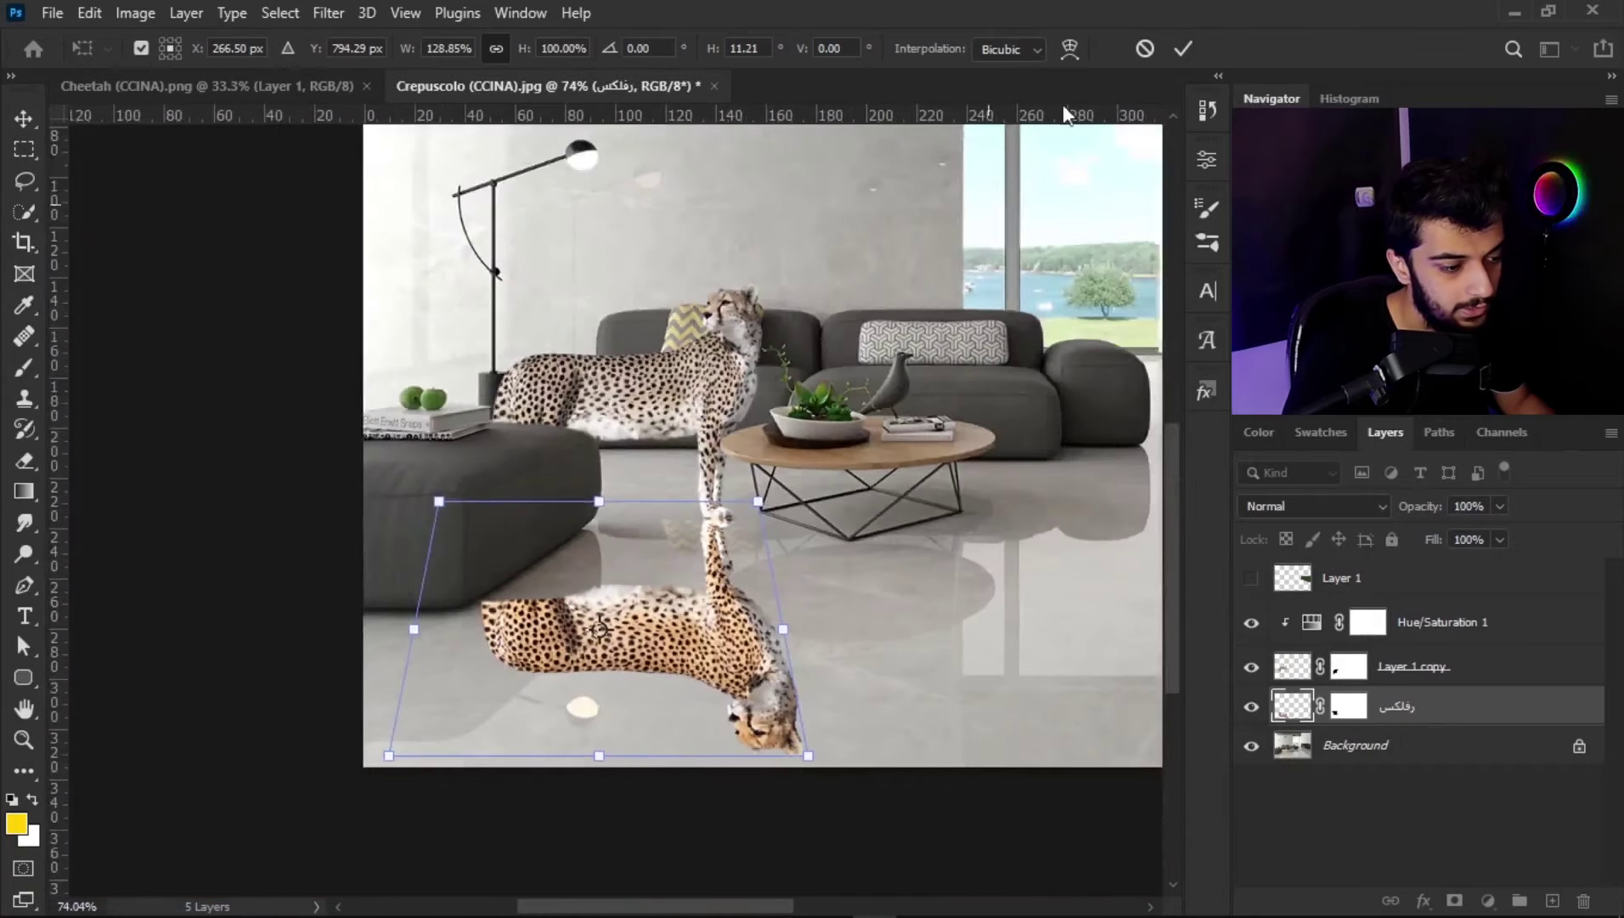
pyautogui.click(1183, 49)
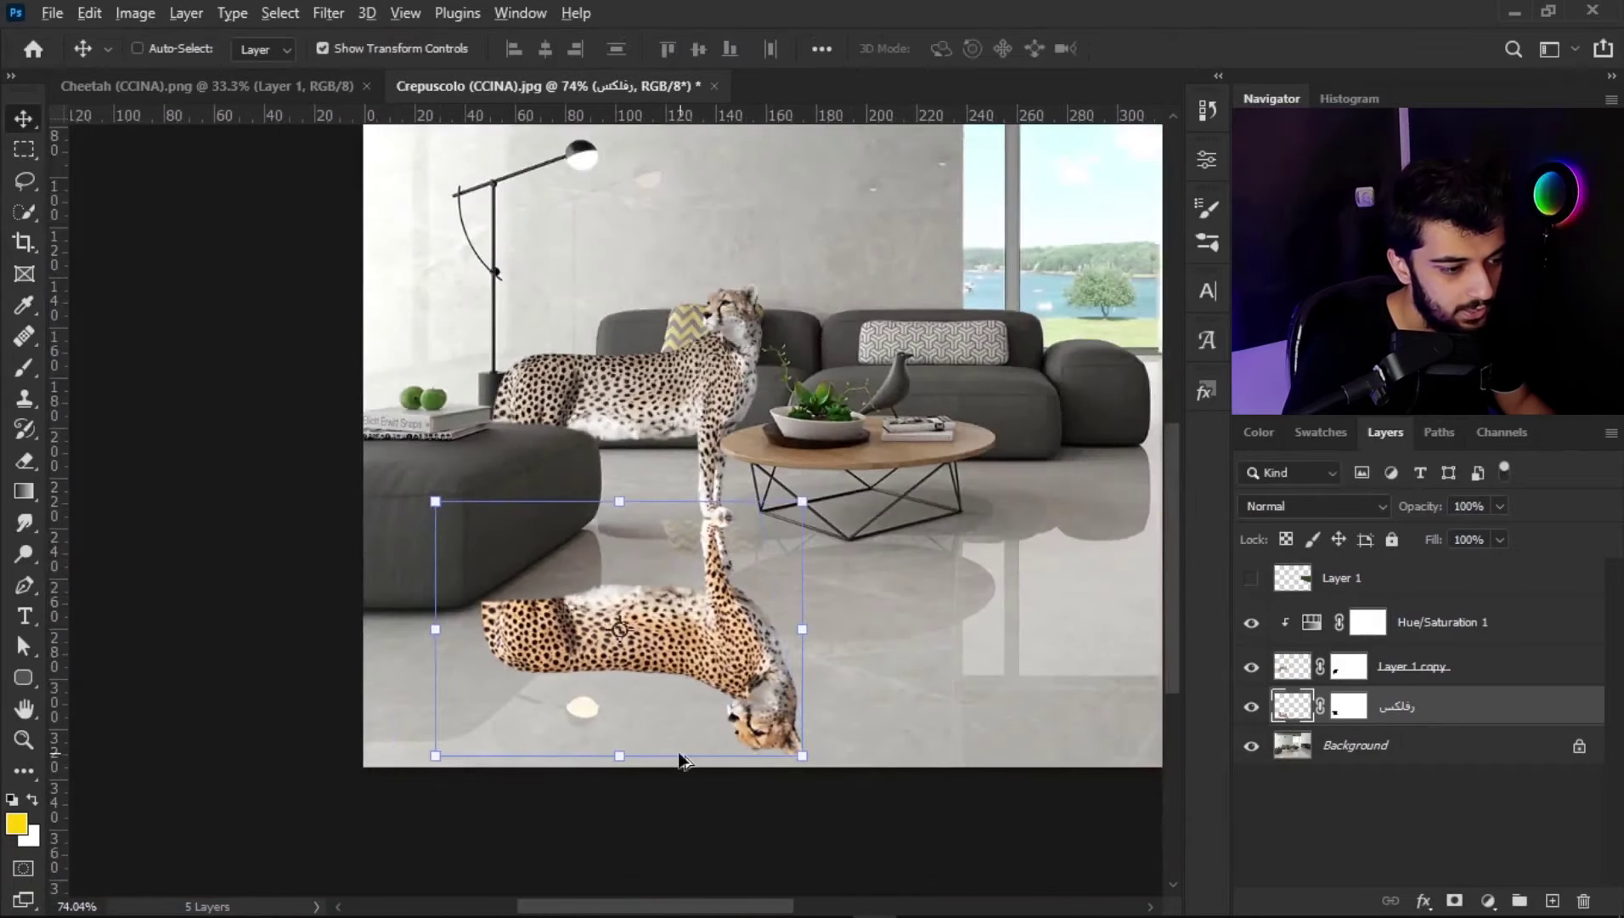
# Step: Target the reflection layer's mask and switch to the Brush tool
pyautogui.scroll(1, 665, 662)
pyautogui.scroll(1, 665, 663)
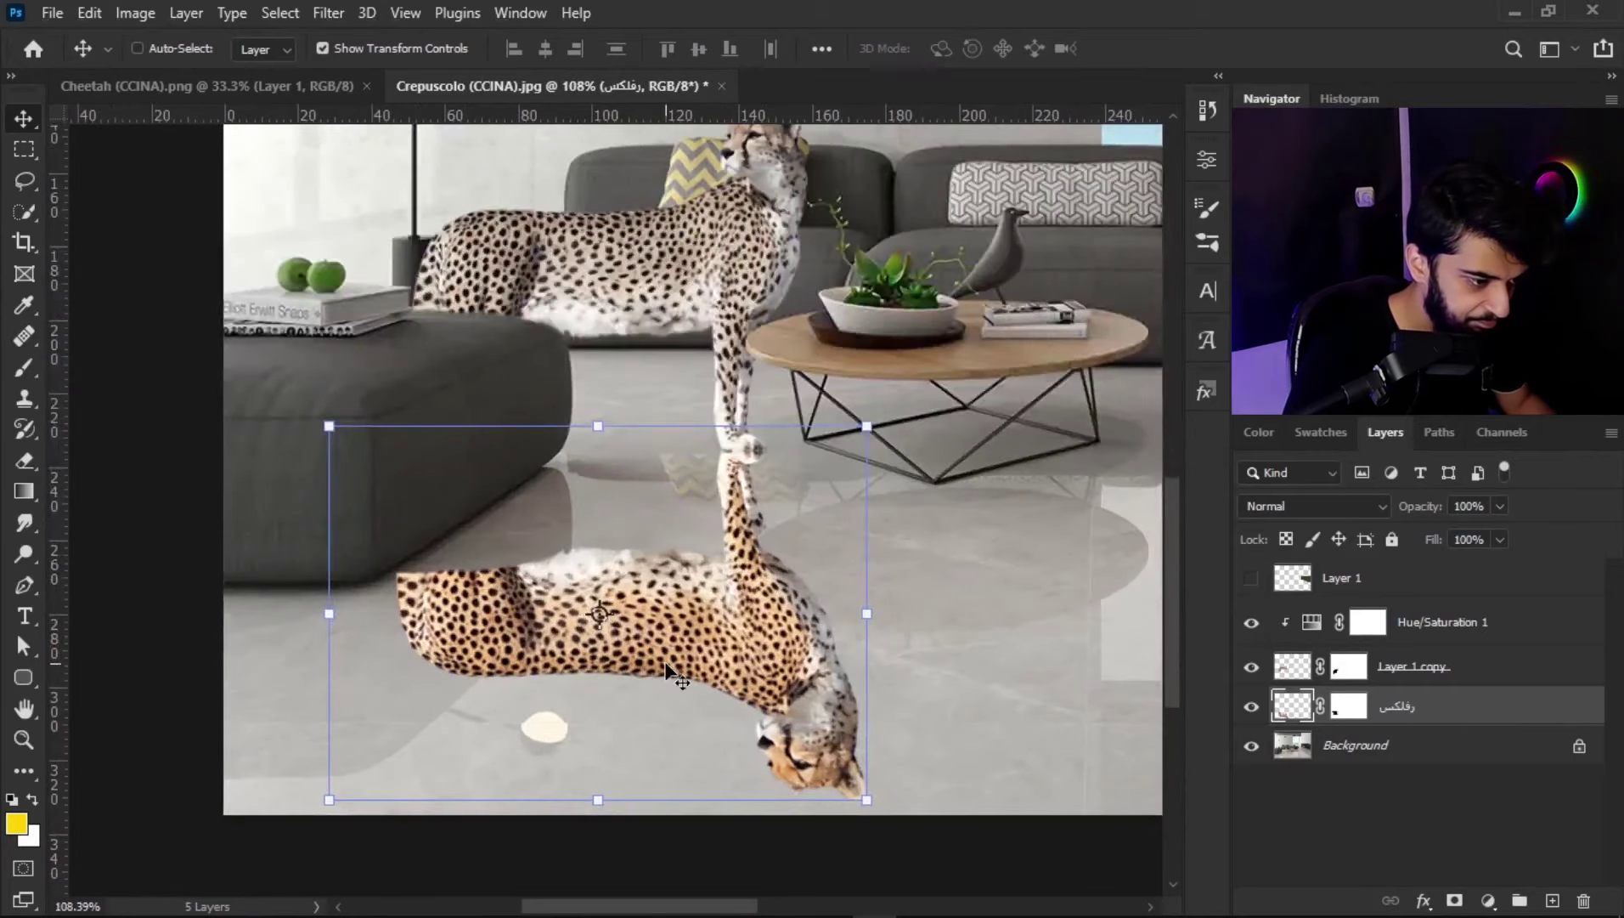
pyautogui.scroll(-2, 665, 669)
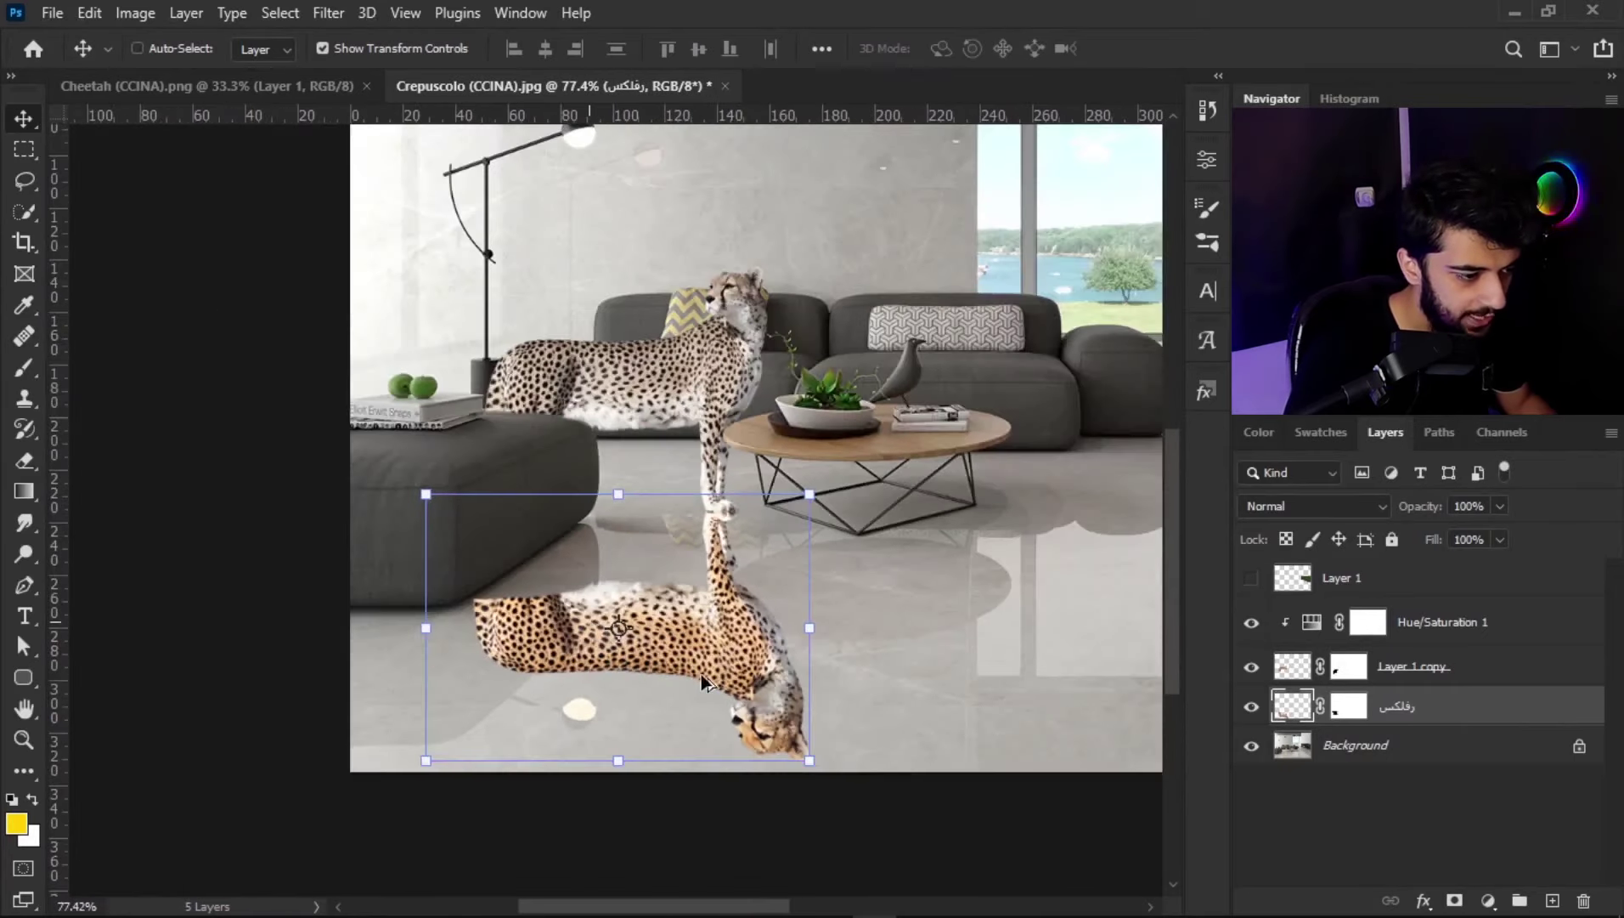
pyautogui.click(25, 151)
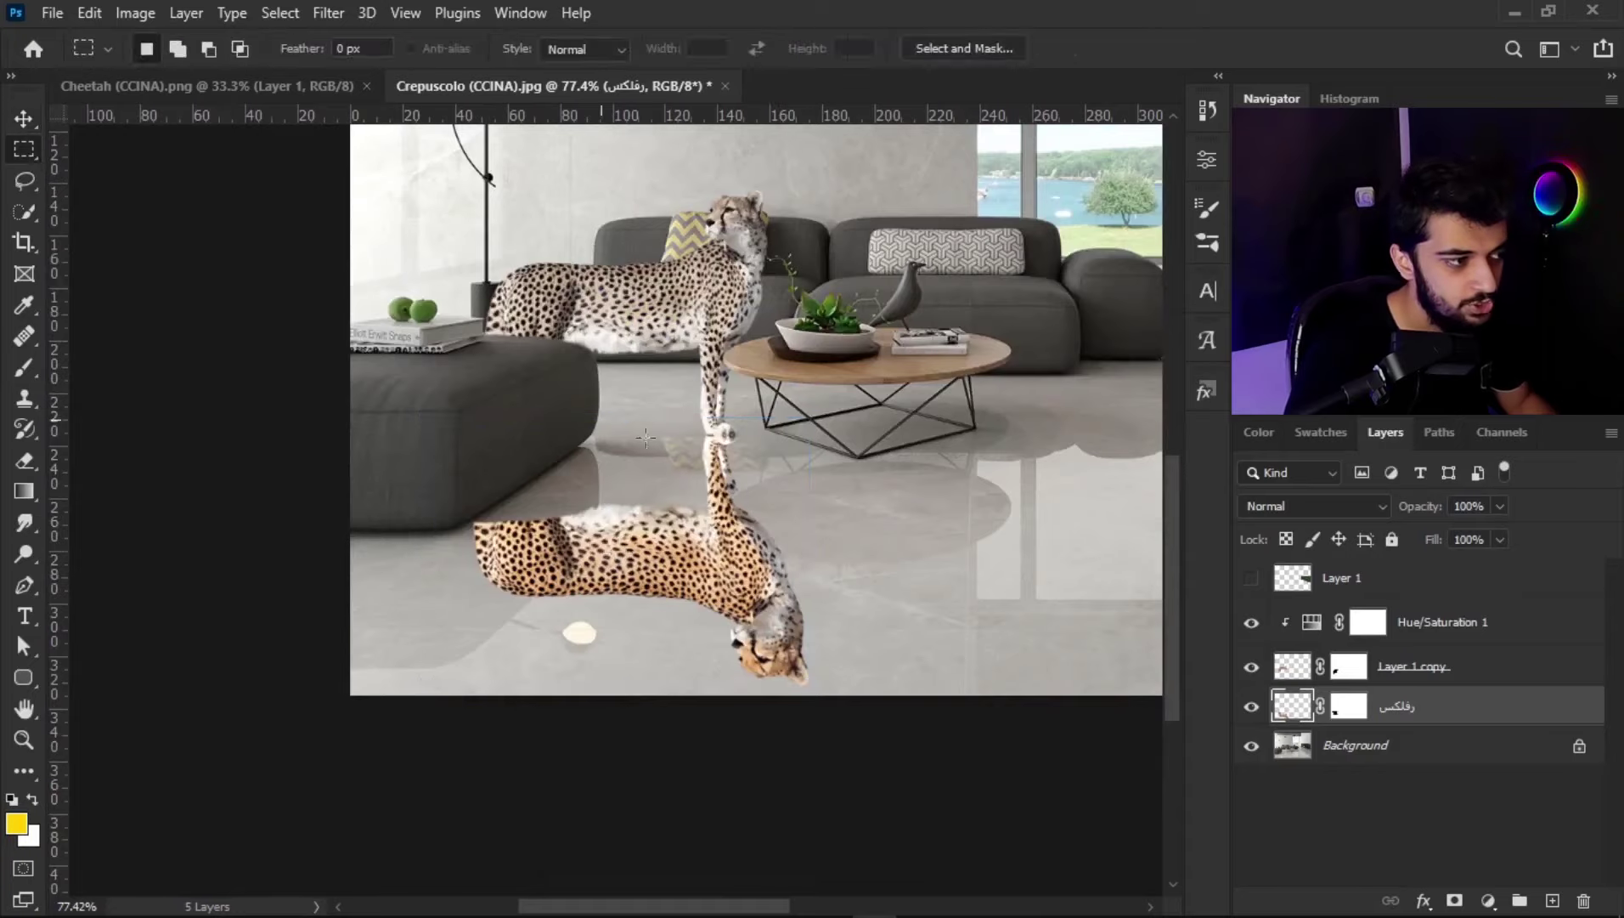
pyautogui.scroll(1, 527, 424)
pyautogui.scroll(1, 552, 504)
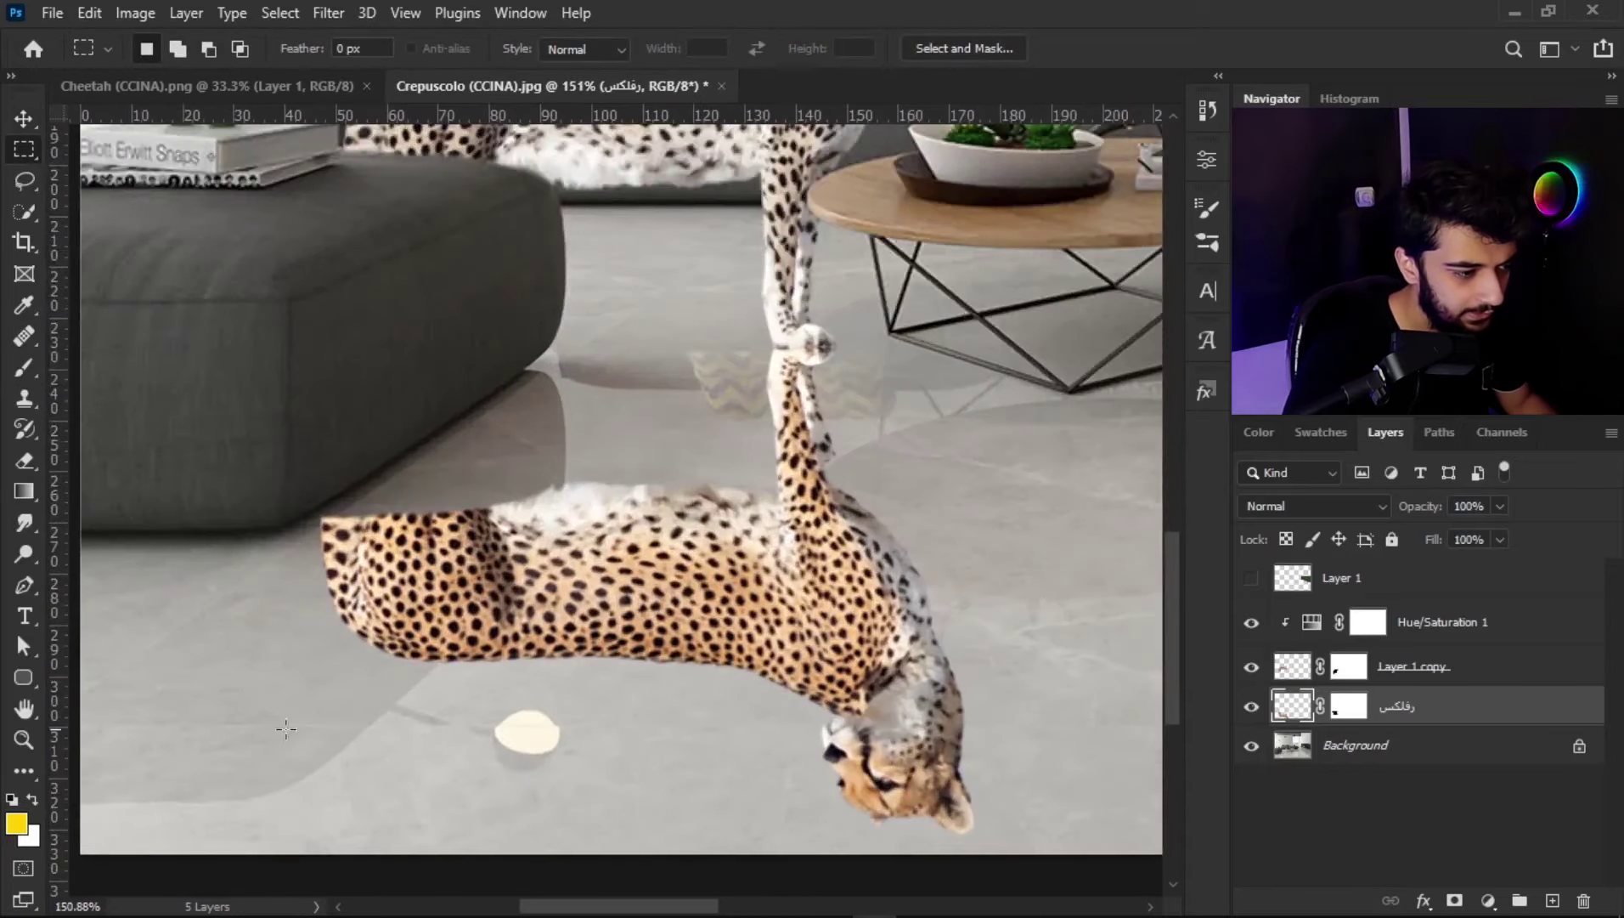
pyautogui.scroll(1, 485, 501)
pyautogui.scroll(2, 485, 501)
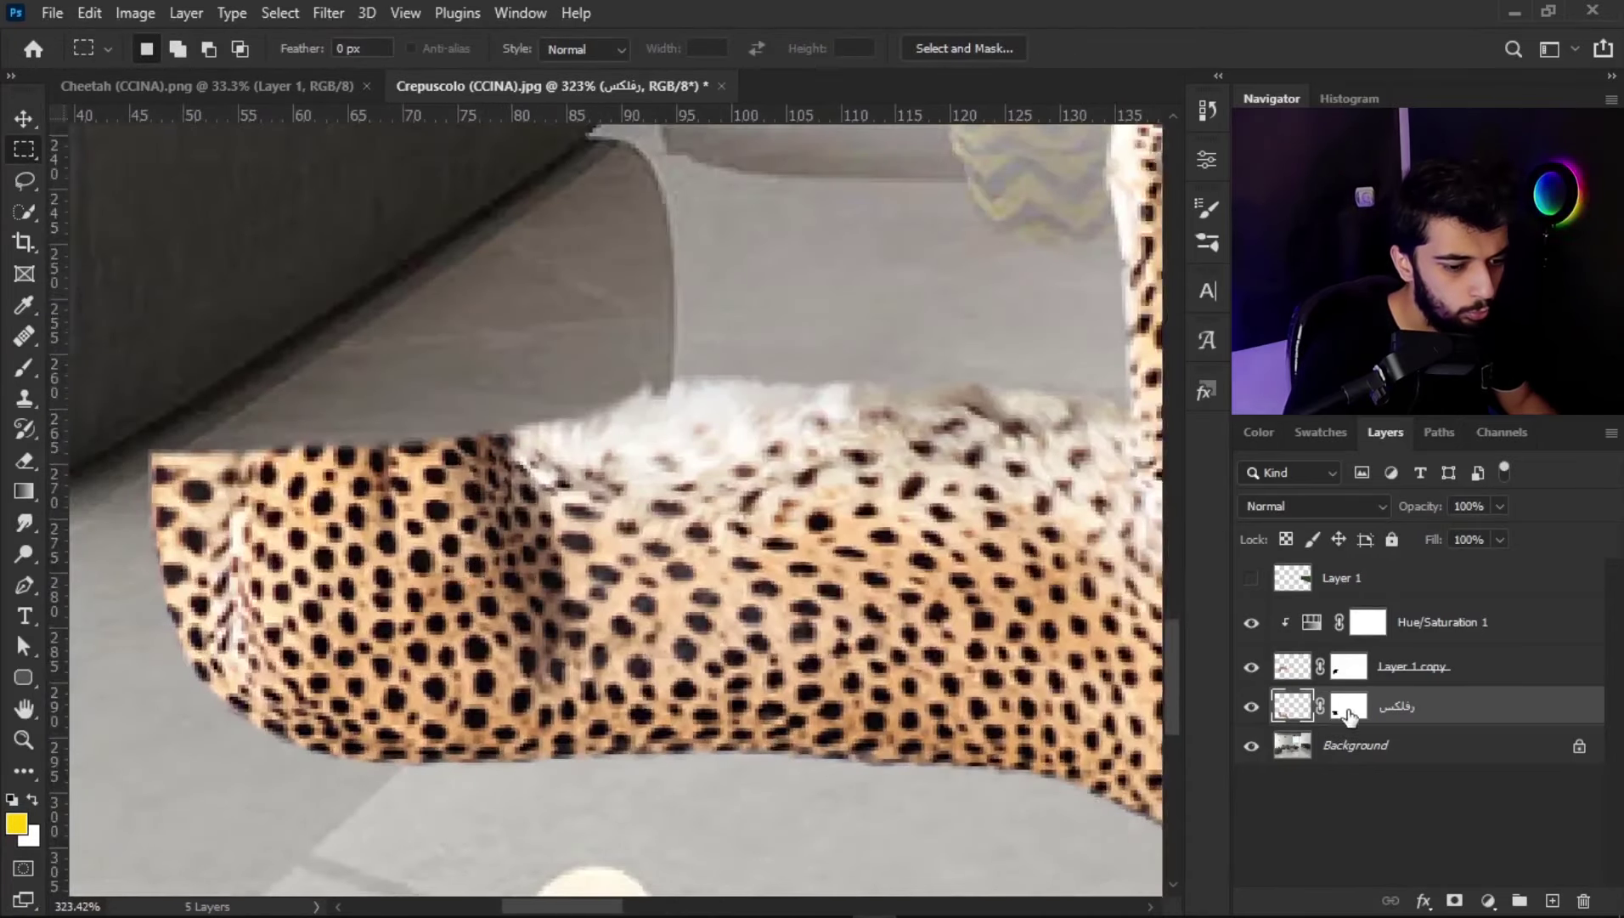
pyautogui.click(1349, 707)
pyautogui.click(23, 368)
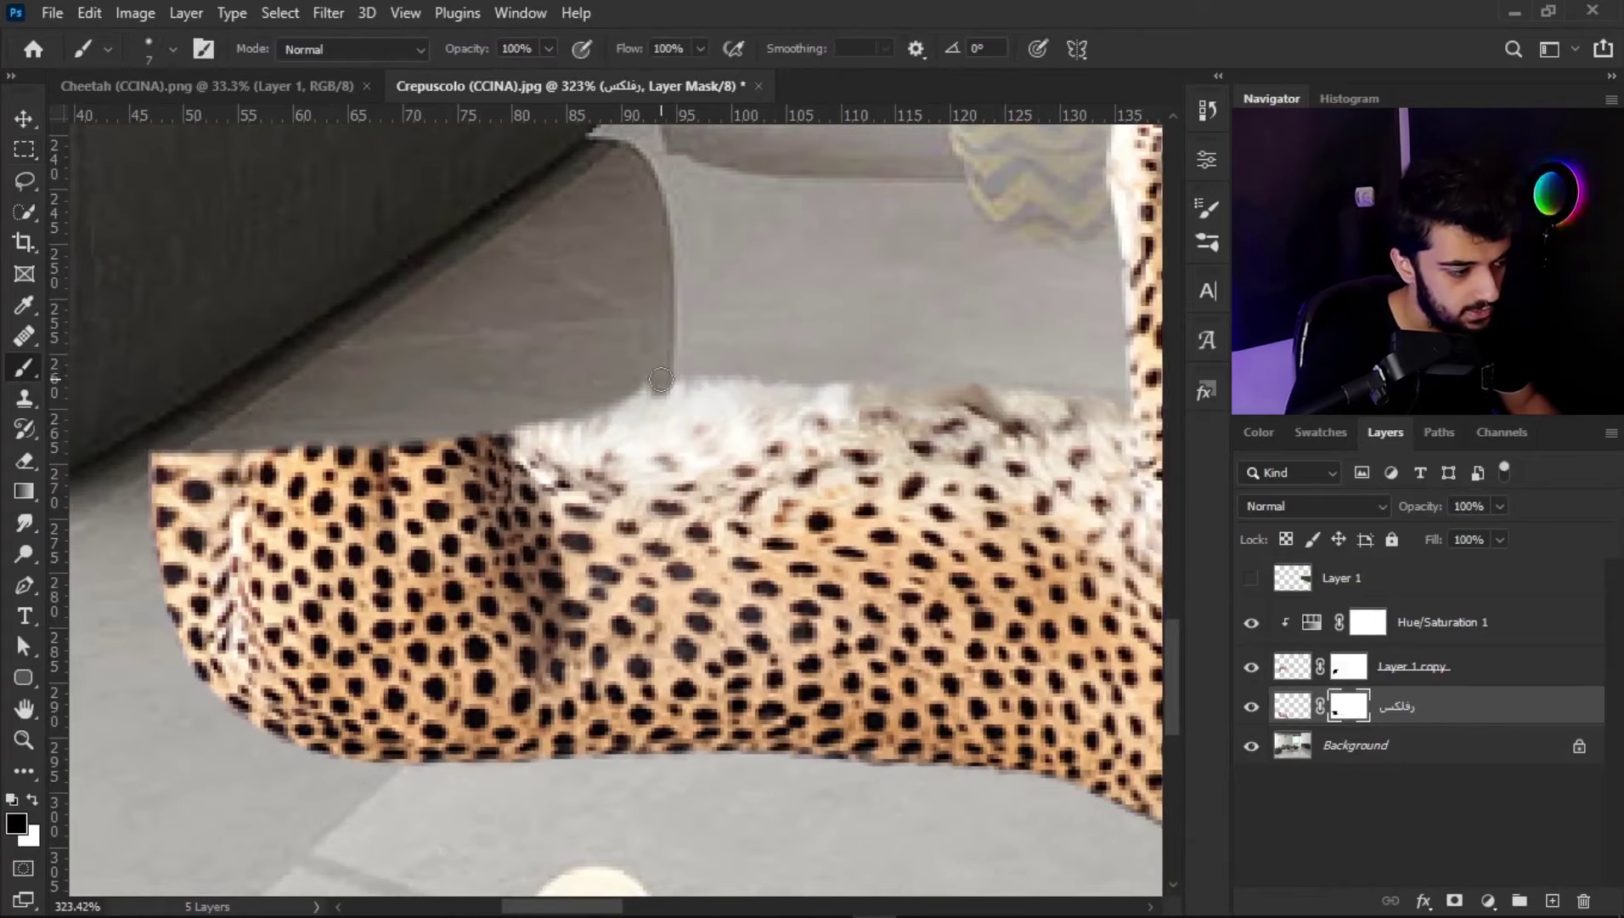
# Step: Paint out the reflection where the sofa's edge crosses, using a larger brush at 64% opacity
pyautogui.moveTo(654, 397); pyautogui.dragTo(559, 556)
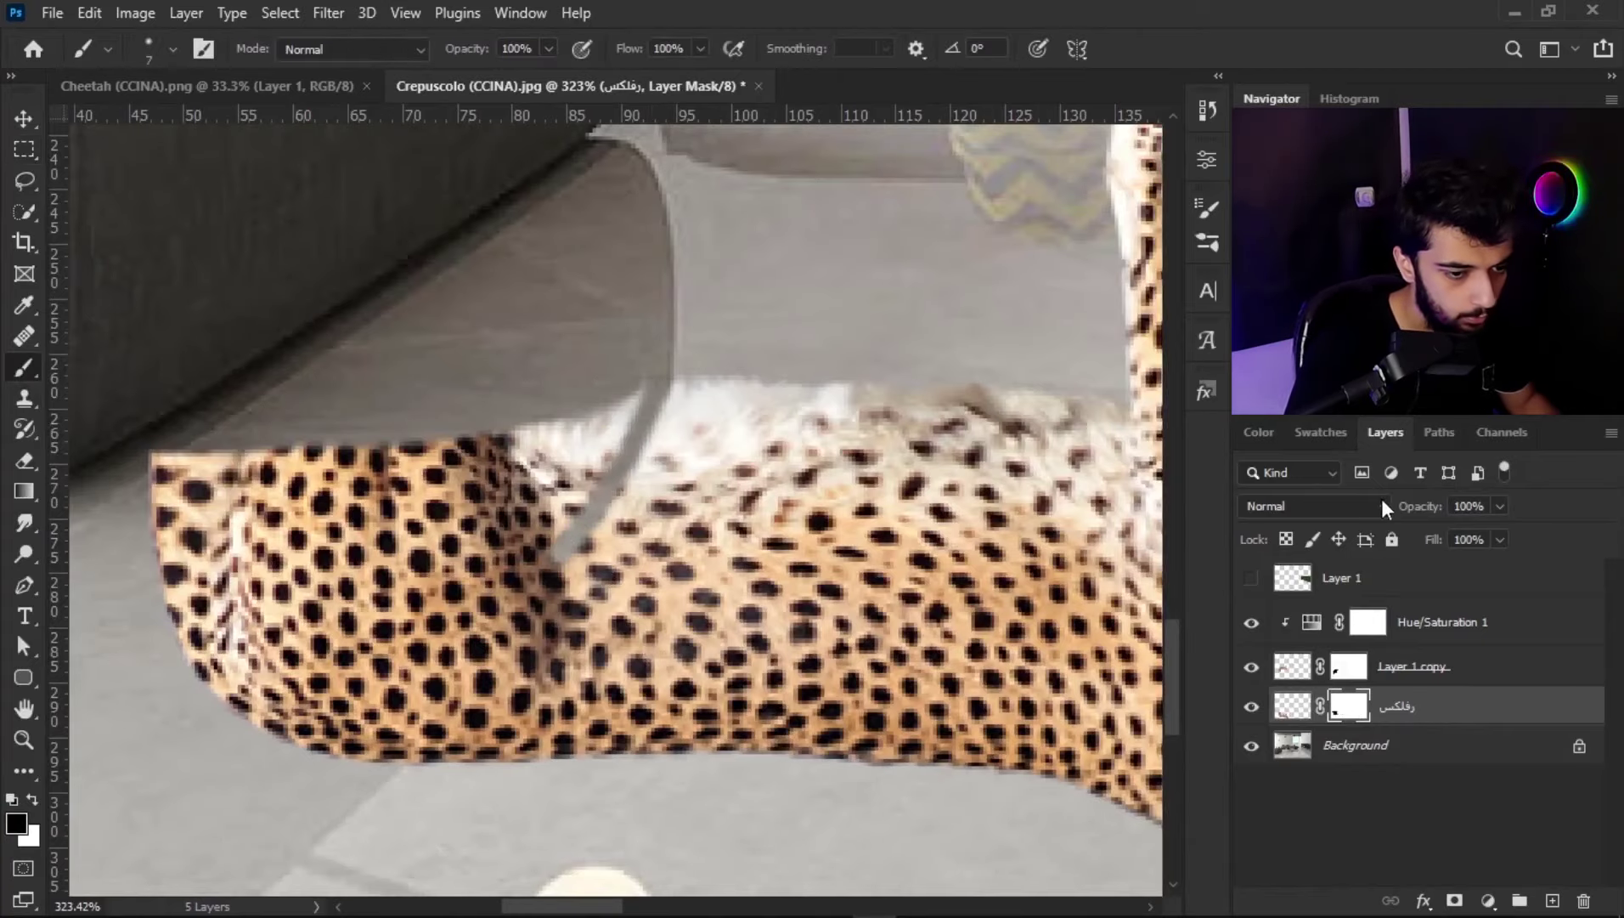
pyautogui.moveTo(1410, 515); pyautogui.dragTo(1371, 529)
pyautogui.press(']')
pyautogui.press(']')
pyautogui.press(']')
pyautogui.moveTo(399, 586)
pyautogui.mouseDown()
pyautogui.moveTo(536, 476)
pyautogui.moveTo(587, 408)
pyautogui.moveTo(510, 544)
pyautogui.moveTo(271, 450)
pyautogui.moveTo(145, 492)
pyautogui.moveTo(212, 711)
pyautogui.moveTo(400, 595)
pyautogui.mouseUp()
# Step: With a 10 px brush, mask away the leftover spots along the reflection's edge
pyautogui.keyDown('alt'); pyautogui.rightClick(376, 648); pyautogui.keyUp('alt')
pyautogui.moveTo(376, 648); pyautogui.dragTo(361, 650)
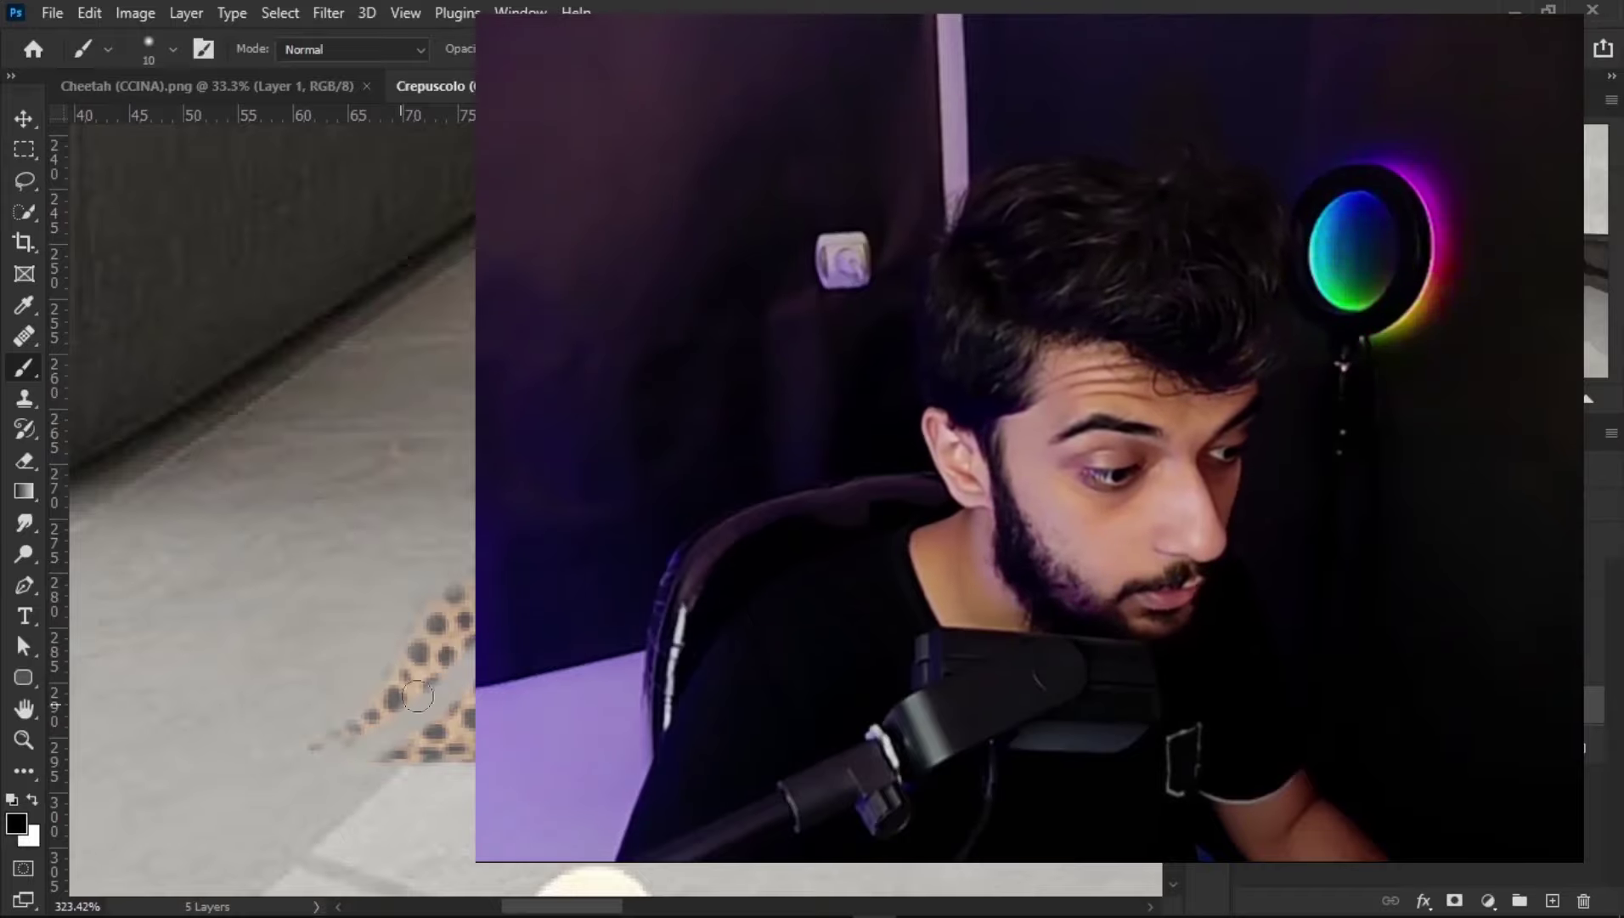
pyautogui.moveTo(356, 762); pyautogui.dragTo(347, 718)
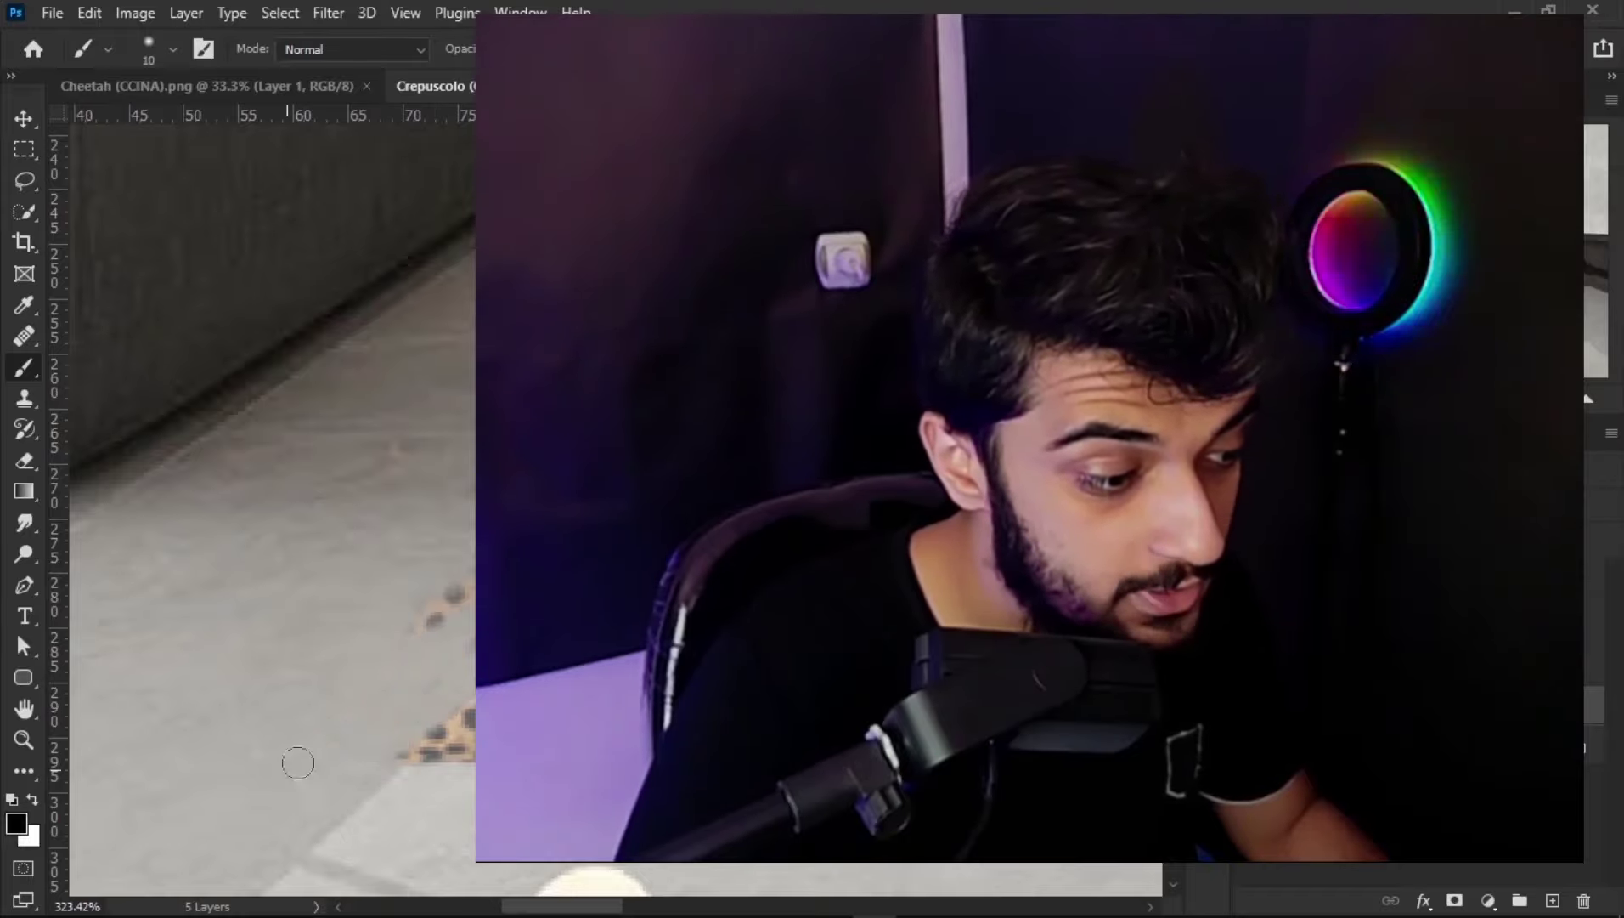
pyautogui.moveTo(287, 768)
pyautogui.mouseDown()
pyautogui.moveTo(465, 610)
pyautogui.moveTo(464, 537)
pyautogui.mouseUp()
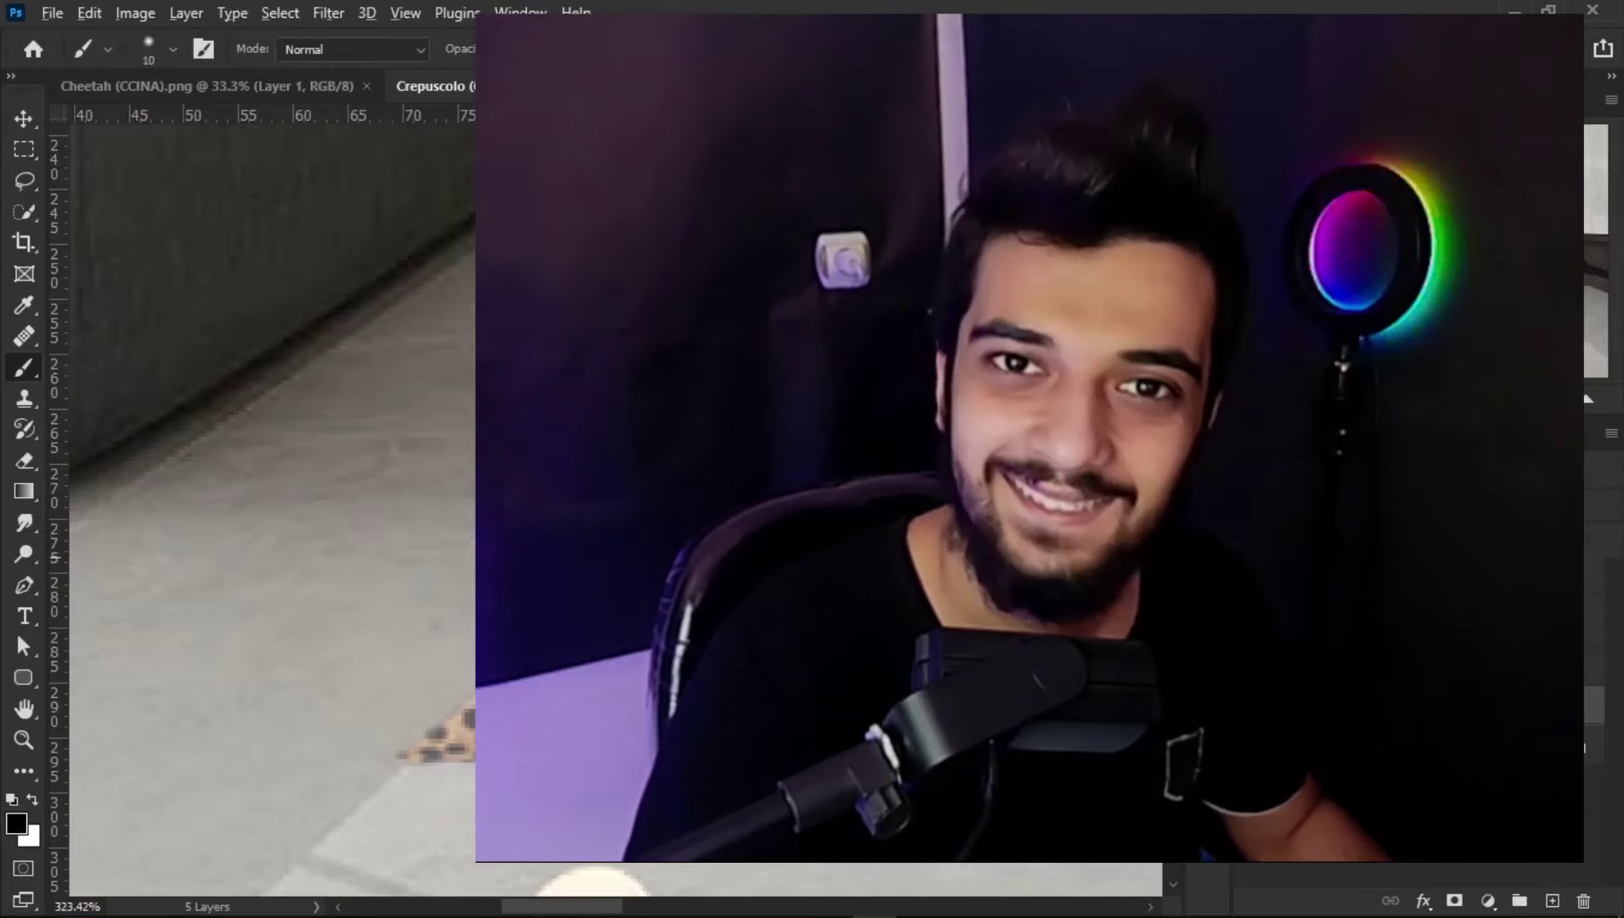
# Step: Select the Hue/Saturation 1 adjustment and the reflection layer in the Layers panel
pyautogui.scroll(-2, 762, 302)
pyautogui.hscroll(-2, 762, 303)
pyautogui.scroll(-1, 769, 272)
pyautogui.scroll(3, 776, 235)
pyautogui.scroll(-1, 776, 234)
pyautogui.scroll(2, 776, 234)
pyautogui.hscroll(2, 775, 235)
pyautogui.hscroll(3, 763, 313)
pyautogui.scroll(1, 631, 609)
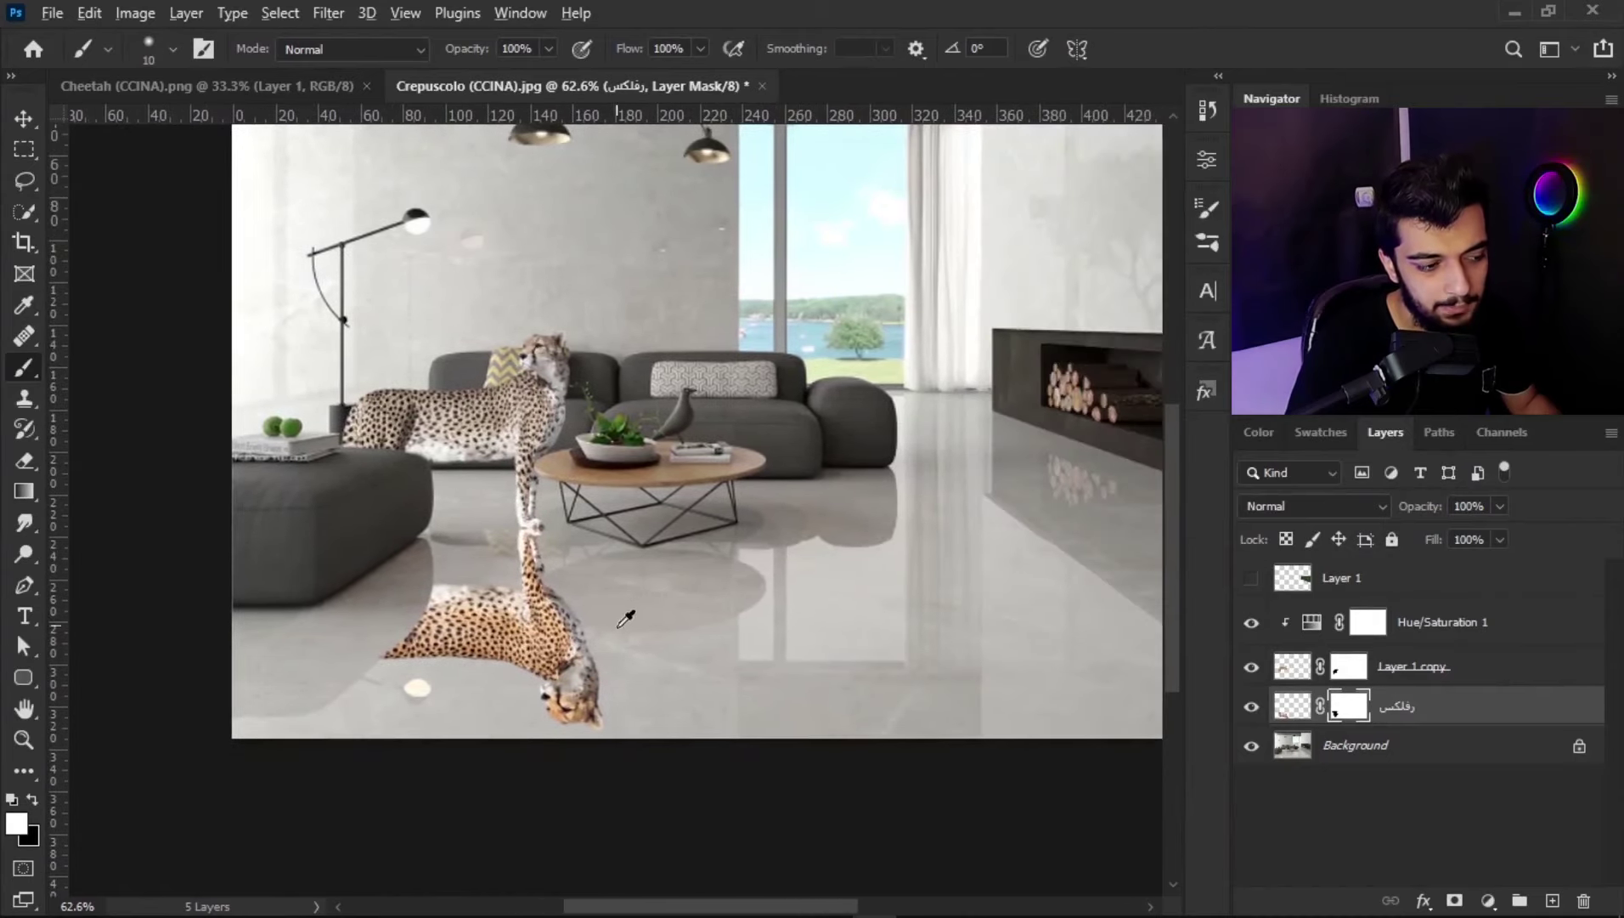
pyautogui.scroll(2, 575, 613)
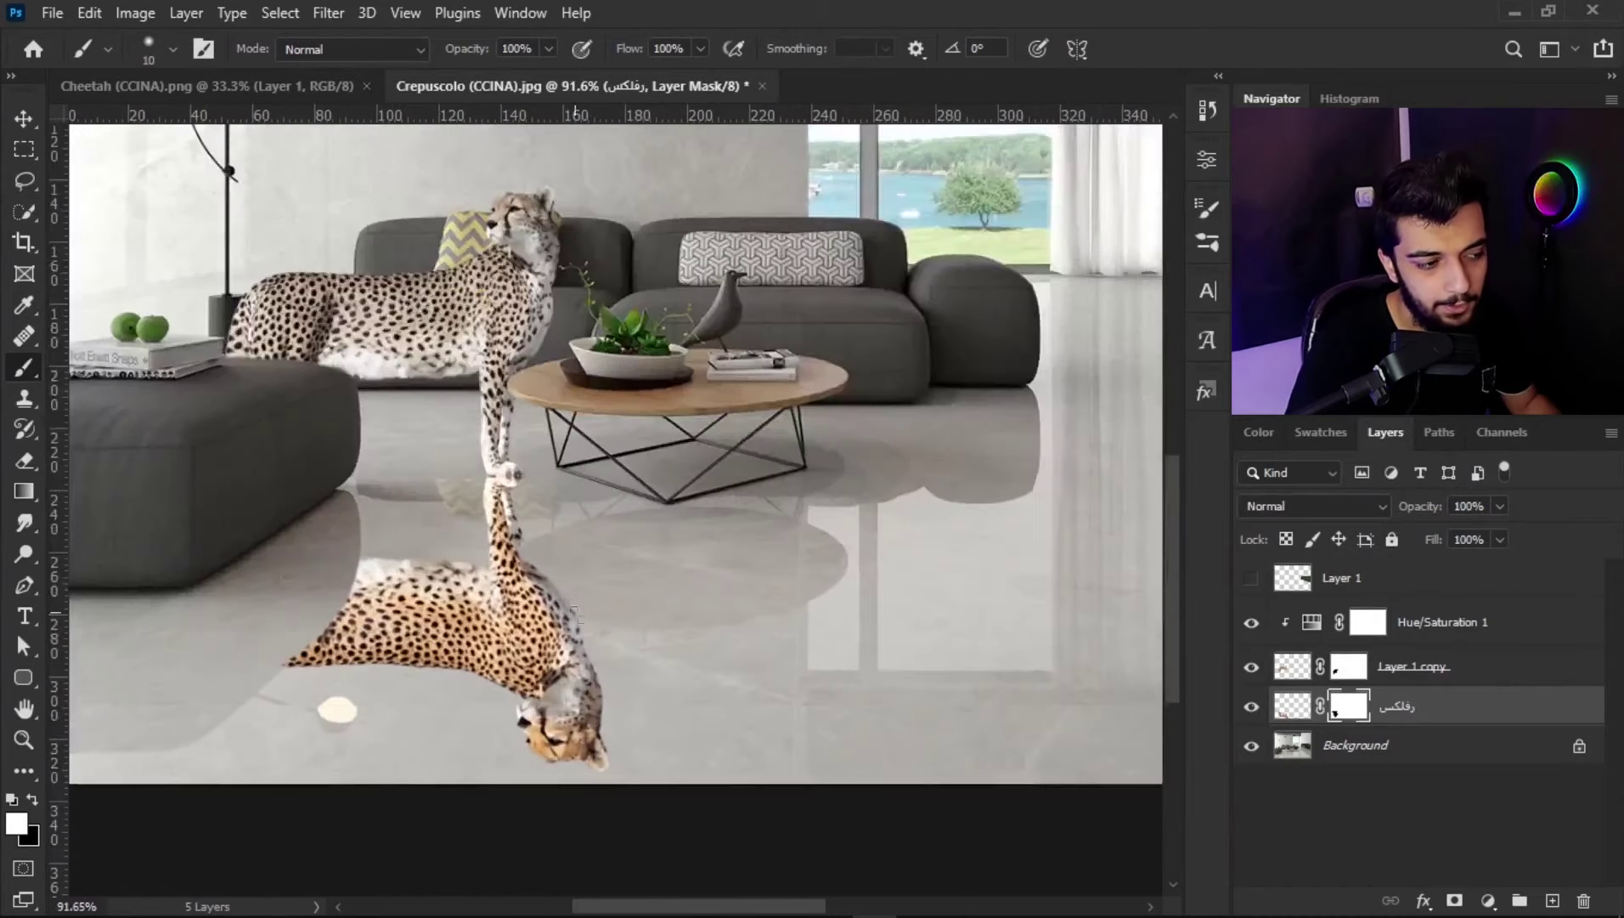
pyautogui.click(1454, 625)
pyautogui.click(1448, 700)
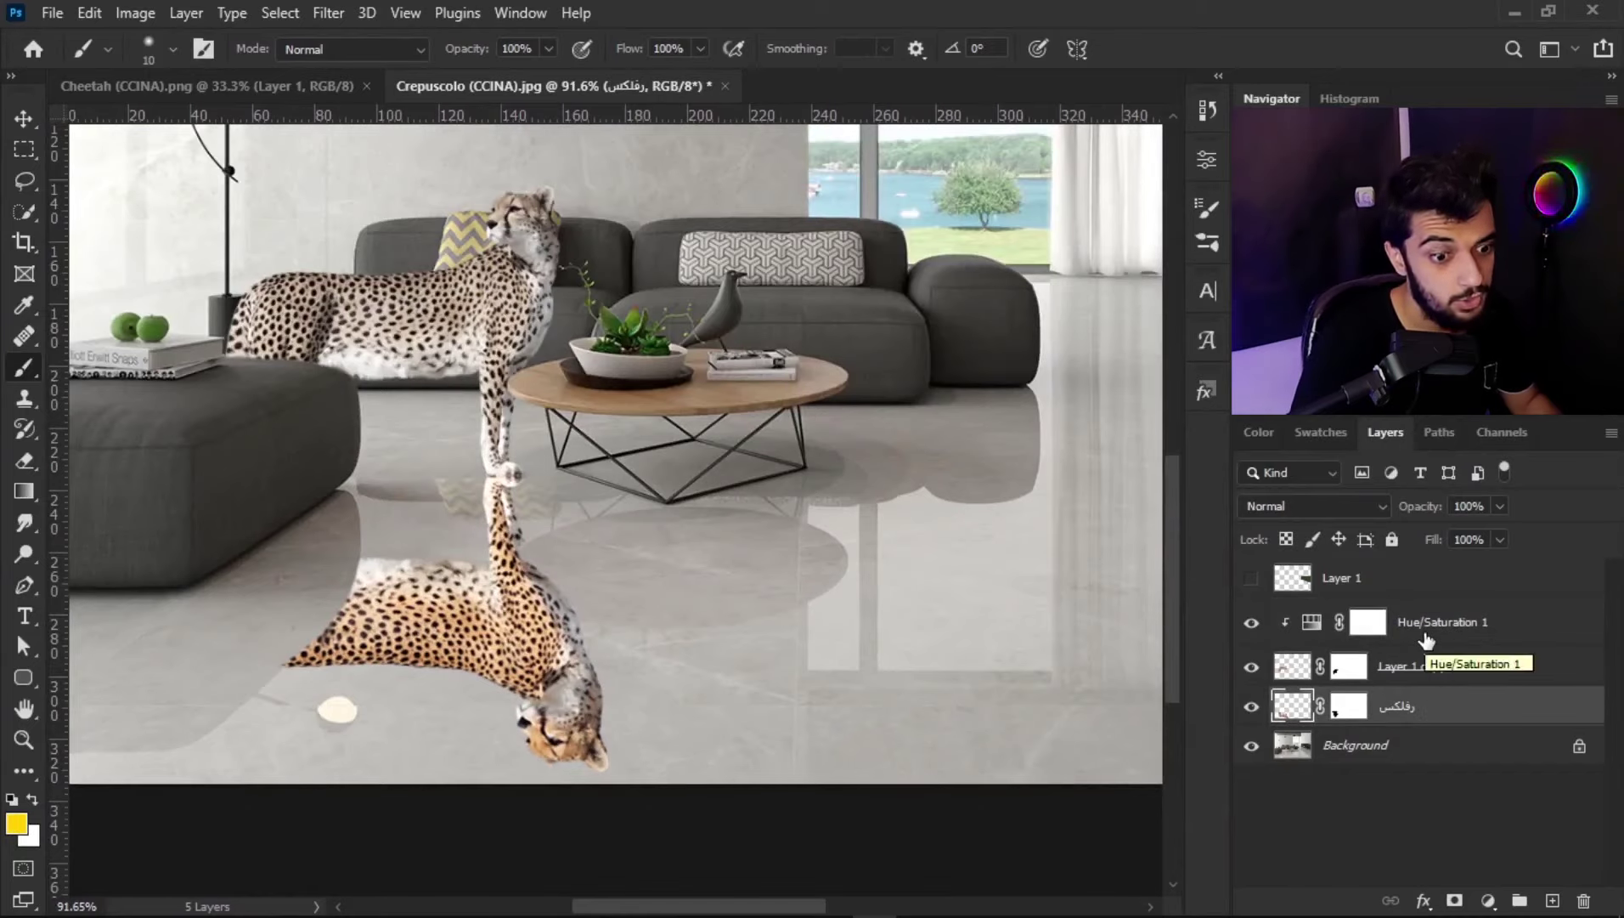
# Step: Duplicate Hue/Saturation 1 so the copy sits directly above the reflection layer
pyautogui.click(1412, 618)
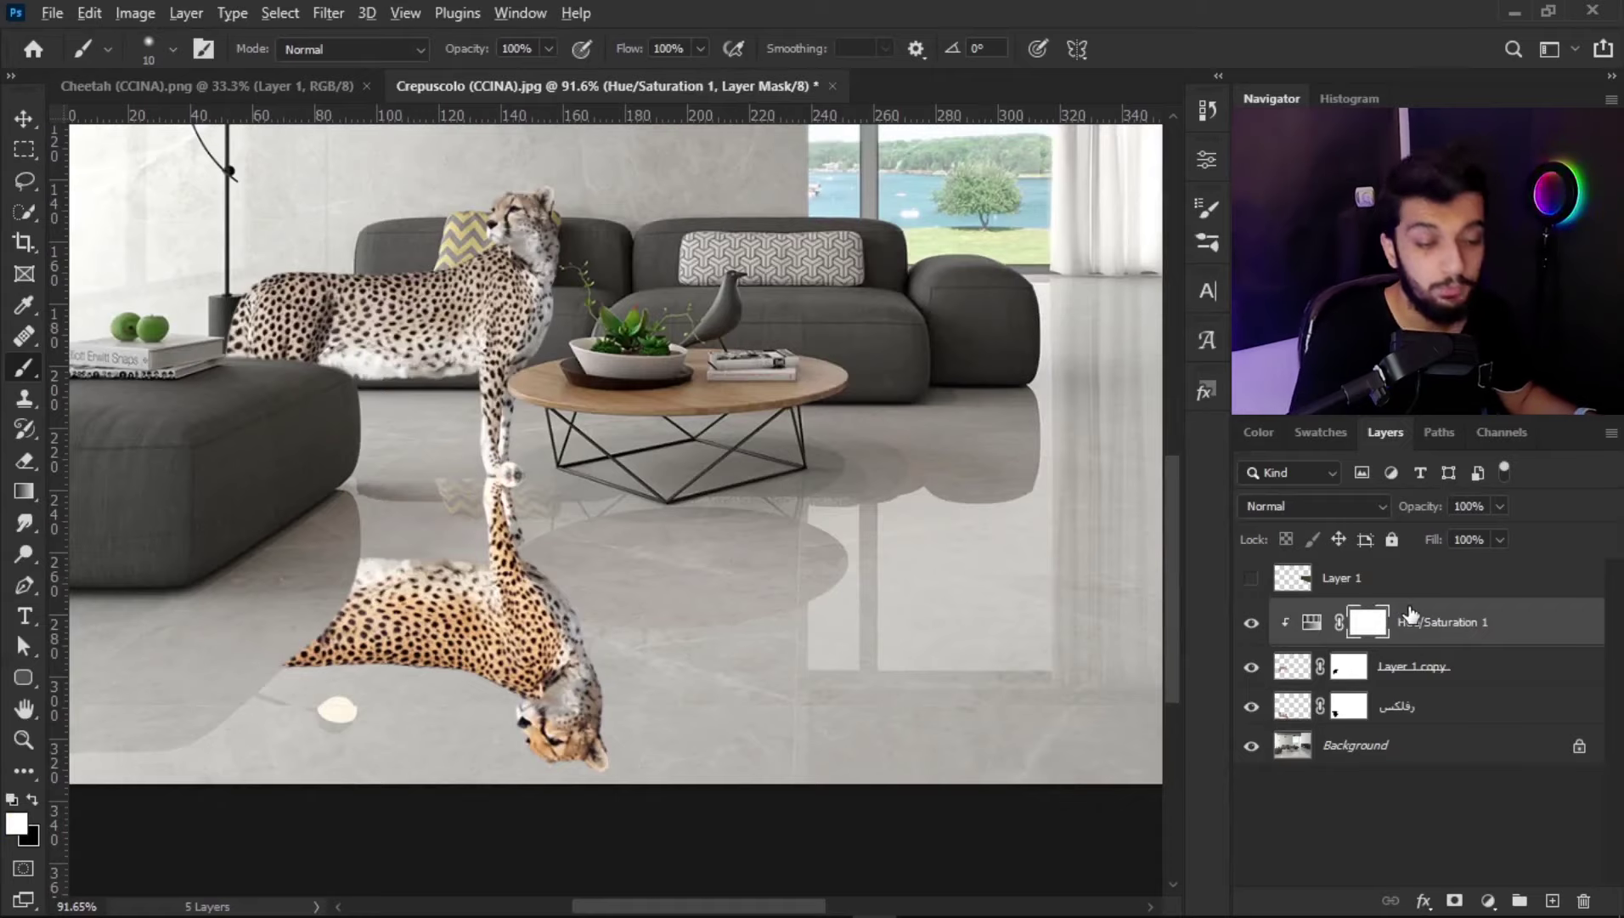
pyautogui.moveTo(1412, 618); pyautogui.dragTo(1427, 686)
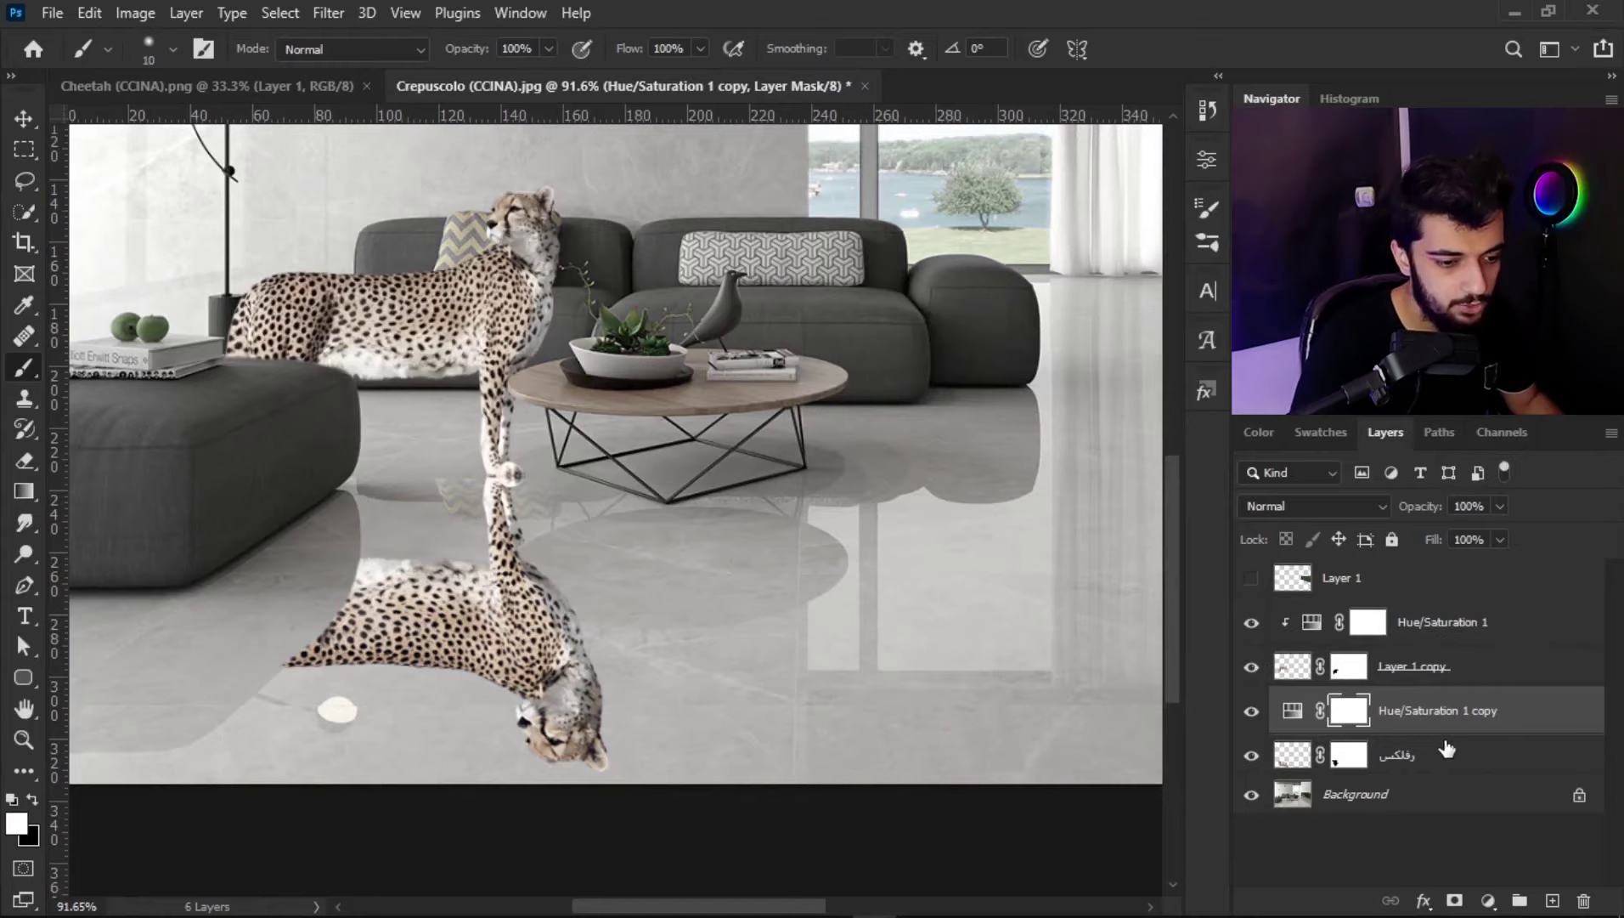
pyautogui.scroll(-5, 1077, 516)
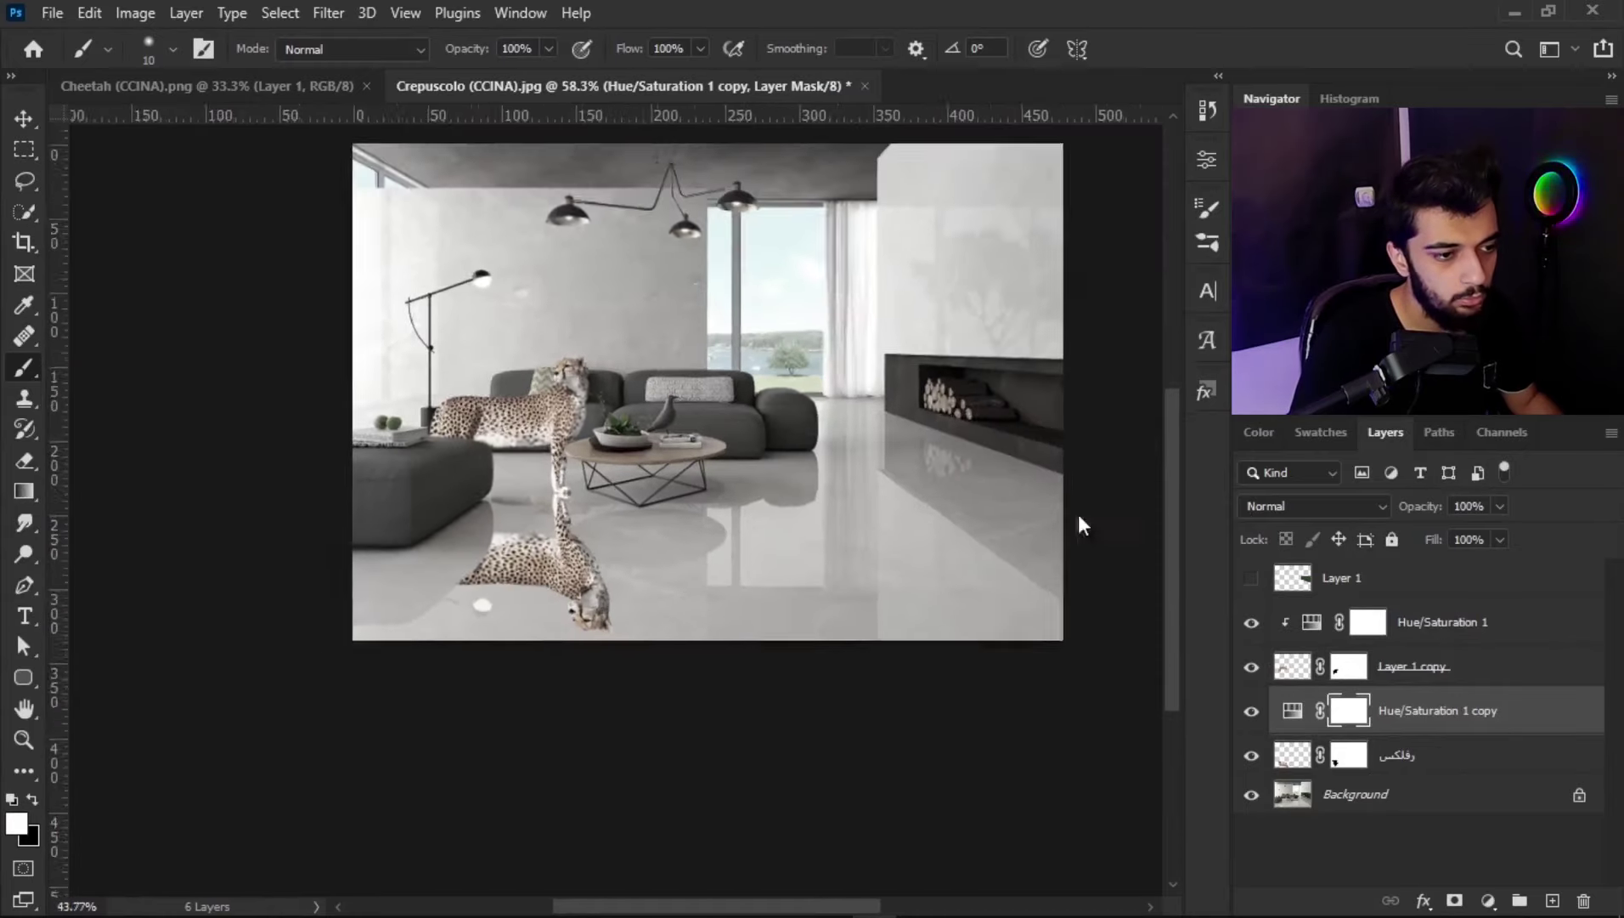
pyautogui.scroll(2, 1078, 516)
pyautogui.scroll(2, 738, 367)
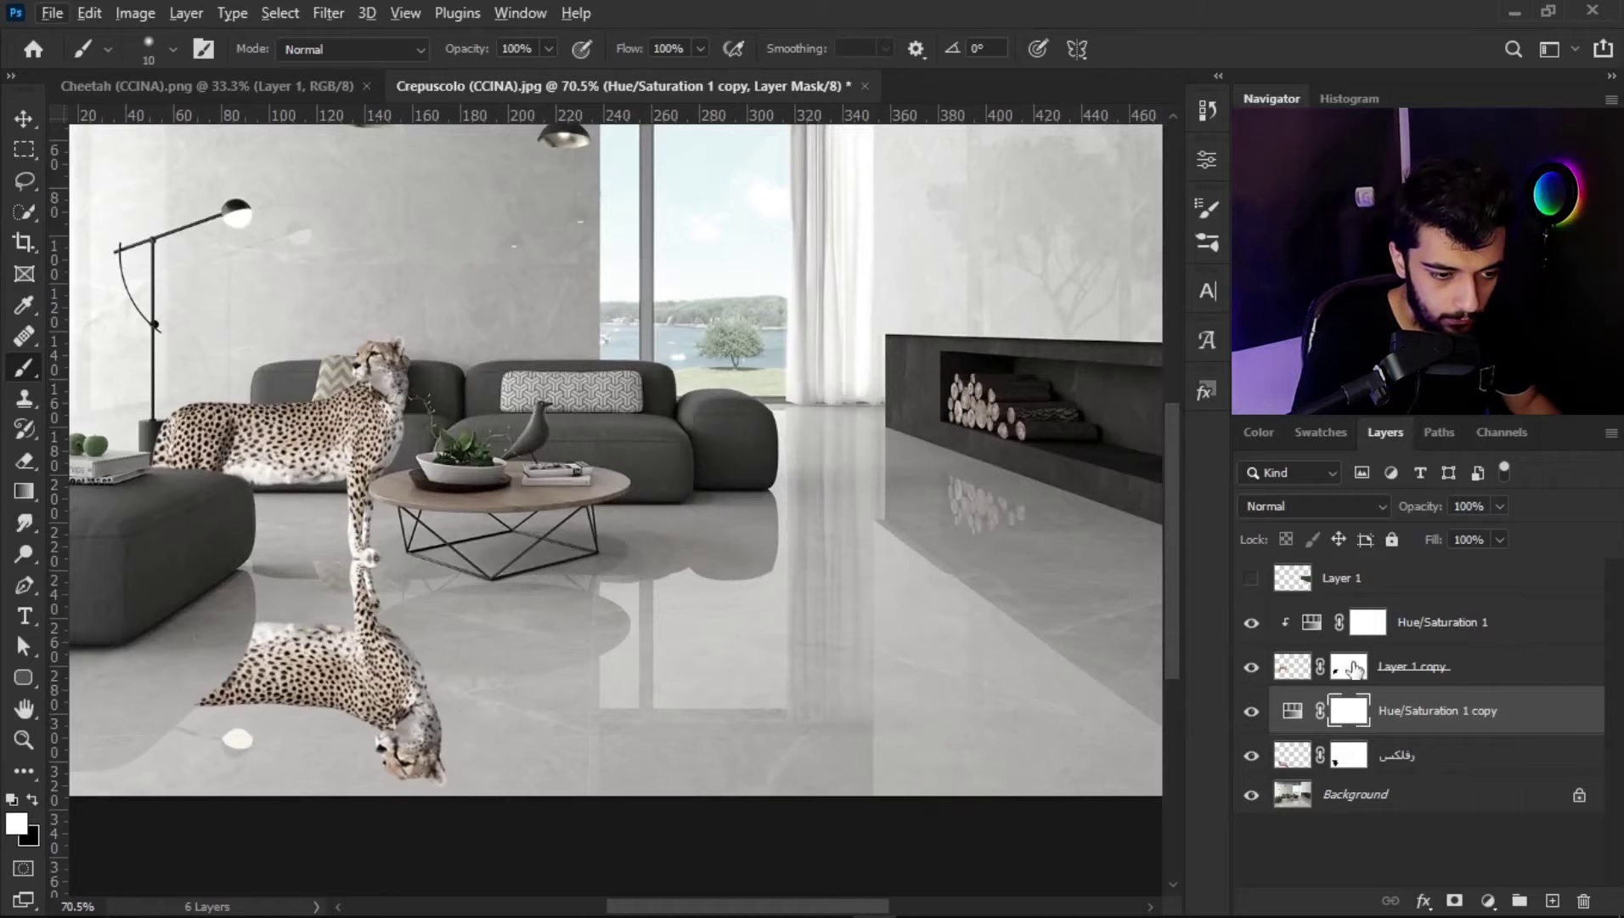
pyautogui.rightClick(1415, 717)
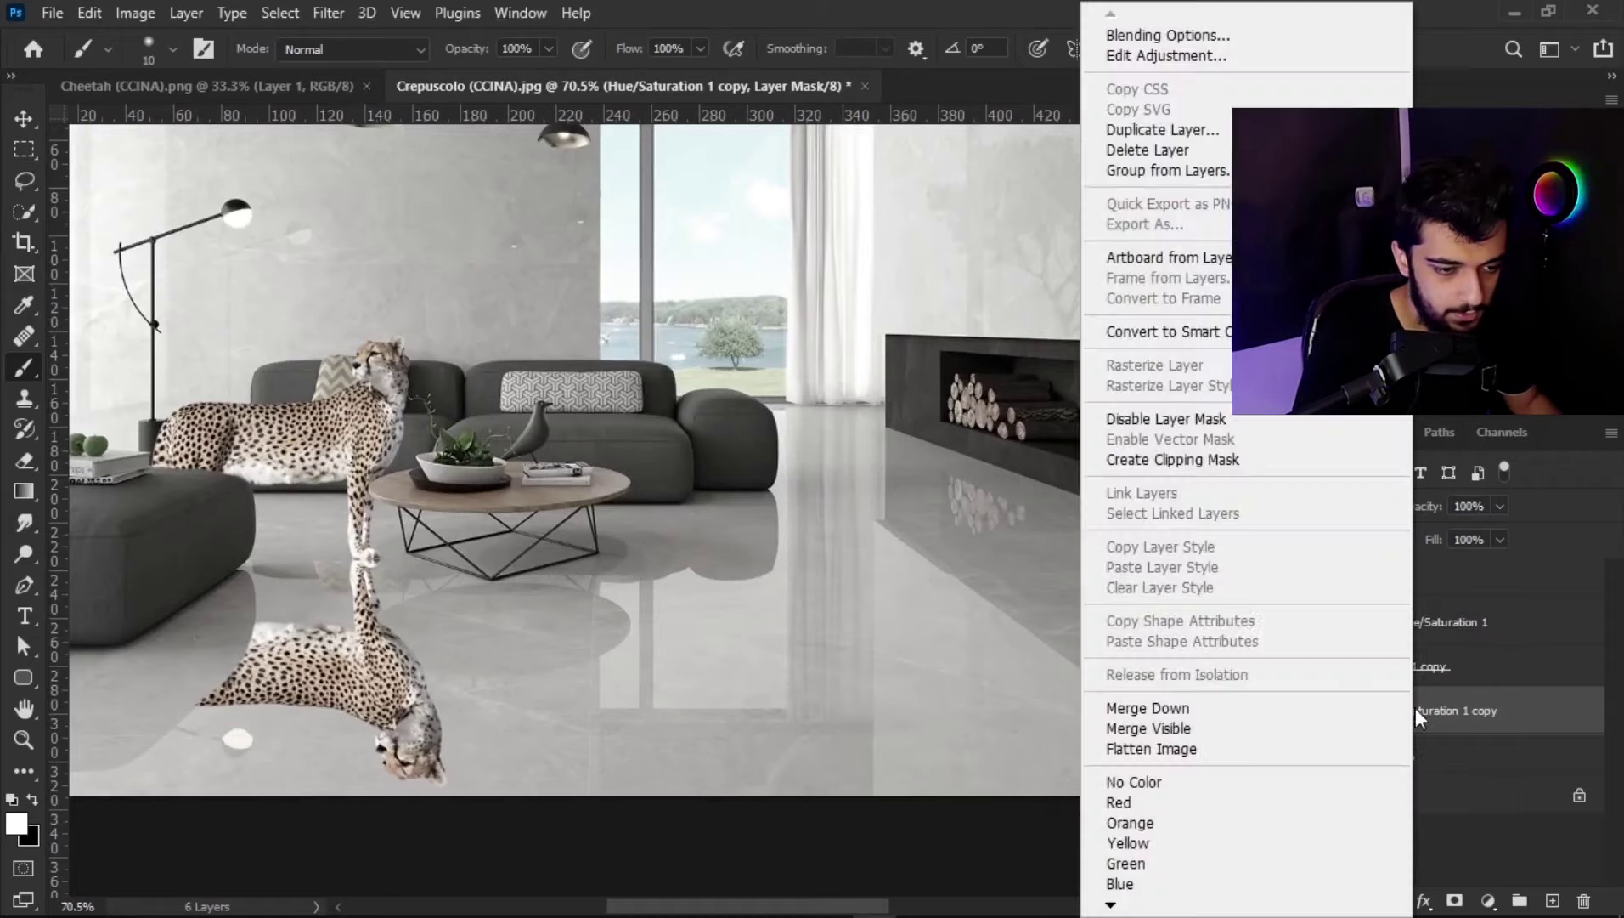
# Step: Make Hue/Saturation 1 copy a clipping mask on the cheetah reflection layer and check the canvas
pyautogui.click(1185, 462)
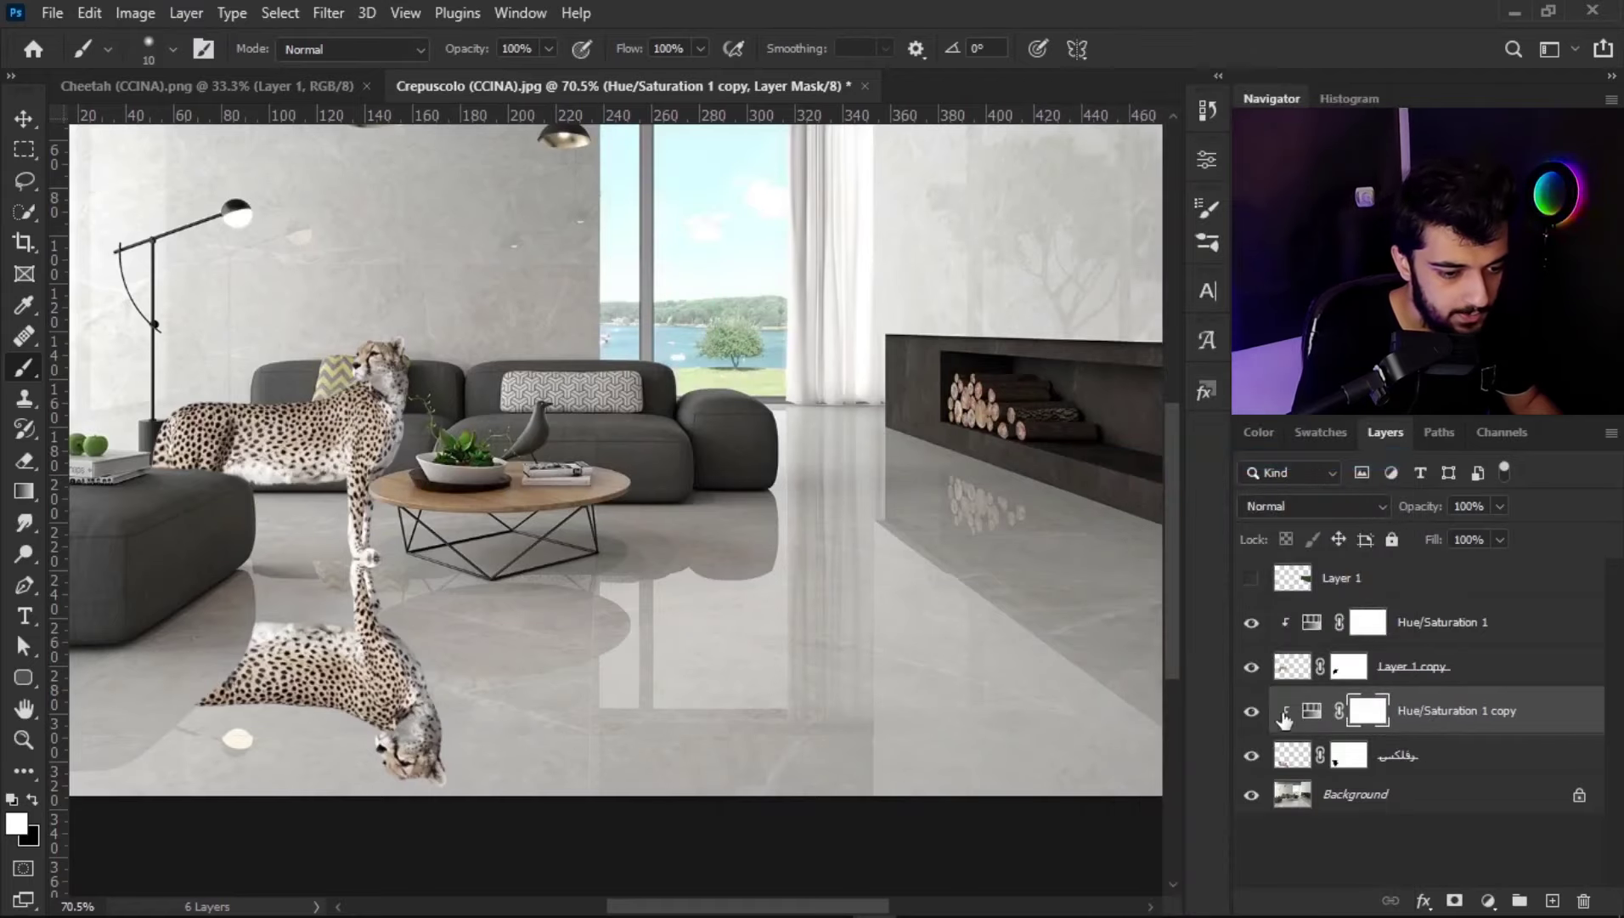
pyautogui.scroll(-3, 433, 701)
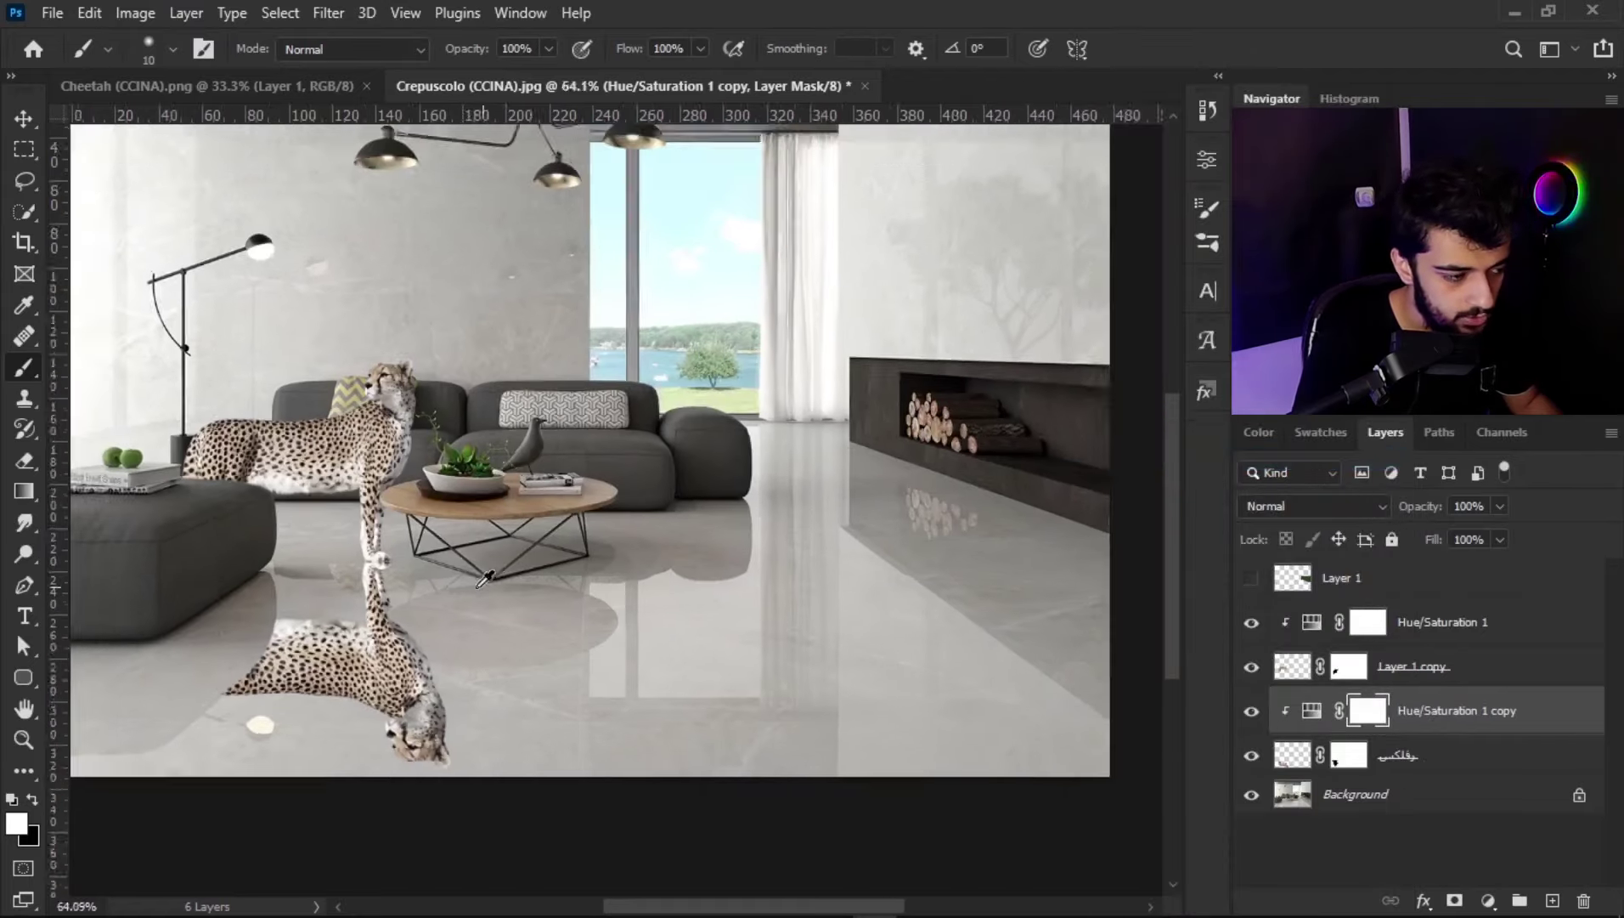
pyautogui.scroll(2, 506, 644)
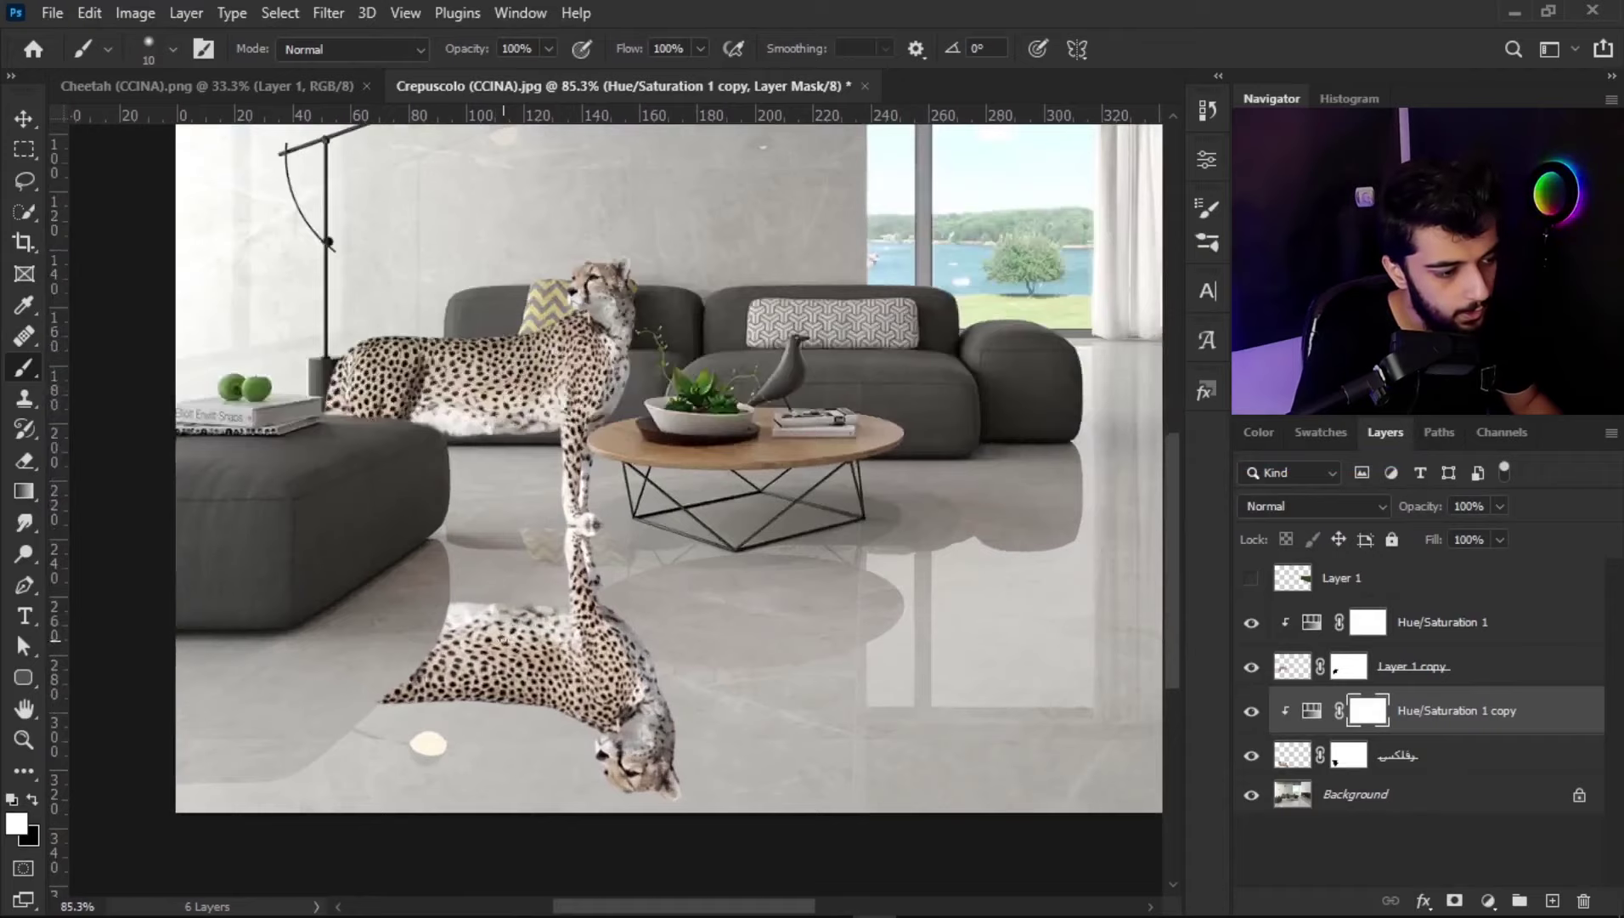
pyautogui.scroll(-3, 502, 638)
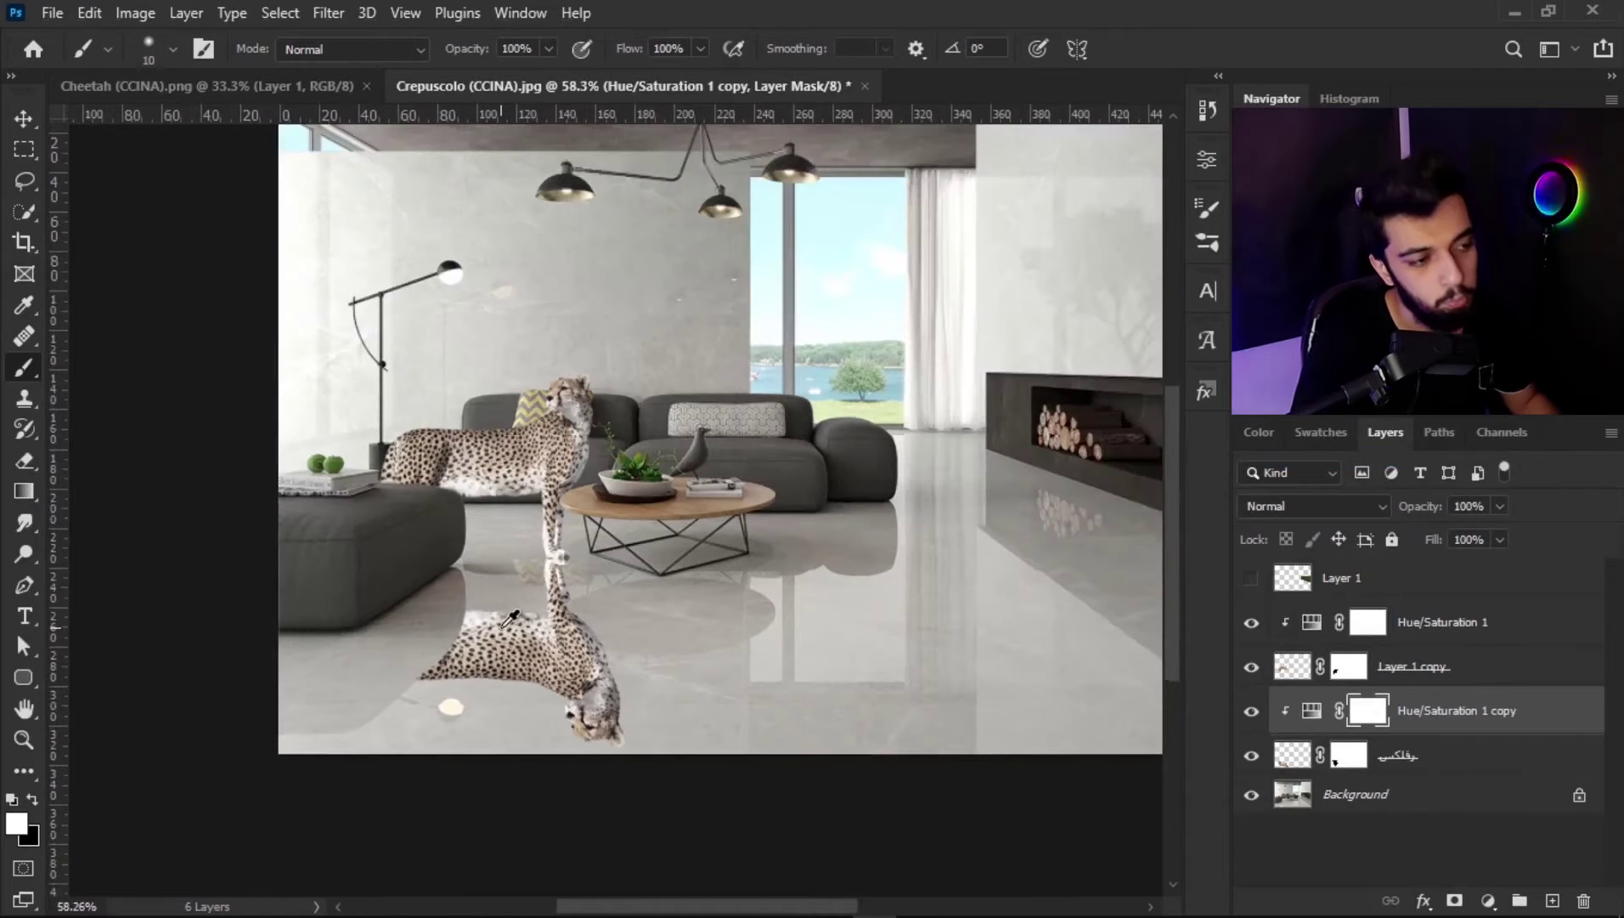
pyautogui.scroll(2, 592, 685)
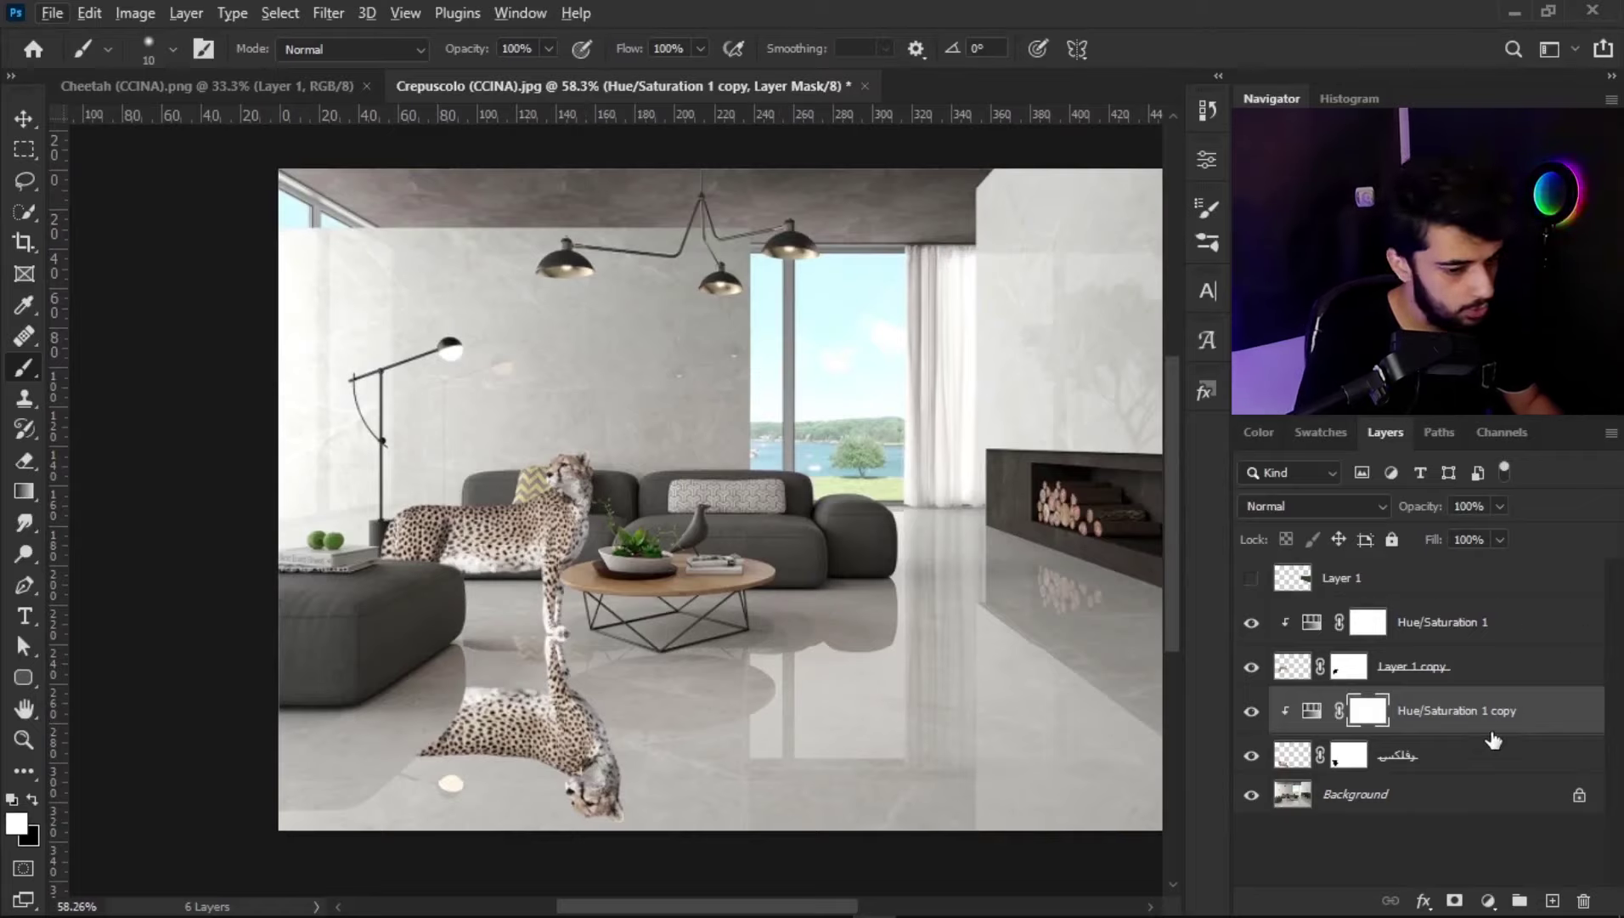
# Step: Lower the cheetah reflection layer's opacity to 26%
pyautogui.click(1478, 760)
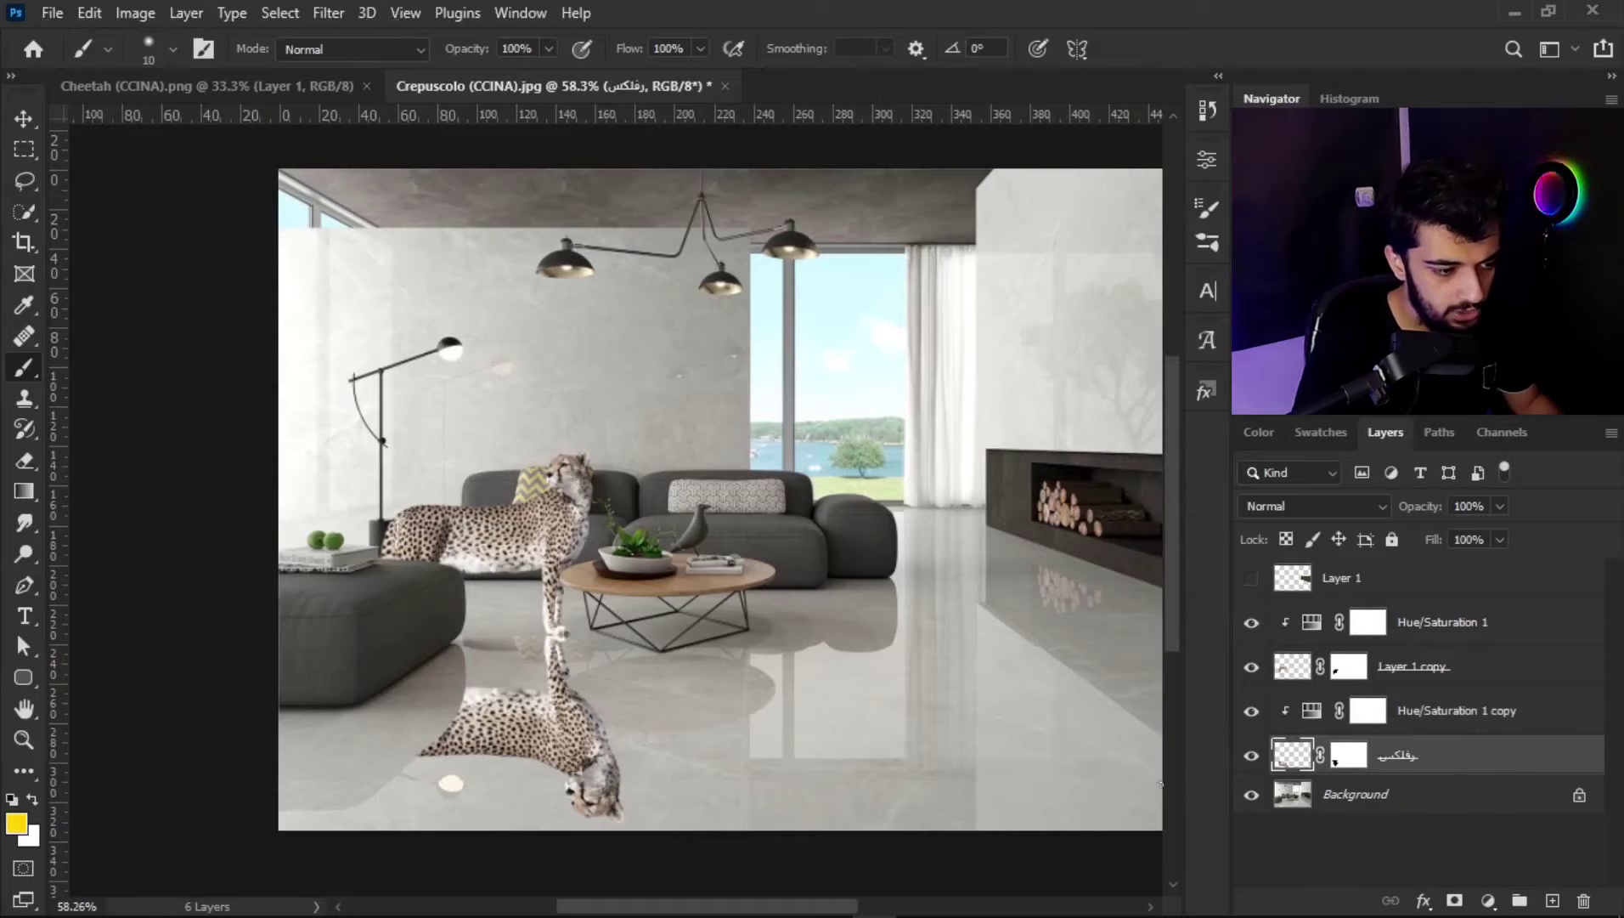
pyautogui.moveTo(1434, 511); pyautogui.dragTo(1359, 522)
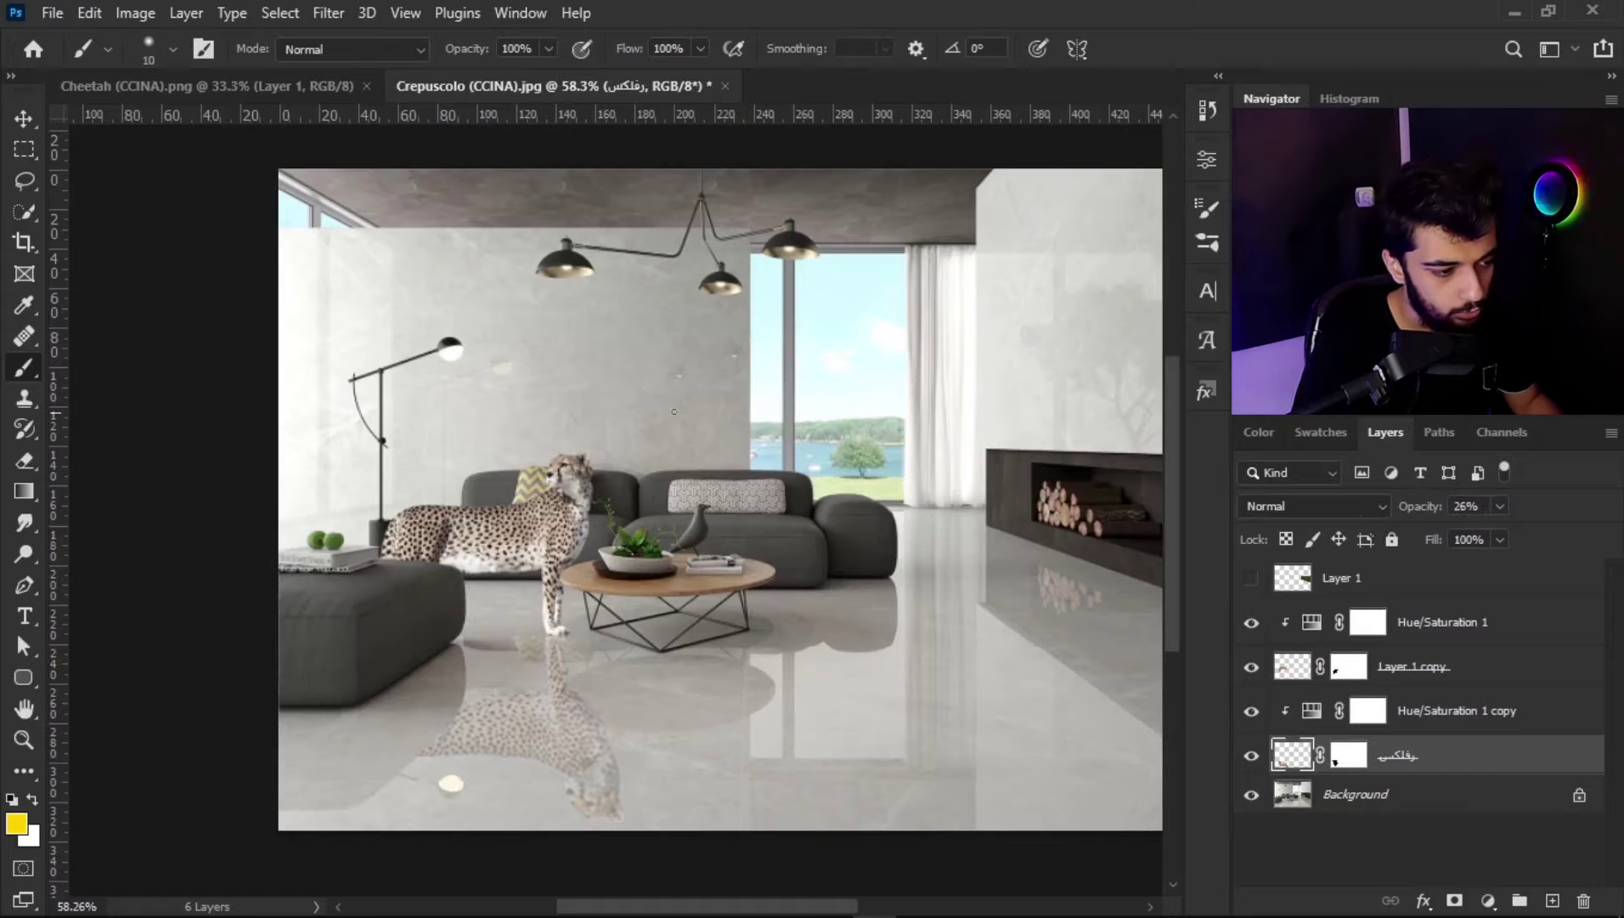
pyautogui.click(23, 150)
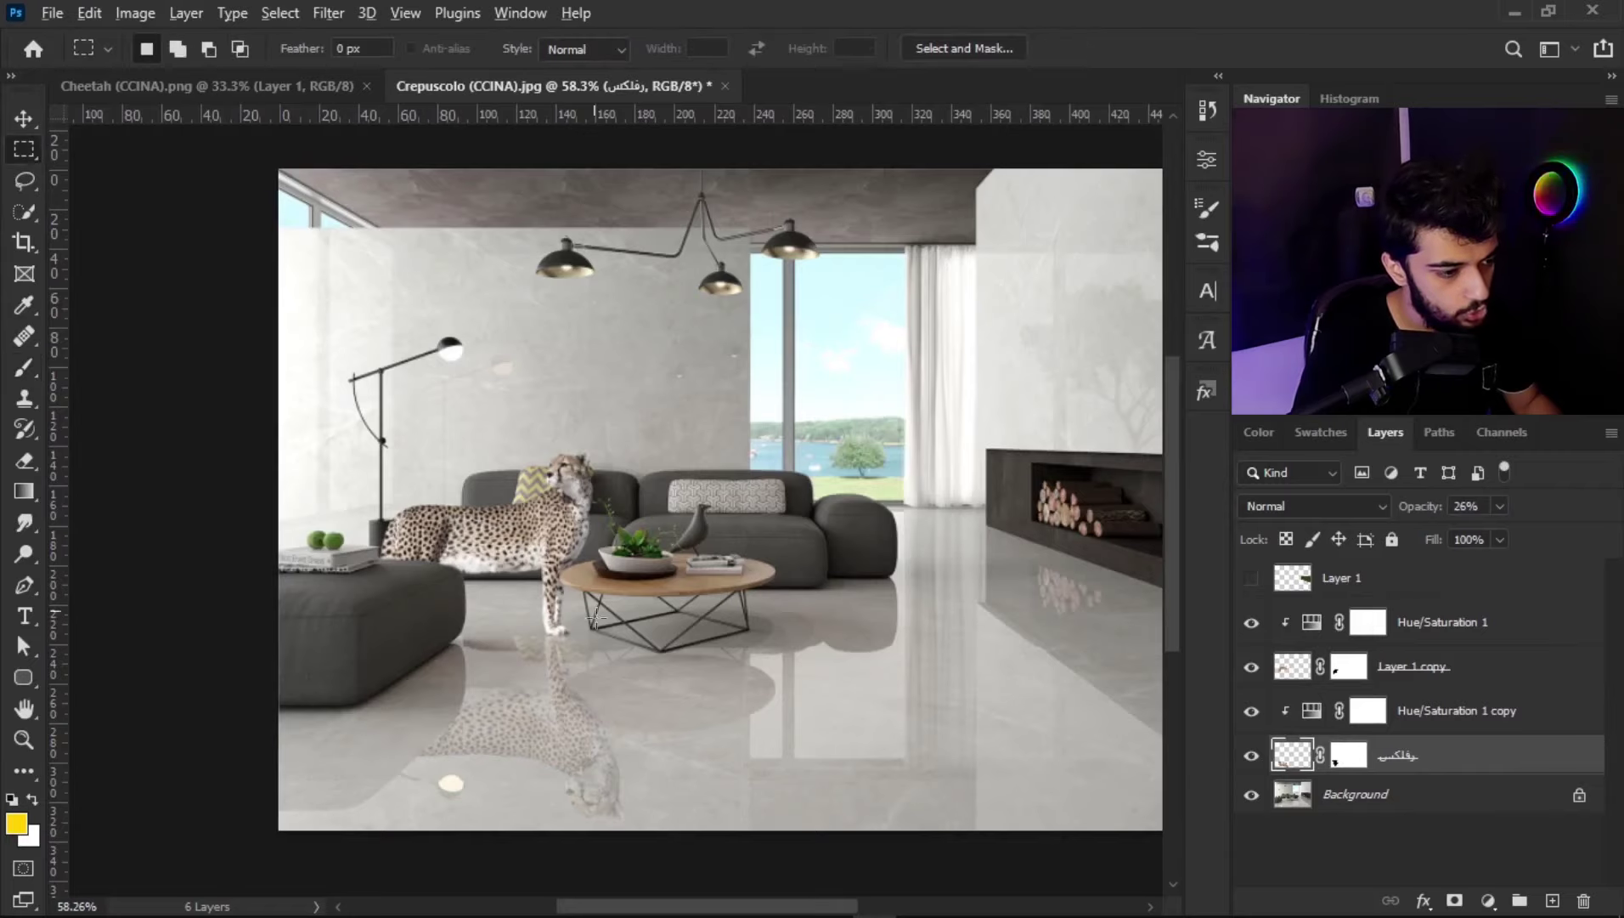
pyautogui.scroll(1, 586, 714)
pyautogui.scroll(1, 587, 714)
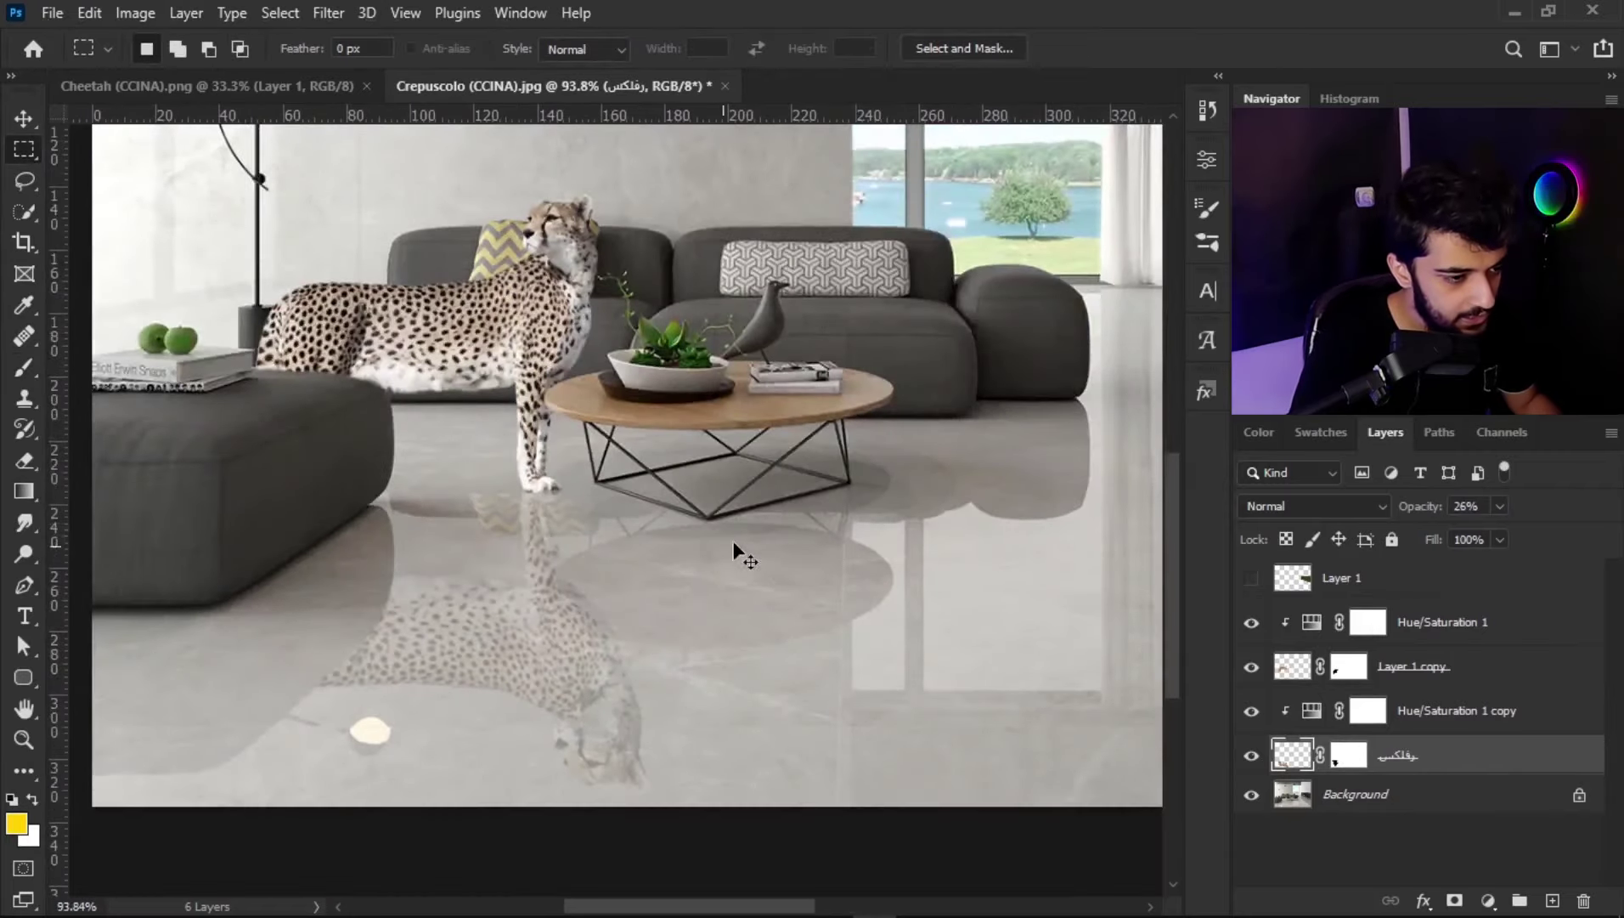
pyautogui.scroll(-2, 722, 535)
pyautogui.hscroll(2, 765, 510)
pyautogui.hscroll(2, 837, 464)
pyautogui.scroll(-1, 837, 464)
pyautogui.scroll(2, 603, 586)
pyautogui.scroll(1, 612, 573)
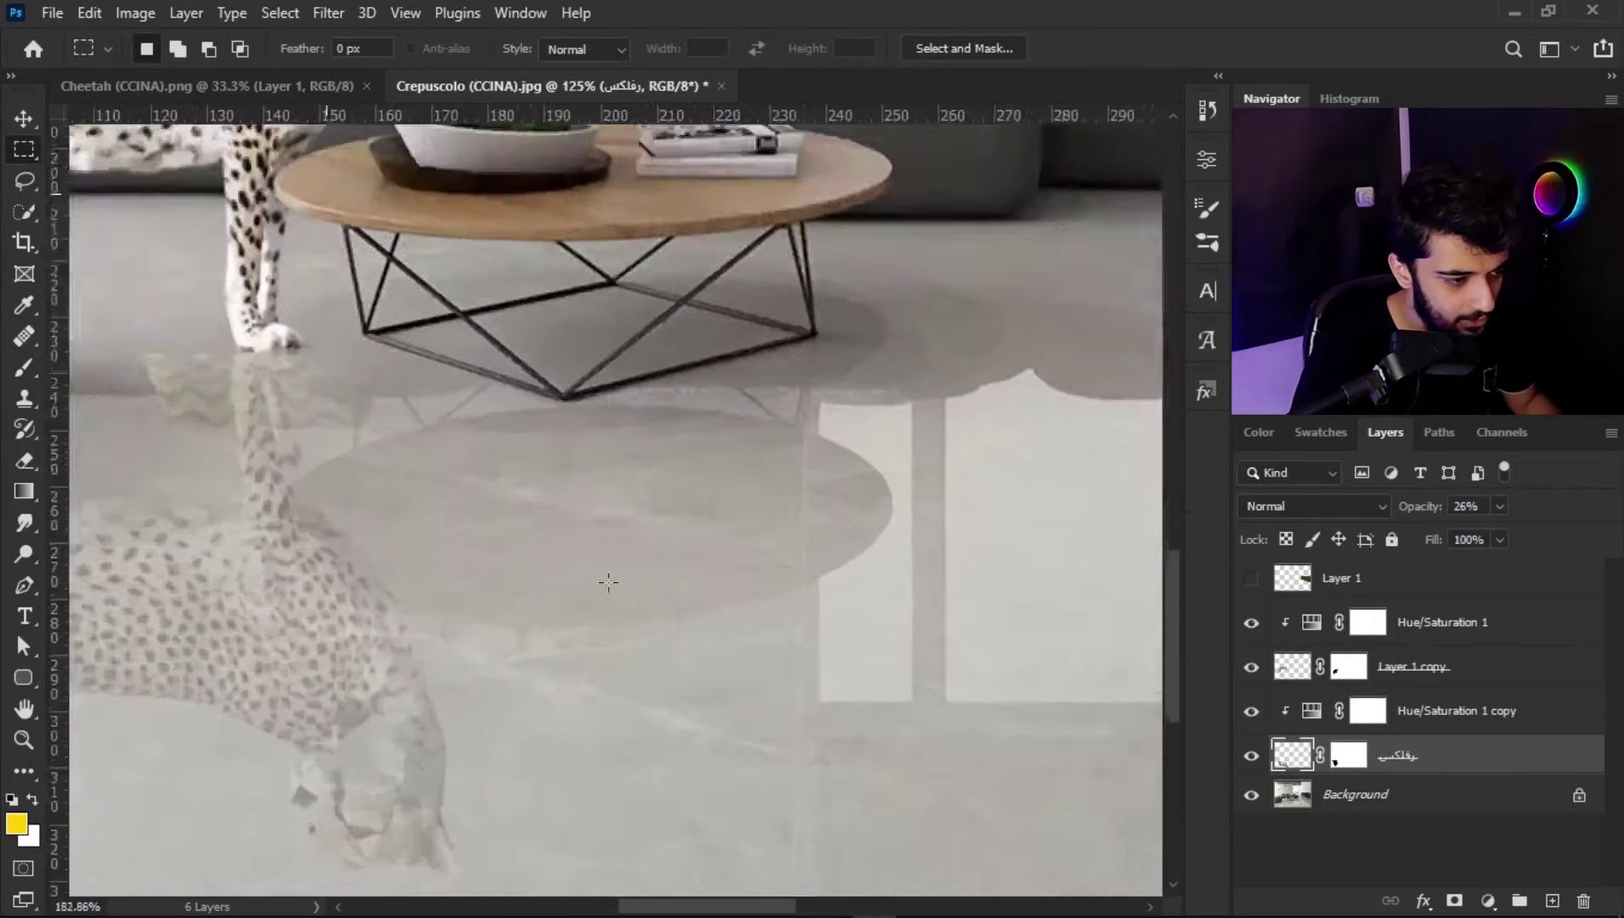
pyautogui.scroll(1, 620, 563)
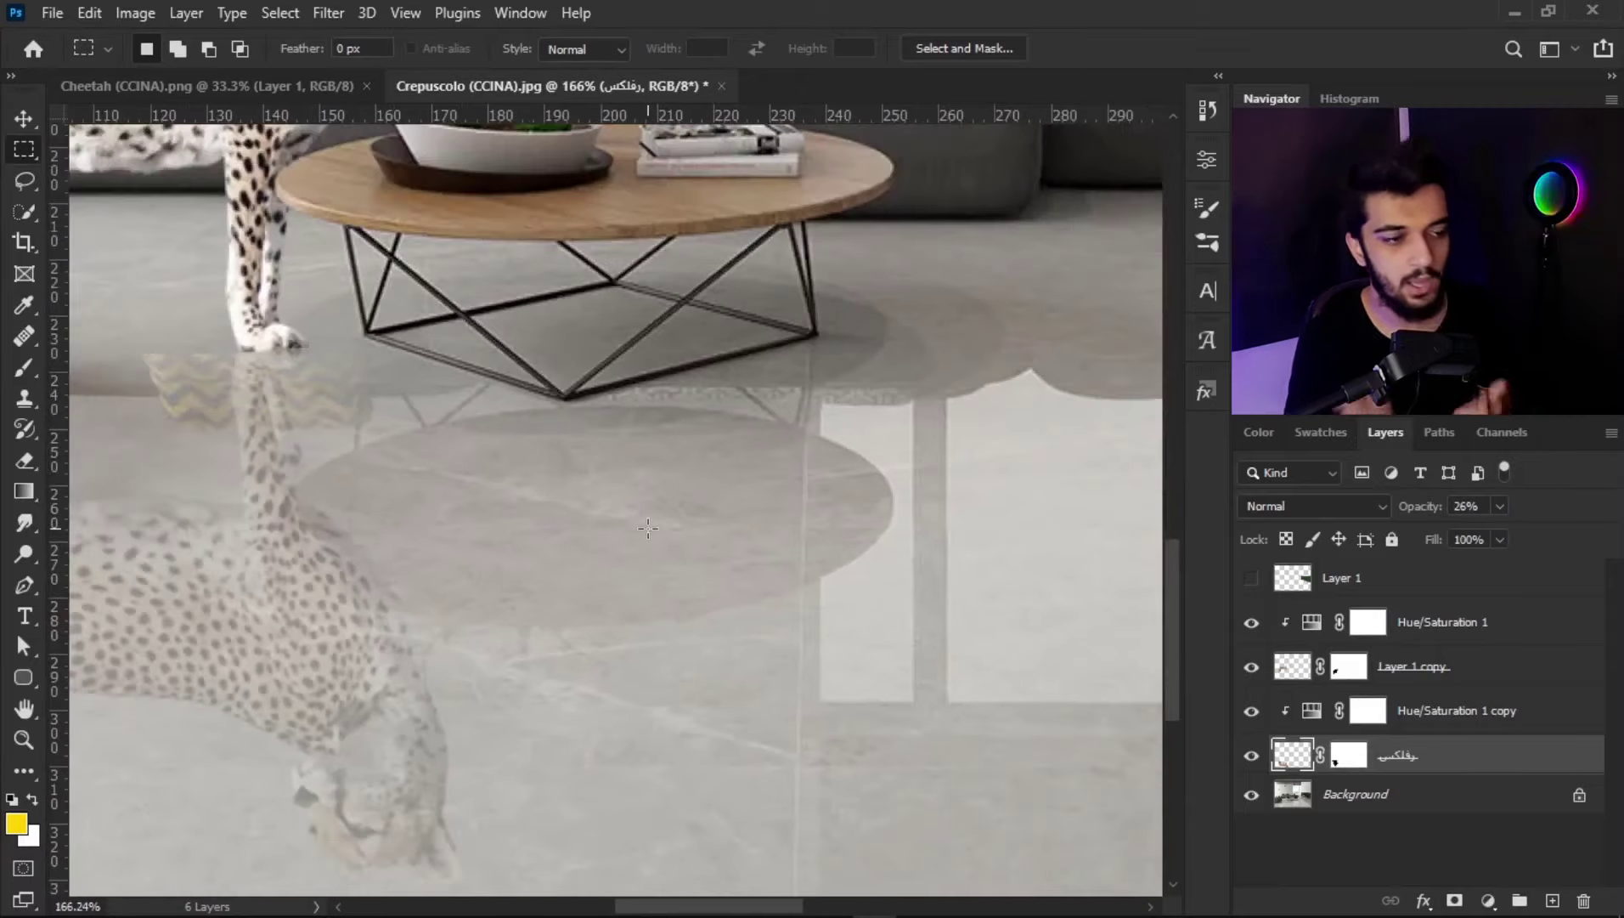
# Step: Zoom around the floor to inspect the faint reflection, then select Hue/Saturation 1 copy
pyautogui.scroll(-3, 510, 582)
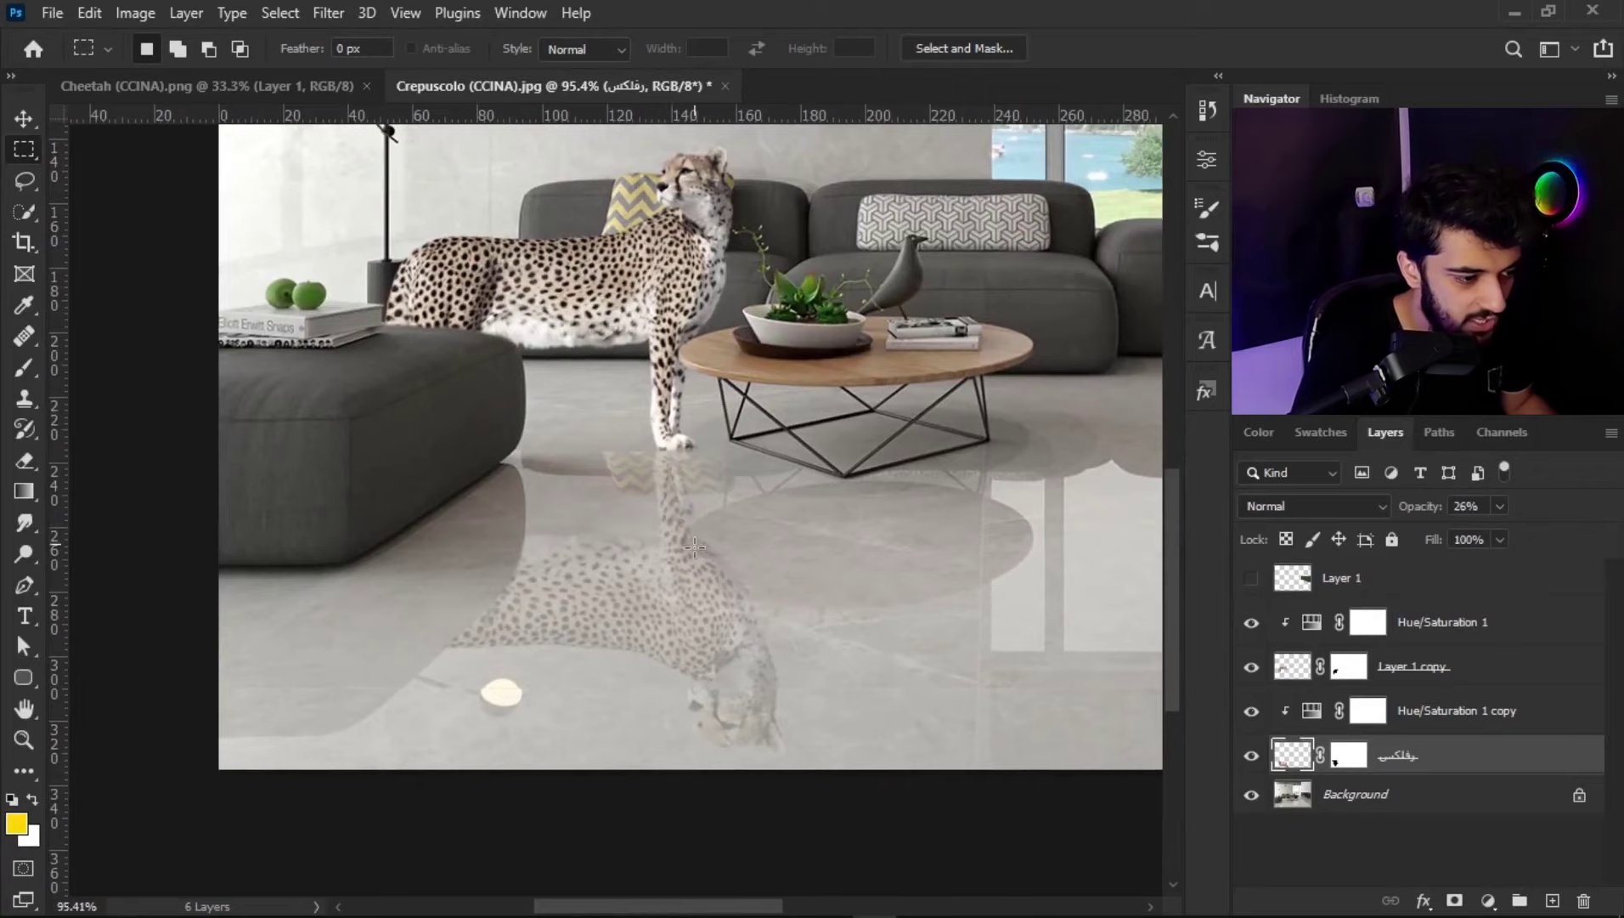
pyautogui.scroll(1, 700, 561)
pyautogui.hscroll(2, 704, 565)
pyautogui.hscroll(1, 705, 568)
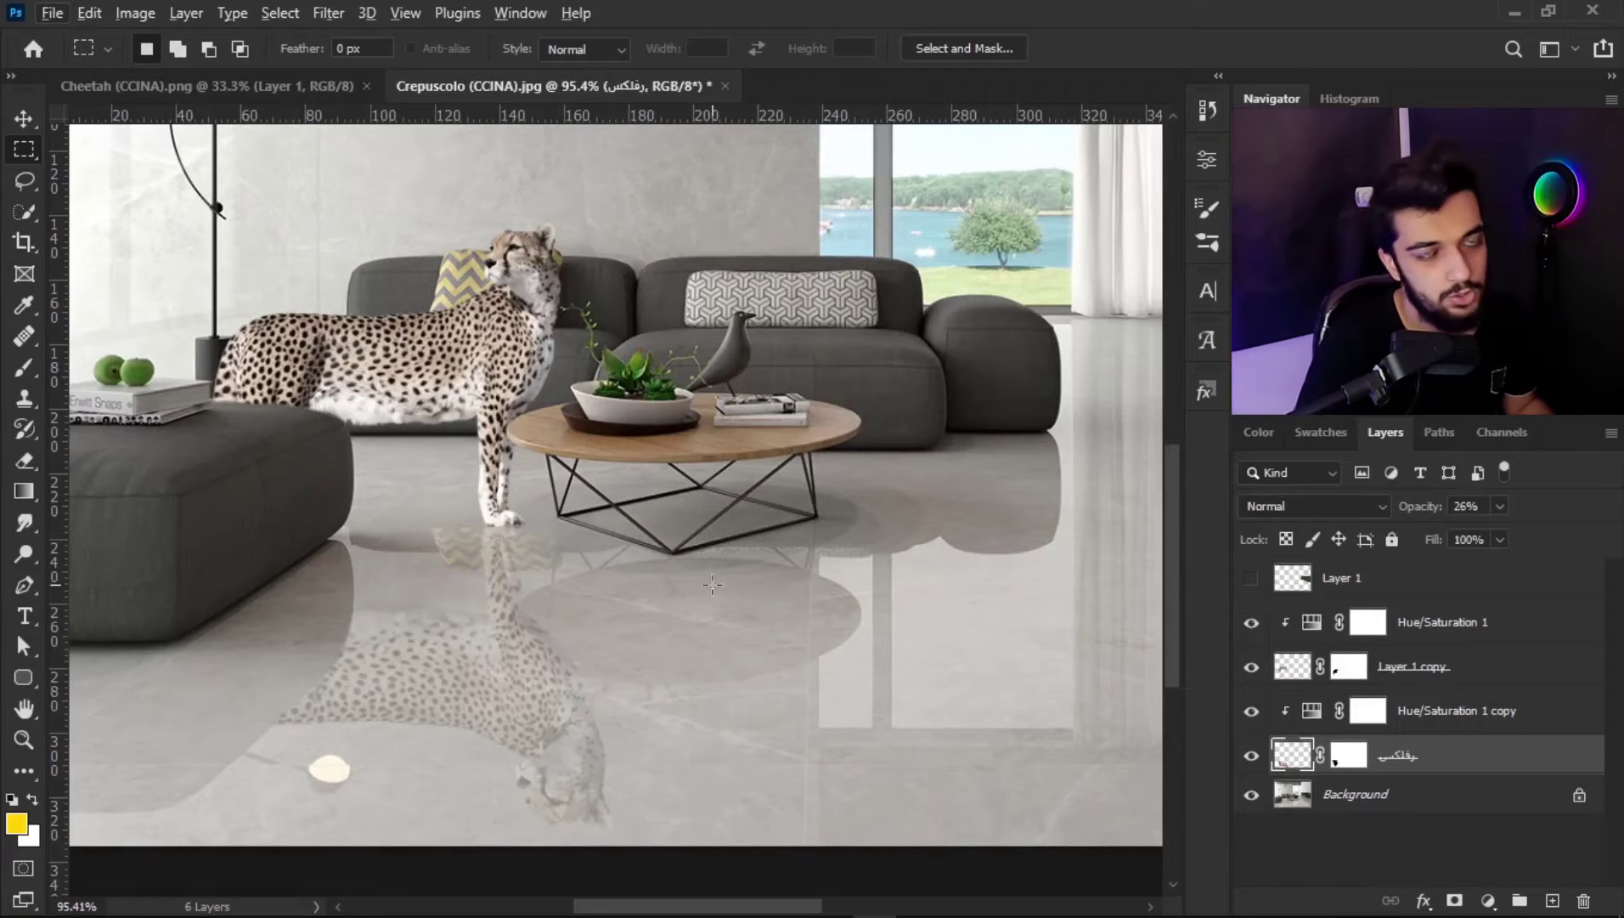
pyautogui.scroll(-2, 712, 584)
pyautogui.hscroll(-1, 712, 584)
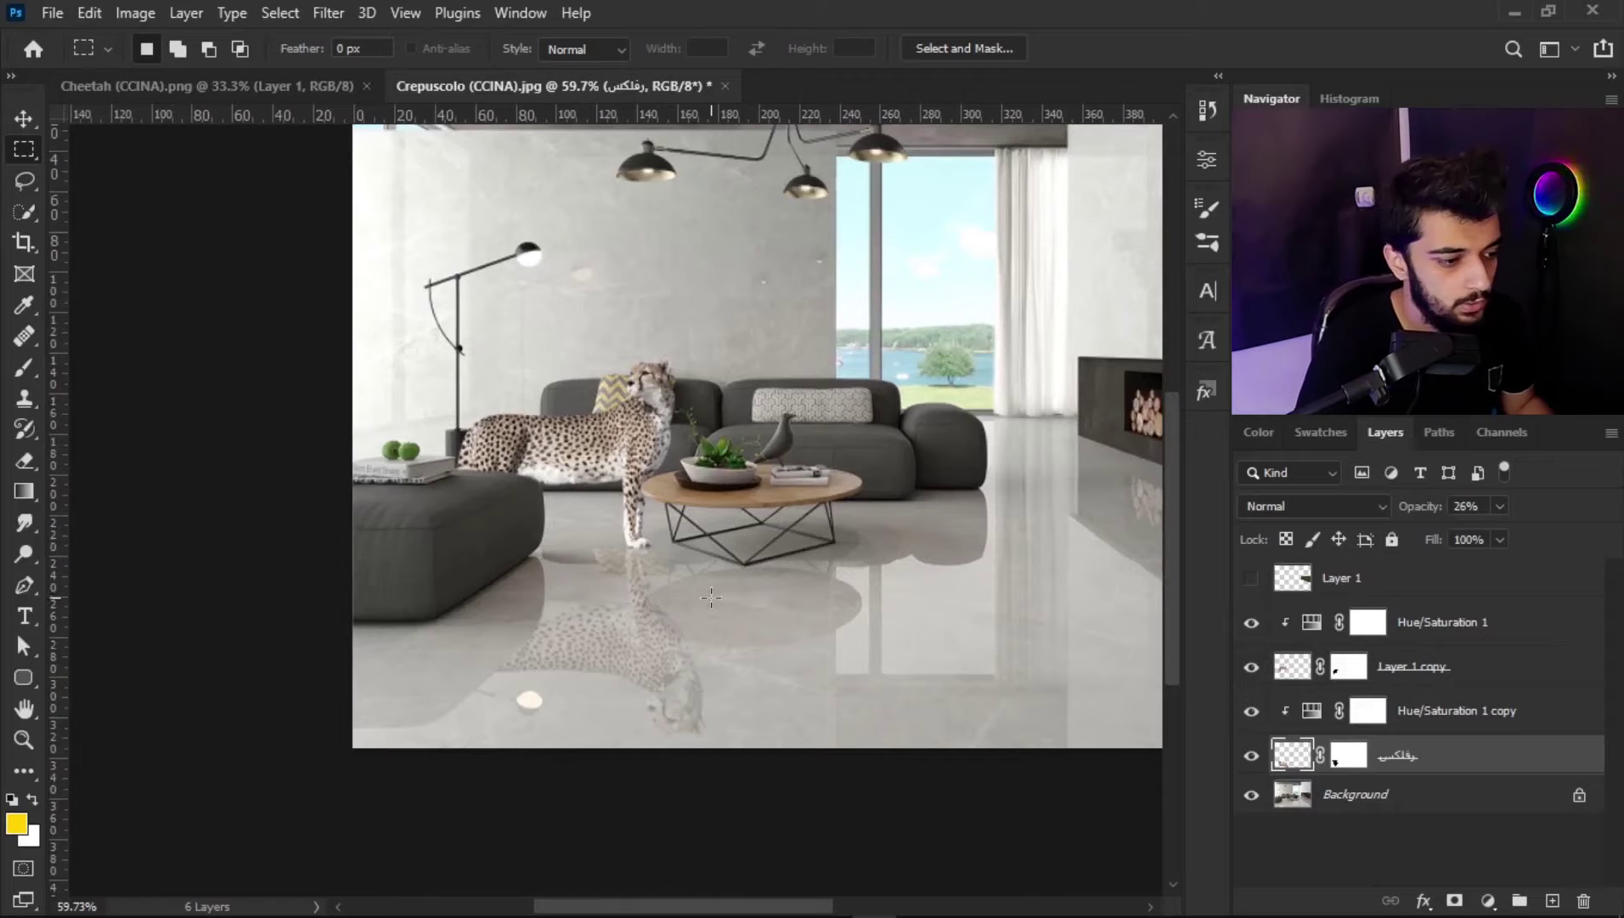
pyautogui.scroll(2, 712, 586)
pyautogui.scroll(1, 711, 594)
pyautogui.hscroll(2, 711, 597)
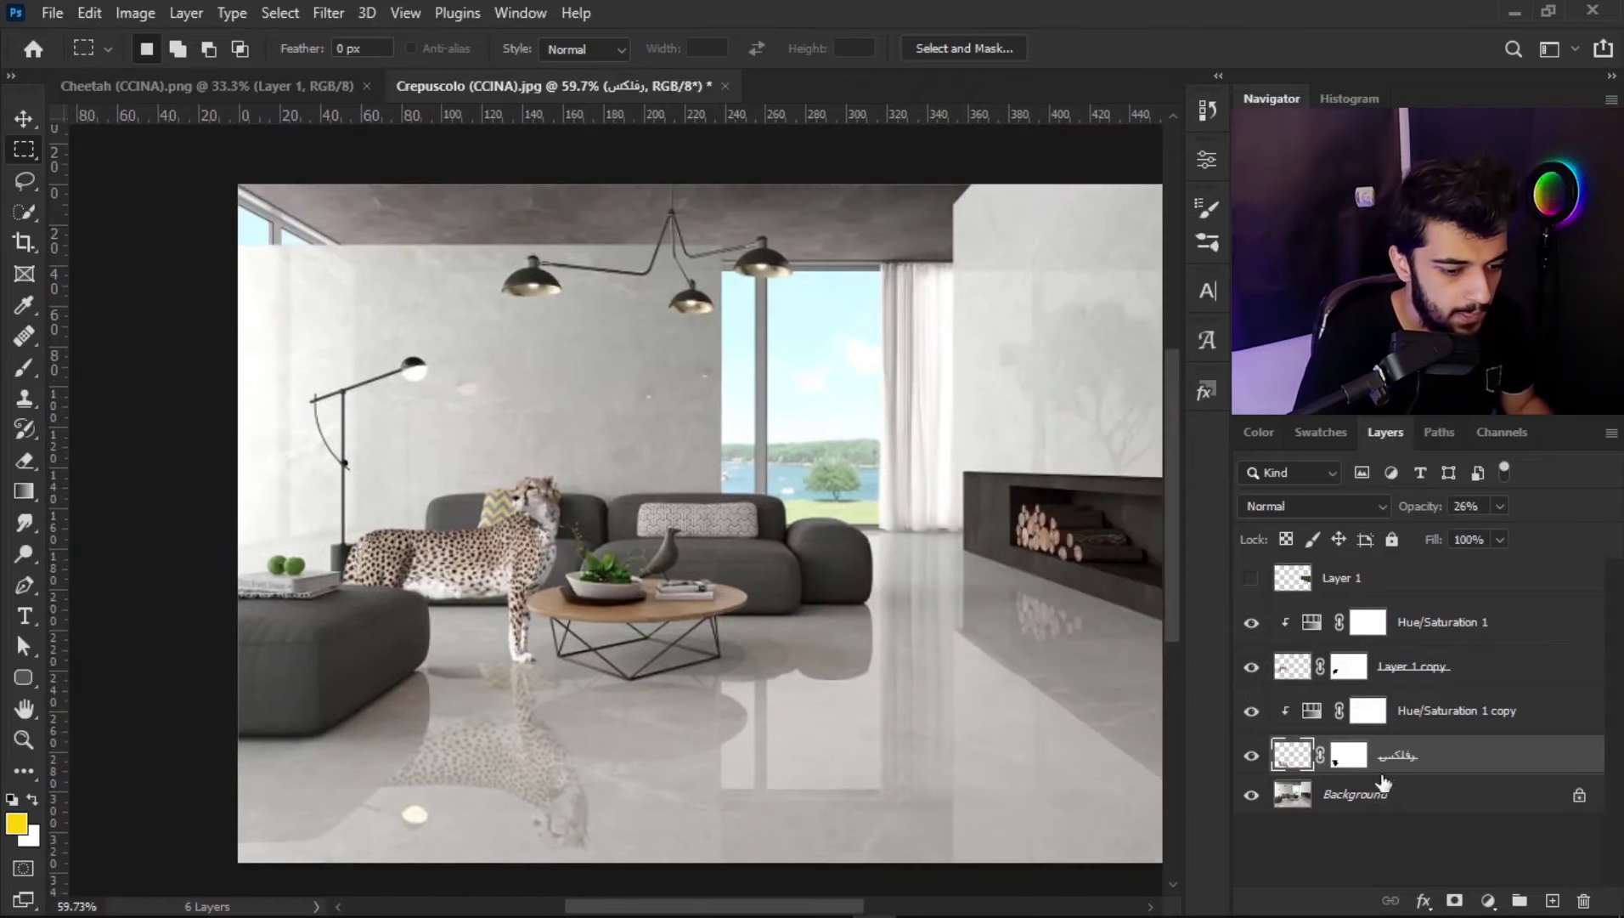
pyautogui.scroll(-1, 478, 784)
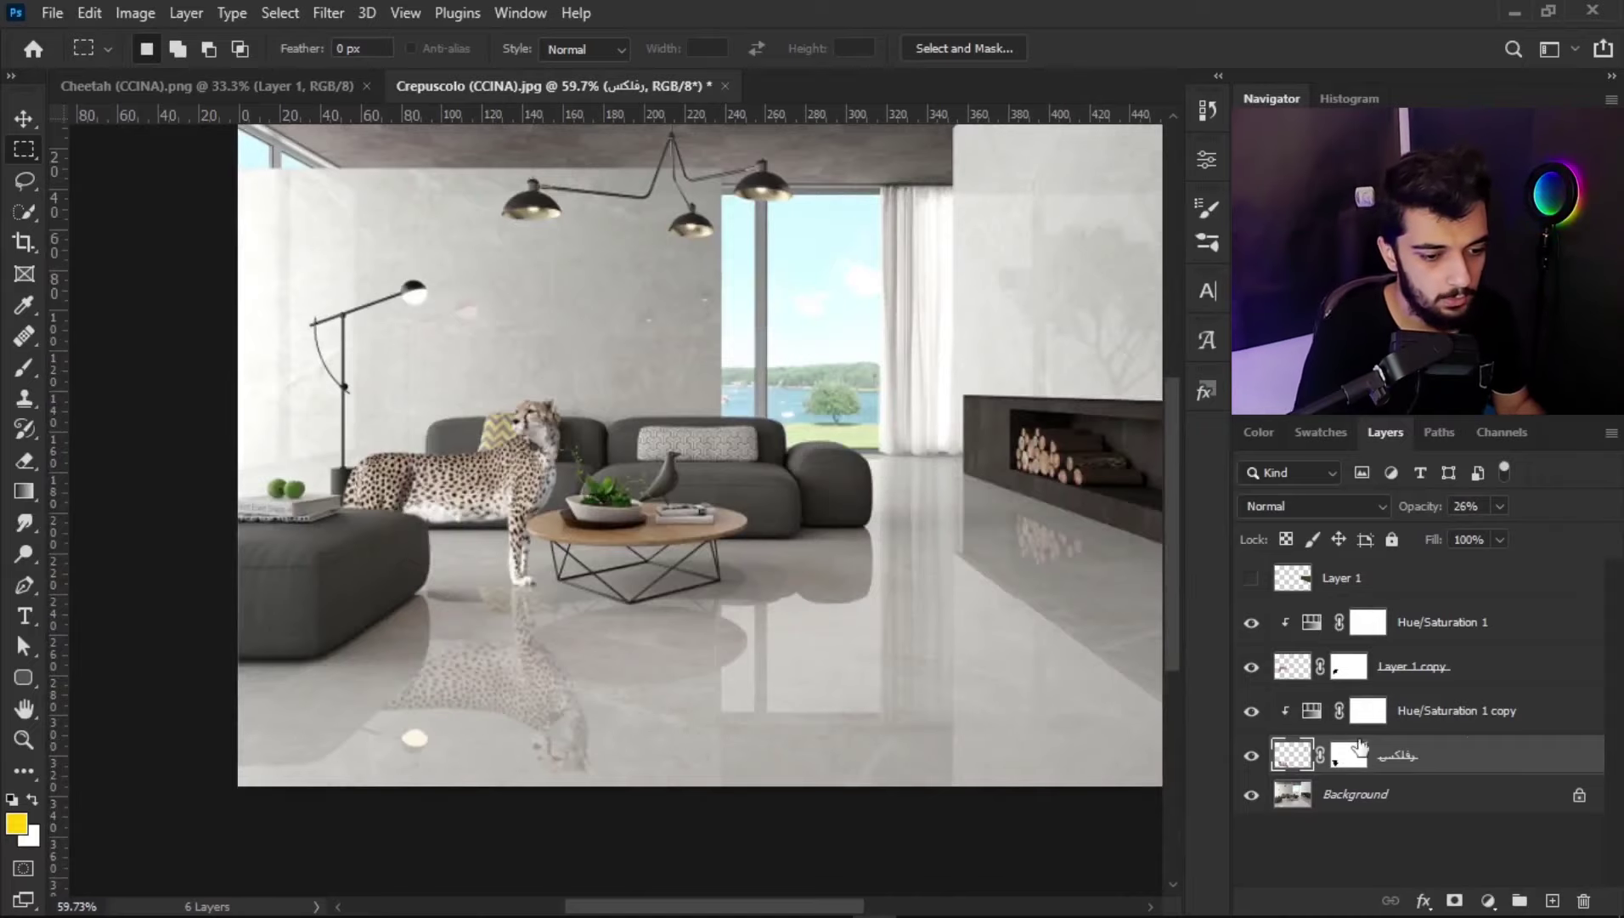
pyautogui.click(1480, 714)
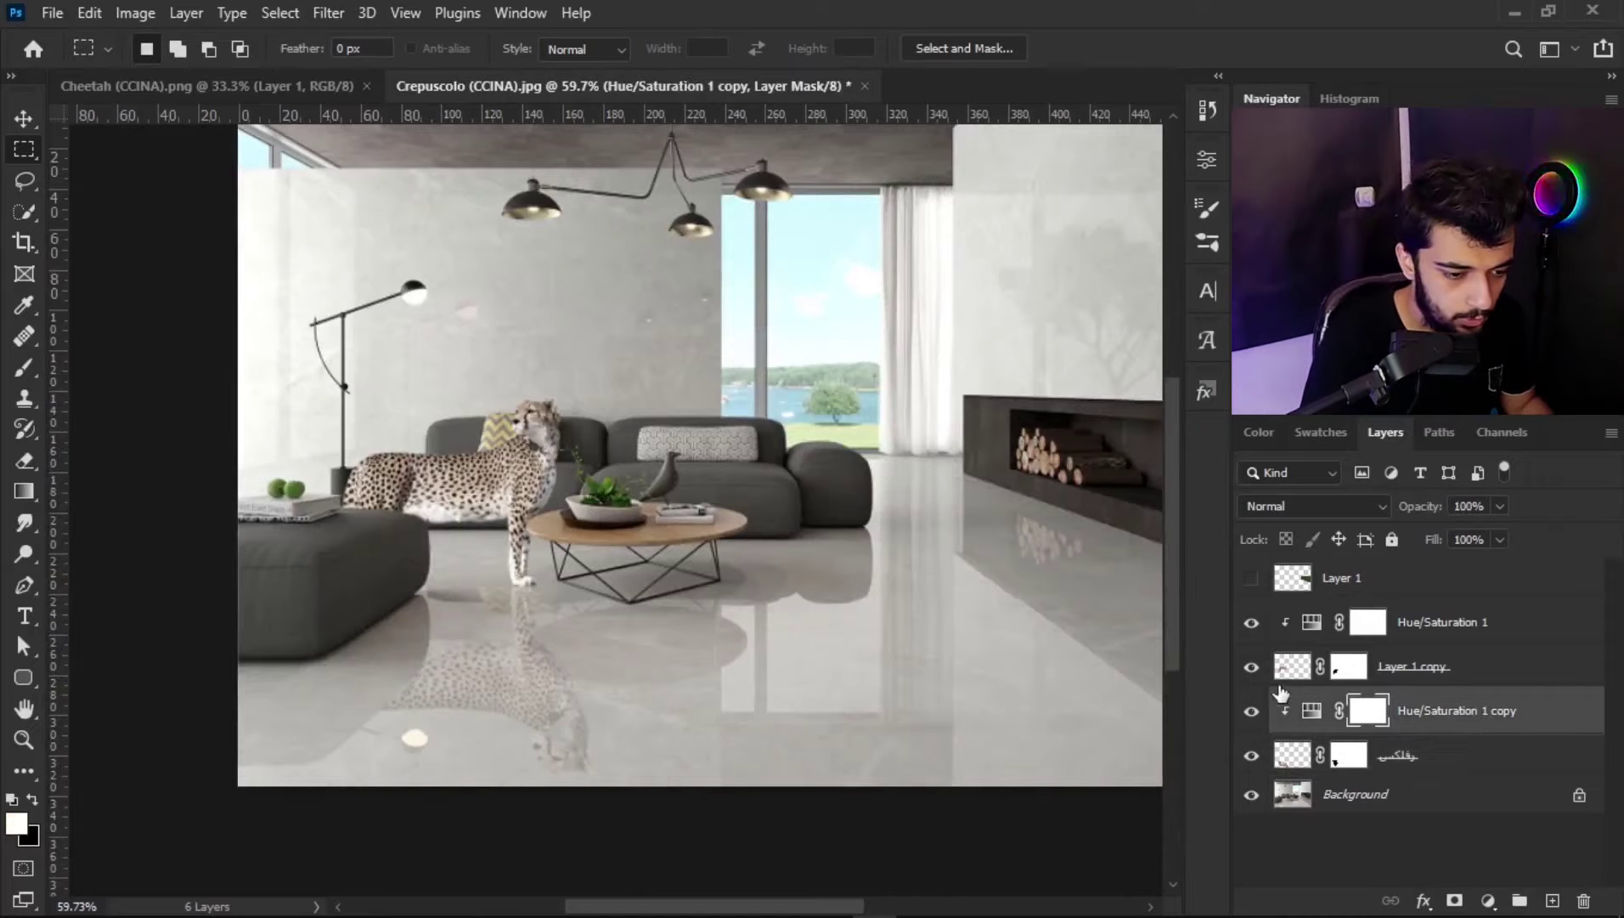
# Step: Add a Levels adjustment clipped to the reflection, brighten its highlights, and fade the reflection further
pyautogui.click(1487, 903)
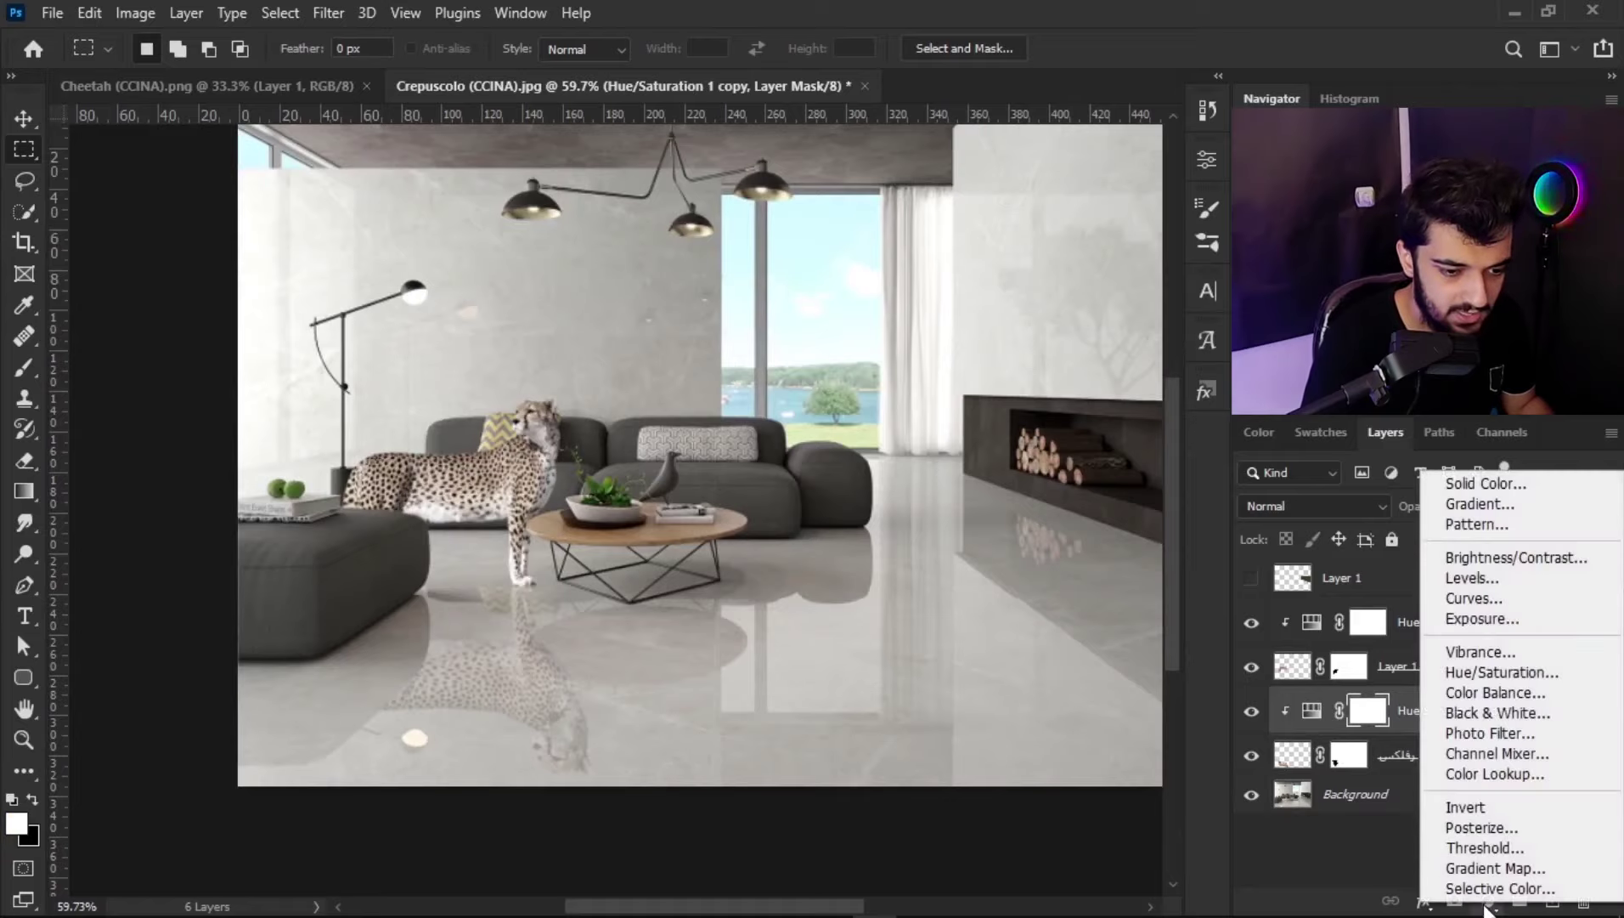
pyautogui.click(1504, 579)
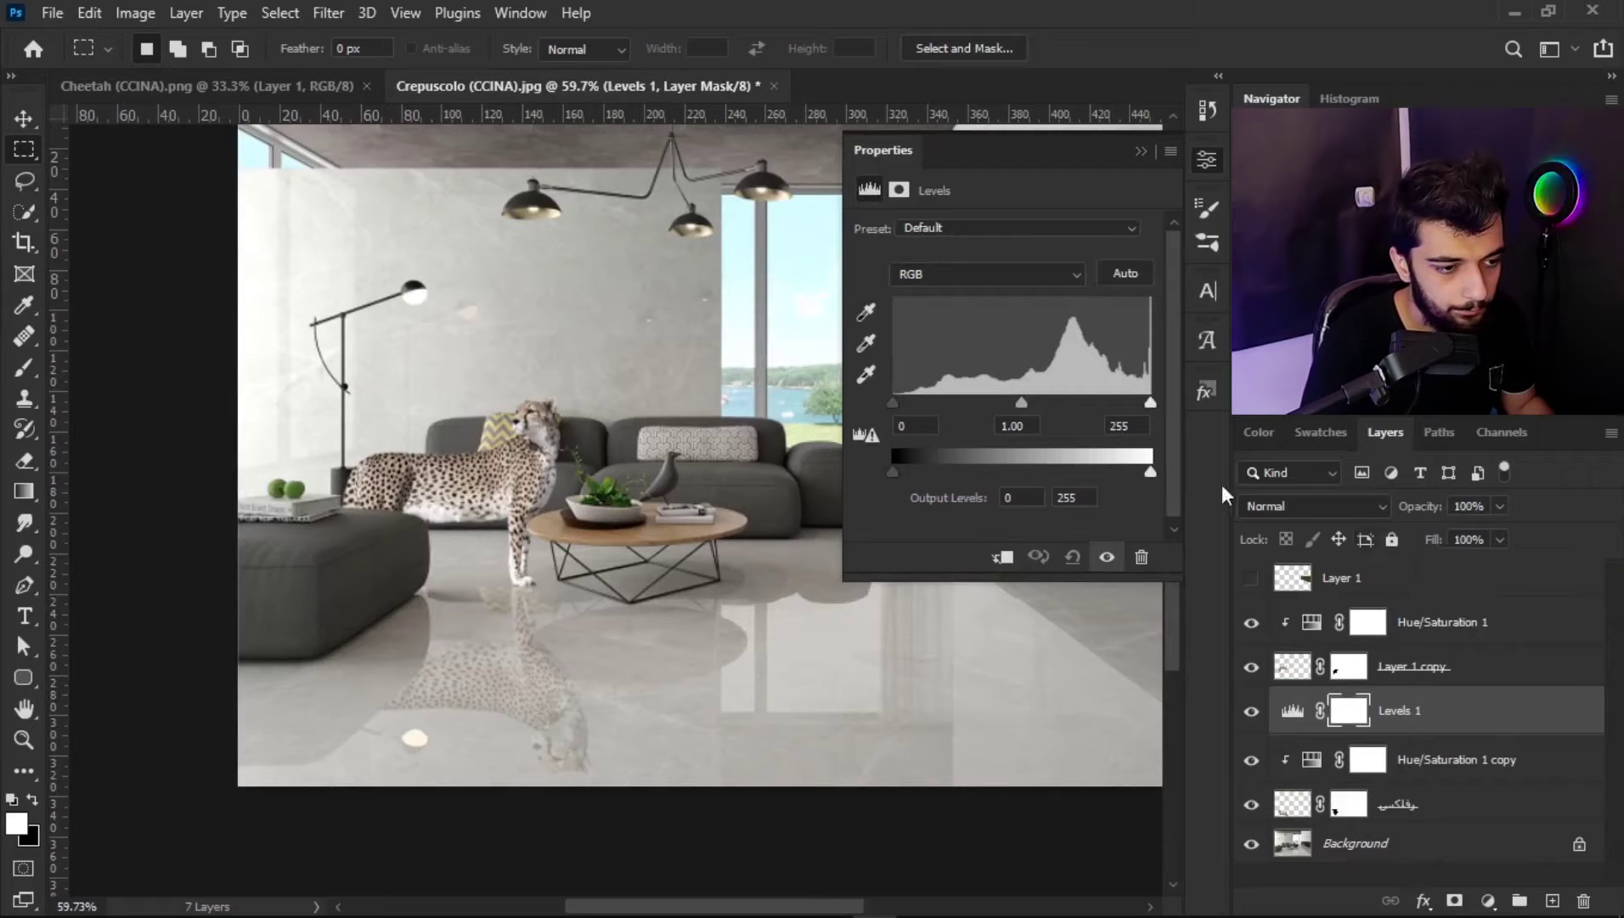
pyautogui.moveTo(1026, 405)
pyautogui.mouseDown()
pyautogui.moveTo(1064, 411)
pyautogui.moveTo(994, 411)
pyautogui.mouseUp()
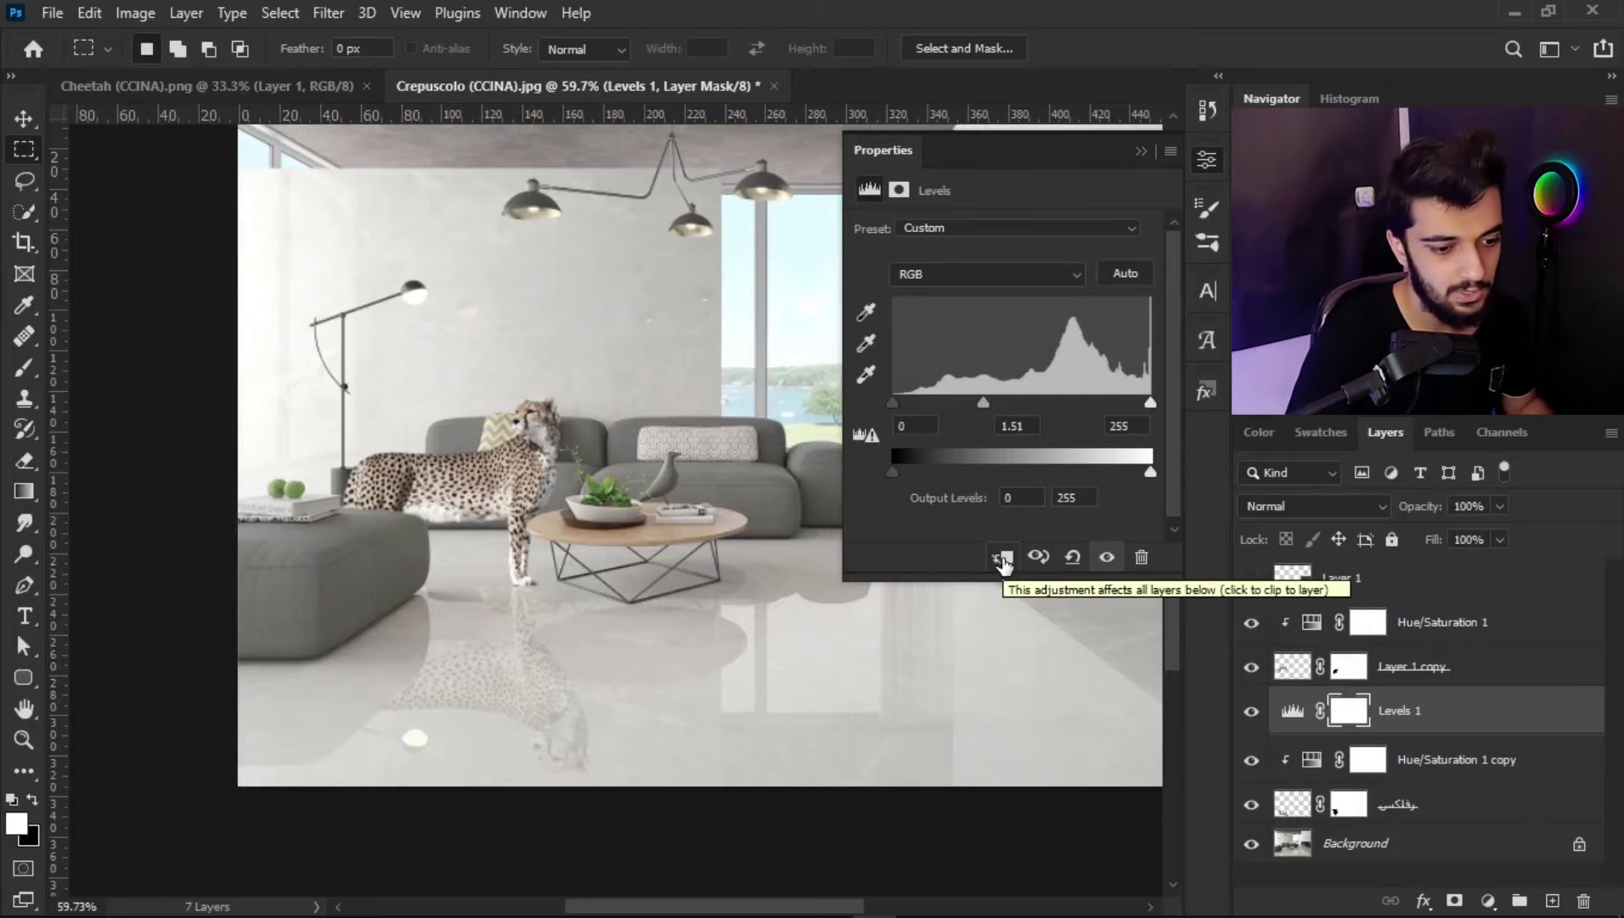
pyautogui.click(1002, 557)
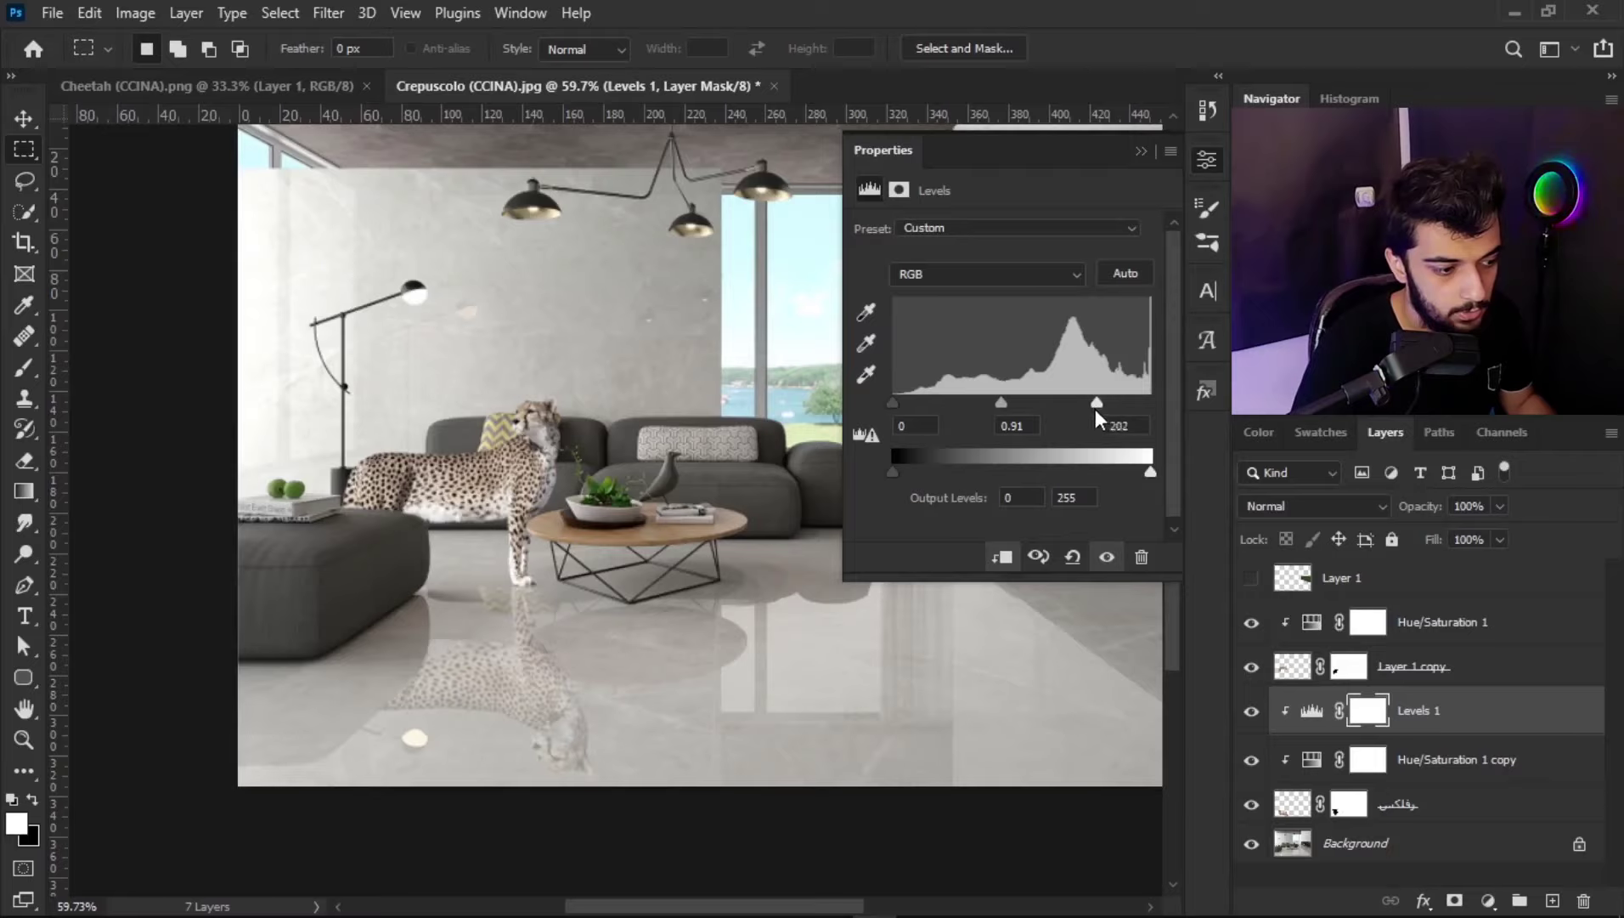
pyautogui.moveTo(1019, 407); pyautogui.dragTo(1068, 406)
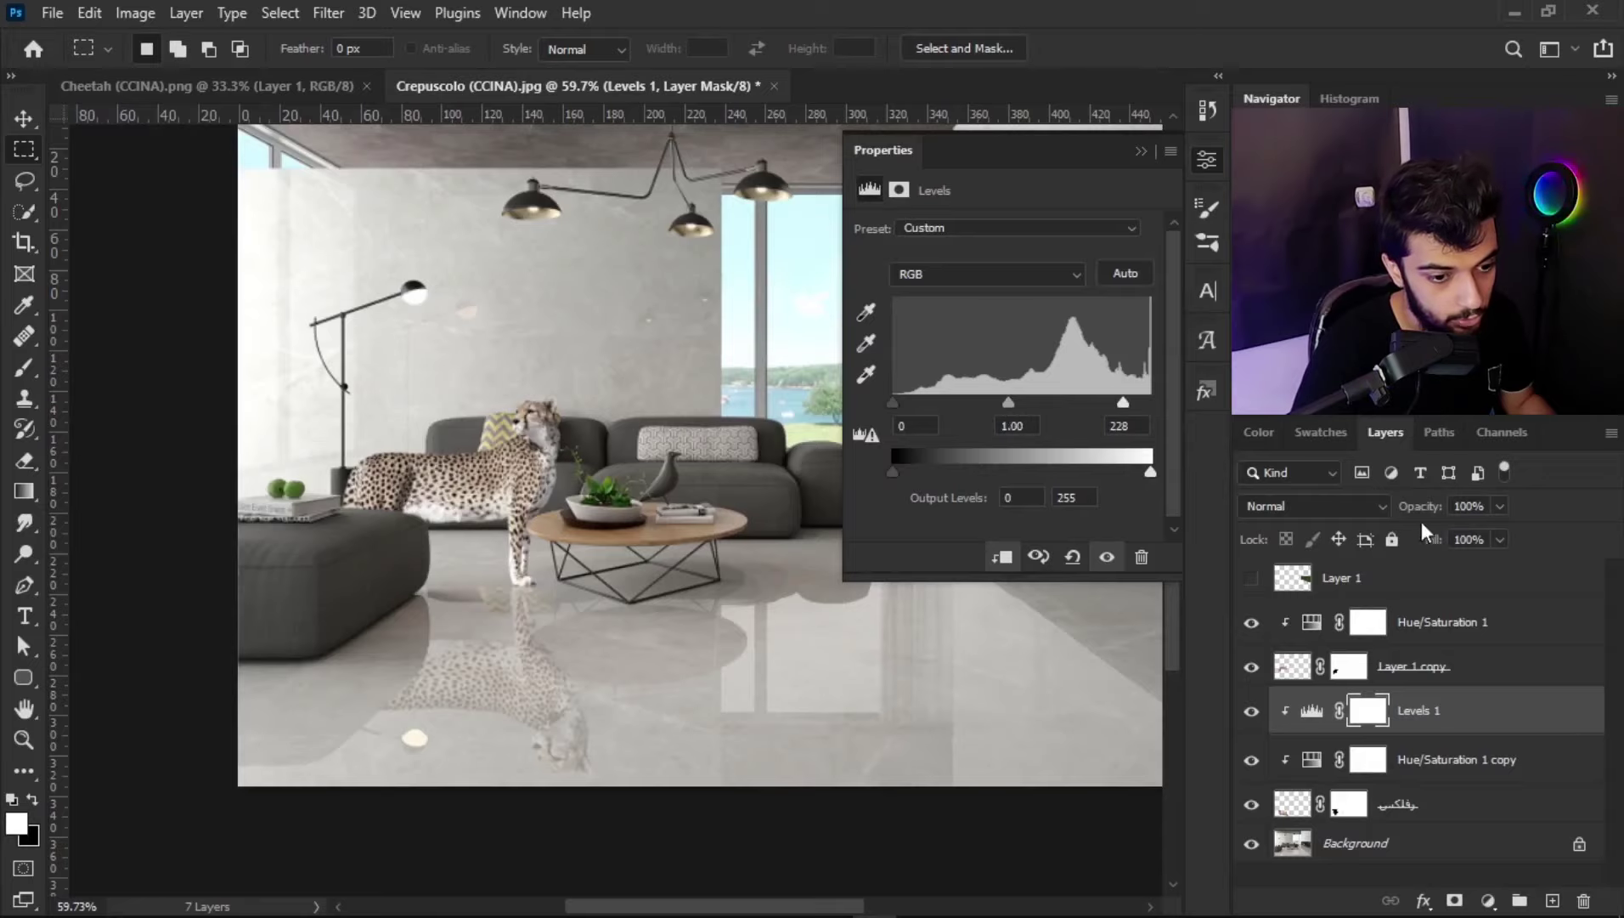
pyautogui.click(1444, 803)
pyautogui.moveTo(1421, 508); pyautogui.dragTo(1397, 507)
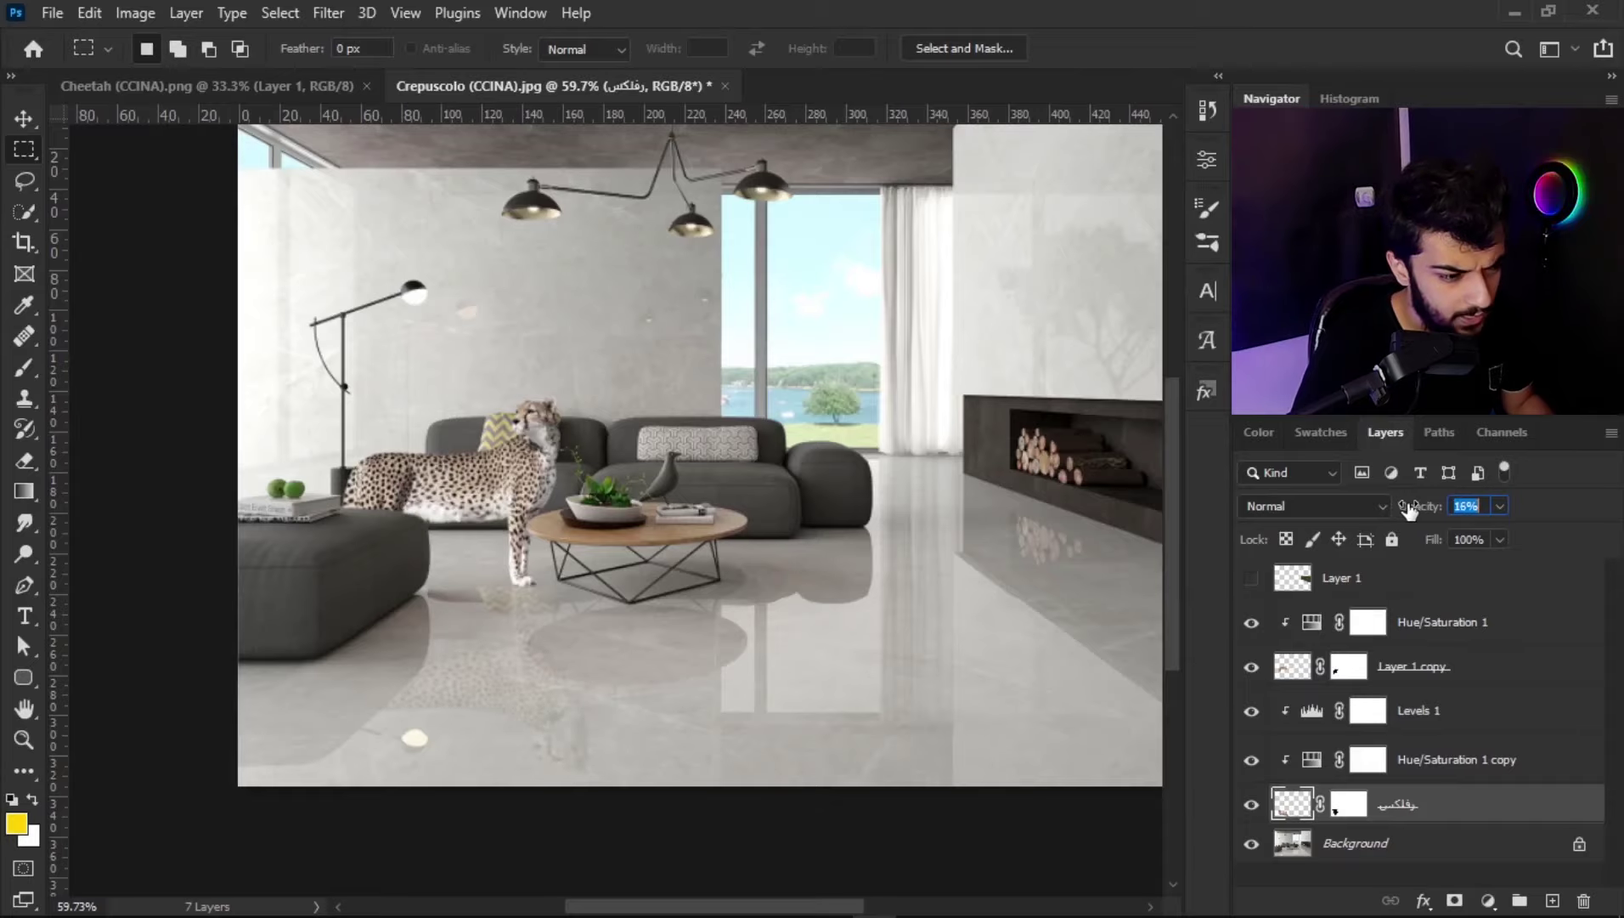
# Step: Zoom out to review the composite with the reflection at 16% opacity
pyautogui.scroll(-3, 541, 584)
pyautogui.scroll(-2, 540, 584)
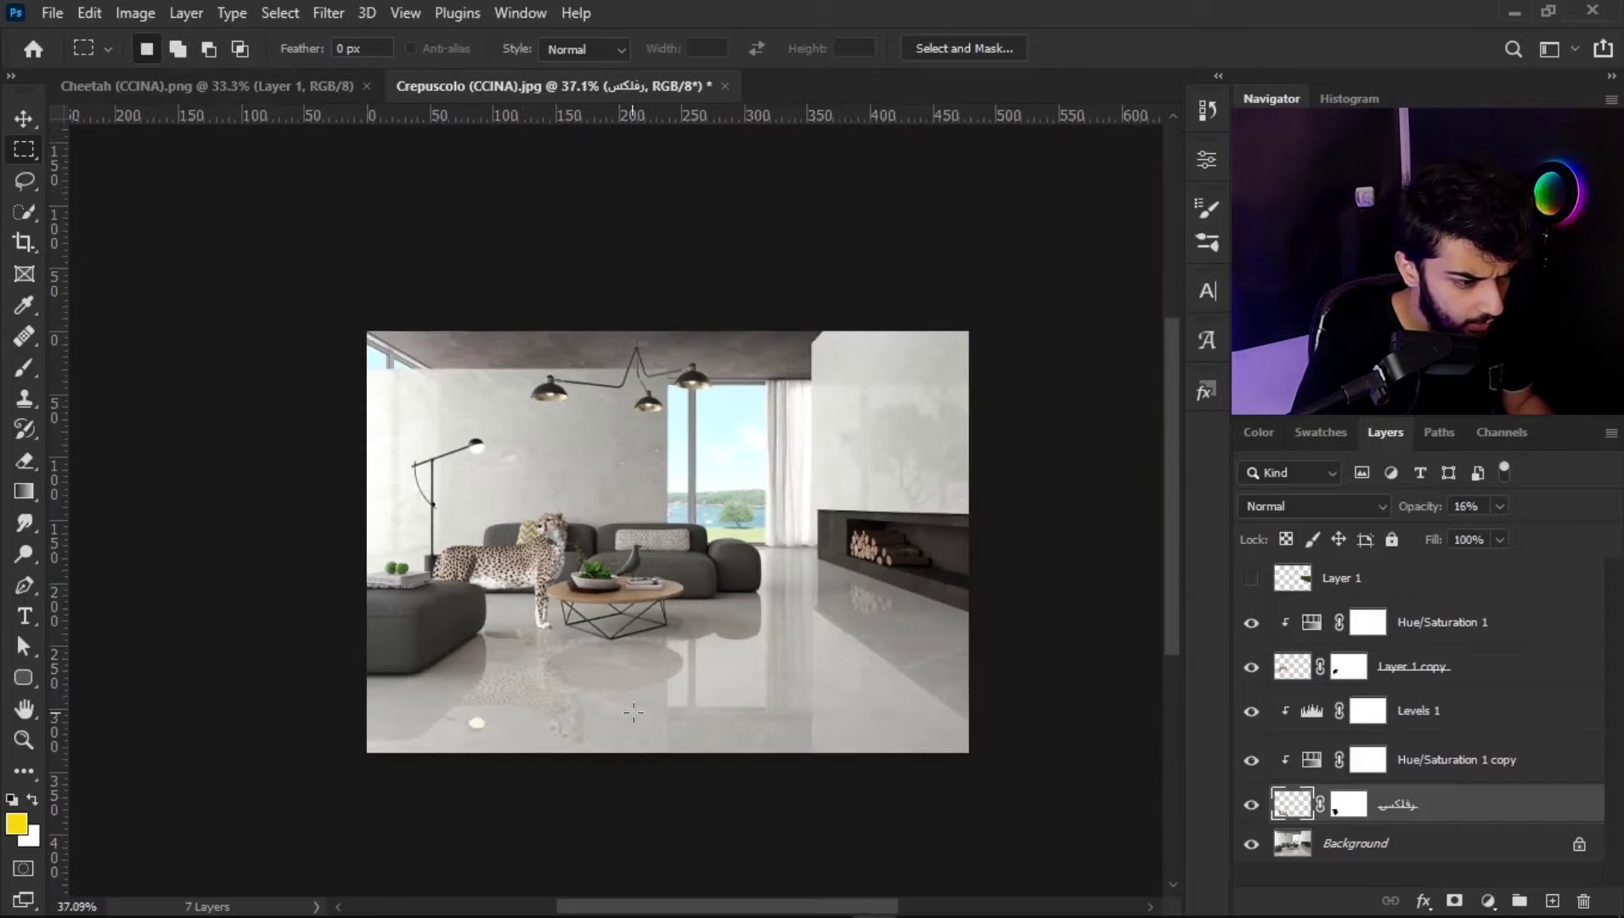
pyautogui.scroll(3, 540, 584)
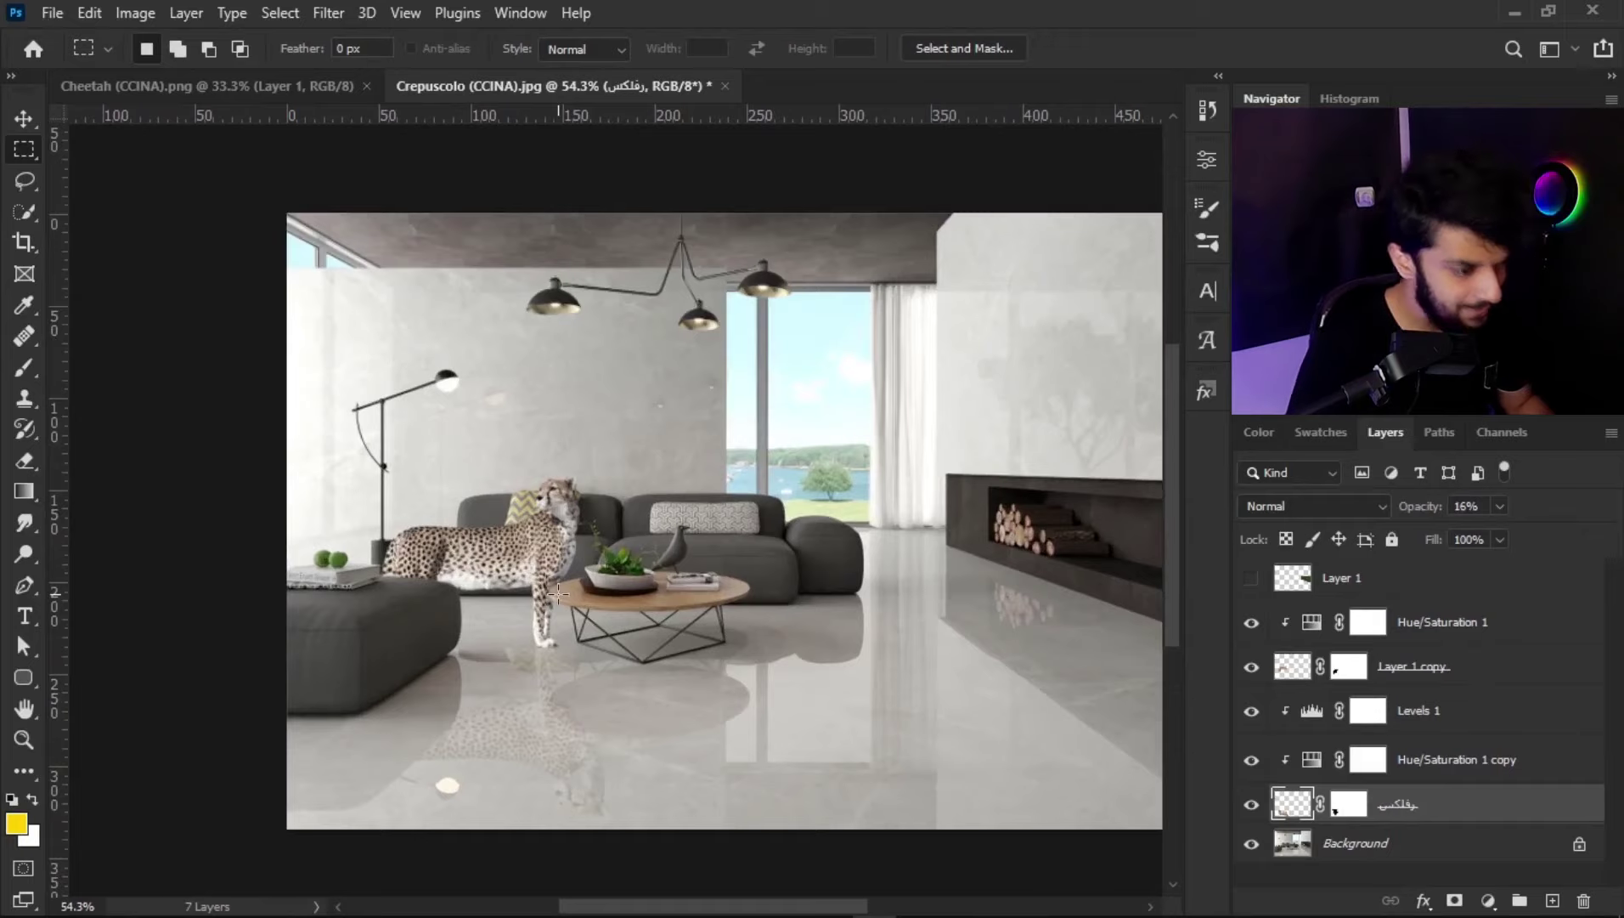